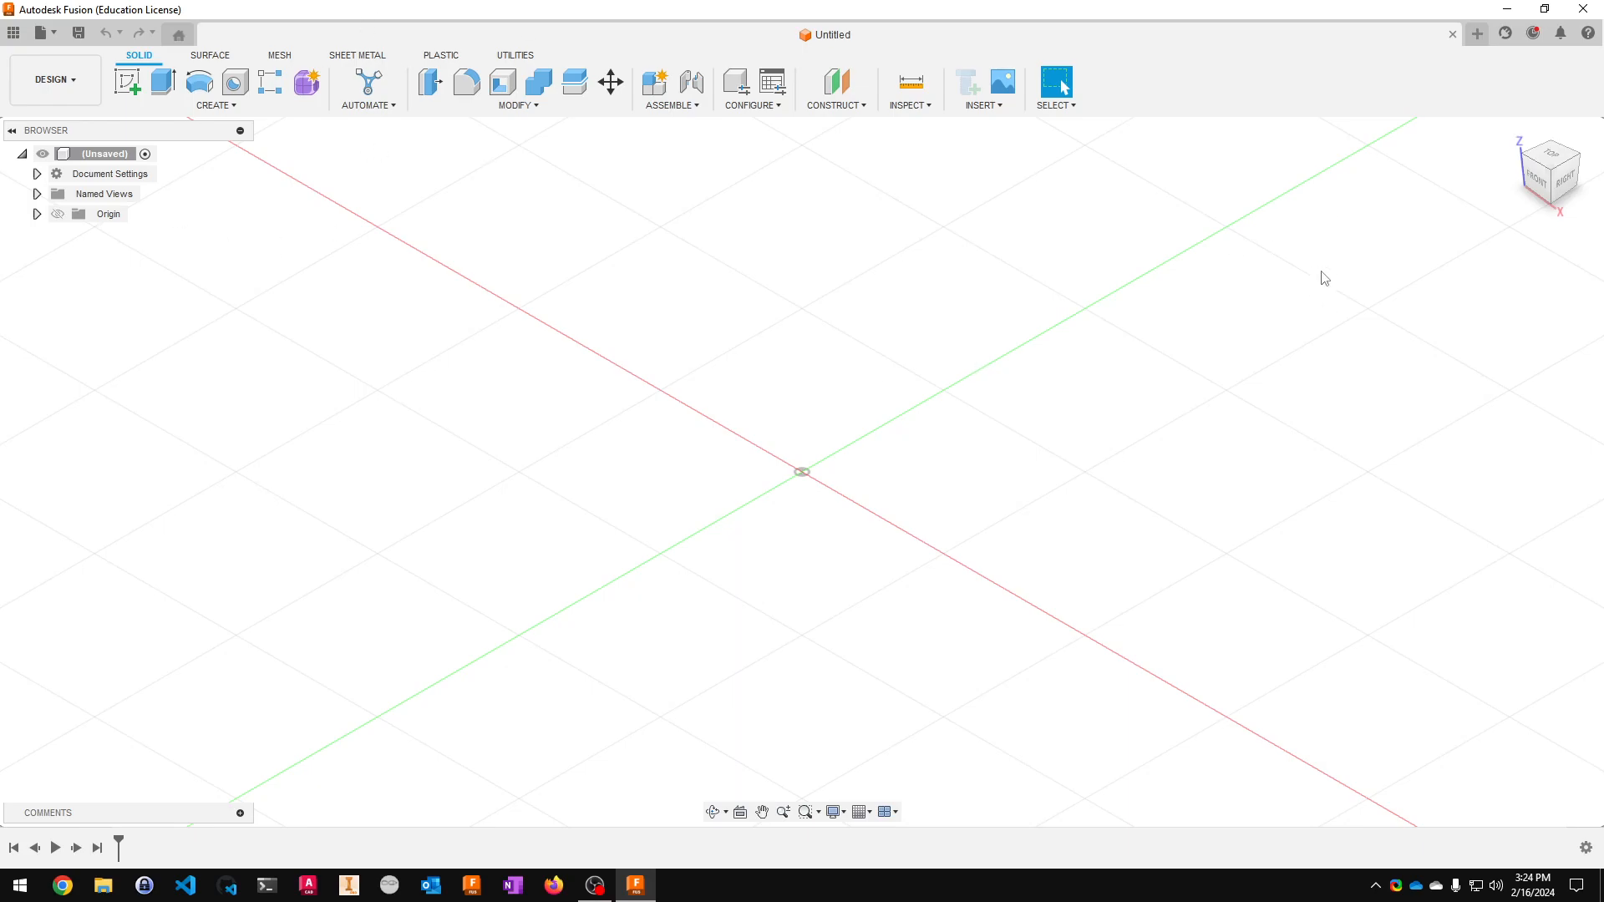
- Change the document's active unit type to Inch
{"action": "left_click", "coordinate": [37, 174]}
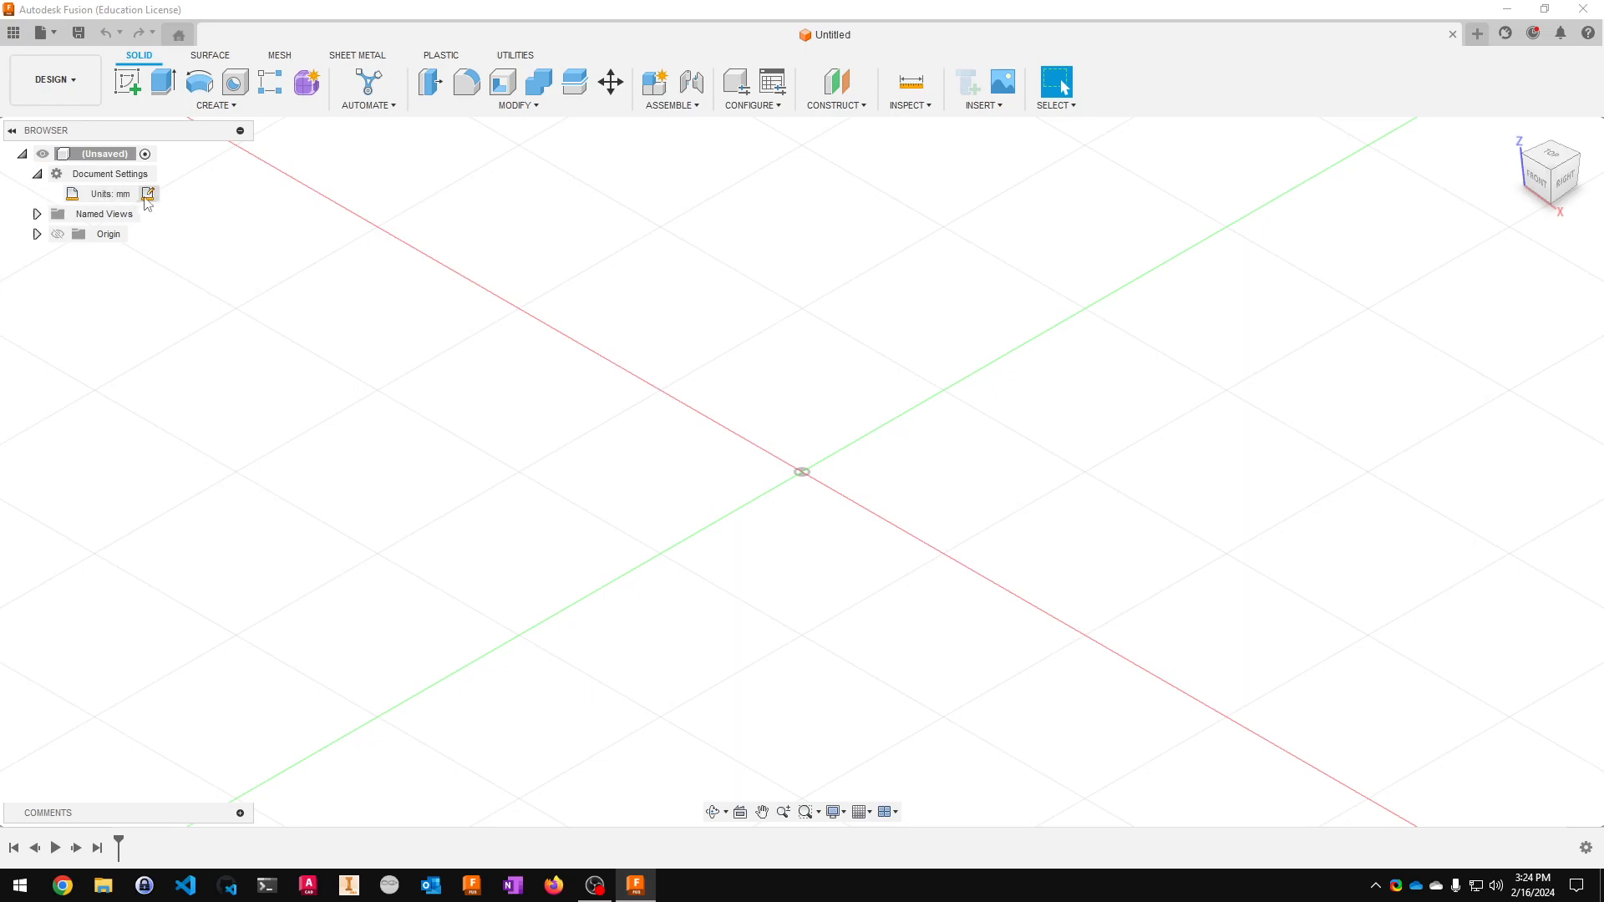
{"action": "left_click", "coordinate": [148, 194]}
{"action": "left_click", "coordinate": [612, 210]}
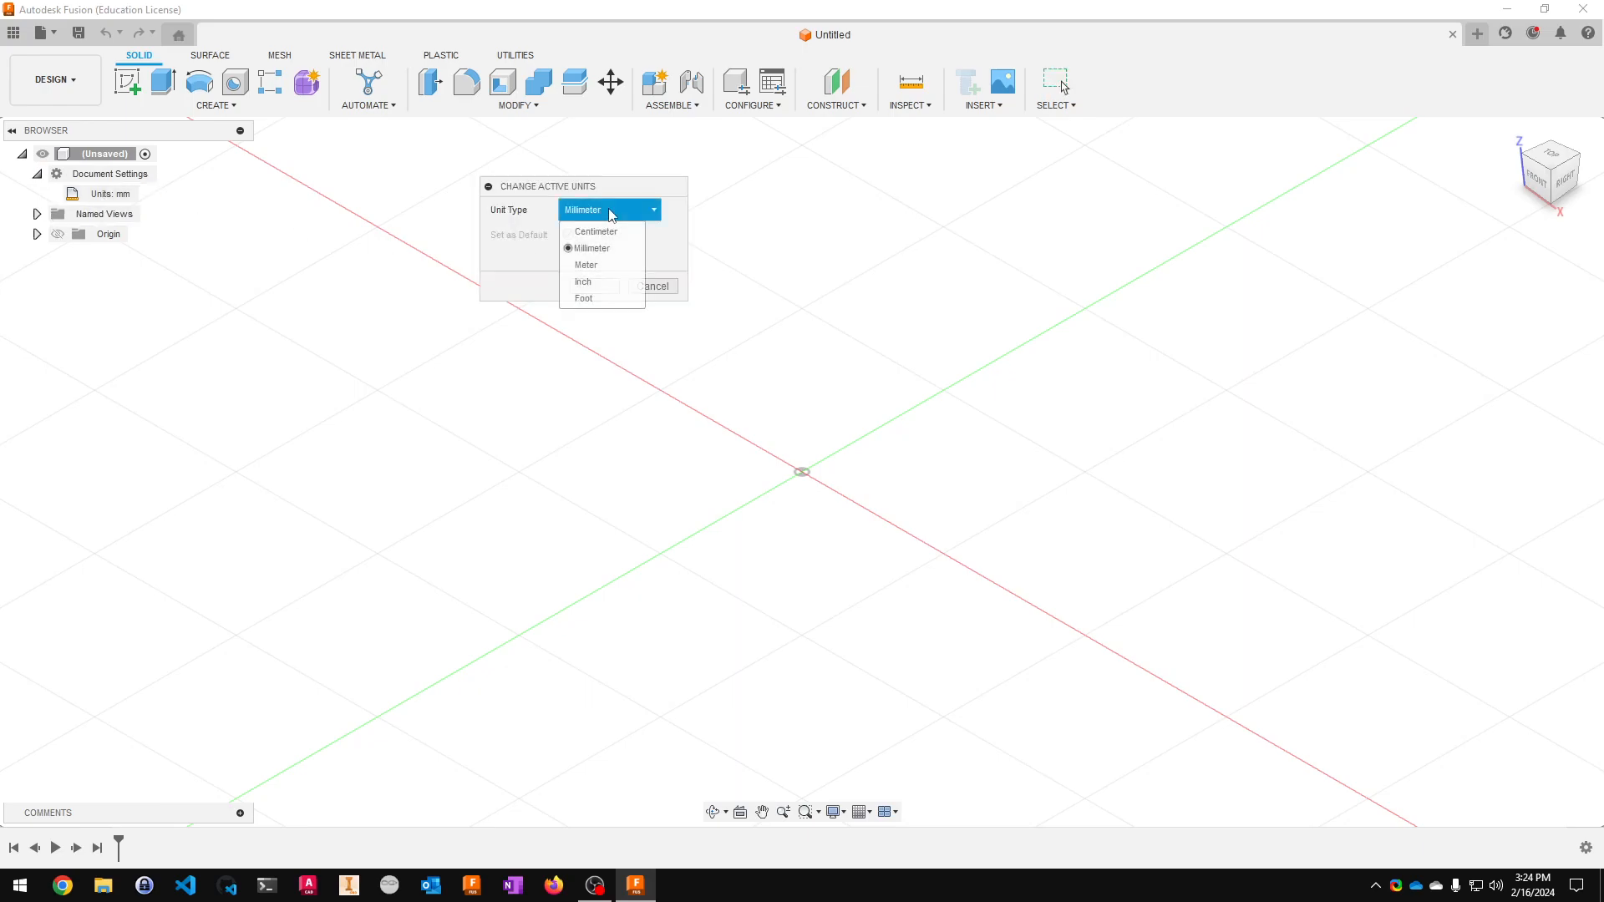
{"action": "left_click", "coordinate": [609, 274]}
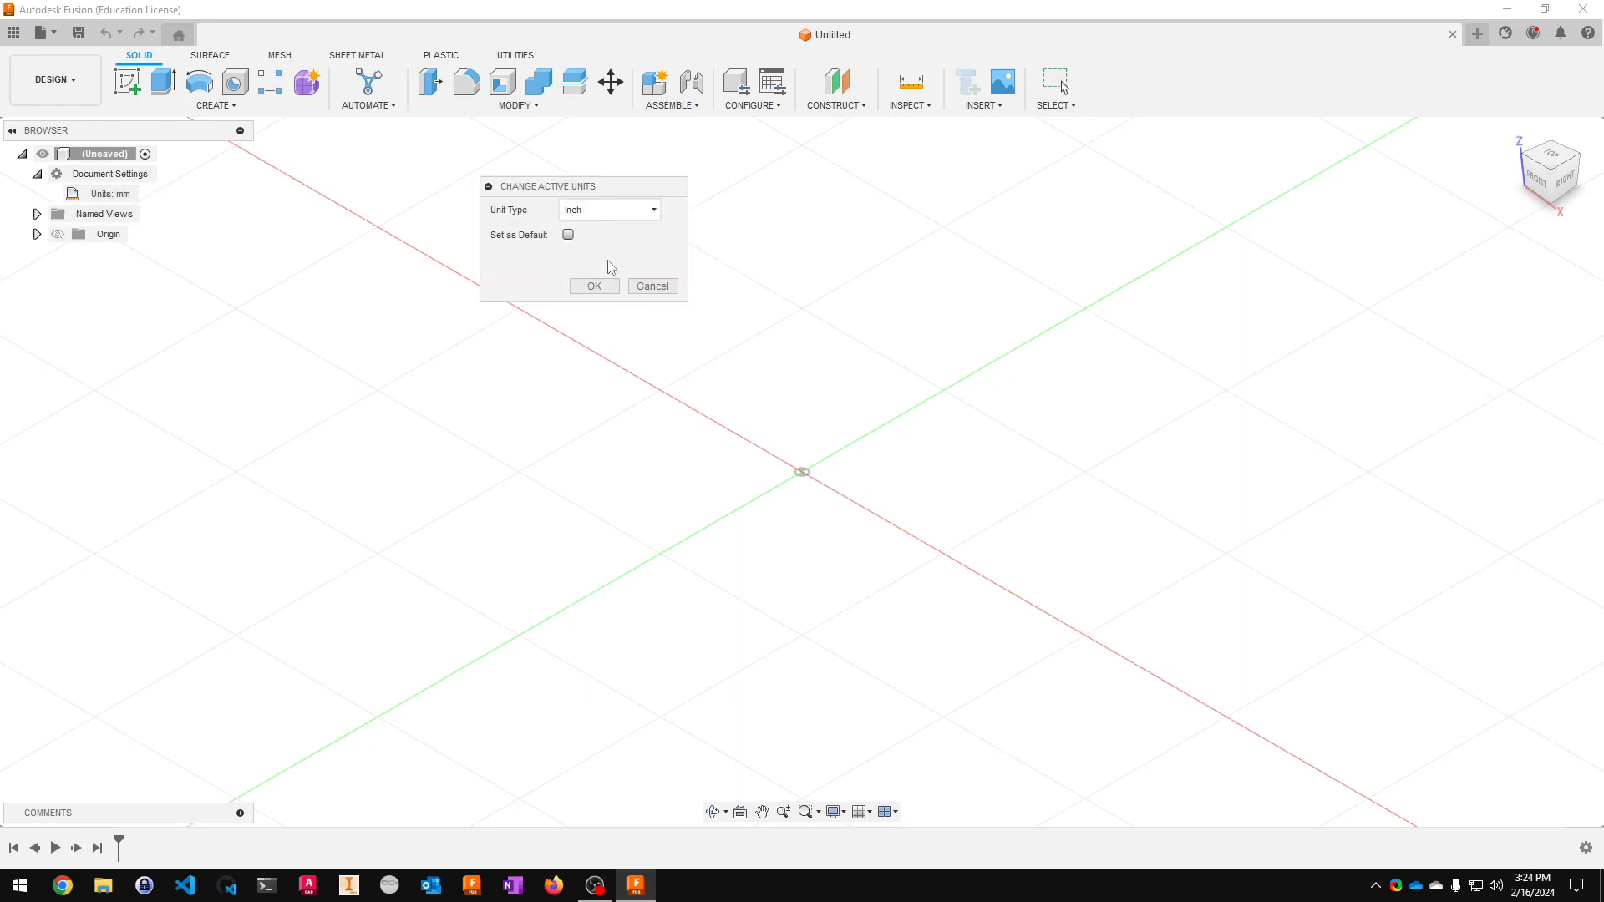
{"action": "left_click", "coordinate": [594, 285]}
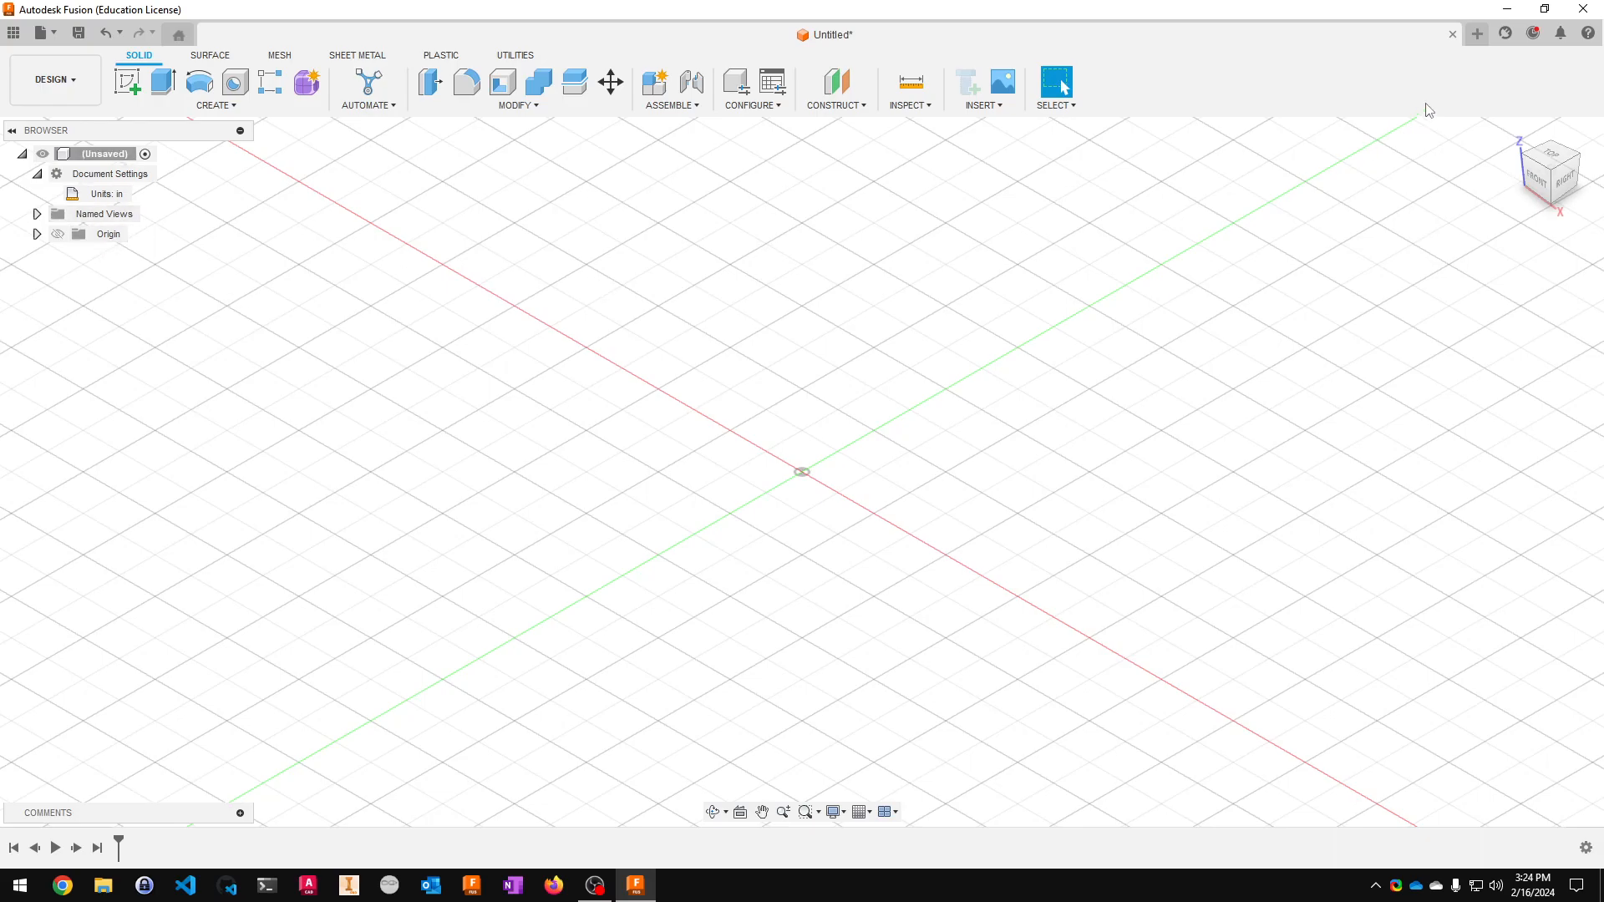
- Orient the view to the front and start a new sketch on the front origin plane
{"action": "left_click", "coordinate": [1544, 177]}
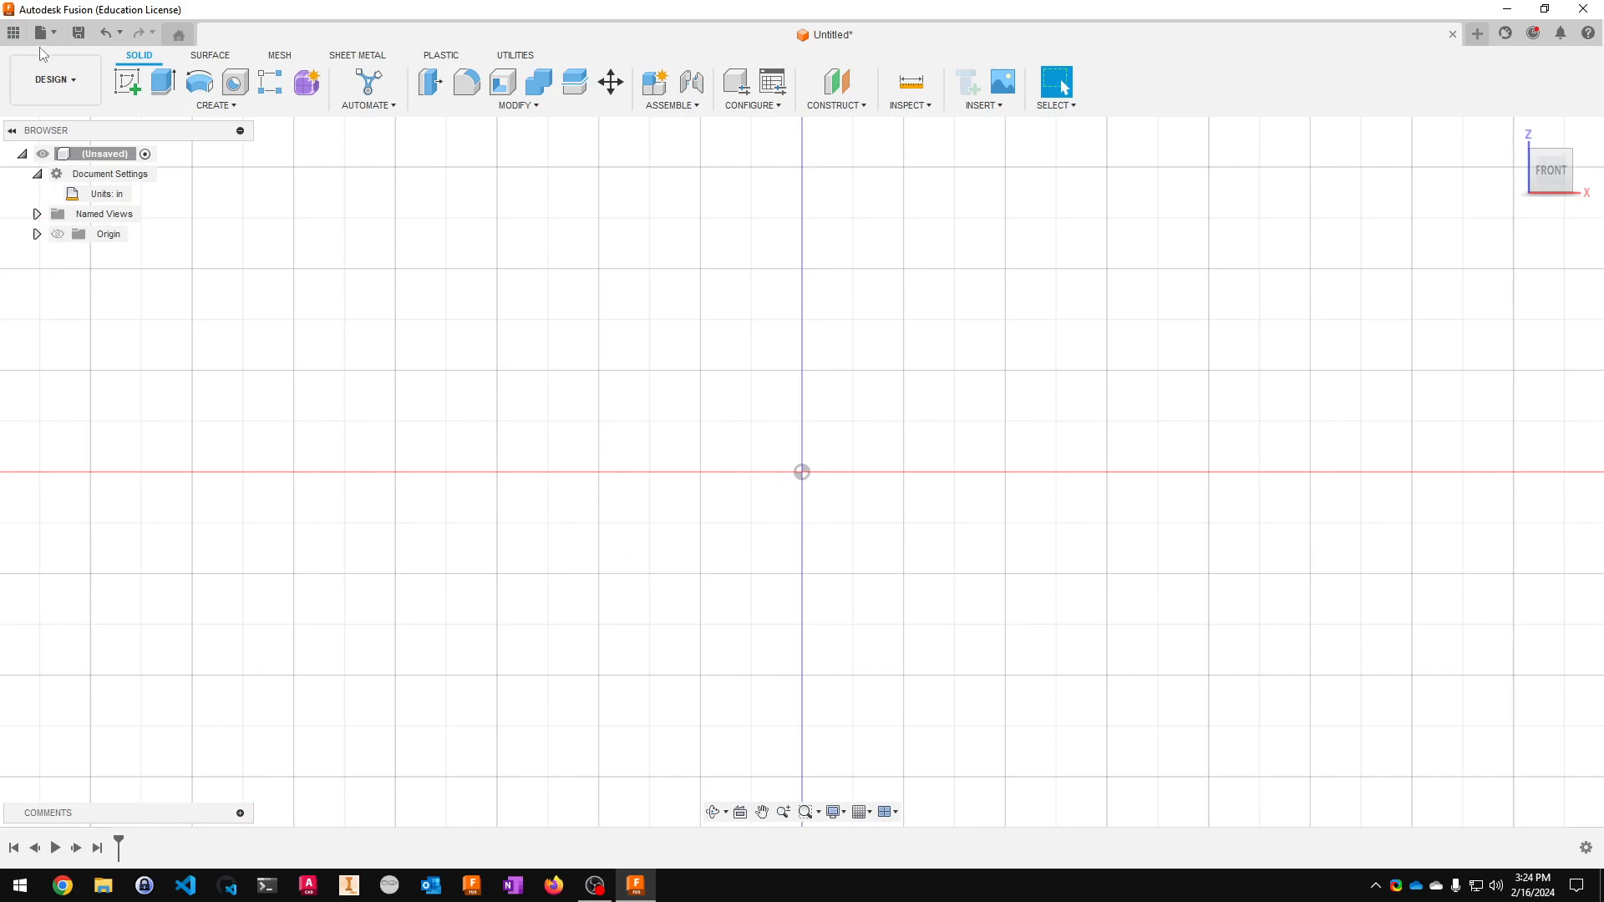
{"action": "left_click", "coordinate": [127, 84]}
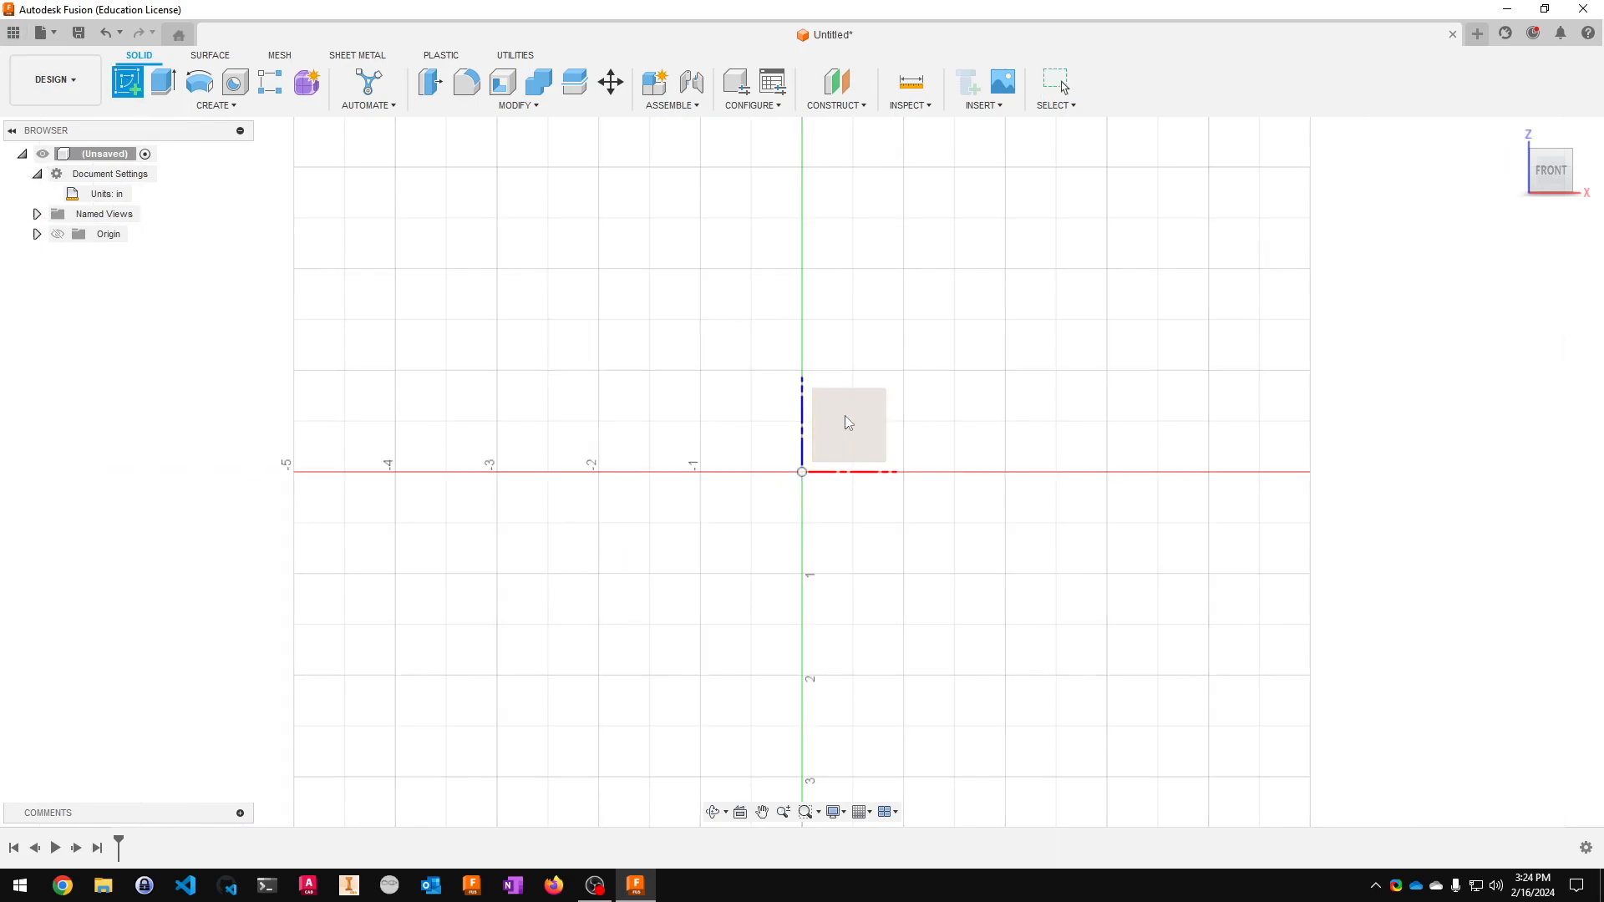
{"action": "left_click", "coordinate": [816, 422]}
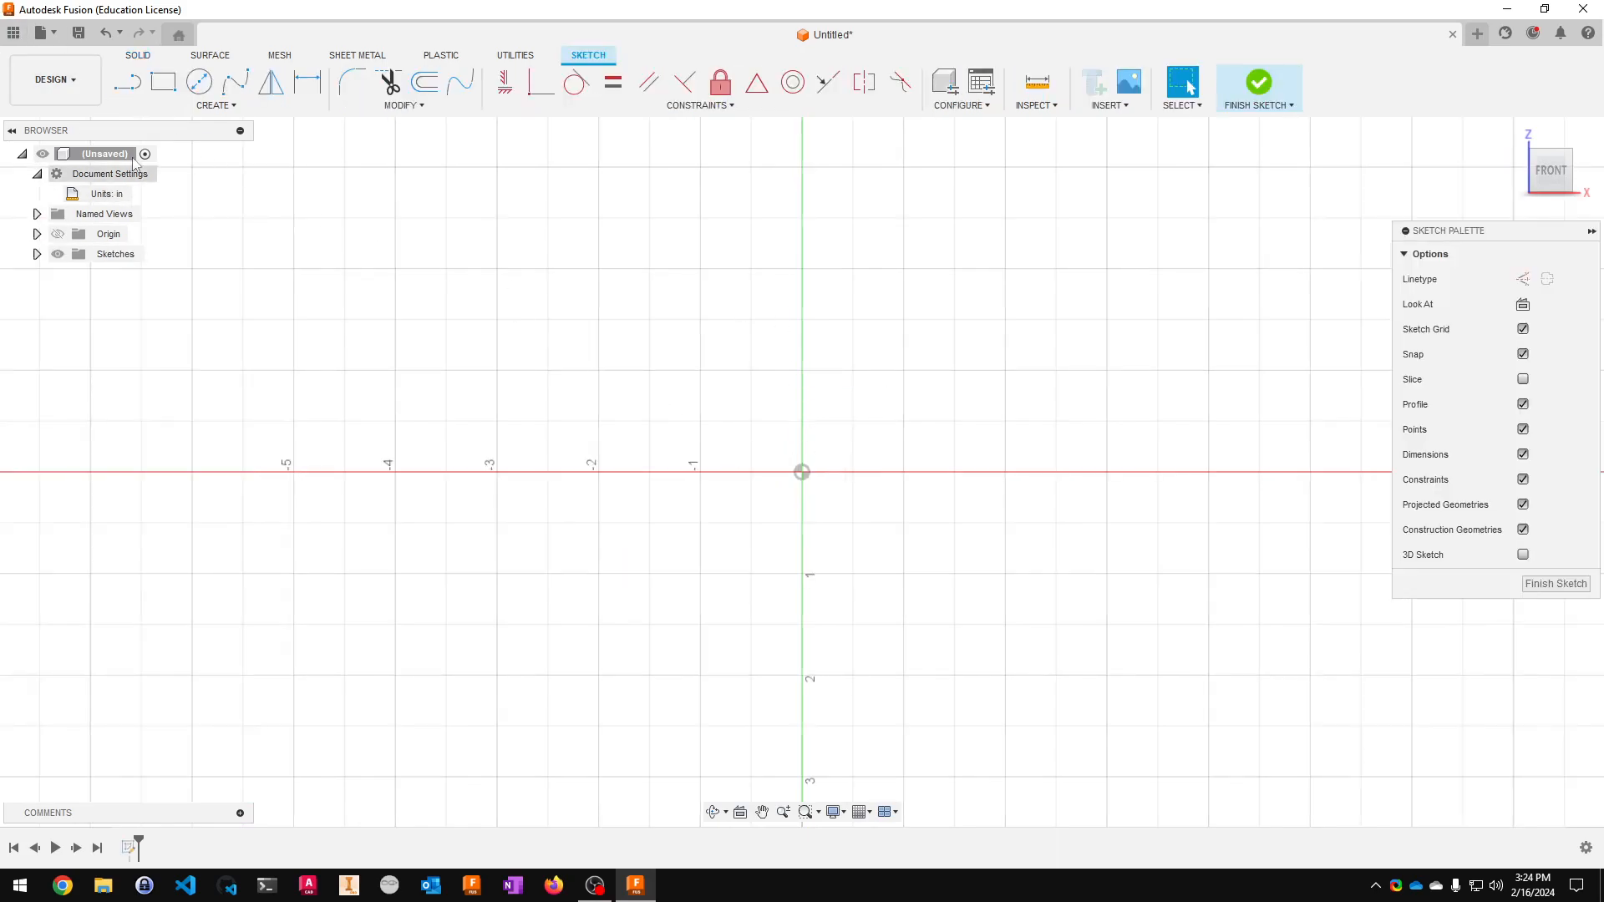
- Sketch a horizontal line above the origin, extending across both sides of the vertical axis
{"action": "left_click", "coordinate": [133, 83]}
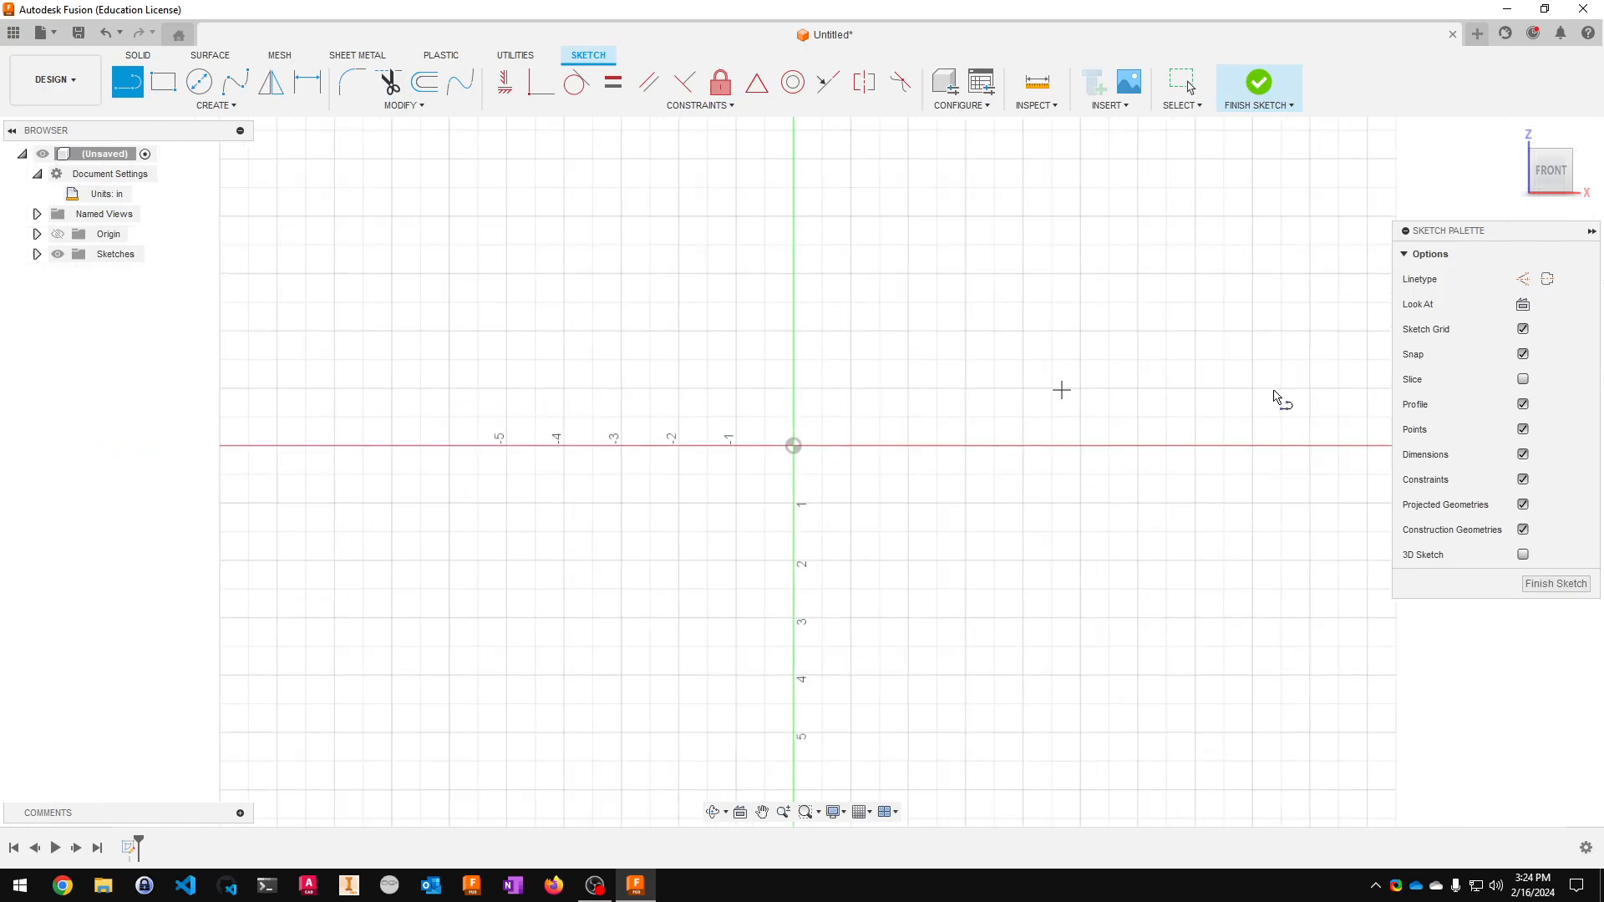
{"action": "left_click", "coordinate": [527, 367]}
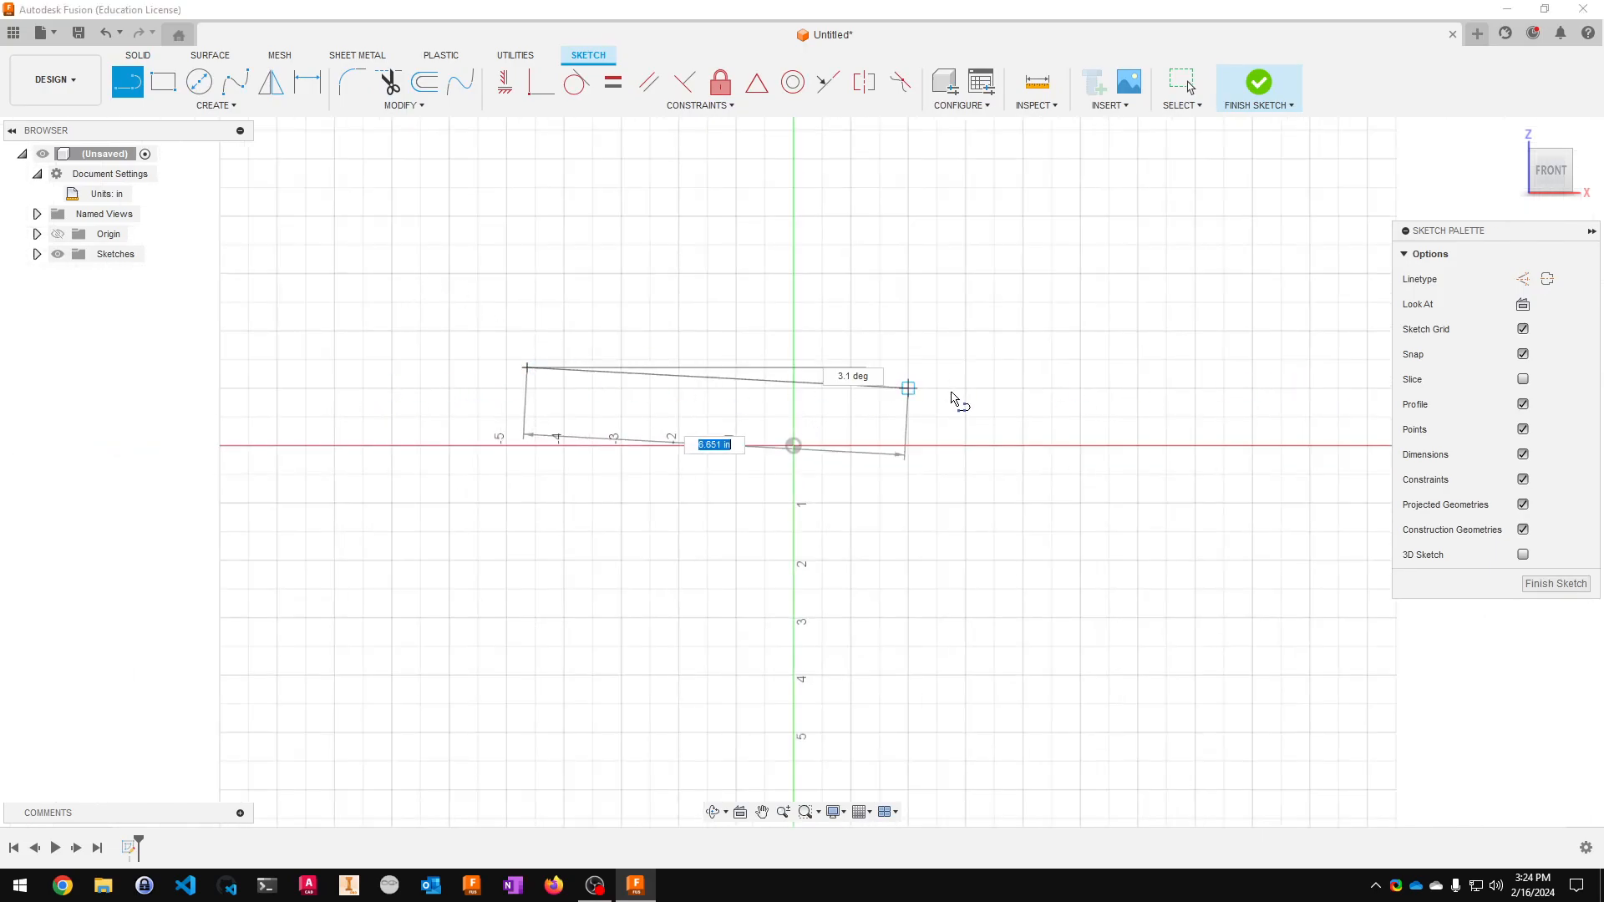
{"action": "left_click", "coordinate": [1234, 368]}
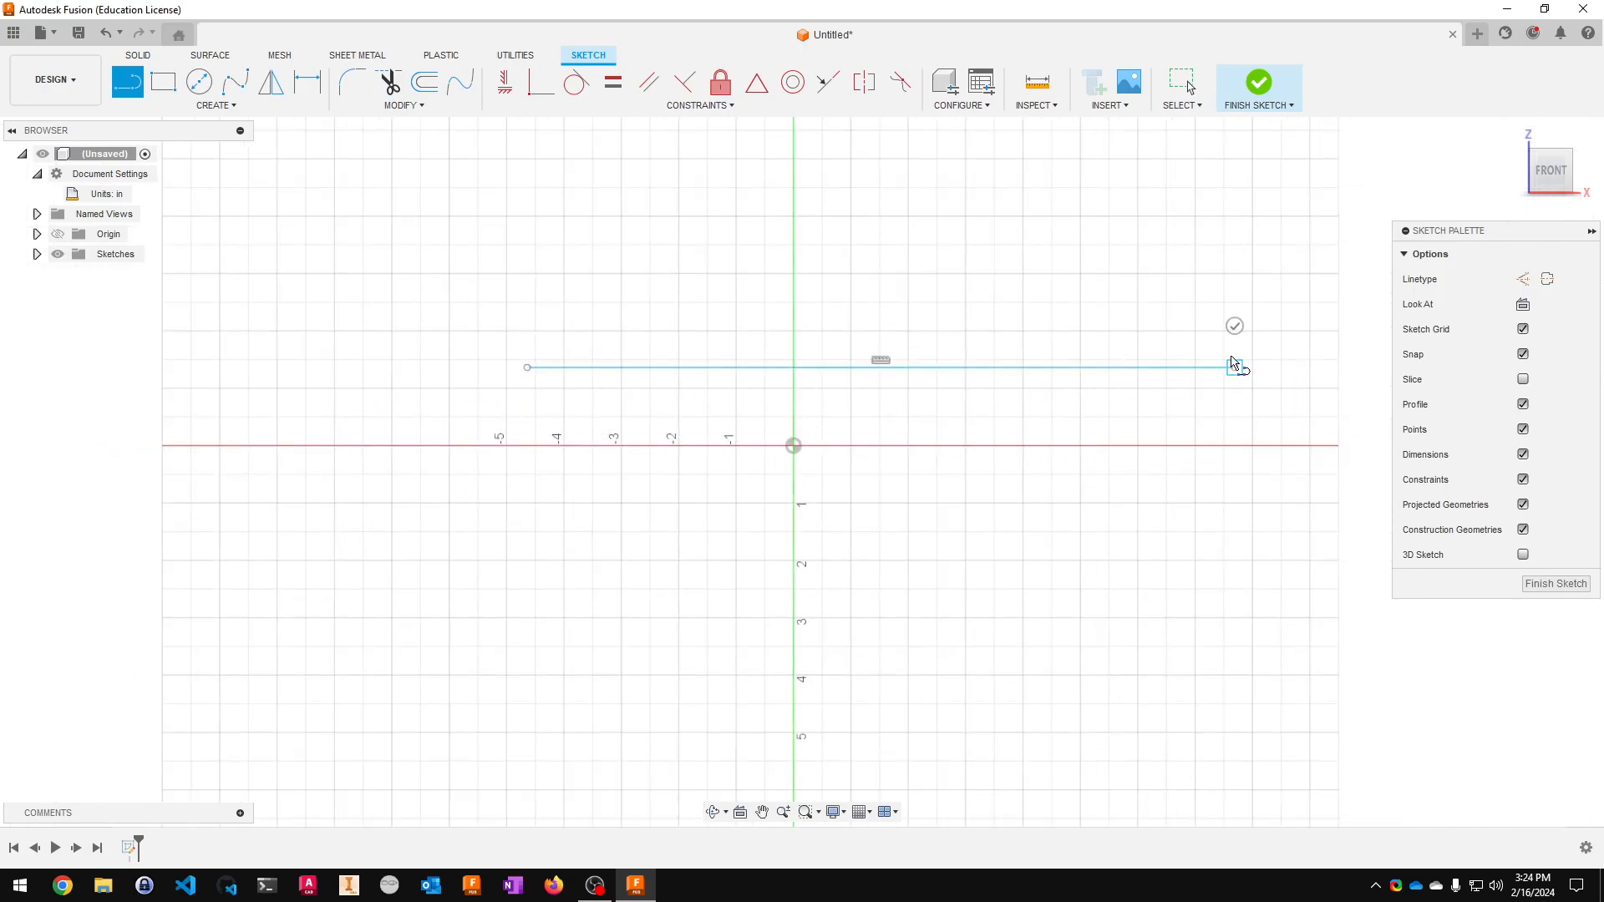
{"action": "key", "text": "Escape"}
- Dimension the horizontal line's length to 12 in, placing the dimension above it
{"action": "left_click", "coordinate": [307, 81]}
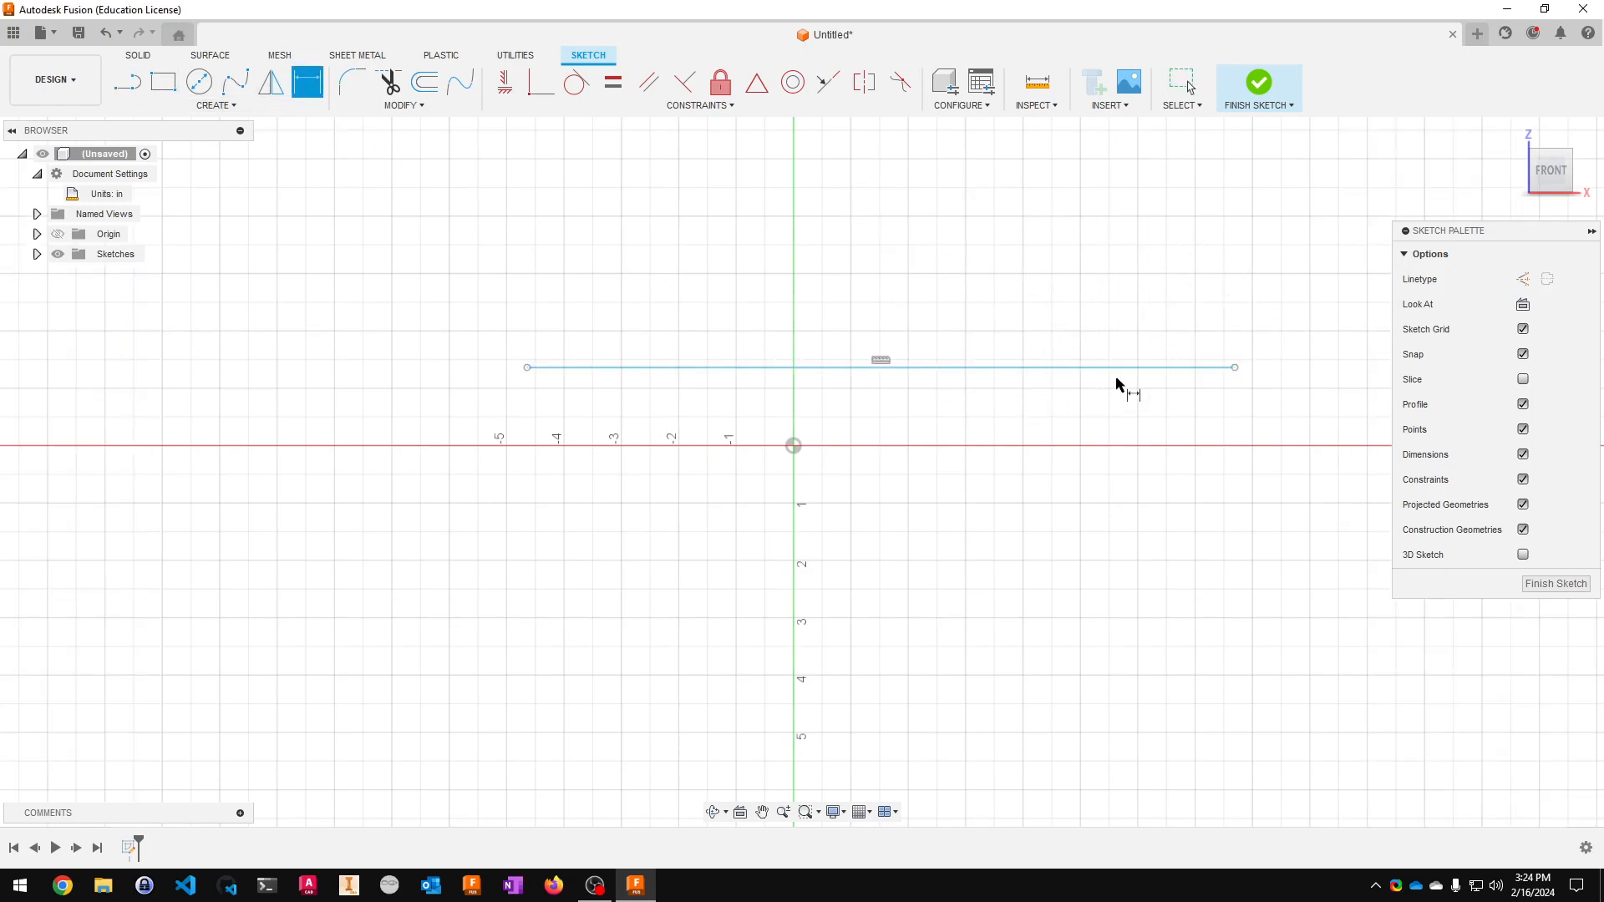
{"action": "left_click", "coordinate": [1059, 369]}
{"action": "left_click", "coordinate": [951, 274]}
{"action": "type", "text": "12"}
{"action": "key", "text": "Return"}
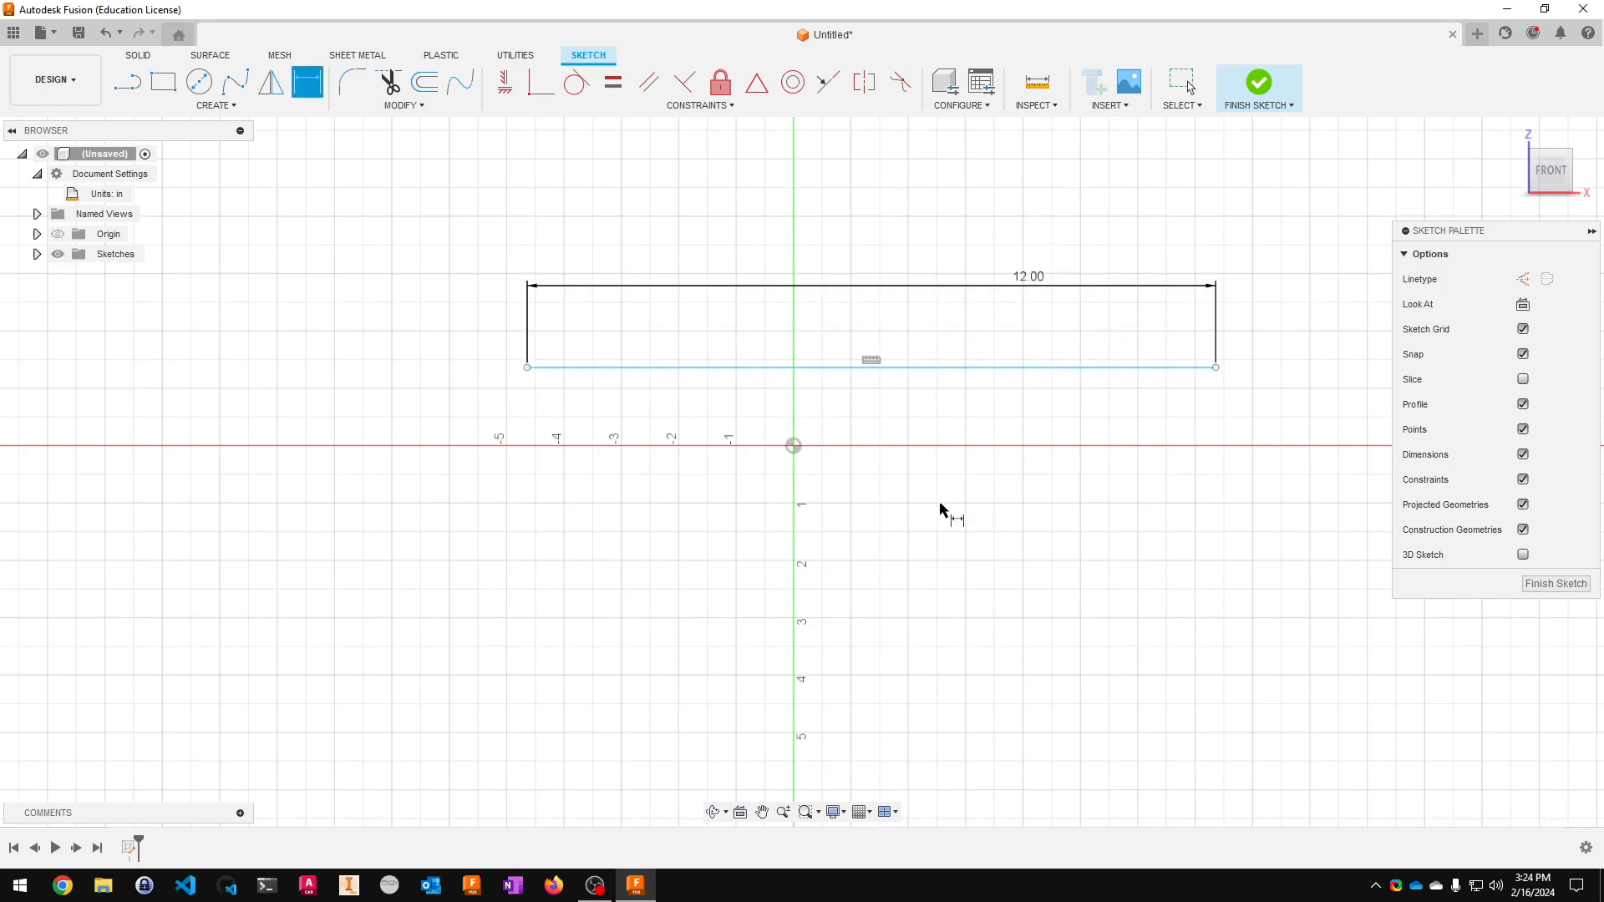
{"action": "key", "text": "Escape"}
- Center the horizontal line on the sketch origin with a Midpoint constraint
{"action": "mouse_move", "coordinate": [912, 368]}
{"action": "left_mouse_down"}
{"action": "mouse_move", "coordinate": [794, 440]}
{"action": "mouse_move", "coordinate": [803, 456]}
{"action": "mouse_move", "coordinate": [918, 361]}
{"action": "left_mouse_up"}
{"action": "left_click", "coordinate": [752, 154]}
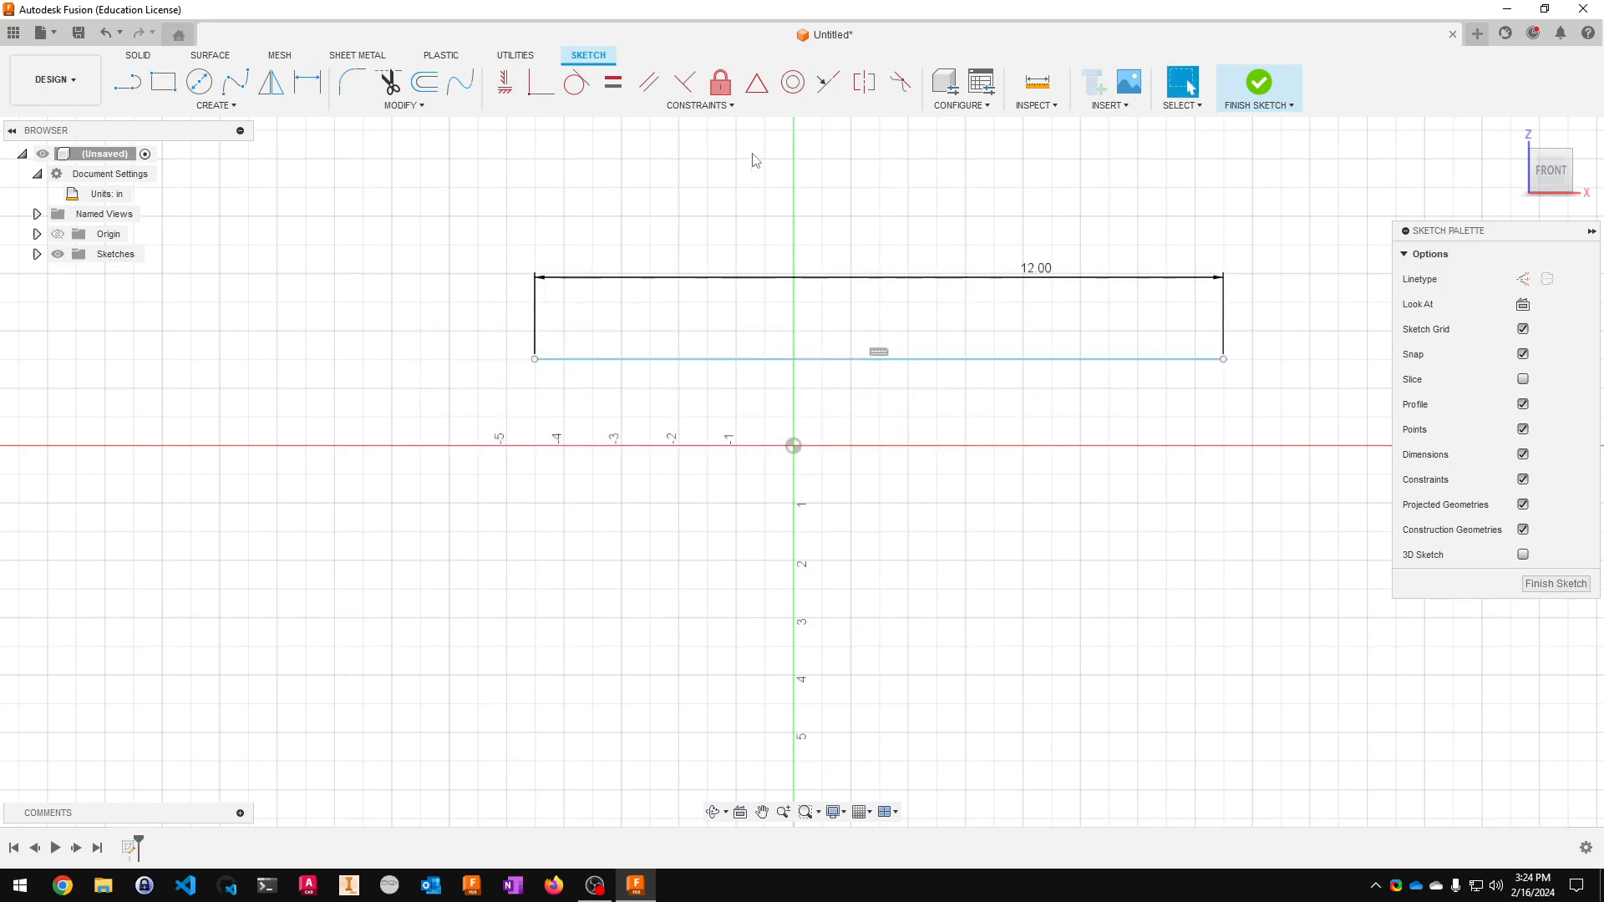
{"action": "left_click", "coordinate": [755, 99]}
{"action": "left_click", "coordinate": [1034, 362]}
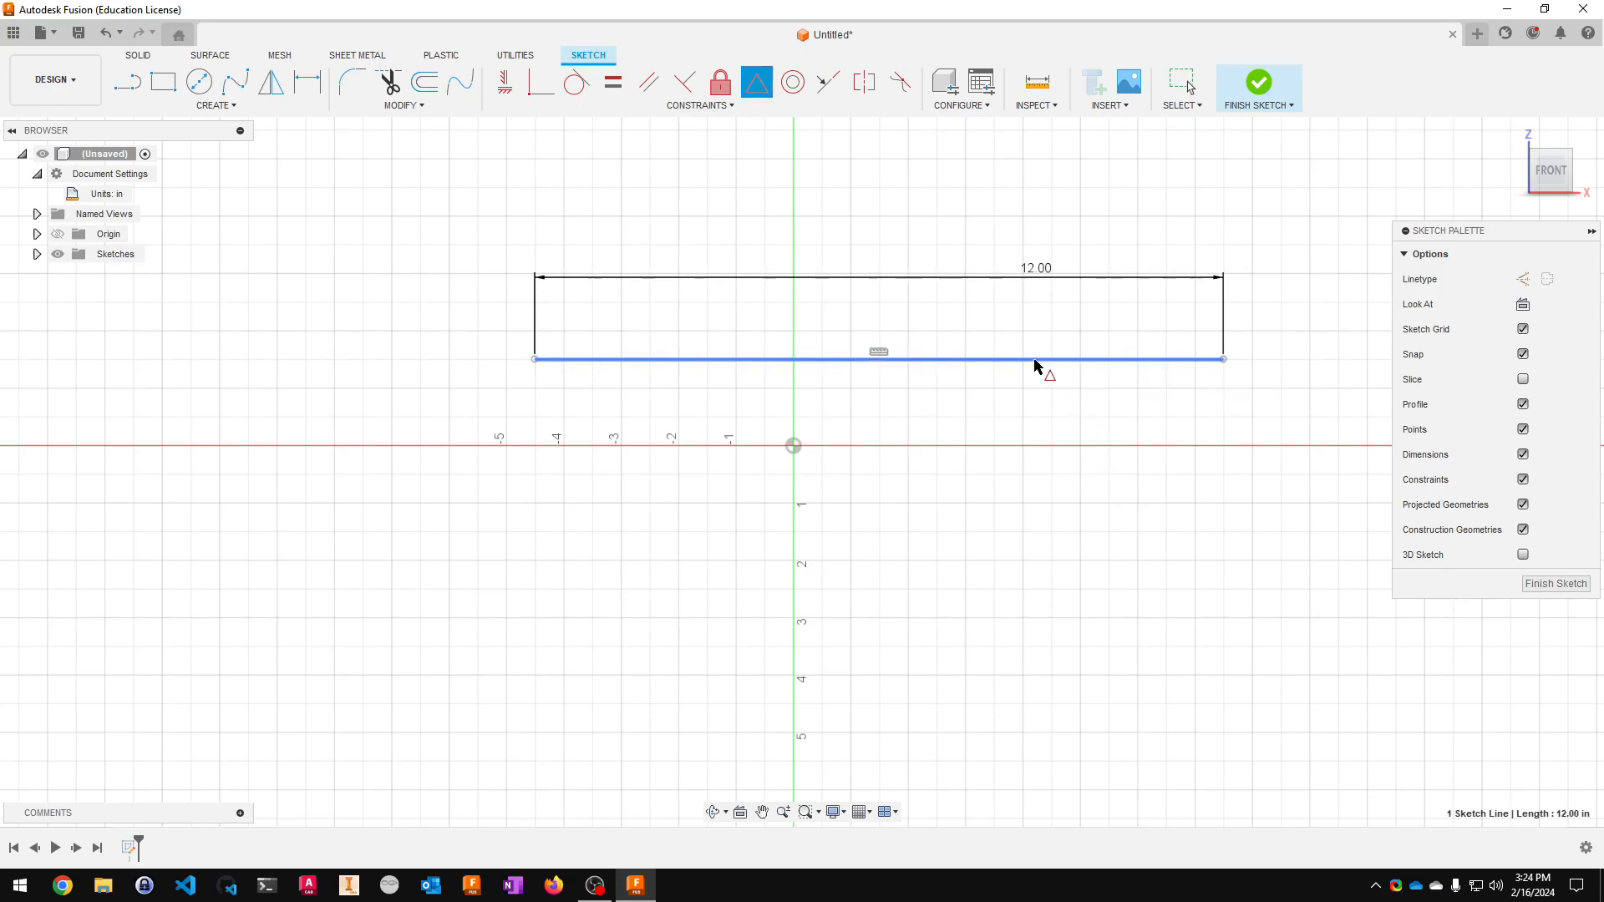
{"action": "left_click", "coordinate": [793, 447]}
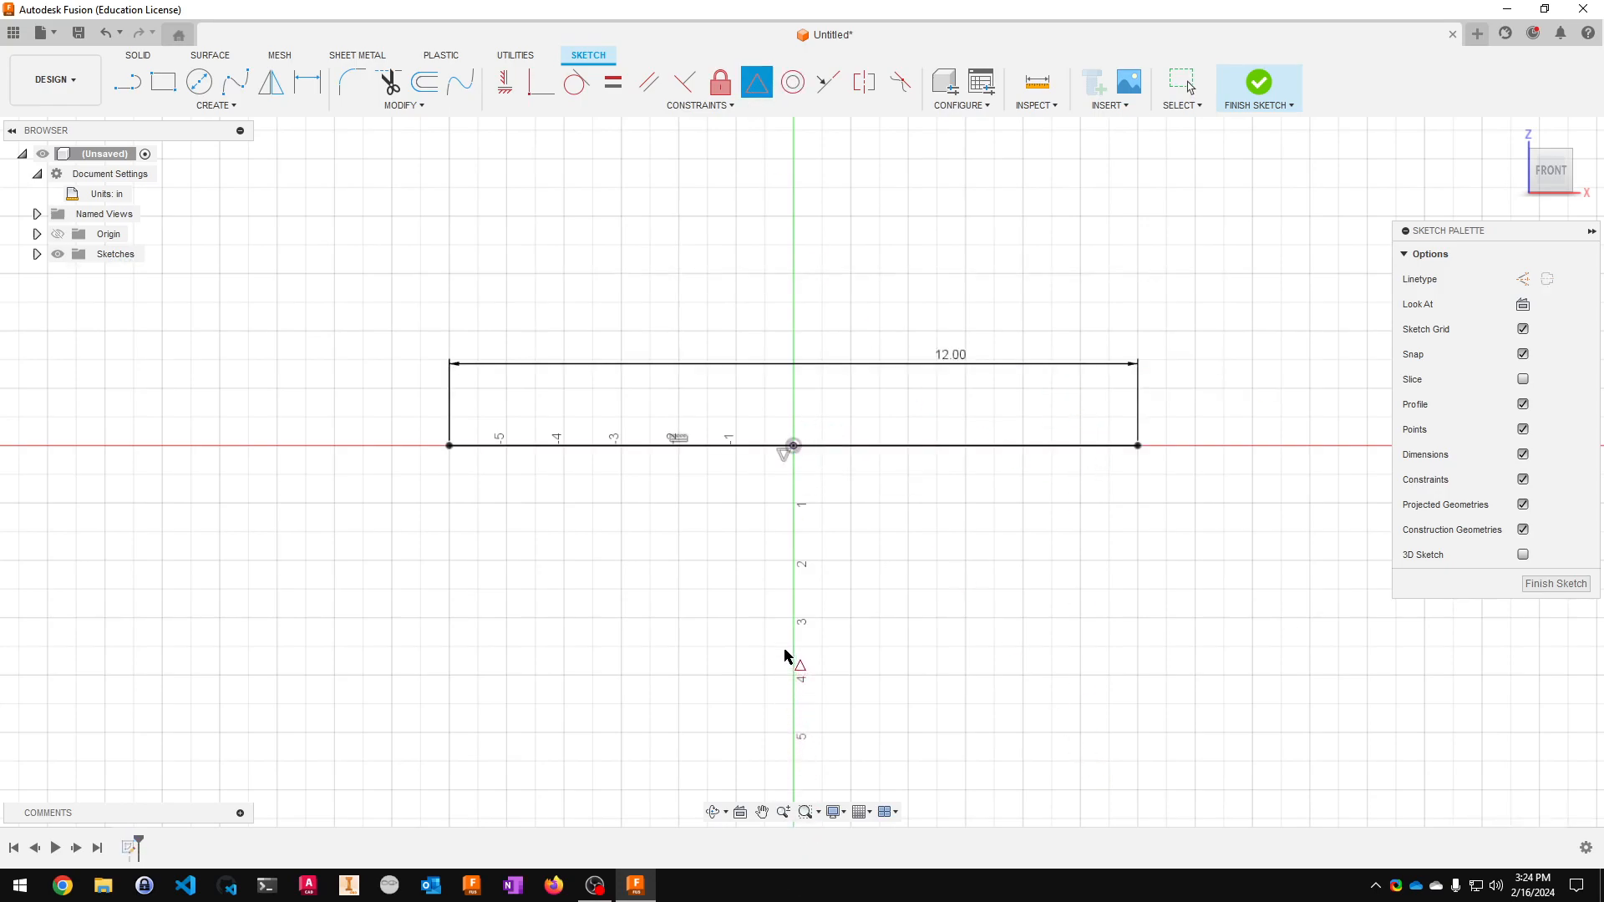
{"action": "key", "text": "Escape"}
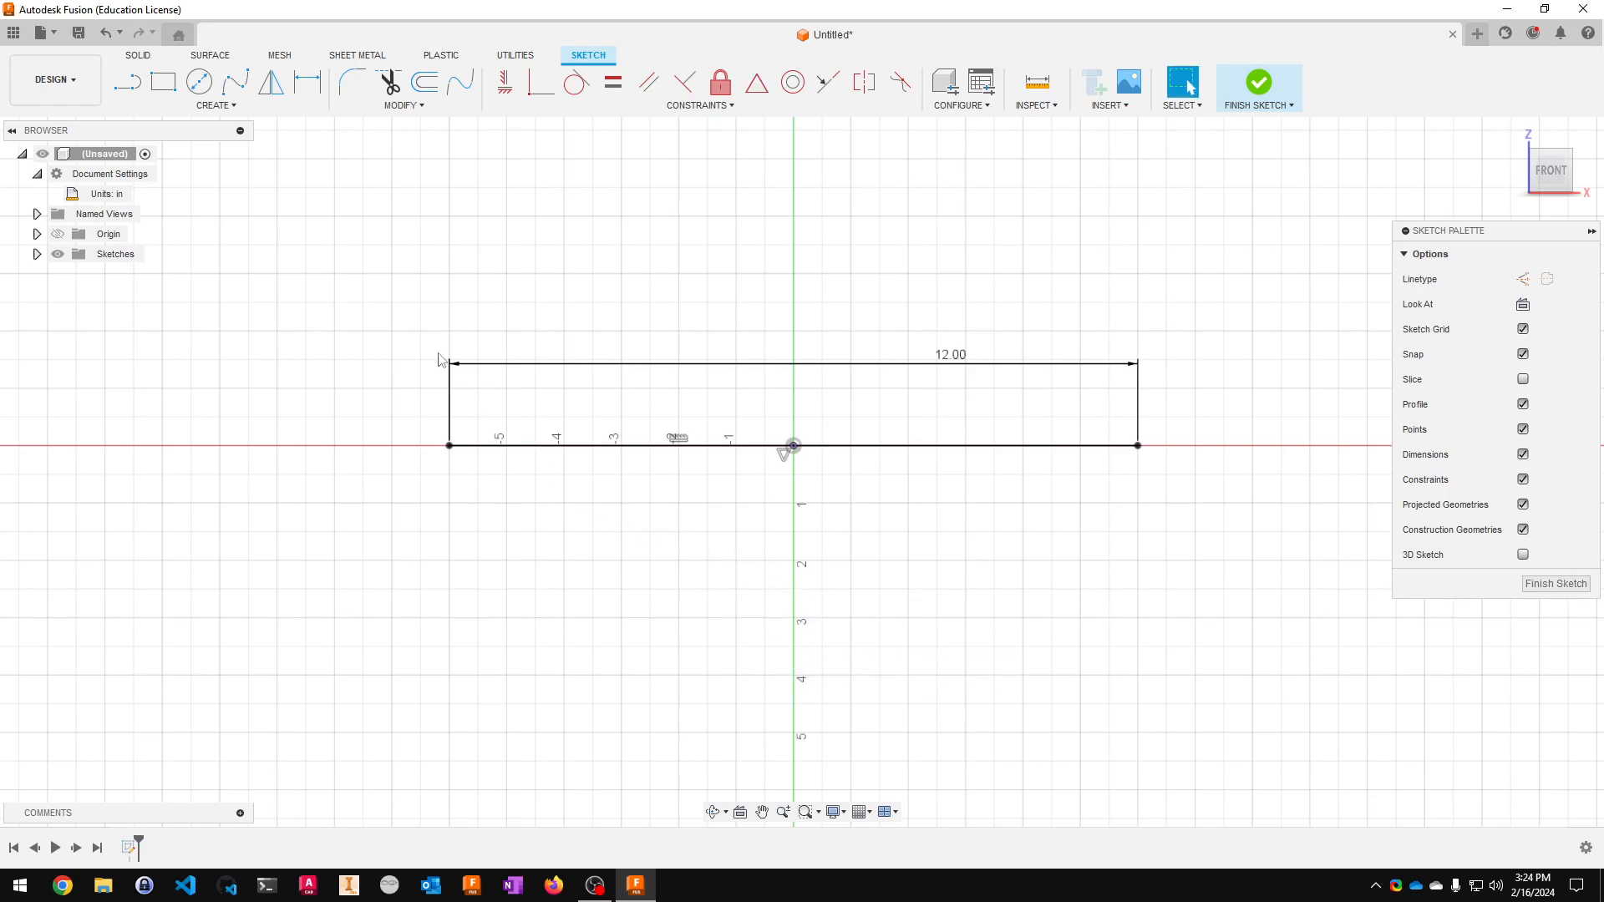
- Offset the 12 in line upward by 1/8 in to form a thin strip
{"action": "left_click", "coordinate": [412, 101]}
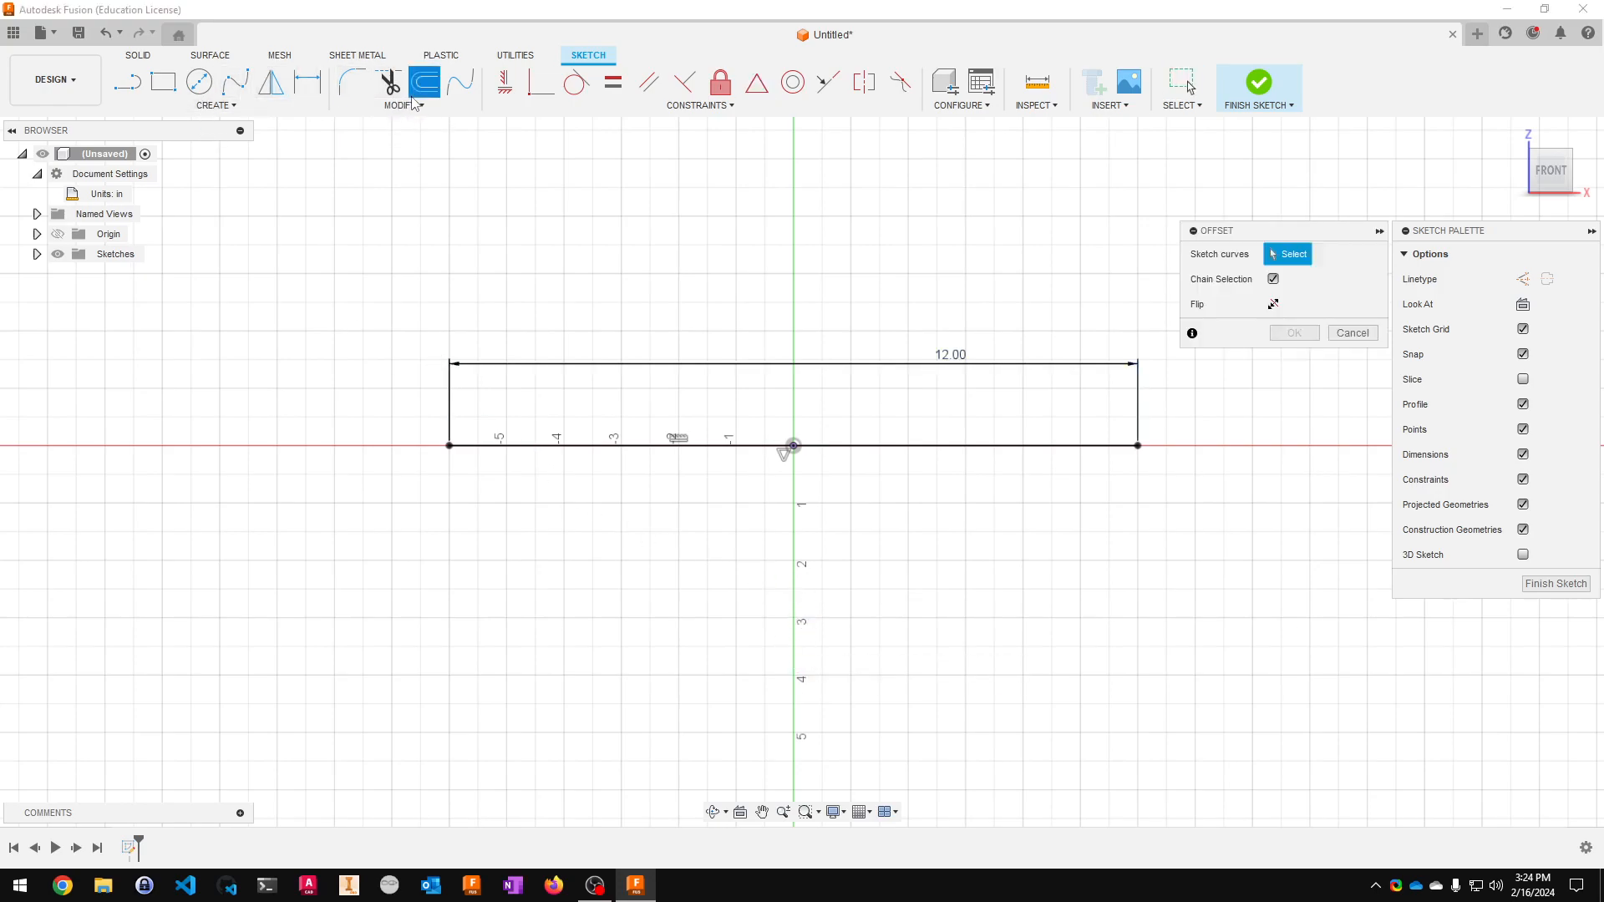
{"action": "left_click", "coordinate": [920, 445]}
{"action": "left_click", "coordinate": [918, 418]}
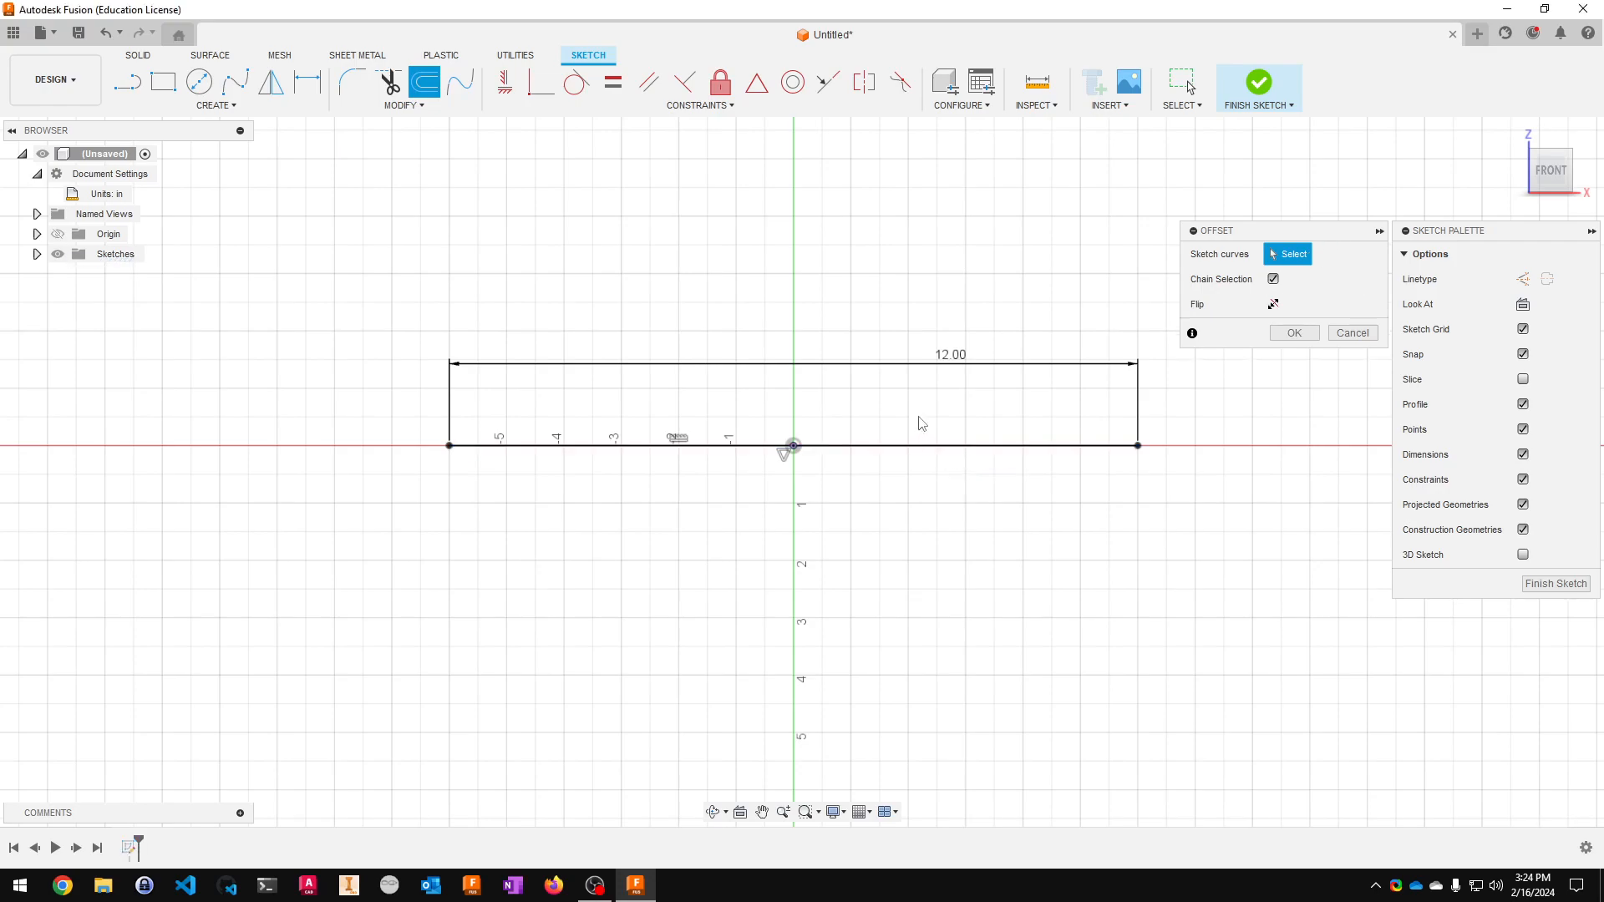
{"action": "left_click", "coordinate": [1036, 446]}
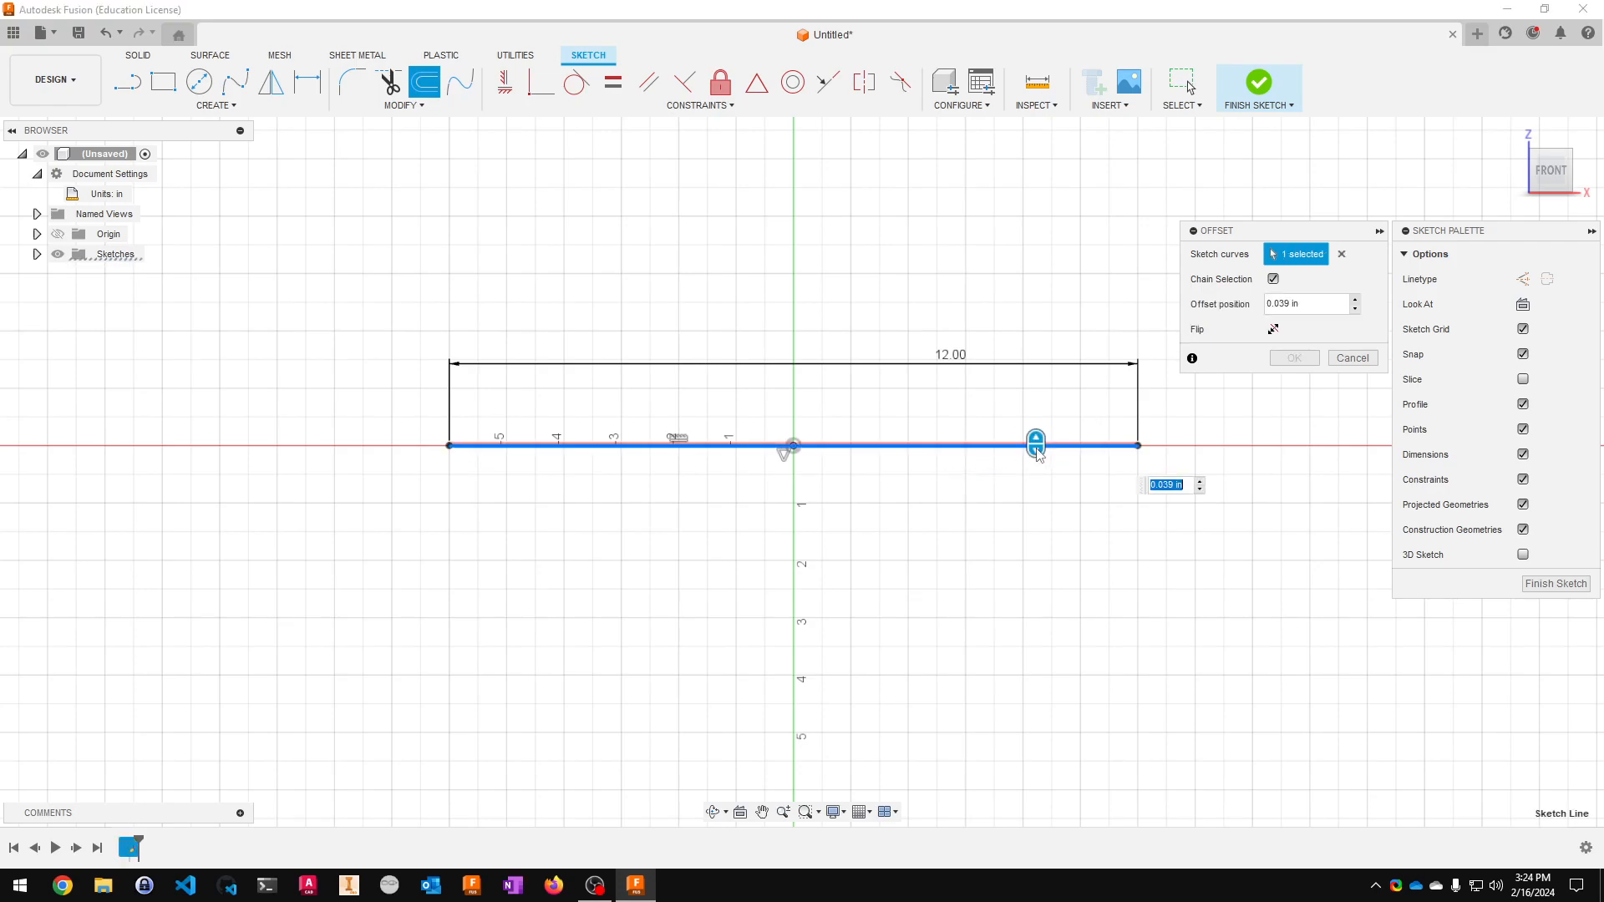
{"action": "left_click_drag", "start_coordinate": [1035, 445], "coordinate": [995, 402]}
{"action": "left_click", "coordinate": [1314, 308]}
{"action": "type", "text": "1/8"}
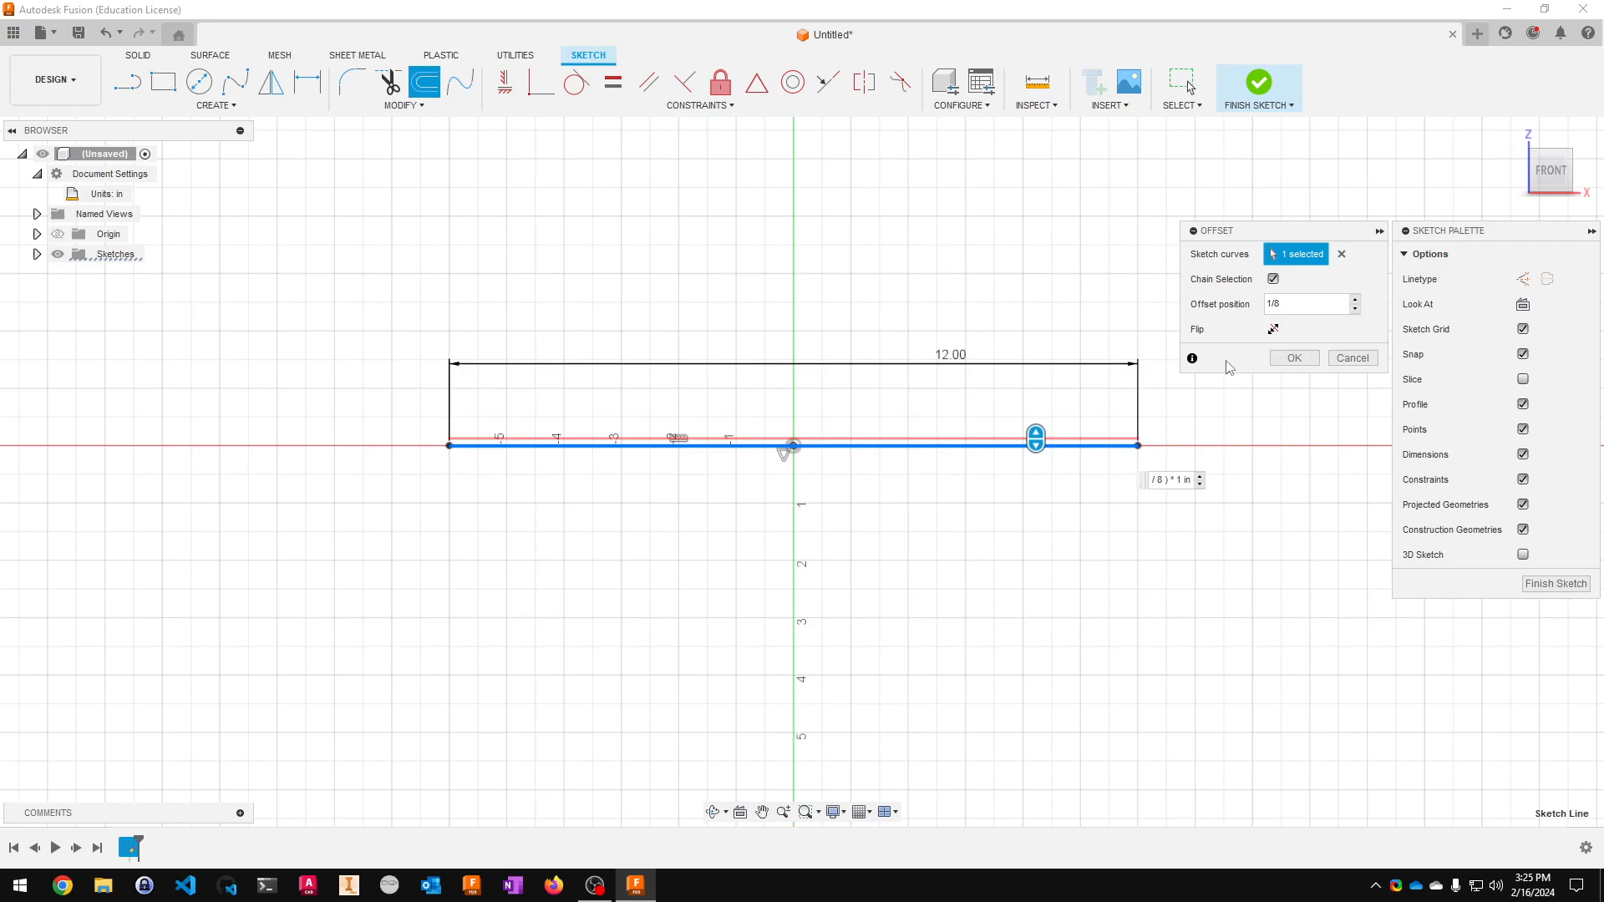
{"action": "left_click", "coordinate": [1278, 366]}
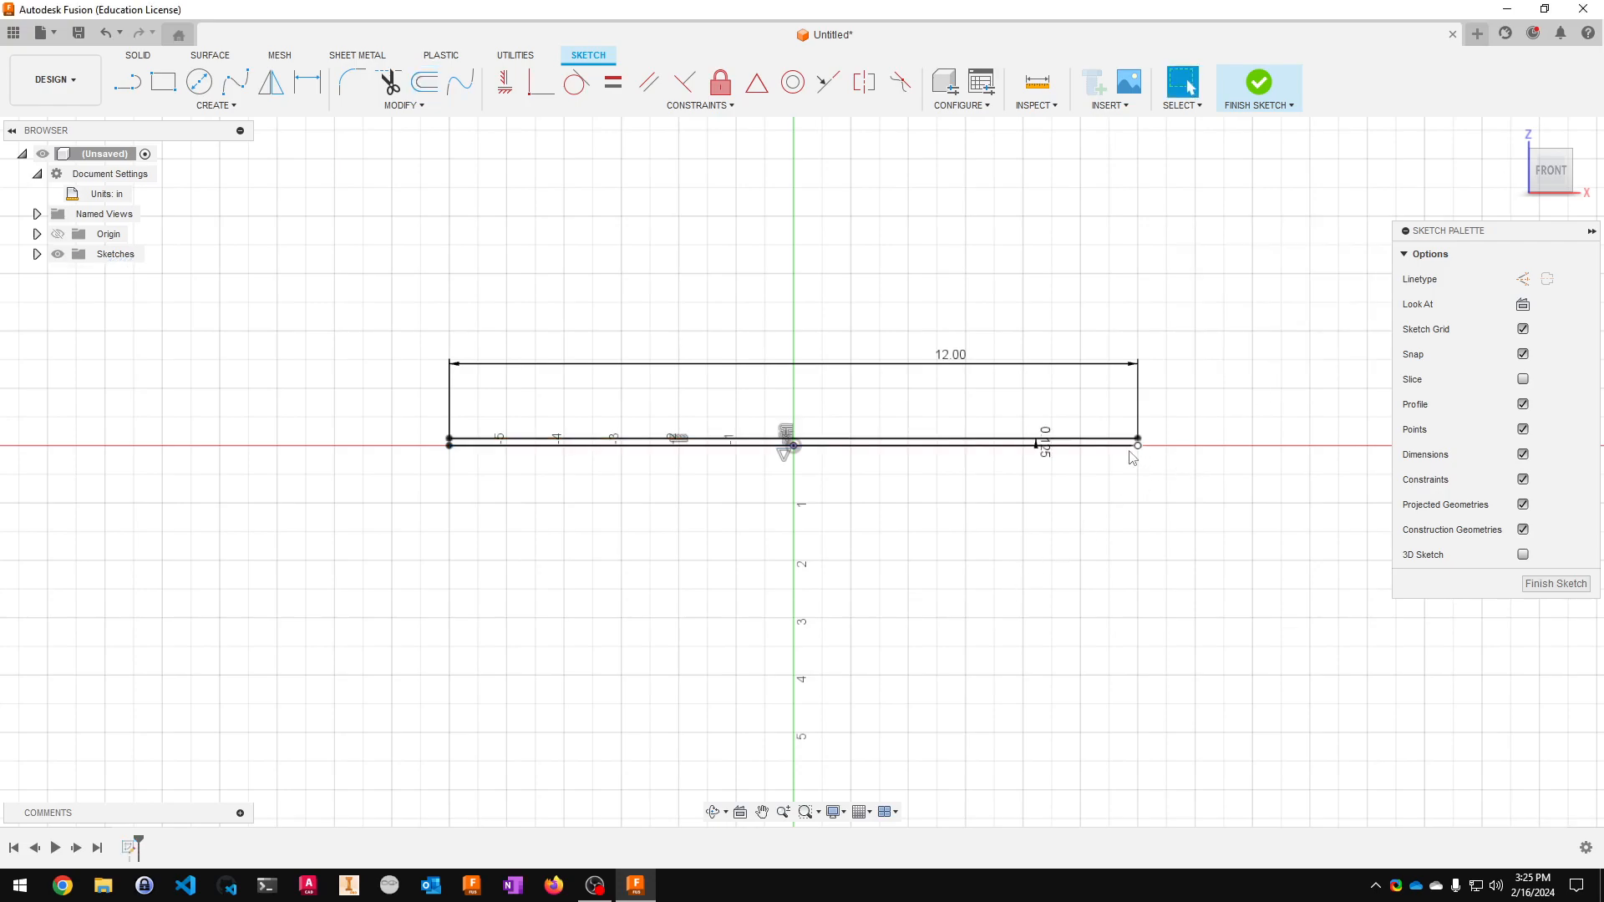
- Move the offset dimension above the strip and the 12 in length dimension below it
{"action": "scroll", "coordinate": [1136, 457], "scroll_direction": "up", "scroll_amount": 5}
{"action": "left_click_drag", "start_coordinate": [819, 424], "coordinate": [857, 364]}
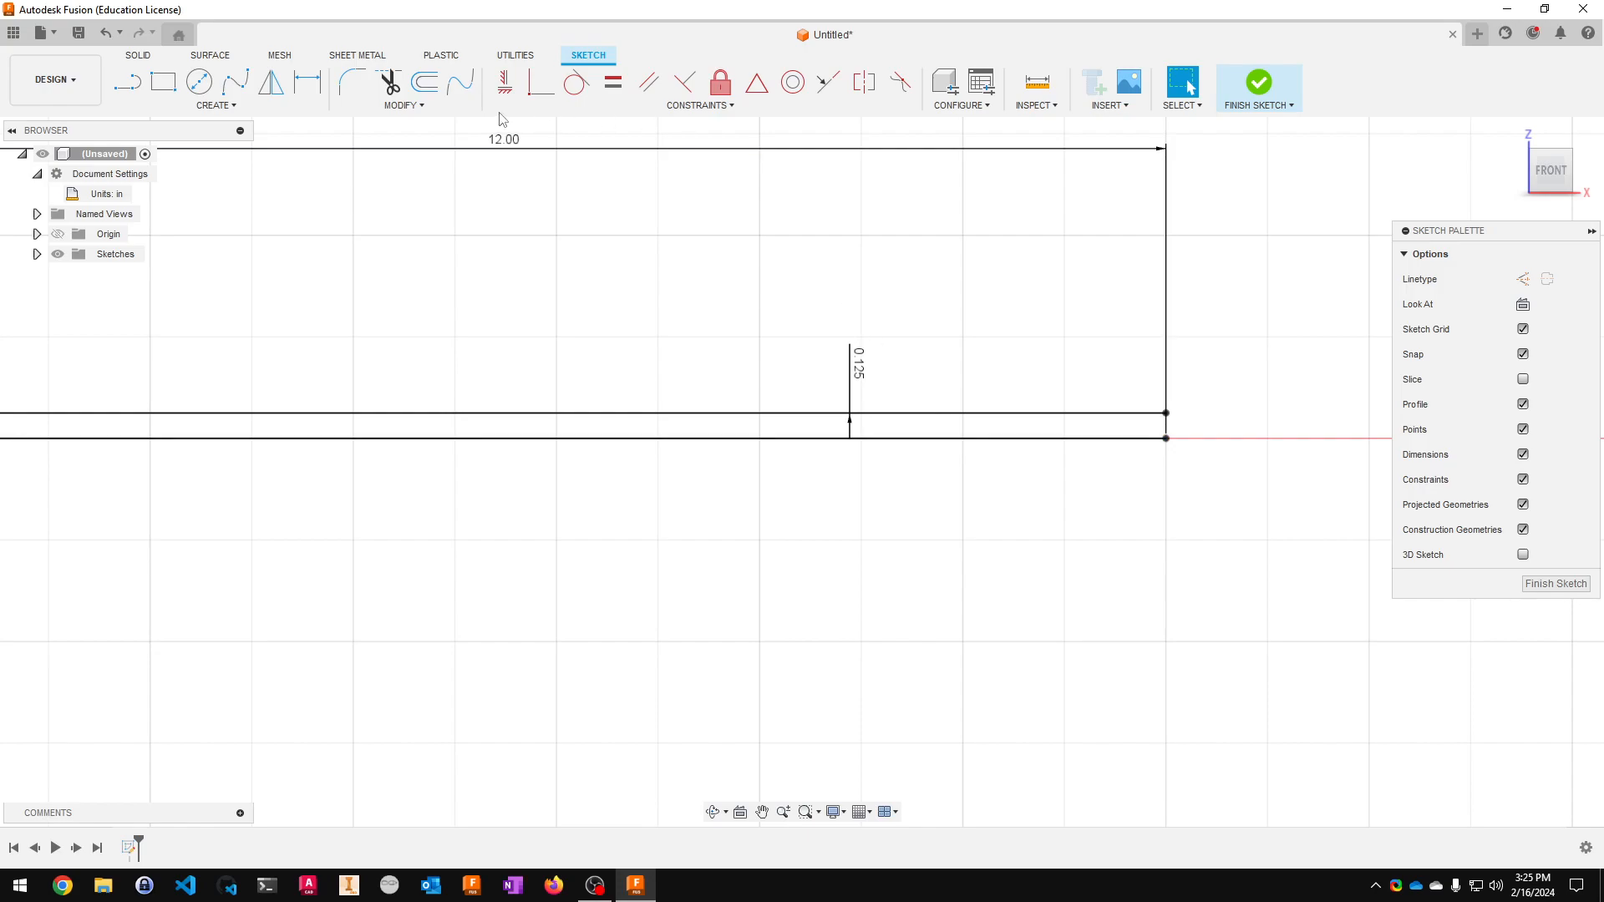
{"action": "left_click_drag", "start_coordinate": [503, 139], "coordinate": [720, 598]}
- Close the strip's right end with a vertical line joining the endpoints of the two horizontal lines
{"action": "scroll", "coordinate": [1191, 435], "scroll_direction": "up", "scroll_amount": 3}
{"action": "scroll", "coordinate": [1122, 426], "scroll_direction": "up", "scroll_amount": 3}
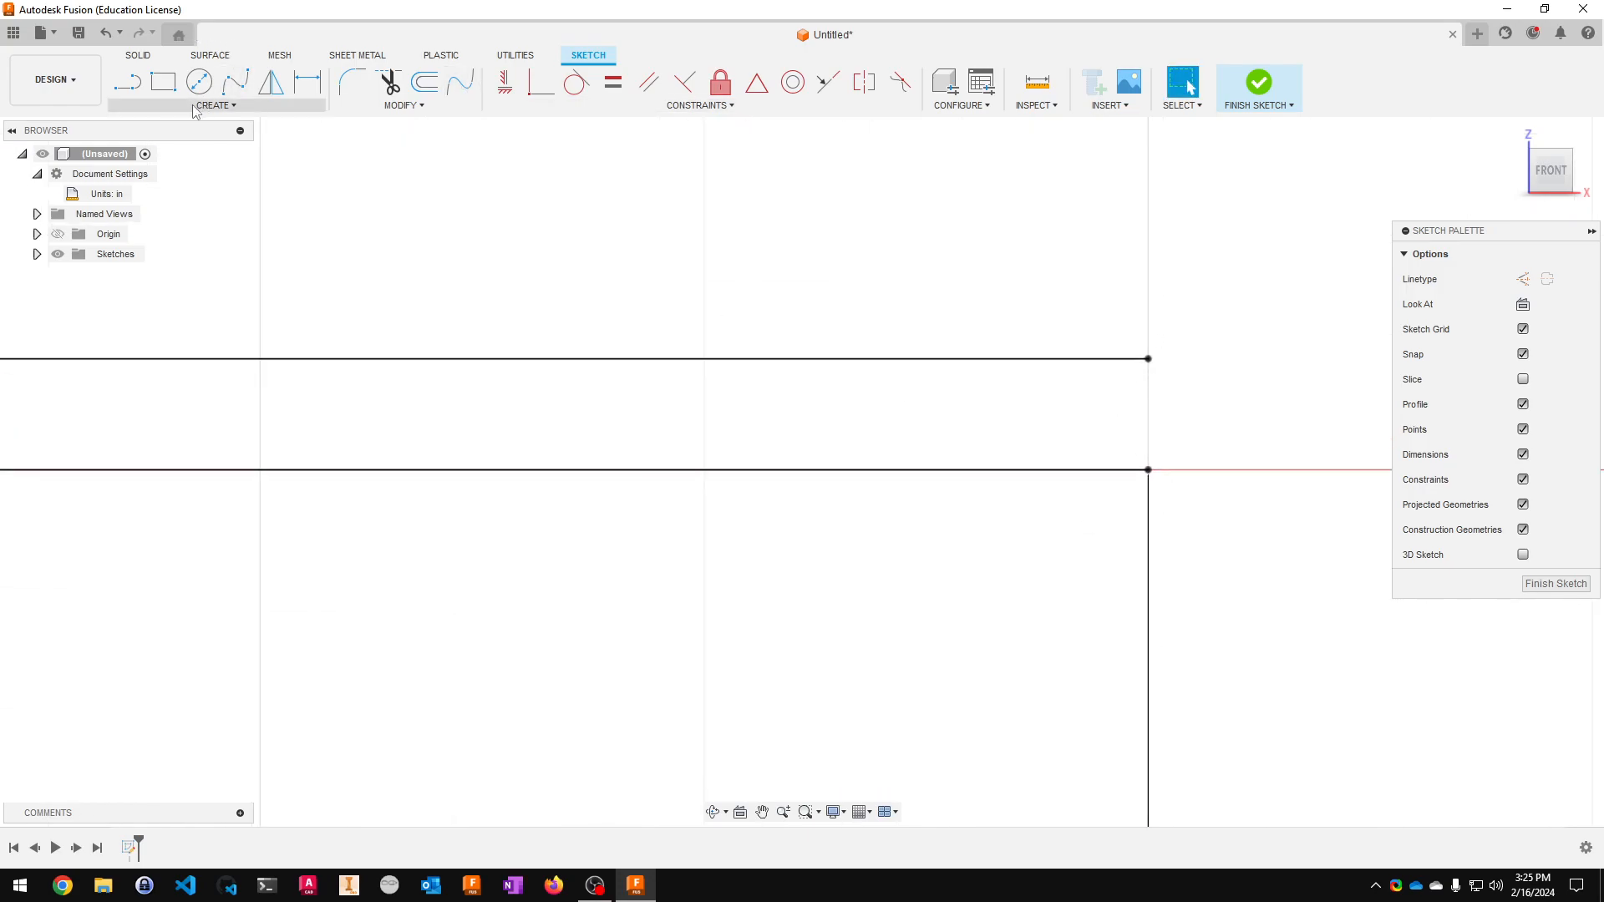
{"action": "left_click", "coordinate": [127, 81]}
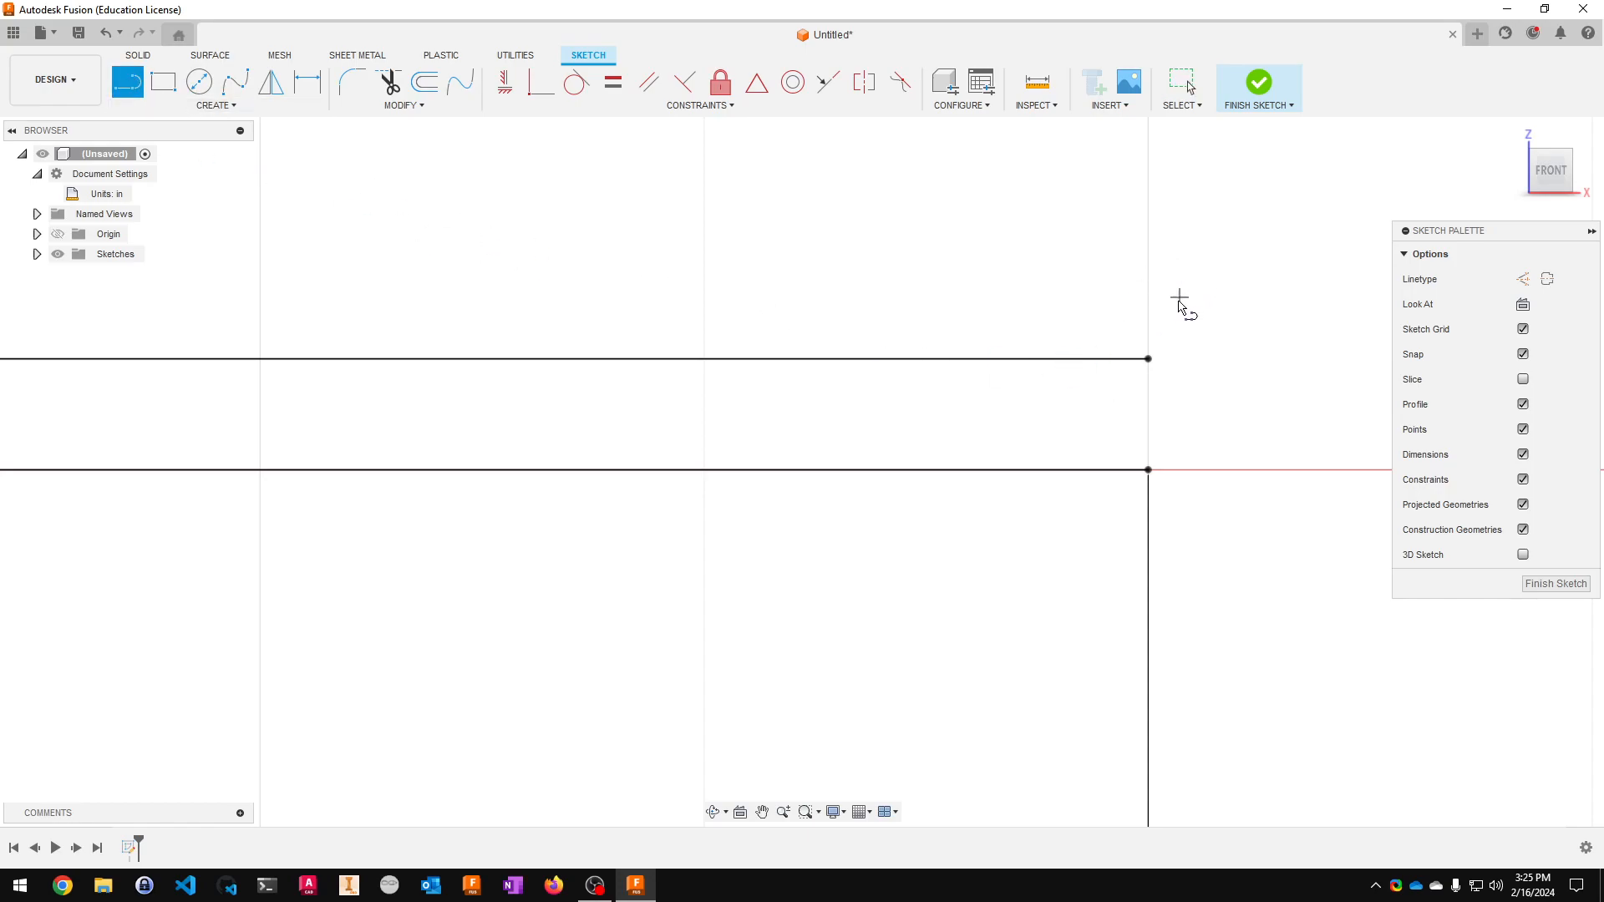
{"action": "left_click", "coordinate": [1149, 359]}
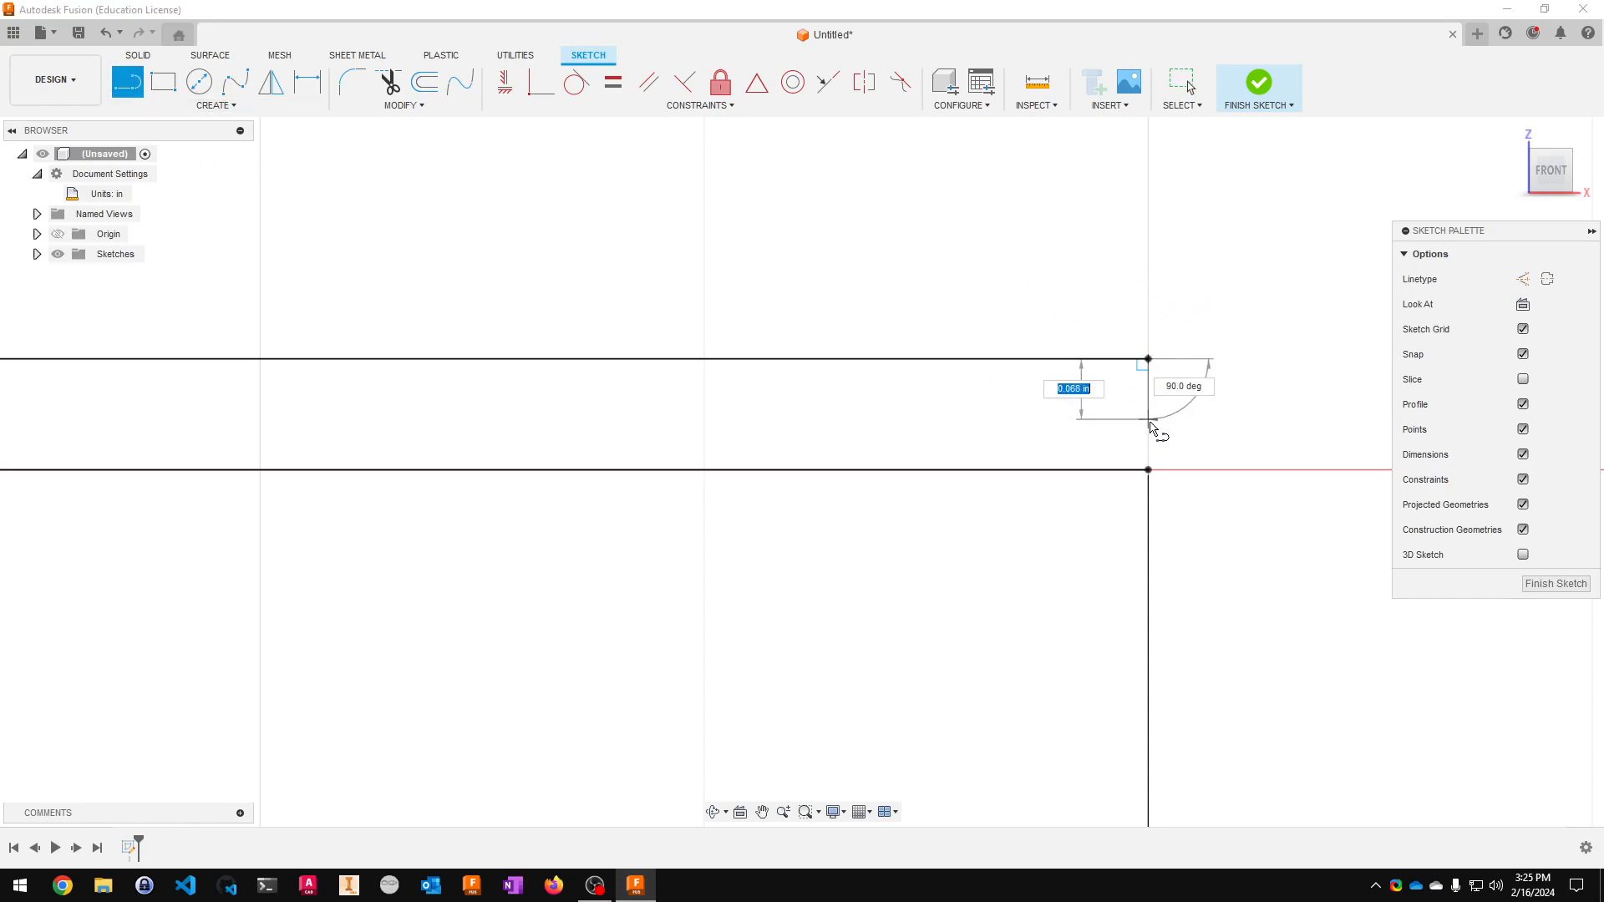
{"action": "left_click", "coordinate": [1148, 469]}
- Close the strip's left end with a vertical line between the two horizontal lines' endpoints and end the Line command
{"action": "scroll", "coordinate": [513, 422], "scroll_direction": "down", "scroll_amount": 7}
{"action": "middle_click_drag", "start_coordinate": [318, 459], "coordinate": [1374, 435]}
{"action": "mouse_move", "coordinate": [359, 487]}
{"action": "middle_mouse_down"}
{"action": "mouse_move", "coordinate": [1202, 546]}
{"action": "mouse_move", "coordinate": [1035, 528]}
{"action": "middle_mouse_up"}
{"action": "scroll", "coordinate": [777, 491], "scroll_direction": "up", "scroll_amount": 2}
{"action": "scroll", "coordinate": [815, 494], "scroll_direction": "up", "scroll_amount": 5}
{"action": "left_click", "coordinate": [855, 380]}
{"action": "left_click", "coordinate": [851, 491]}
{"action": "scroll", "coordinate": [1069, 609], "scroll_direction": "down", "scroll_amount": 9}
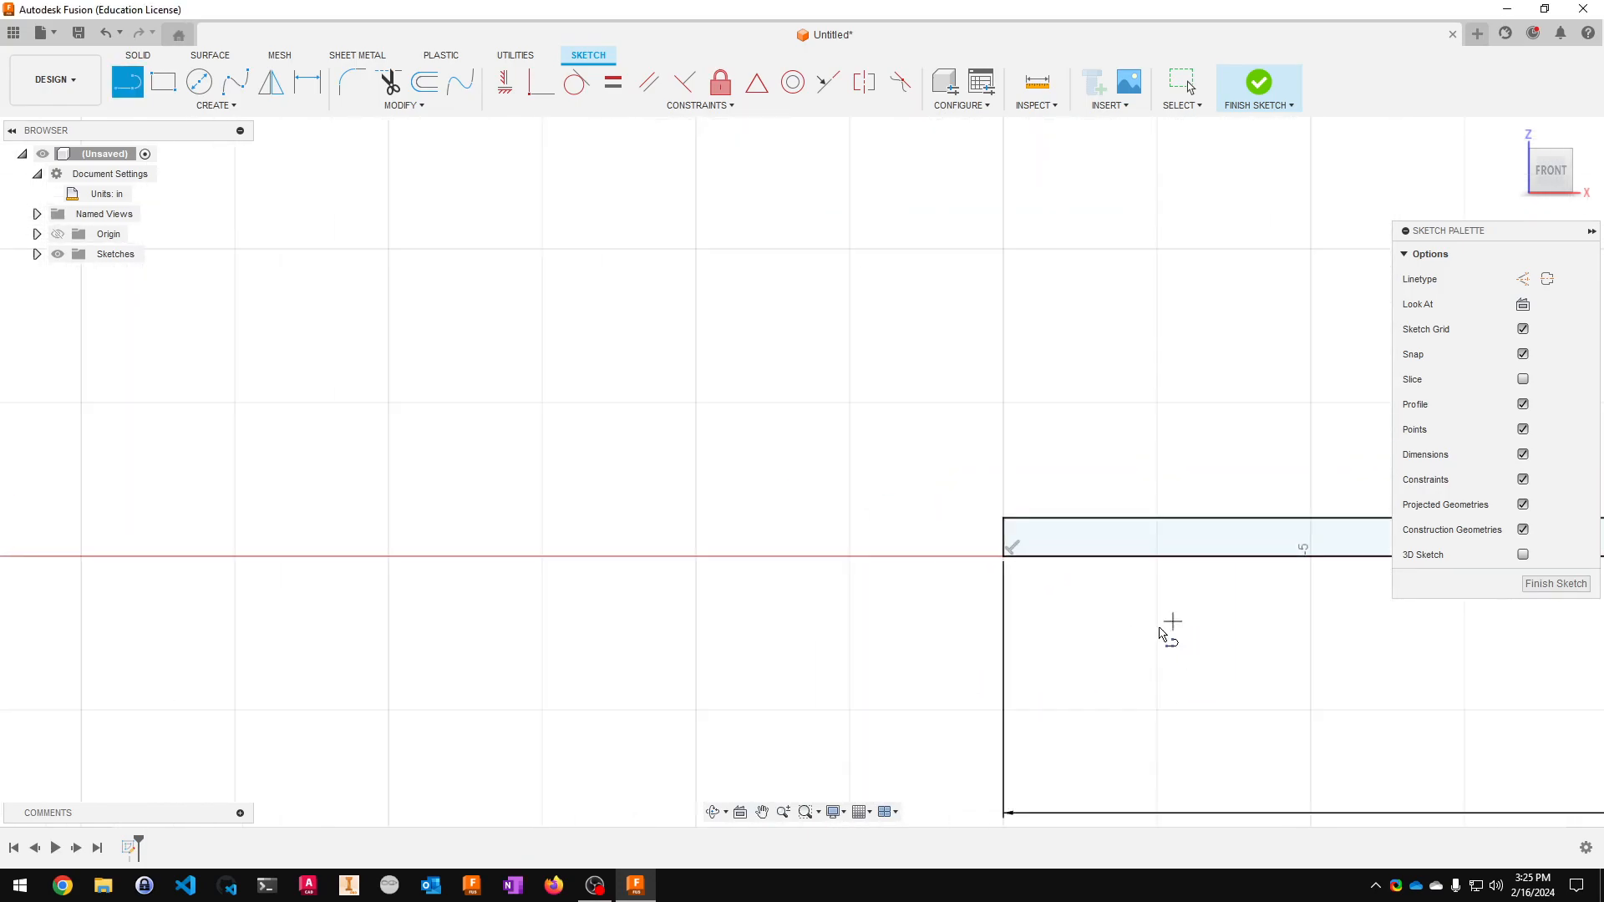
{"action": "middle_click_drag", "start_coordinate": [1455, 699], "coordinate": [610, 453]}
{"action": "scroll", "coordinate": [1143, 556], "scroll_direction": "down", "scroll_amount": 3}
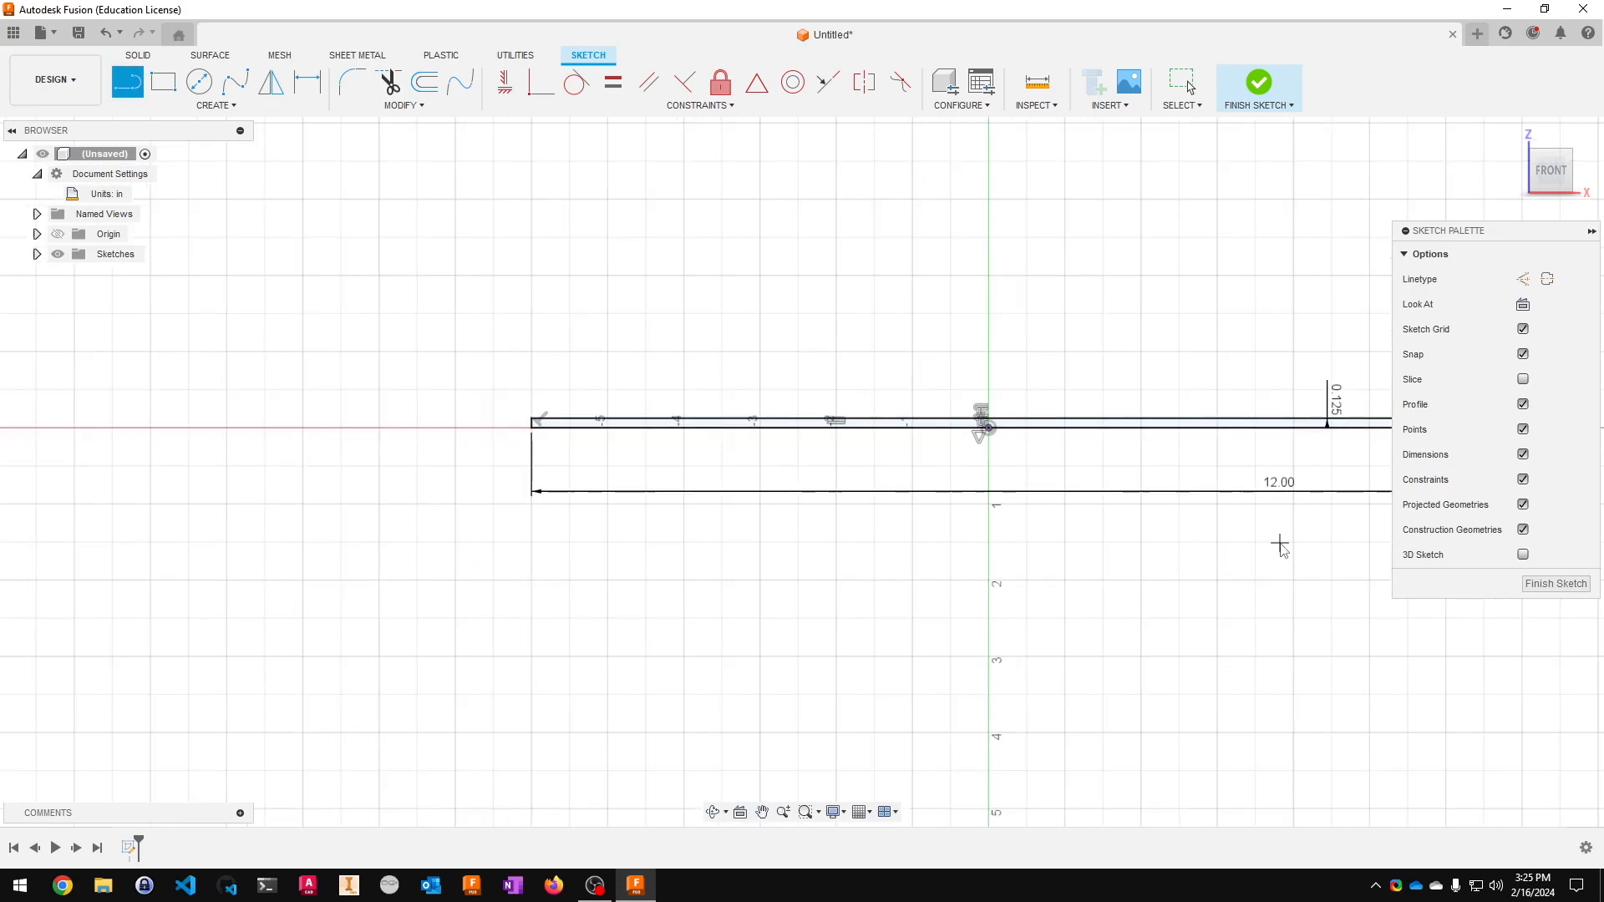
{"action": "key", "text": "Escape"}
- Reposition the 12 in length dimension above the strip and the 0.125 in thickness dimension below it
{"action": "left_click_drag", "start_coordinate": [1282, 493], "coordinate": [1167, 235]}
{"action": "left_click_drag", "start_coordinate": [1334, 401], "coordinate": [1274, 494]}
{"action": "scroll", "coordinate": [1052, 605], "scroll_direction": "down", "scroll_amount": 3}
{"action": "middle_click_drag", "start_coordinate": [1024, 588], "coordinate": [983, 582]}
{"action": "scroll", "coordinate": [616, 490], "scroll_direction": "up", "scroll_amount": 3}
{"action": "scroll", "coordinate": [886, 583], "scroll_direction": "up", "scroll_amount": 3}
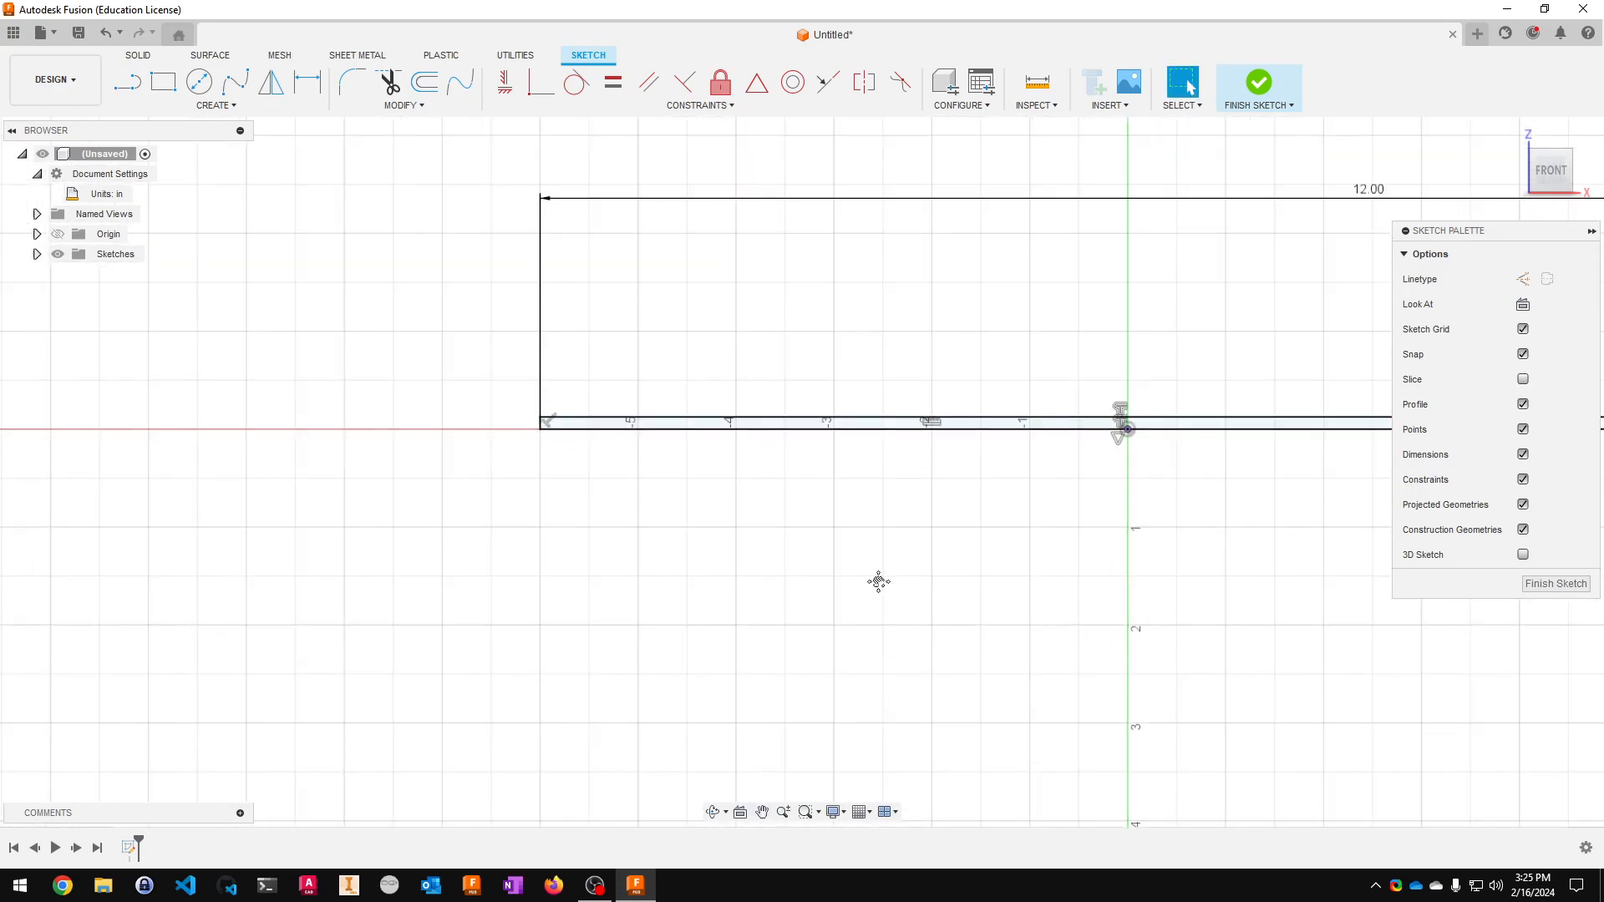
{"action": "scroll", "coordinate": [1003, 639], "scroll_direction": "down", "scroll_amount": 3}
{"action": "middle_click_drag", "start_coordinate": [1074, 672], "coordinate": [753, 465]}
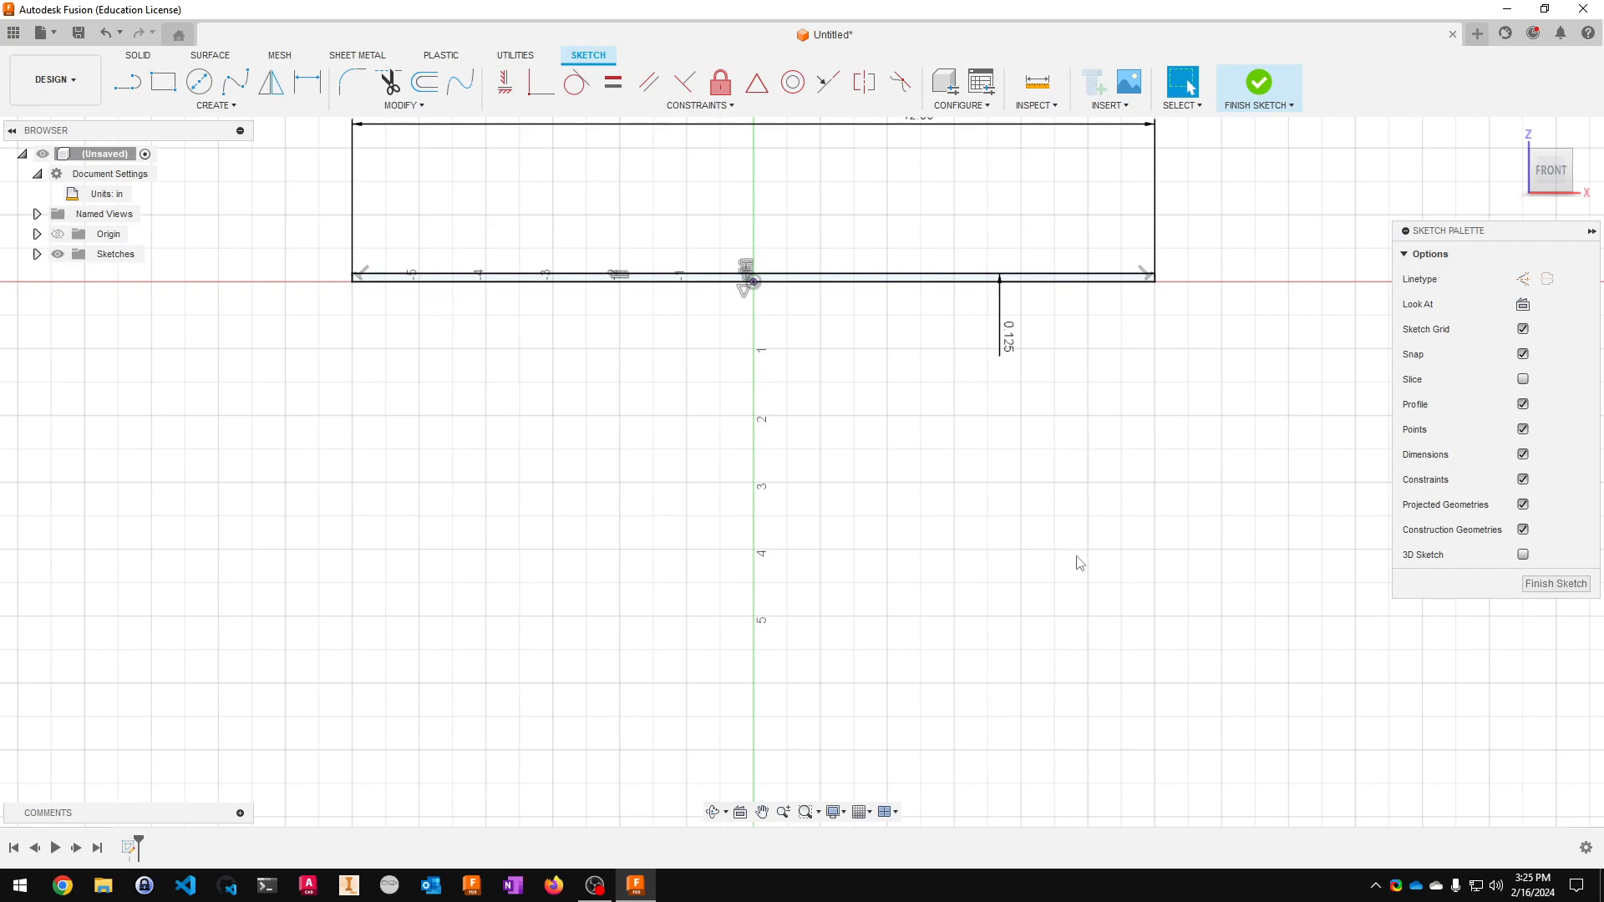
- Draw a 3 in vertical line down from the strip's bottom edge near its left end, and move its dimension farther left
{"action": "left_click", "coordinate": [126, 81]}
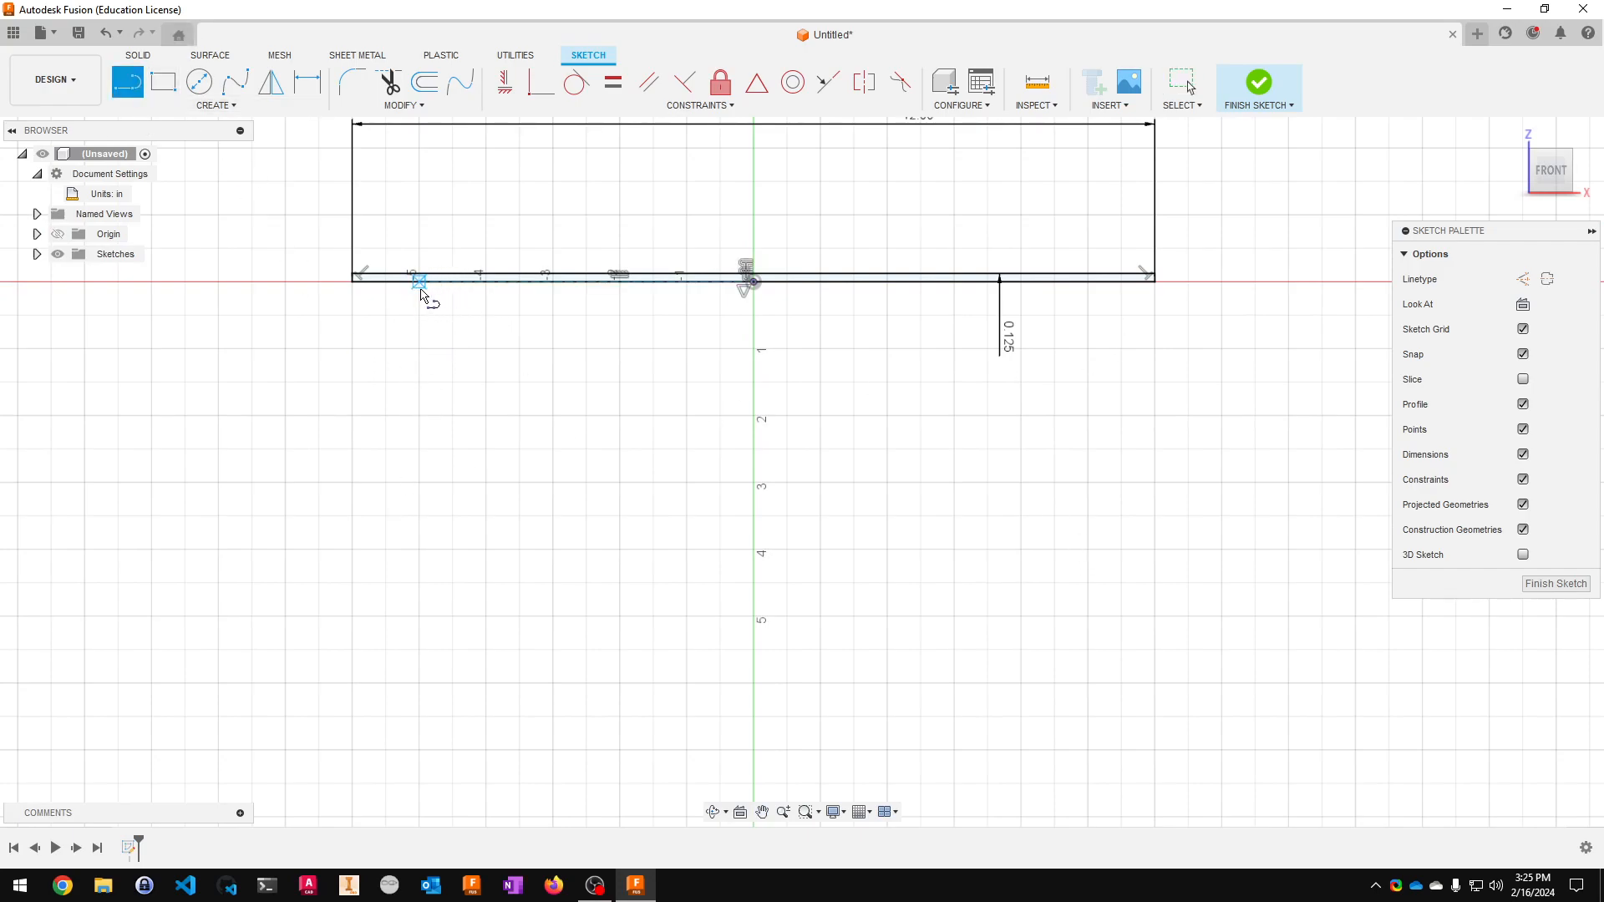
{"action": "left_click", "coordinate": [453, 284]}
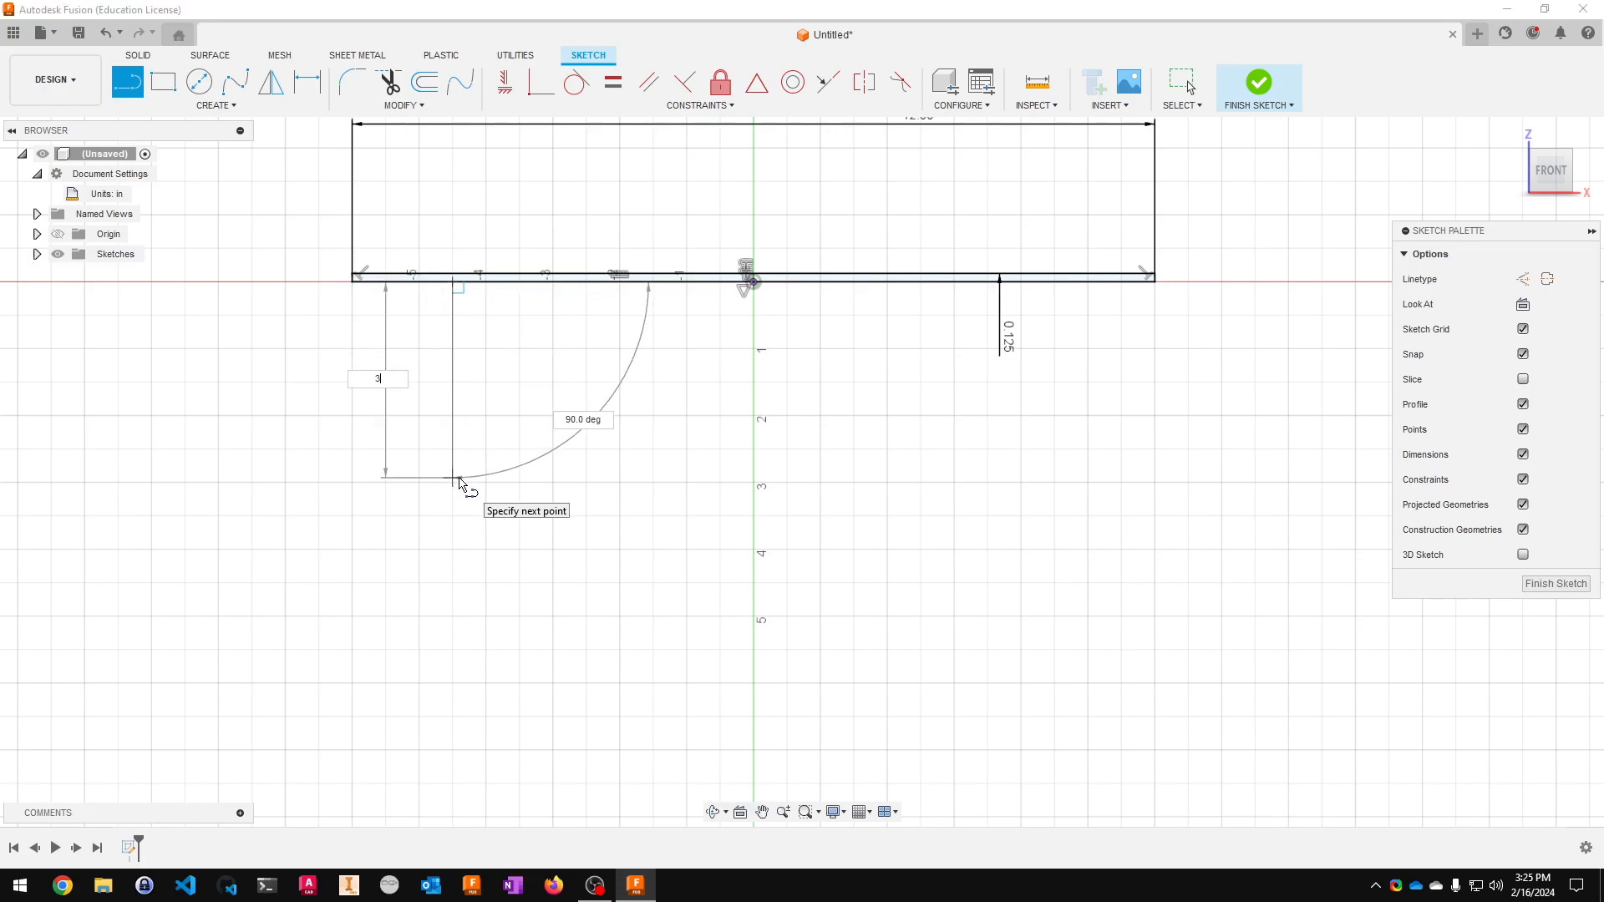
{"action": "key", "text": "Return"}
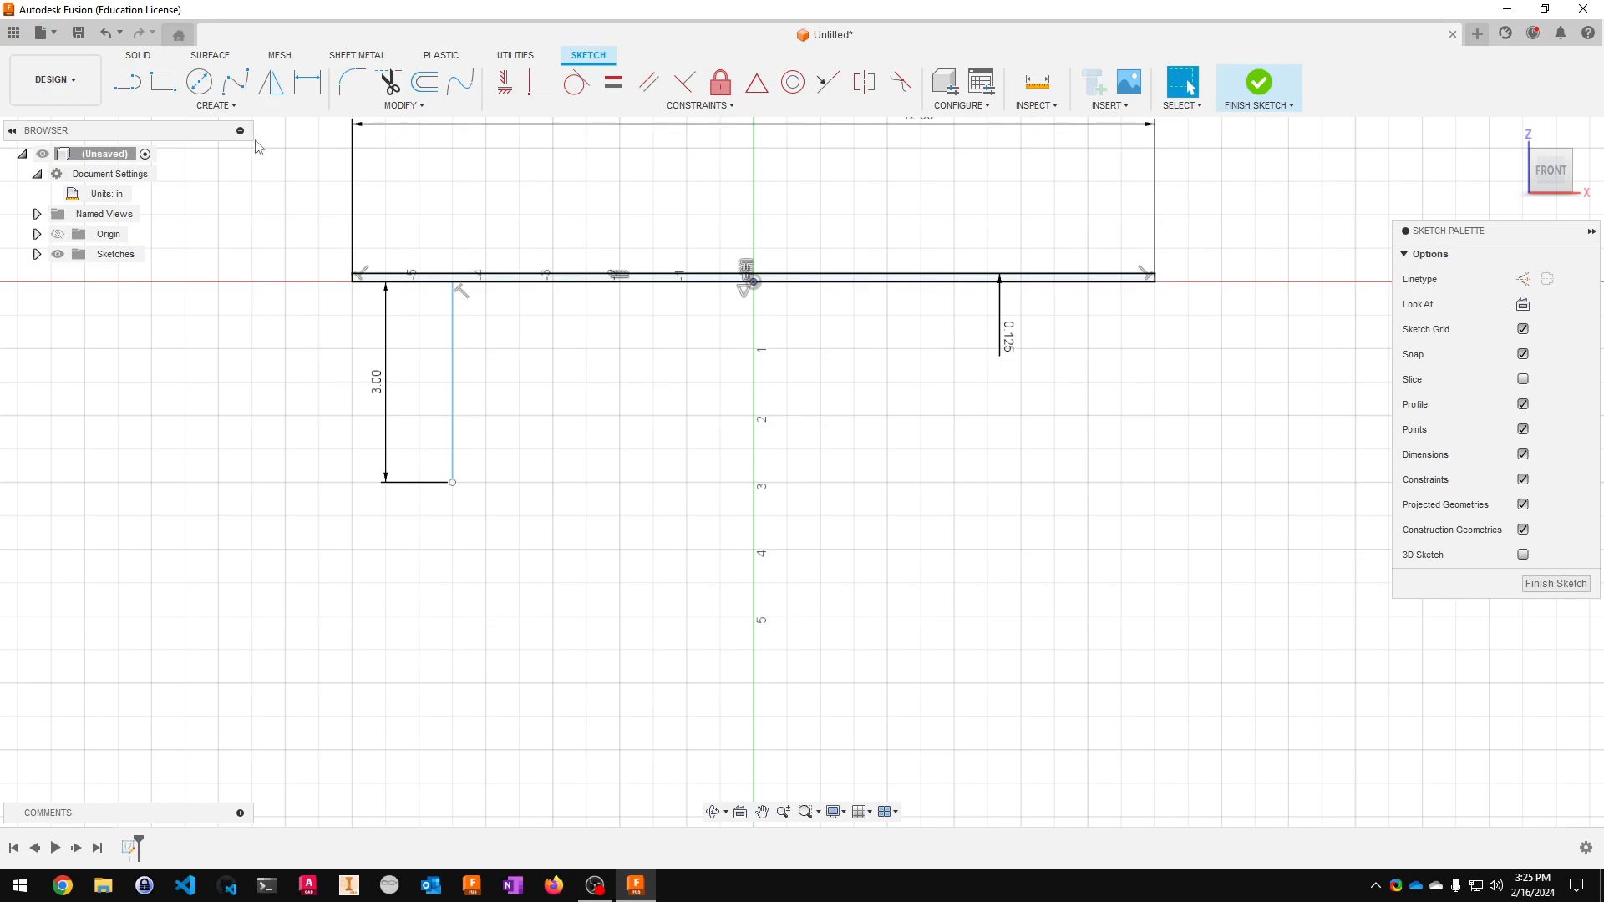
{"action": "left_click_drag", "start_coordinate": [378, 388], "coordinate": [221, 389]}
- Dimension the vertical leg line 1.5 in from the strip's left end line
{"action": "scroll", "coordinate": [383, 297], "scroll_direction": "up", "scroll_amount": 3}
{"action": "scroll", "coordinate": [386, 289], "scroll_direction": "up", "scroll_amount": 2}
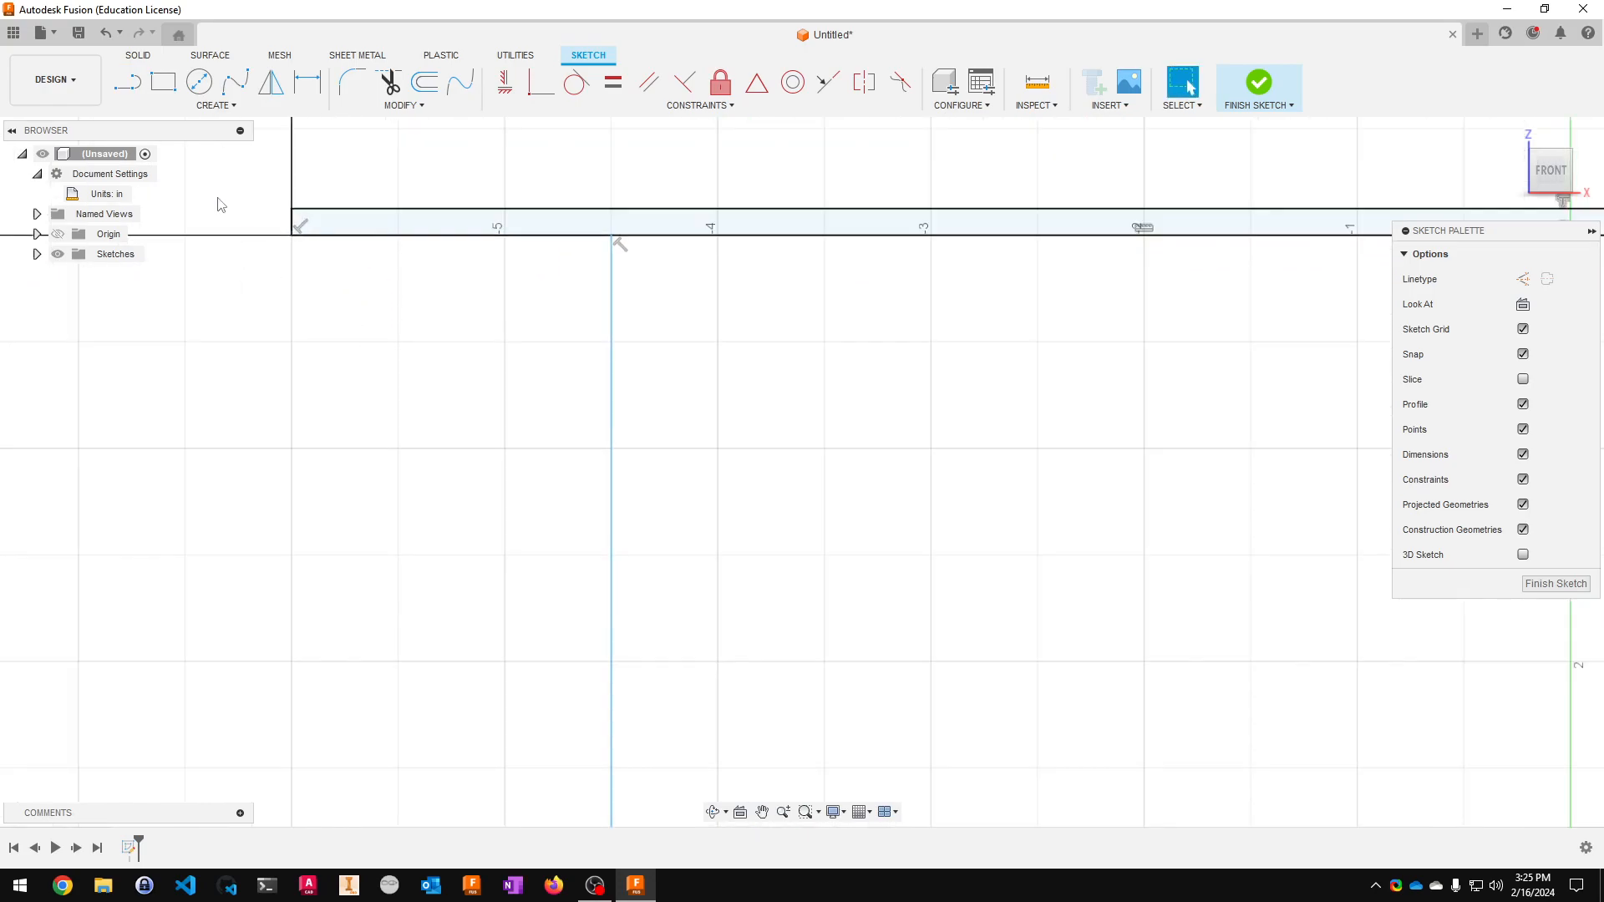
{"action": "left_click", "coordinate": [306, 82]}
{"action": "left_click", "coordinate": [611, 360]}
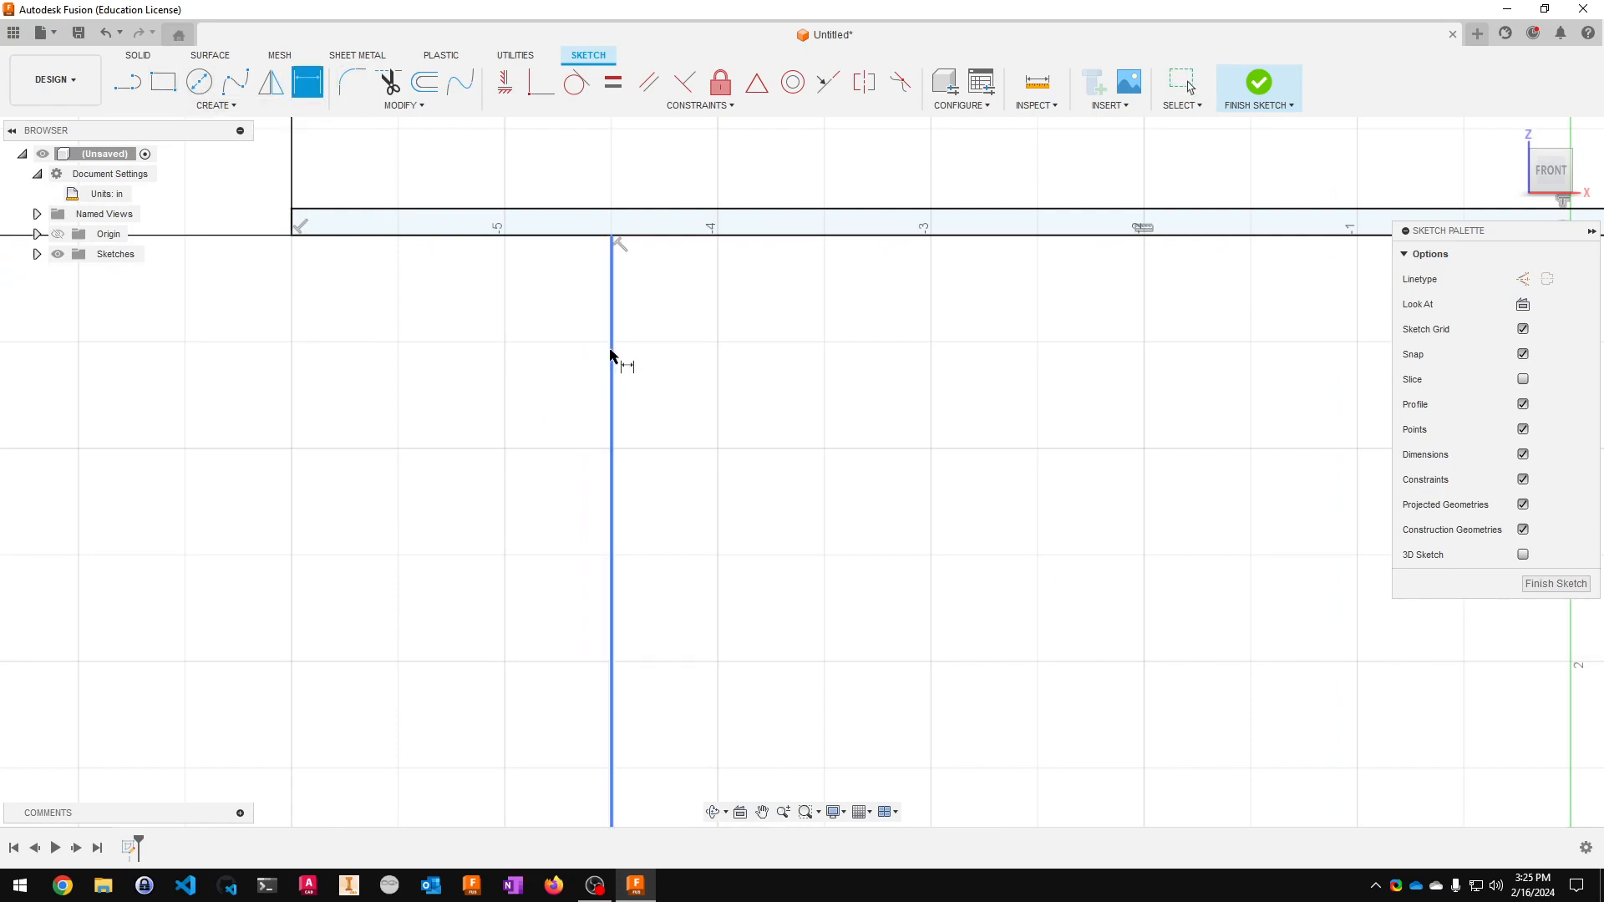
{"action": "left_click", "coordinate": [292, 225]}
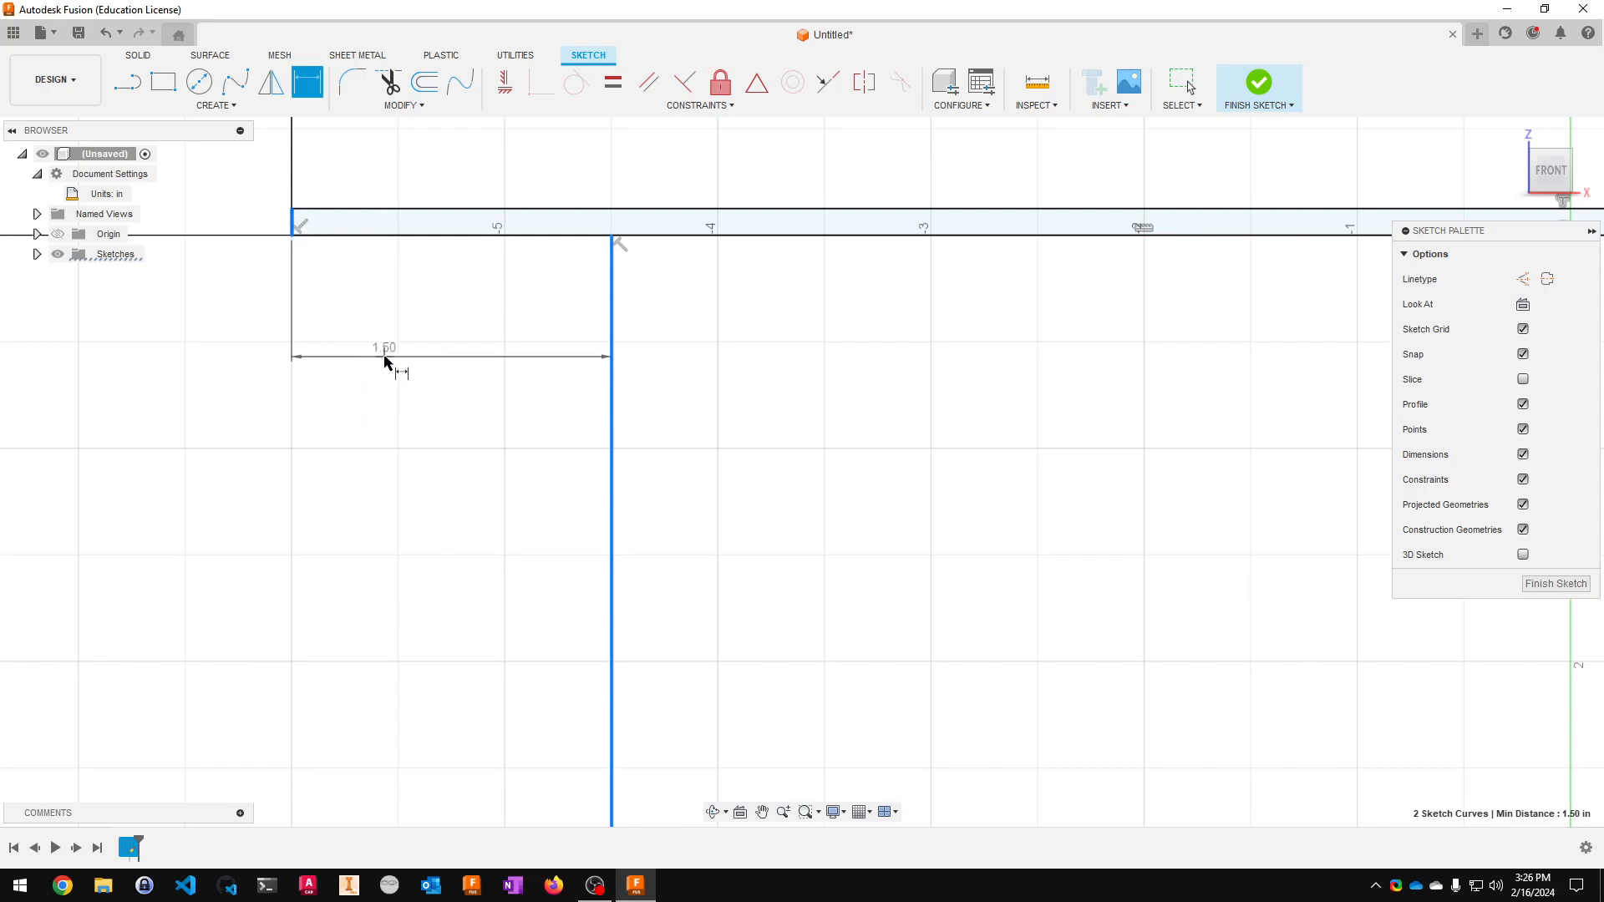
{"action": "left_click", "coordinate": [387, 359]}
{"action": "type", "text": "1.5"}
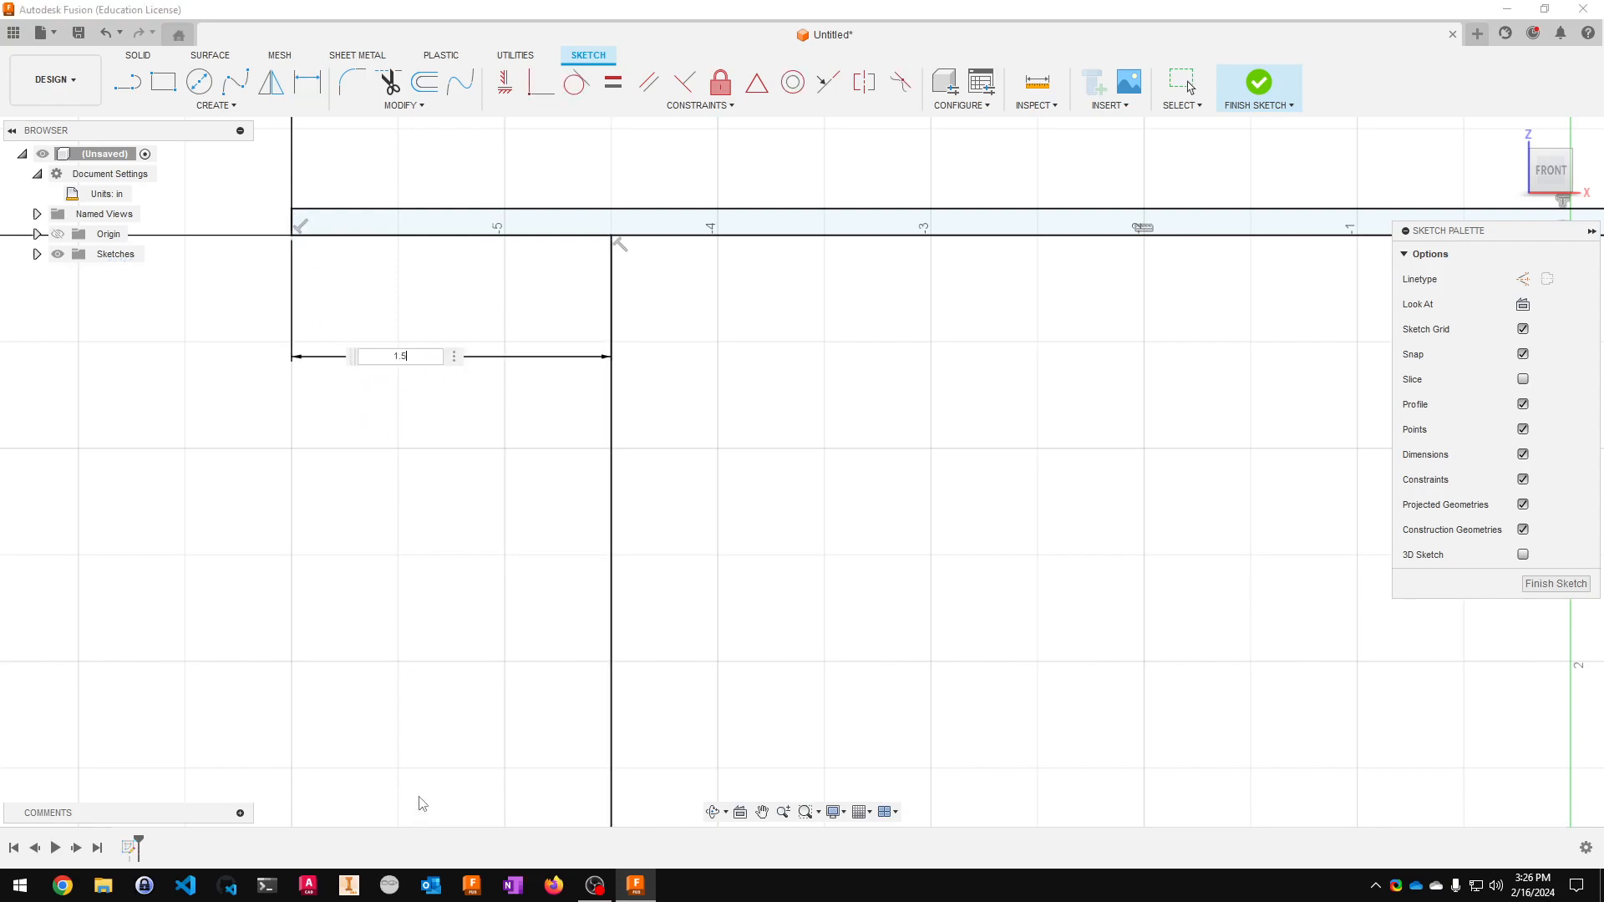
{"action": "key", "text": "Return"}
- Offset the 3 in vertical leg line 1/8 in toward the strip's center
{"action": "scroll", "coordinate": [451, 637], "scroll_direction": "down", "scroll_amount": 3}
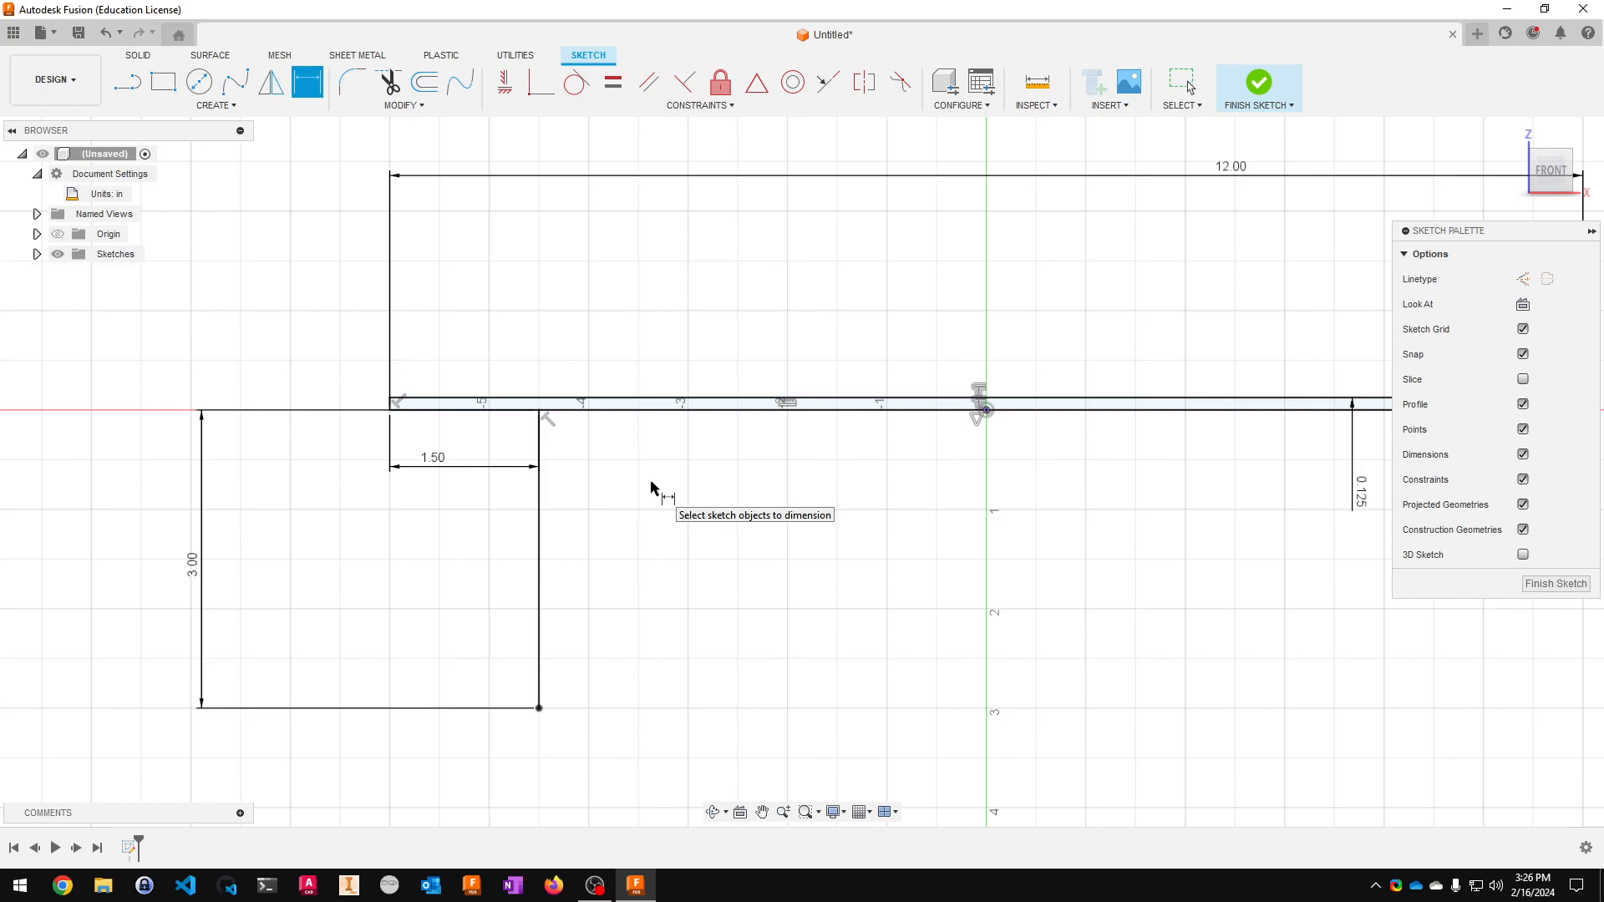
{"action": "scroll", "coordinate": [698, 549], "scroll_direction": "down", "scroll_amount": 2}
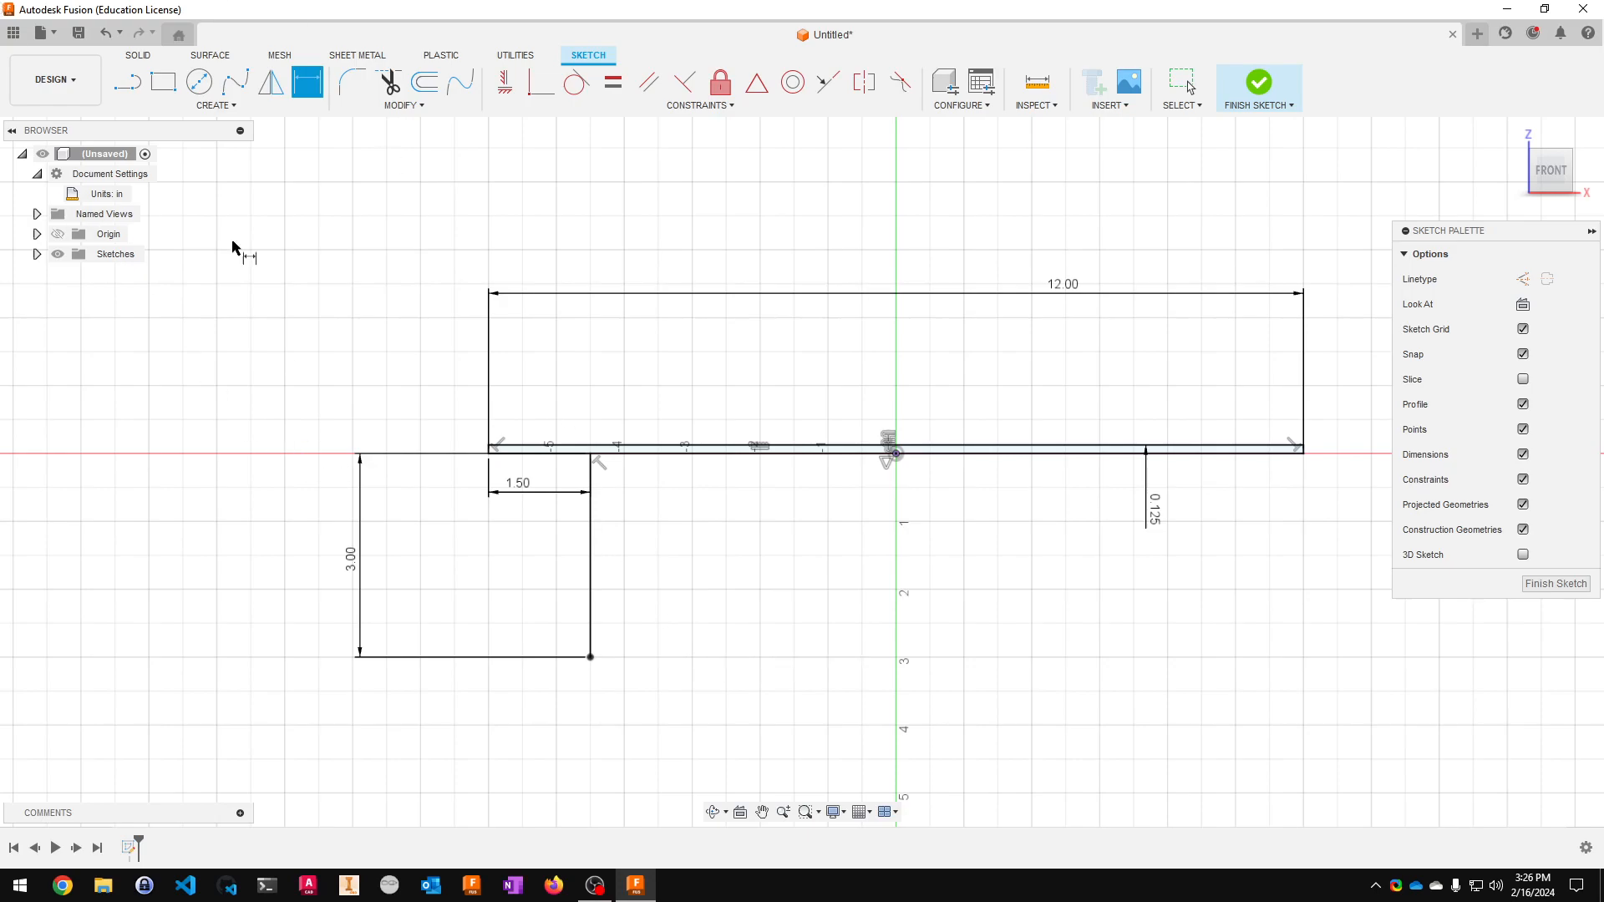
{"action": "left_click", "coordinate": [438, 88]}
{"action": "left_click", "coordinate": [591, 569]}
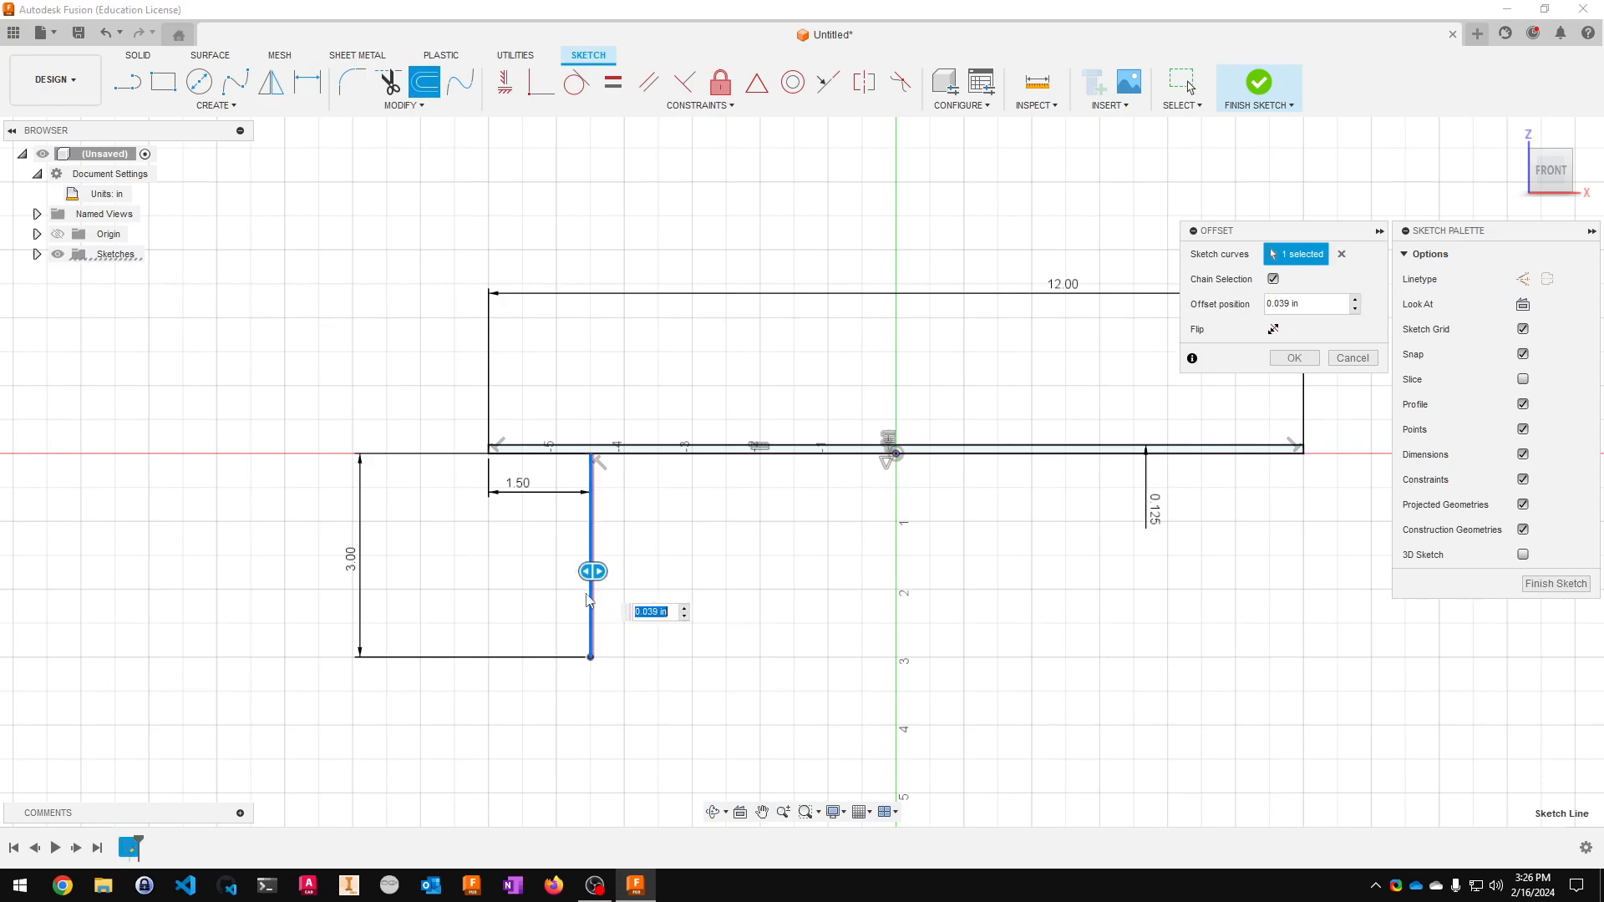
{"action": "left_click_drag", "start_coordinate": [592, 571], "coordinate": [655, 572]}
{"action": "type", "text": "1/8"}
{"action": "key", "text": "Return"}
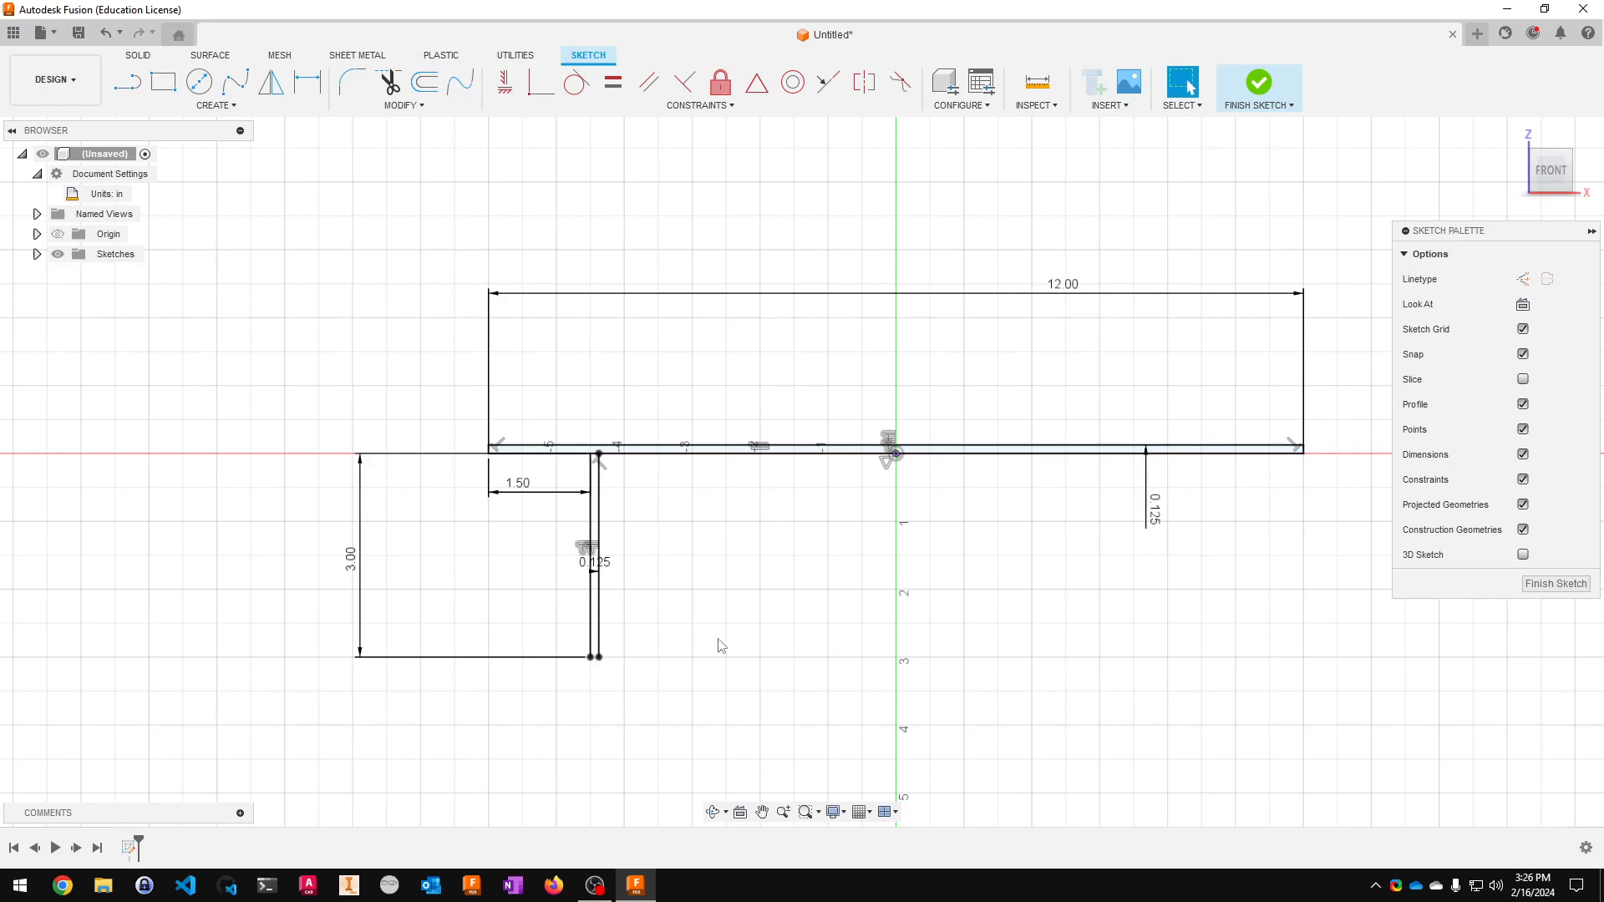
- Close the leg's bottom with a line between the two vertical lines' lower endpoints and end the Line command
{"action": "scroll", "coordinate": [555, 609], "scroll_direction": "up", "scroll_amount": 10}
{"action": "left_click", "coordinate": [127, 81]}
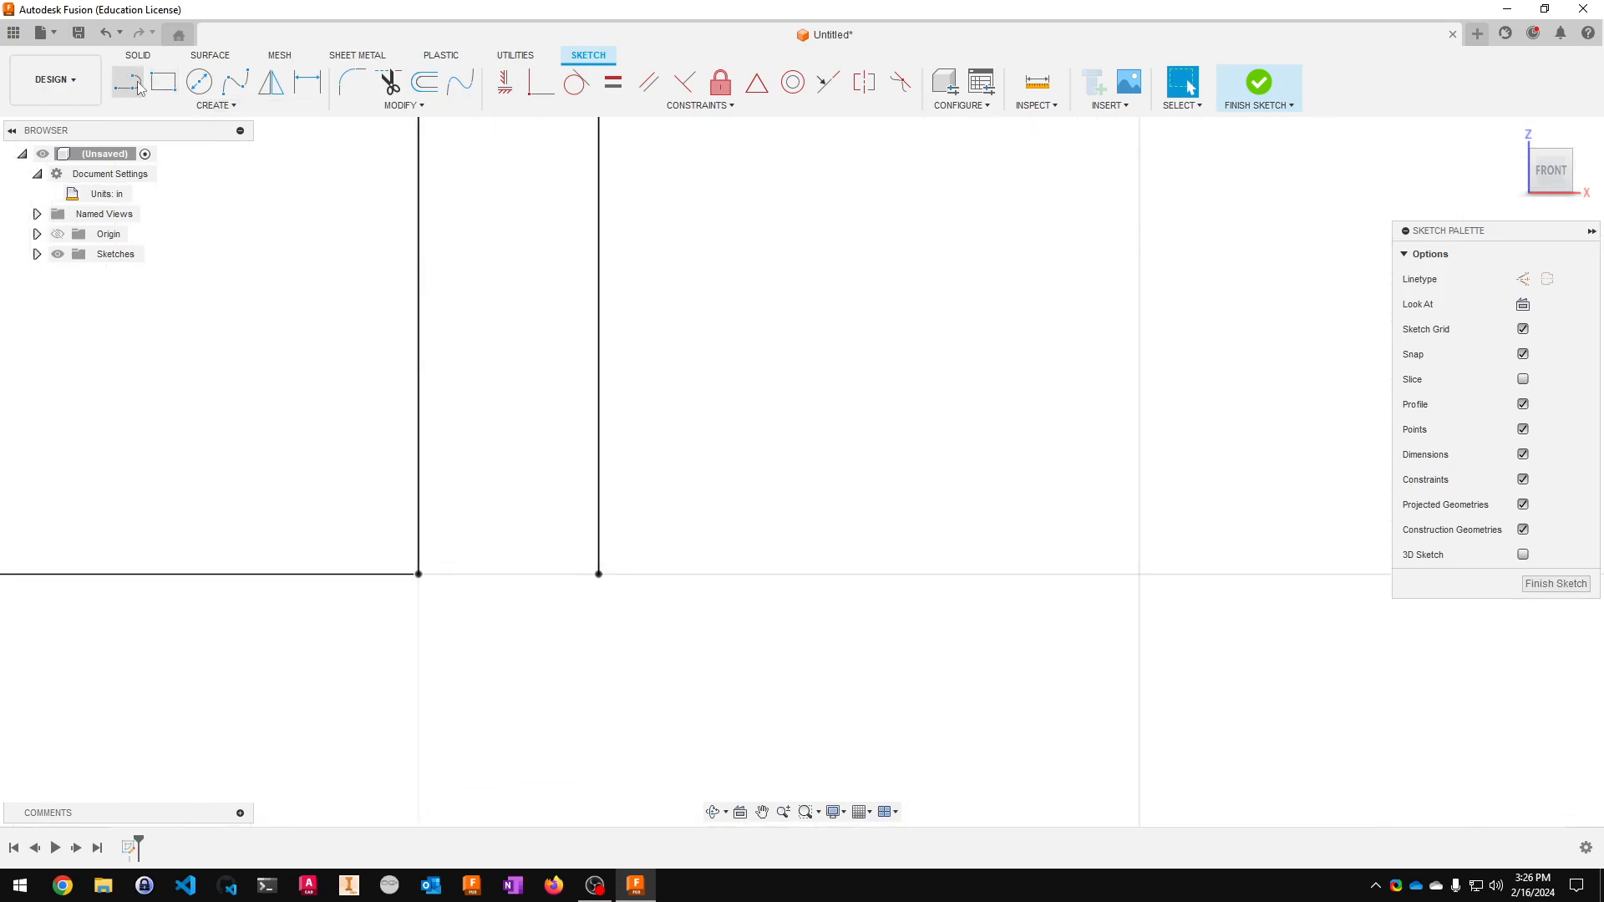
{"action": "left_click", "coordinate": [418, 574]}
{"action": "left_click", "coordinate": [598, 574]}
{"action": "scroll", "coordinate": [688, 609], "scroll_direction": "down", "scroll_amount": 5}
{"action": "scroll", "coordinate": [760, 625], "scroll_direction": "down", "scroll_amount": 8}
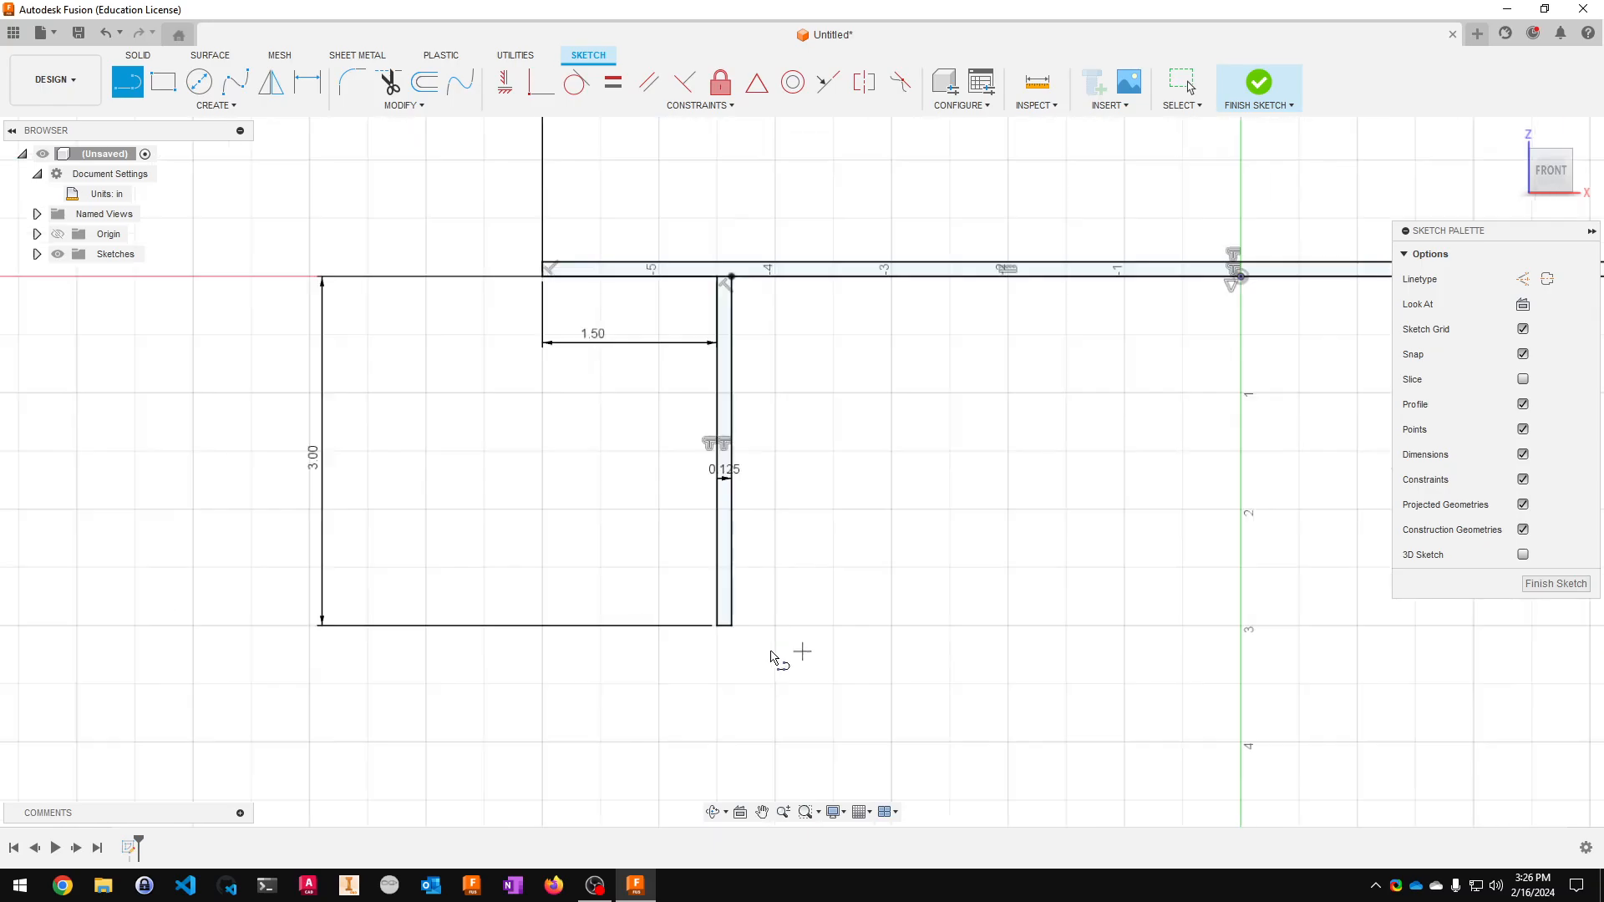
{"action": "key", "text": "Escape"}
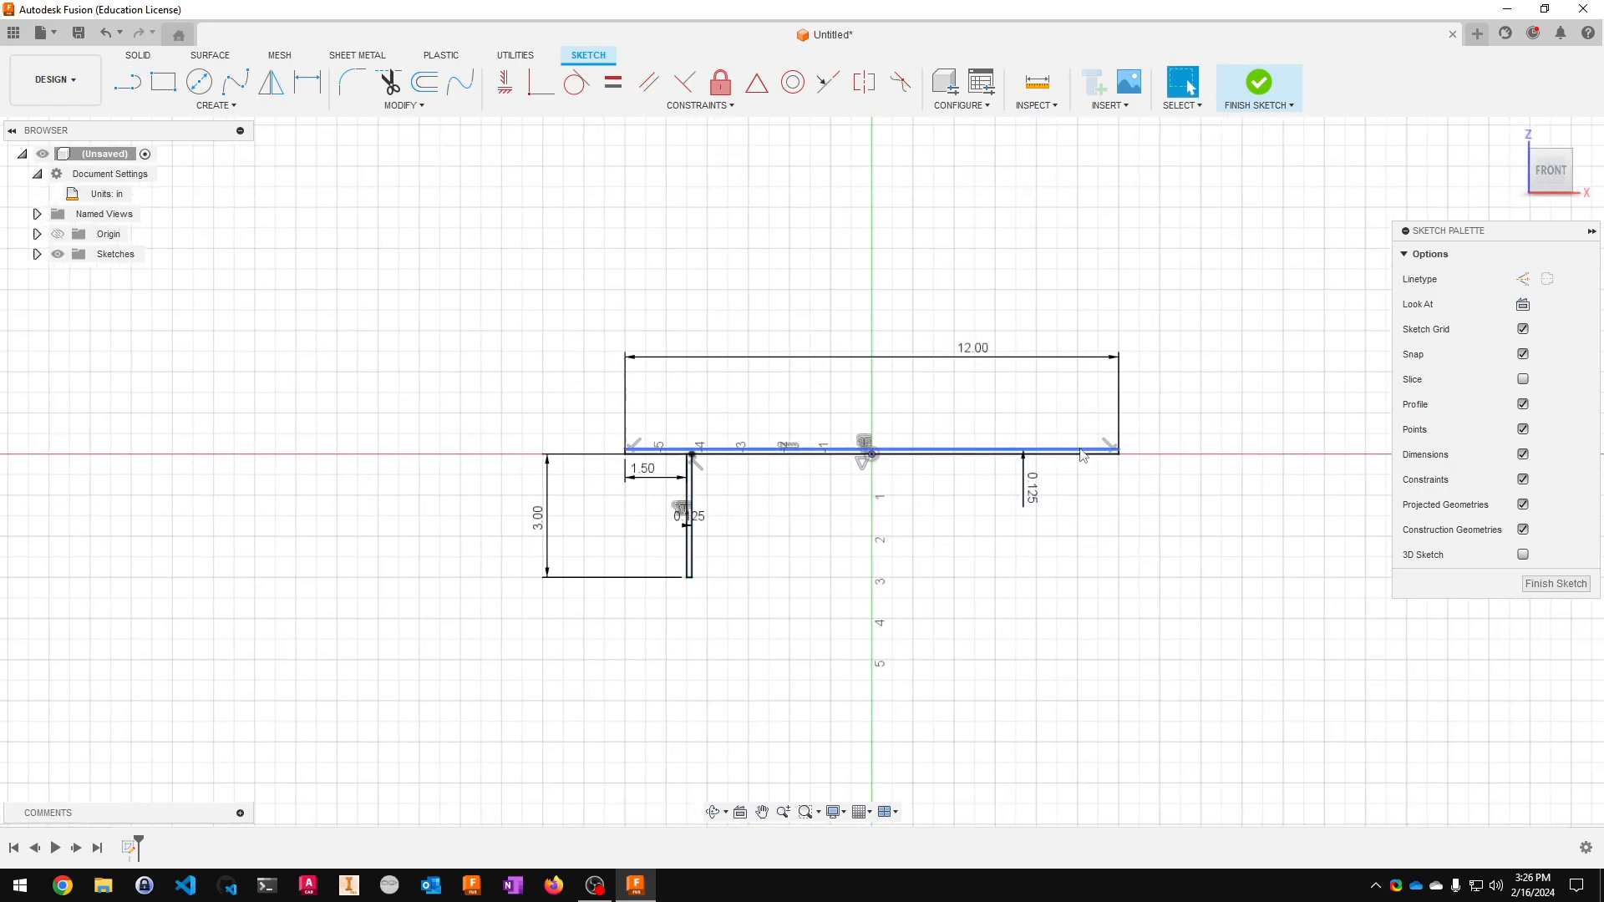
- Mirror the leg's two vertical lines and bottom line across the Z axis, showing the origin for the selection and hiding it again
{"action": "scroll", "coordinate": [650, 550], "scroll_direction": "up", "scroll_amount": 5}
{"action": "scroll", "coordinate": [849, 594], "scroll_direction": "down", "scroll_amount": 4}
{"action": "middle_click_drag", "start_coordinate": [1163, 683], "coordinate": [999, 668]}
{"action": "scroll", "coordinate": [633, 579], "scroll_direction": "up", "scroll_amount": 8}
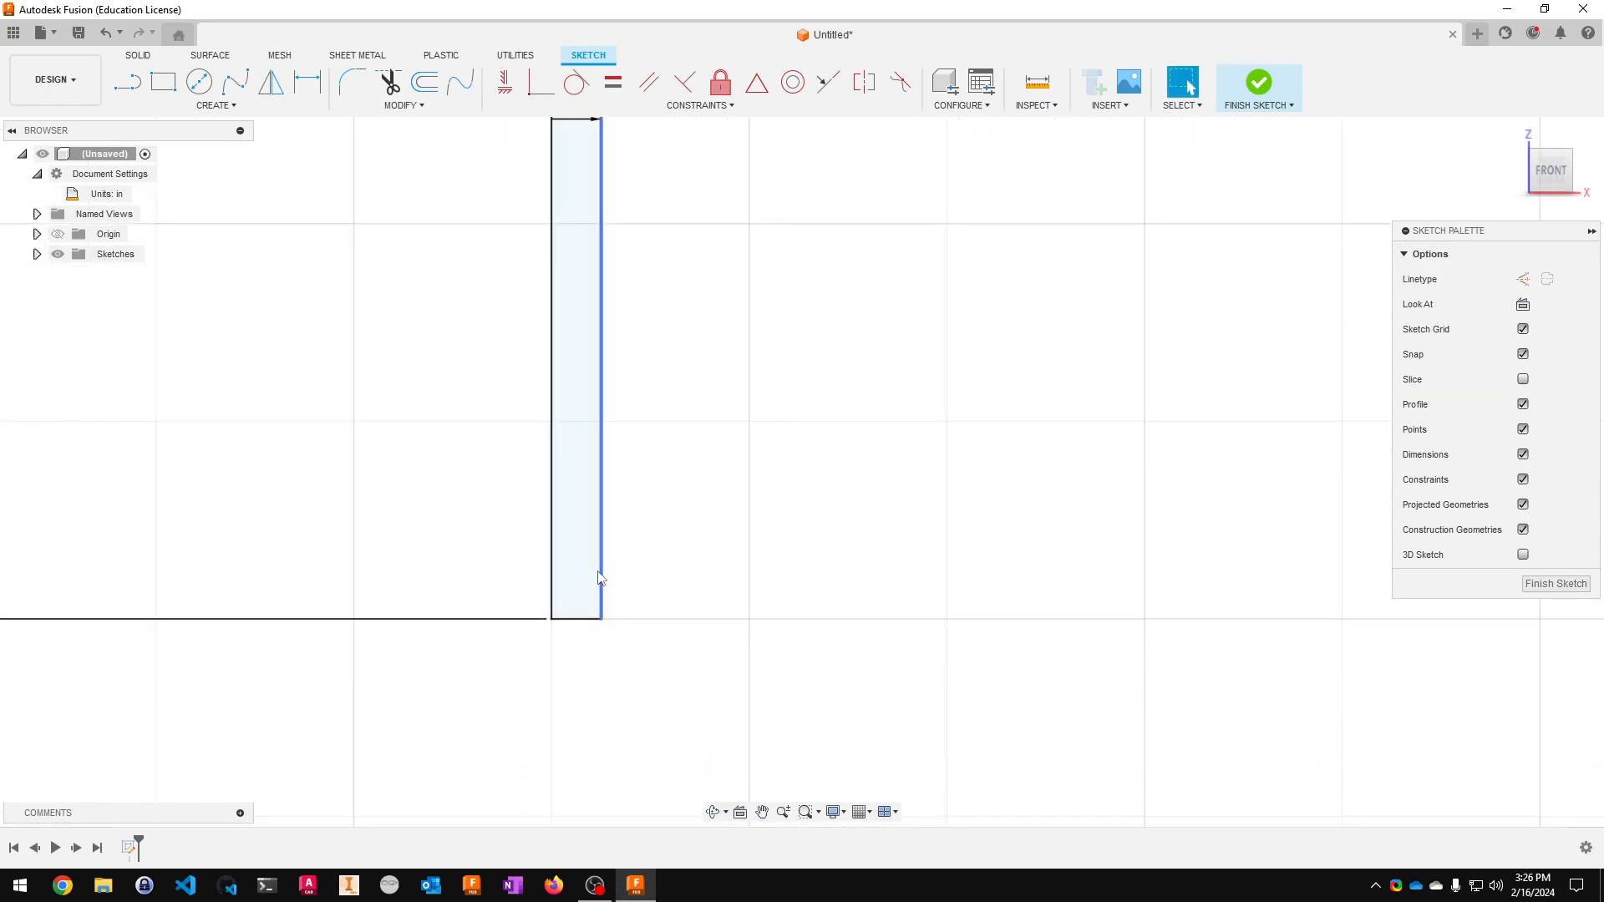
{"action": "left_click", "coordinate": [602, 562]}
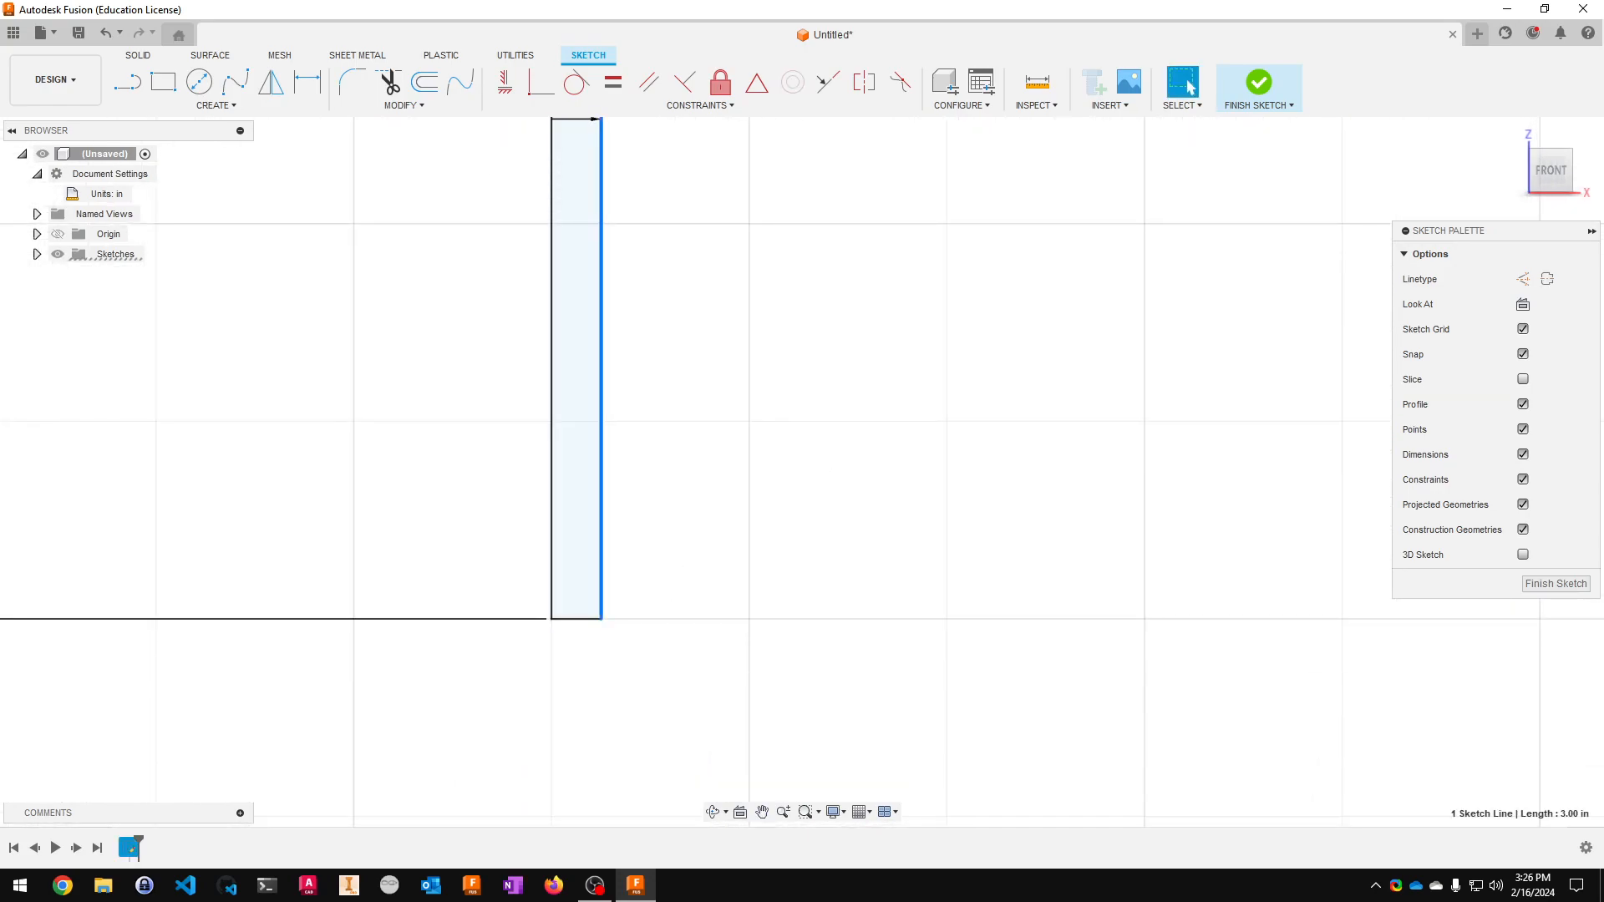
{"action": "left_click", "coordinate": [578, 622], "text": "shift"}
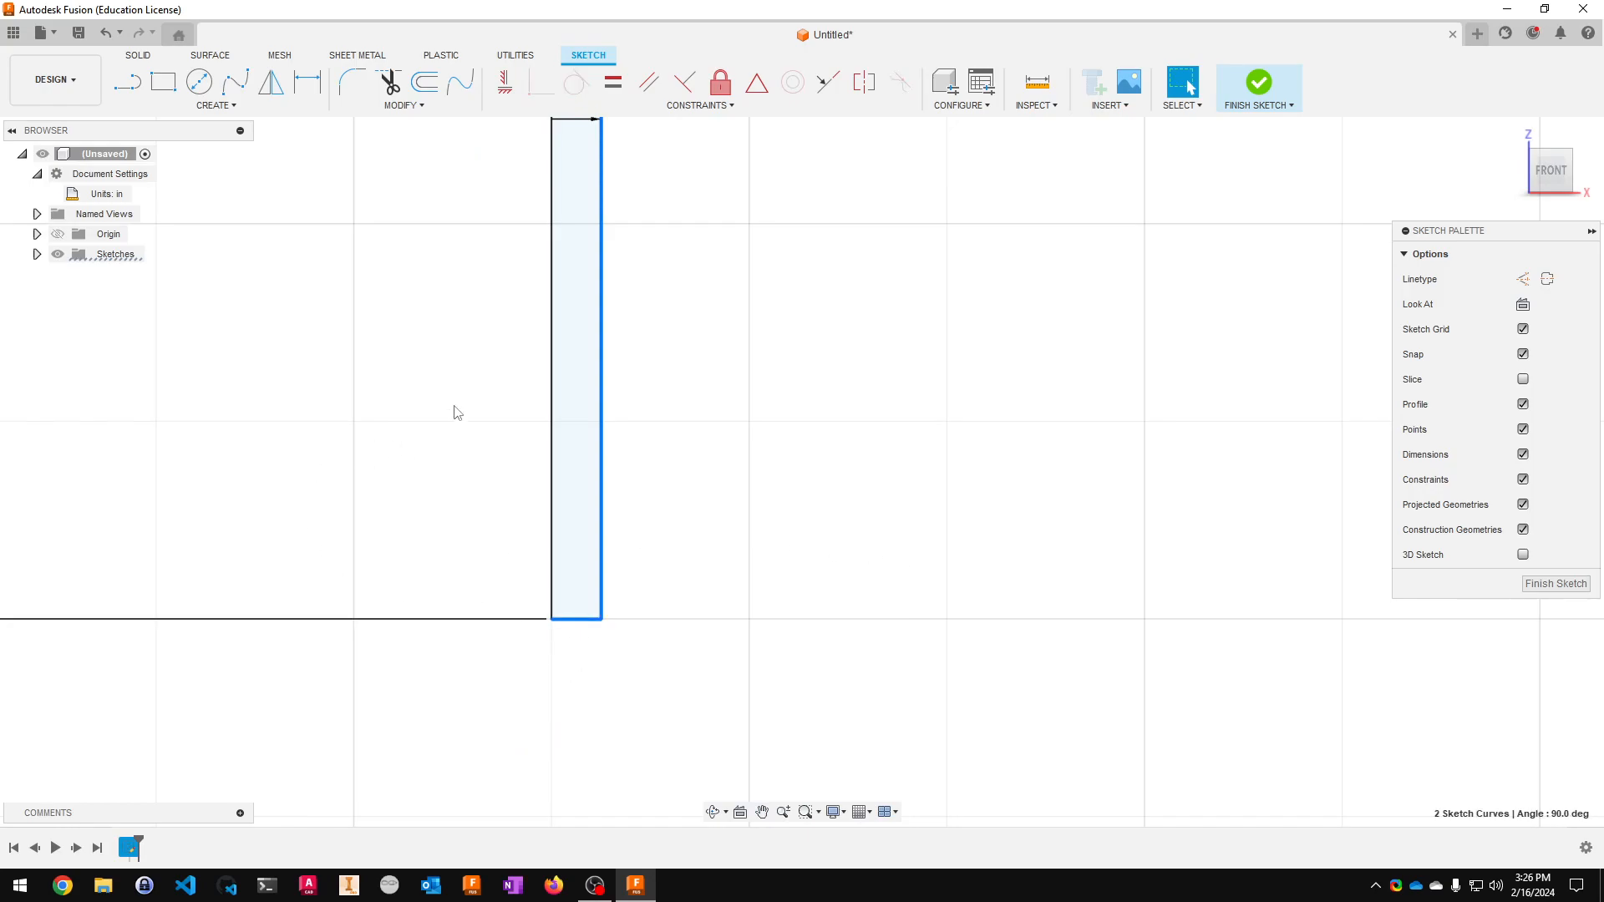
{"action": "left_click", "coordinate": [549, 298], "text": "shift"}
{"action": "scroll", "coordinate": [927, 497], "scroll_direction": "down", "scroll_amount": 3}
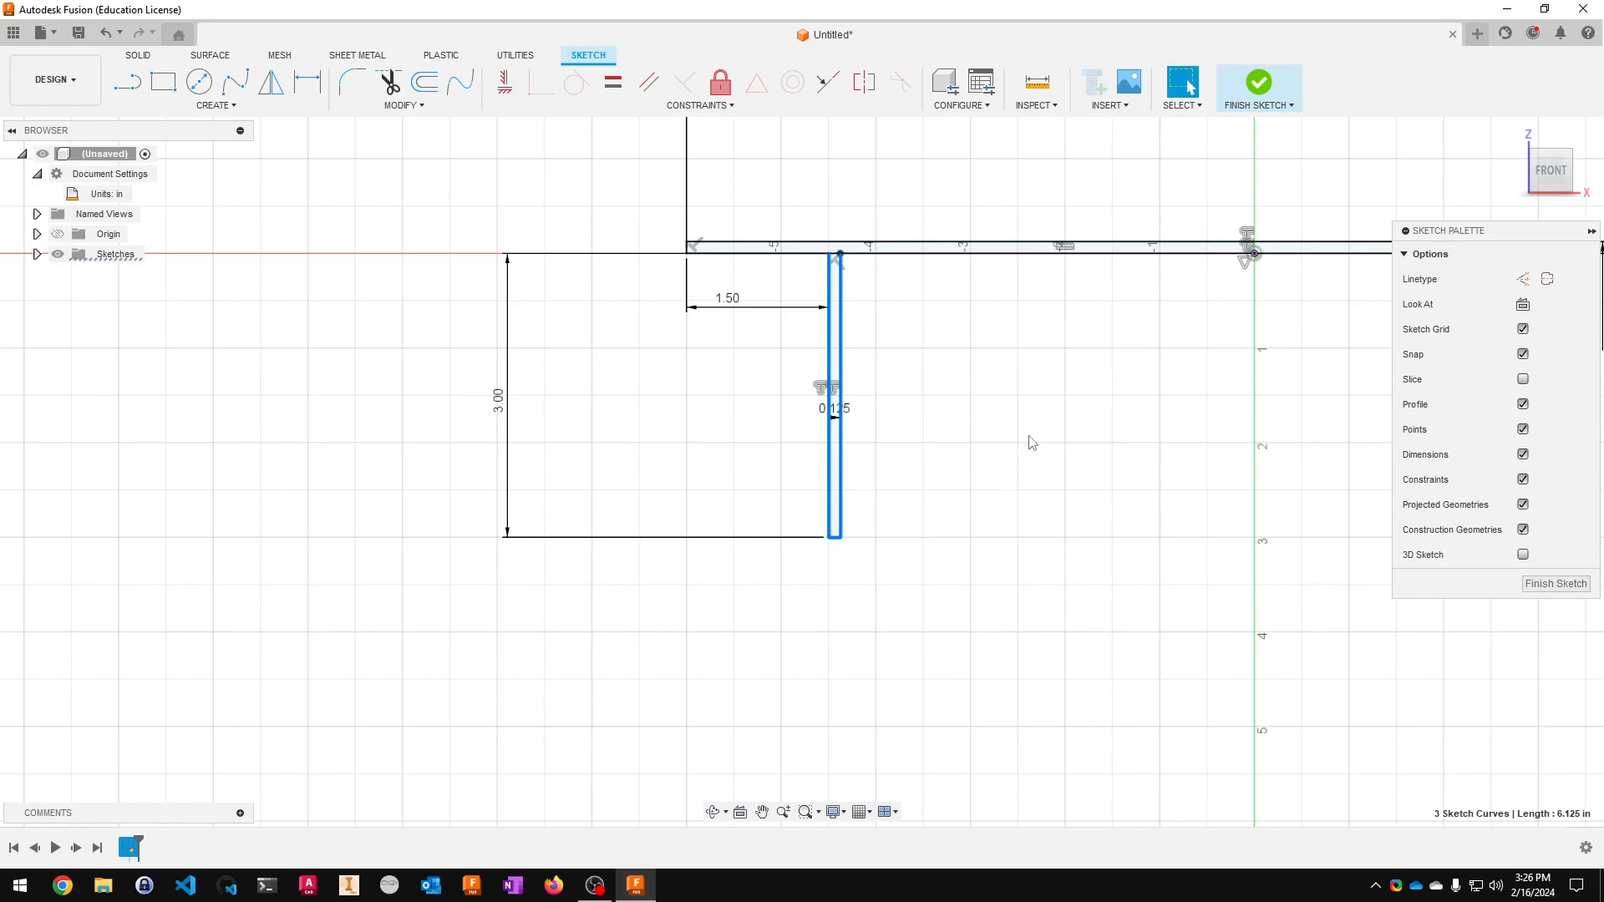
{"action": "middle_click_drag", "start_coordinate": [1020, 447], "coordinate": [783, 415]}
{"action": "scroll", "coordinate": [783, 415], "scroll_direction": "down", "scroll_amount": 3}
{"action": "middle_click_drag", "start_coordinate": [1078, 478], "coordinate": [1002, 487]}
{"action": "scroll", "coordinate": [1027, 487], "scroll_direction": "down", "scroll_amount": 1}
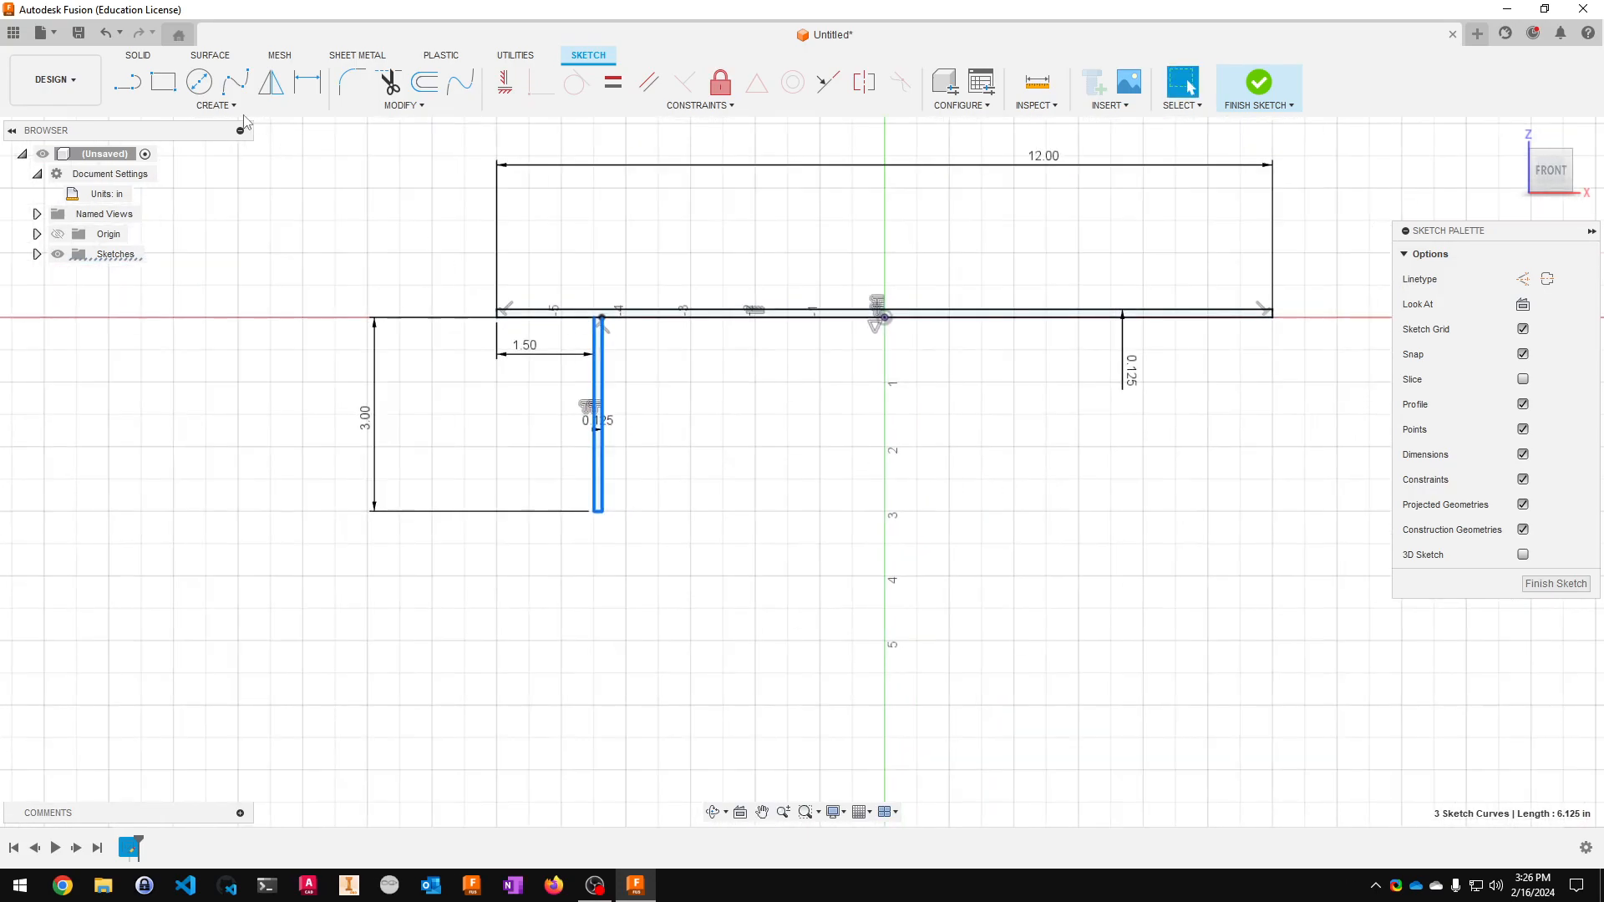
{"action": "left_click", "coordinate": [216, 107]}
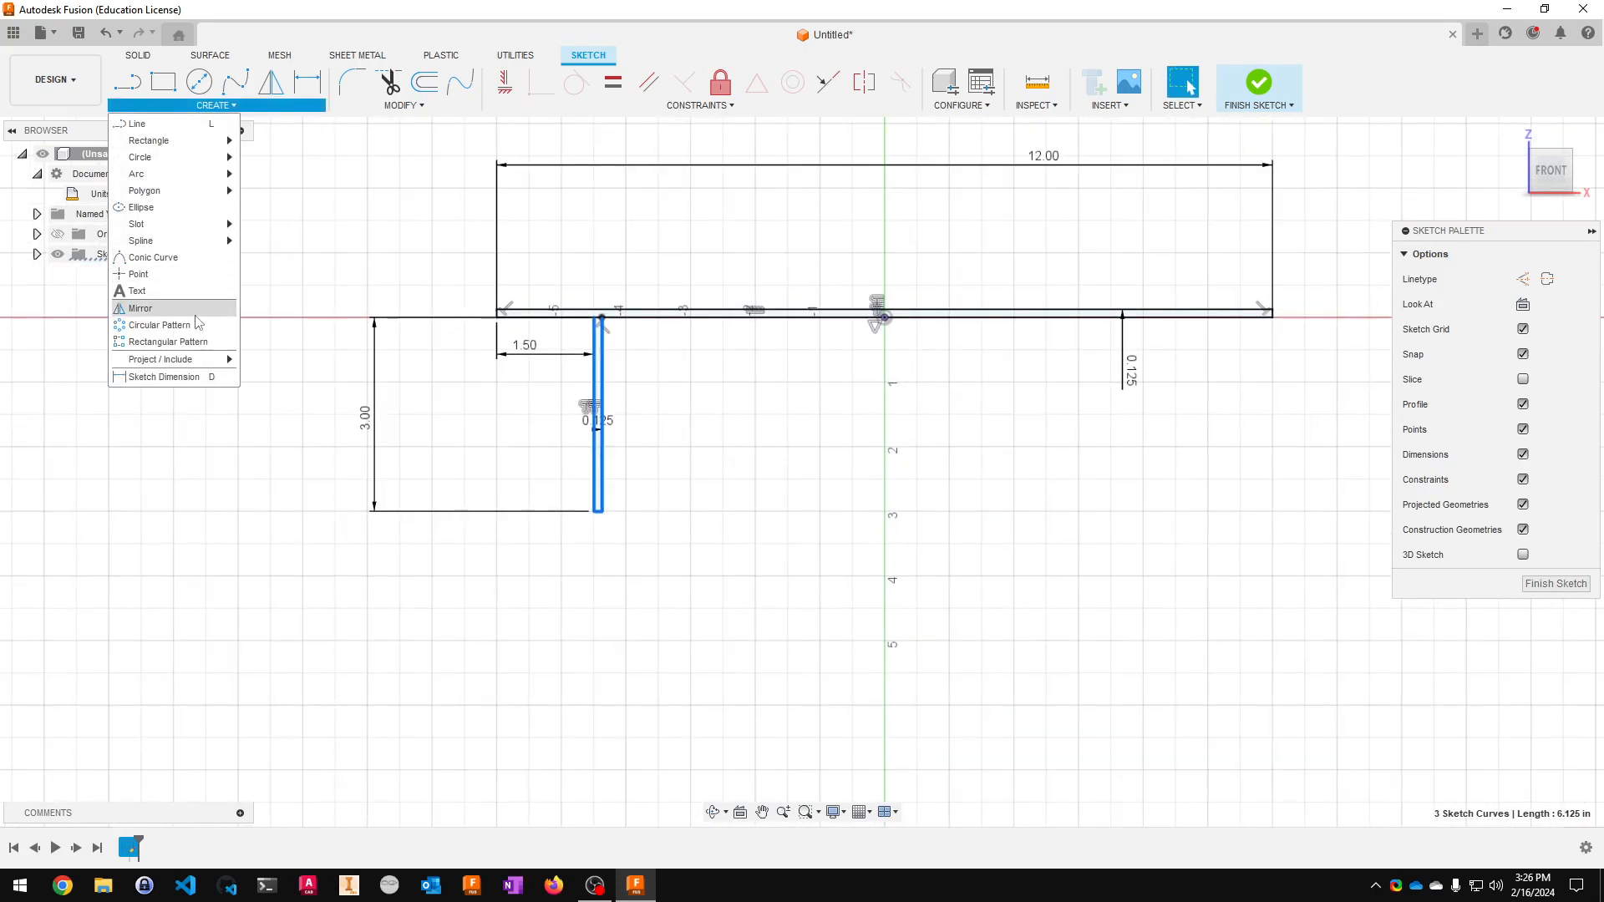
{"action": "left_click", "coordinate": [138, 308]}
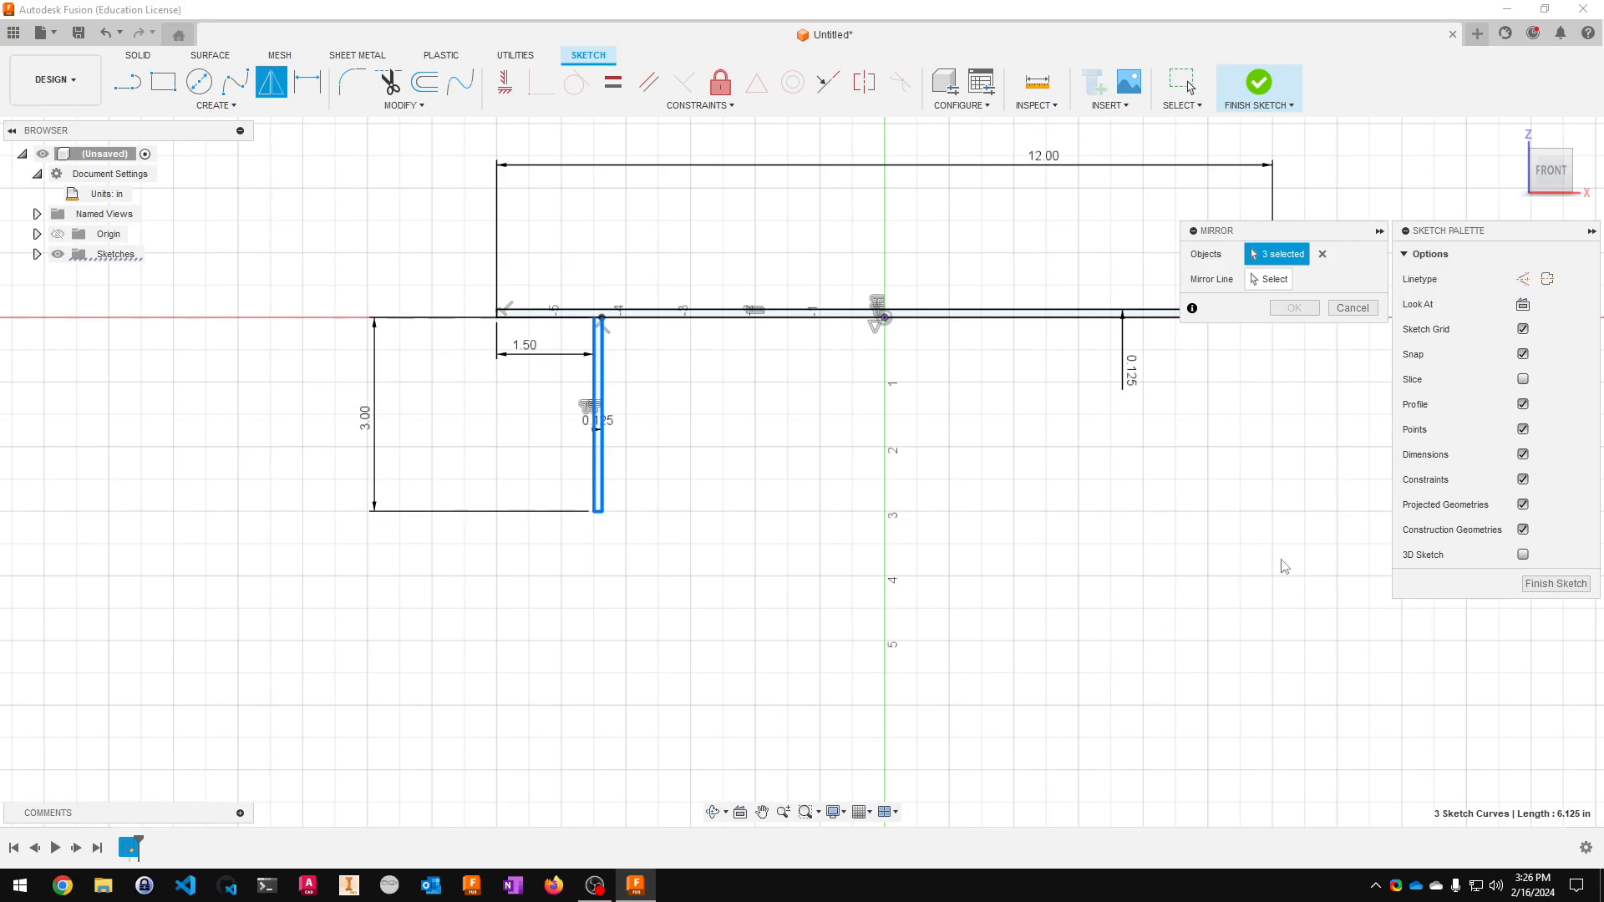
{"action": "middle_click_drag", "start_coordinate": [1281, 560], "coordinate": [1242, 672]}
{"action": "middle_click_drag", "start_coordinate": [1159, 626], "coordinate": [1139, 614]}
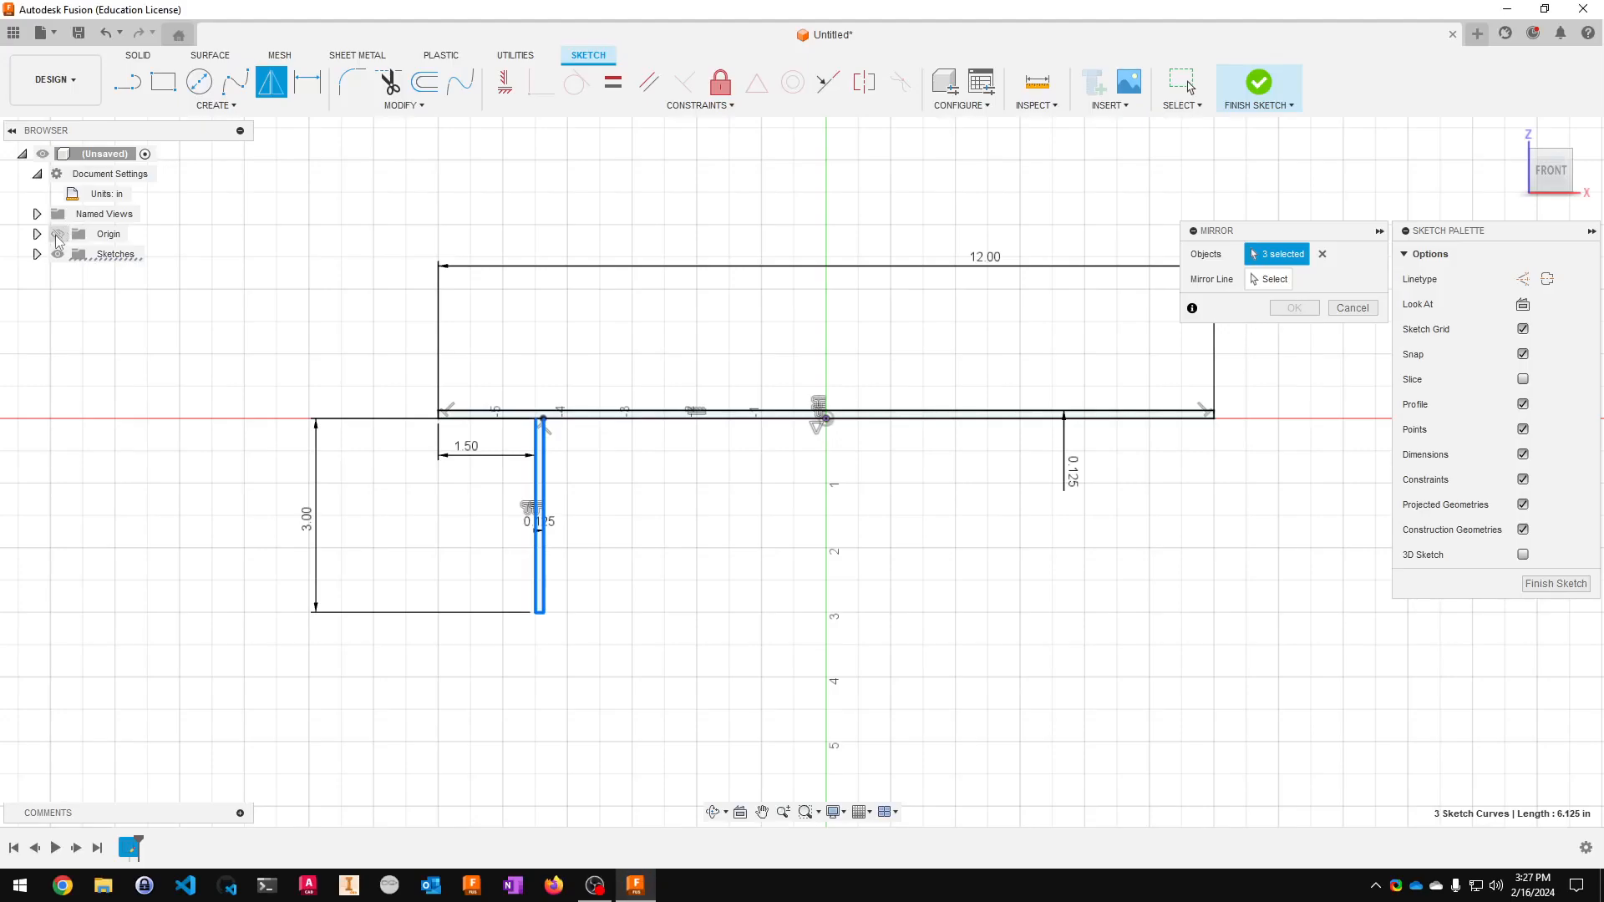
{"action": "left_click", "coordinate": [58, 235]}
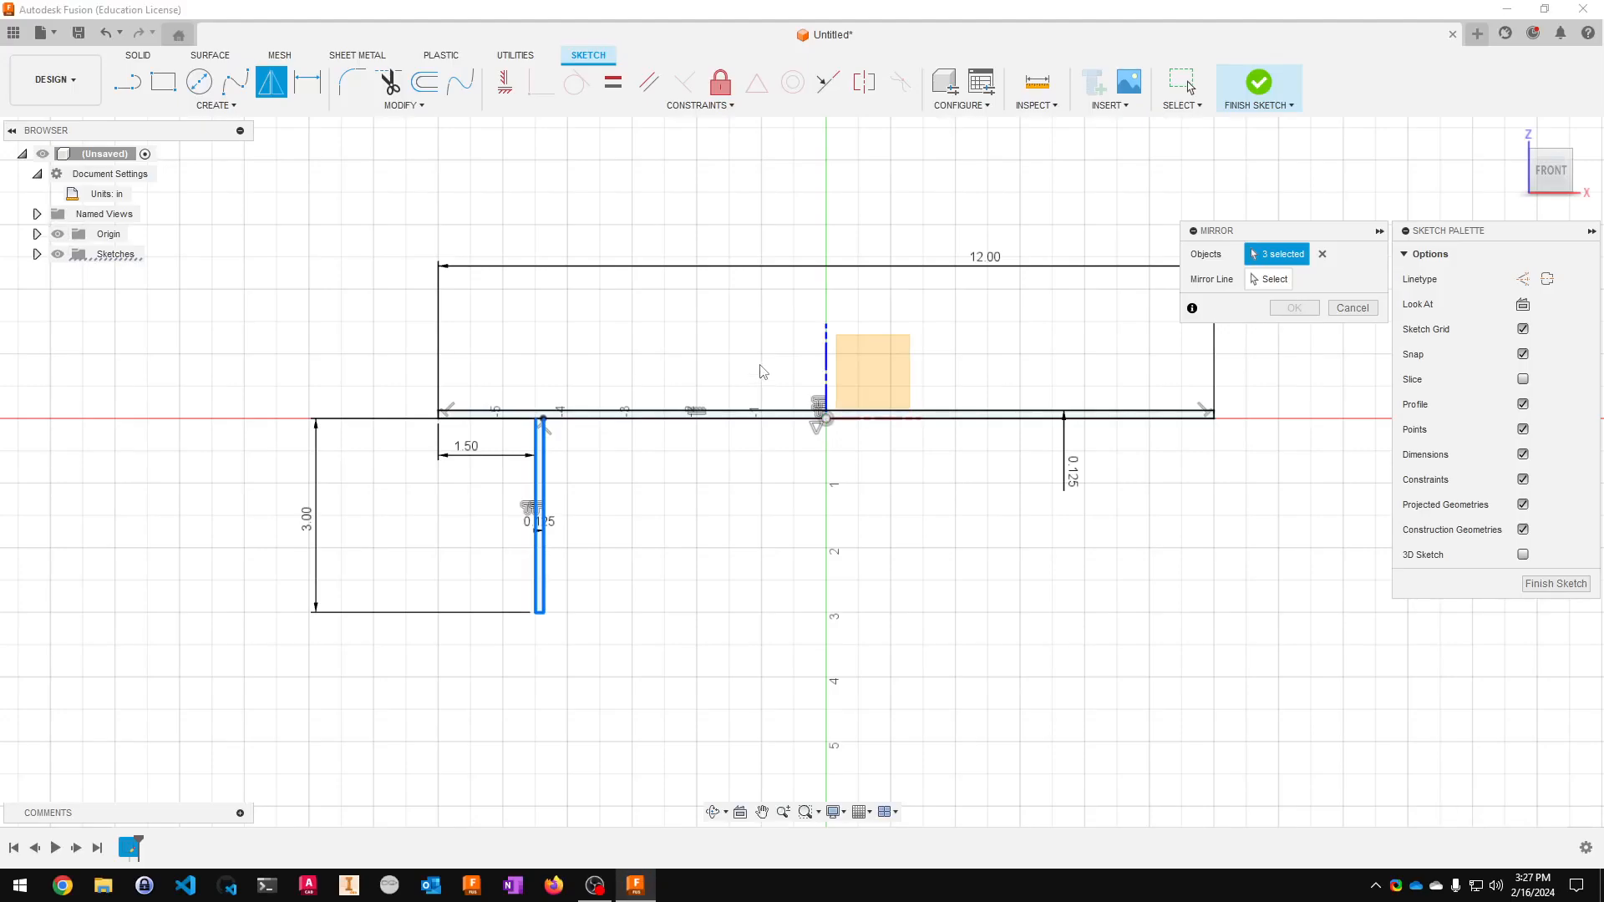
{"action": "left_click", "coordinate": [1269, 282]}
{"action": "left_click", "coordinate": [827, 366]}
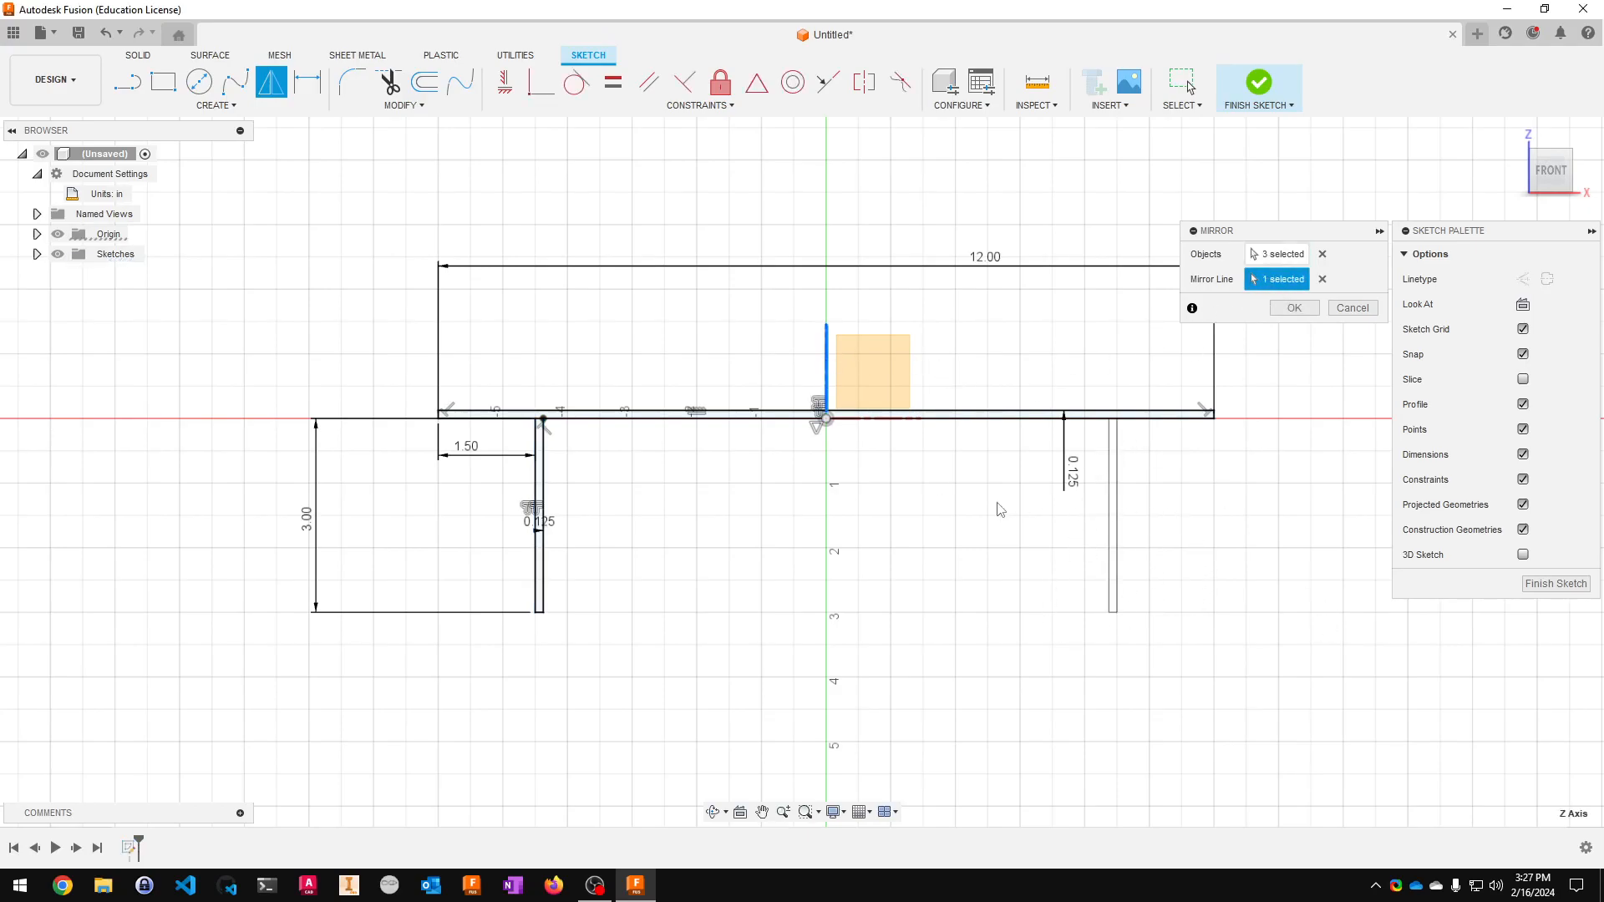
{"action": "left_click", "coordinate": [1292, 311]}
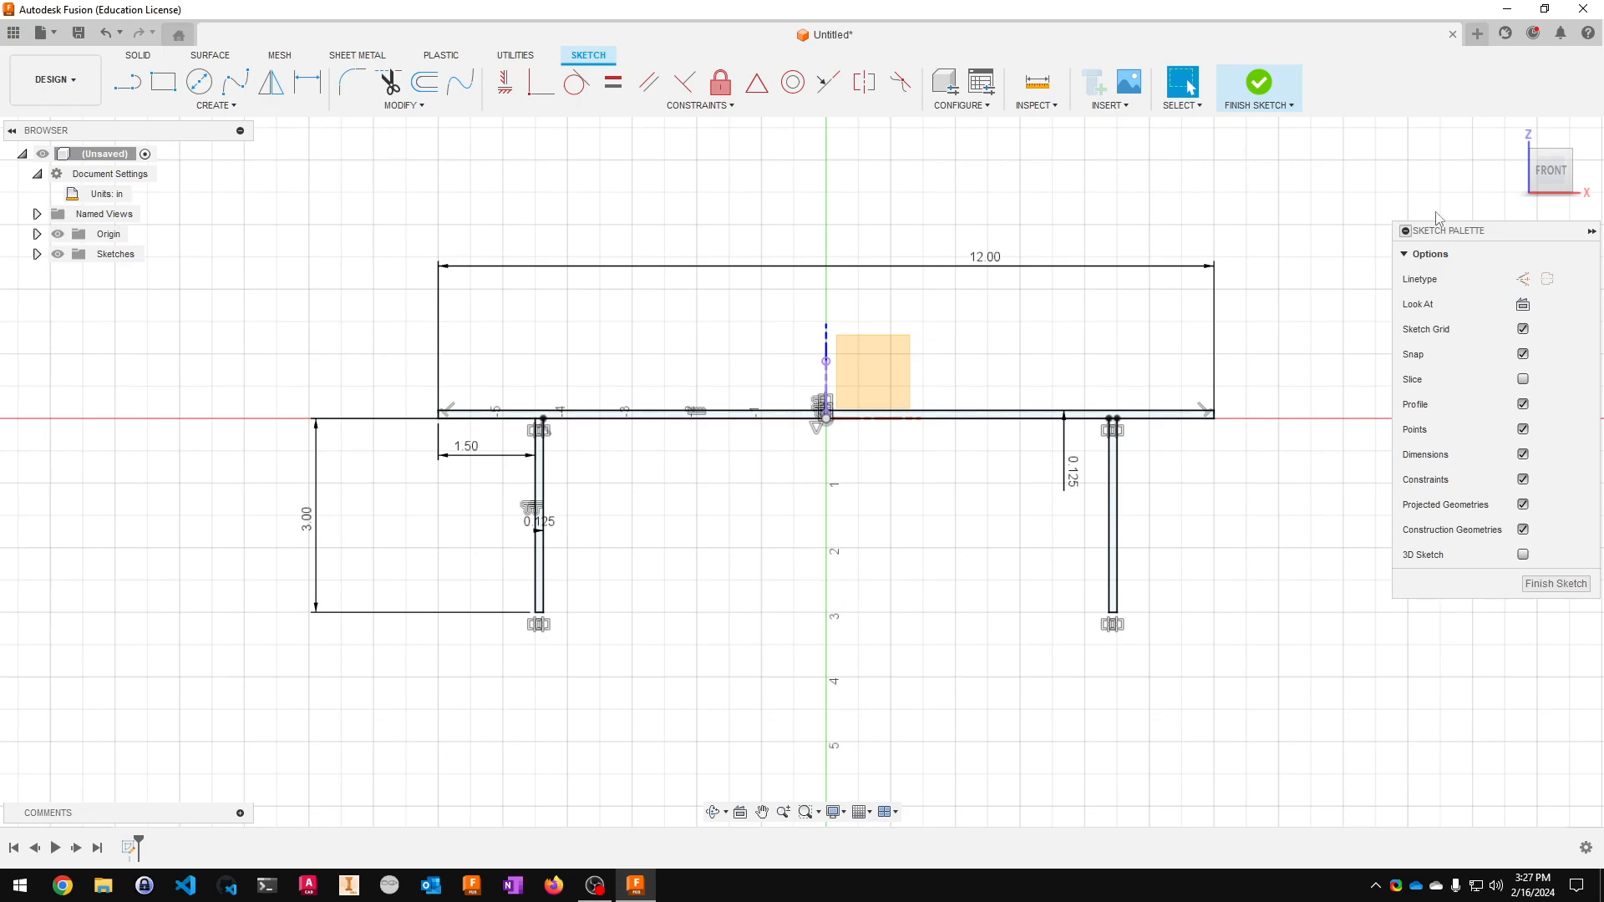
{"action": "left_click", "coordinate": [58, 233]}
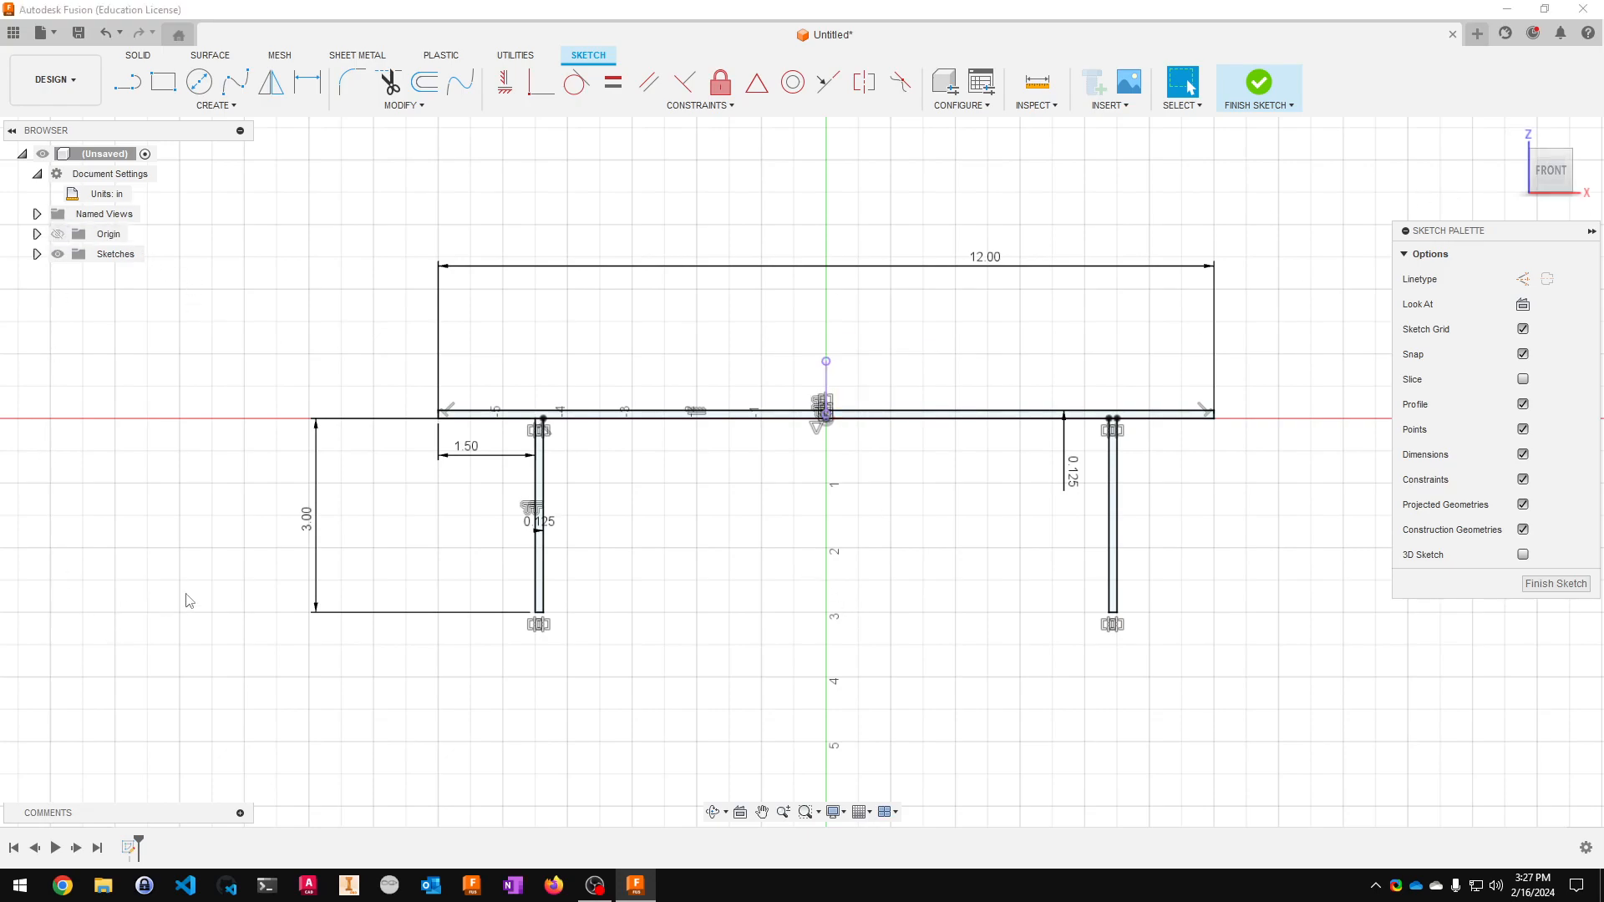
- Draw an upward-bowed three-point arc between the legs' inner faces, starting near their lower ends and peaking about 2.1 in below the strip
{"action": "mouse_move", "coordinate": [763, 659]}
{"action": "middle_mouse_down"}
{"action": "mouse_move", "coordinate": [806, 469]}
{"action": "mouse_move", "coordinate": [702, 576]}
{"action": "middle_mouse_up"}
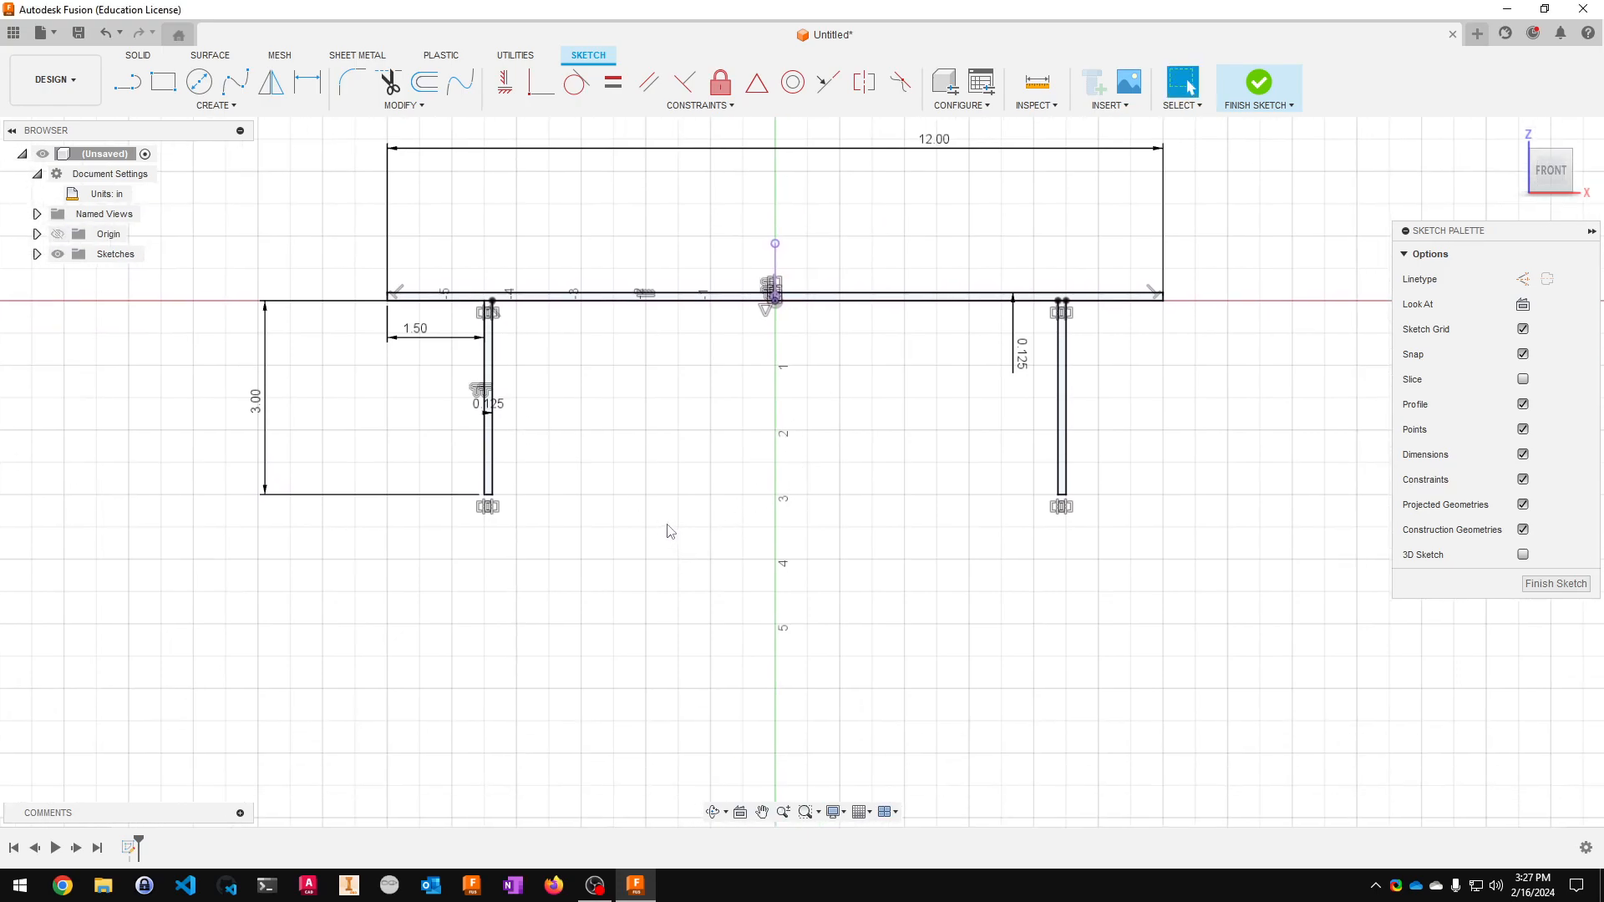
{"action": "left_click_drag", "start_coordinate": [646, 406], "coordinate": [967, 435]}
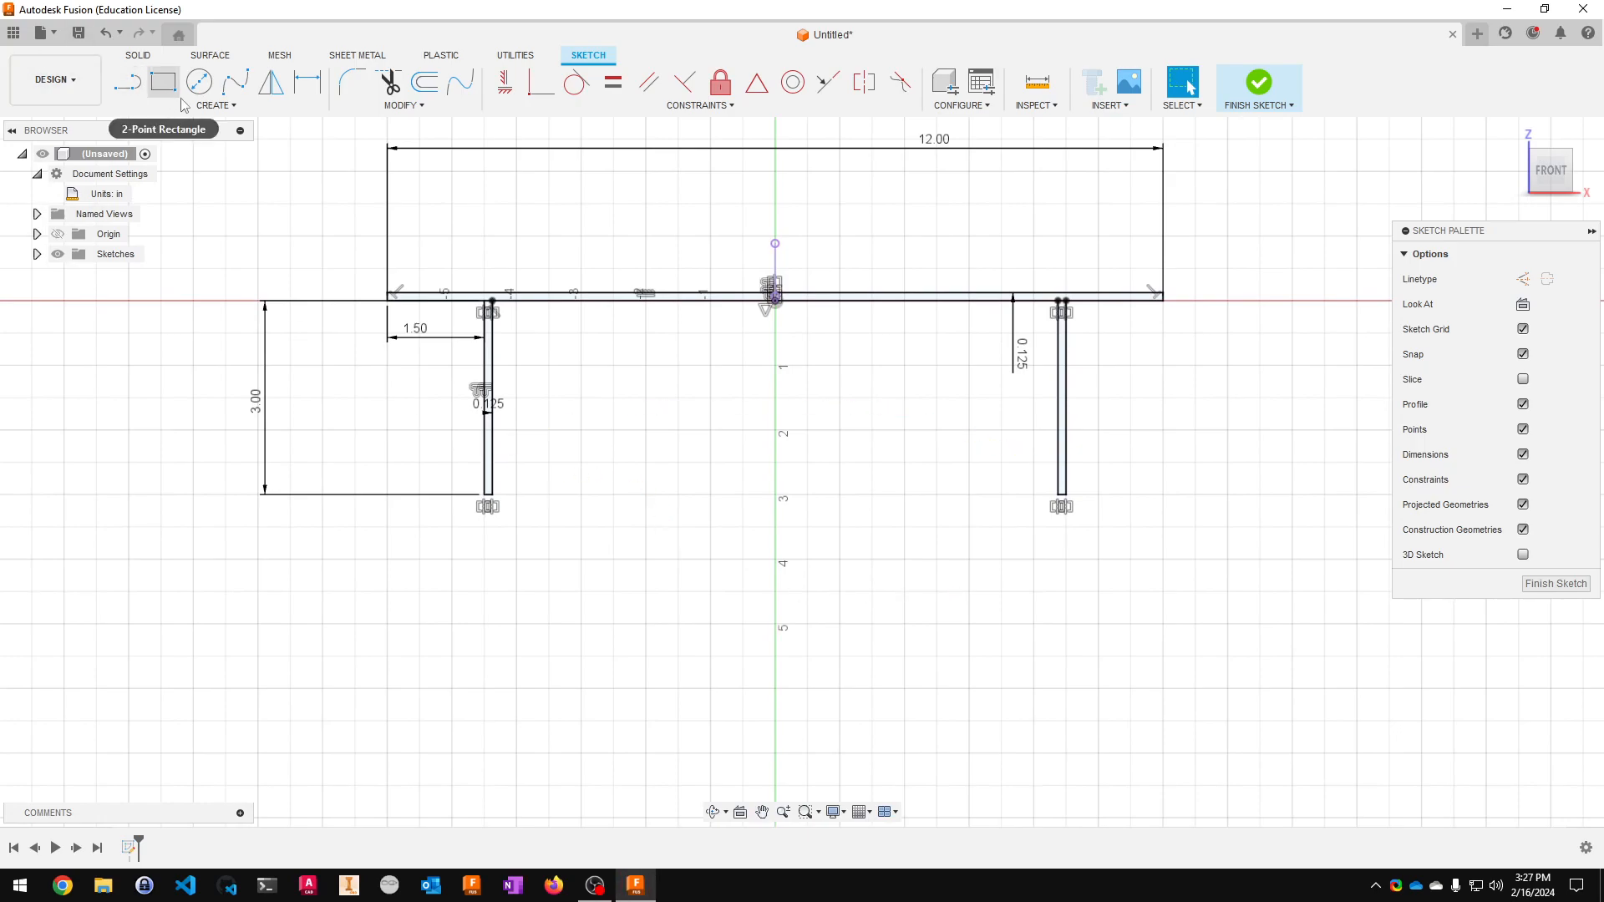
{"action": "left_click", "coordinate": [214, 106]}
{"action": "mouse_move", "coordinate": [176, 182]}
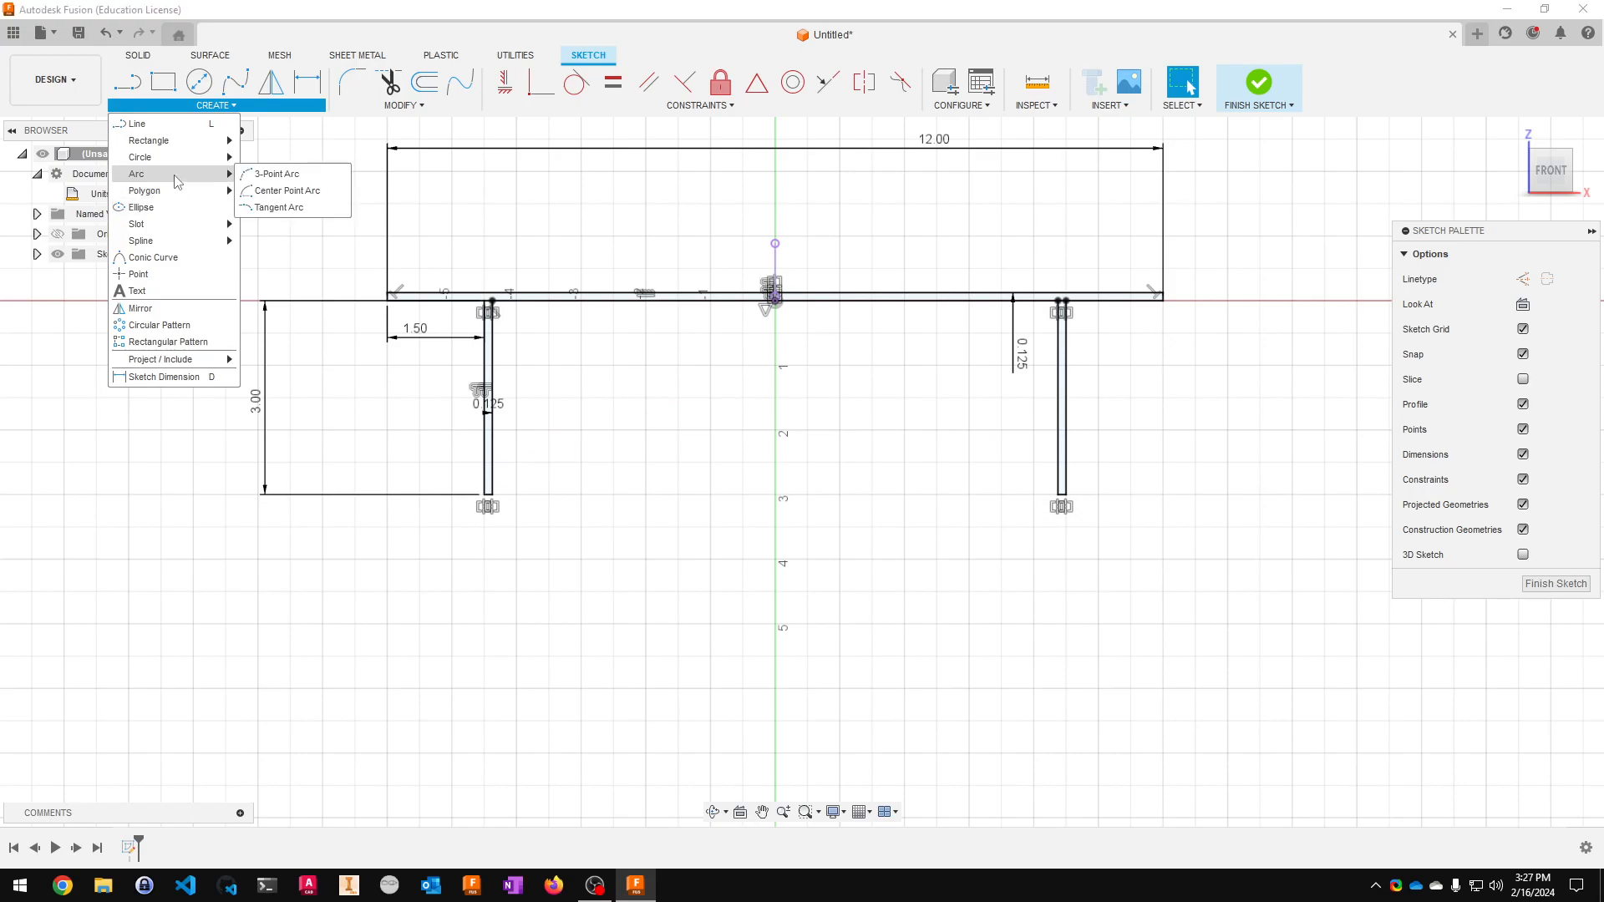
{"action": "left_click", "coordinate": [287, 190]}
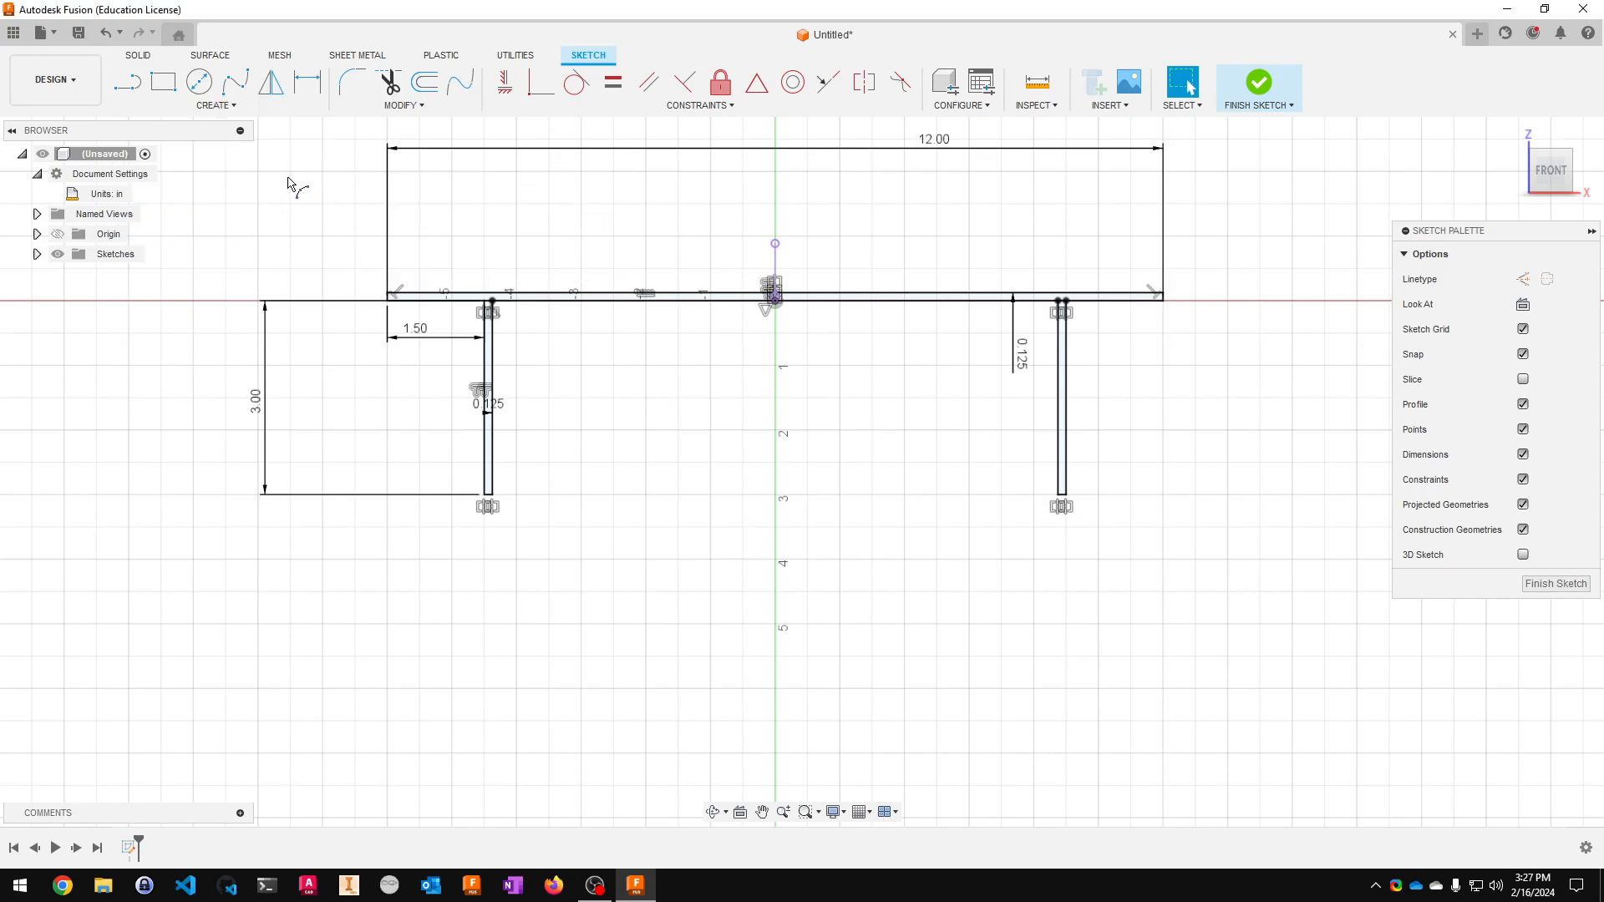
{"action": "scroll", "coordinate": [1008, 473], "scroll_direction": "up", "scroll_amount": 2}
{"action": "left_click", "coordinate": [1078, 484]}
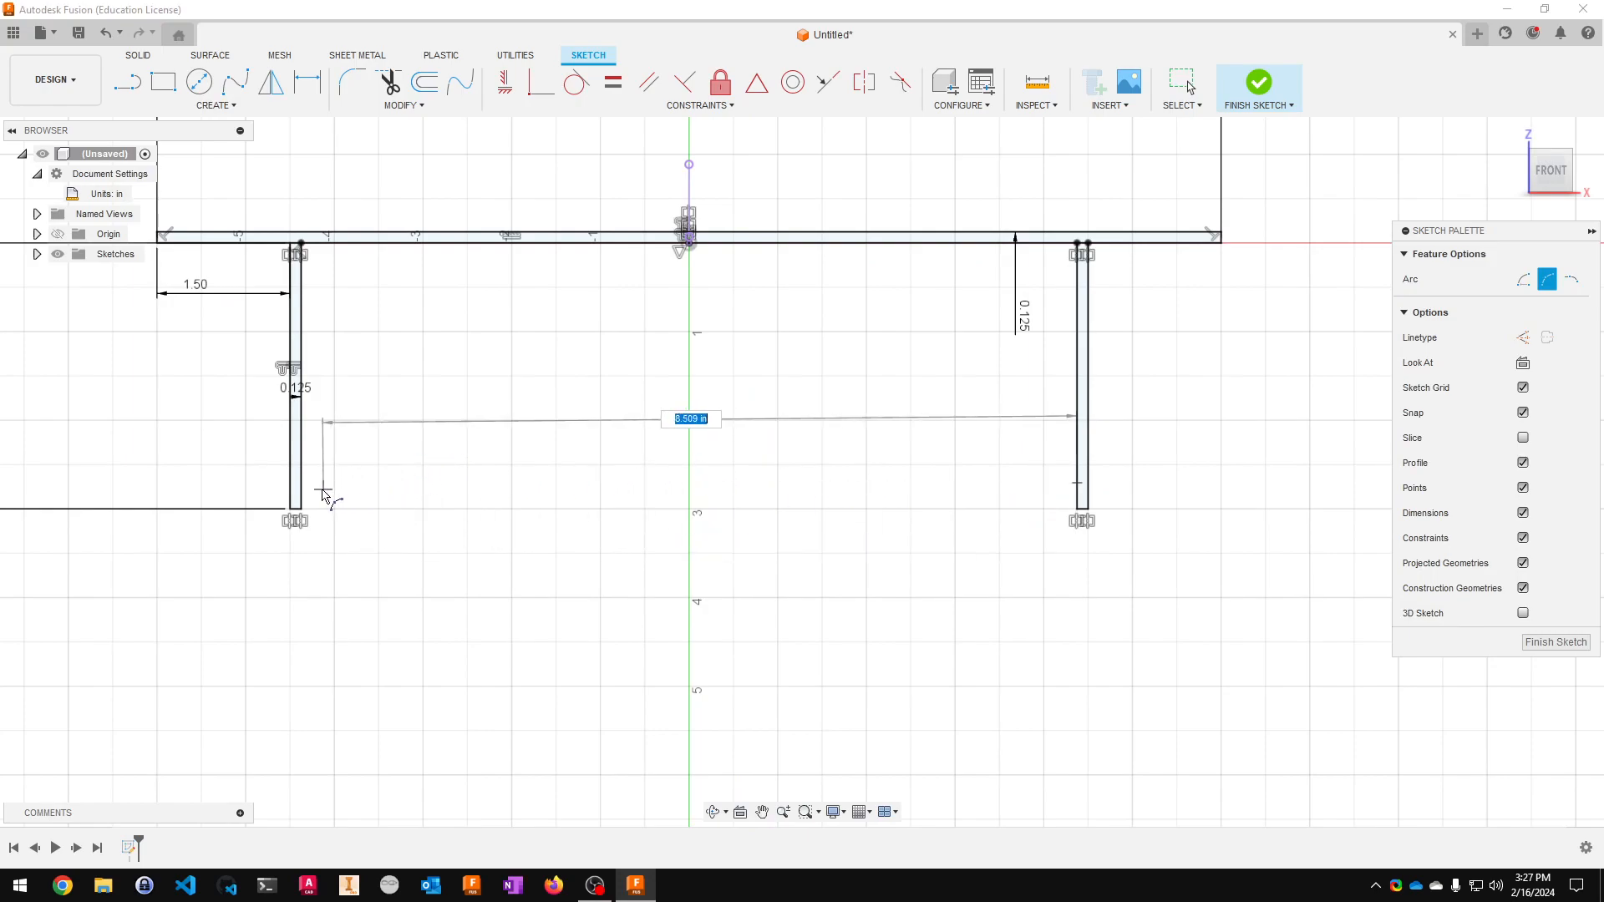
{"action": "left_click", "coordinate": [300, 480]}
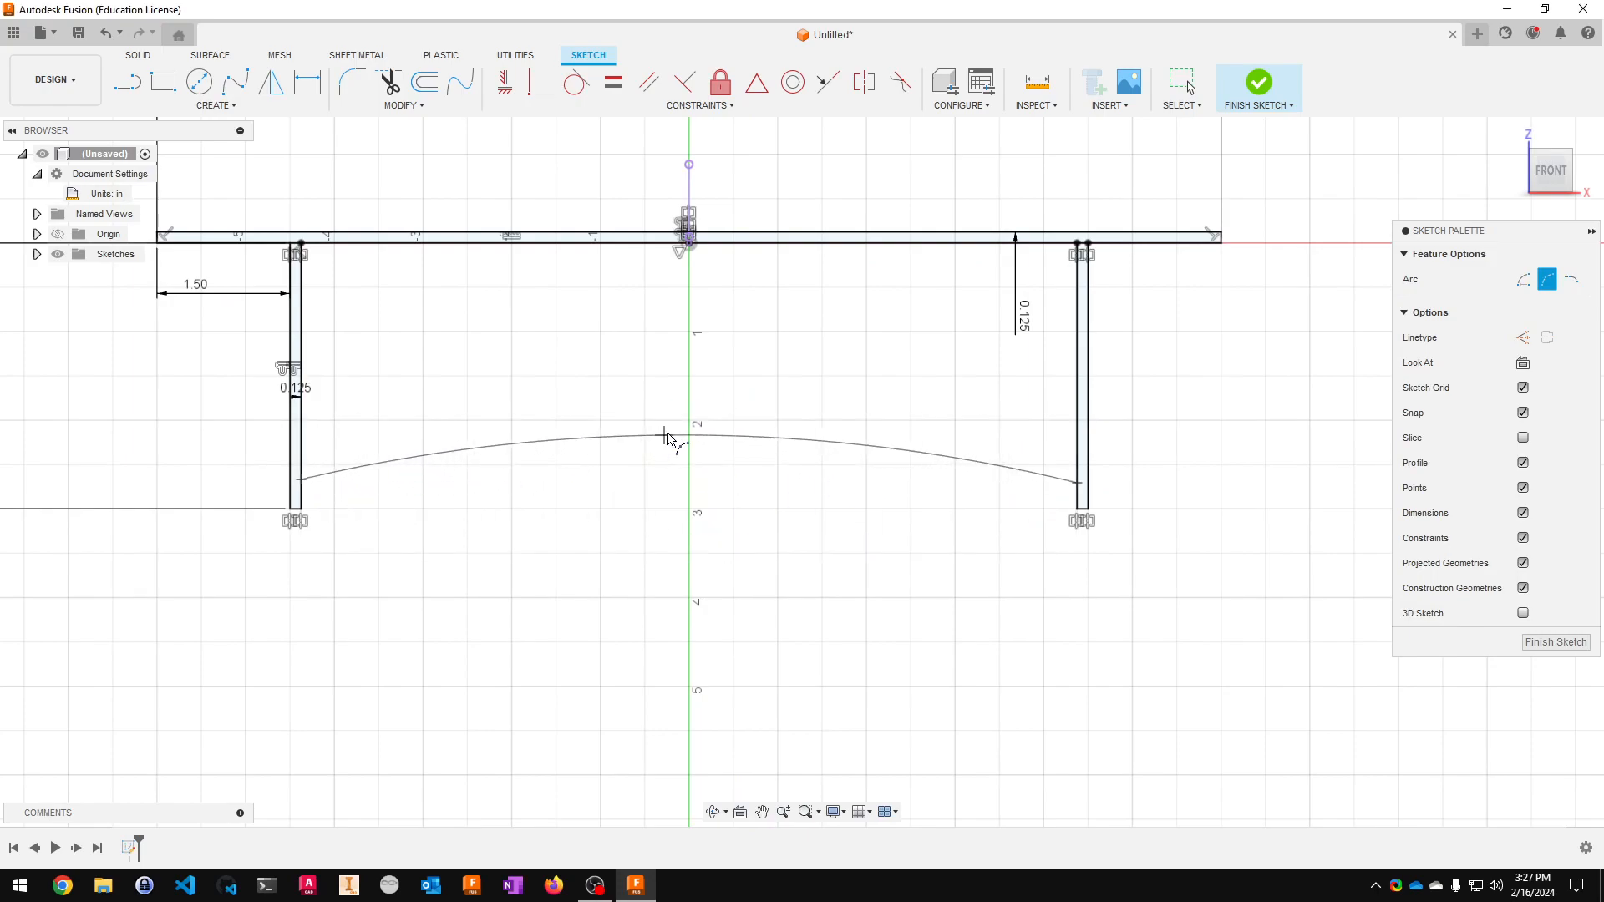
{"action": "left_click", "coordinate": [669, 435]}
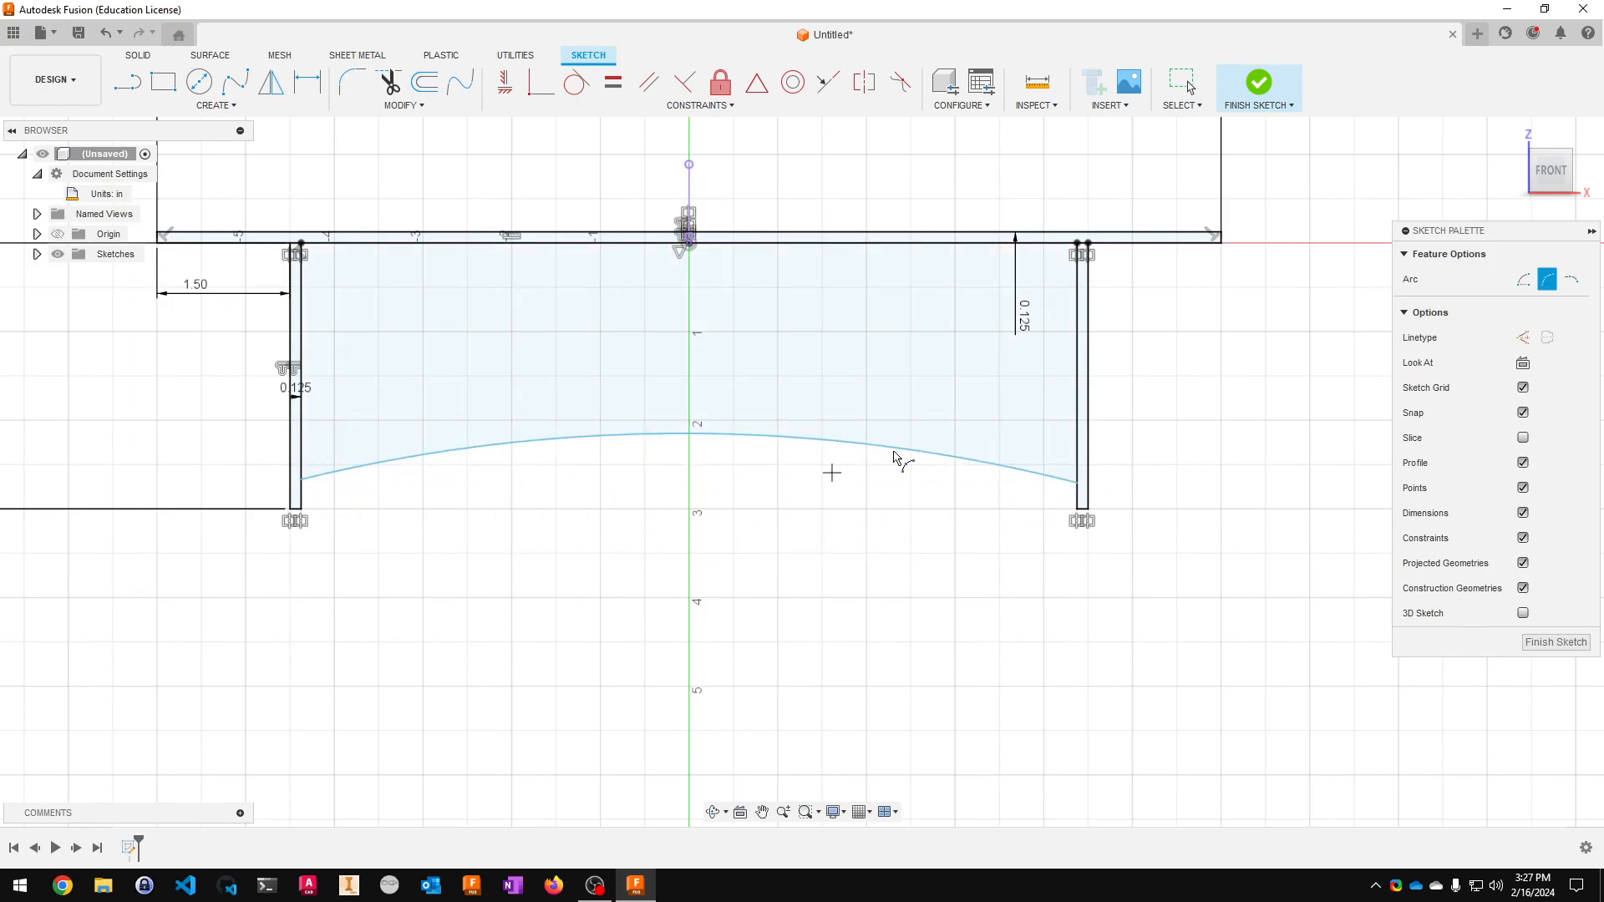
- Draw a second three-point arc above the first between the legs' inner faces and adjust it to peak about 1.5 in below the strip
{"action": "left_click", "coordinate": [1076, 442]}
{"action": "left_click", "coordinate": [303, 457]}
{"action": "left_click", "coordinate": [491, 404]}
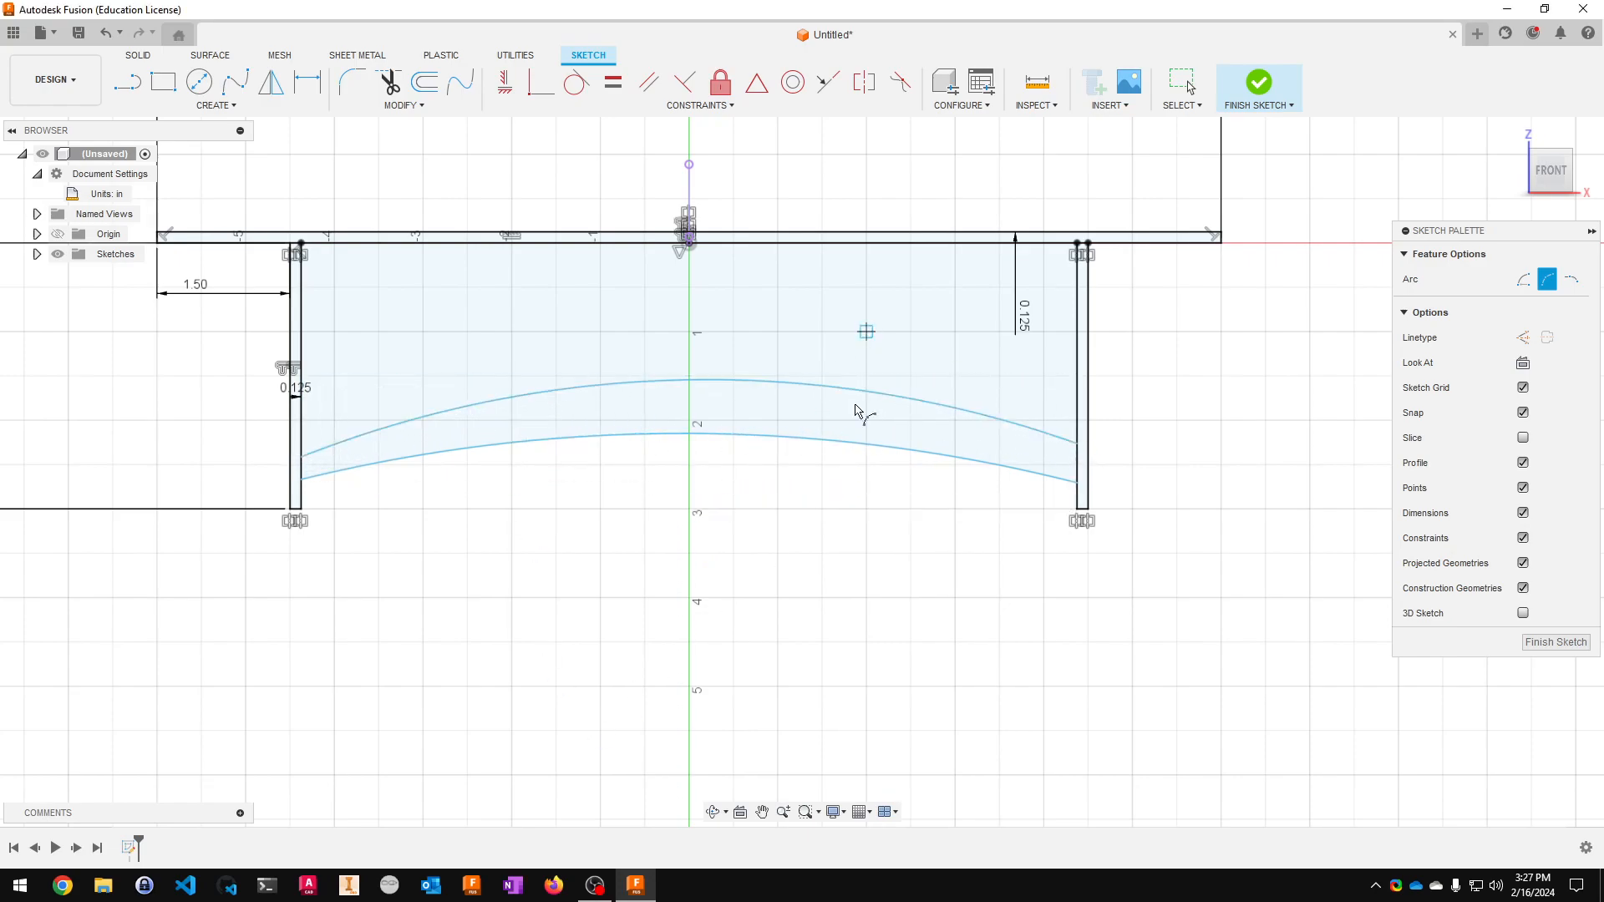
{"action": "key", "text": "Escape"}
{"action": "left_click_drag", "start_coordinate": [816, 386], "coordinate": [824, 399]}
{"action": "left_click", "coordinate": [876, 615]}
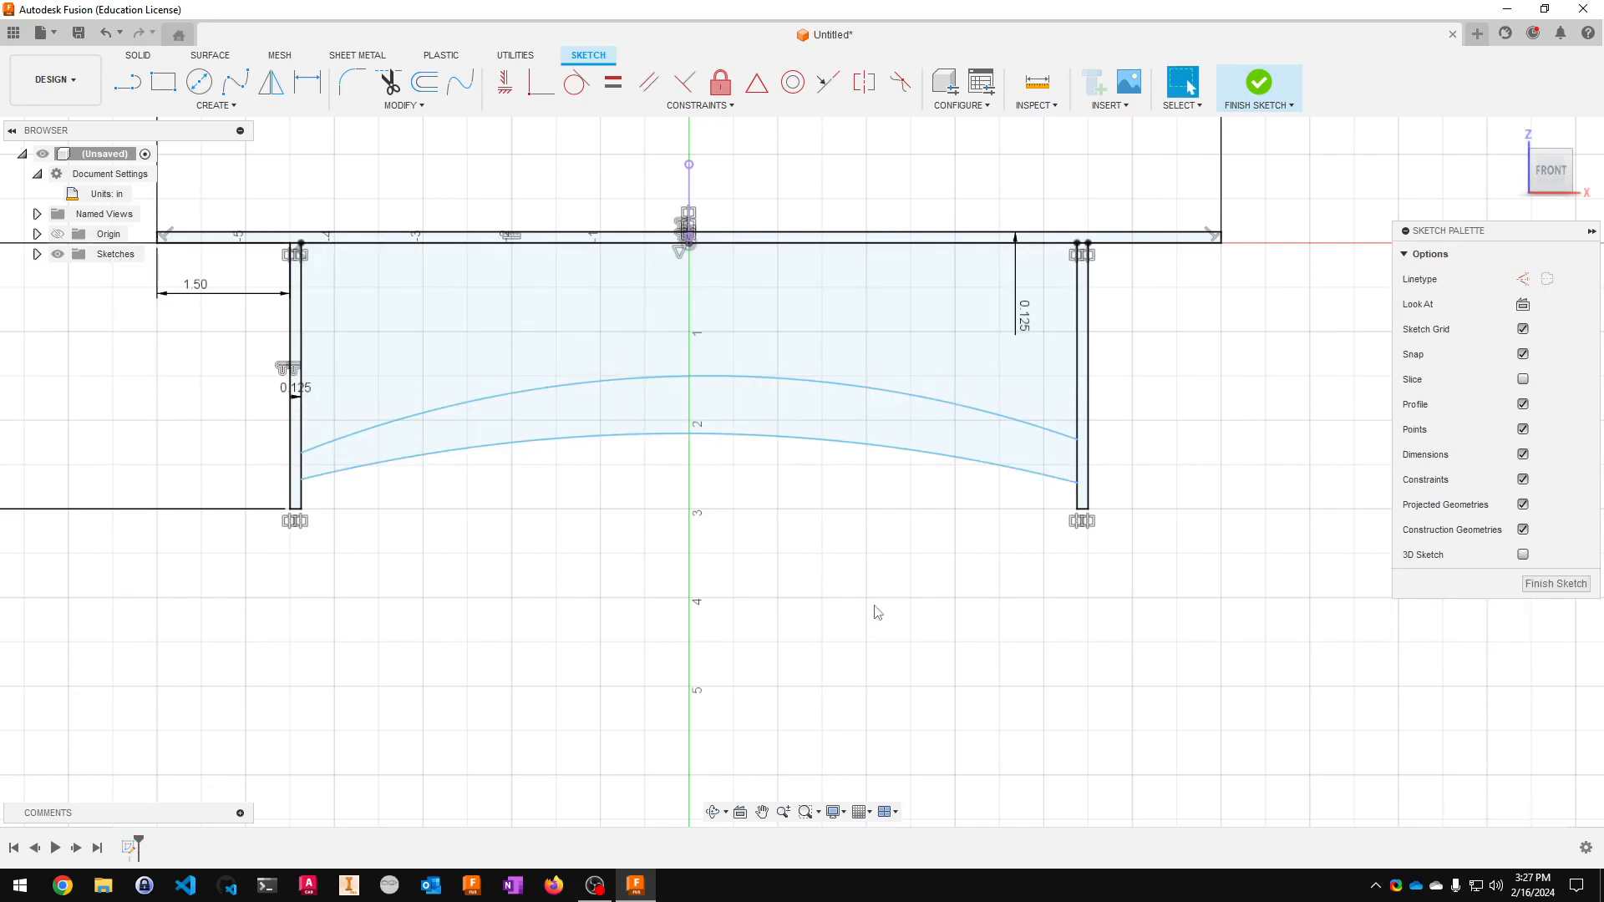
{"action": "scroll", "coordinate": [990, 551], "scroll_direction": "up", "scroll_amount": 5}
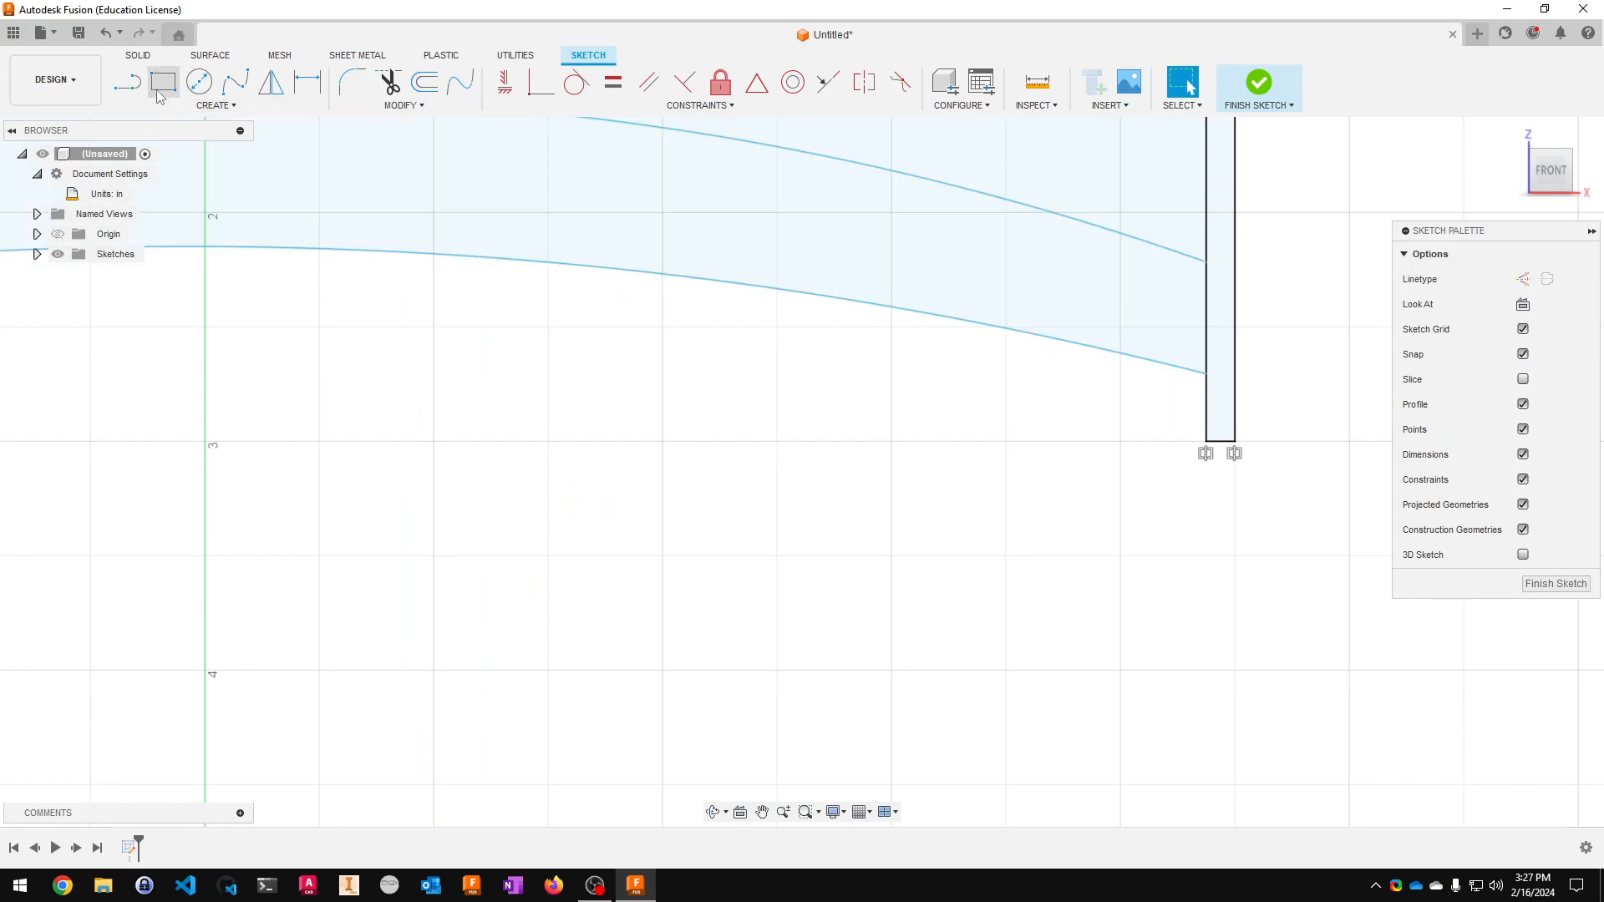
{"action": "left_click", "coordinate": [130, 87]}
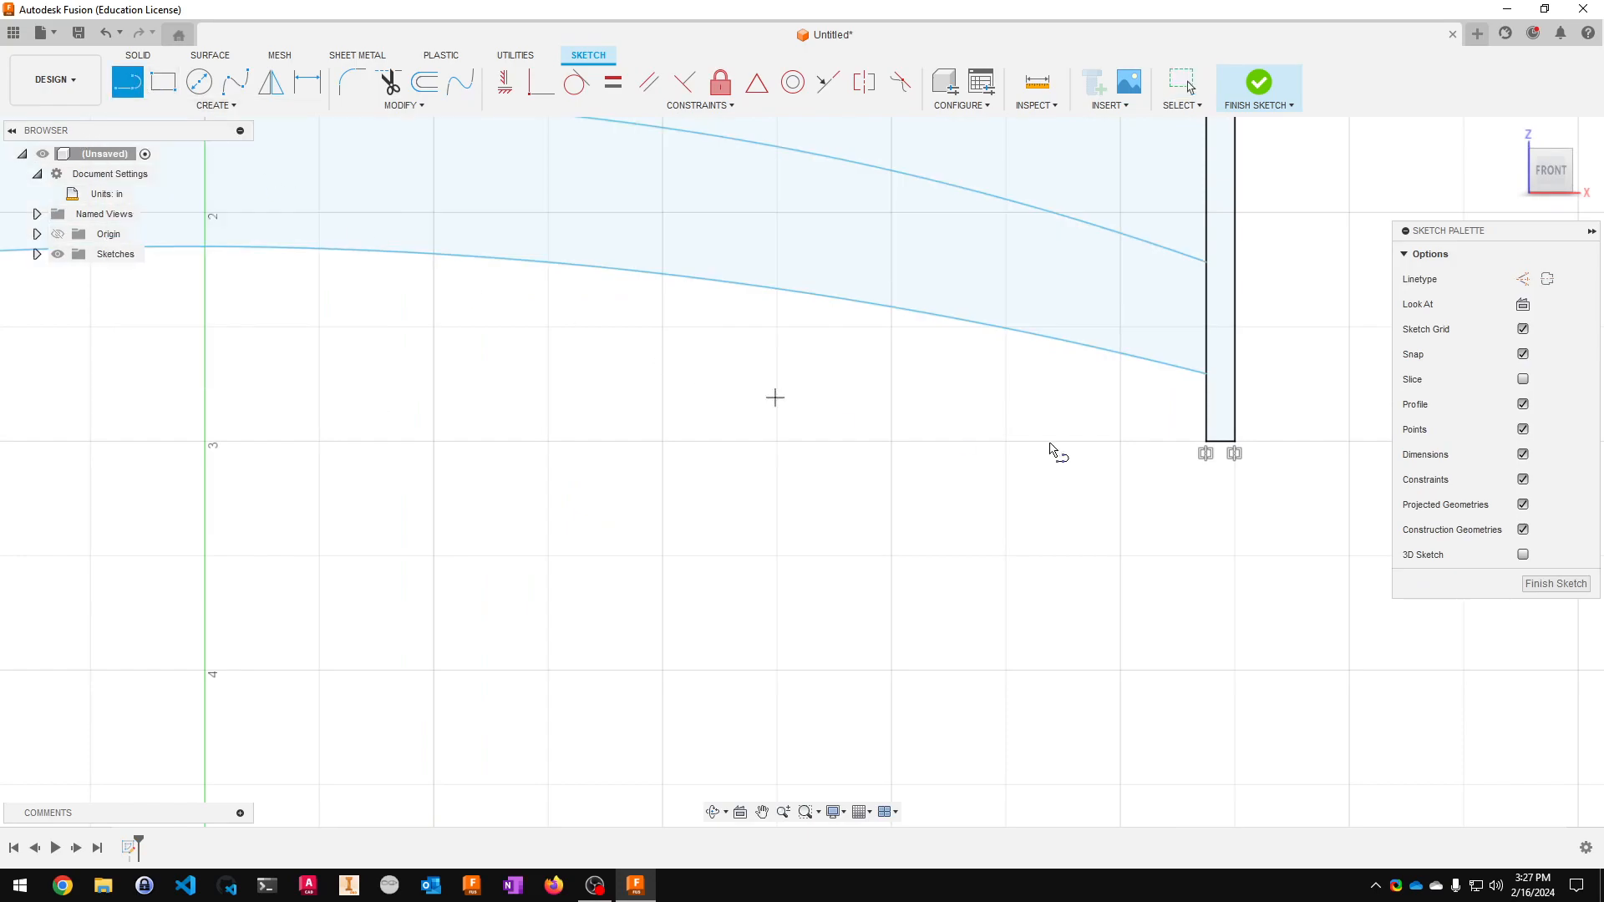
{"action": "left_click", "coordinate": [1205, 261]}
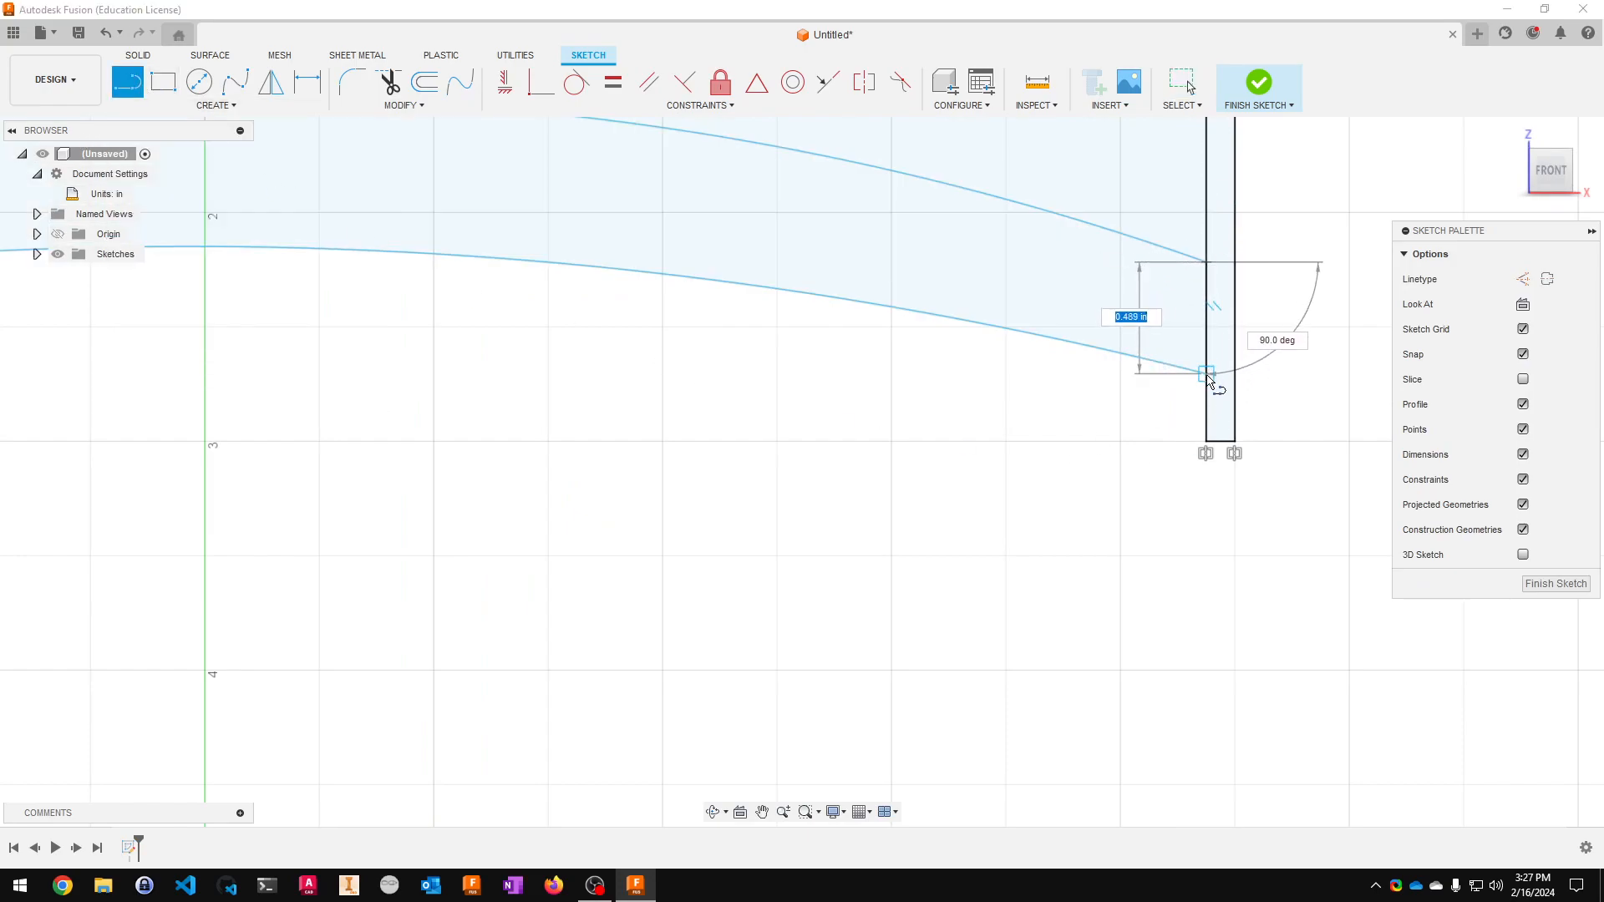
{"action": "key", "text": "Escape"}
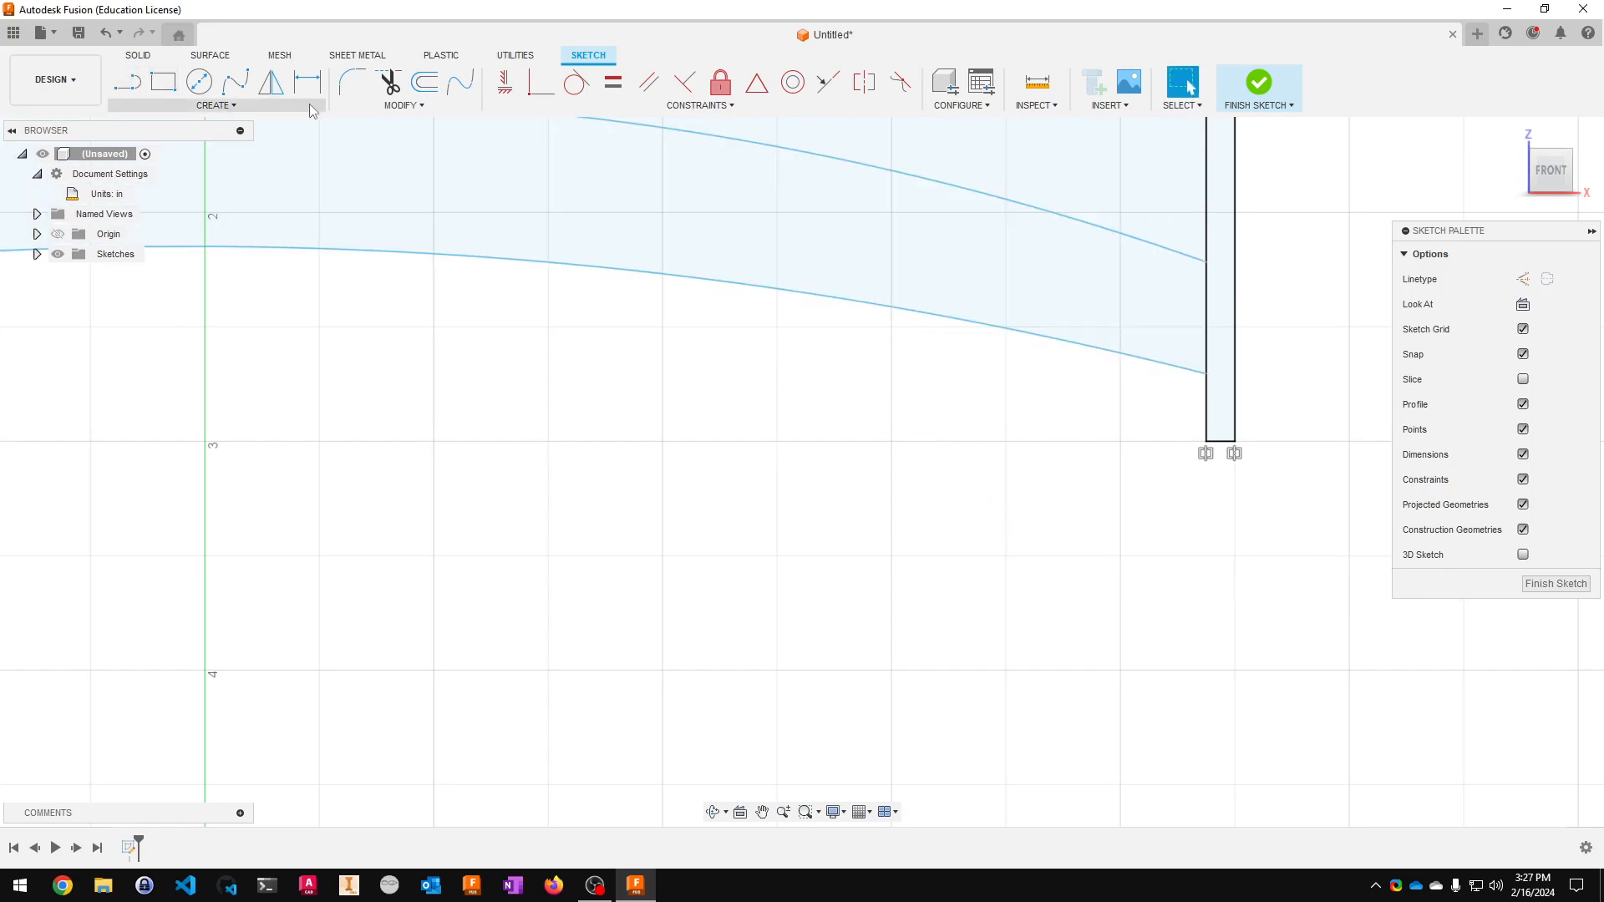
- Dimension the vertical gap between the two arcs' endpoints on the right leg as 0.125 in
{"action": "left_click", "coordinate": [308, 81]}
{"action": "left_click", "coordinate": [1205, 261]}
{"action": "left_click", "coordinate": [1207, 374]}
{"action": "left_click", "coordinate": [1307, 380]}
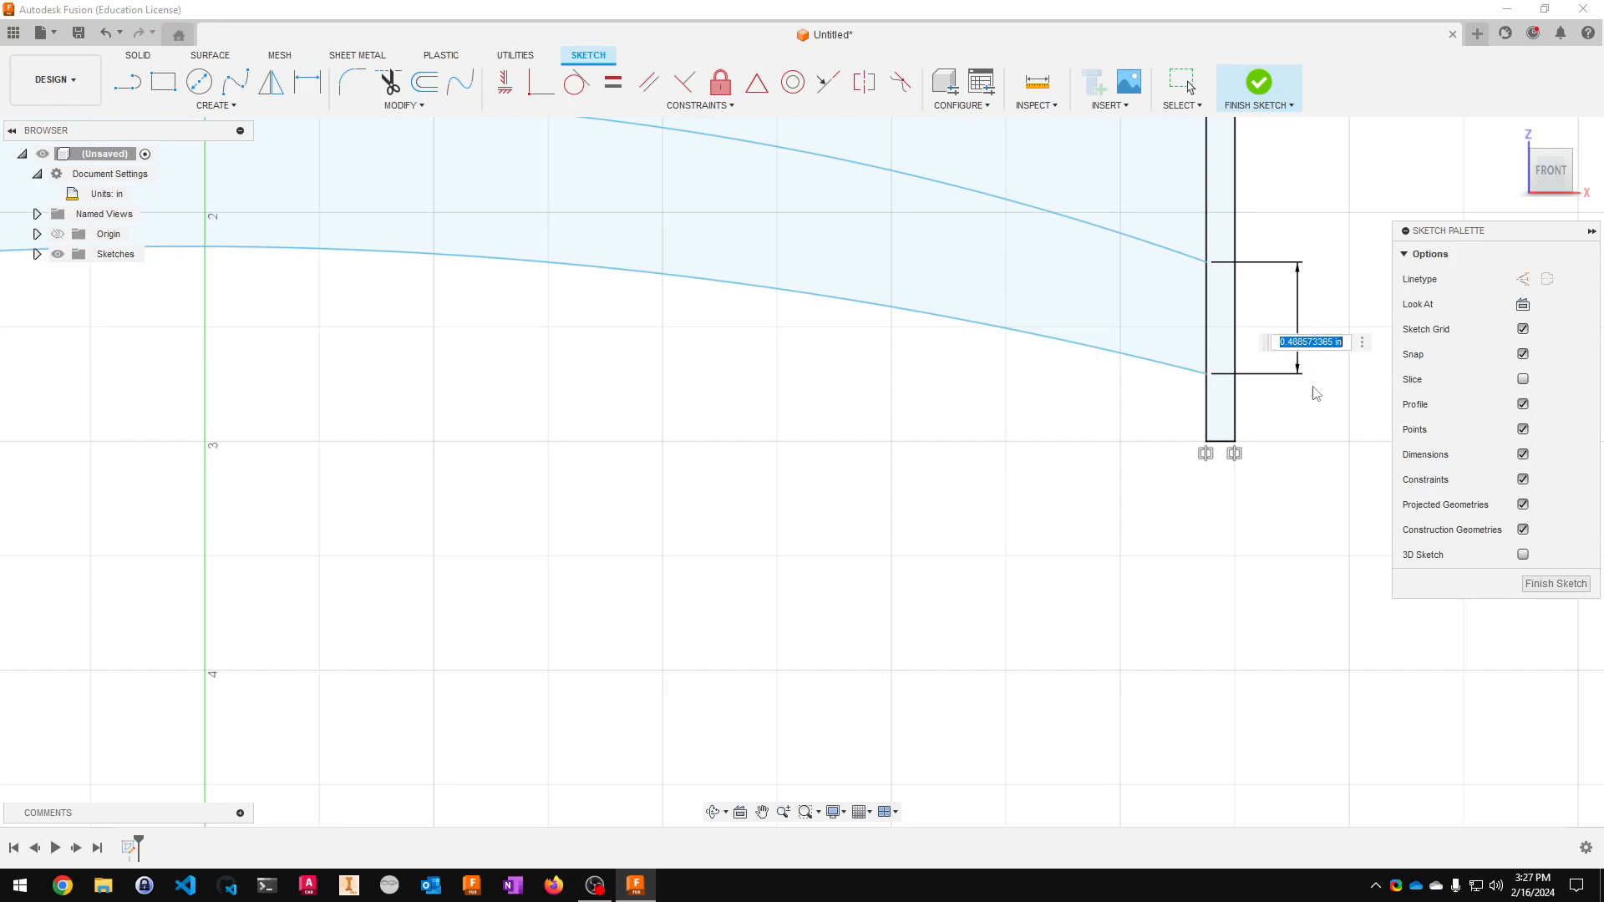
{"action": "key", "text": "Return"}
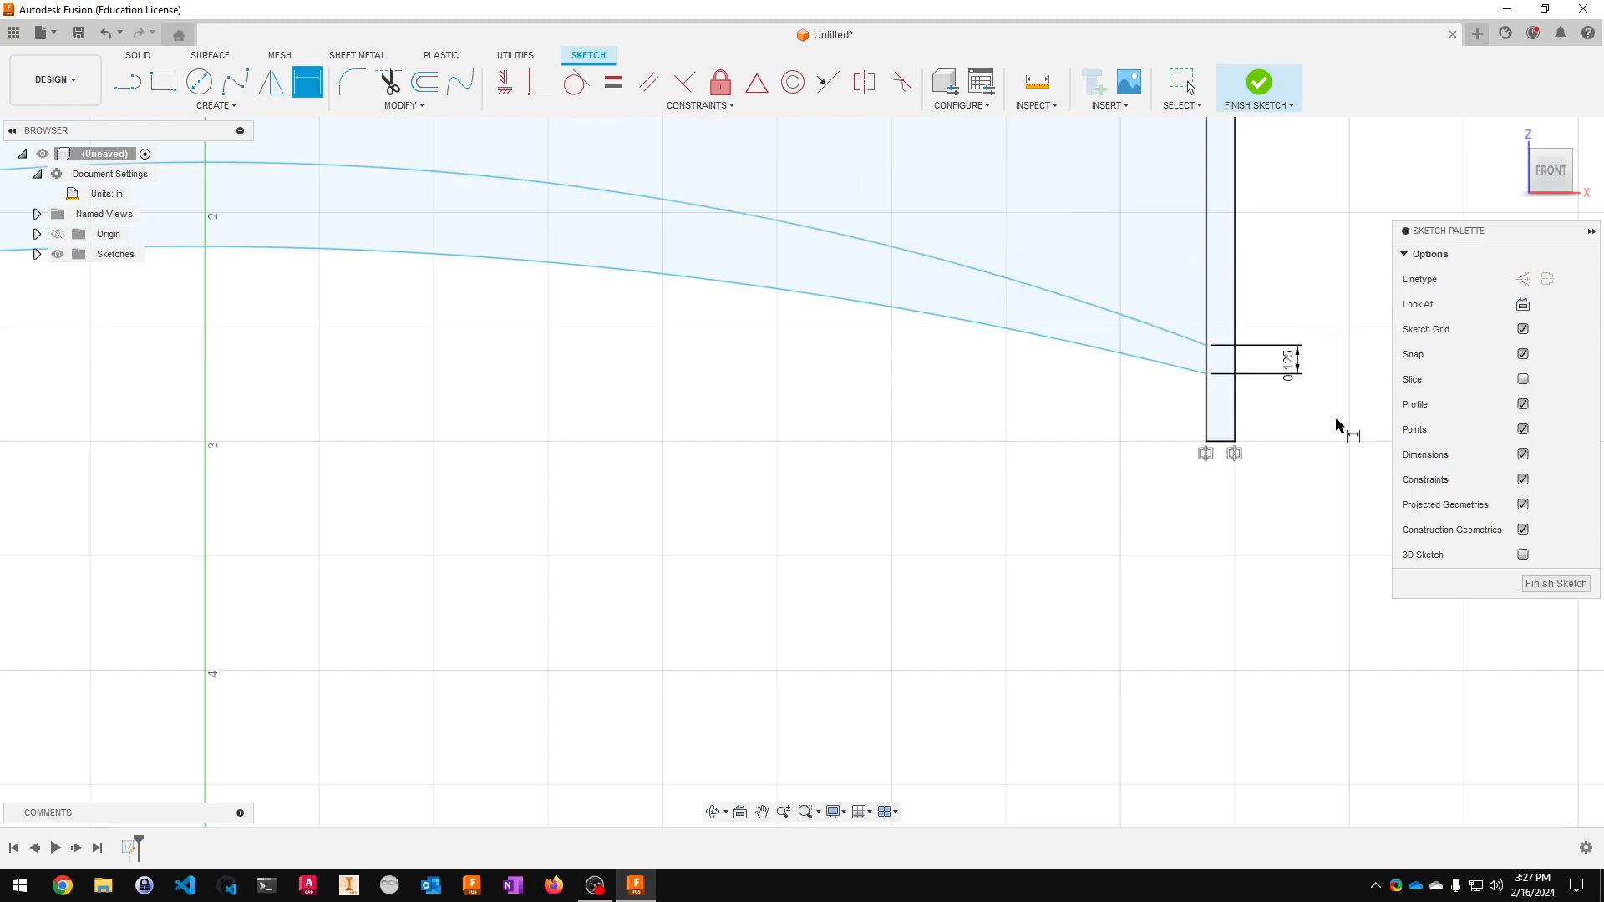
- Dimension the vertical gap between the two arcs' endpoints on the left leg as 1/8 in
{"action": "scroll", "coordinate": [14, 276], "scroll_direction": "down", "scroll_amount": 2}
{"action": "middle_click_drag", "start_coordinate": [215, 354], "coordinate": [1511, 384]}
{"action": "scroll", "coordinate": [980, 343], "scroll_direction": "up", "scroll_amount": 5}
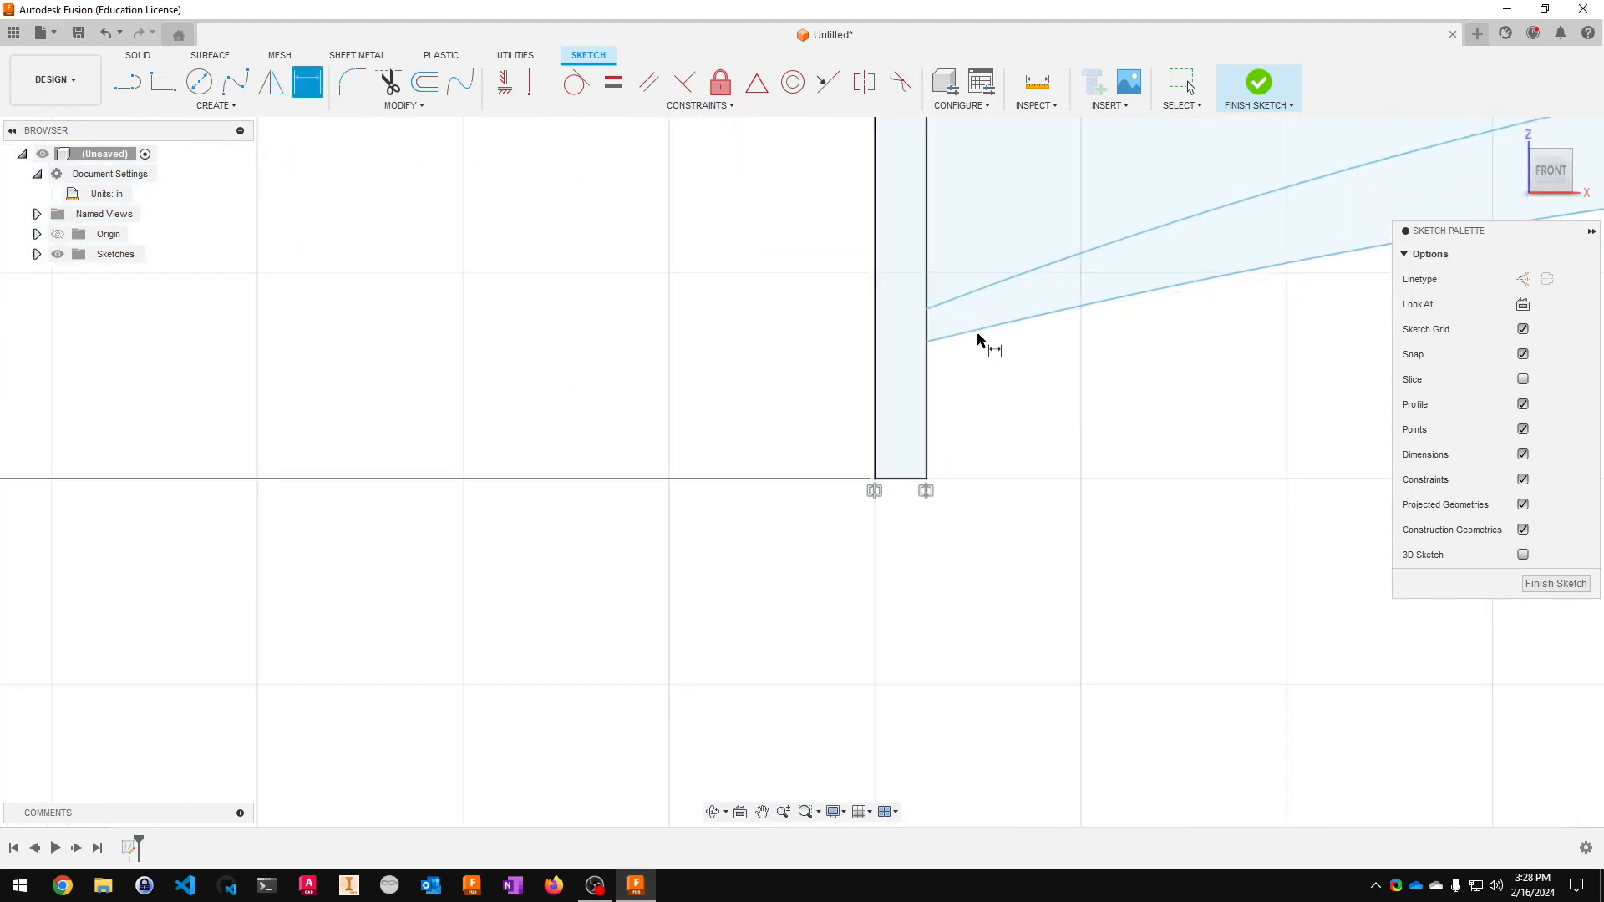
{"action": "left_click", "coordinate": [895, 237]}
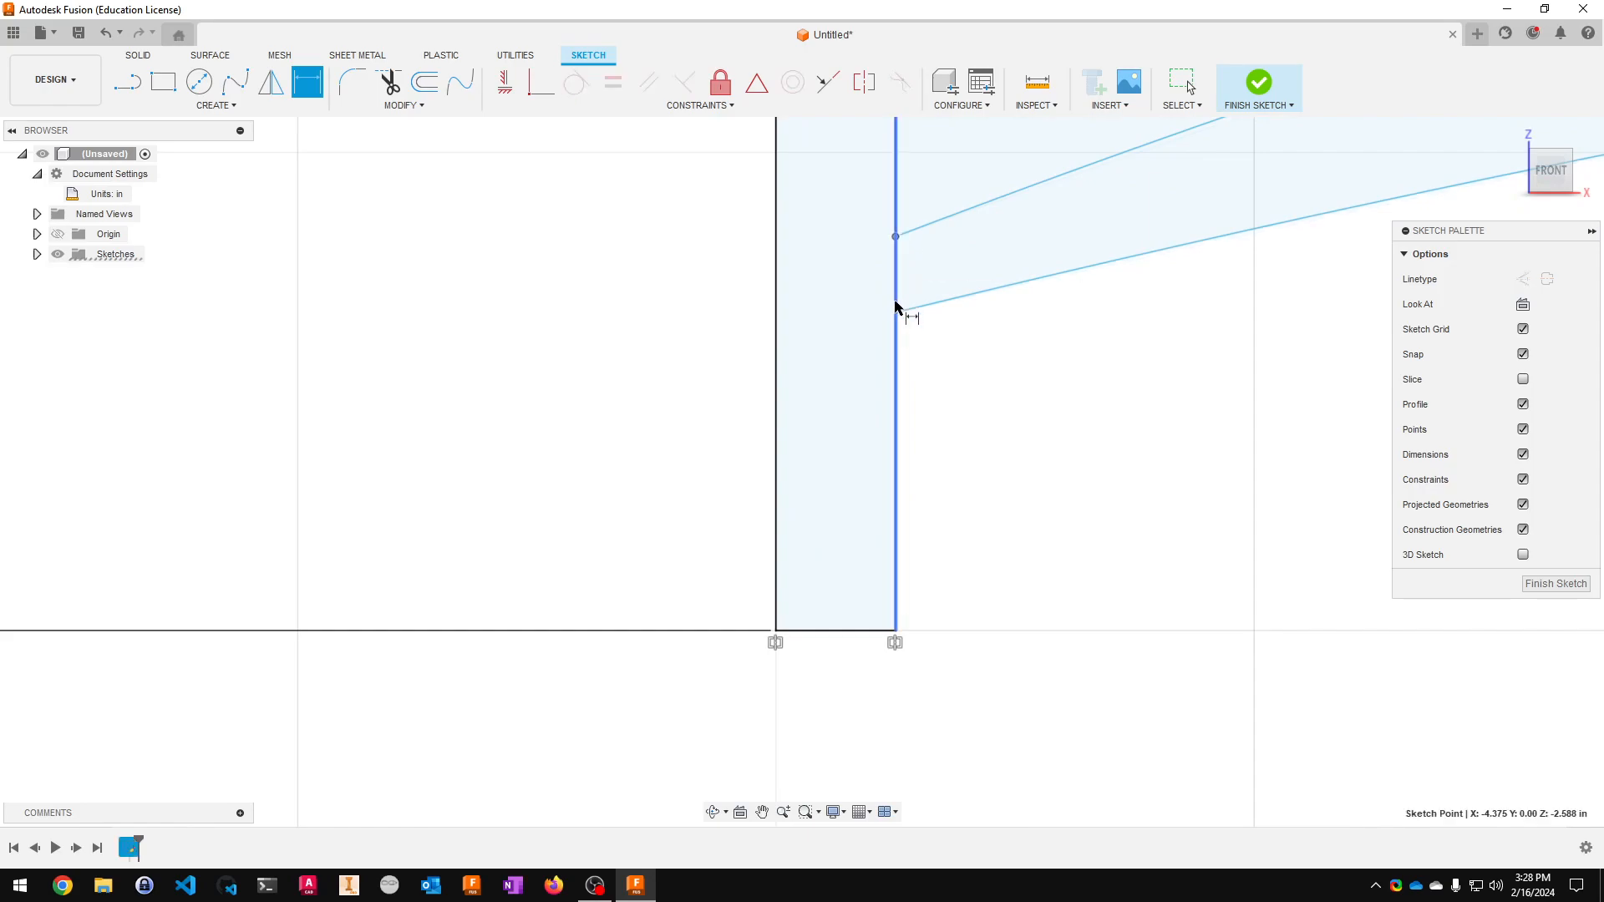
{"action": "left_click", "coordinate": [896, 313]}
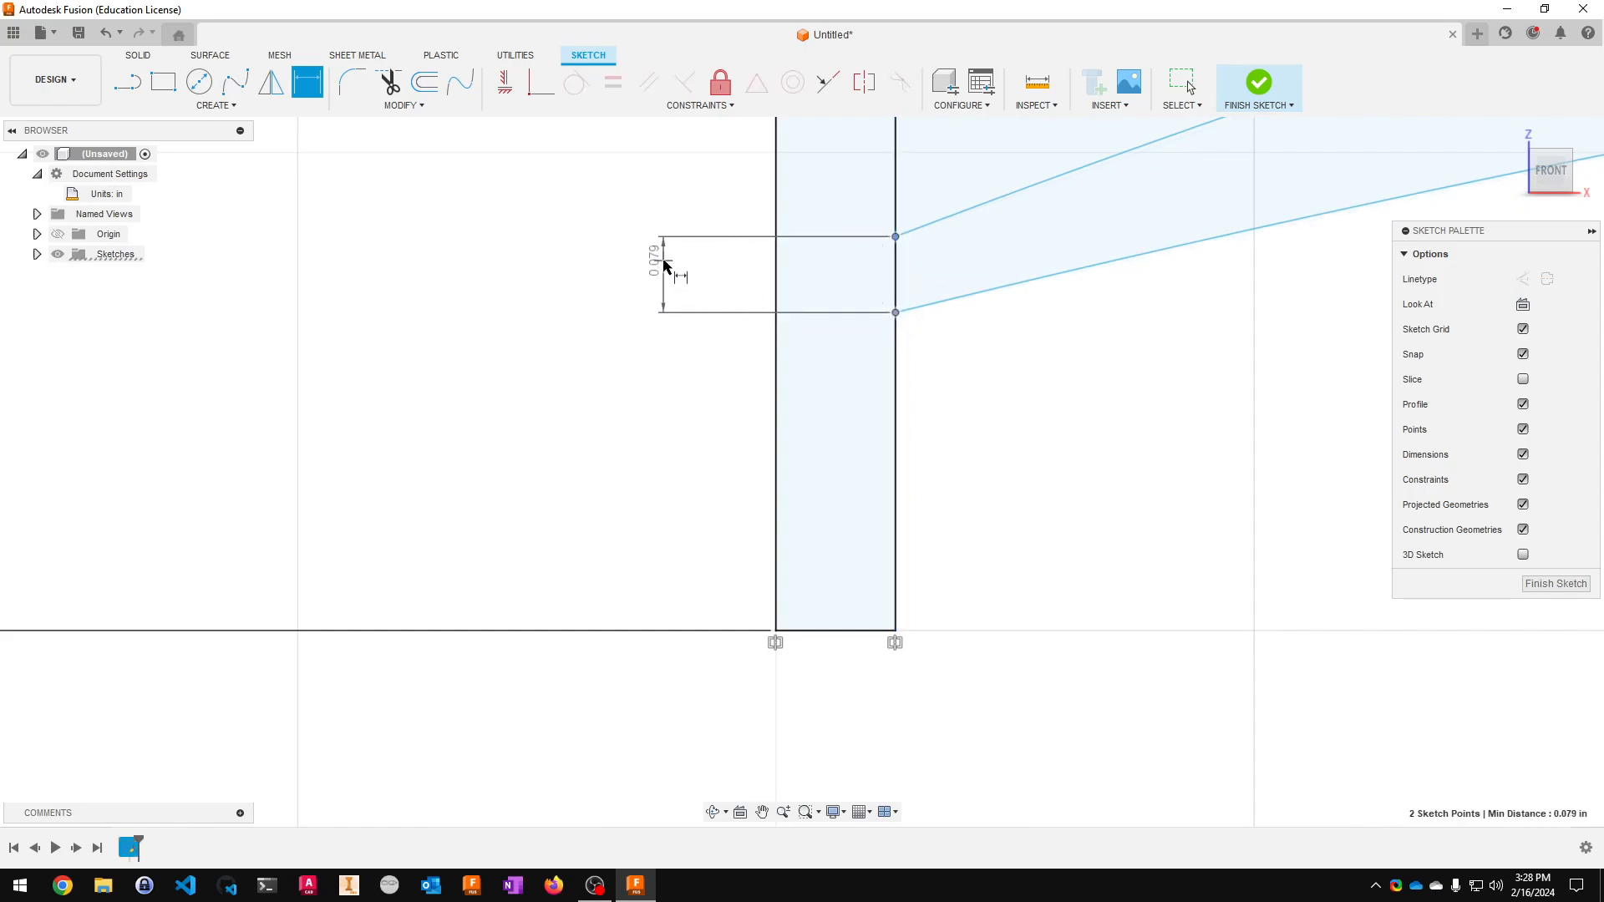
{"action": "left_click", "coordinate": [661, 280]}
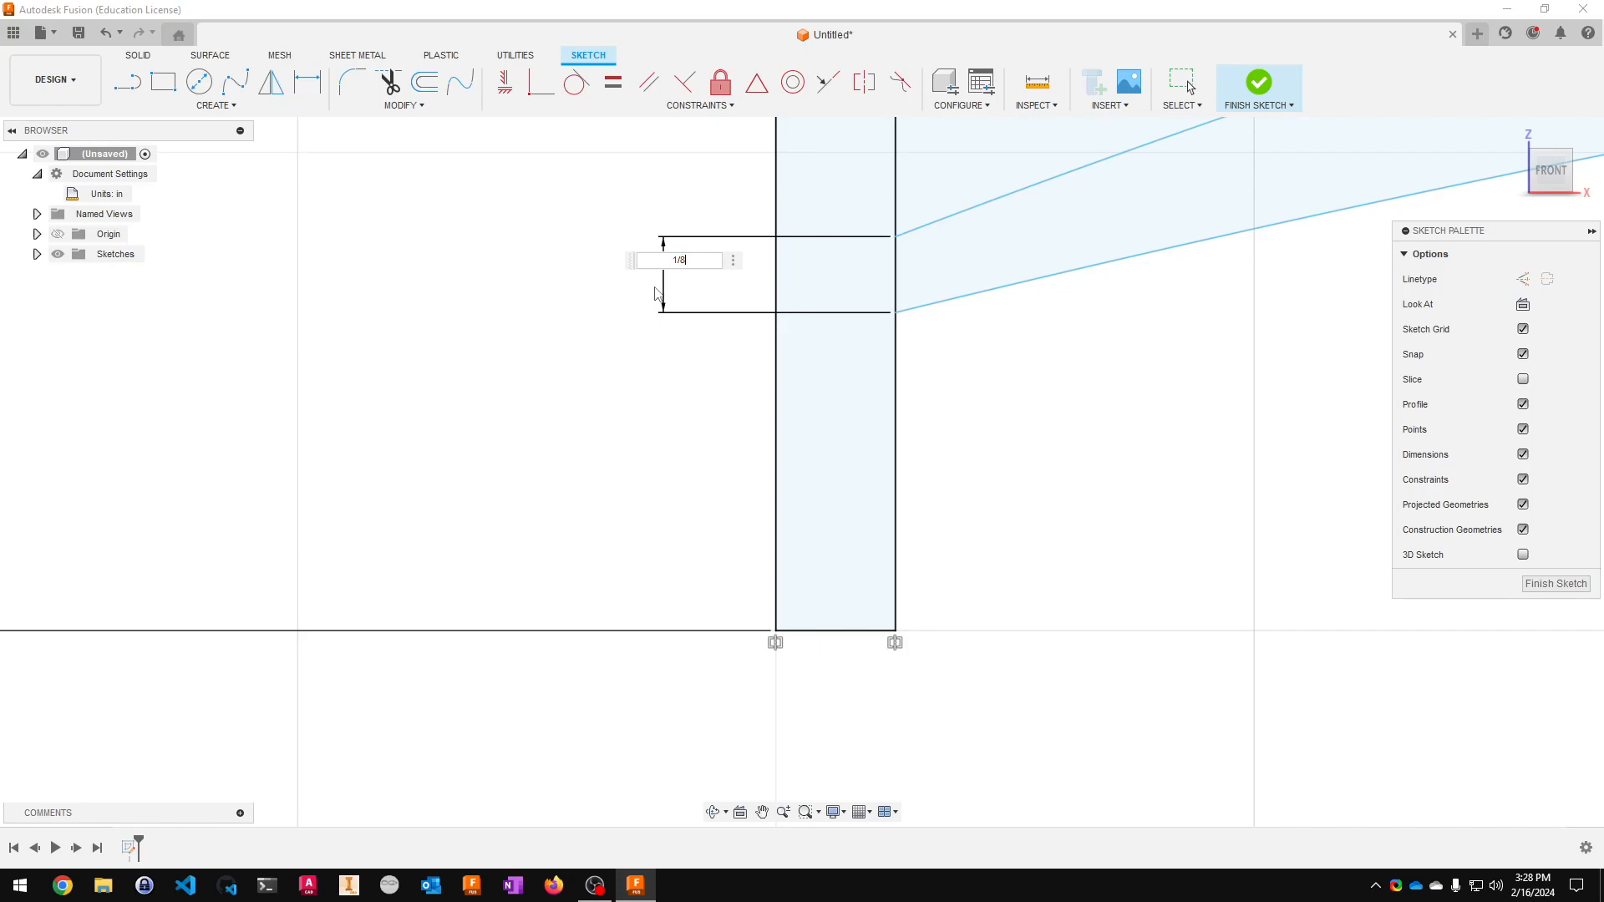
{"action": "type", "text": "1/8"}
{"action": "key", "text": "Return"}
- Apply a concentric constraint between the brace's upper and lower arcs
{"action": "scroll", "coordinate": [1228, 434], "scroll_direction": "down", "scroll_amount": 5}
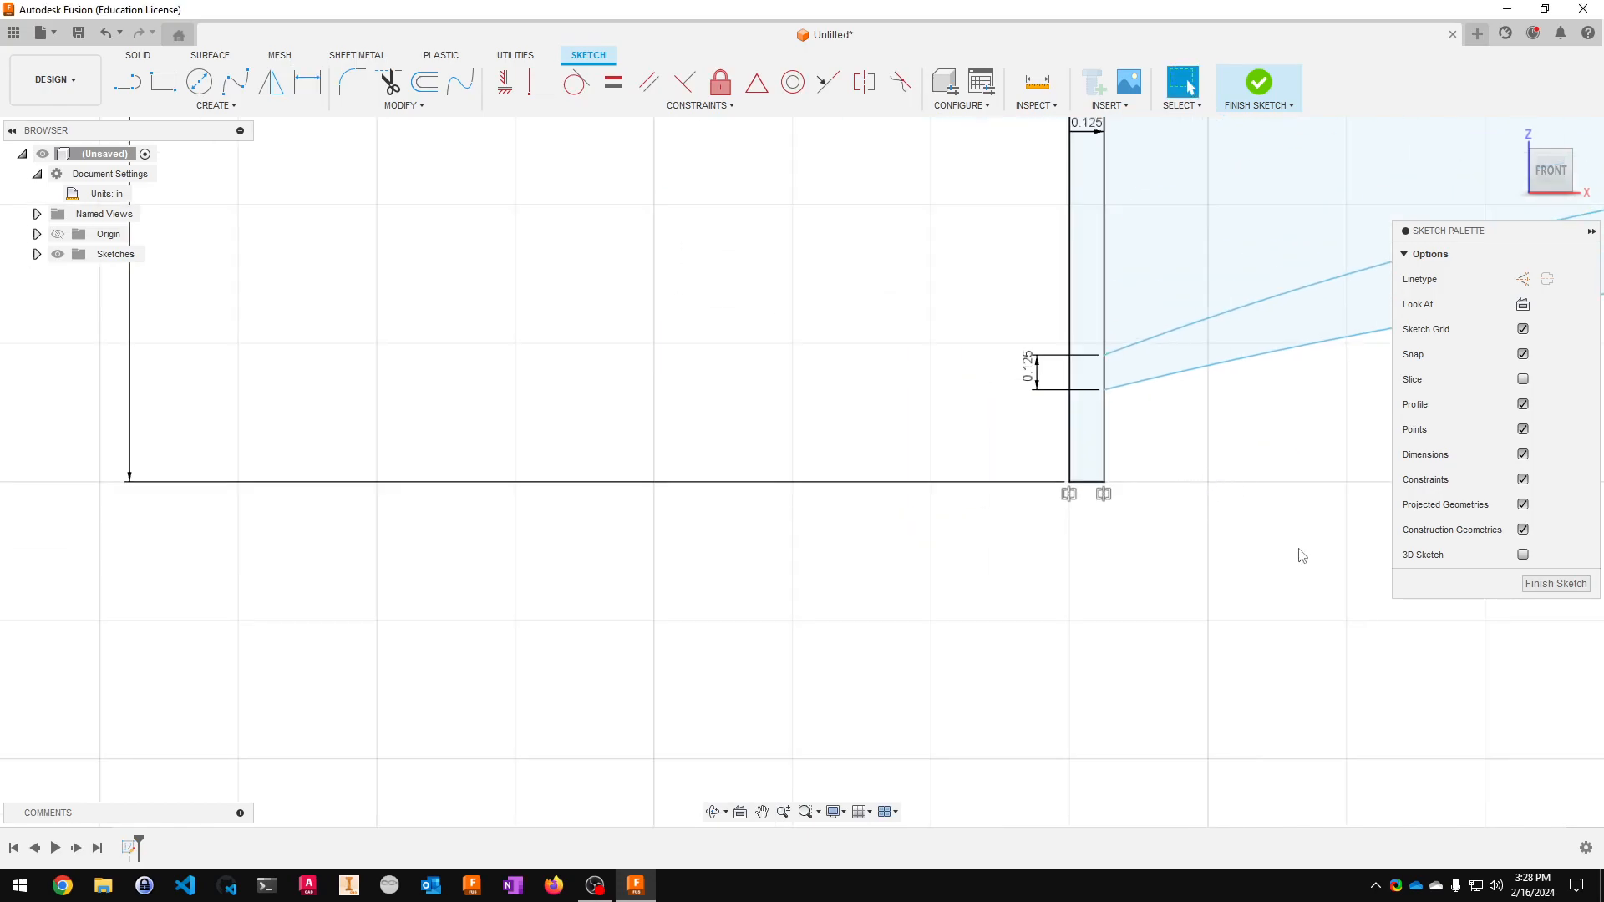
{"action": "middle_click_drag", "start_coordinate": [1362, 551], "coordinate": [548, 648]}
{"action": "scroll", "coordinate": [1276, 670], "scroll_direction": "down", "scroll_amount": 4}
{"action": "middle_click_drag", "start_coordinate": [1370, 671], "coordinate": [573, 576]}
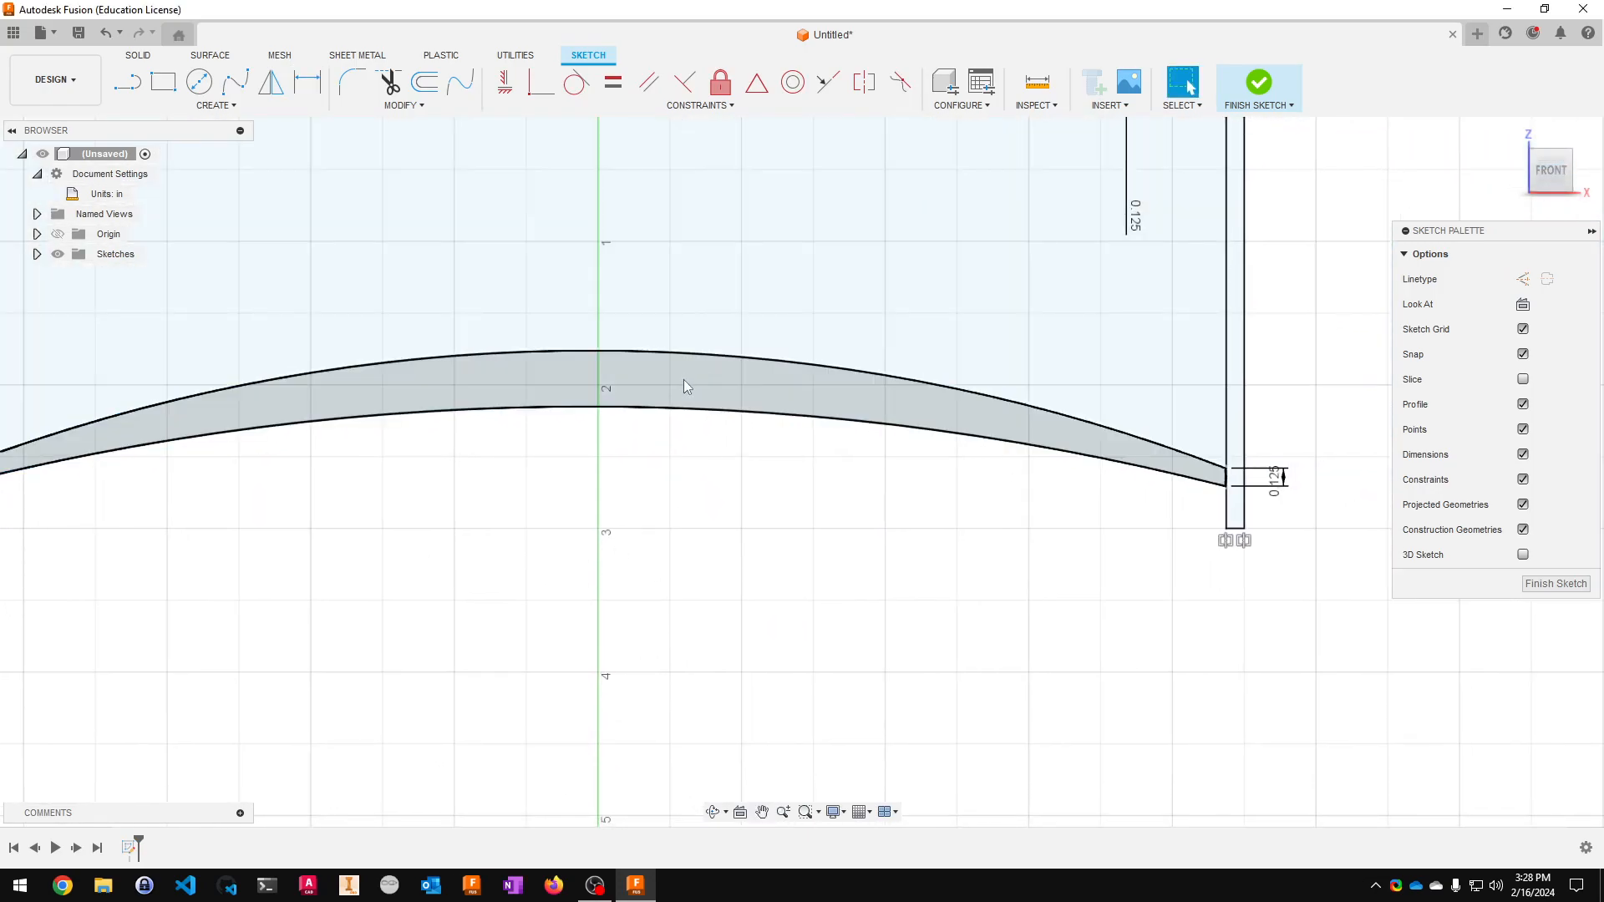
{"action": "left_click", "coordinate": [794, 83]}
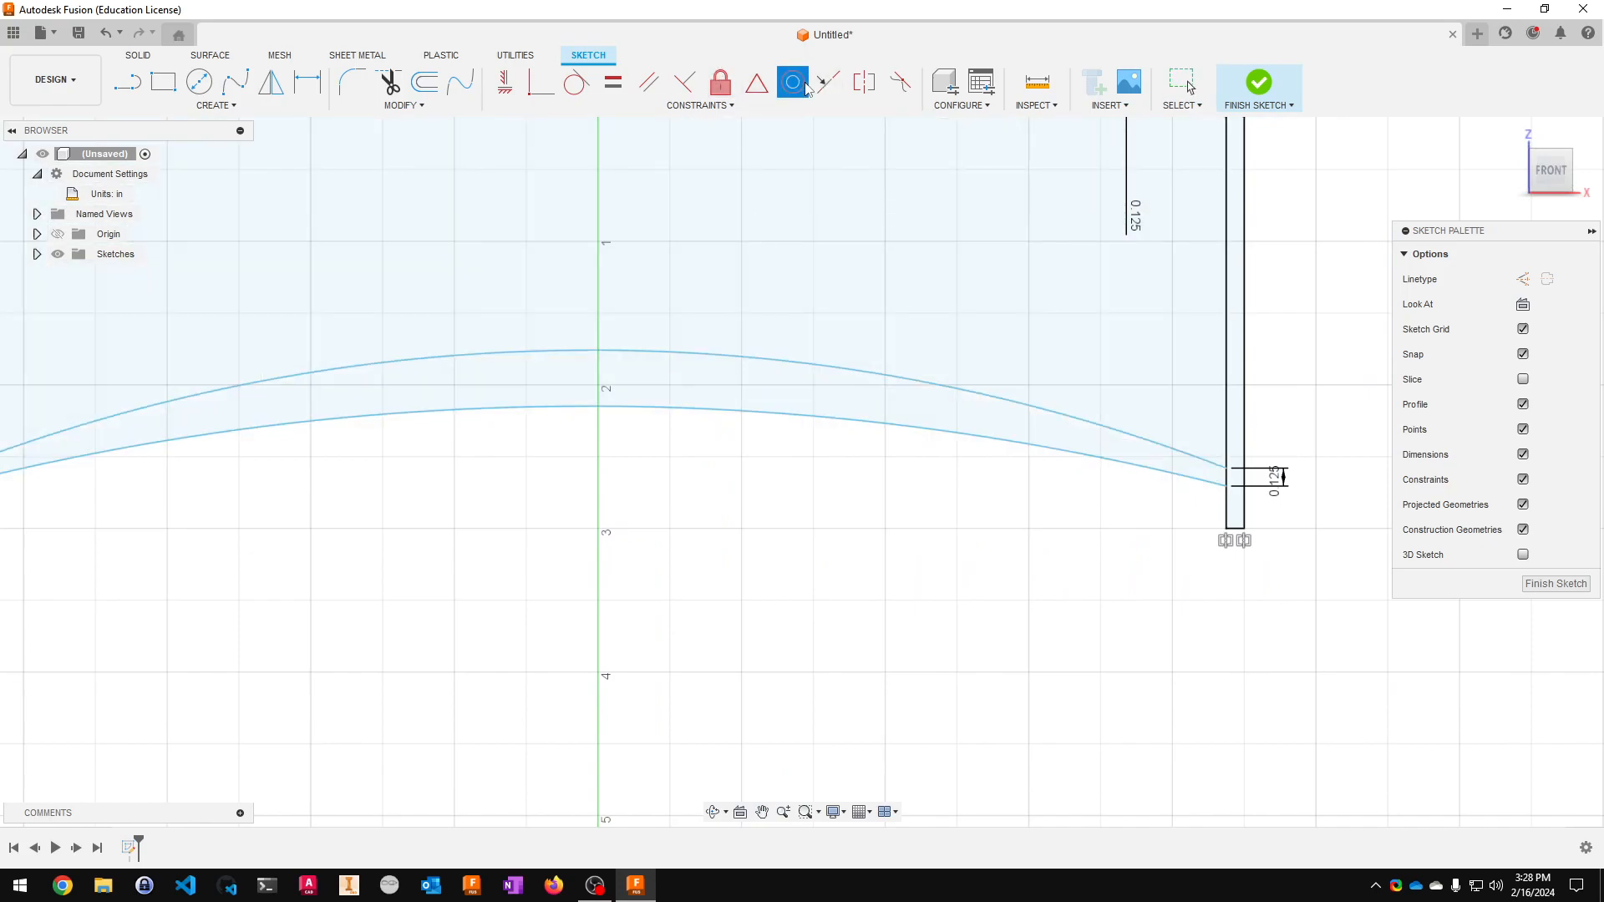
{"action": "left_click", "coordinate": [774, 363]}
{"action": "left_click", "coordinate": [780, 418]}
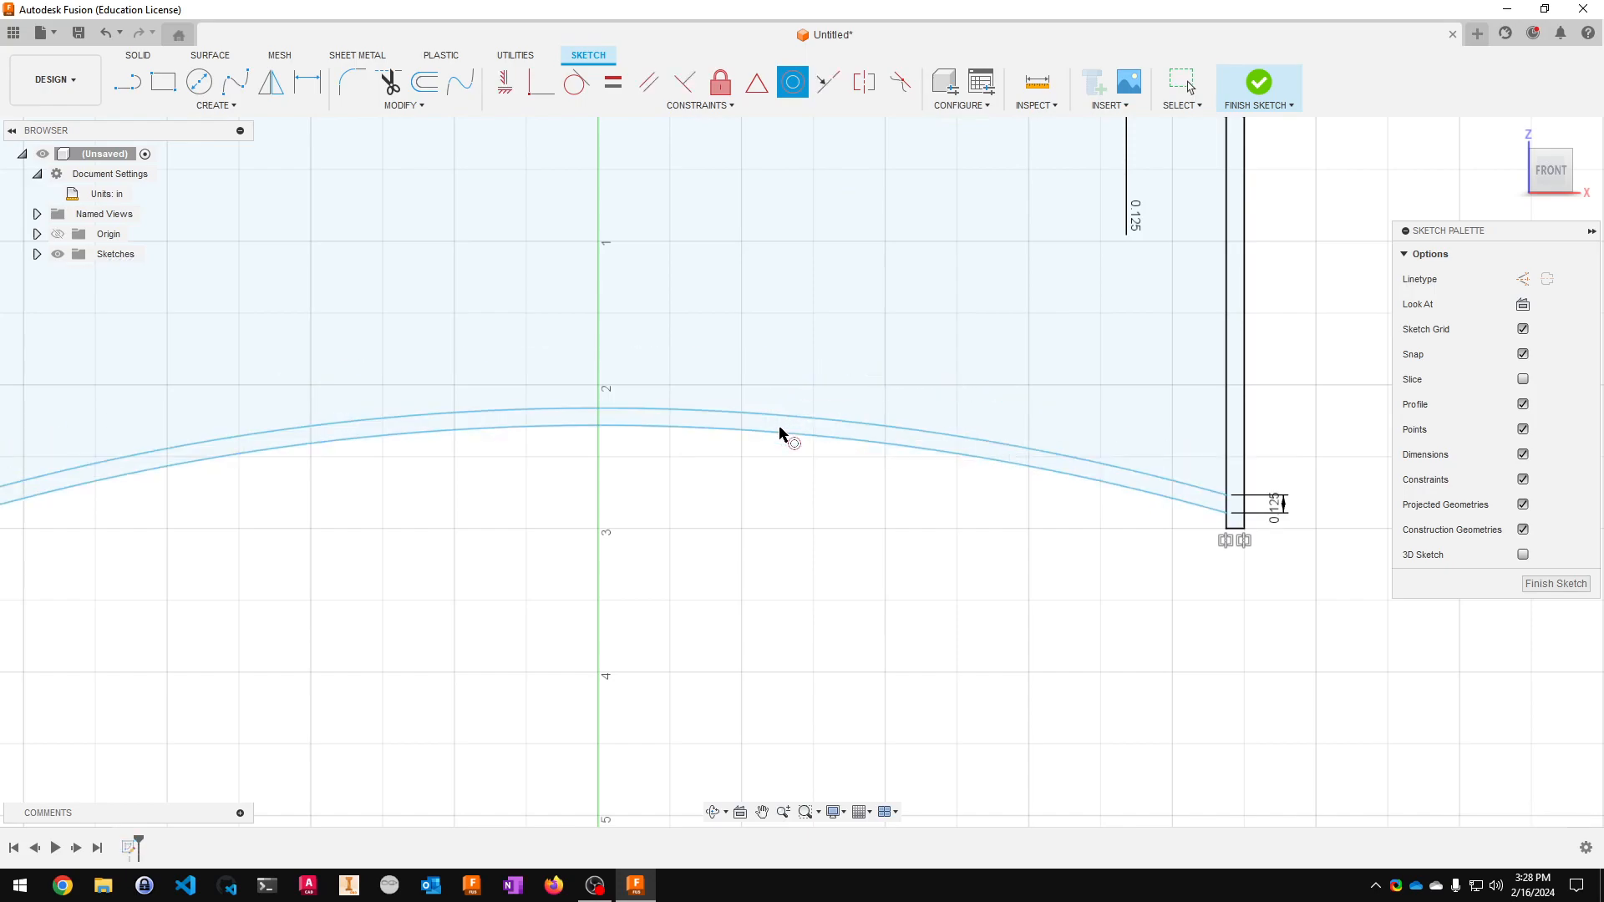
{"action": "scroll", "coordinate": [639, 685], "scroll_direction": "down", "scroll_amount": 1}
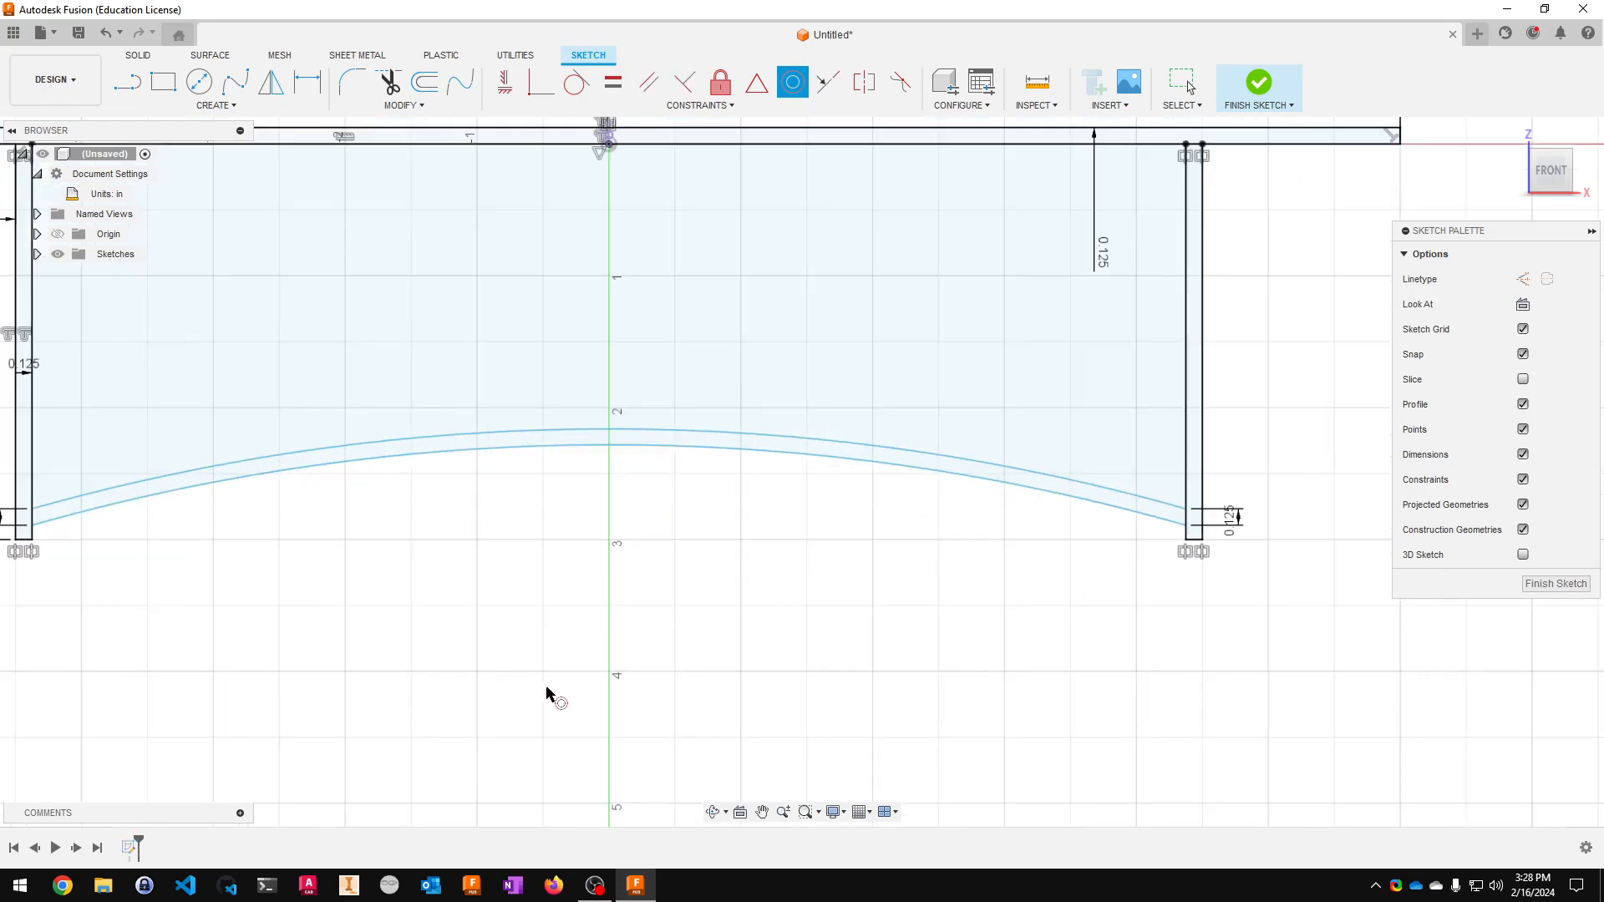
- Move the concentric arcs up between the legs so the upper one peaks about 1.5 in below the strip
{"action": "key", "text": "Escape"}
{"action": "mouse_move", "coordinate": [749, 458]}
{"action": "left_mouse_down"}
{"action": "mouse_move", "coordinate": [754, 408]}
{"action": "mouse_move", "coordinate": [770, 466]}
{"action": "mouse_move", "coordinate": [778, 400]}
{"action": "left_mouse_up"}
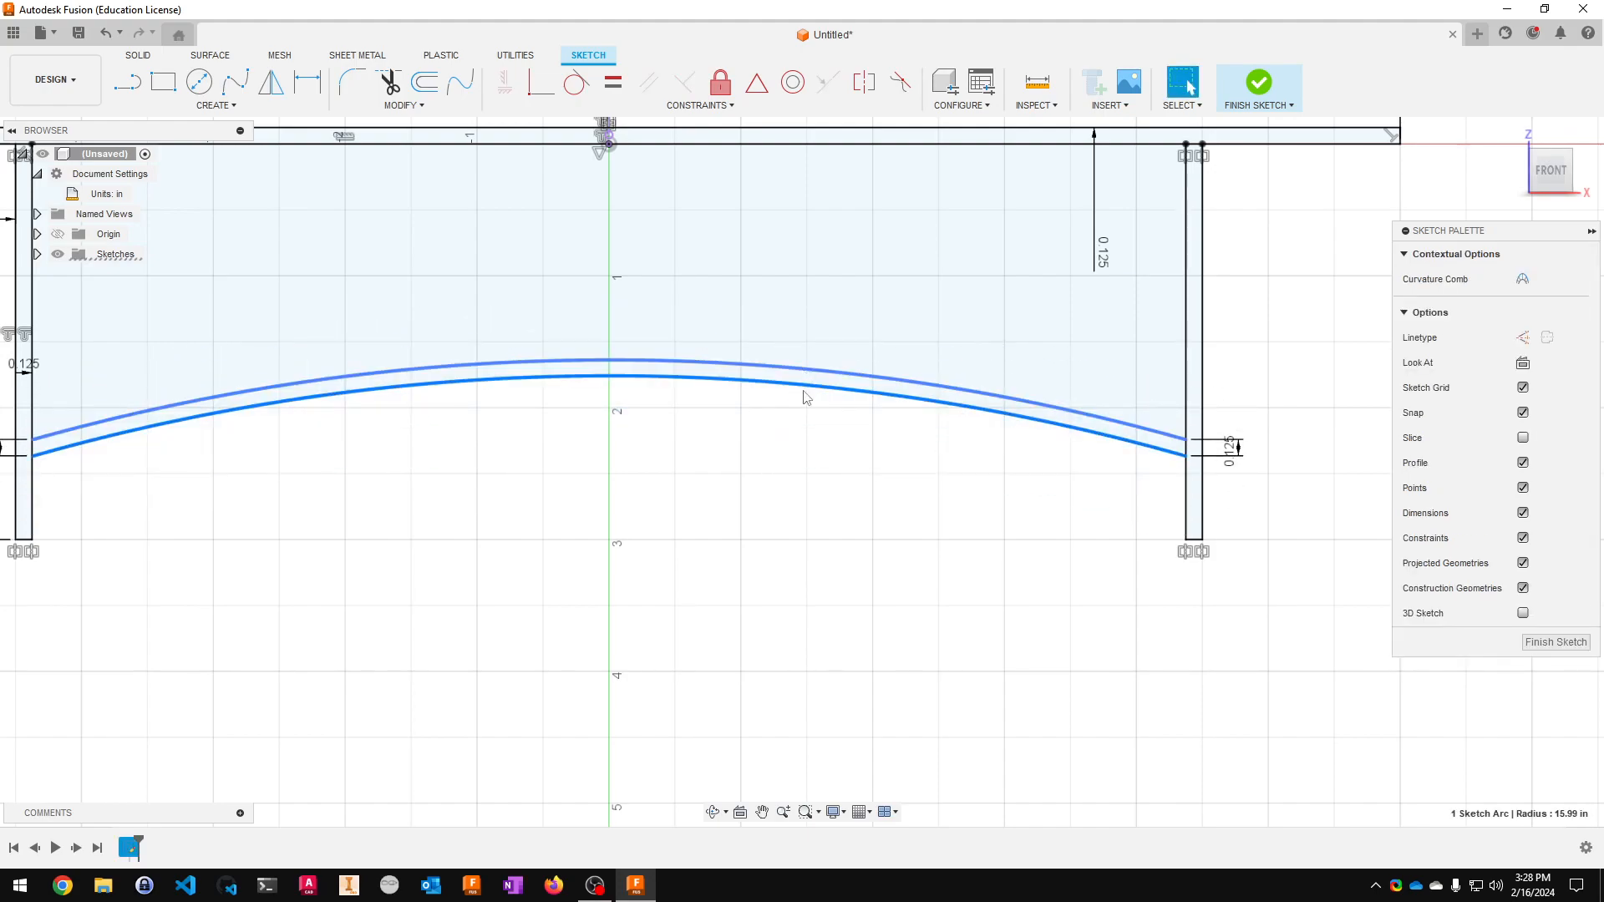
{"action": "left_click", "coordinate": [926, 596]}
{"action": "left_click_drag", "start_coordinate": [1038, 418], "coordinate": [1029, 483]}
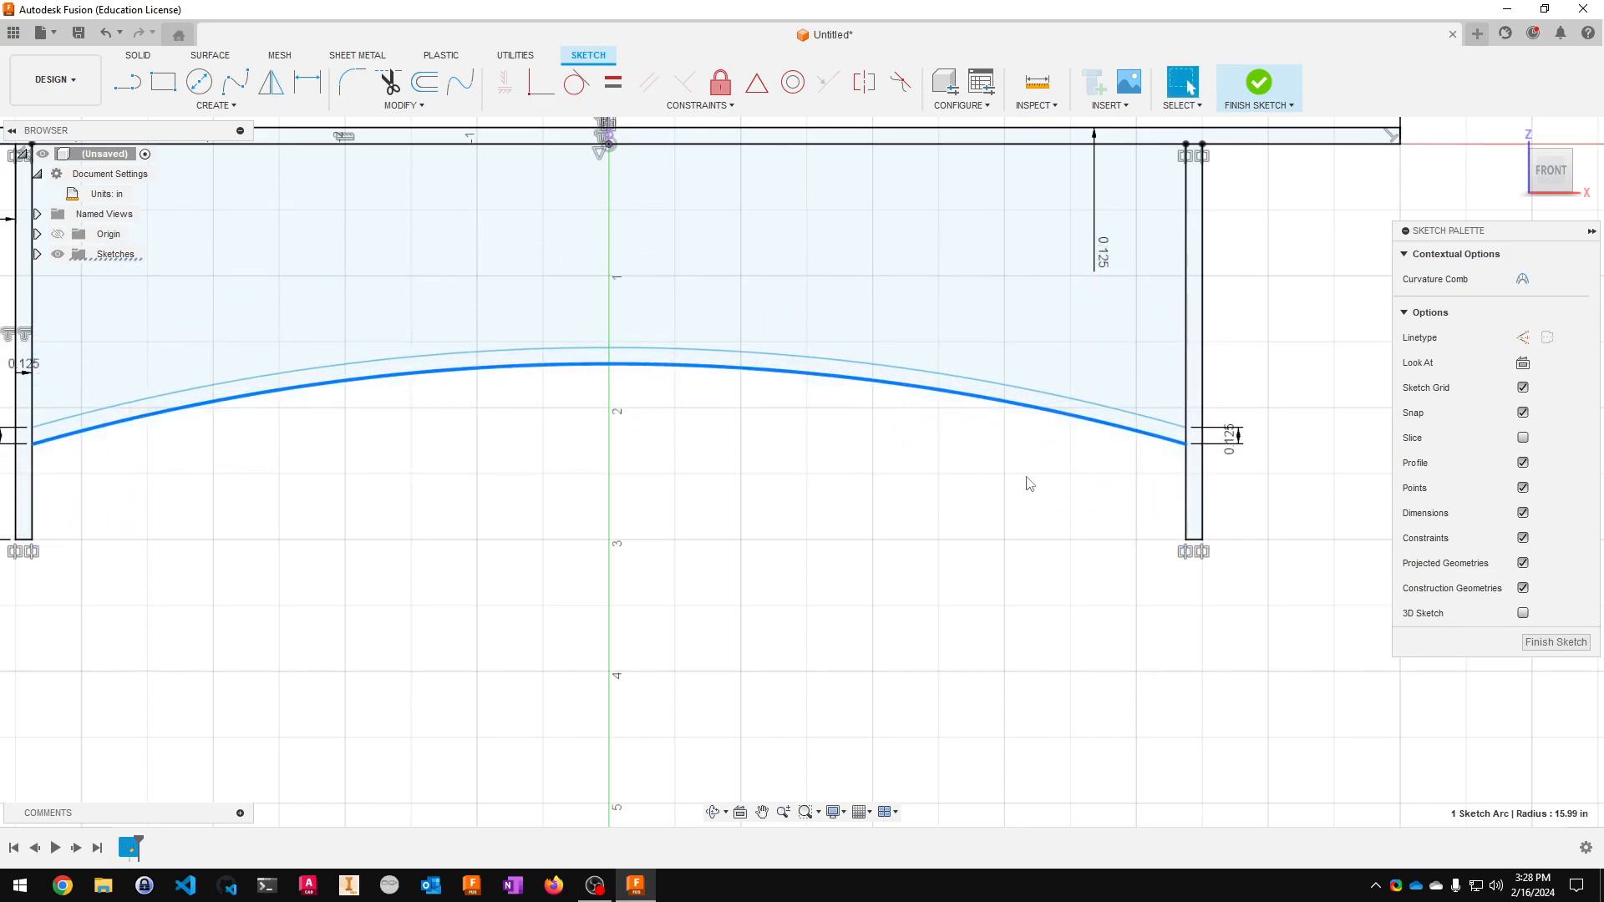
{"action": "left_click", "coordinate": [1090, 577]}
- Dimension the height from the right leg's bottom line to the lower arc's endpoint as 0.7 in and end the Dimension command
{"action": "left_click", "coordinate": [307, 81]}
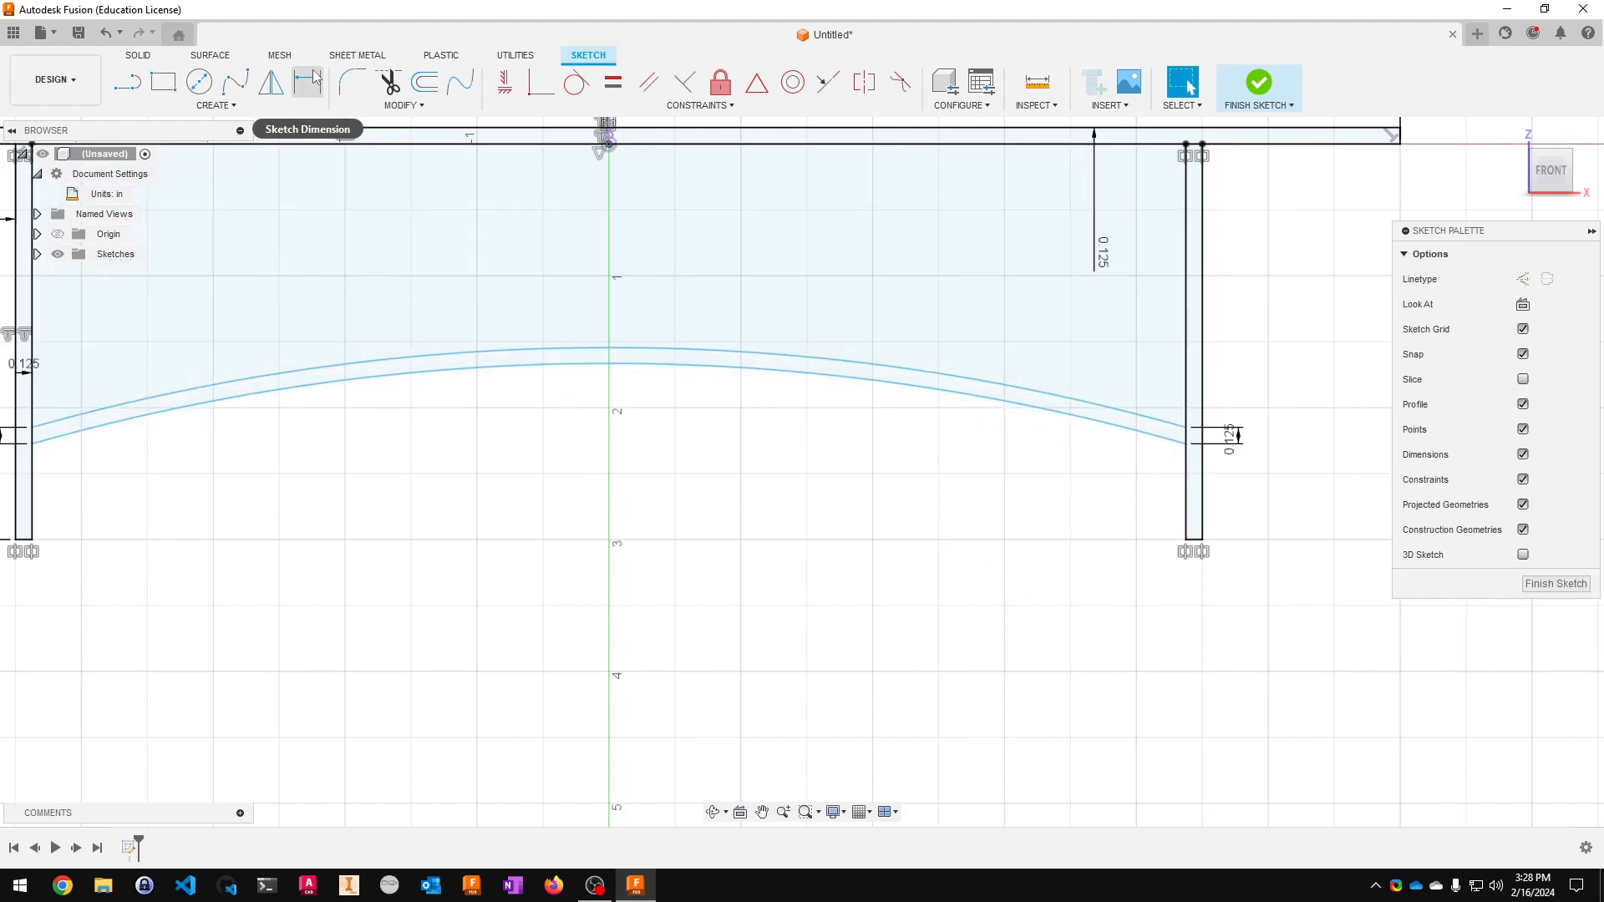
{"action": "left_click", "coordinate": [1186, 444]}
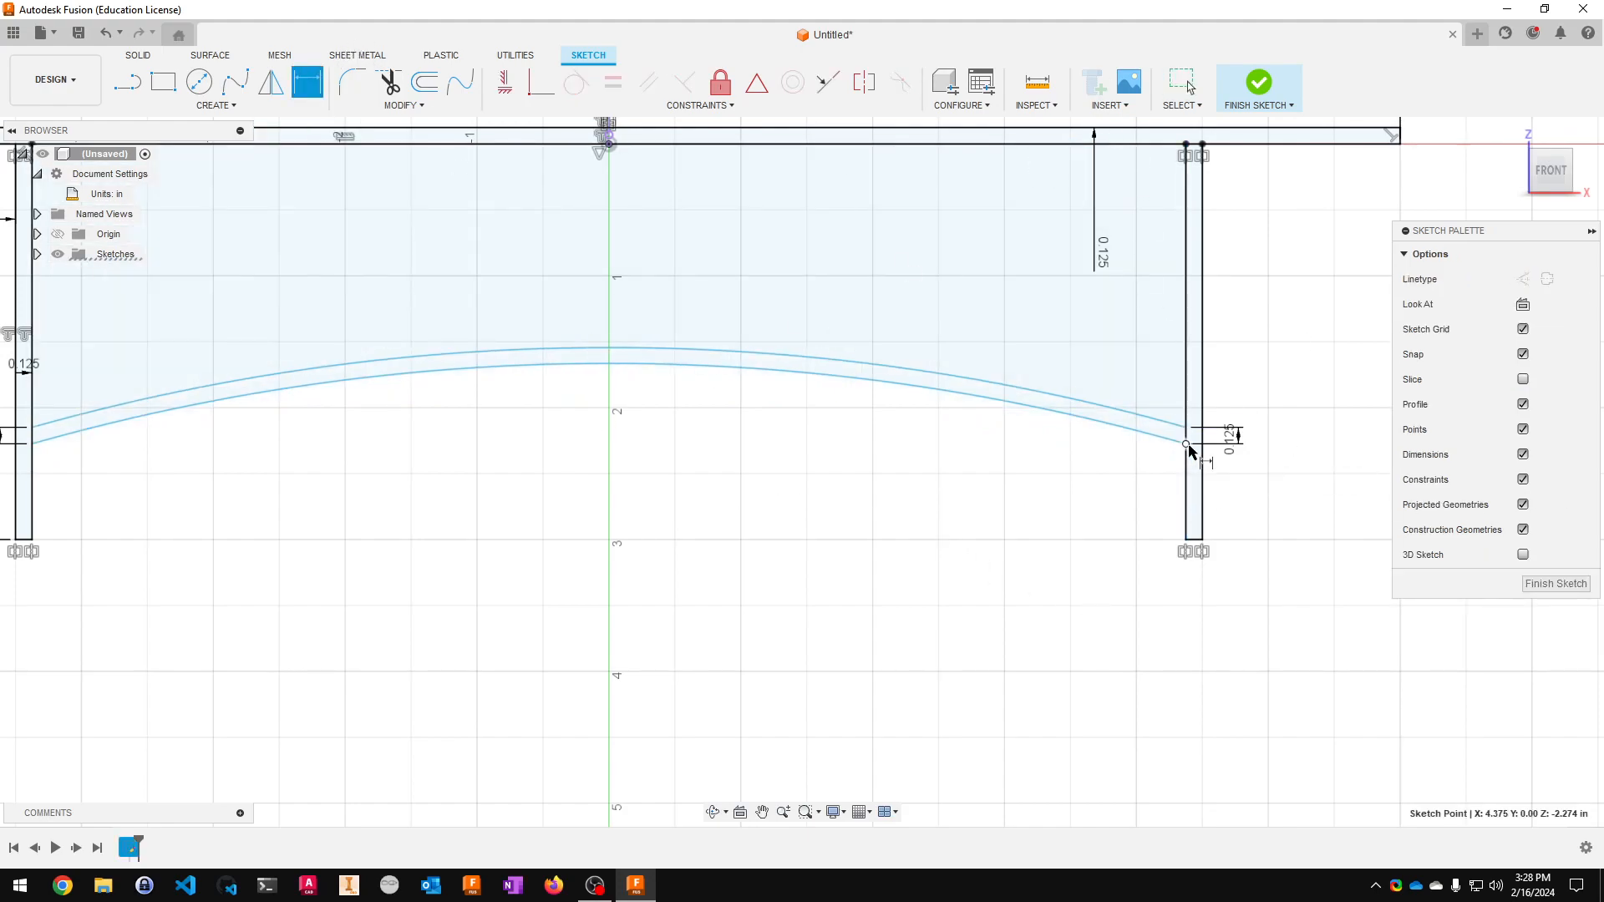
{"action": "scroll", "coordinate": [1171, 444], "scroll_direction": "up", "scroll_amount": 3}
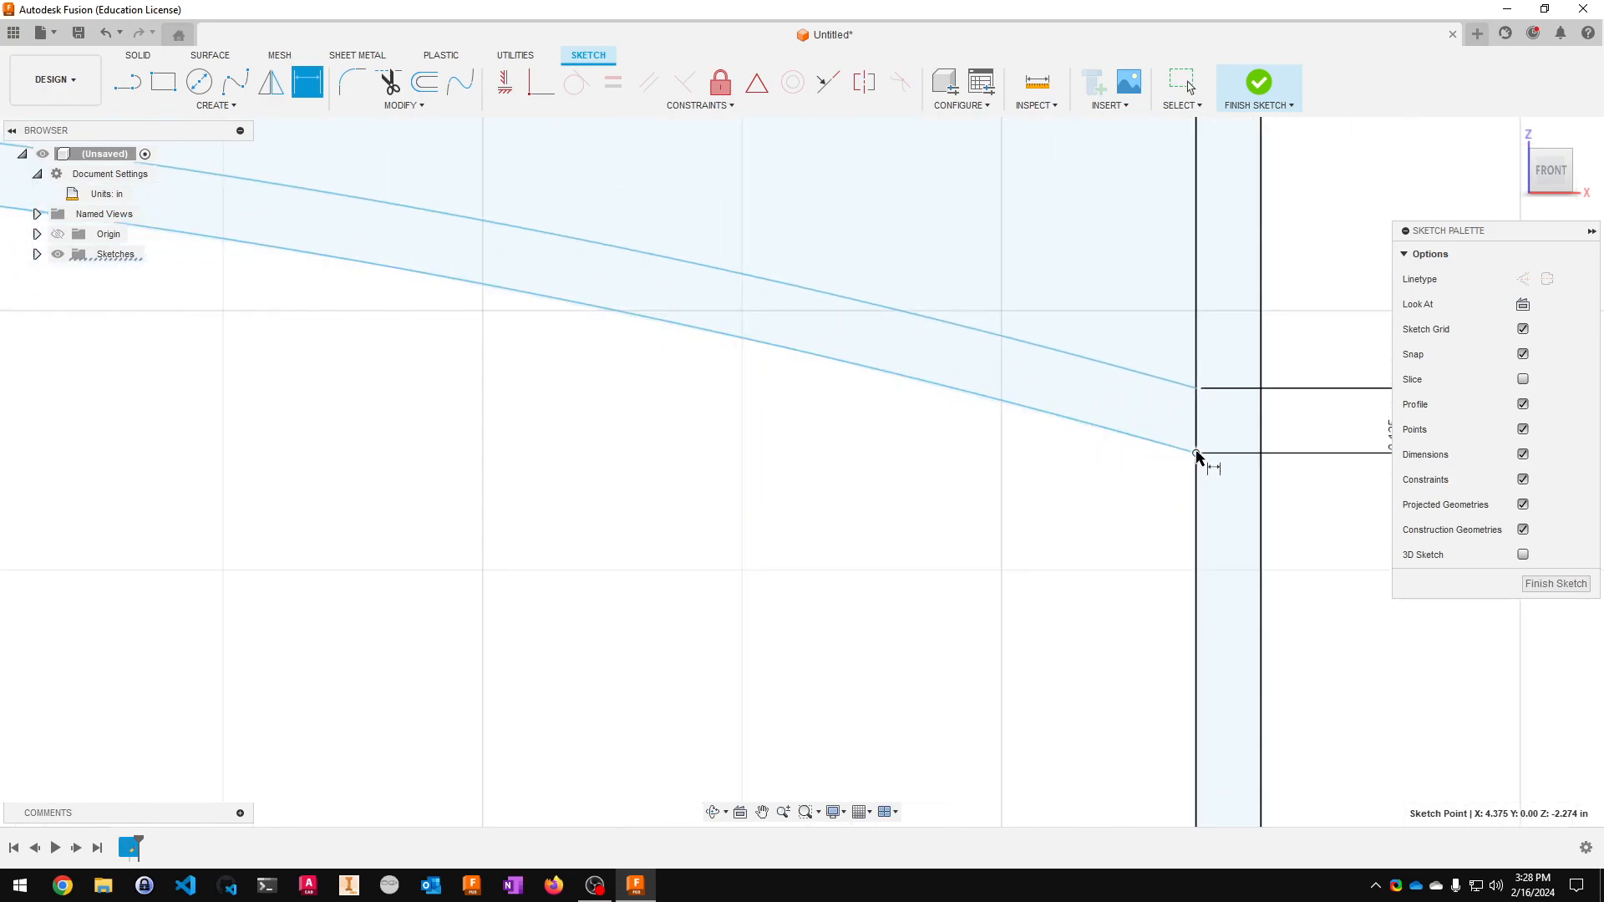
{"action": "middle_click_drag", "start_coordinate": [1009, 679], "coordinate": [948, 441]}
{"action": "scroll", "coordinate": [1151, 627], "scroll_direction": "down", "scroll_amount": 1}
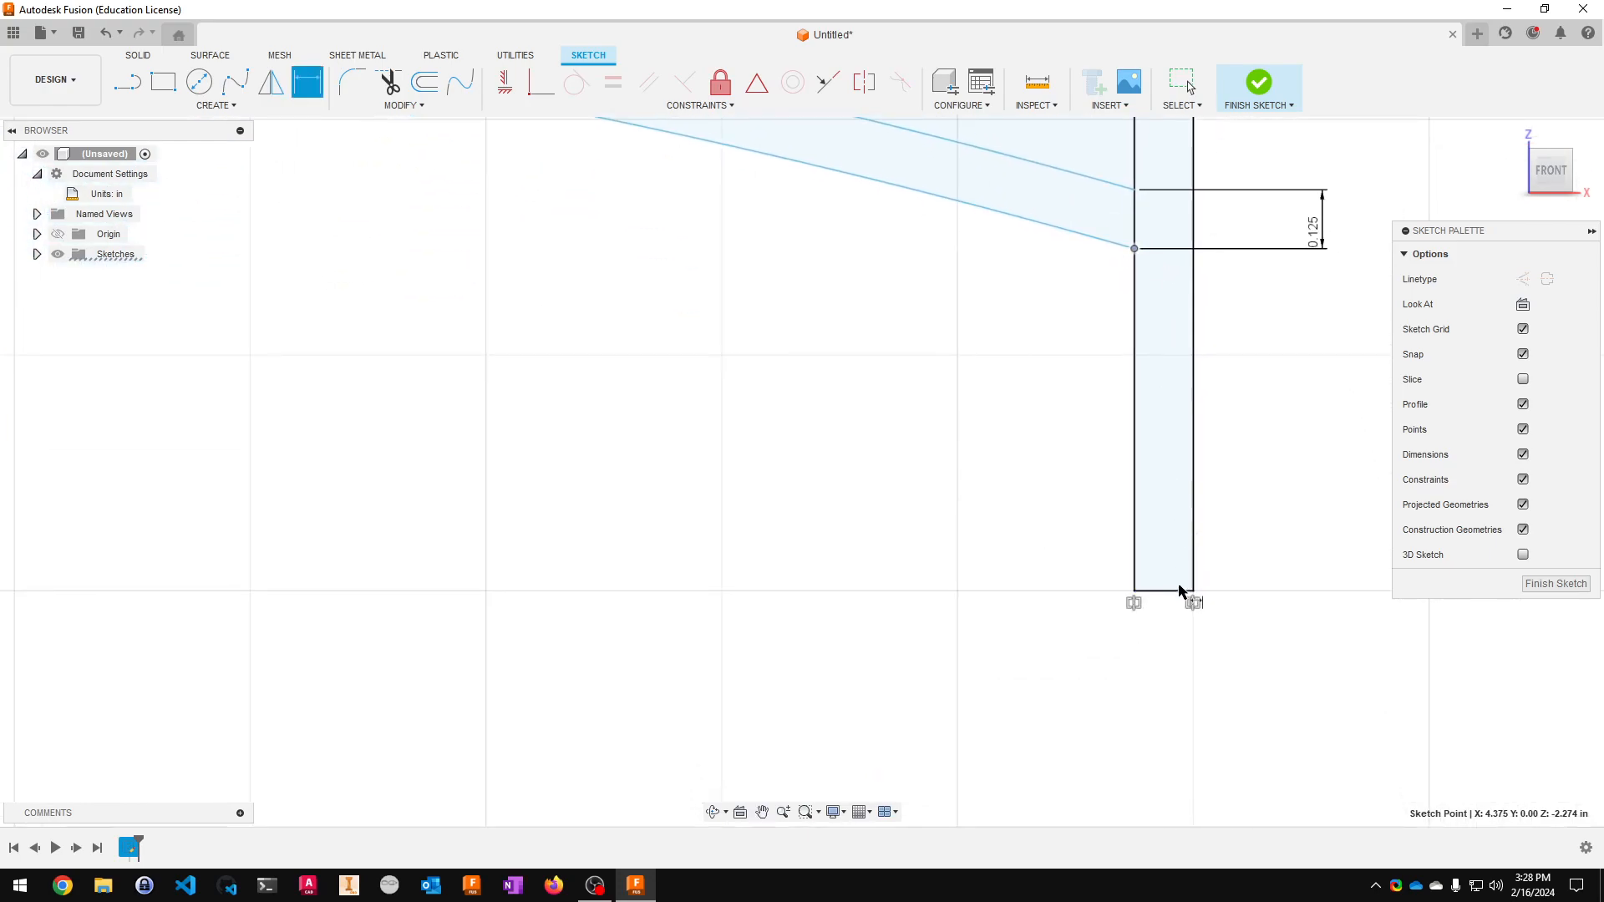
{"action": "left_click", "coordinate": [1167, 592]}
{"action": "left_click", "coordinate": [1072, 465]}
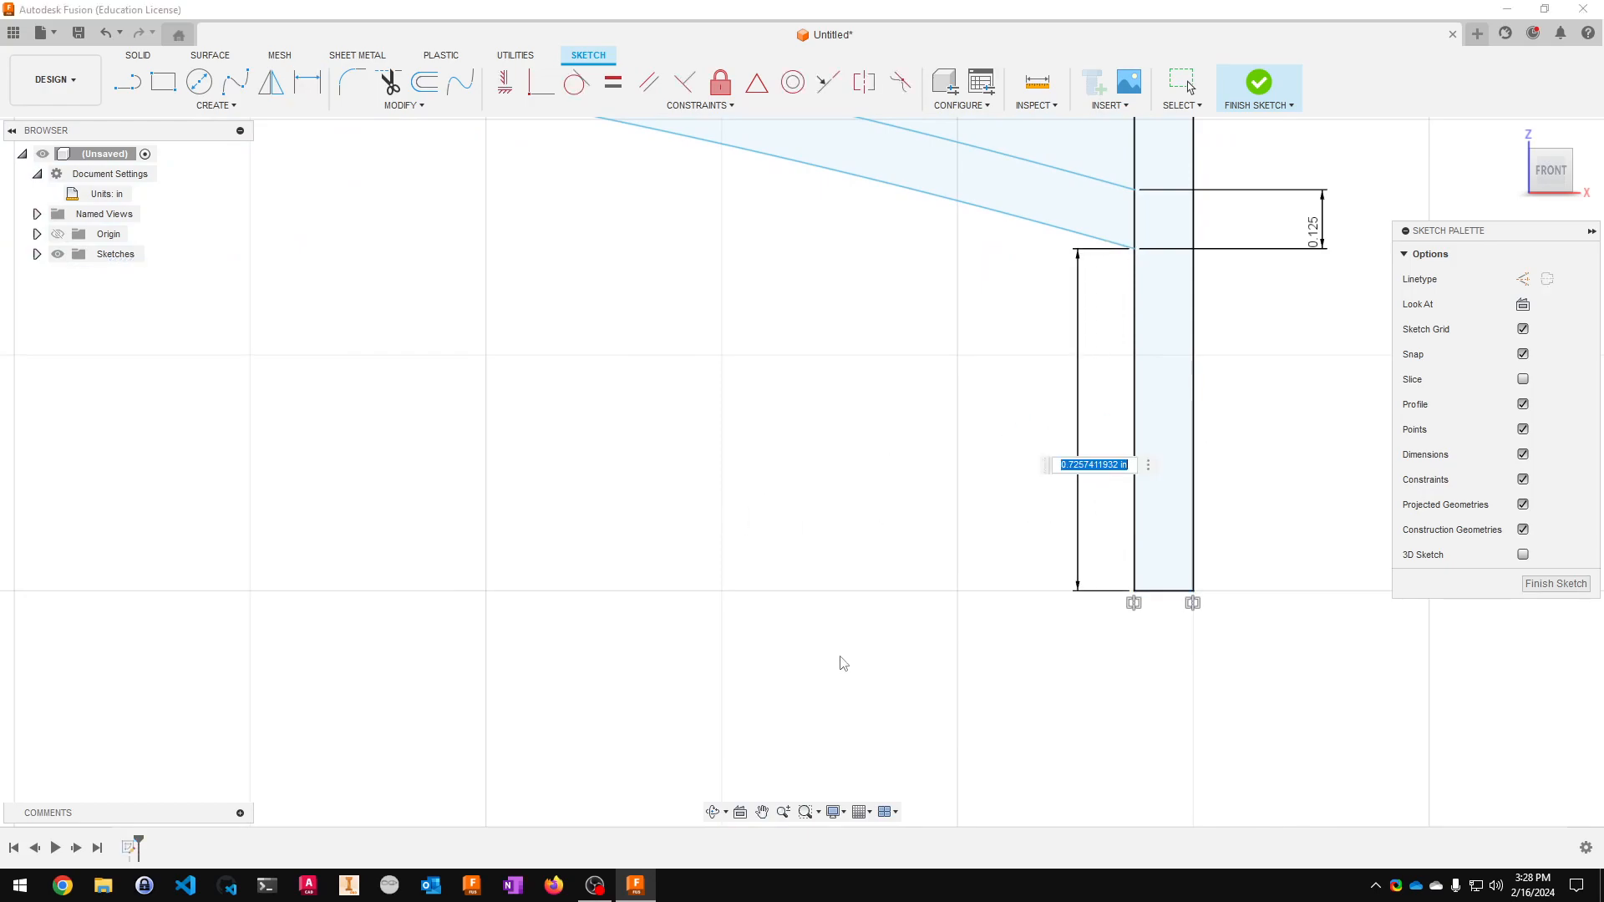
{"action": "type", "text": "0.7"}
{"action": "key", "text": "Return"}
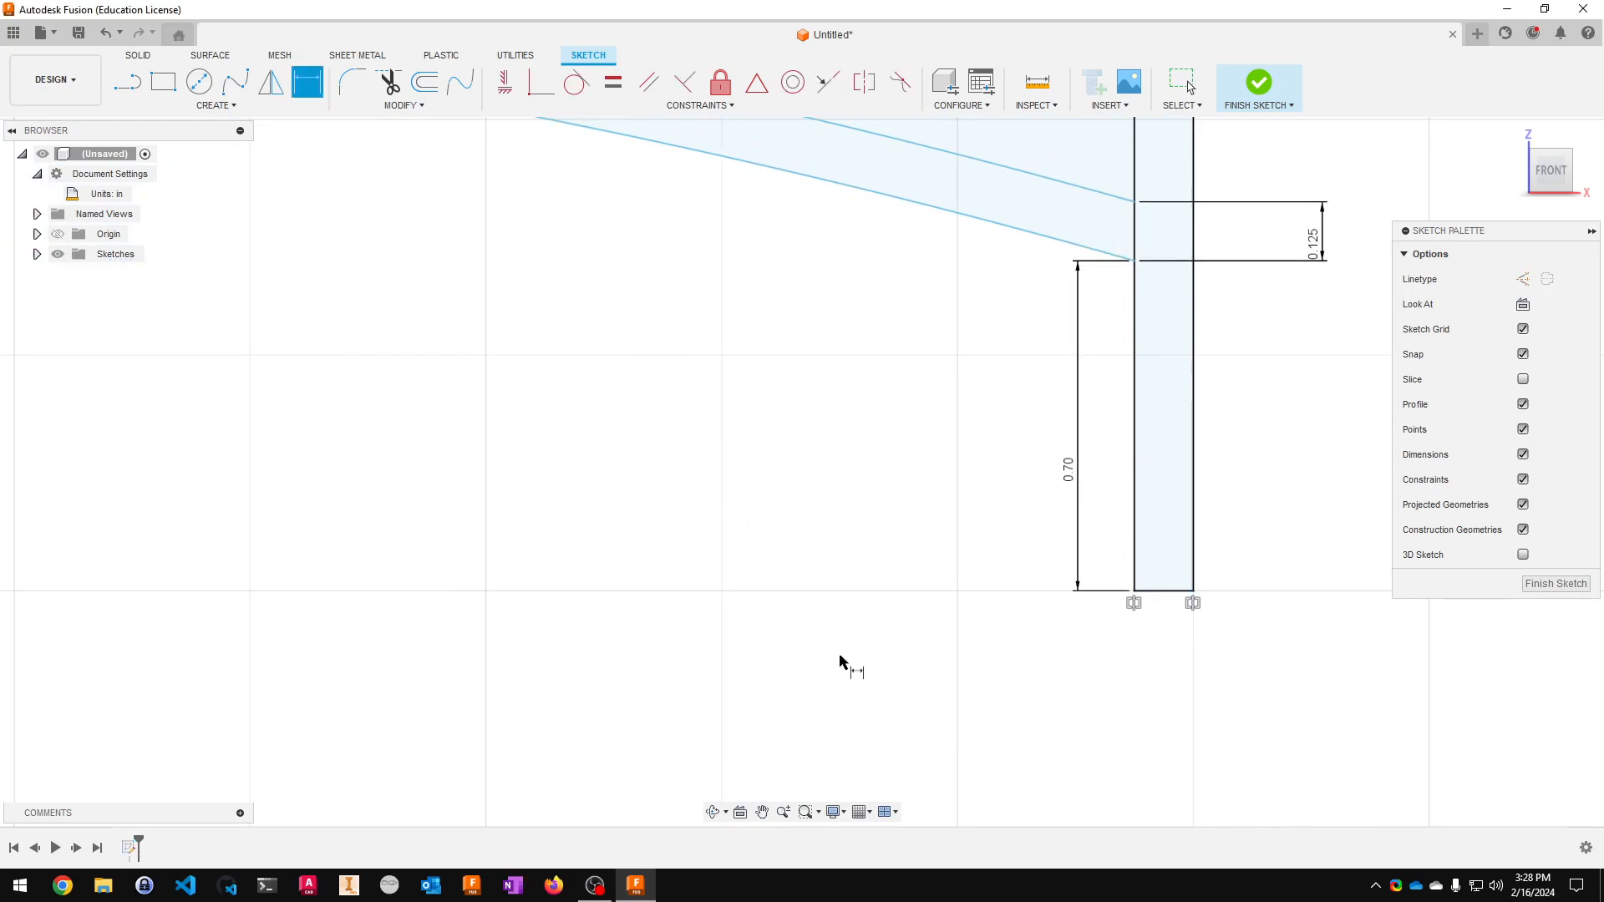
{"action": "scroll", "coordinate": [919, 601], "scroll_direction": "down", "scroll_amount": 5}
{"action": "key", "text": "Escape"}
- Reposition the 0.70 in height dimension to the outer side of the right leg
{"action": "left_click_drag", "start_coordinate": [958, 549], "coordinate": [1066, 454]}
{"action": "middle_click_drag", "start_coordinate": [1006, 546], "coordinate": [1407, 487]}
{"action": "scroll", "coordinate": [952, 548], "scroll_direction": "down", "scroll_amount": 4}
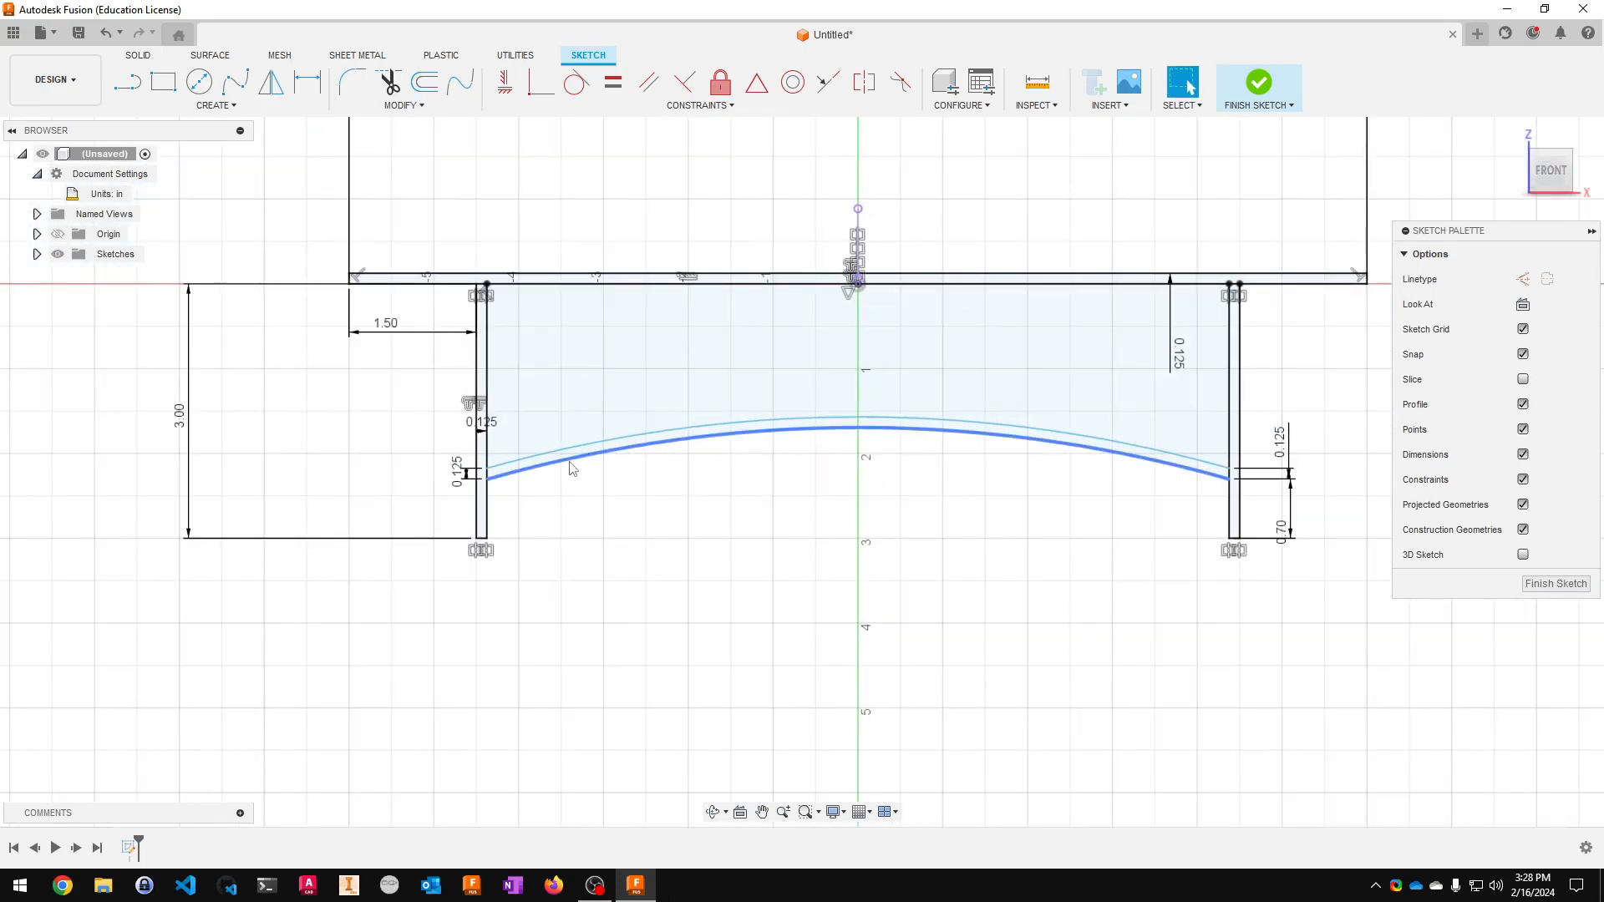
- Test the brace's left endpoints for movement and reshape the lower arc to a radius of about 12.9 in
{"action": "left_click_drag", "start_coordinate": [569, 458], "coordinate": [580, 420]}
{"action": "mouse_move", "coordinate": [487, 478]}
{"action": "left_mouse_down"}
{"action": "mouse_move", "coordinate": [496, 456]}
{"action": "mouse_move", "coordinate": [510, 511]}
{"action": "left_mouse_up"}
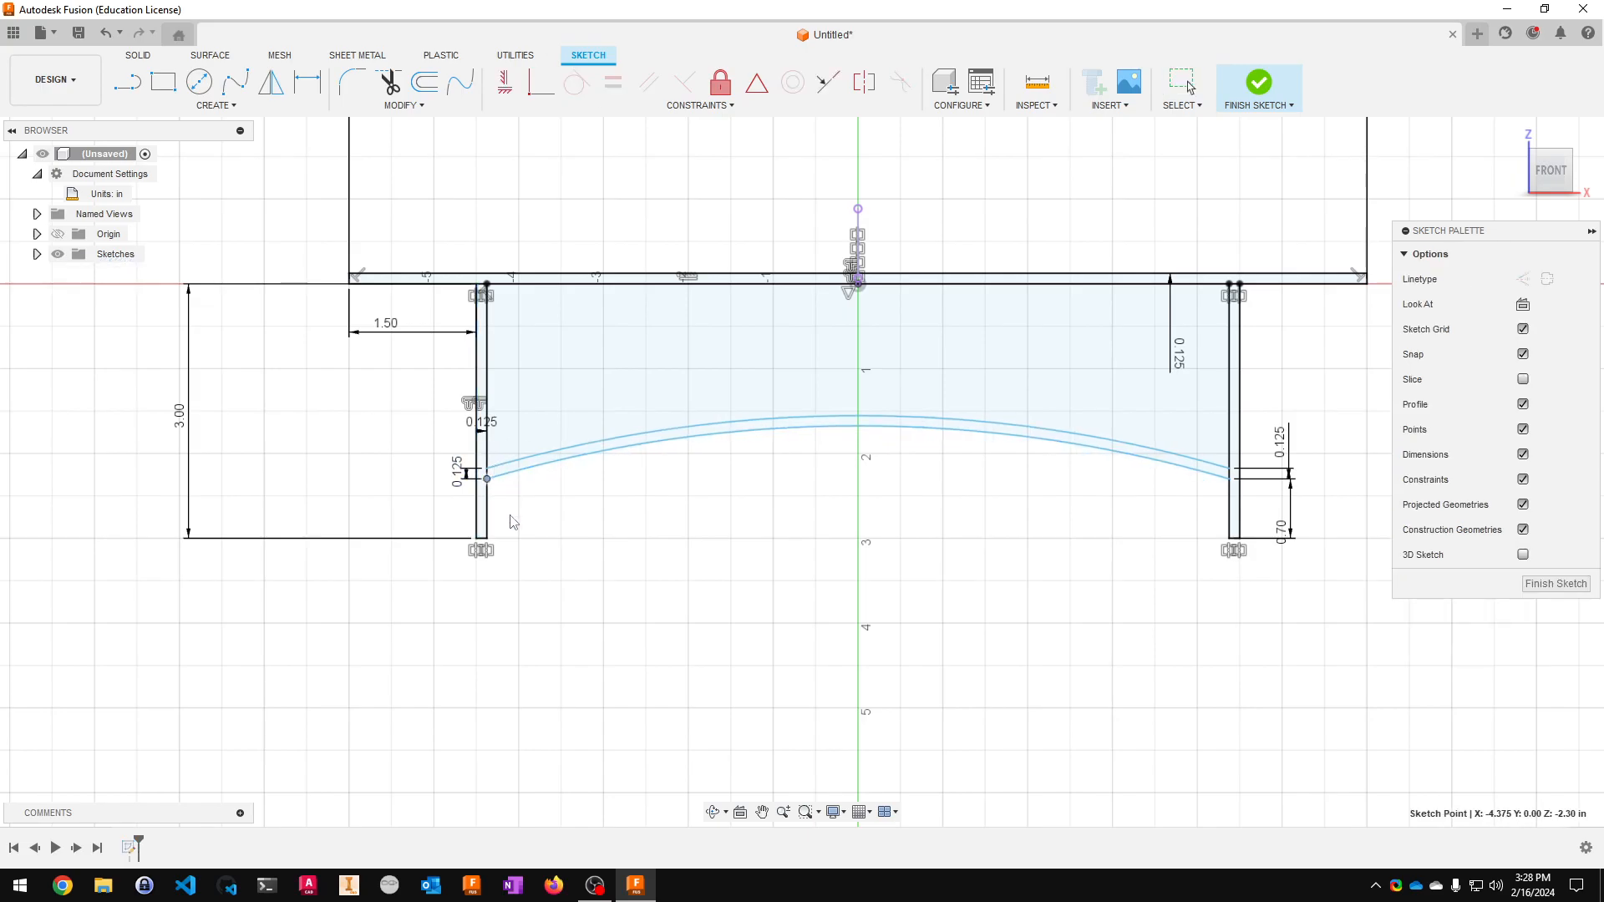
{"action": "scroll", "coordinate": [500, 511], "scroll_direction": "up", "scroll_amount": 3}
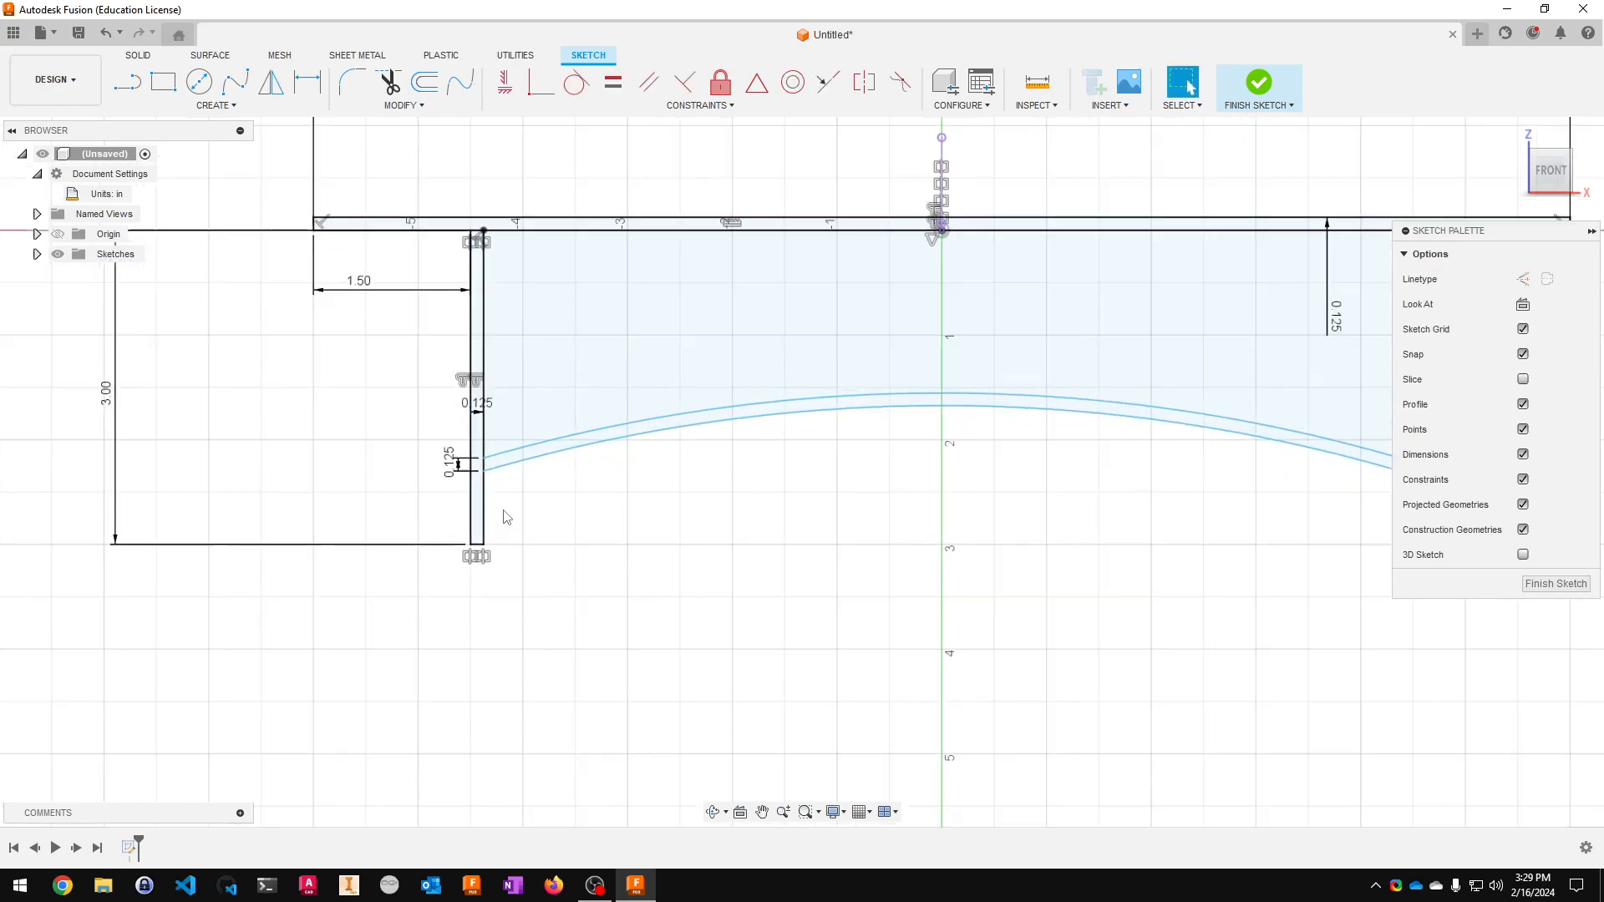
{"action": "left_click_drag", "start_coordinate": [483, 454], "coordinate": [531, 404]}
{"action": "left_click", "coordinate": [877, 457]}
{"action": "scroll", "coordinate": [883, 460], "scroll_direction": "down", "scroll_amount": 2}
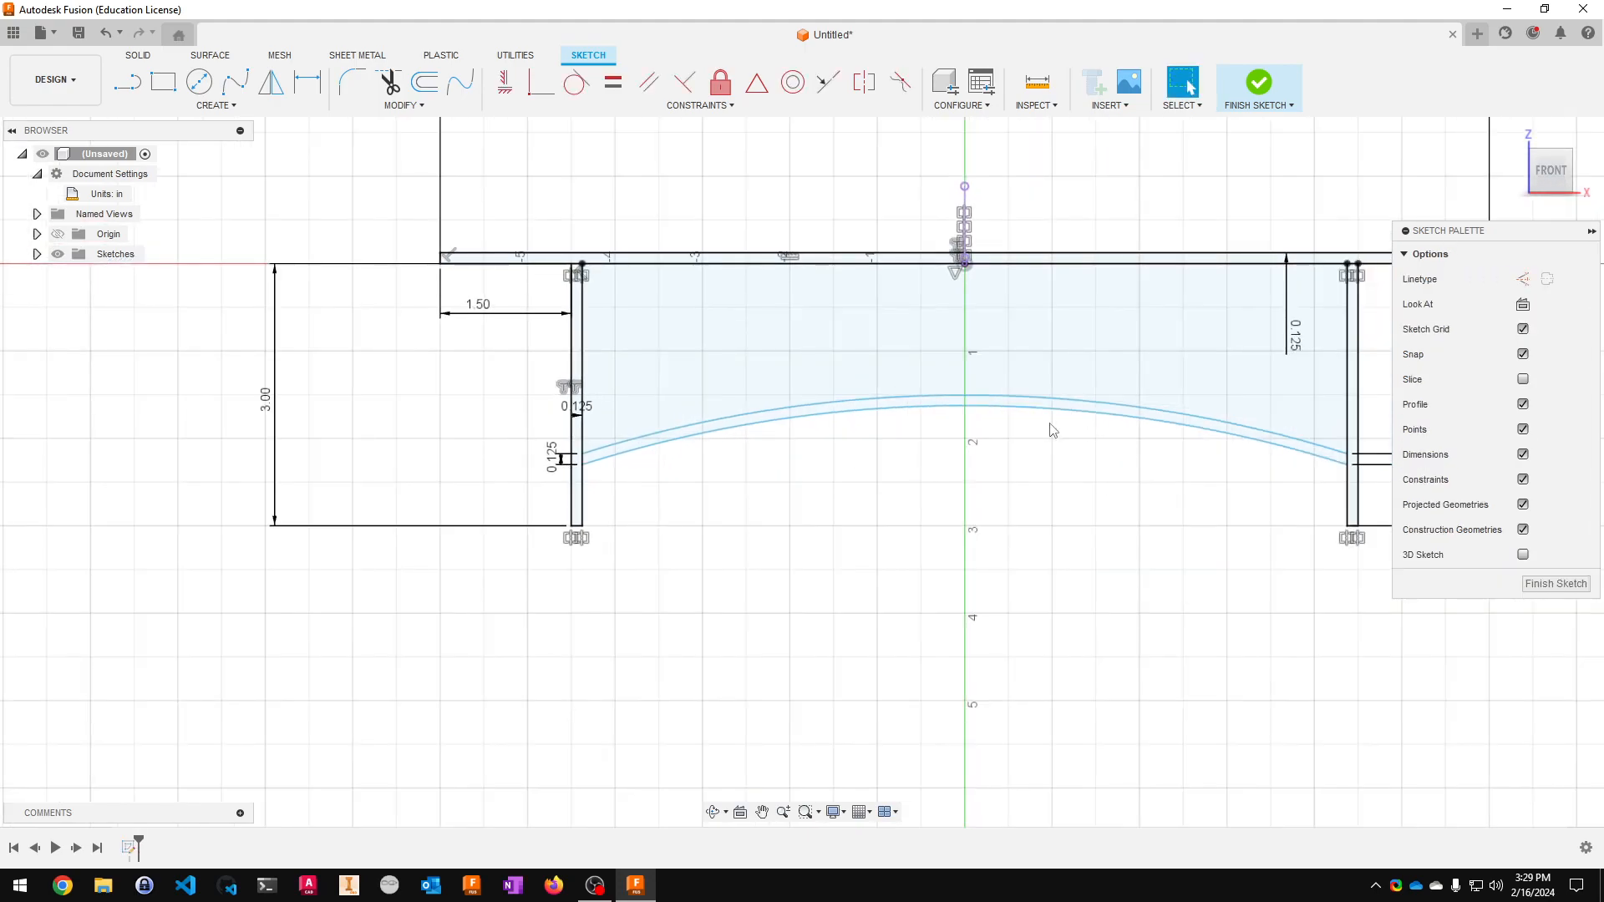
{"action": "left_click_drag", "start_coordinate": [1011, 406], "coordinate": [963, 408]}
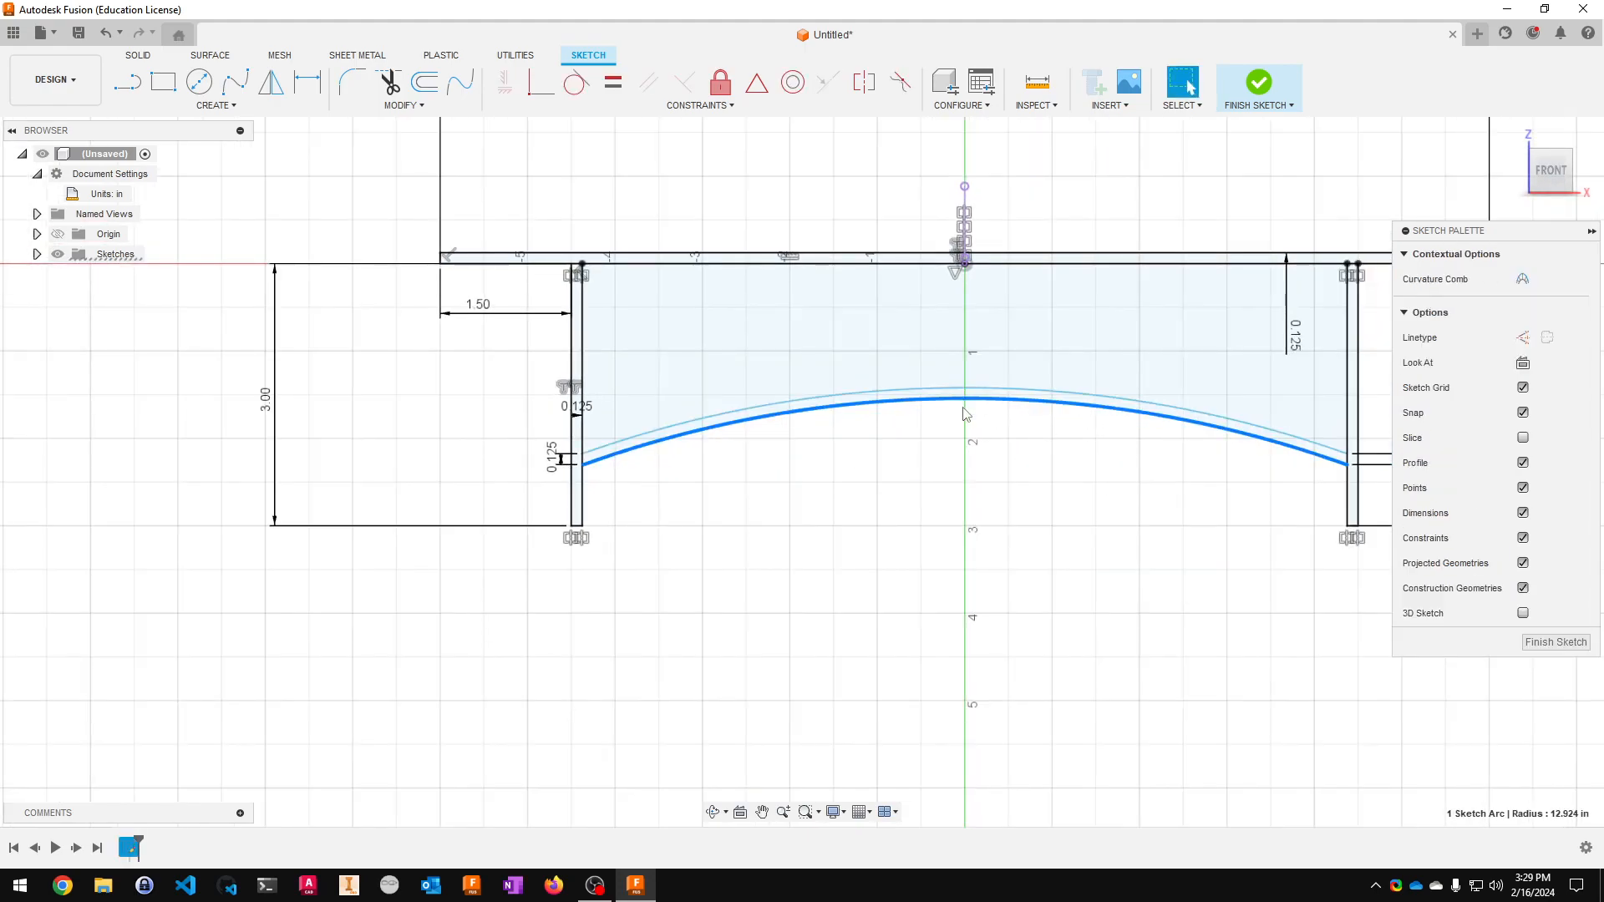
{"action": "left_click", "coordinate": [1002, 444]}
- Try a 12 in radius dimension on the brace's lower arc and delete that dimension
{"action": "left_click", "coordinate": [307, 82]}
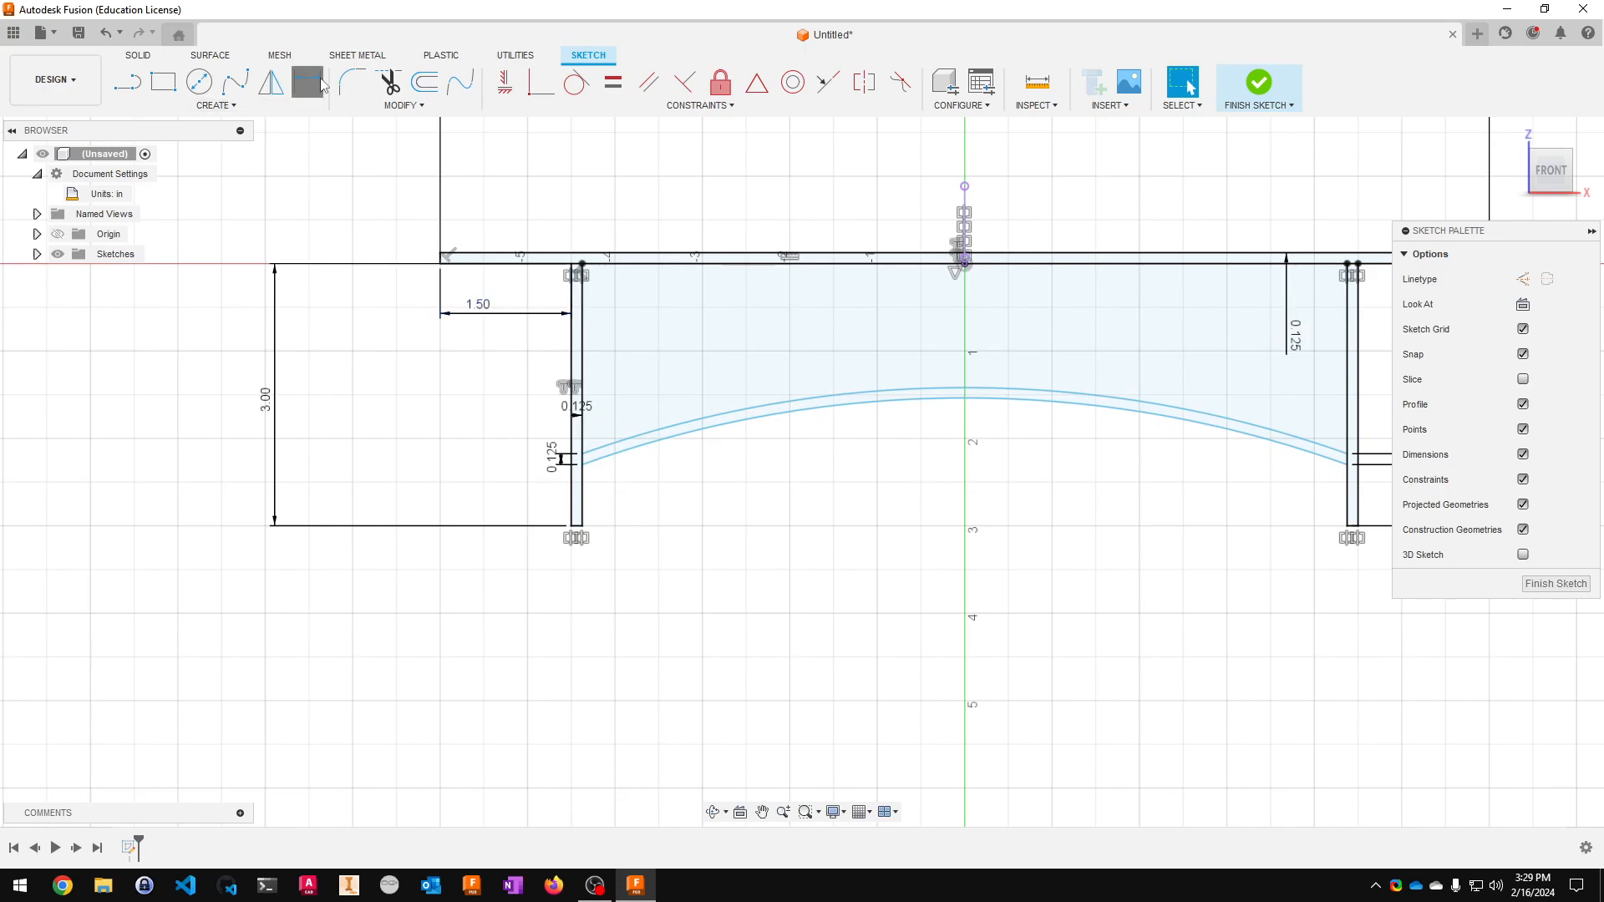
{"action": "left_click", "coordinate": [1048, 406]}
{"action": "left_click", "coordinate": [1032, 528]}
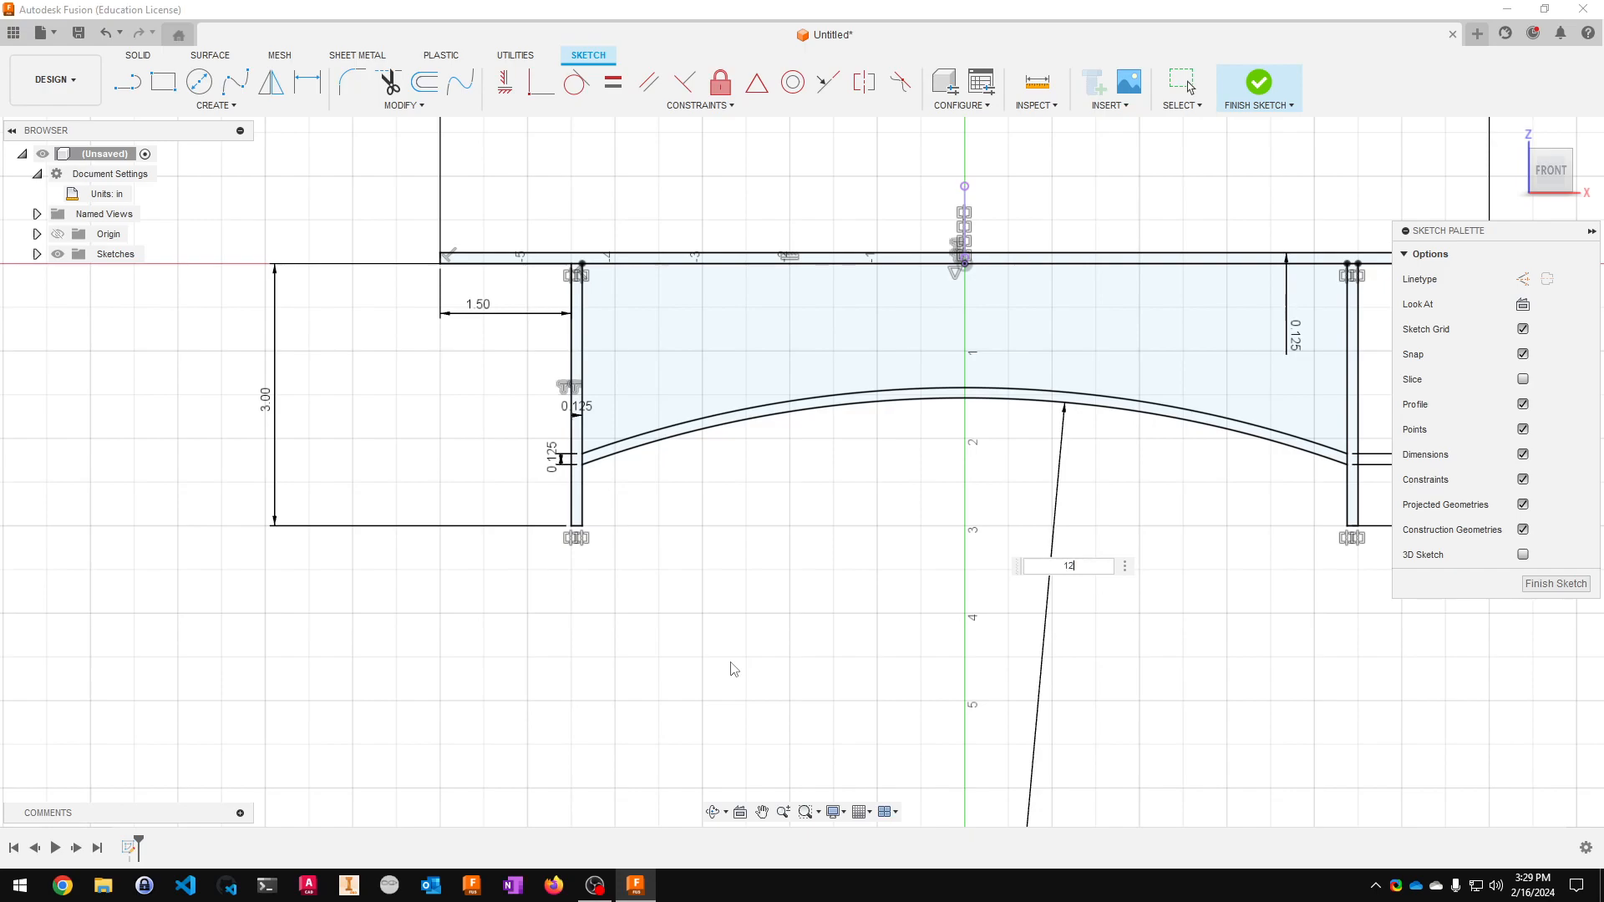
{"action": "key", "text": "Return"}
{"action": "key", "text": "Escape"}
{"action": "scroll", "coordinate": [869, 586], "scroll_direction": "down", "scroll_amount": 2}
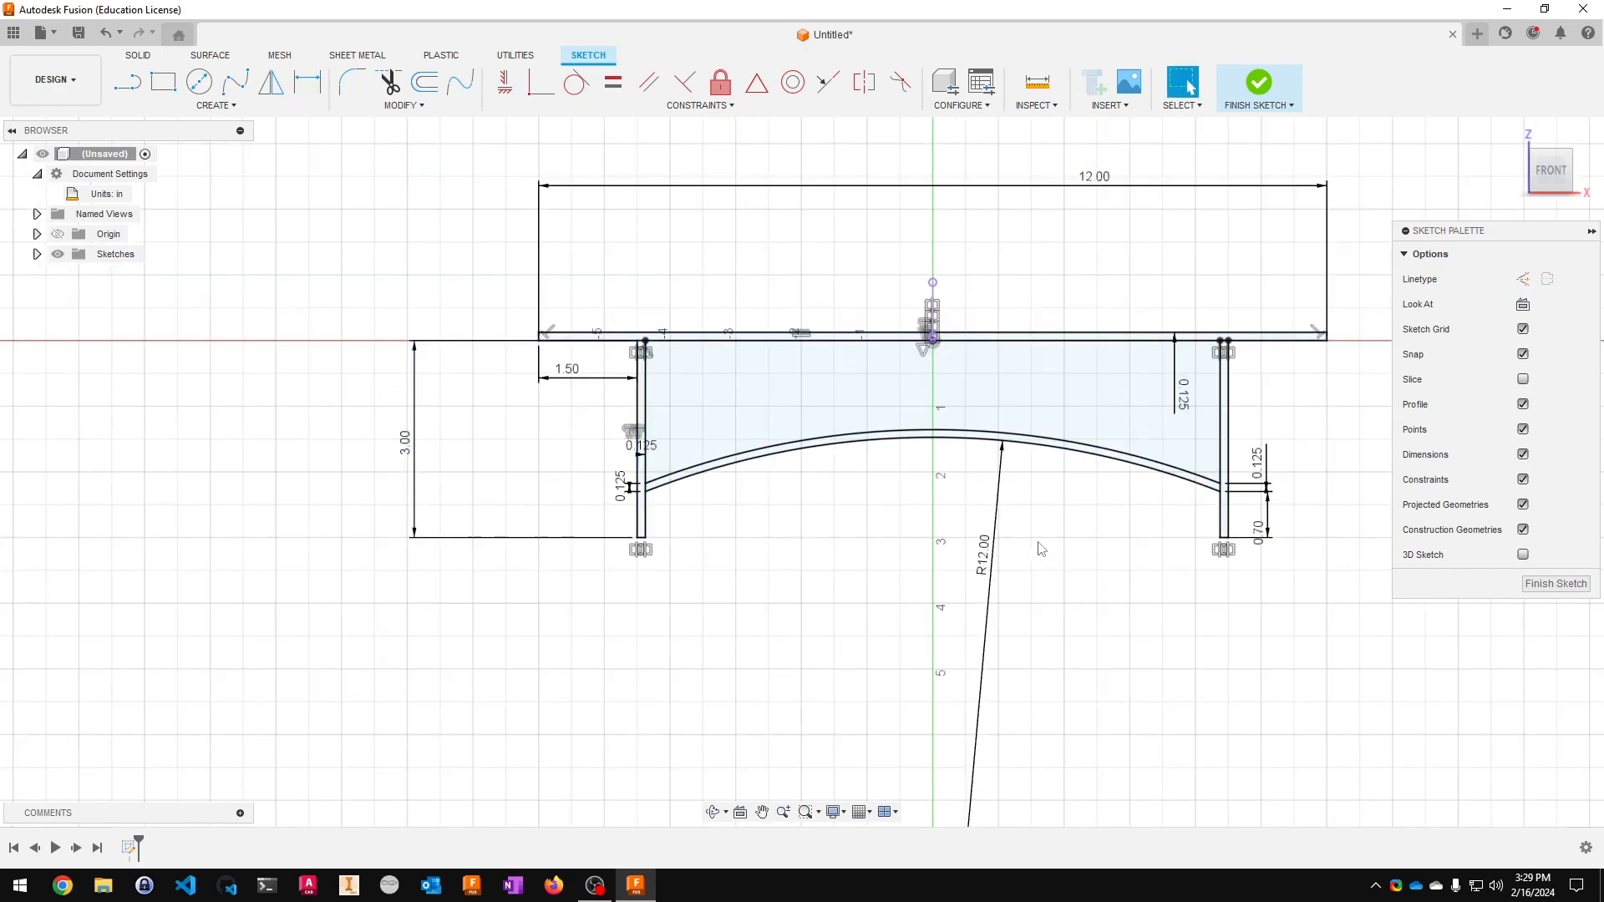
{"action": "left_click_drag", "start_coordinate": [994, 561], "coordinate": [1019, 608]}
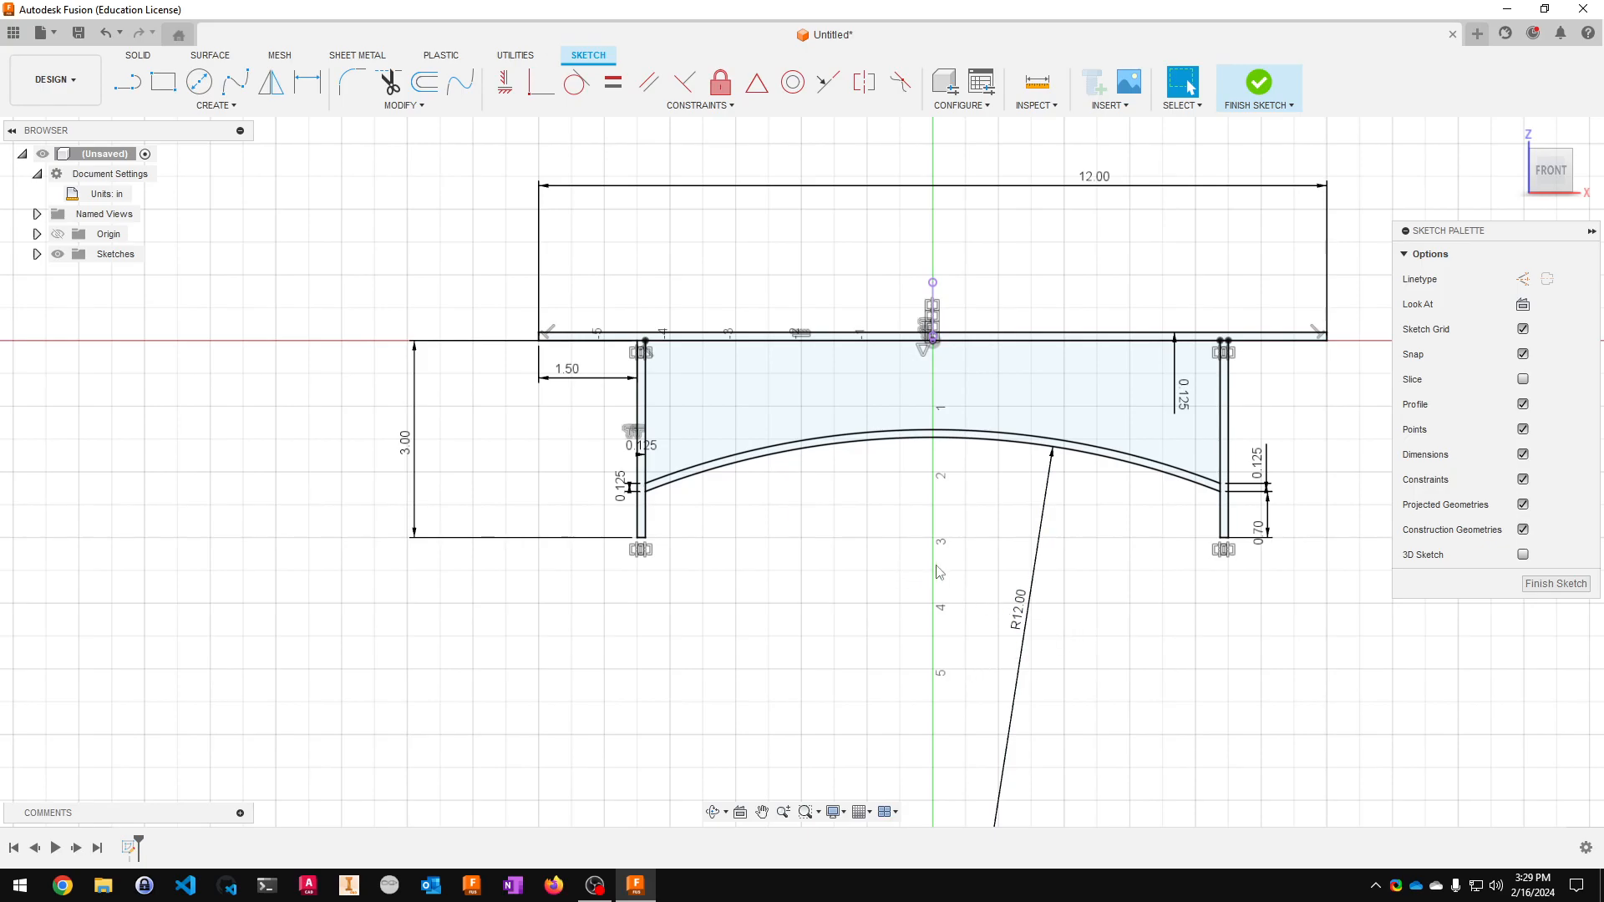
{"action": "left_click", "coordinate": [1034, 619]}
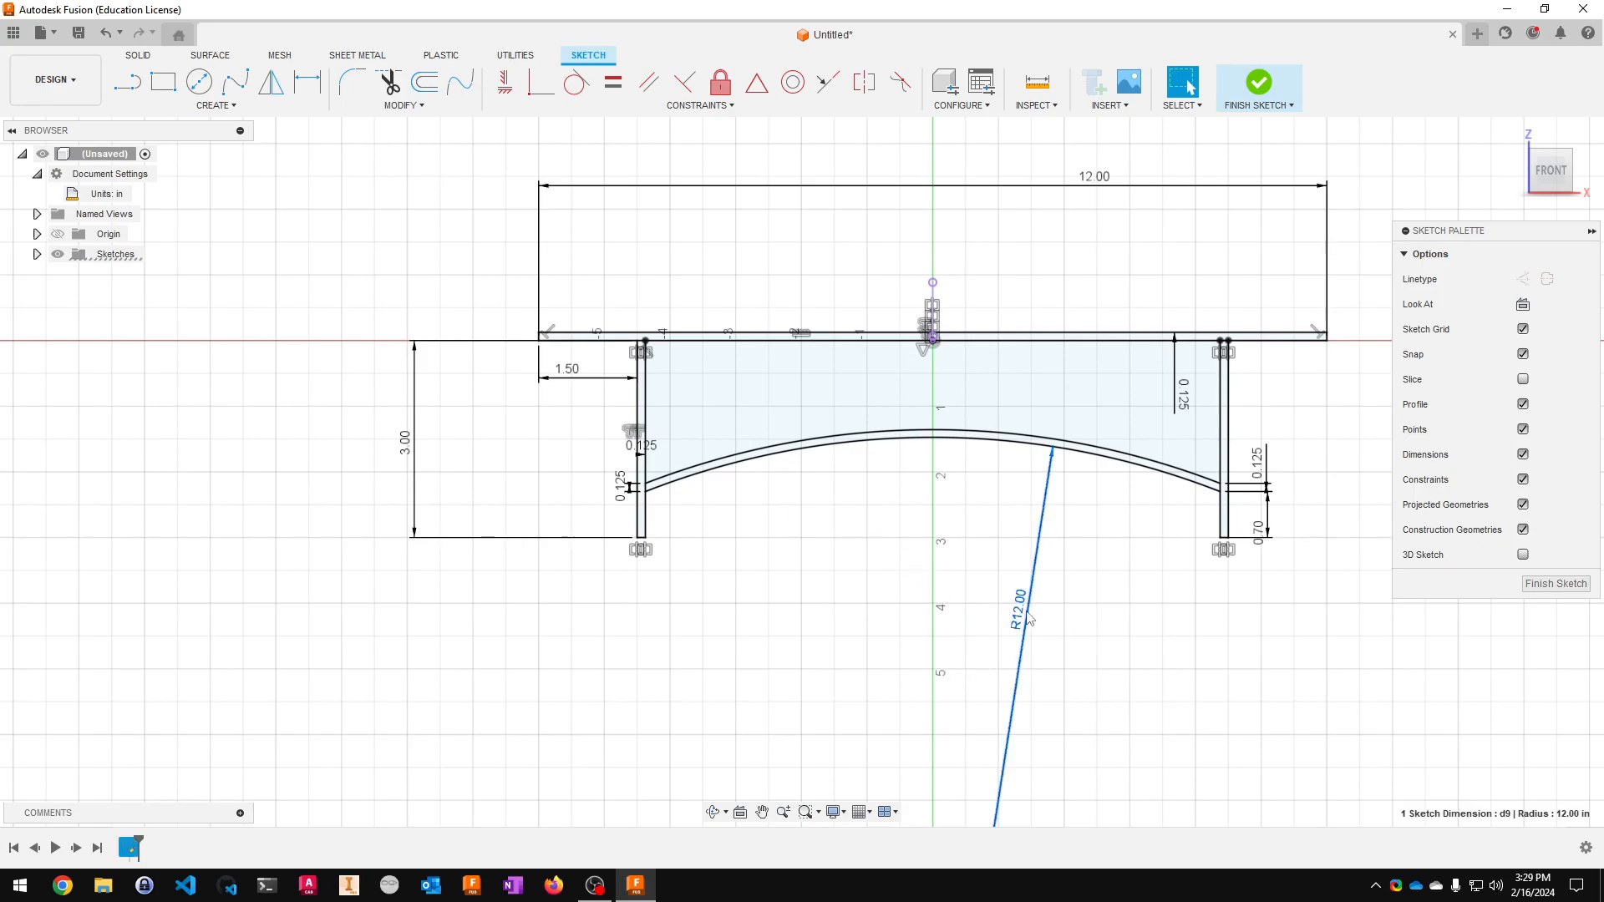
{"action": "key", "text": "Delete"}
- Reshape the brace's upper arc to a radius of about 6.86 in, peaking about 0.6 in below the strip
{"action": "left_click", "coordinate": [960, 431]}
{"action": "left_click_drag", "start_coordinate": [963, 380], "coordinate": [827, 32]}
{"action": "left_click_drag", "start_coordinate": [568, 75], "coordinate": [1140, 109]}
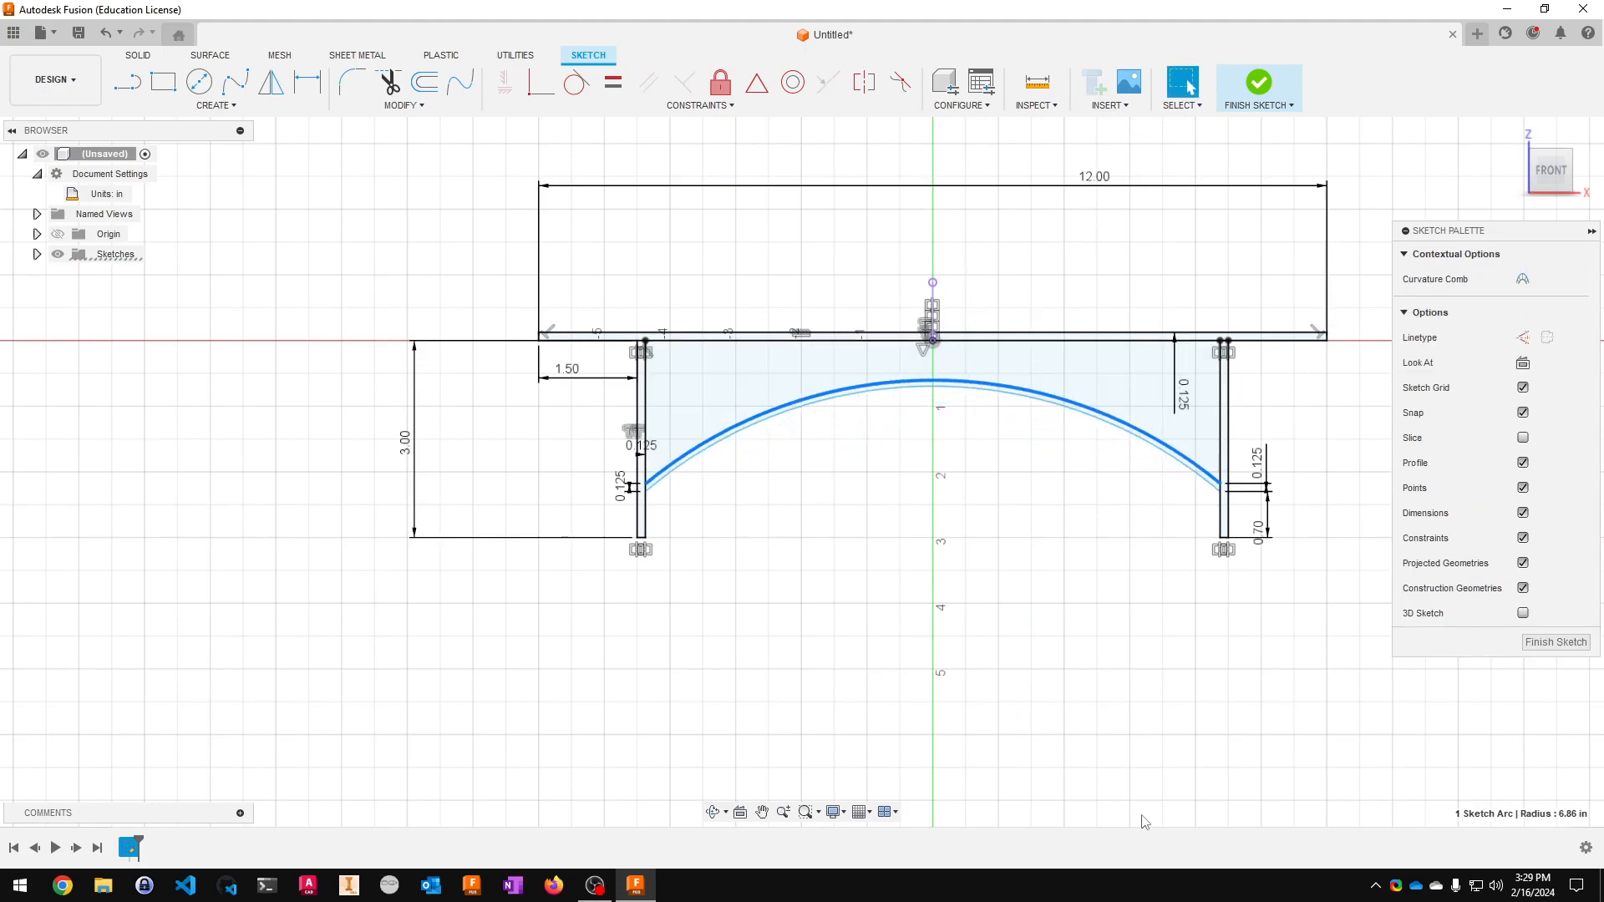
{"action": "left_click", "coordinate": [925, 574]}
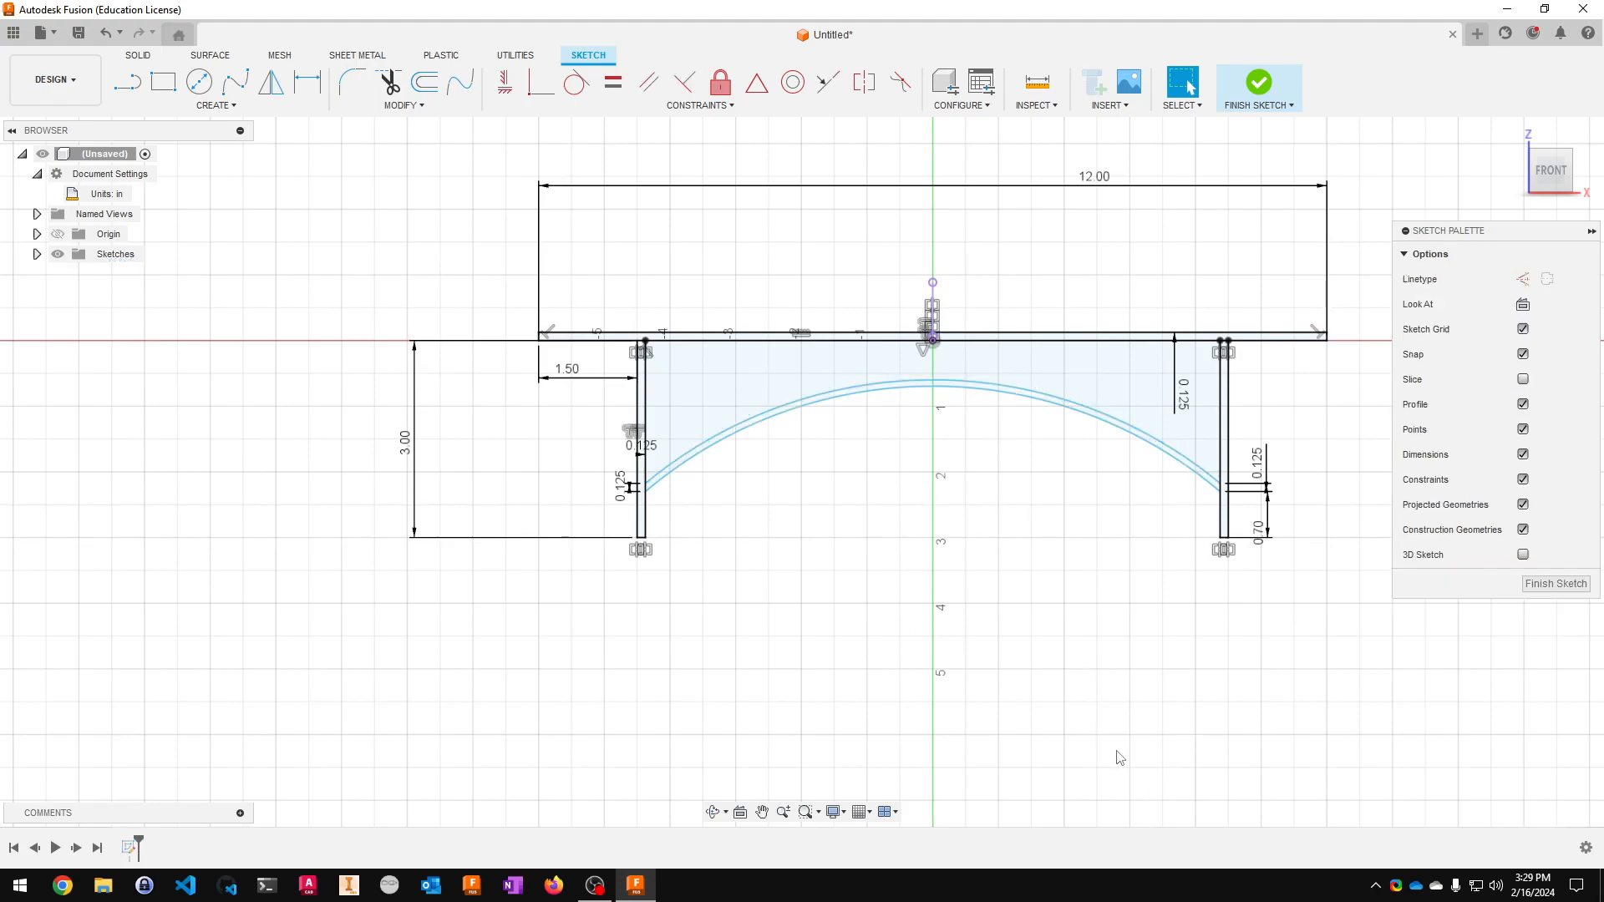
- Undo the last arc reshape and dimension the brace's lower arc to a 12 in radius
{"action": "key", "text": "ctrl+z"}
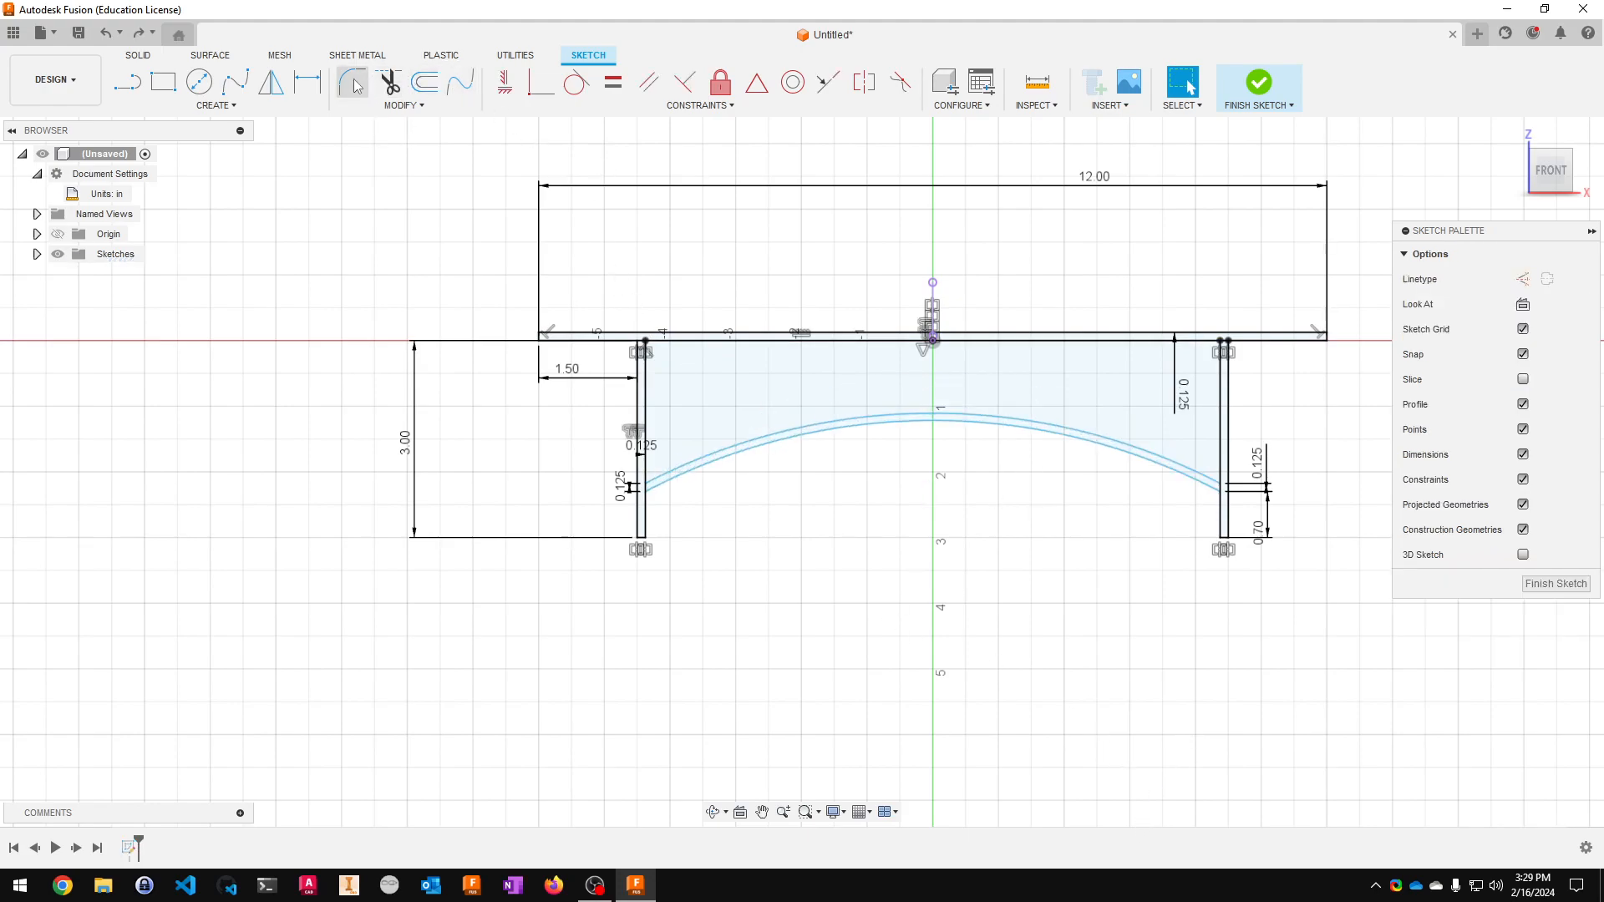
{"action": "left_click", "coordinate": [307, 81]}
{"action": "left_click", "coordinate": [1012, 434]}
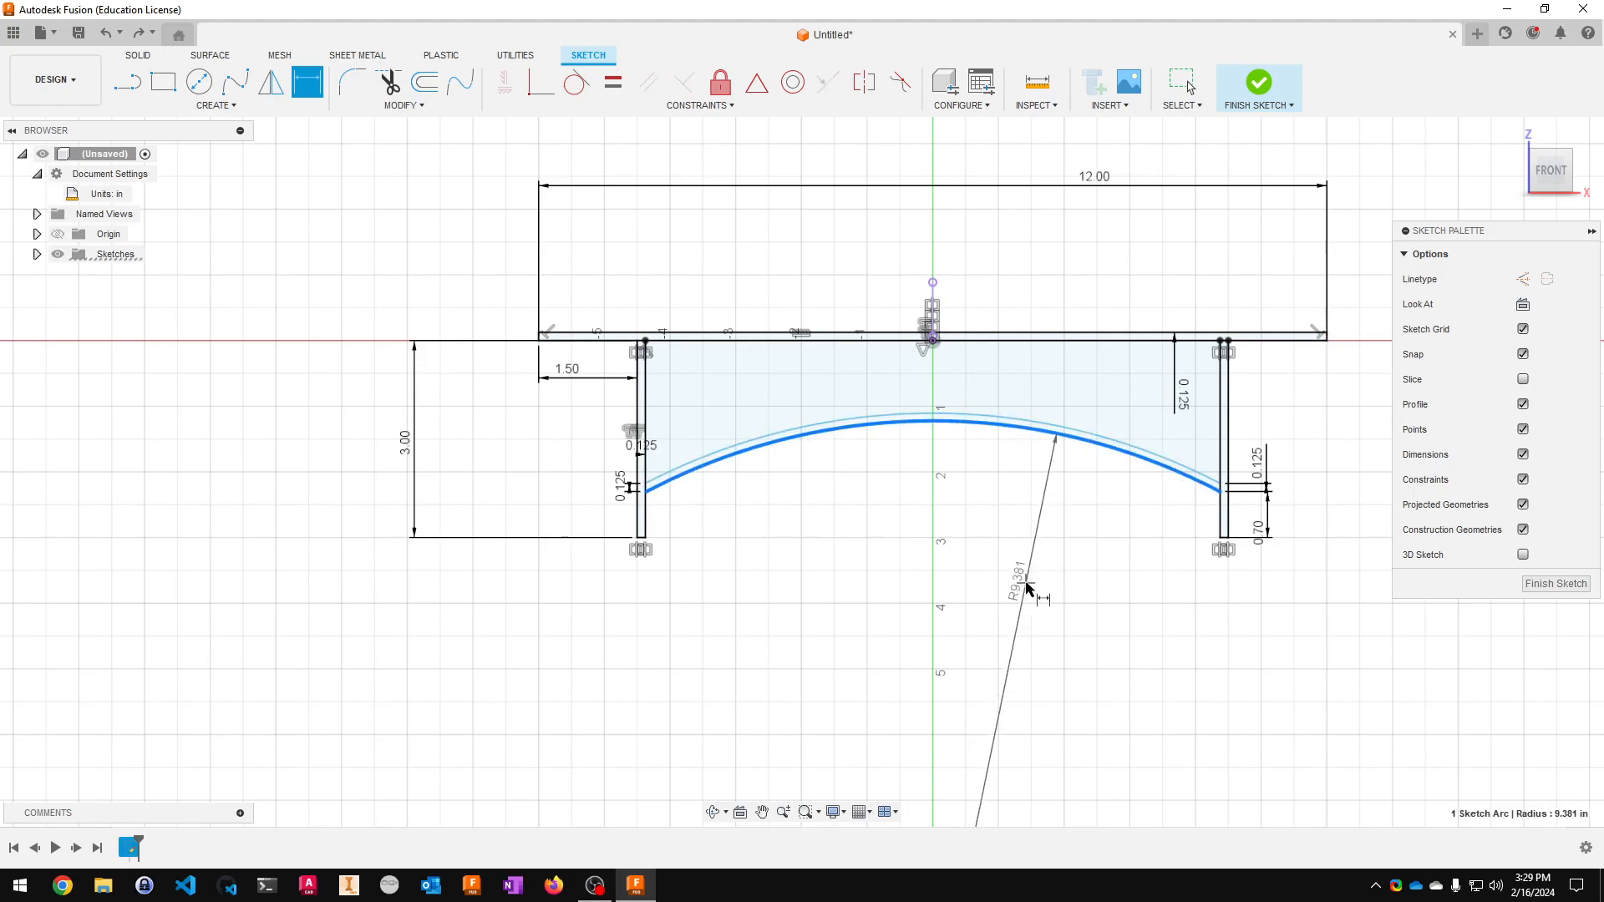
{"action": "left_click", "coordinate": [1005, 576]}
{"action": "type", "text": "12"}
{"action": "key", "text": "Return"}
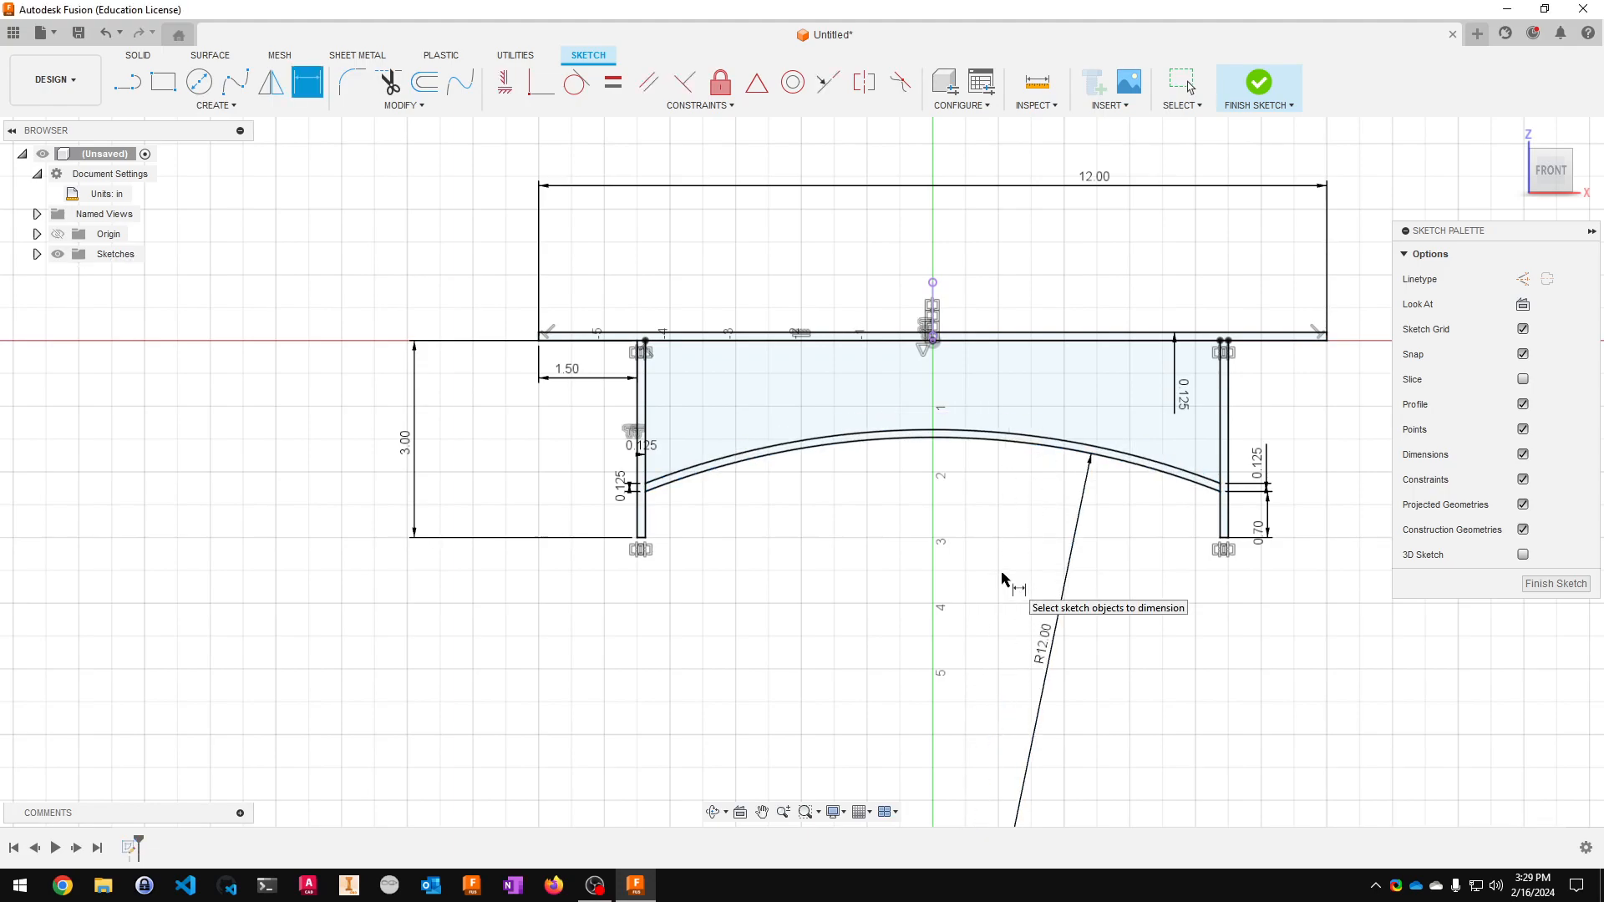
{"action": "key", "text": "Escape"}
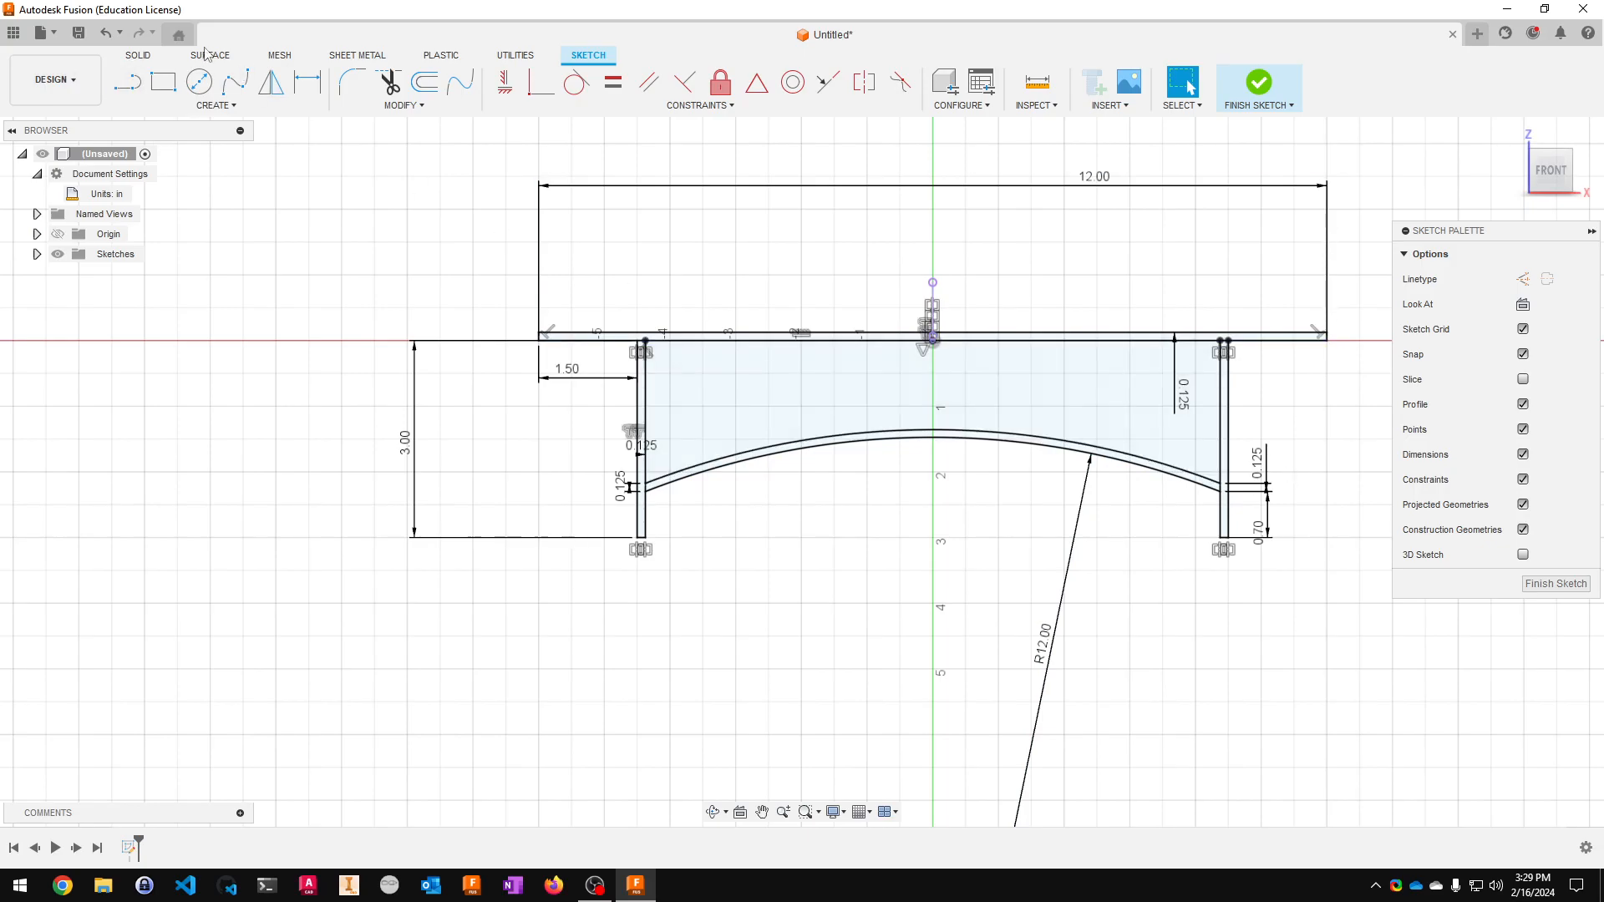
- Draw a vertical line from the origin to the peak of the brace's upper arc and make it construction geometry
{"action": "left_click", "coordinate": [127, 82]}
{"action": "scroll", "coordinate": [1013, 390], "scroll_direction": "up", "scroll_amount": 3}
{"action": "left_click", "coordinate": [878, 307]}
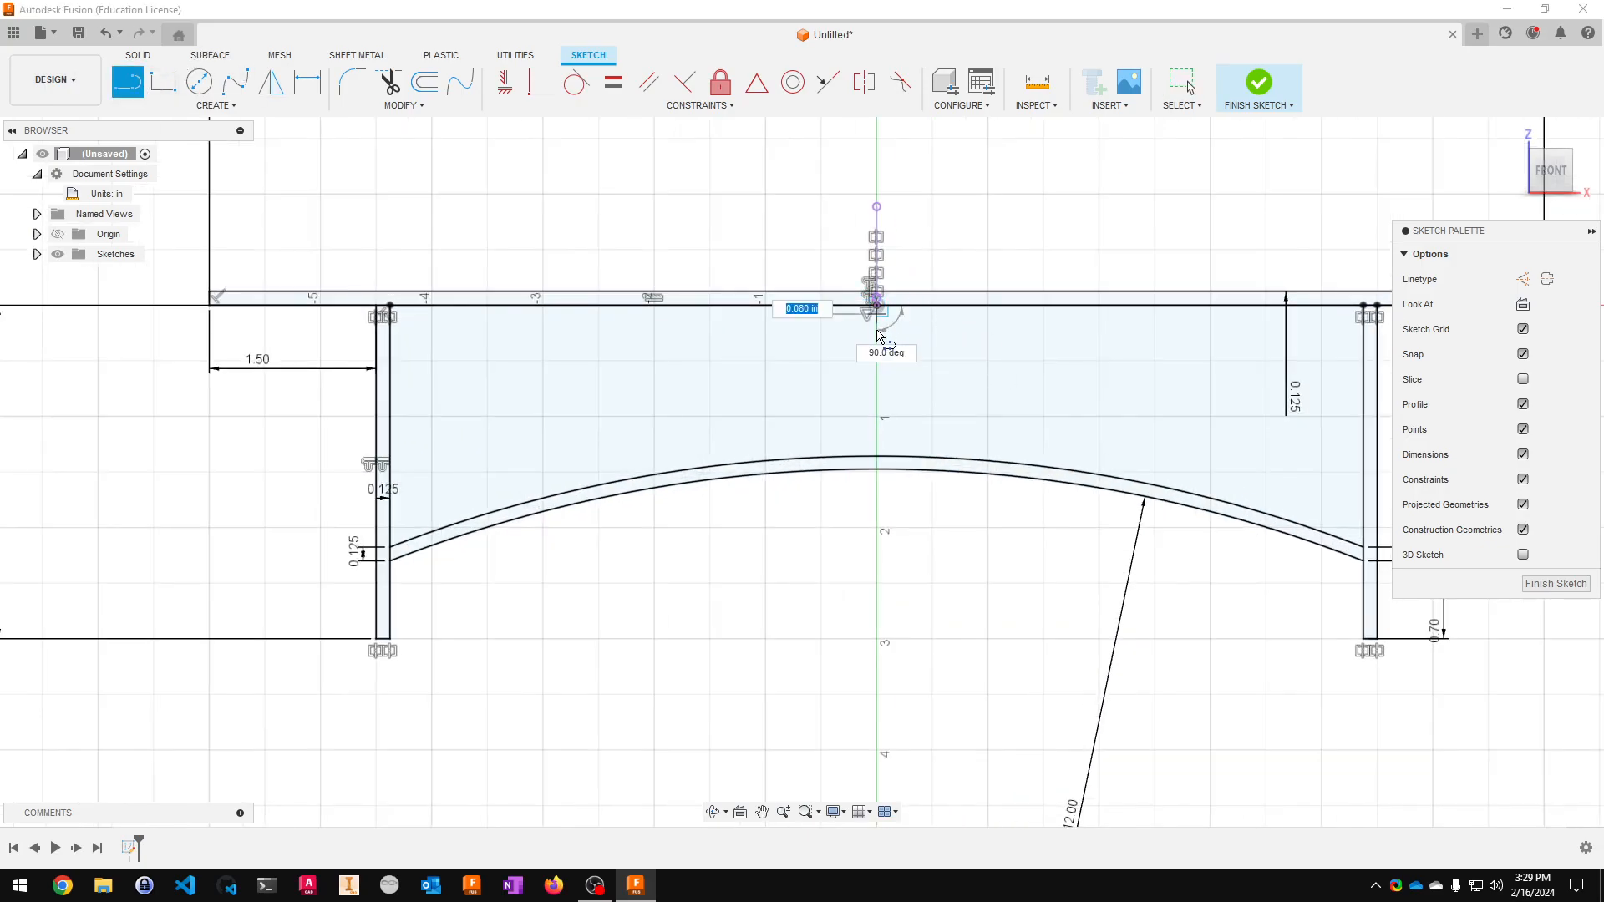
{"action": "double_click", "coordinate": [876, 457]}
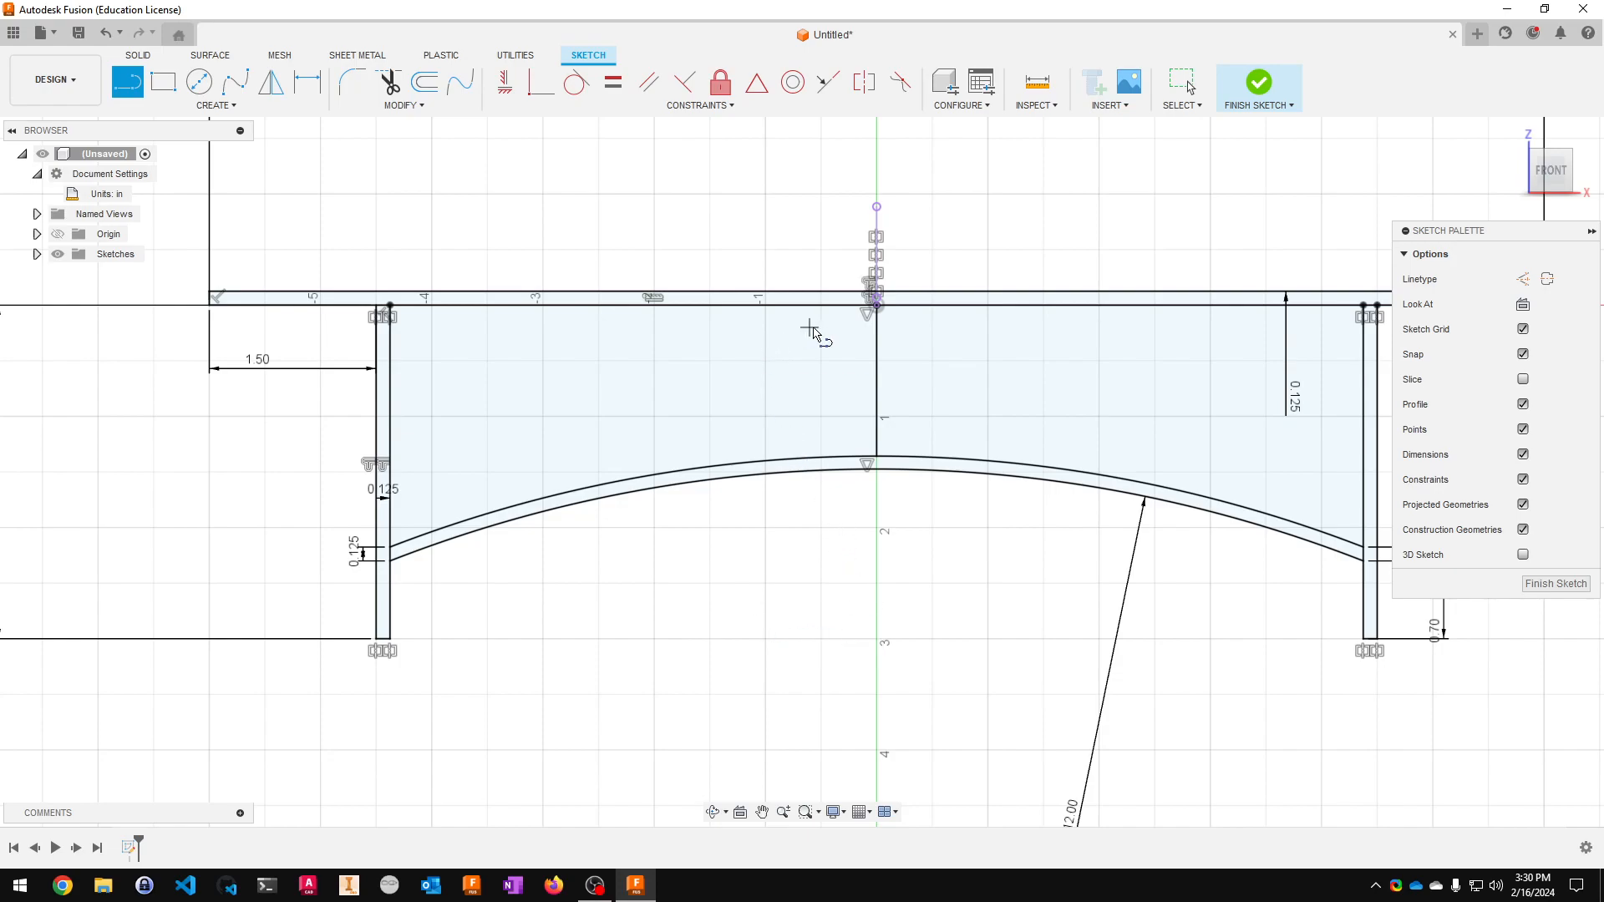
{"action": "key", "text": "Escape"}
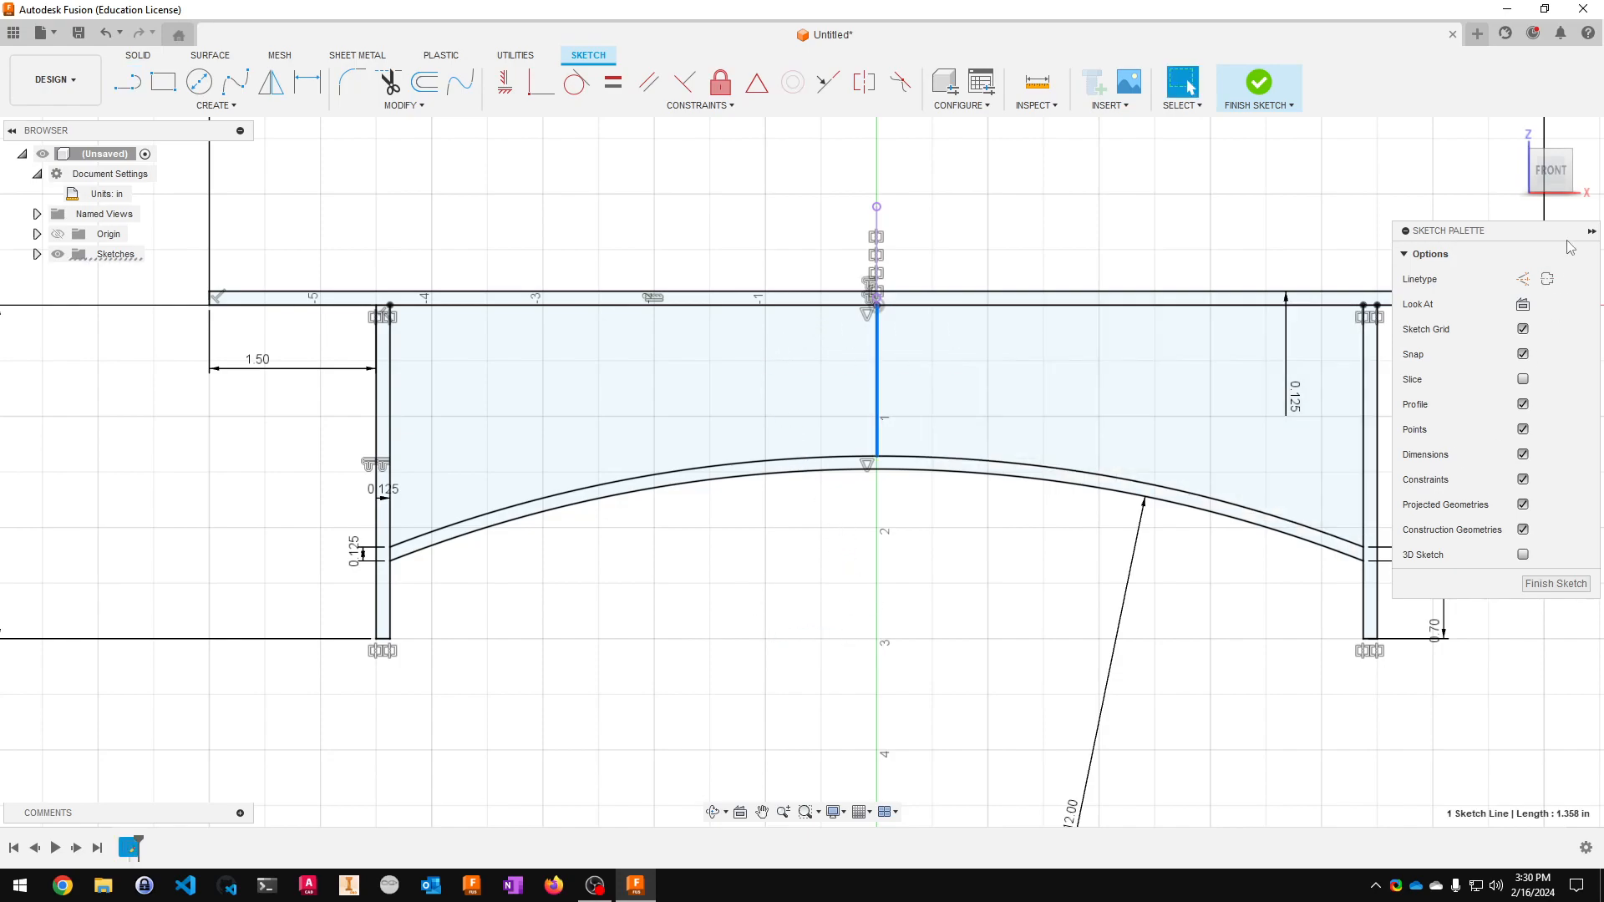
{"action": "left_click", "coordinate": [1520, 279]}
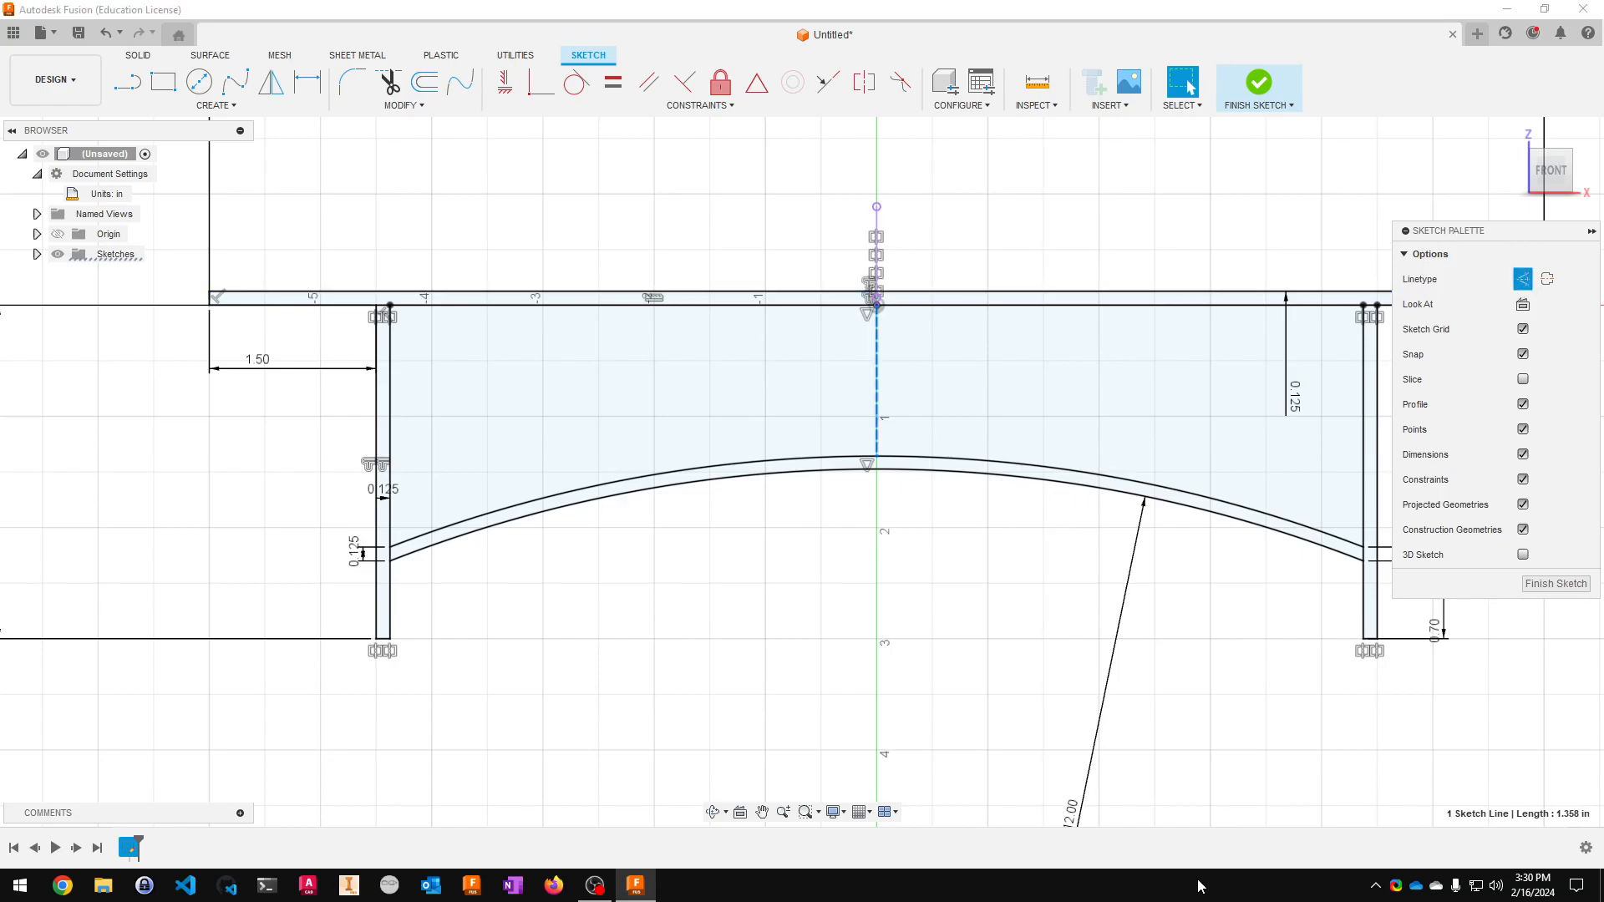
- Draw two vertical lines from the strip's lower edge to the brace's upper arc, one on each side of the construction centreline
{"action": "scroll", "coordinate": [915, 464], "scroll_direction": "up", "scroll_amount": 3}
{"action": "key", "text": "l"}
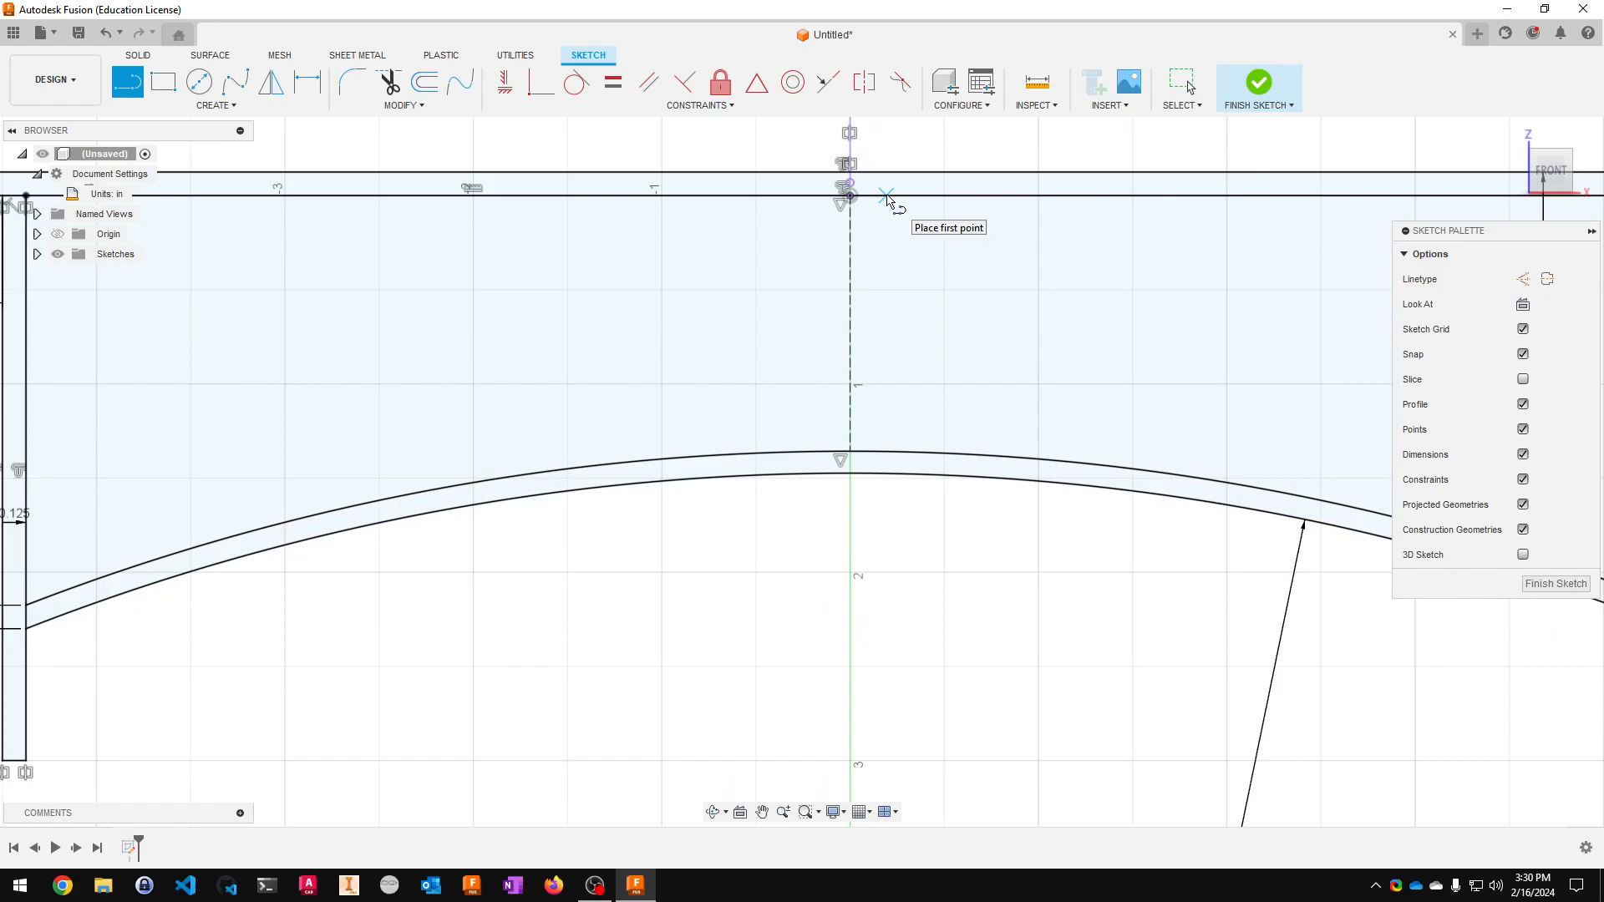
{"action": "left_click", "coordinate": [886, 197]}
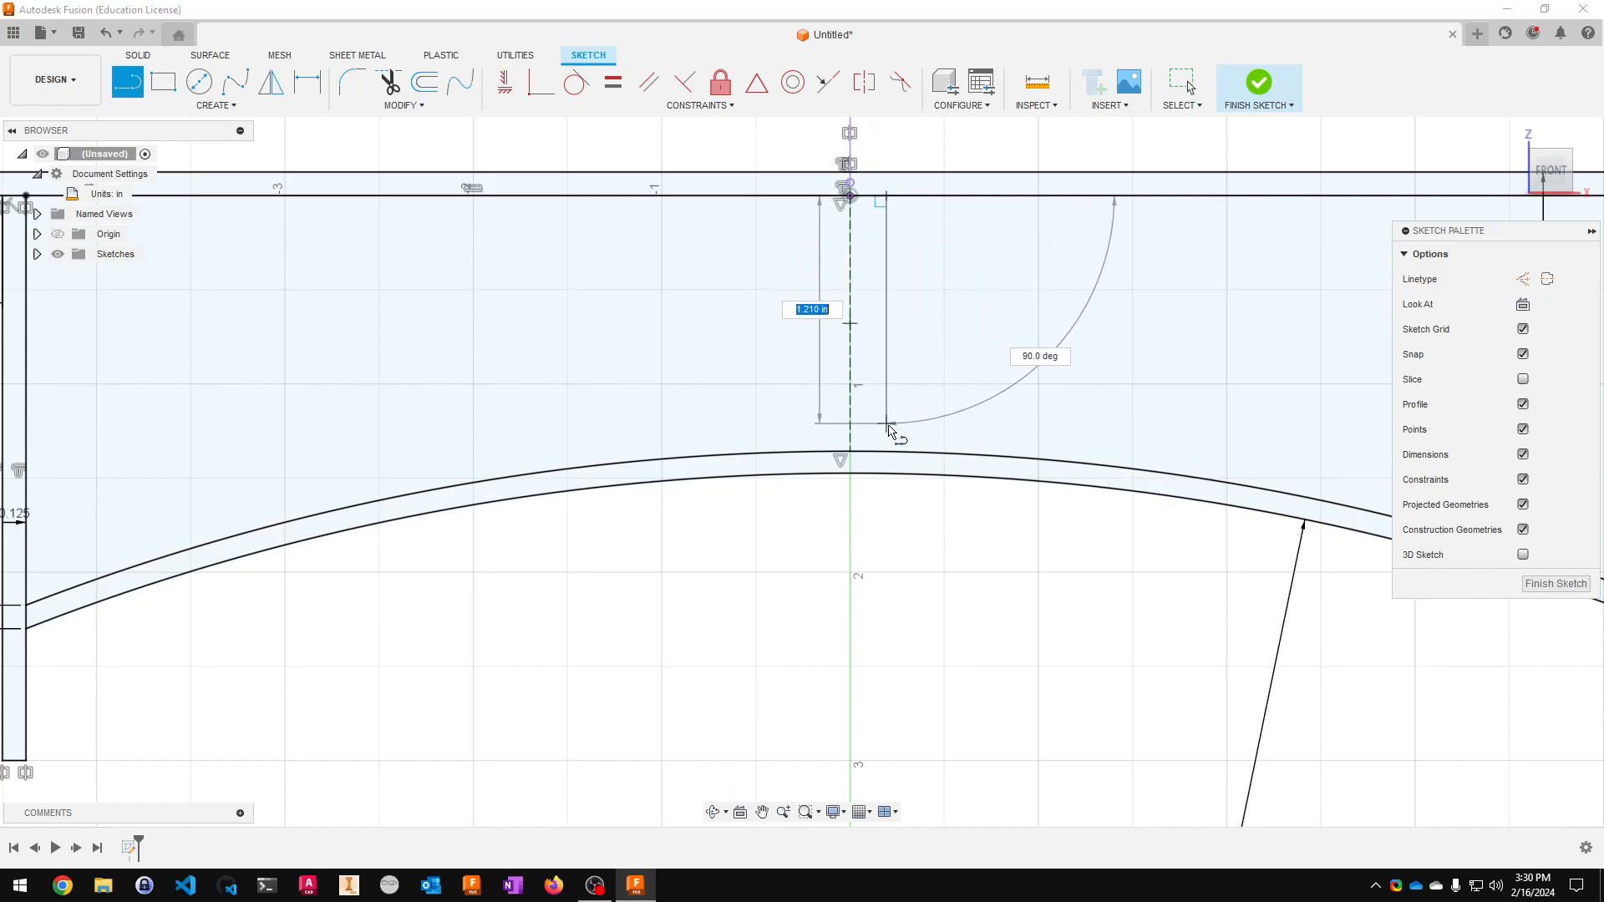
{"action": "double_click", "coordinate": [888, 452]}
{"action": "key", "text": "Escape"}
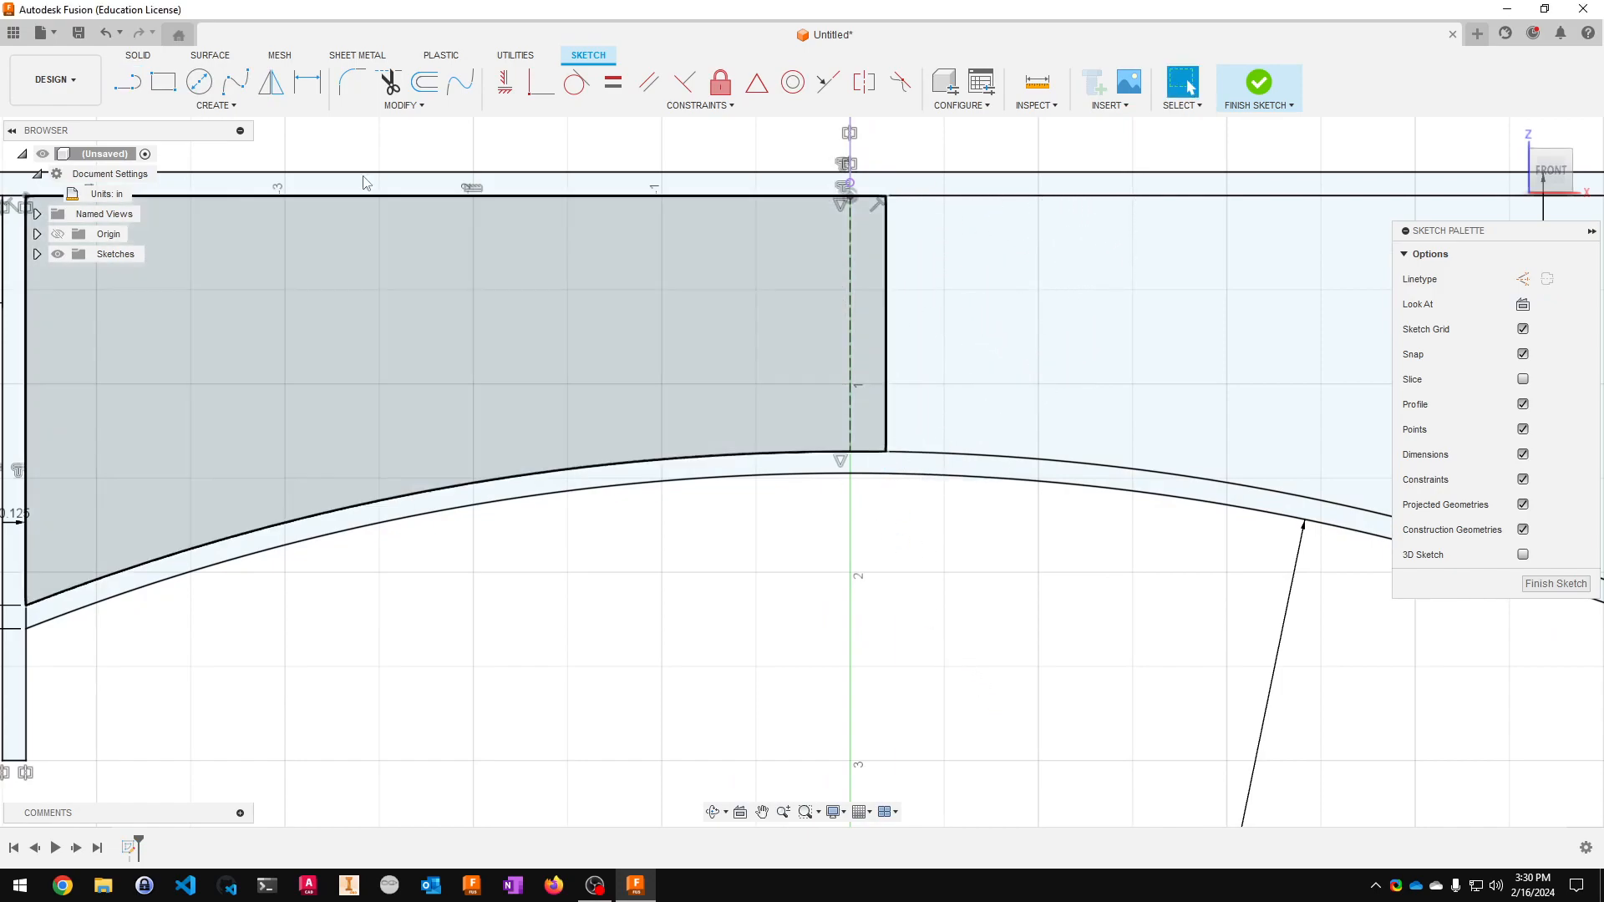
{"action": "left_click", "coordinate": [127, 81]}
{"action": "left_click", "coordinate": [783, 198]}
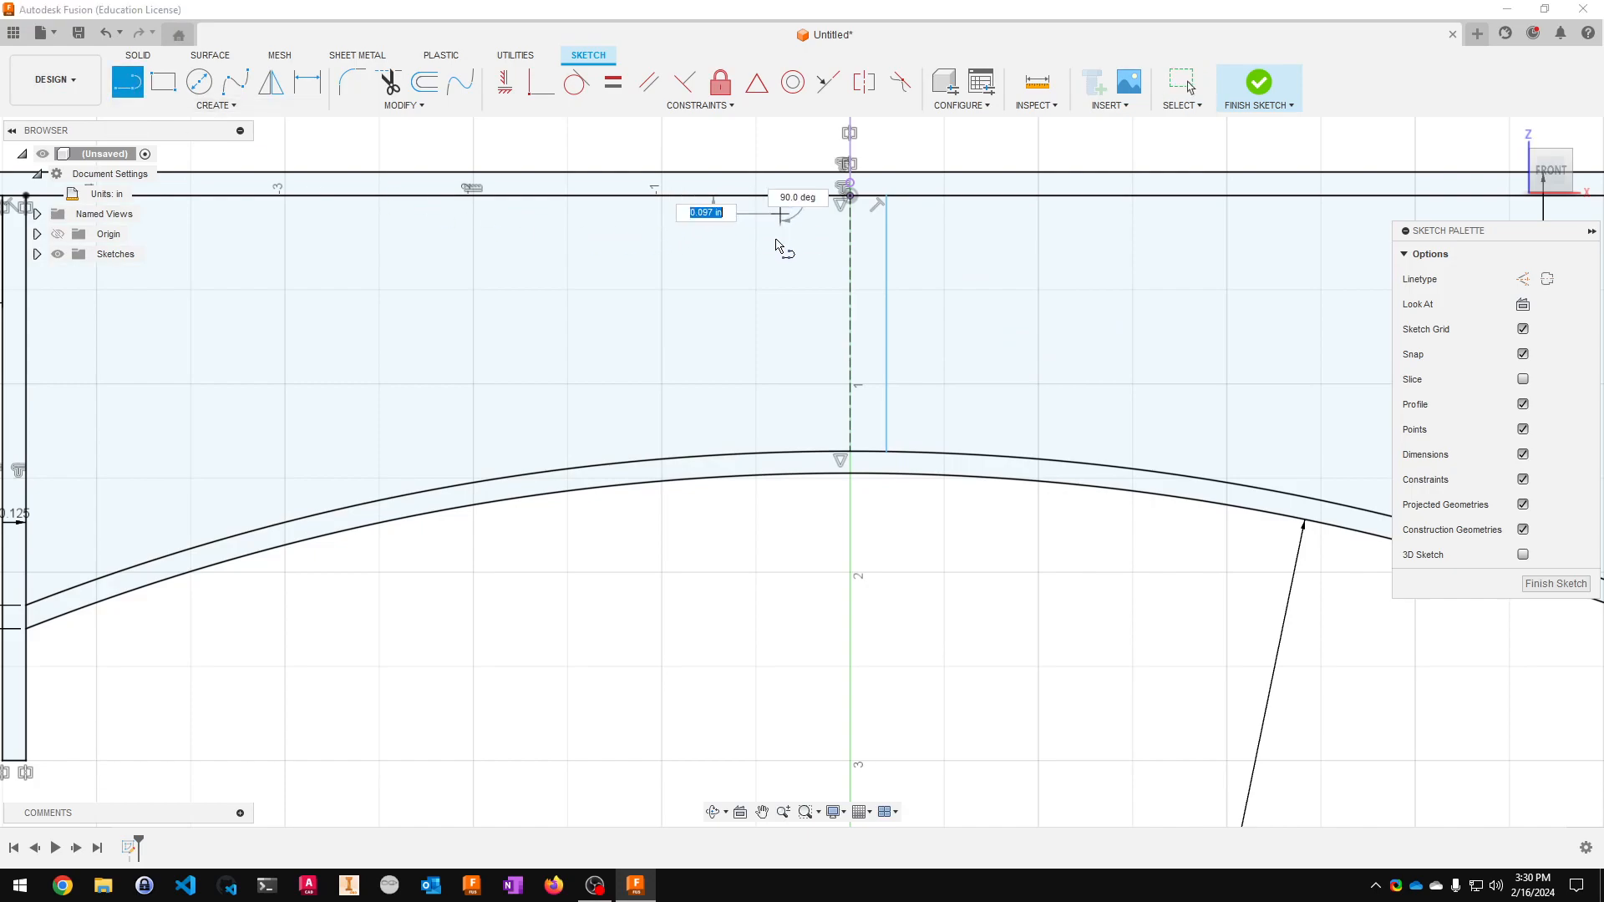
{"action": "double_click", "coordinate": [780, 452]}
{"action": "key", "text": "Escape"}
{"action": "key", "text": "d"}
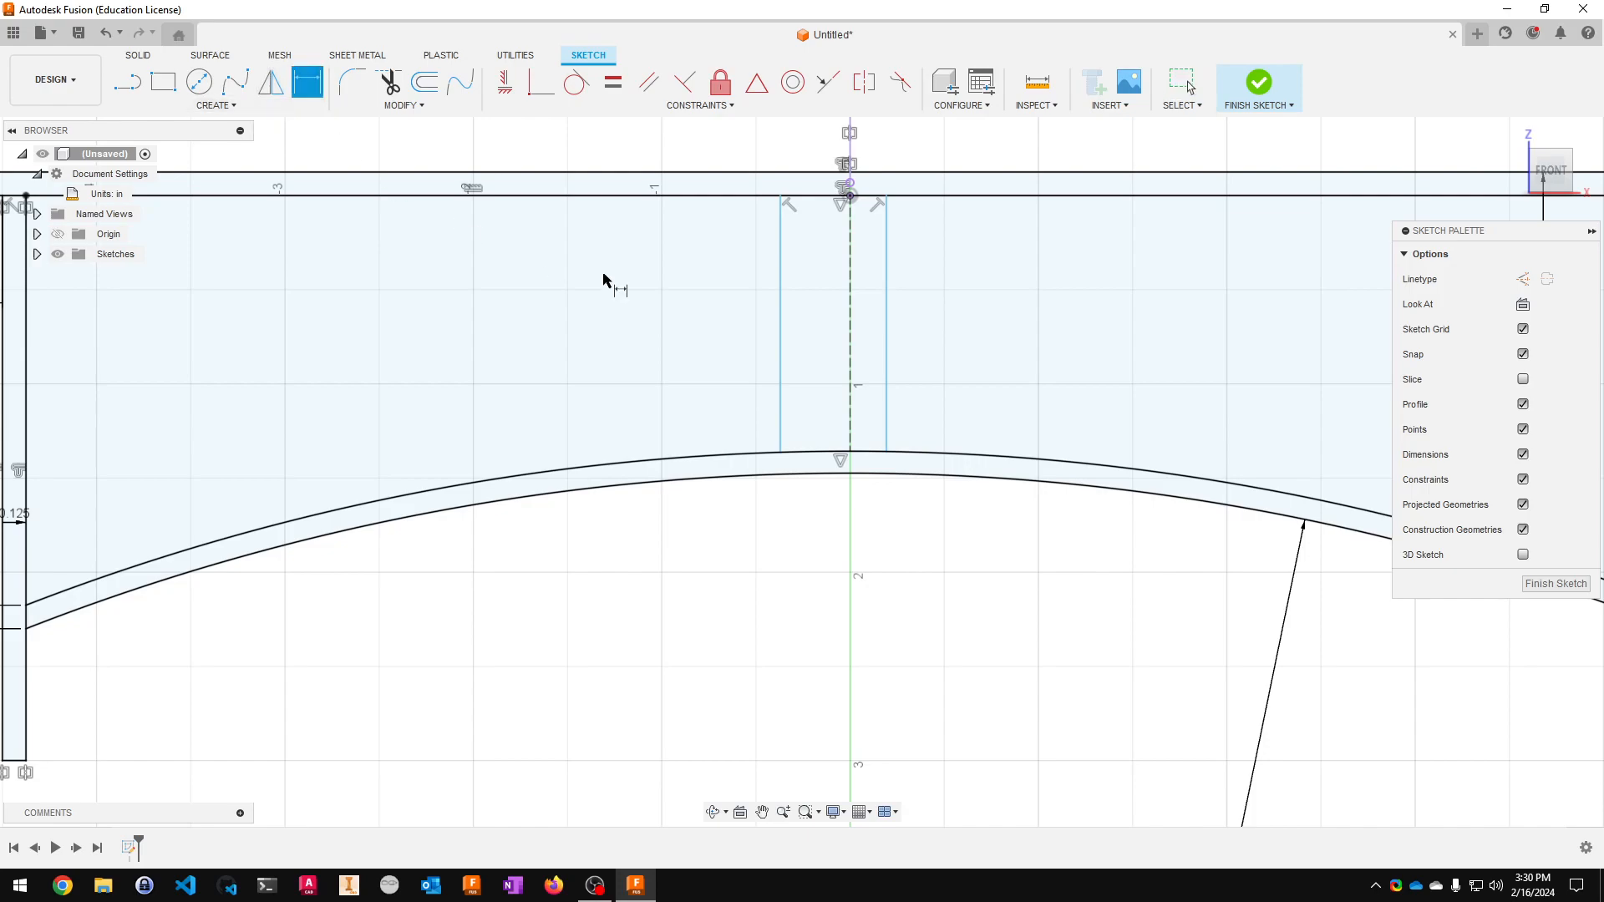
{"action": "left_click", "coordinate": [780, 302]}
{"action": "left_click", "coordinate": [877, 302]}
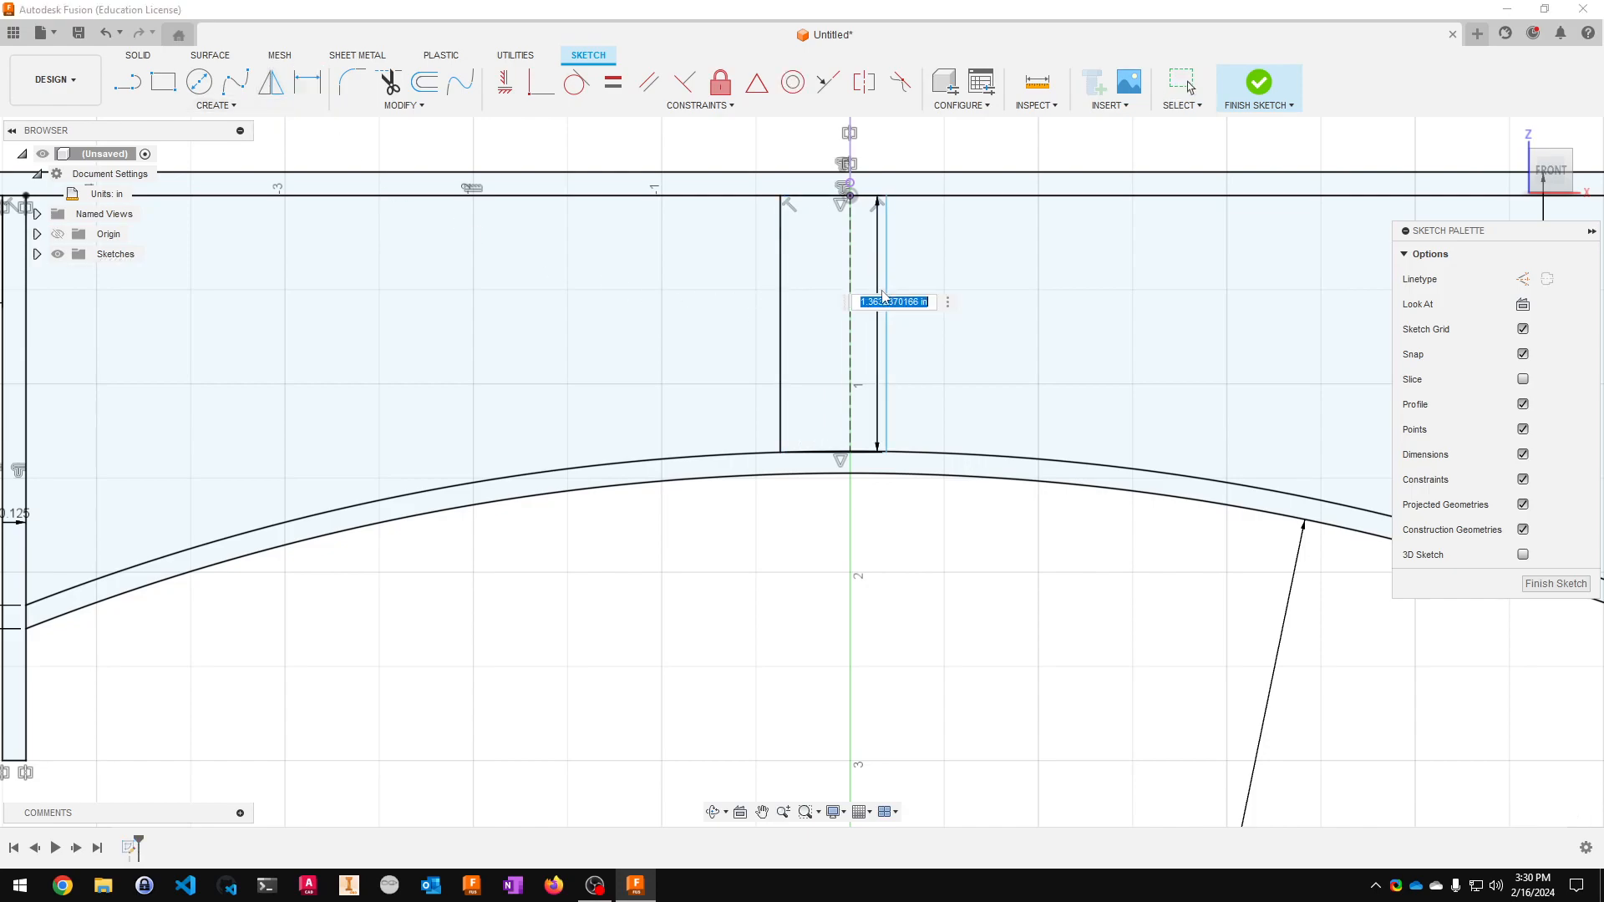
{"action": "key", "text": "Escape"}
{"action": "key", "text": "Escape"}
{"action": "key", "text": "ctrl+z"}
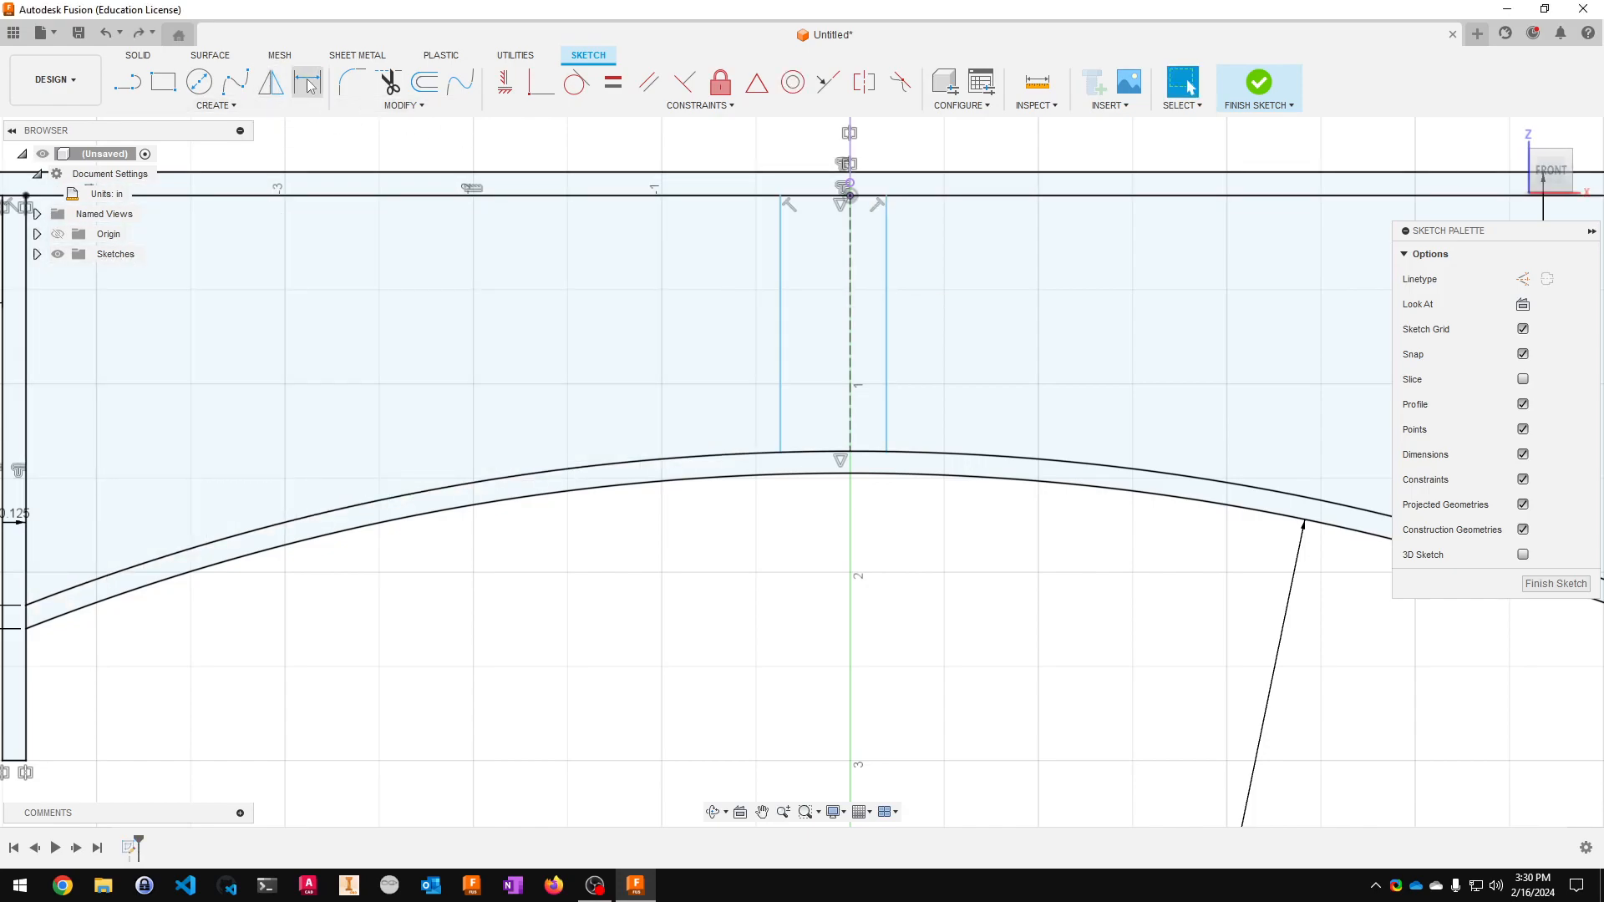
- Dimension the spacing between the two central vertical lines to 0.125 in, placing the dimension above the strip
{"action": "left_click", "coordinate": [307, 81]}
{"action": "left_click", "coordinate": [781, 301]}
{"action": "left_click", "coordinate": [887, 292]}
{"action": "middle_click_drag", "start_coordinate": [941, 282], "coordinate": [958, 466]}
{"action": "left_click", "coordinate": [959, 236]}
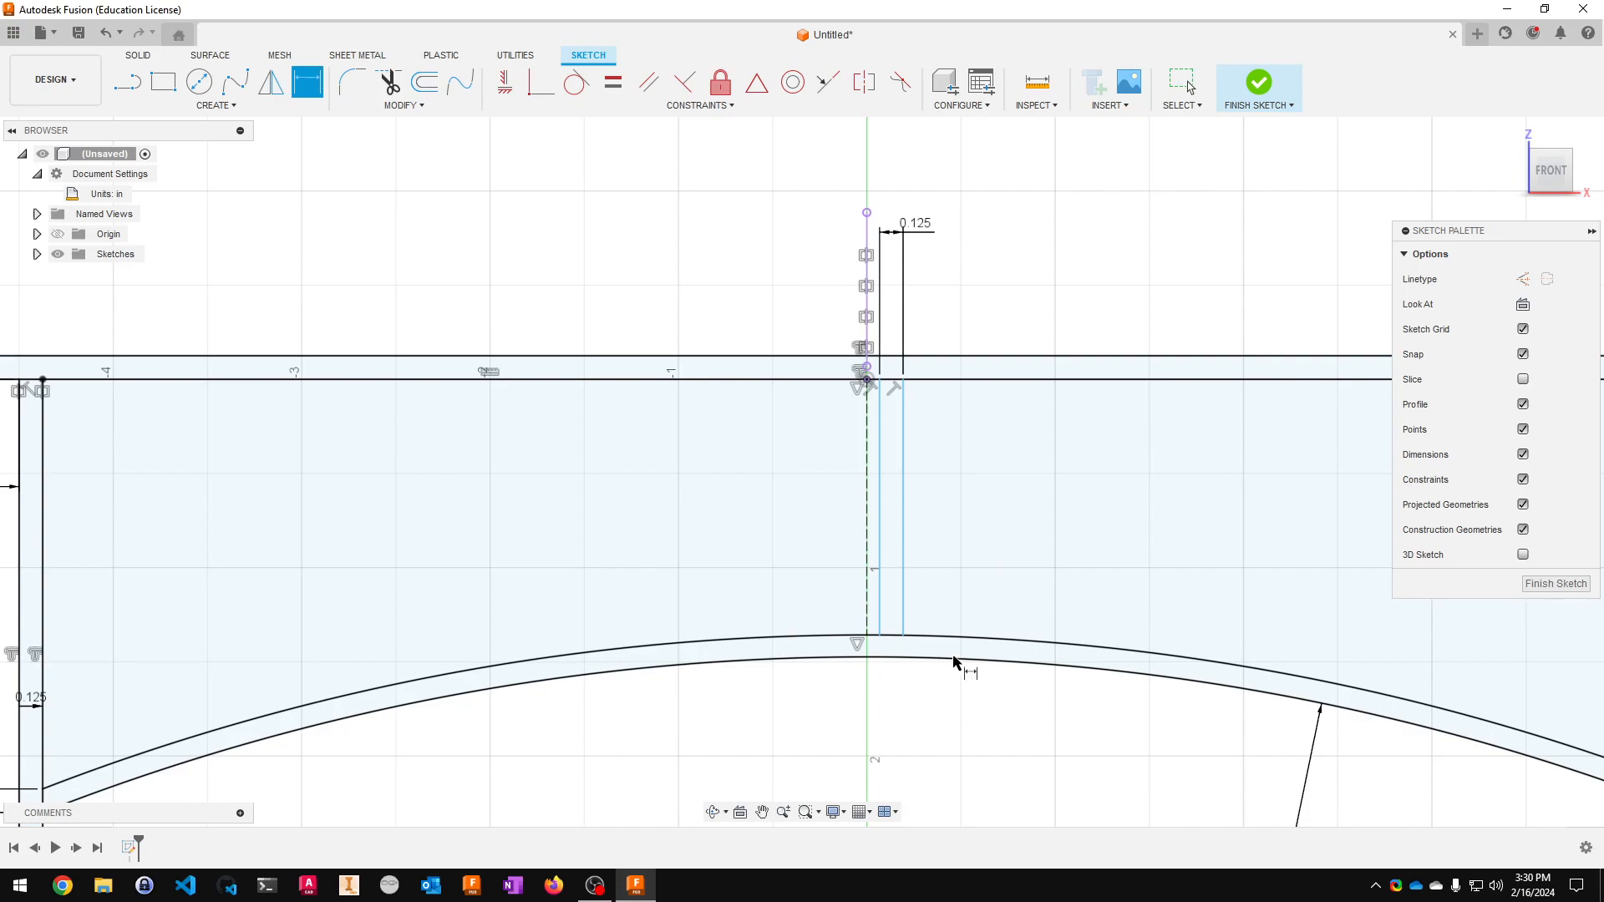
{"action": "key", "text": "Escape"}
- Shift the central line pair to straddle the construction centreline and dimension its right line 0.063 in from the centreline
{"action": "left_click", "coordinate": [880, 486]}
{"action": "left_click_drag", "start_coordinate": [882, 486], "coordinate": [848, 506]}
{"action": "scroll", "coordinate": [895, 508], "scroll_direction": "up", "scroll_amount": 3}
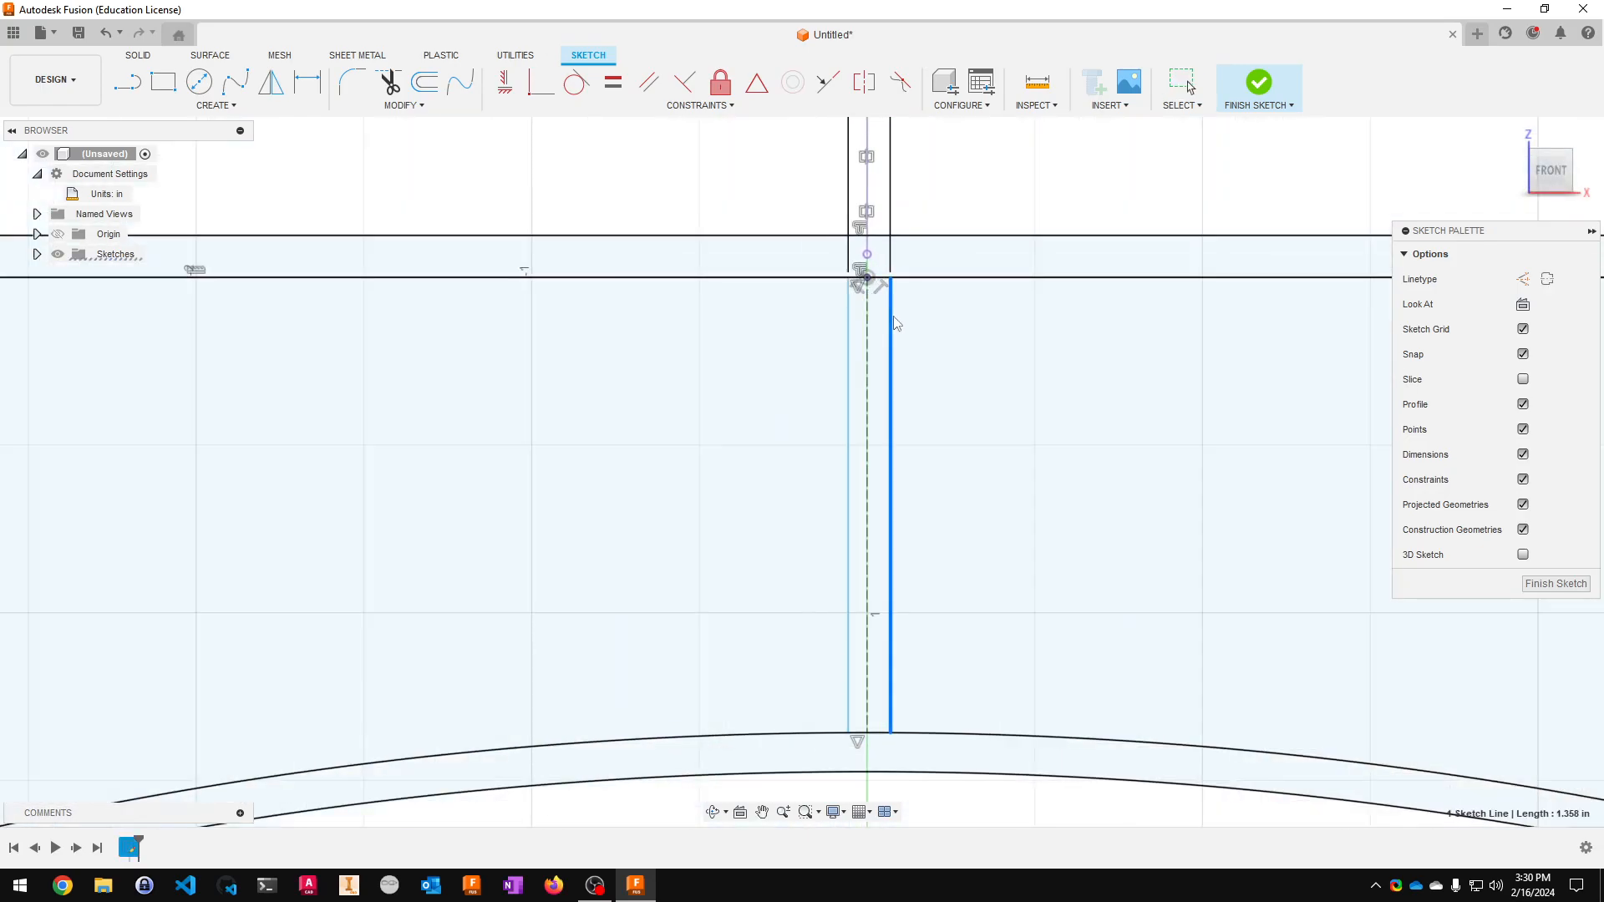
{"action": "left_click", "coordinate": [308, 81]}
{"action": "left_click", "coordinate": [891, 398]}
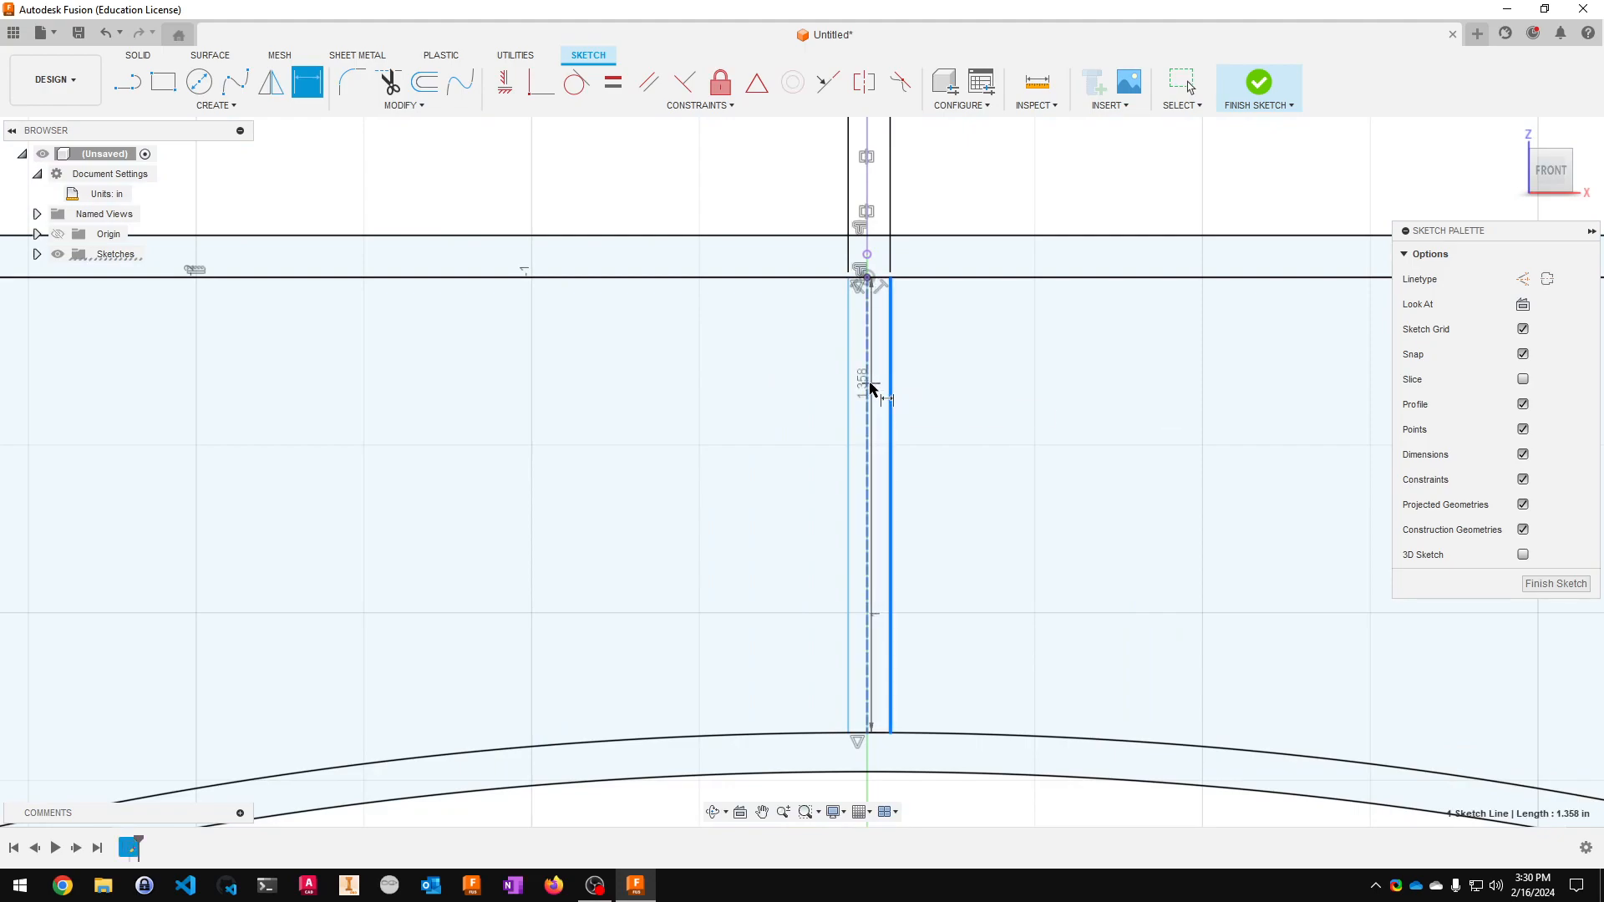
{"action": "left_click", "coordinate": [869, 323]}
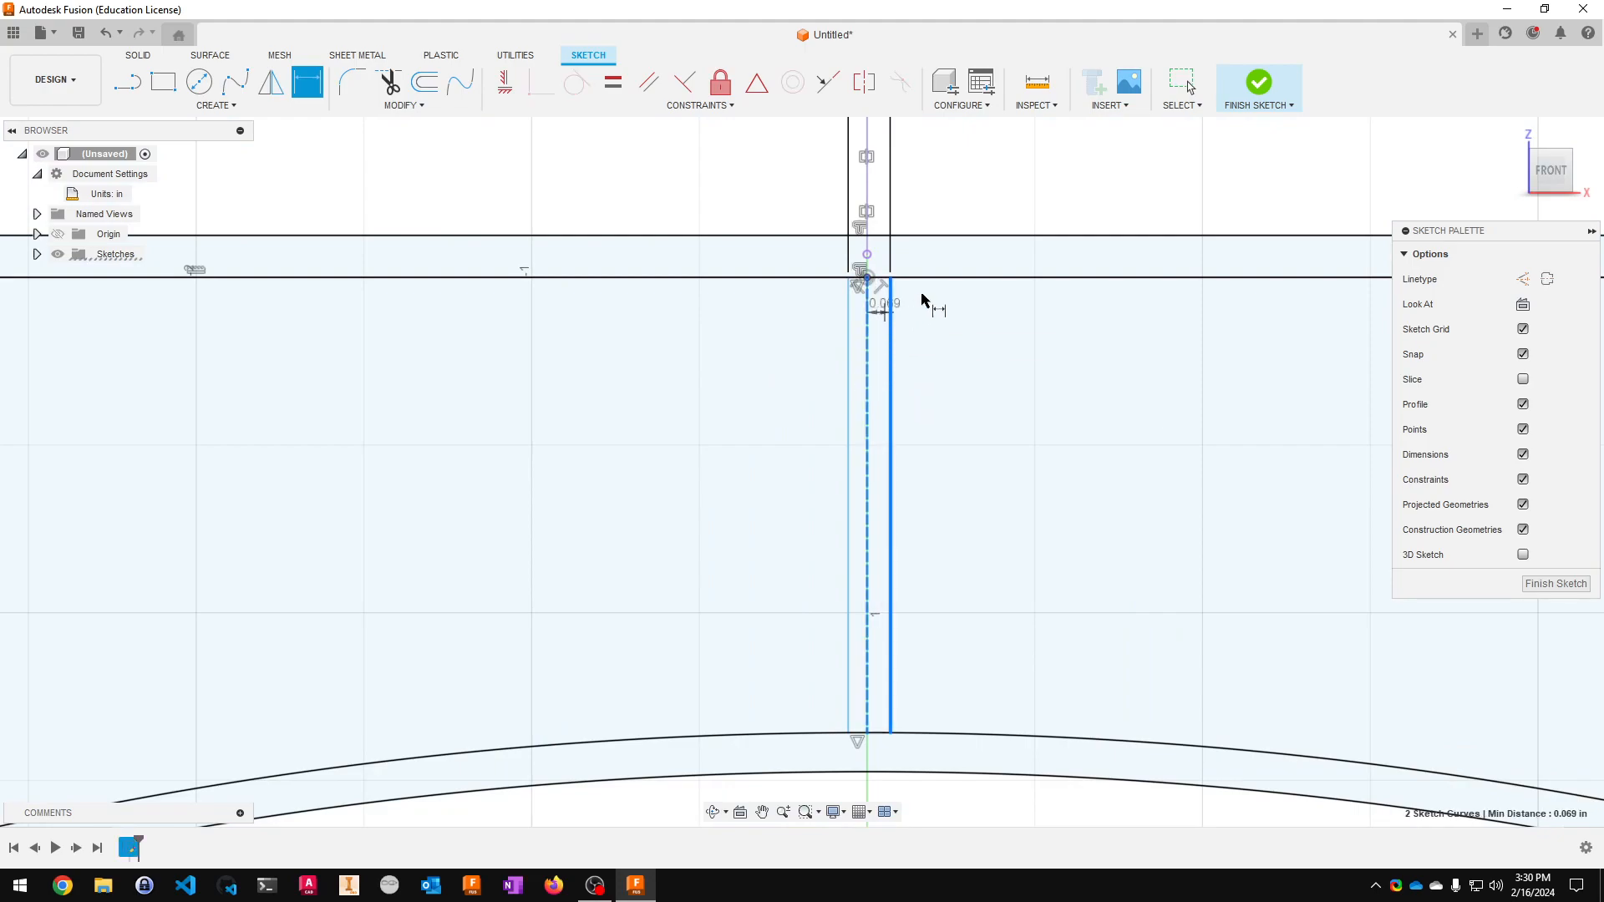
{"action": "middle_click_drag", "start_coordinate": [974, 203], "coordinate": [949, 497]}
{"action": "left_click", "coordinate": [1018, 380]}
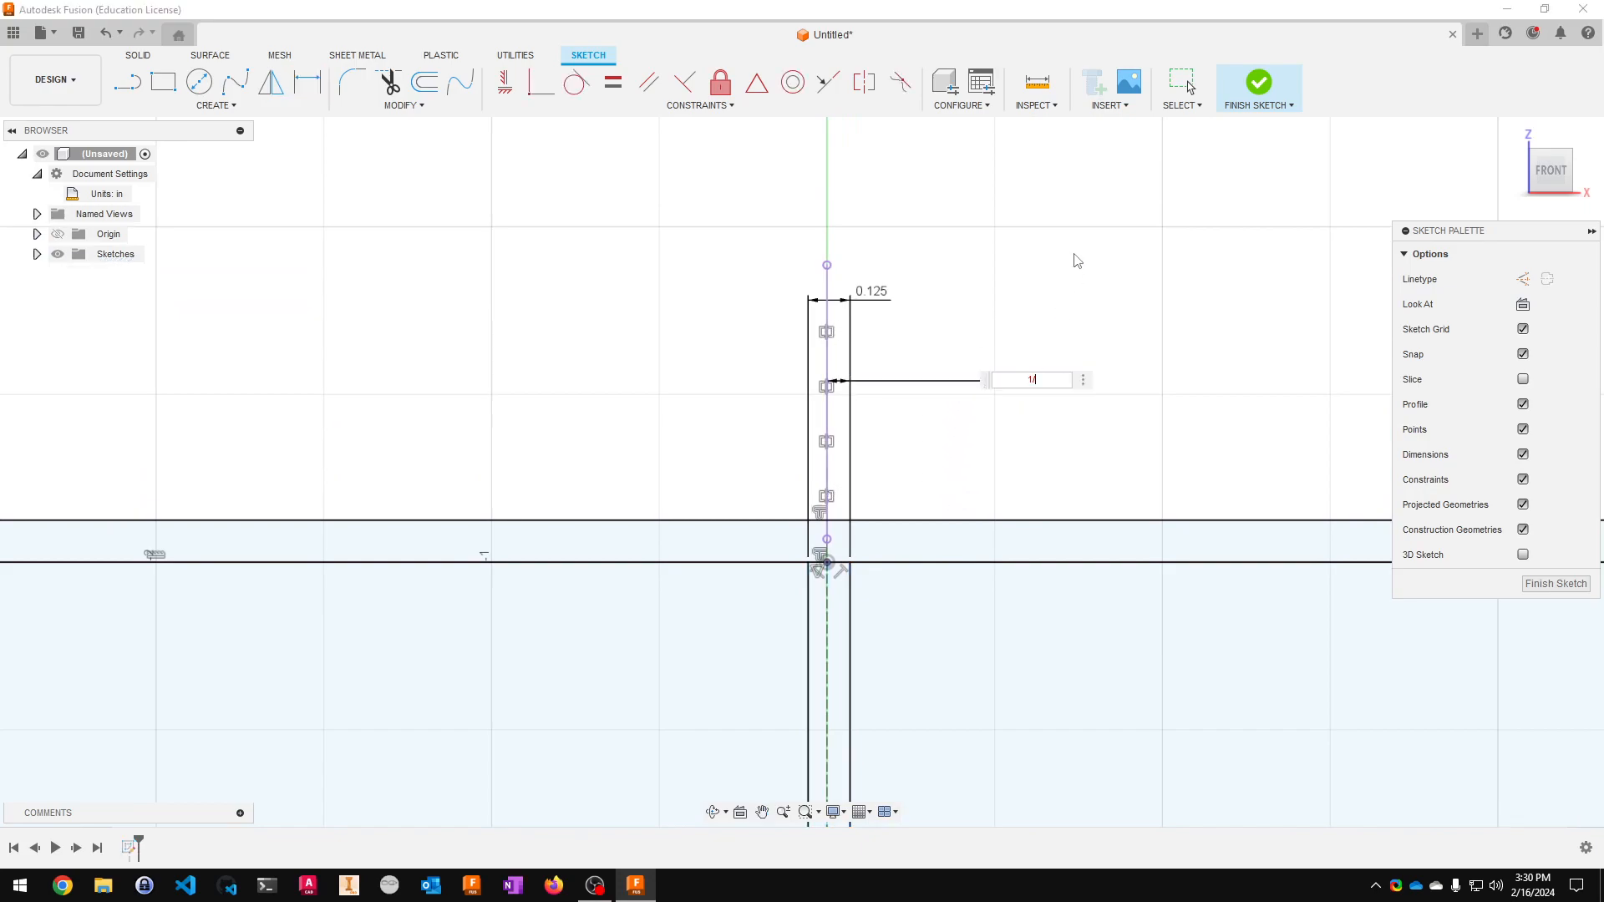
{"action": "key", "text": "Return"}
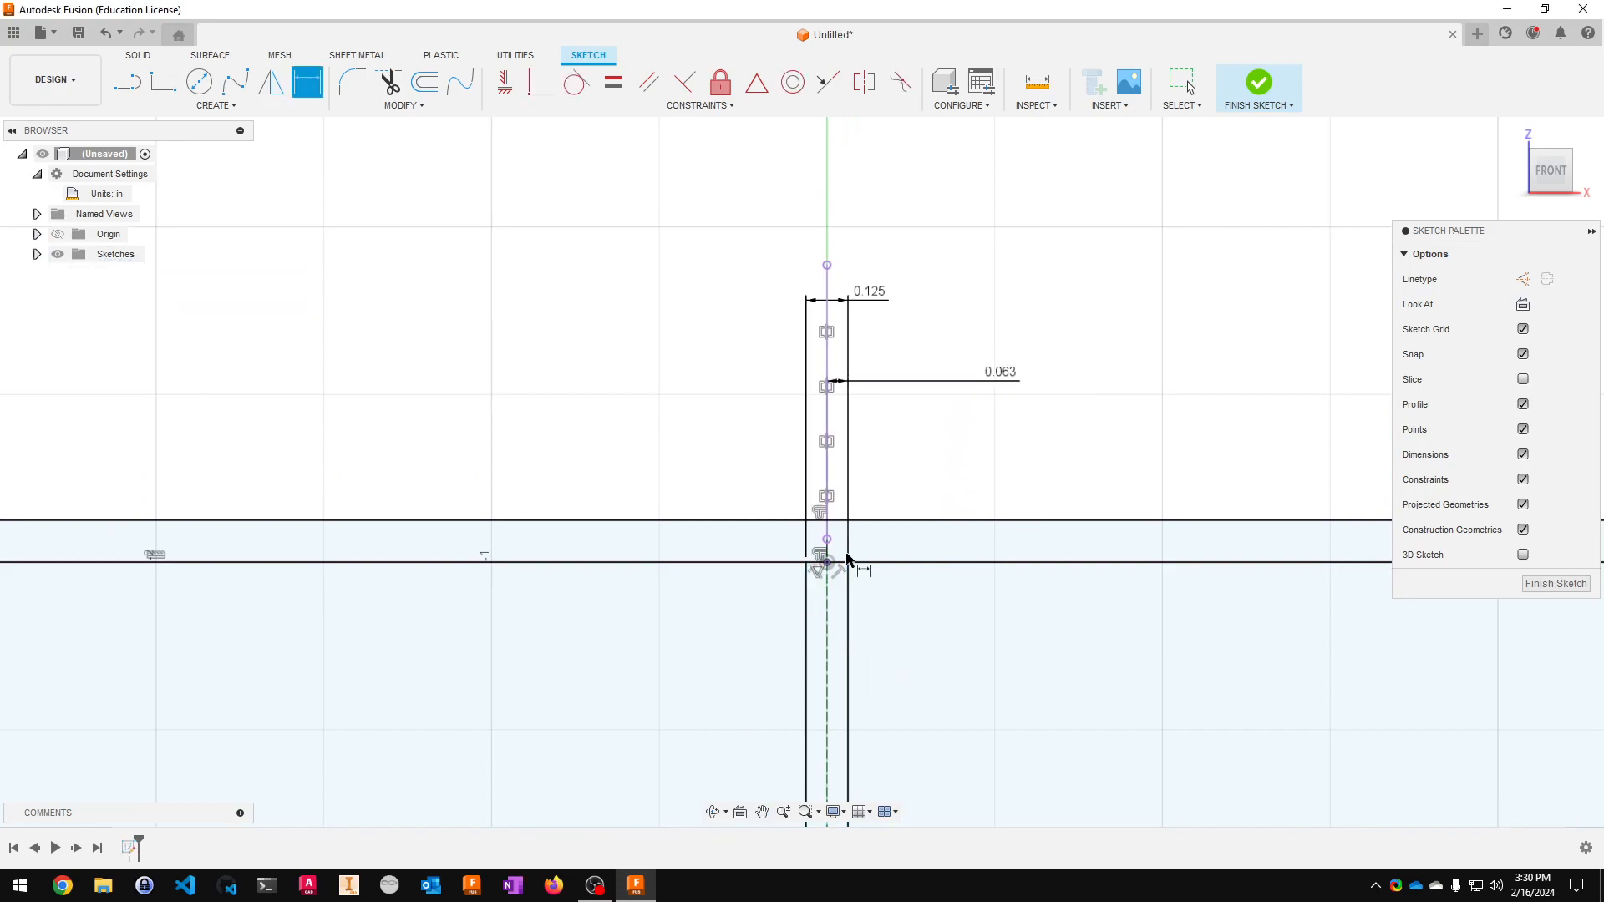
- Draw a vertical line about 1.6 in long from the strip's lower edge to the upper arc, between the left leg and centre rib
{"action": "scroll", "coordinate": [1072, 489], "scroll_direction": "down", "scroll_amount": 4}
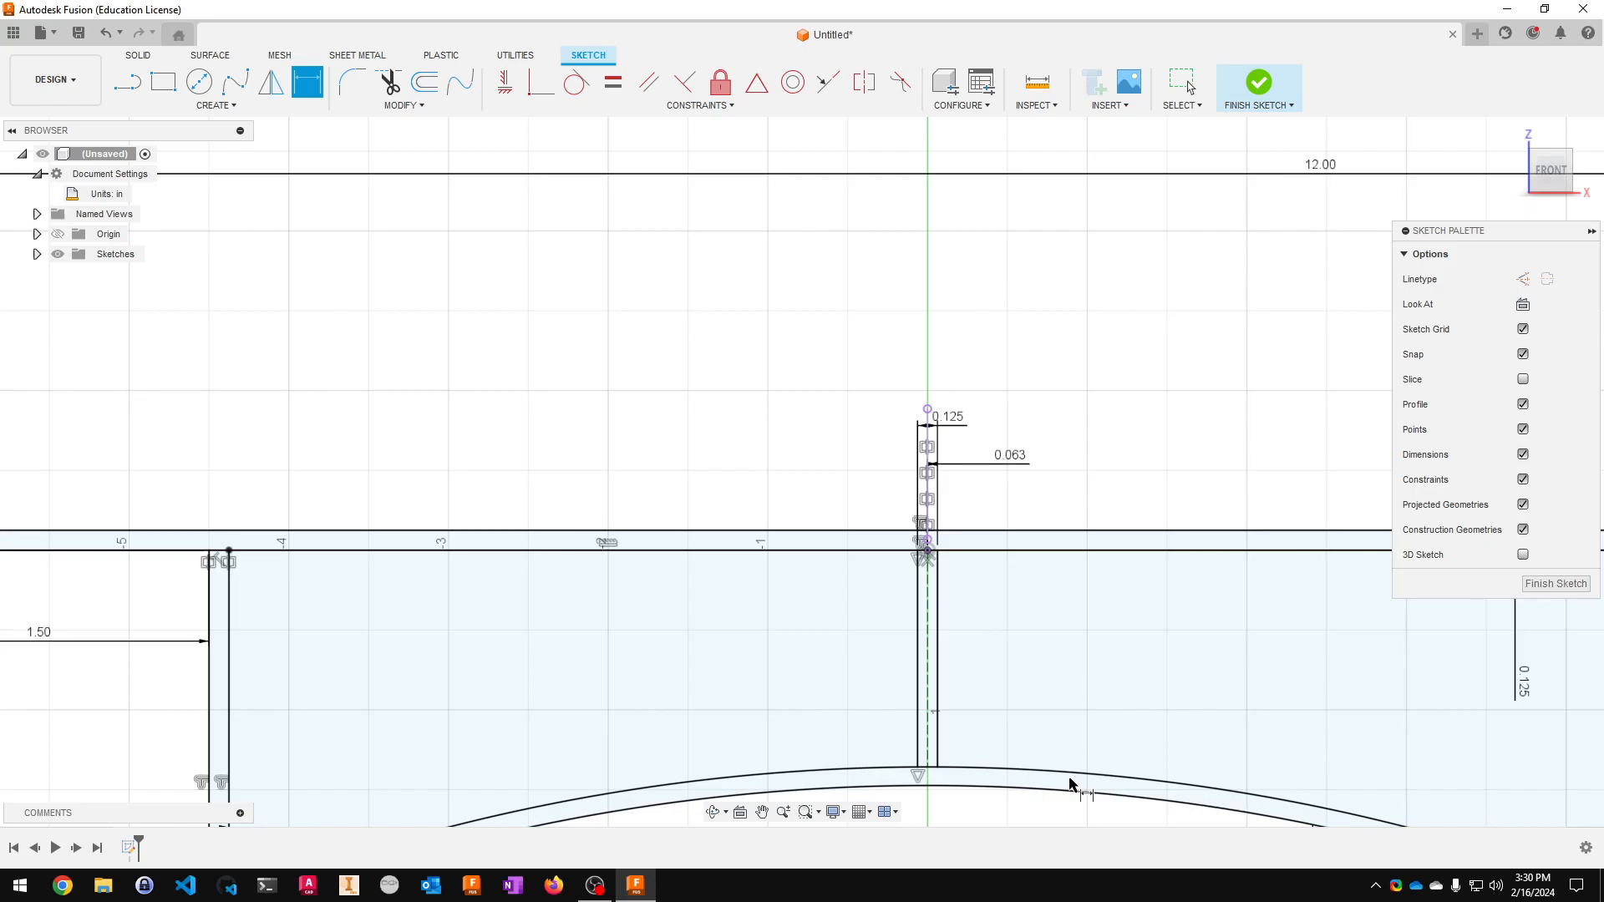
{"action": "scroll", "coordinate": [601, 322], "scroll_direction": "down", "scroll_amount": 2}
{"action": "key", "text": "Escape"}
{"action": "middle_click_drag", "start_coordinate": [601, 323], "coordinate": [597, 176]}
{"action": "left_click", "coordinate": [118, 81]}
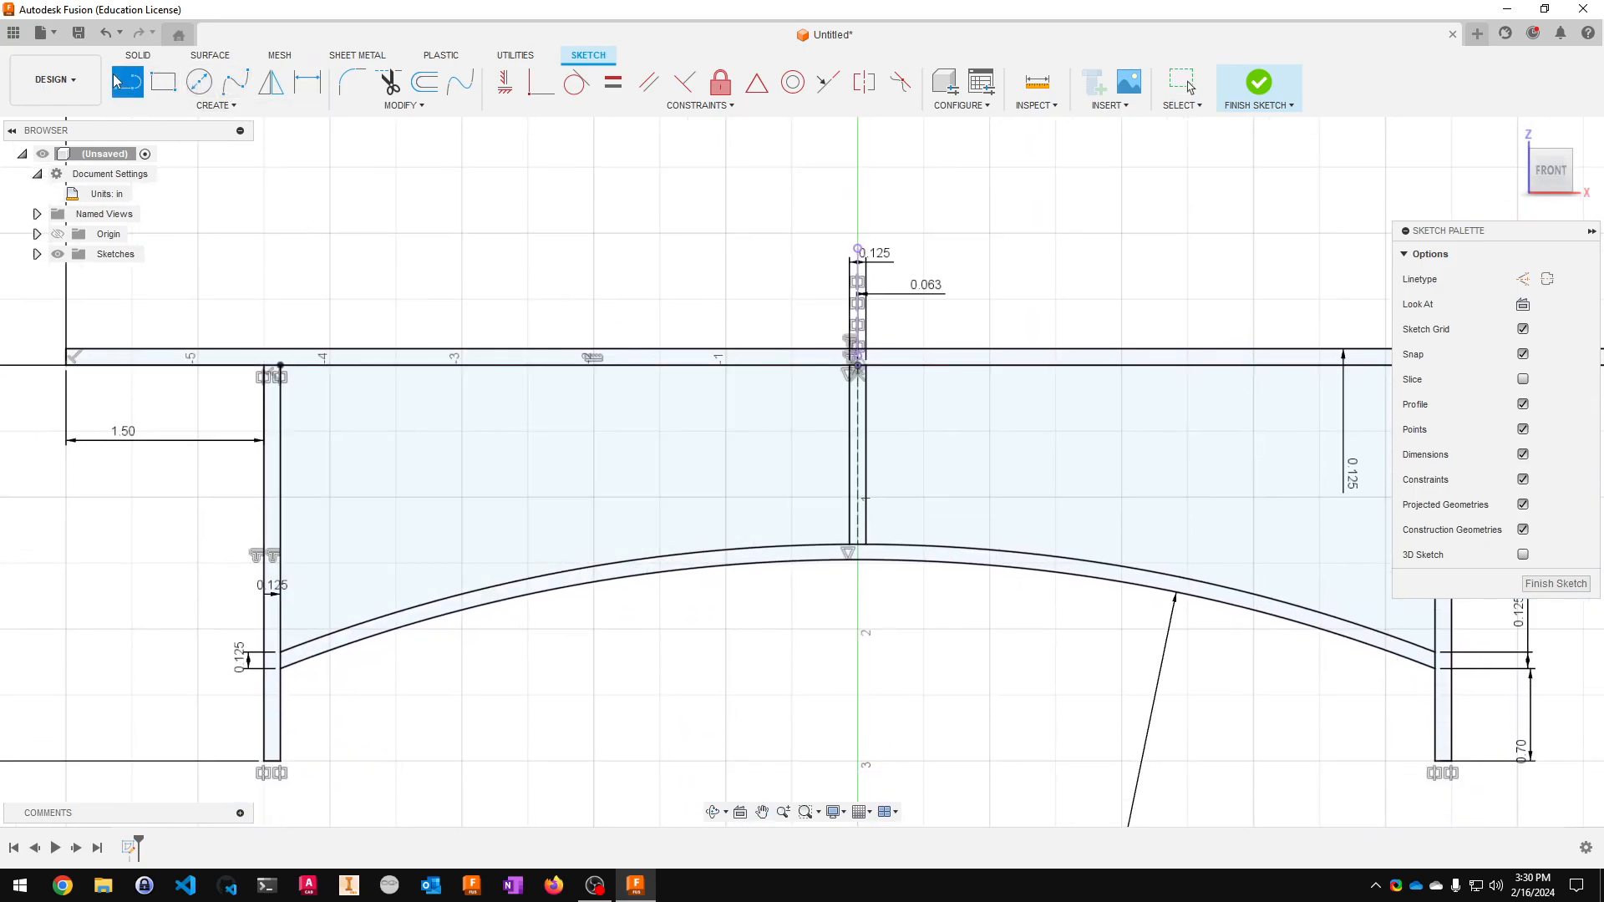
{"action": "left_click", "coordinate": [539, 365]}
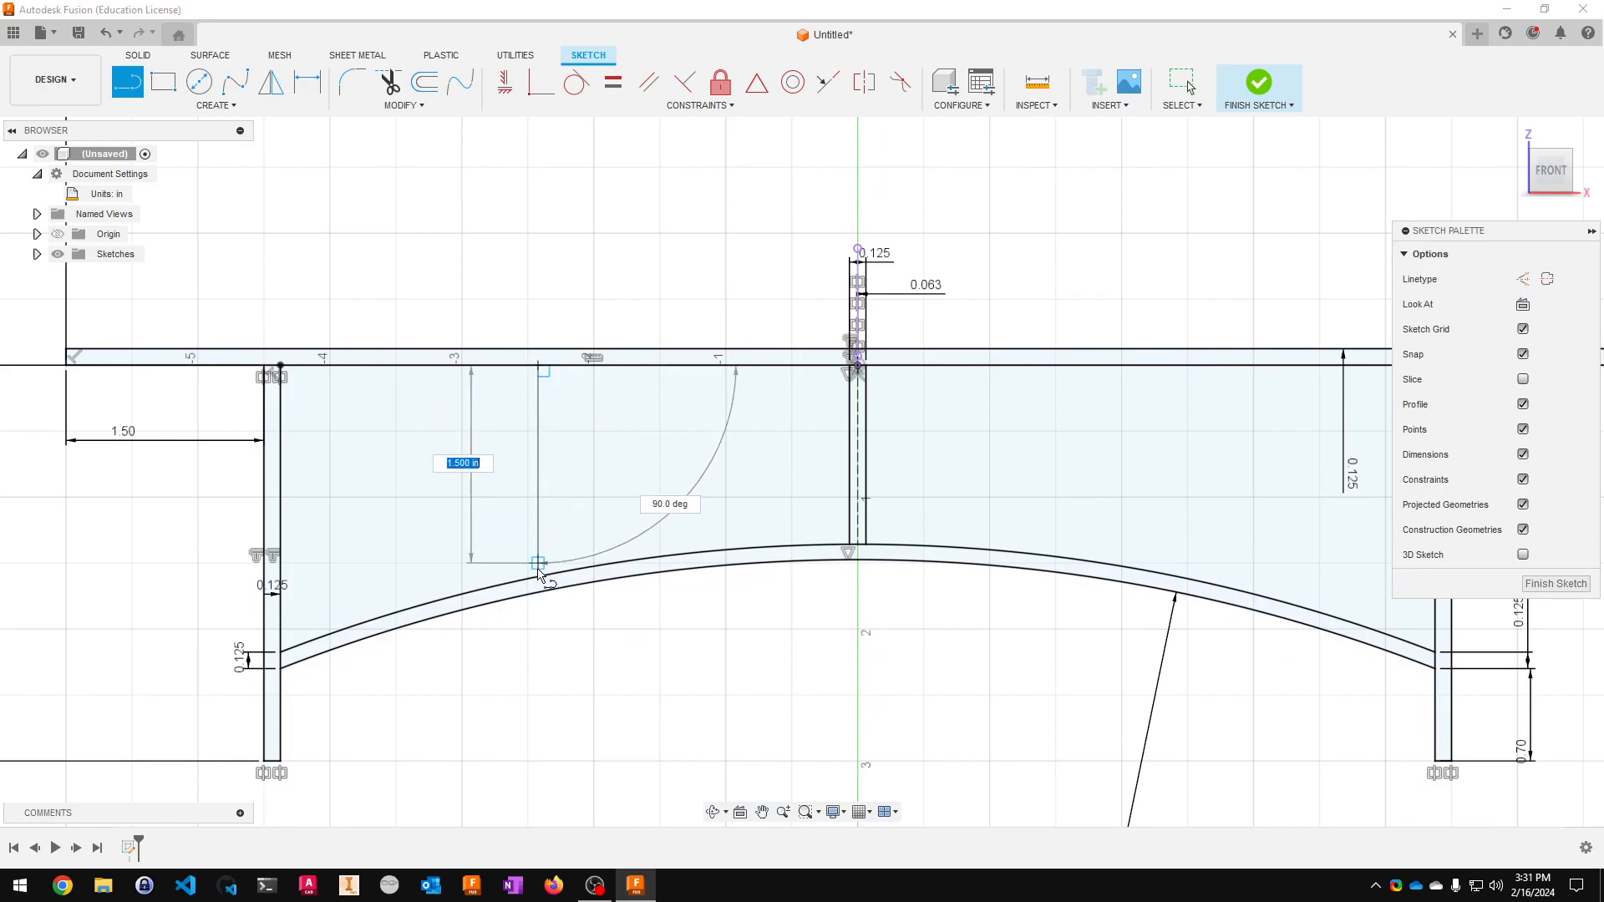
{"action": "left_click", "coordinate": [538, 576]}
{"action": "key", "text": "Escape"}
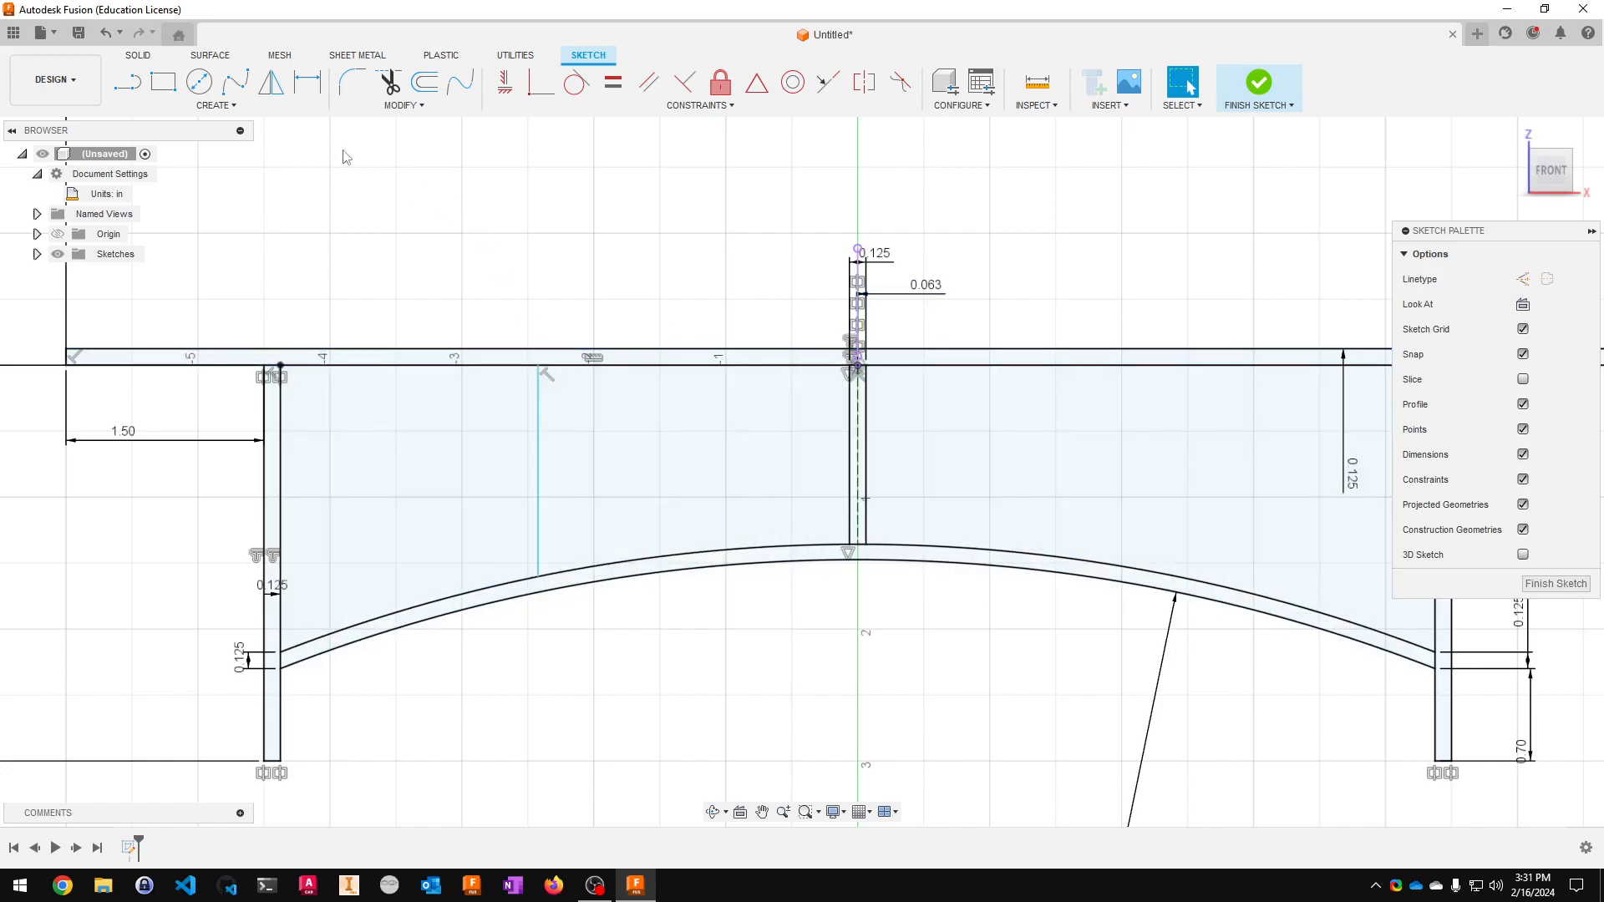
- Measure the gap between the left leg's inner edge and the centre rib, and dimension the new vertical line 4.313/2 in from that leg edge
{"action": "left_click", "coordinate": [1039, 90]}
{"action": "left_click", "coordinate": [851, 420]}
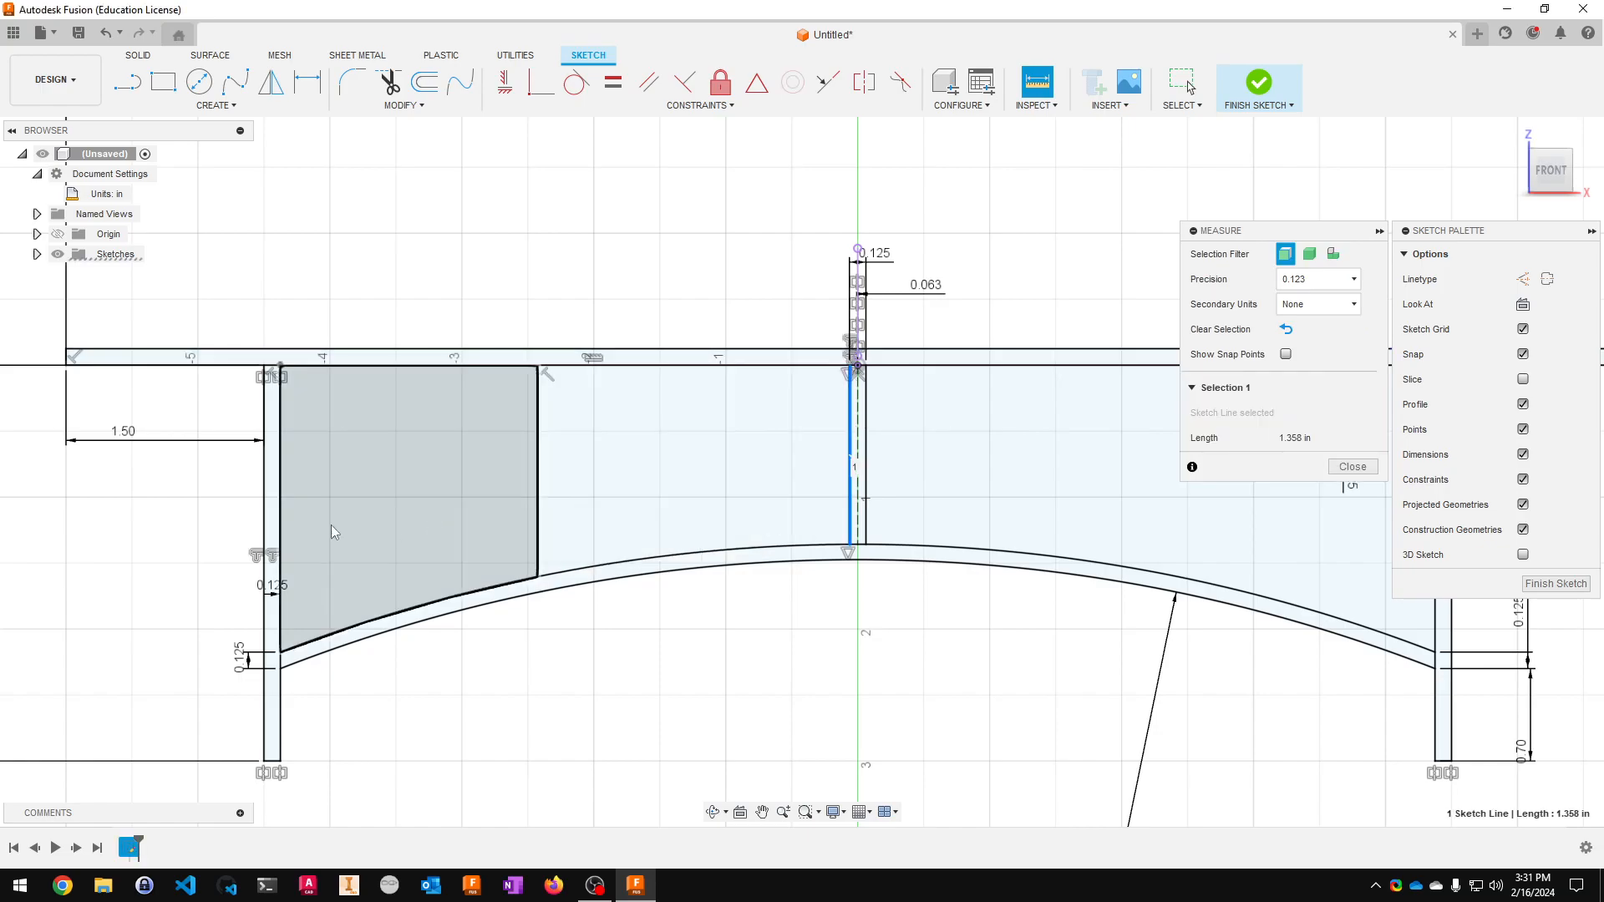
{"action": "left_click", "coordinate": [283, 462]}
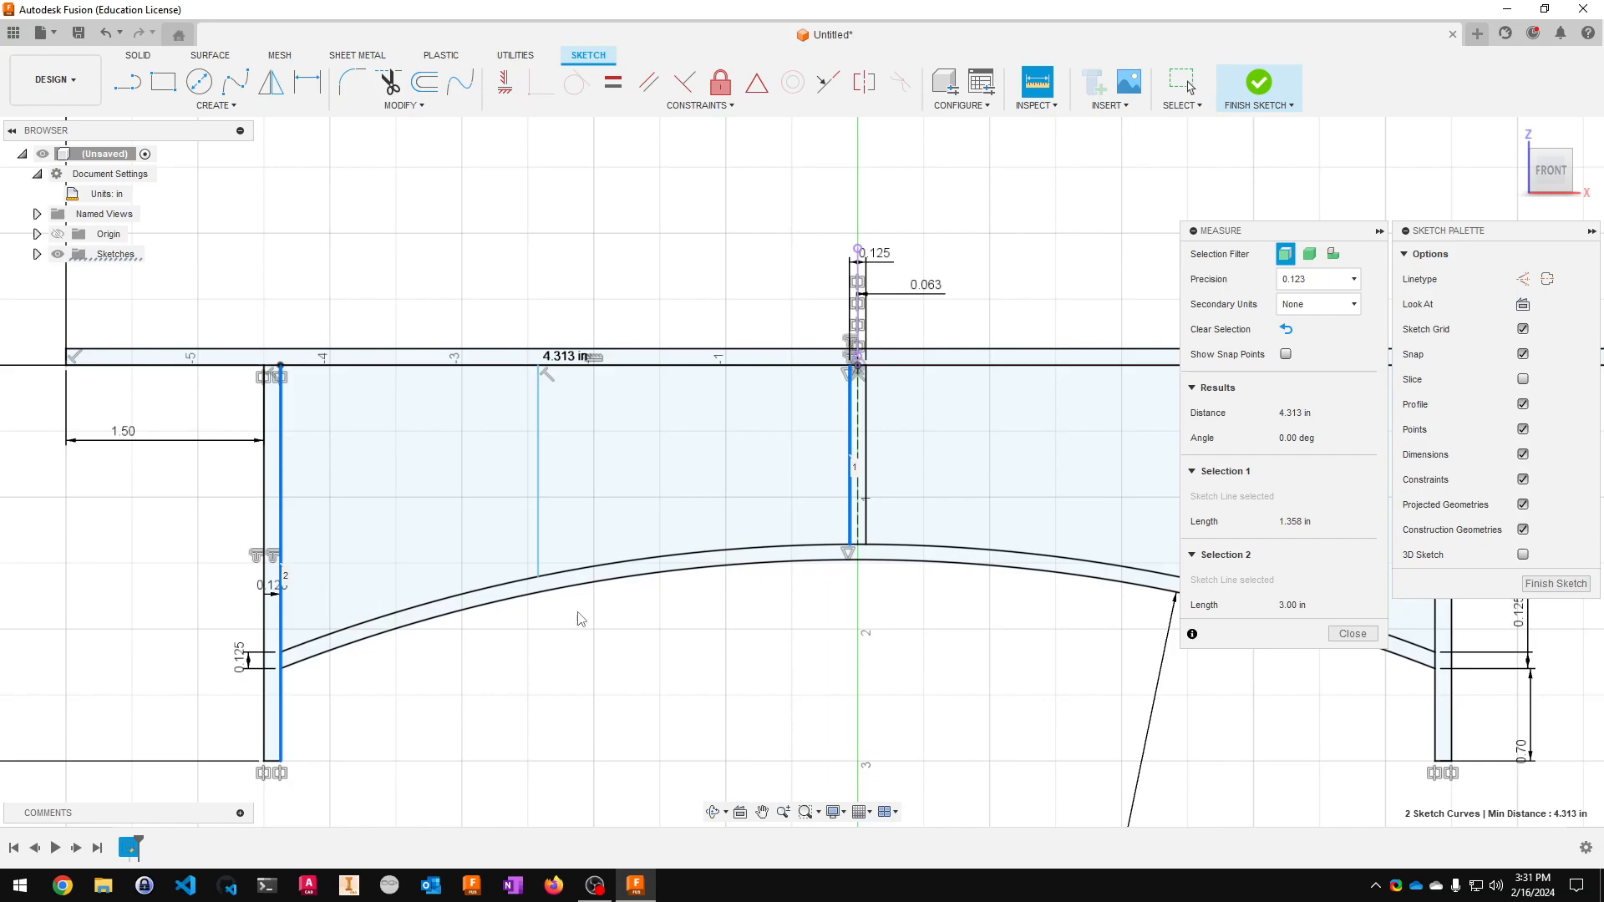
{"action": "key", "text": "Escape"}
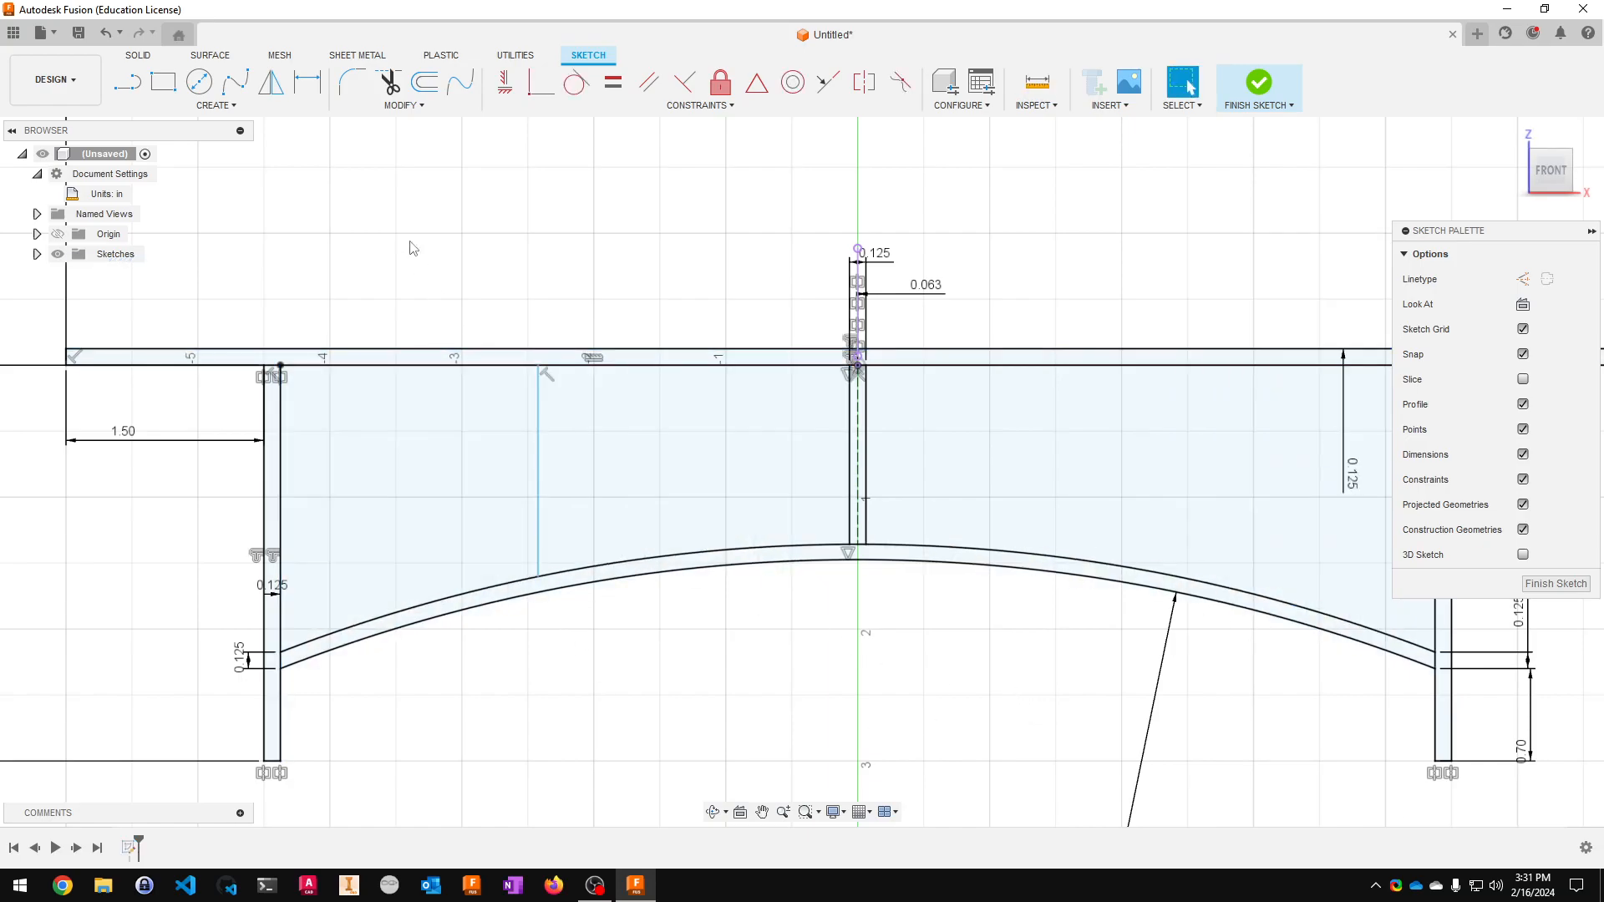
{"action": "left_click", "coordinate": [310, 79]}
{"action": "left_click", "coordinate": [537, 475]}
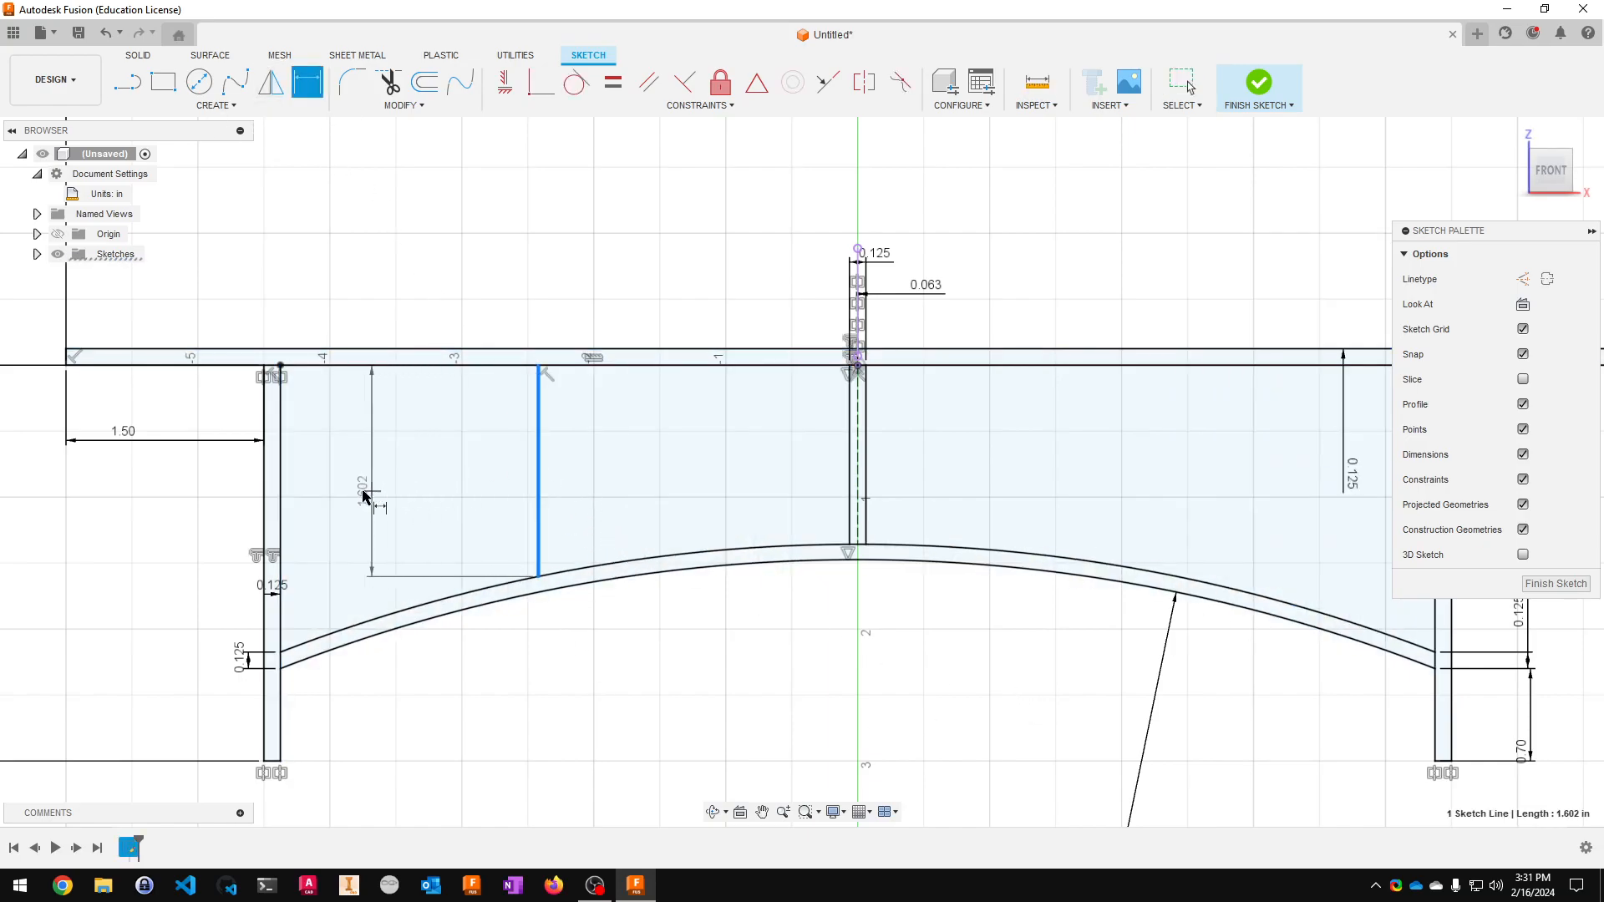
{"action": "left_click", "coordinate": [284, 491]}
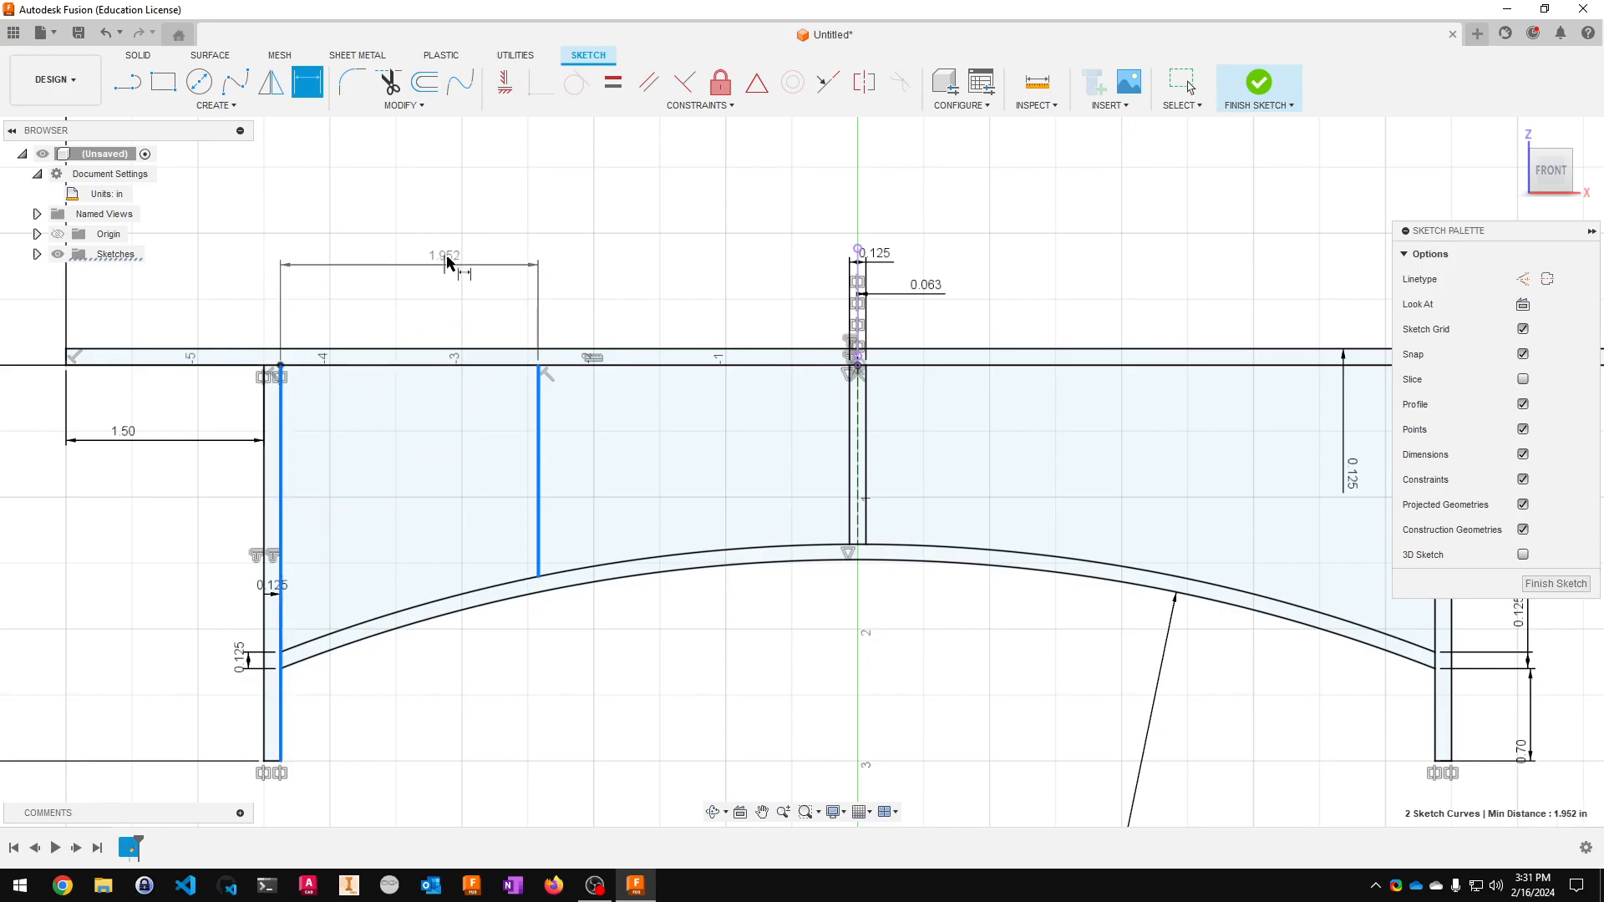
{"action": "left_click", "coordinate": [457, 233]}
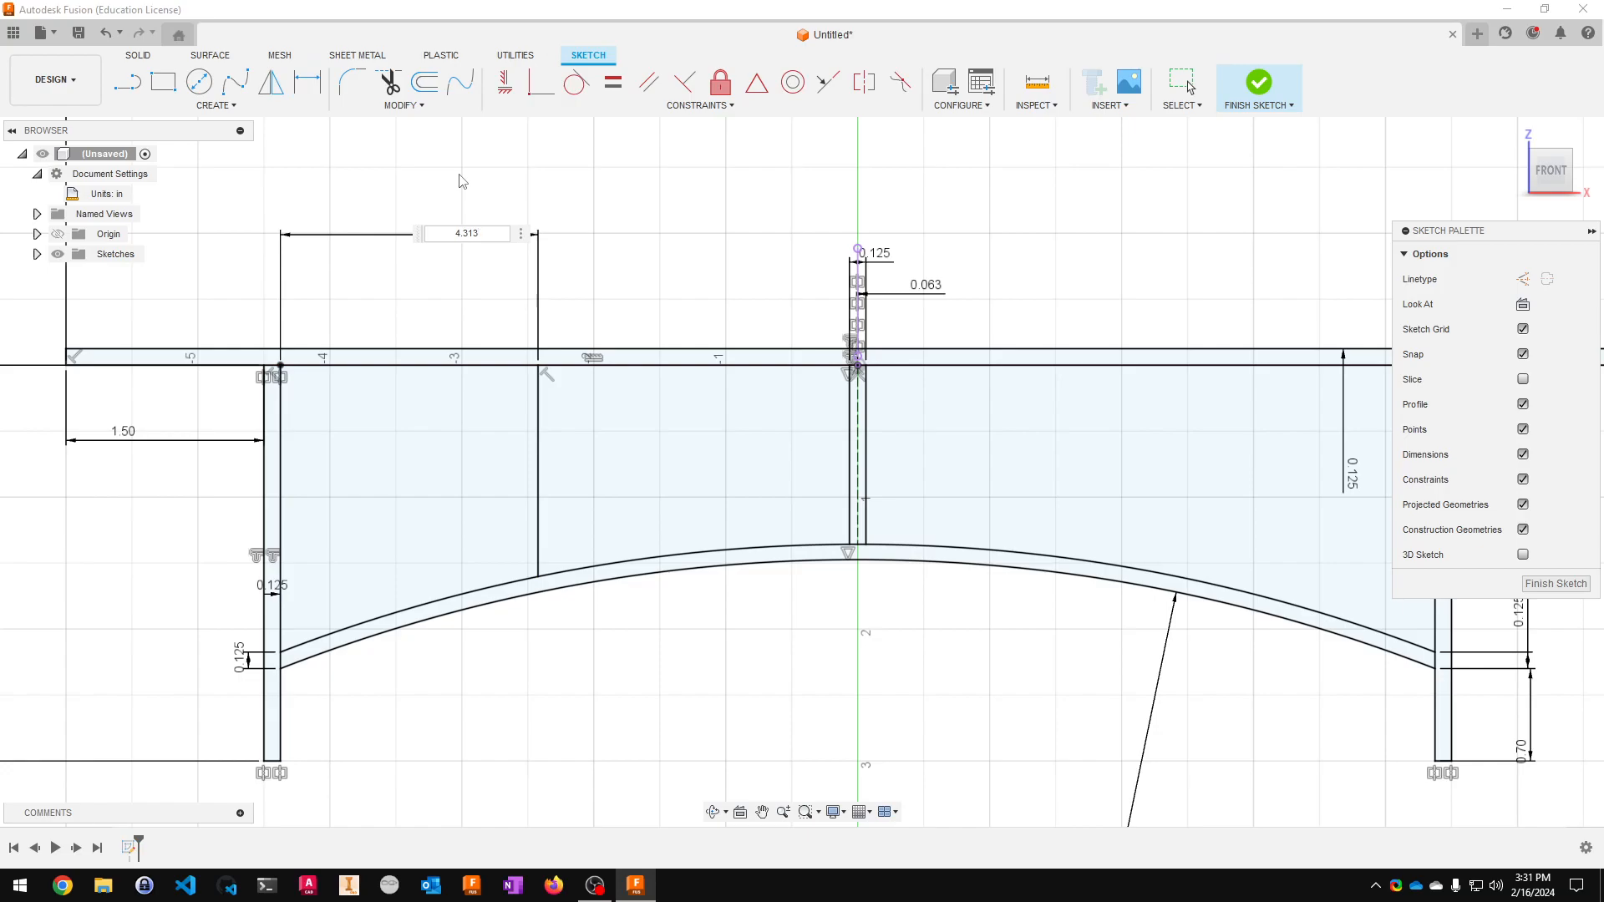
{"action": "type", "text": "4.313/2"}
{"action": "key", "text": "Return"}
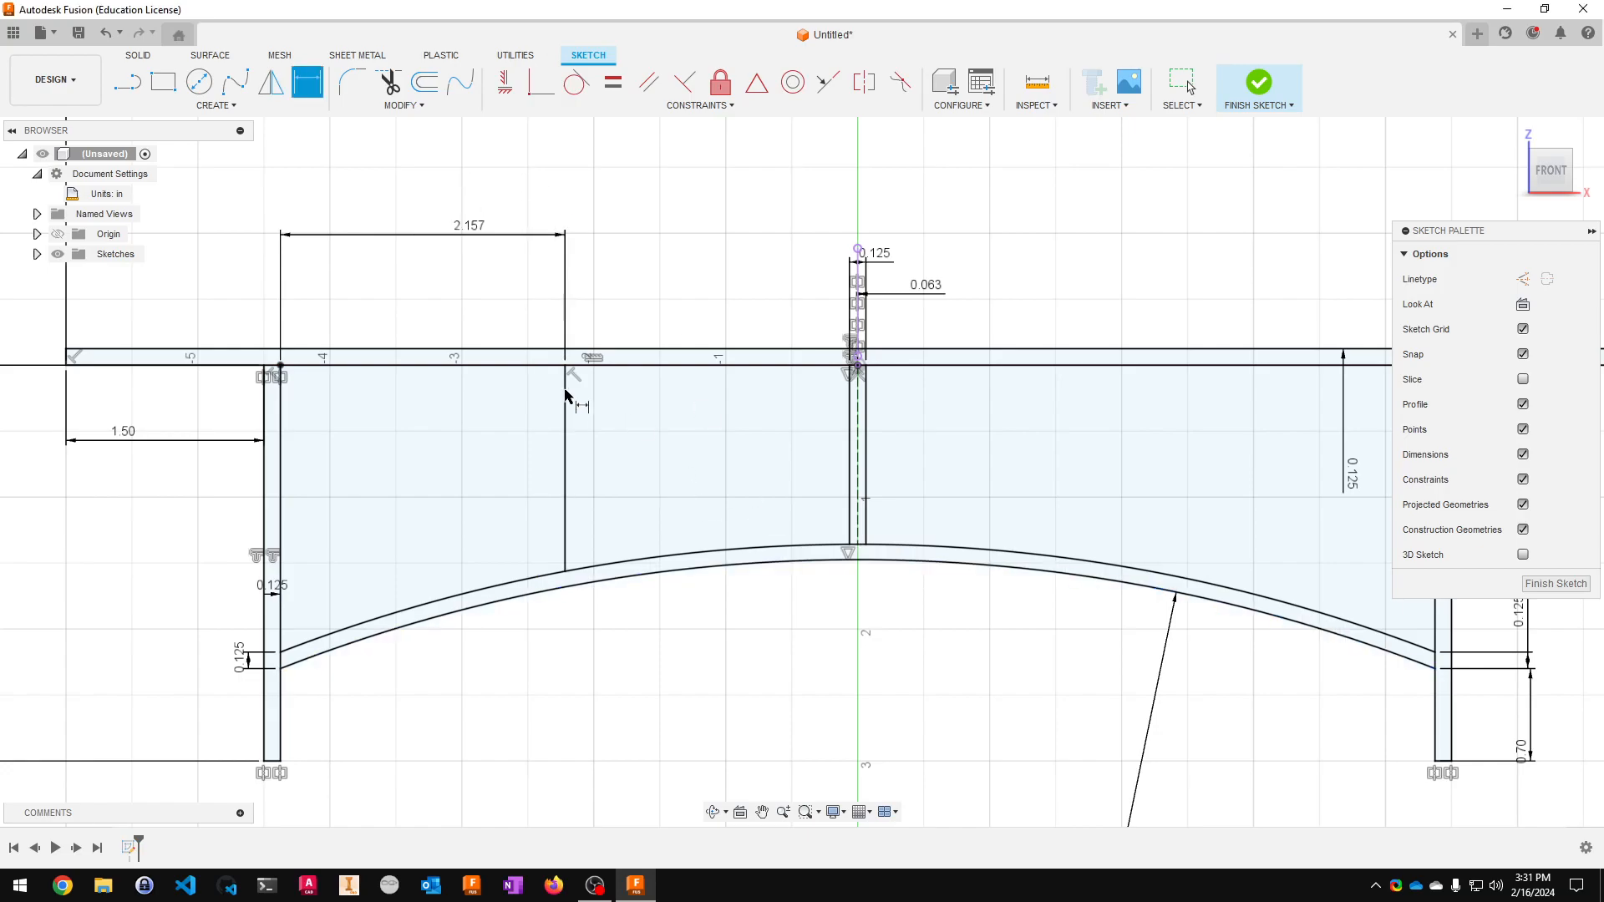
- Check the distance from the new vertical line to the left side of the centre rib
{"action": "left_click", "coordinate": [573, 415]}
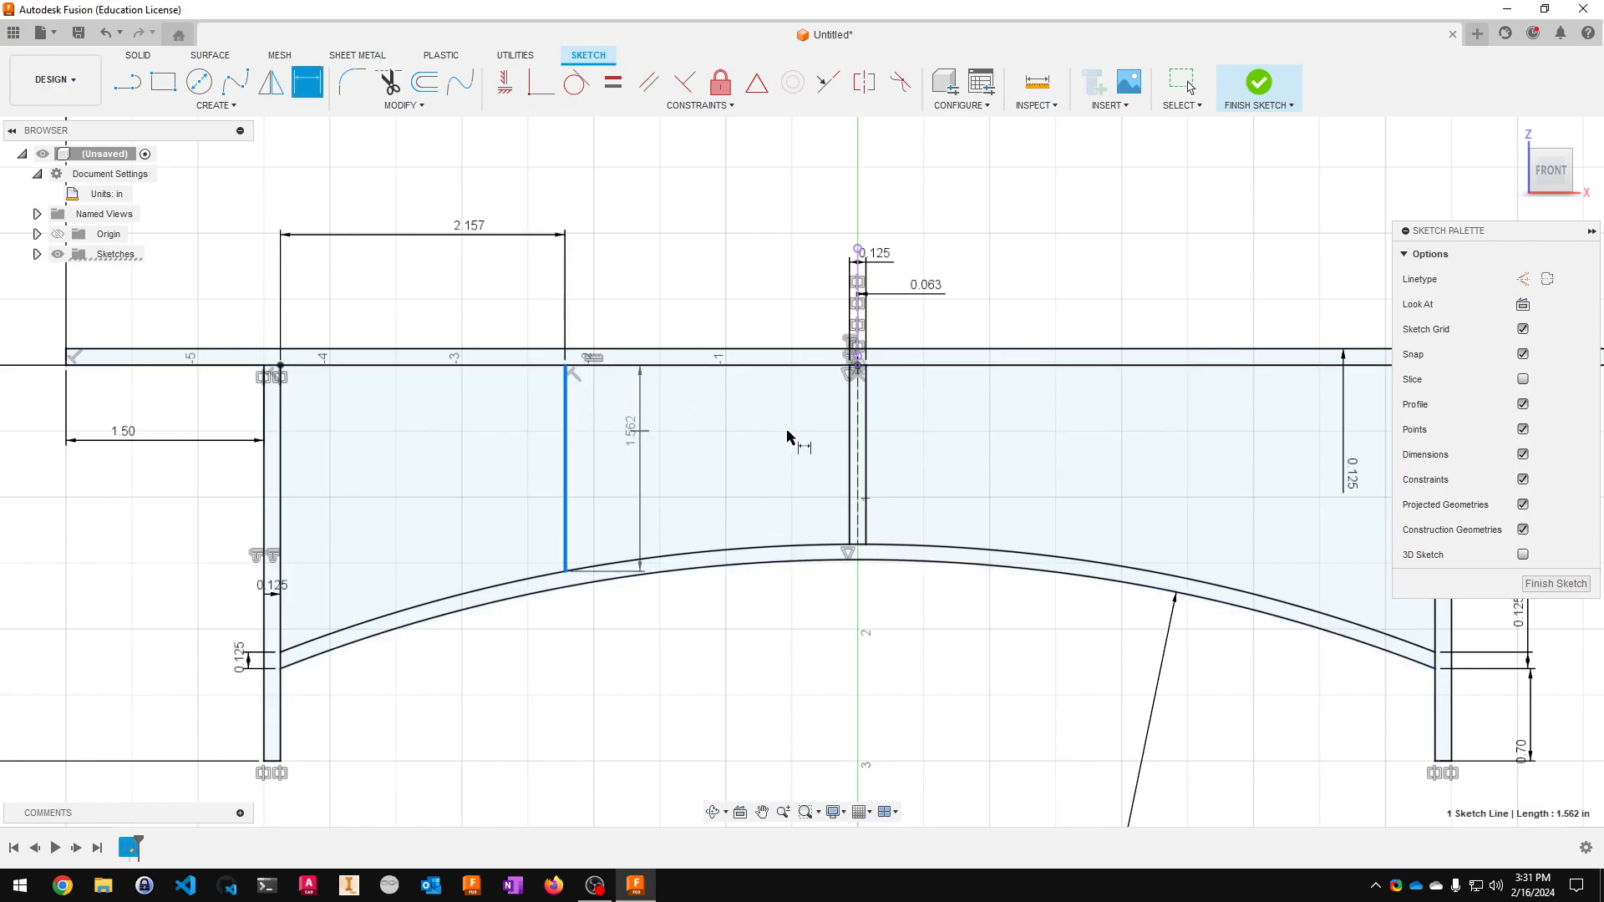
{"action": "left_click", "coordinate": [850, 423]}
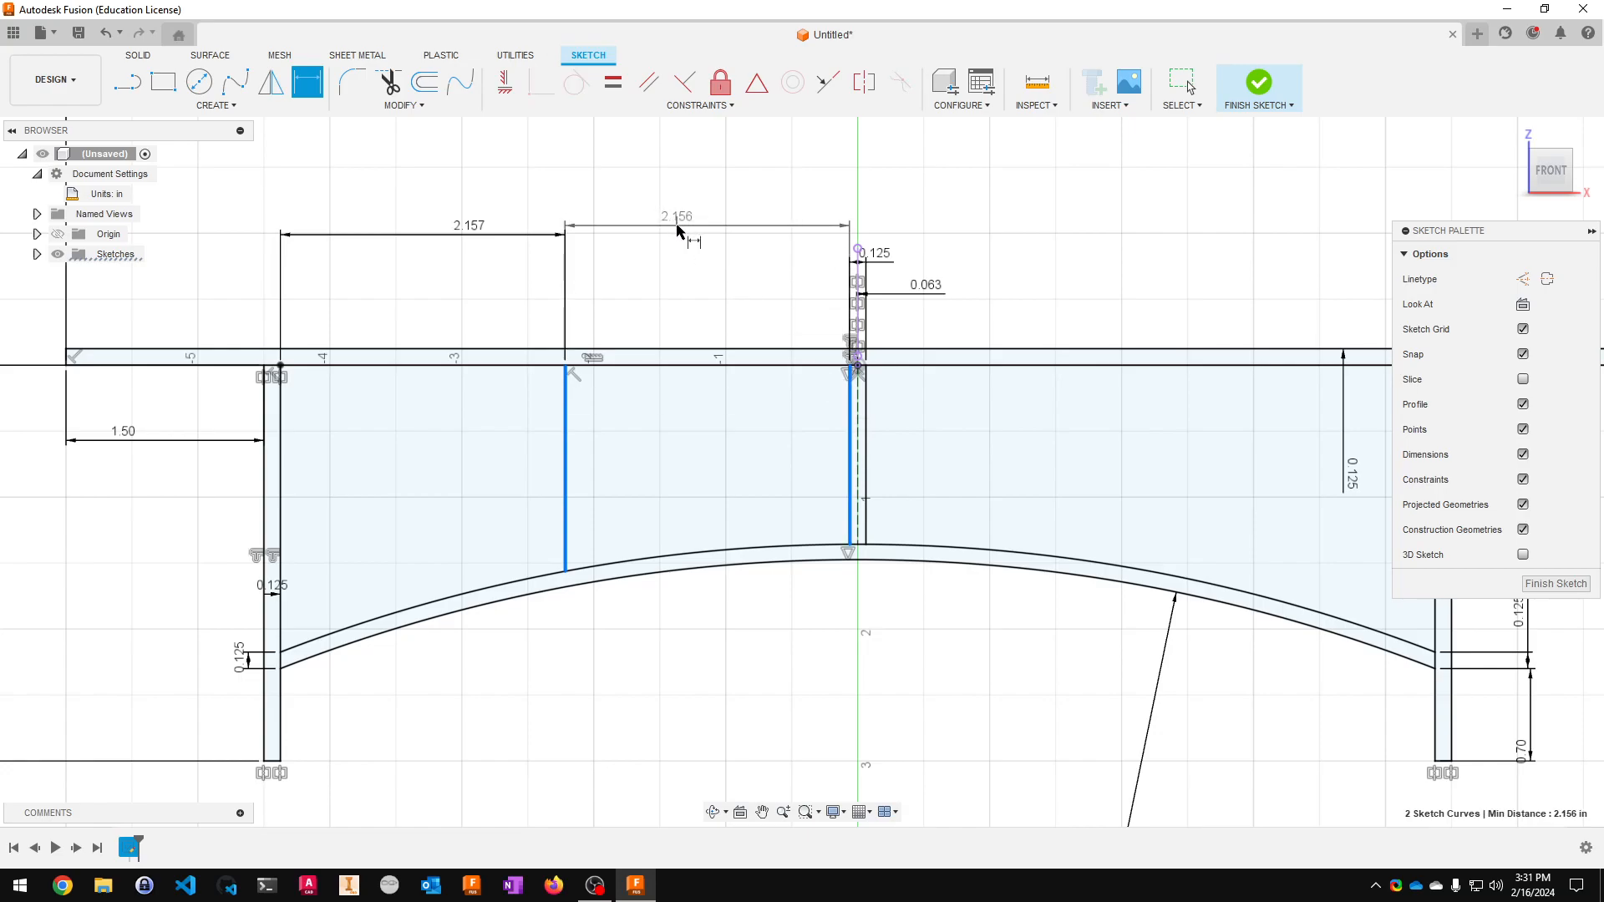
{"action": "key", "text": "Escape"}
{"action": "key", "text": "Escape"}
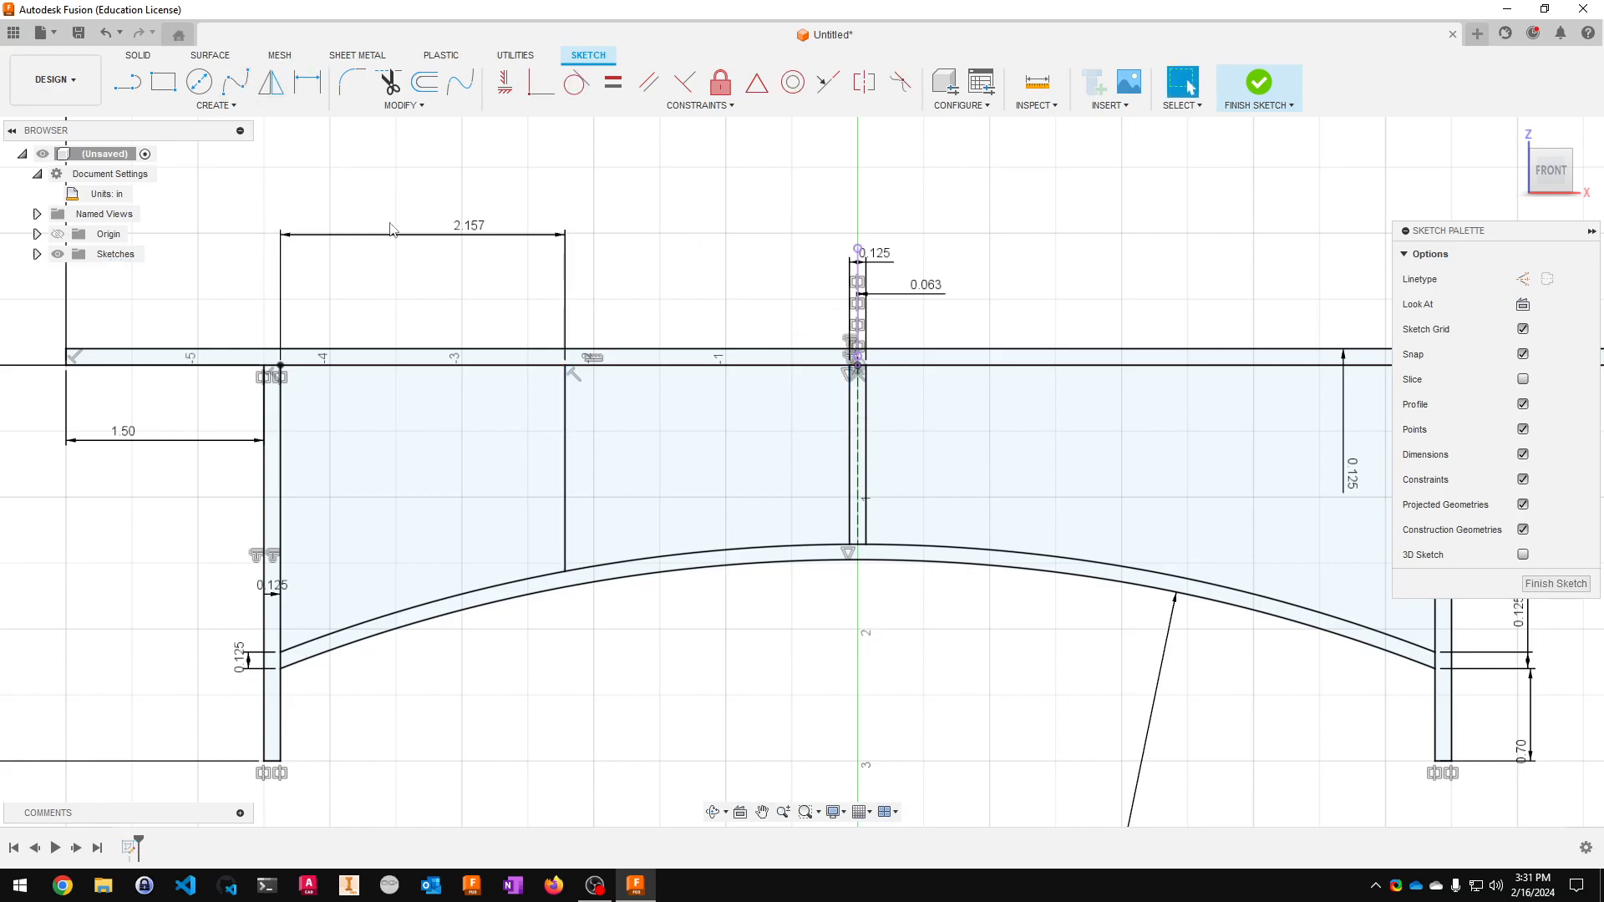
- Convert the vertical line midway between the left leg and centre rib into a construction line
{"action": "left_click", "coordinate": [565, 464]}
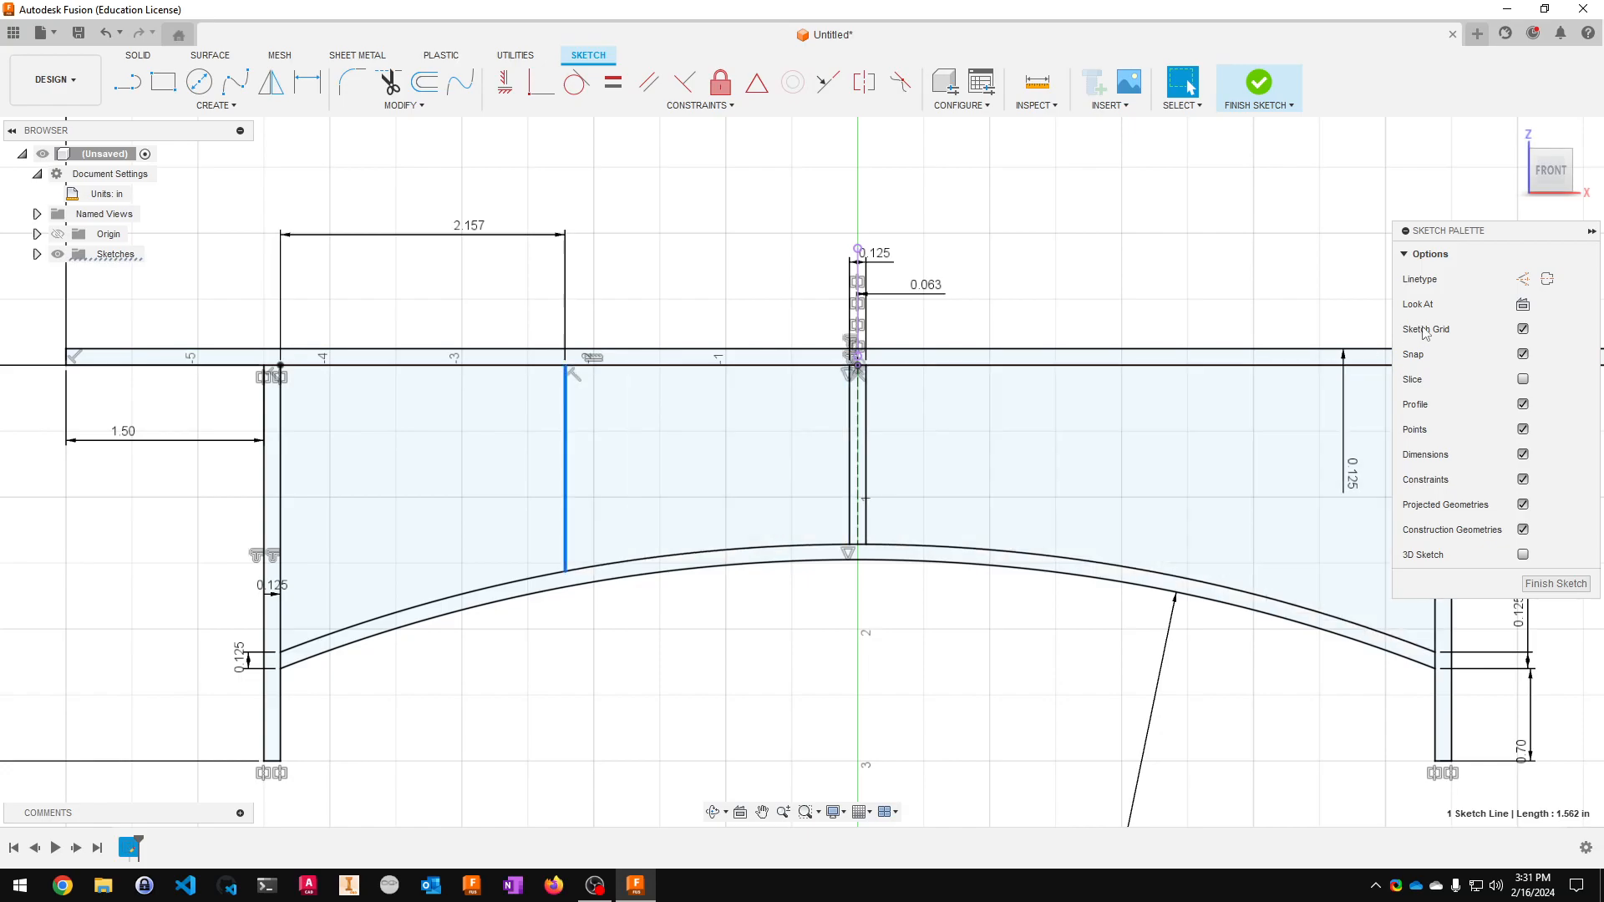
{"action": "left_click", "coordinate": [1530, 280]}
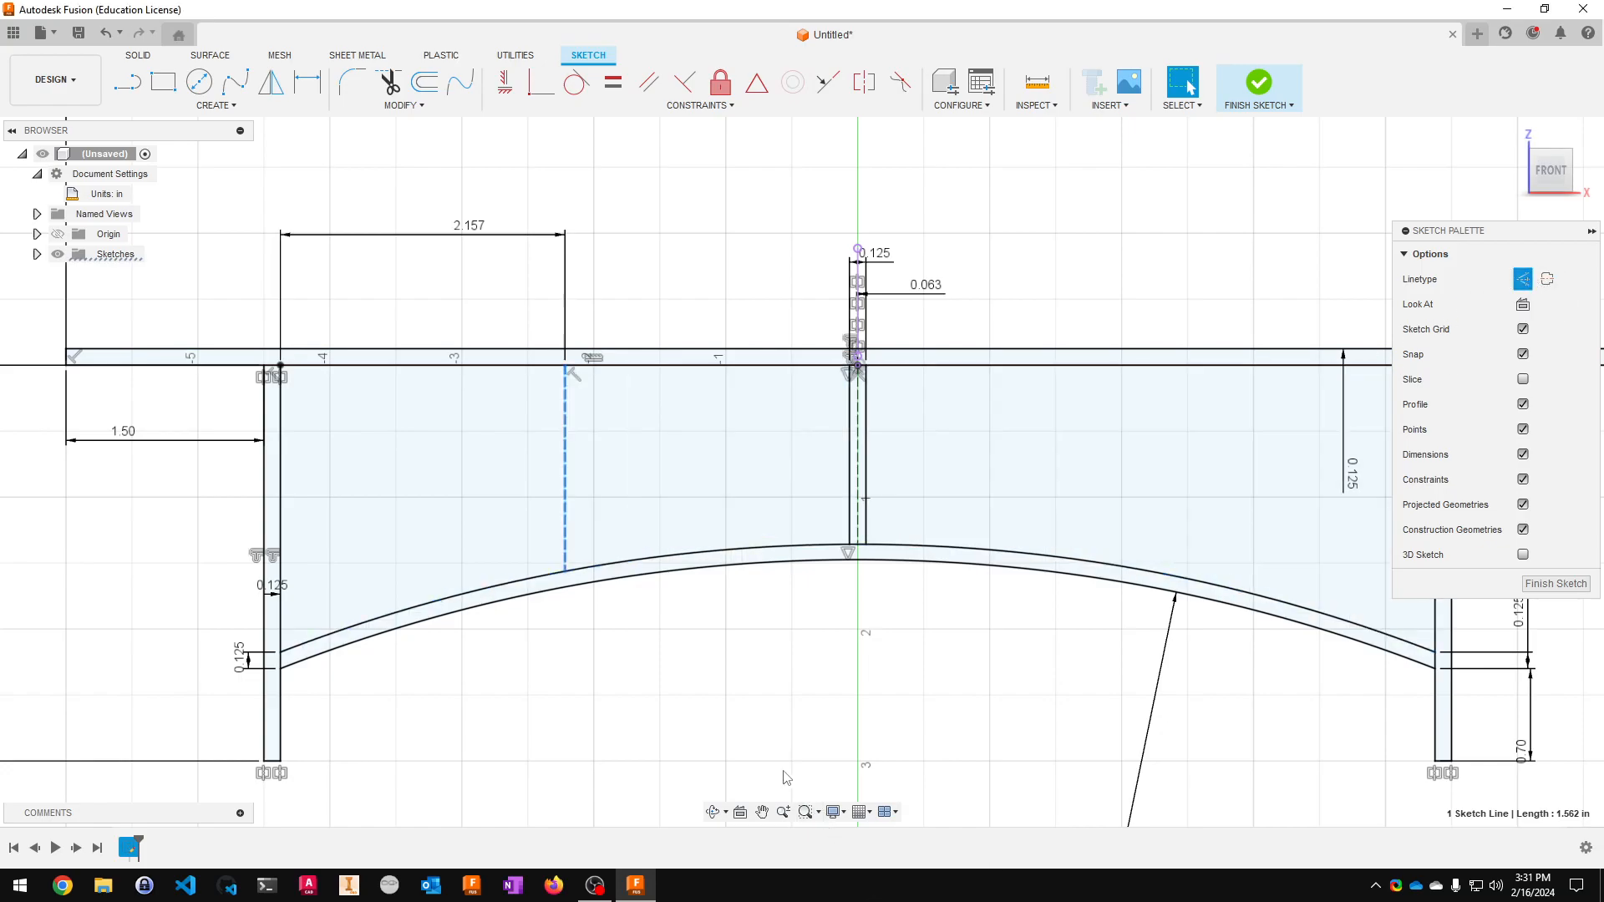
{"action": "key", "text": "Escape"}
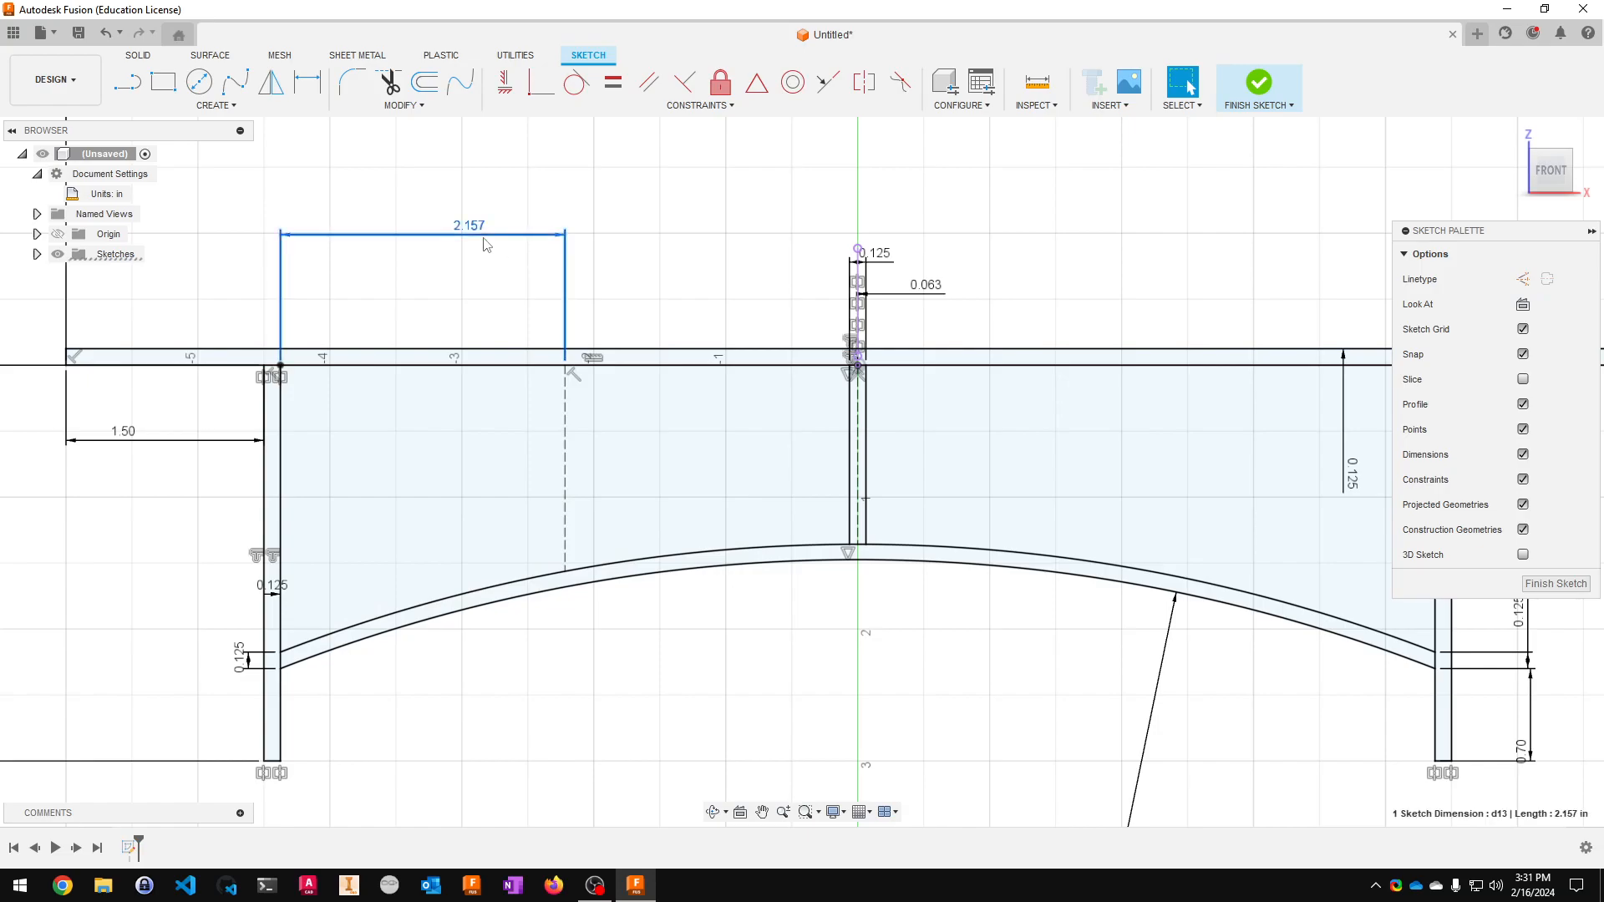
{"action": "left_click", "coordinate": [723, 236]}
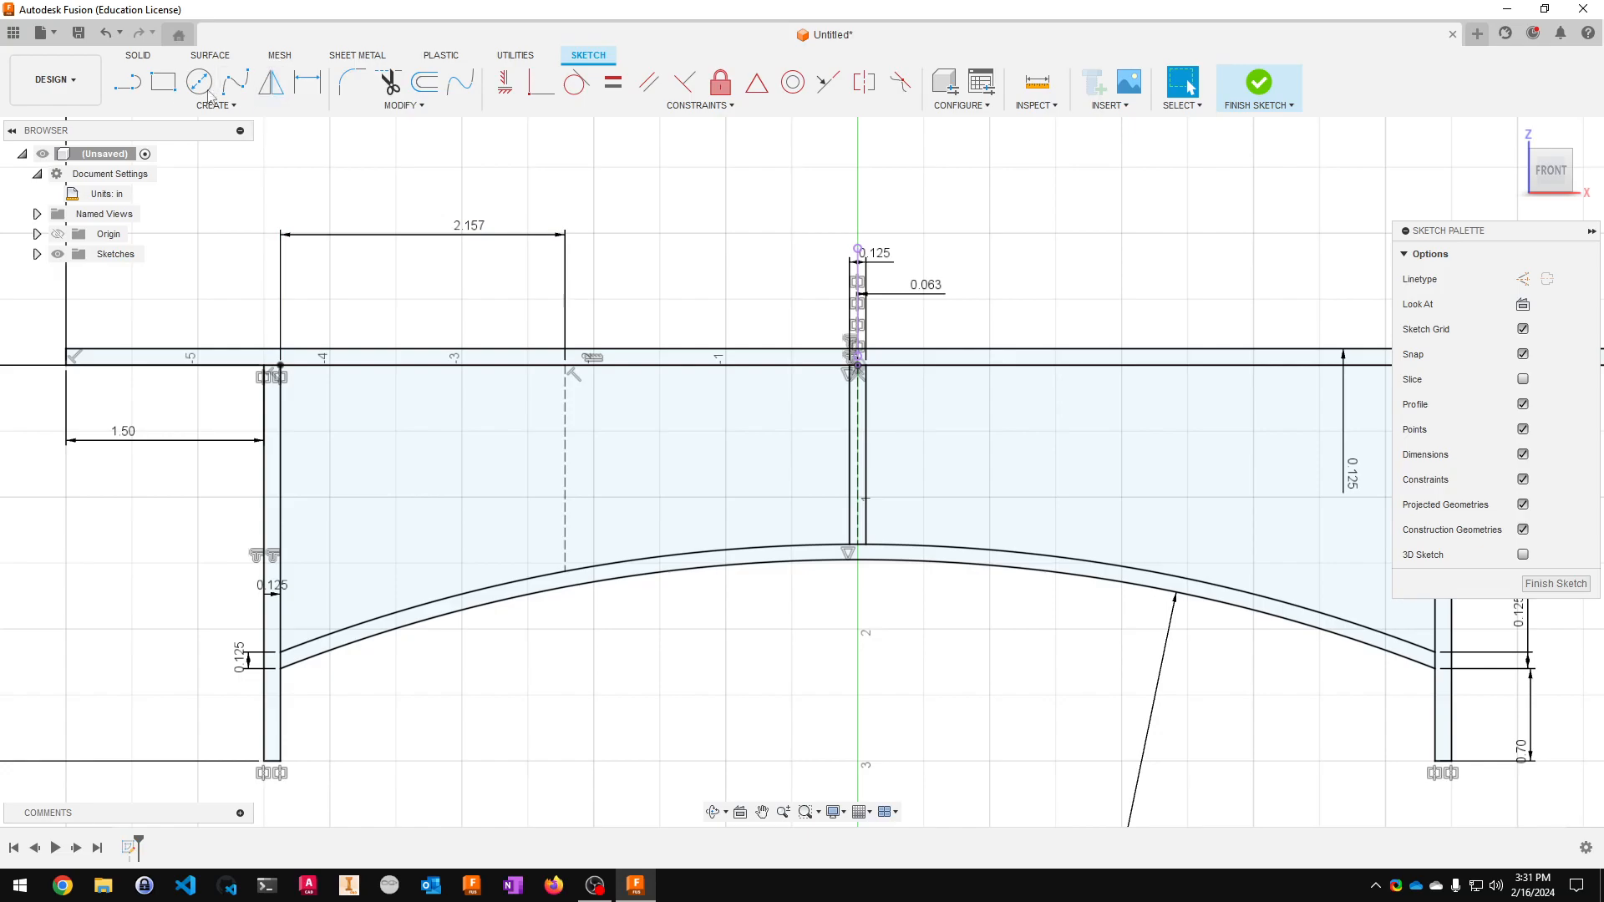
{"action": "left_click", "coordinate": [118, 88]}
{"action": "scroll", "coordinate": [556, 476], "scroll_direction": "up", "scroll_amount": 4}
{"action": "left_click", "coordinate": [621, 286]}
{"action": "left_click", "coordinate": [620, 621]}
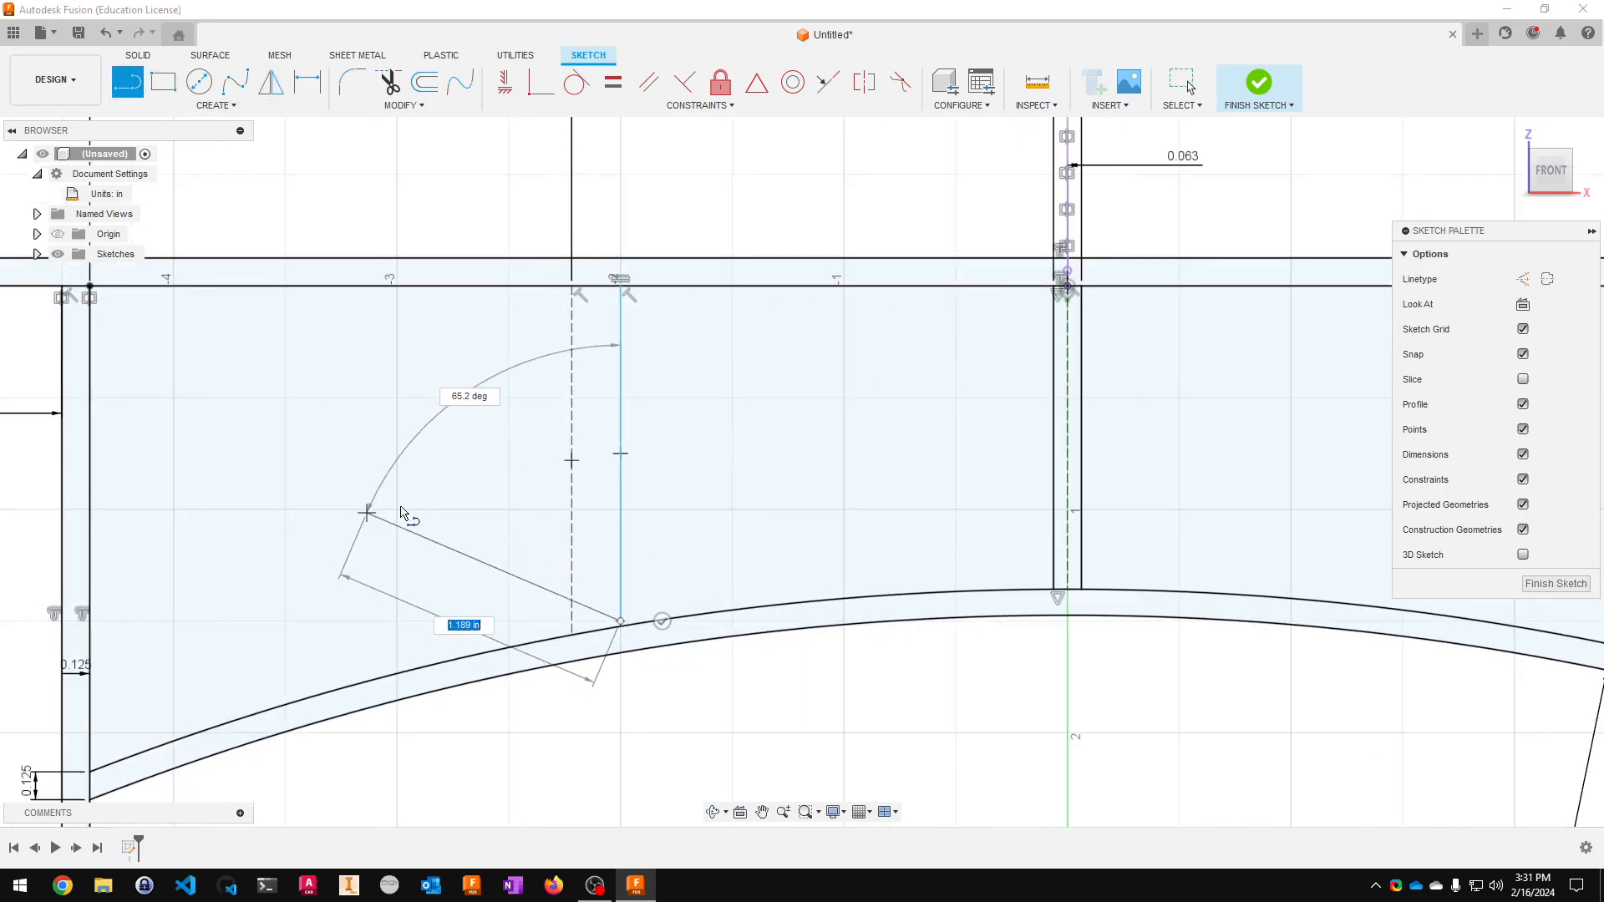
{"action": "key", "text": "Escape"}
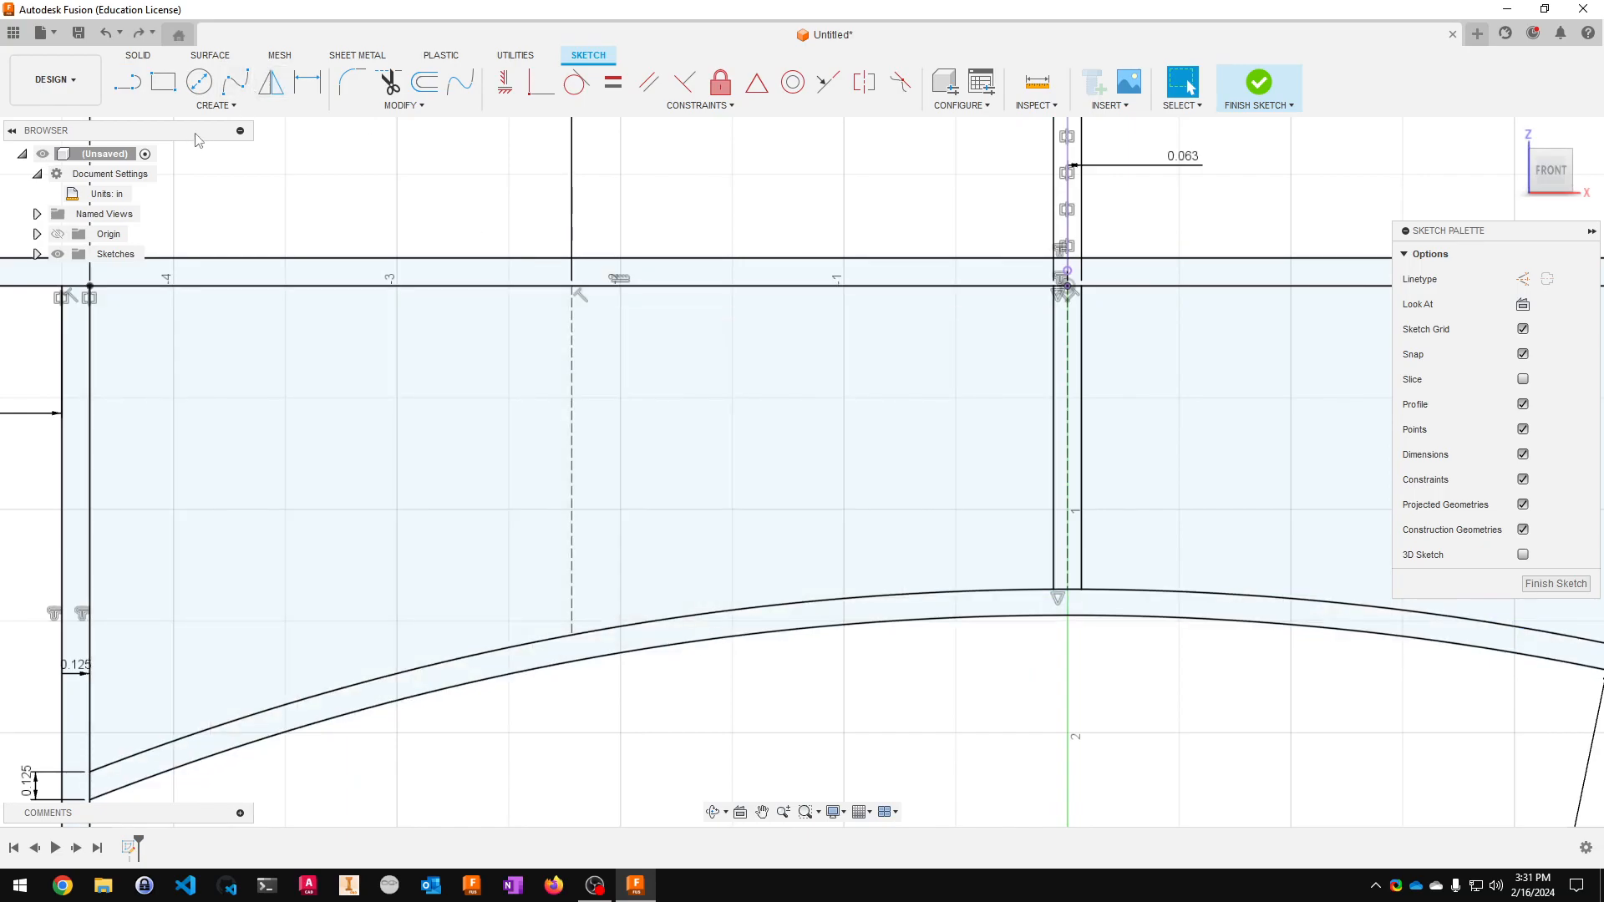
- Draw two vertical lines from the strip's lower edge to the upper arc, one on each side of the new construction line
{"action": "left_click", "coordinate": [127, 82]}
{"action": "left_click", "coordinate": [653, 293]}
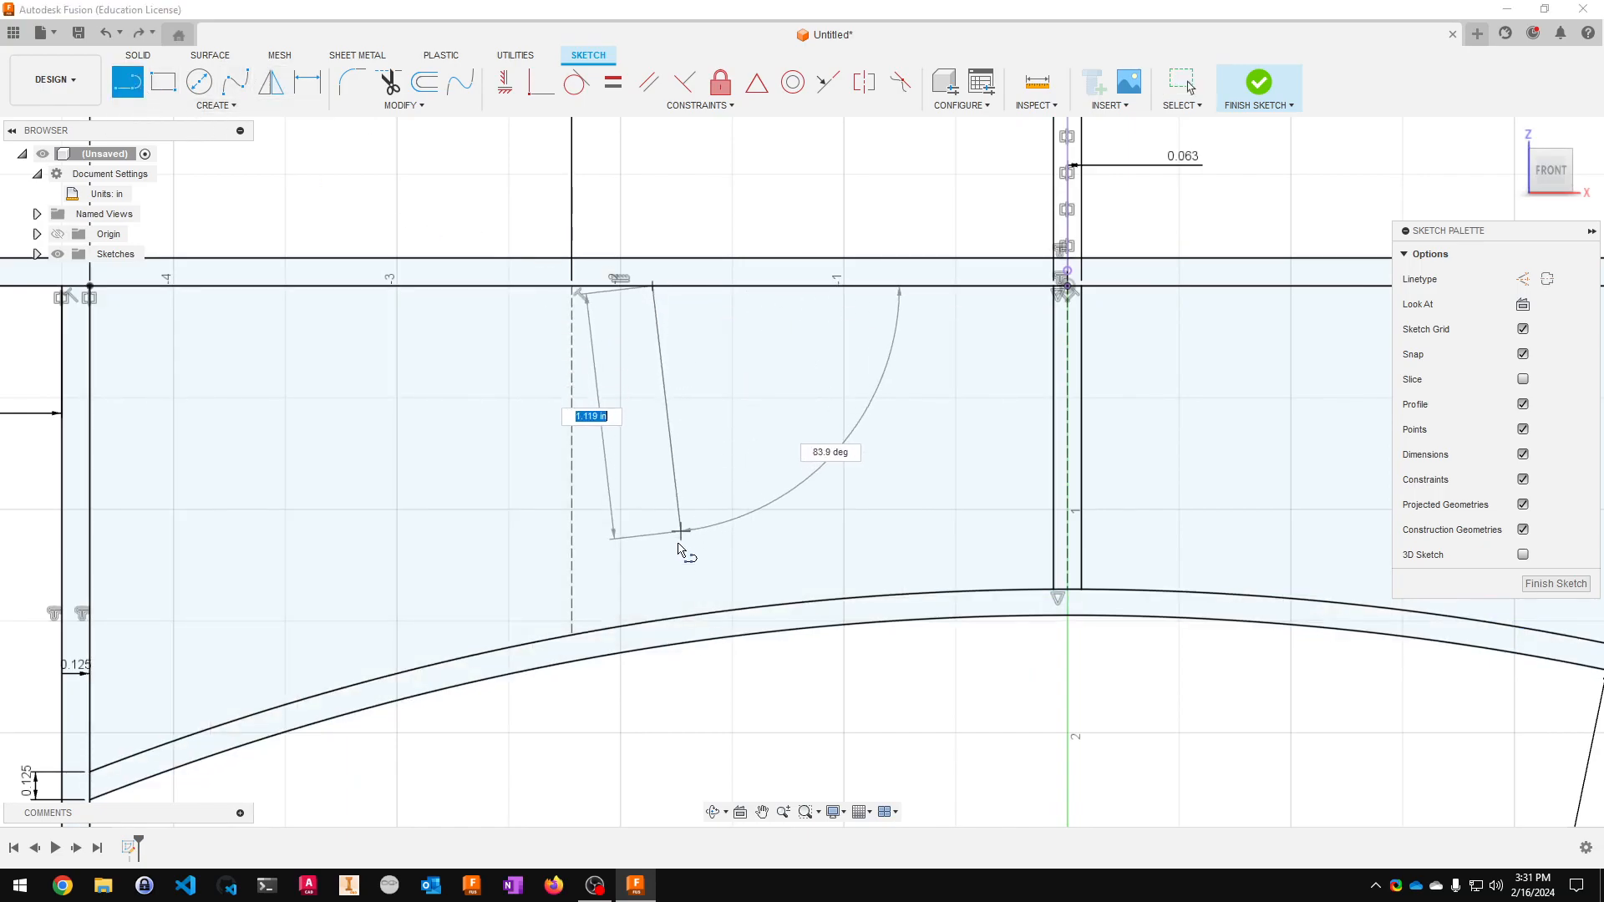
{"action": "double_click", "coordinate": [652, 622]}
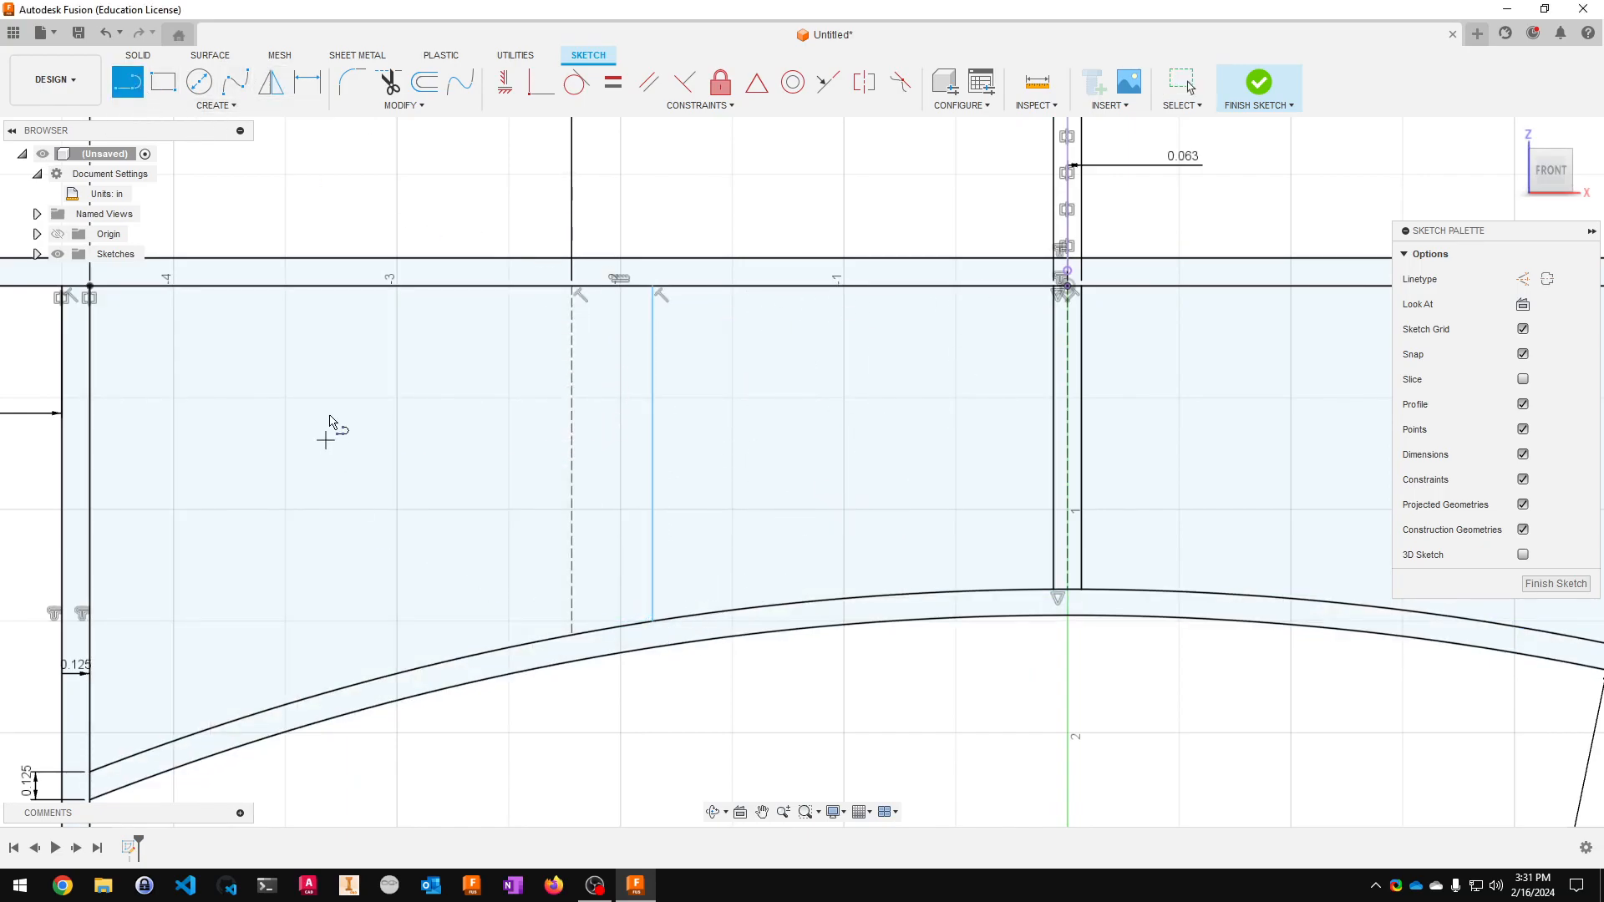
{"action": "left_click", "coordinate": [472, 288]}
{"action": "double_click", "coordinate": [472, 655]}
{"action": "key", "text": "Escape"}
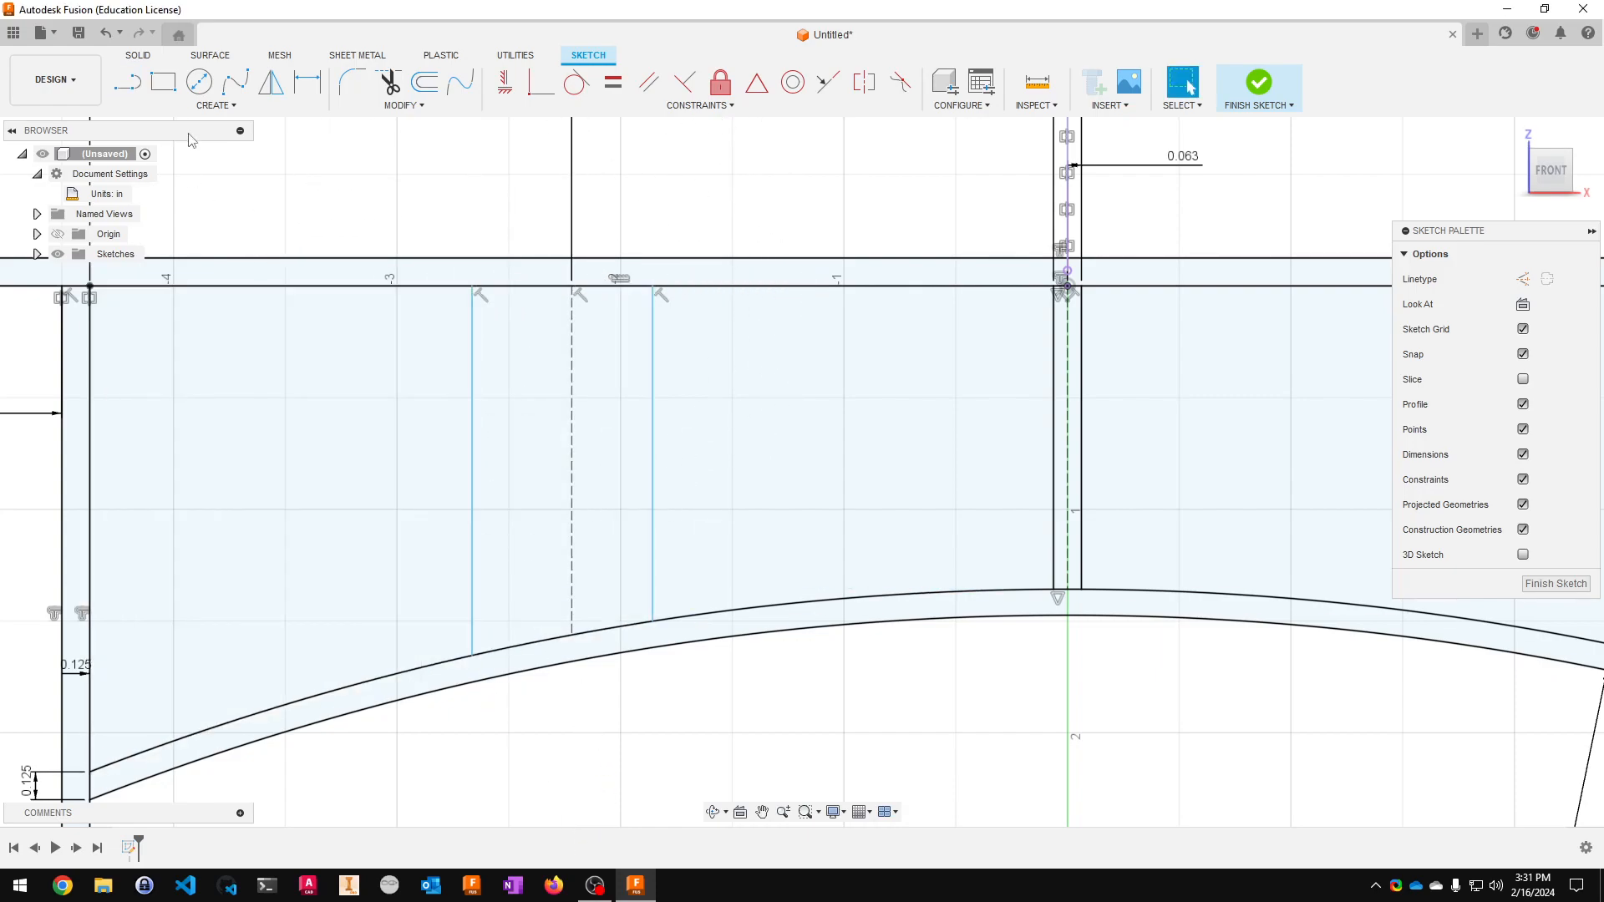
- Dimension the line right of the construction line 0.063 in from it
{"action": "left_click", "coordinate": [307, 81]}
{"action": "left_click", "coordinate": [573, 359]}
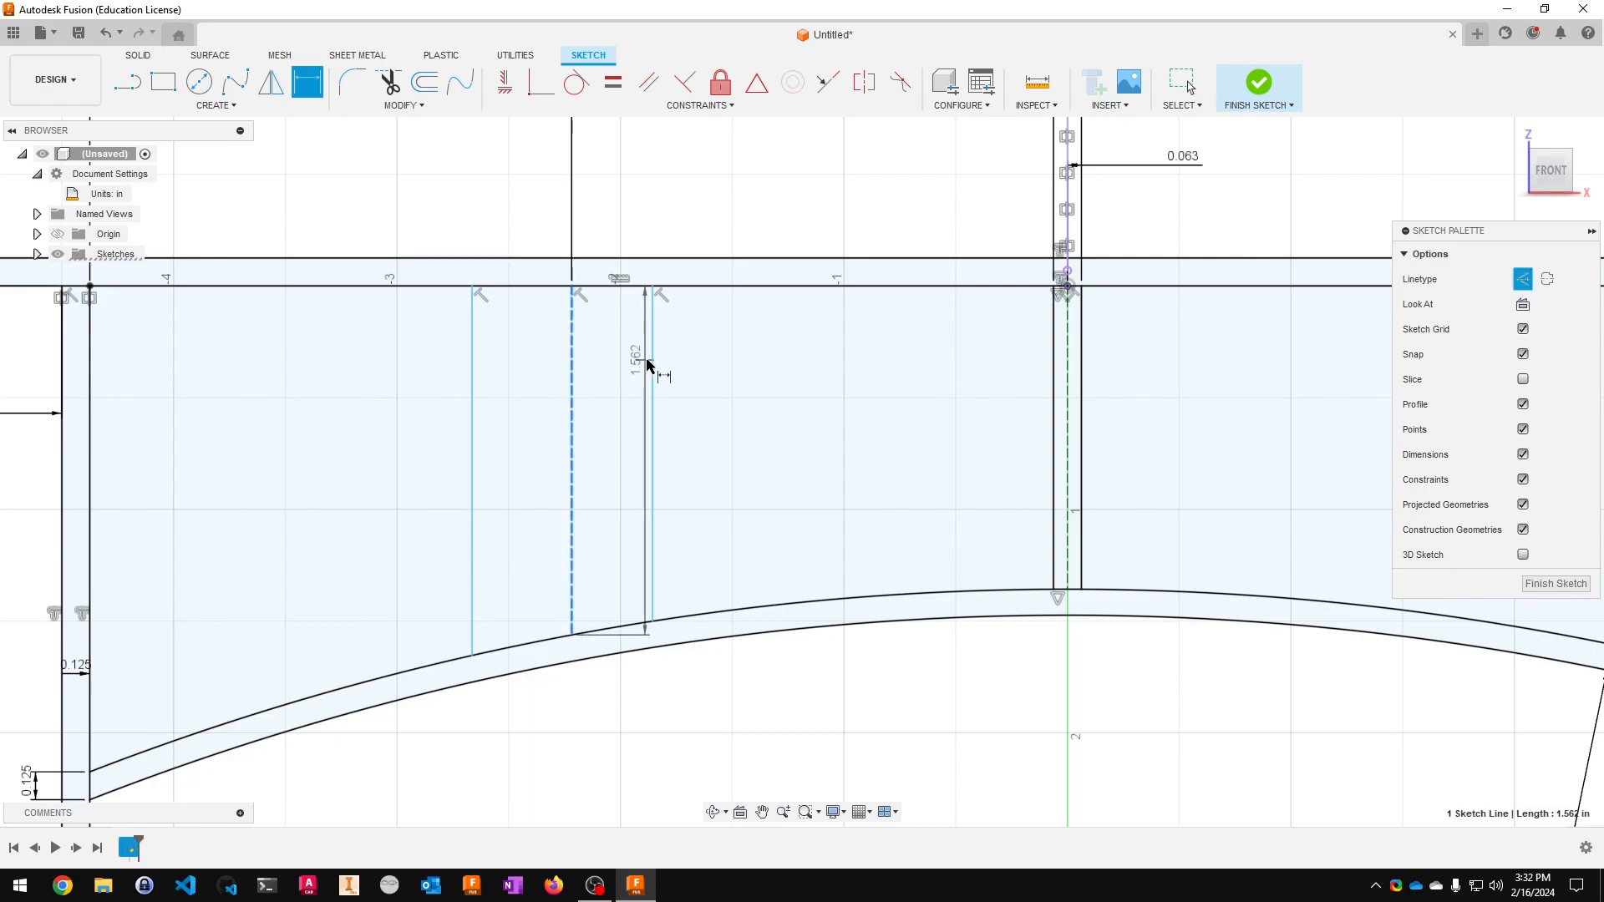
{"action": "left_click", "coordinate": [653, 359]}
{"action": "left_click", "coordinate": [625, 208]}
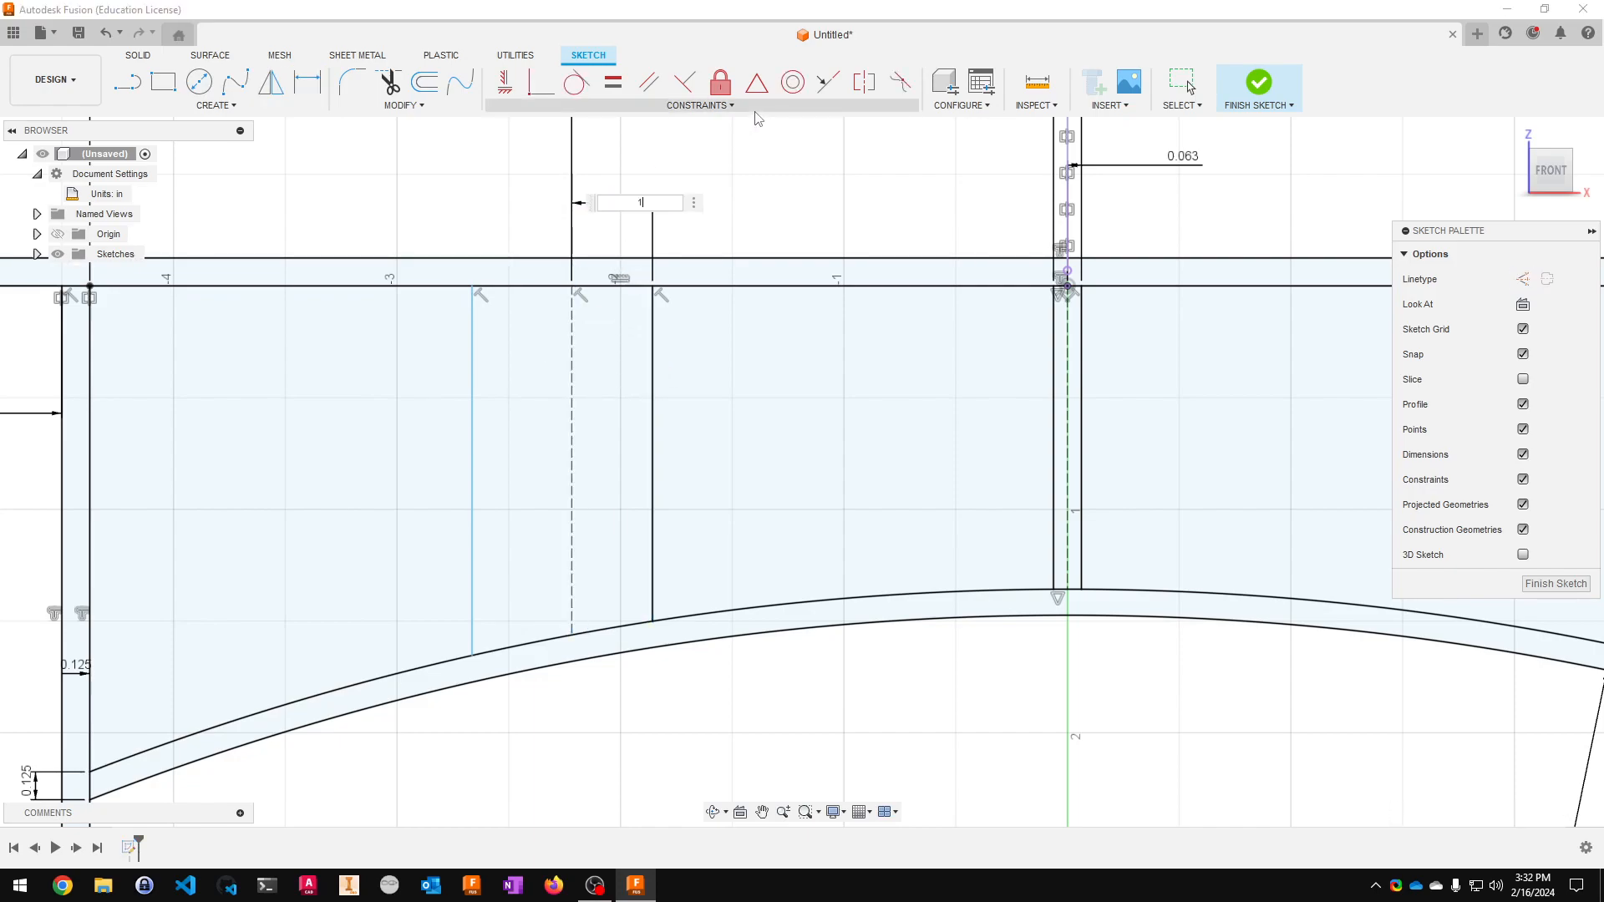
{"action": "key", "text": "Return"}
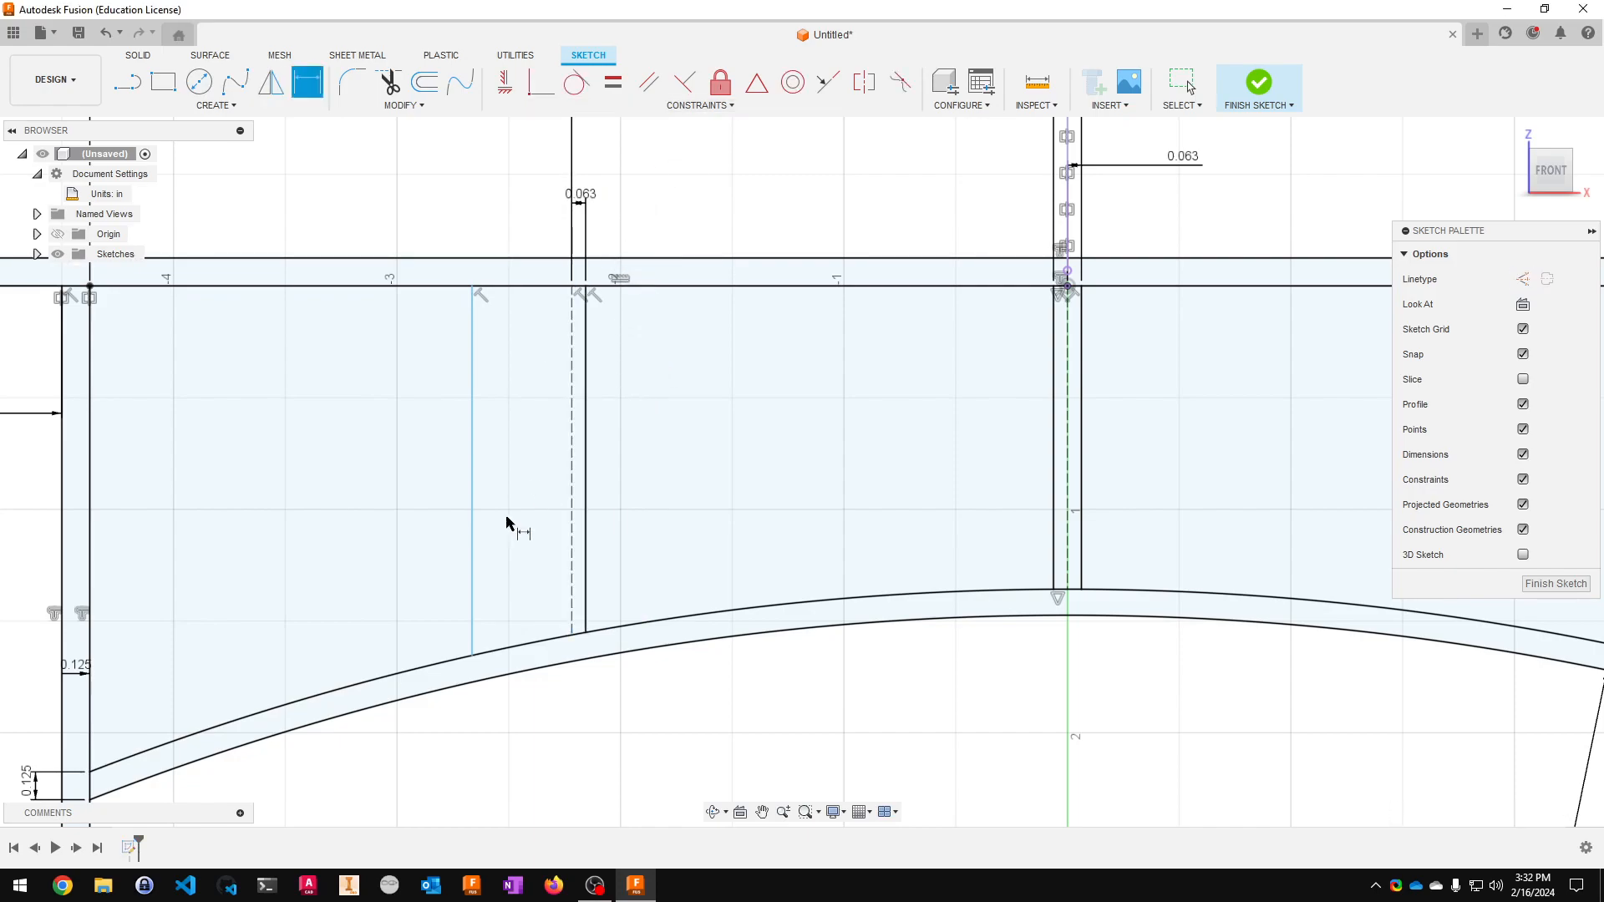
- Dimension the spacing between the two new vertical rib lines as 1/8 in
{"action": "left_click", "coordinate": [470, 380]}
{"action": "left_click", "coordinate": [585, 391]}
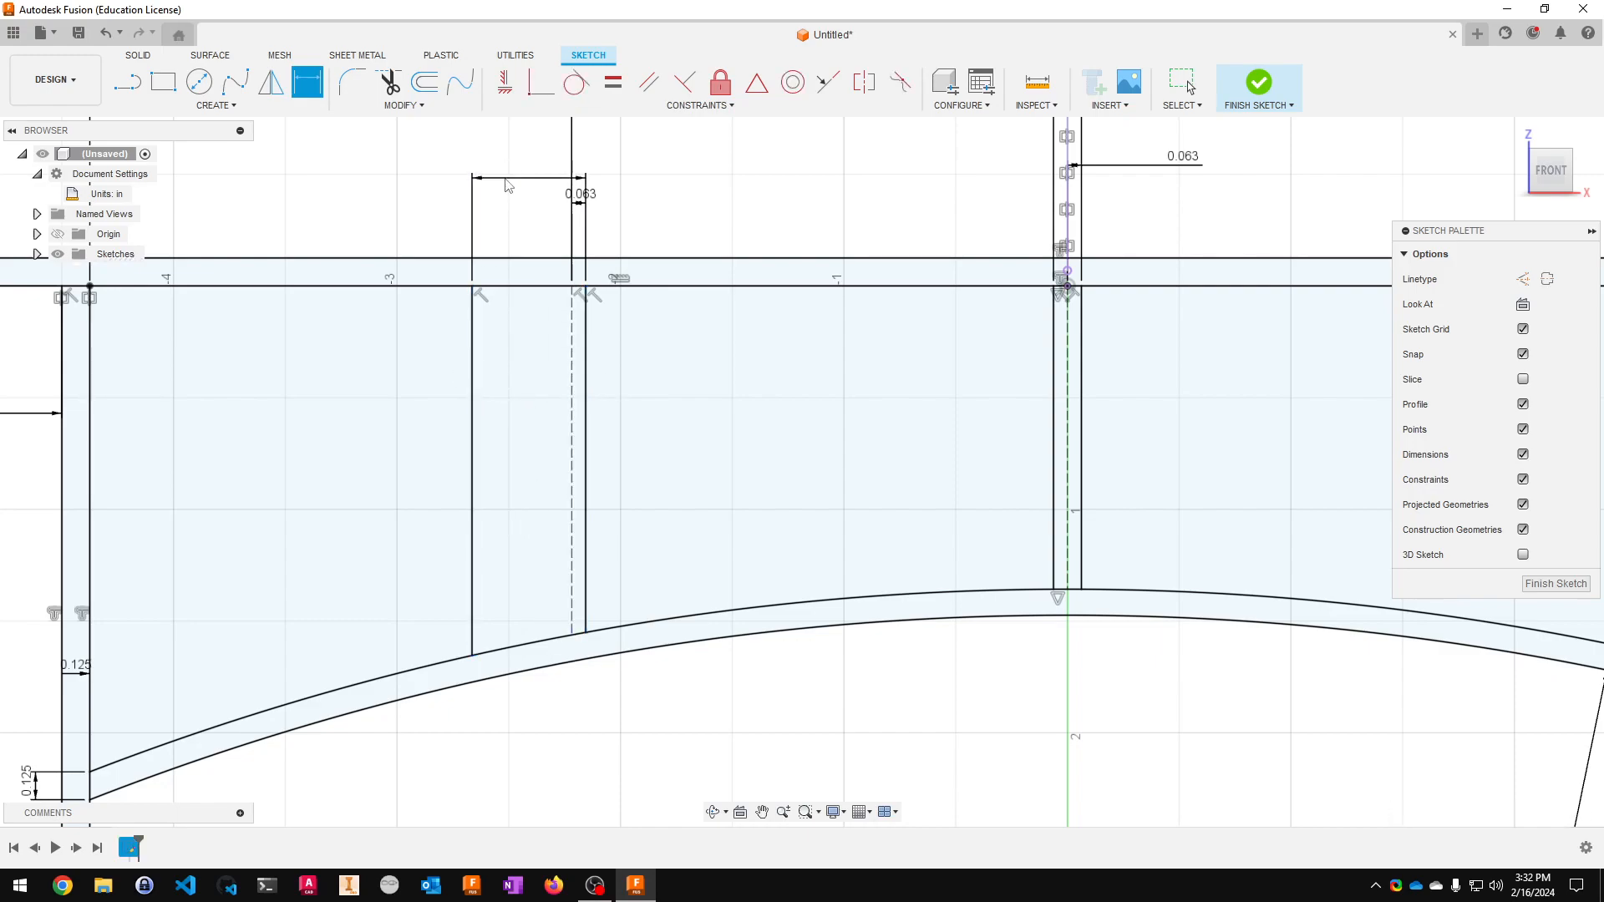
{"action": "left_click", "coordinate": [501, 190]}
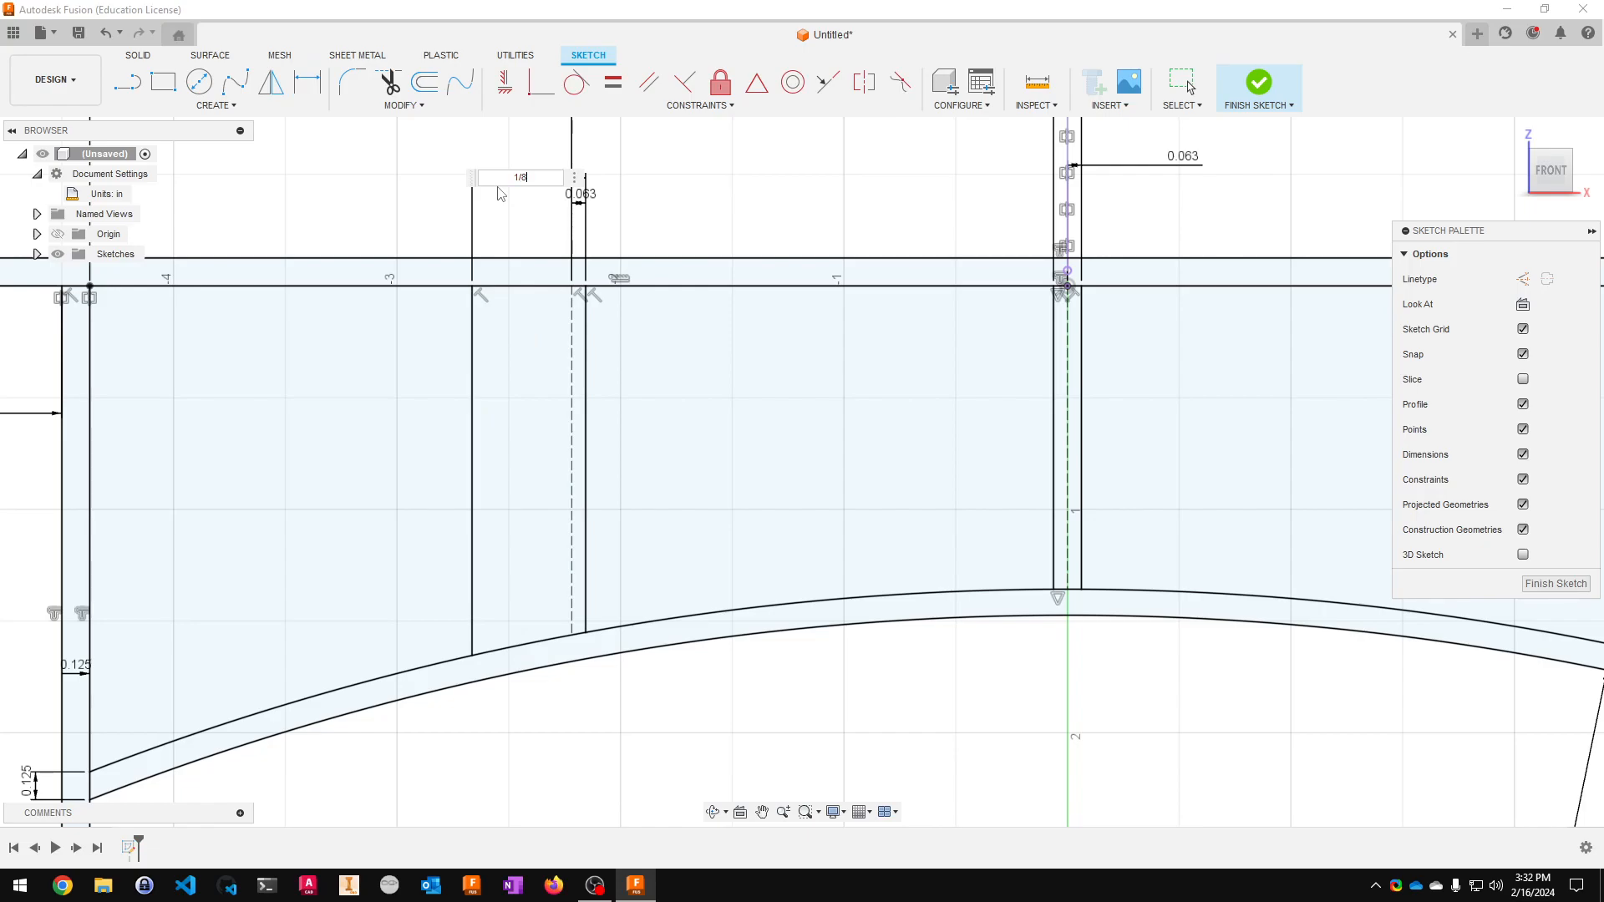
{"action": "key", "text": "Return"}
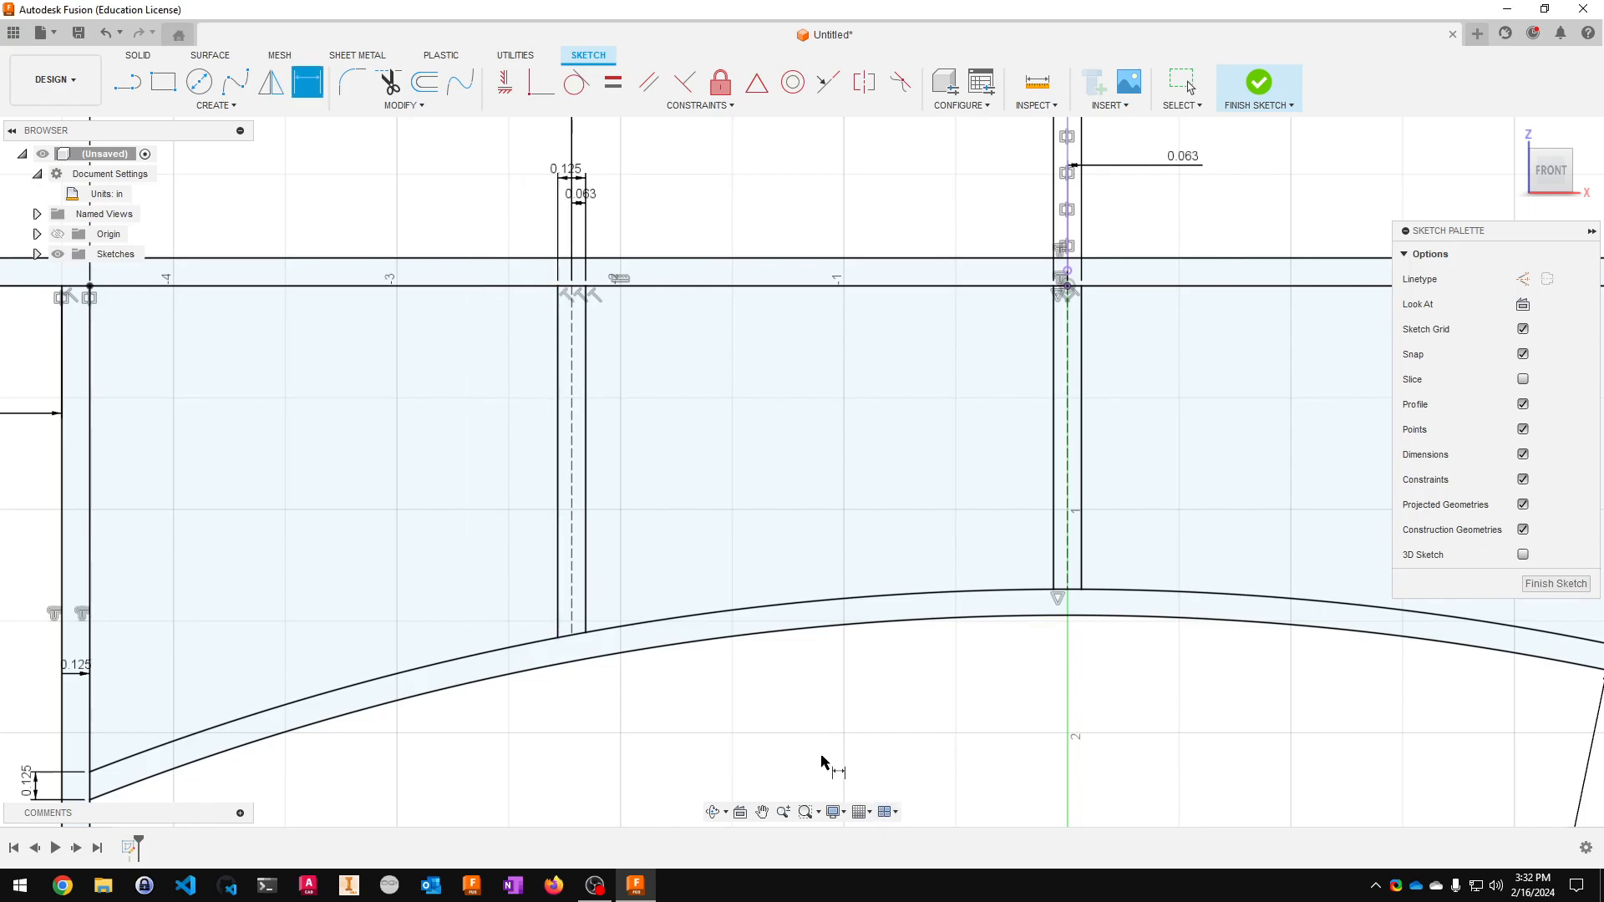
{"action": "key", "text": "Escape"}
- Draw a diagonal line from the left leg's upper inner corner to the lower end of the intermediate rib's left line
{"action": "scroll", "coordinate": [764, 634], "scroll_direction": "down", "scroll_amount": 3}
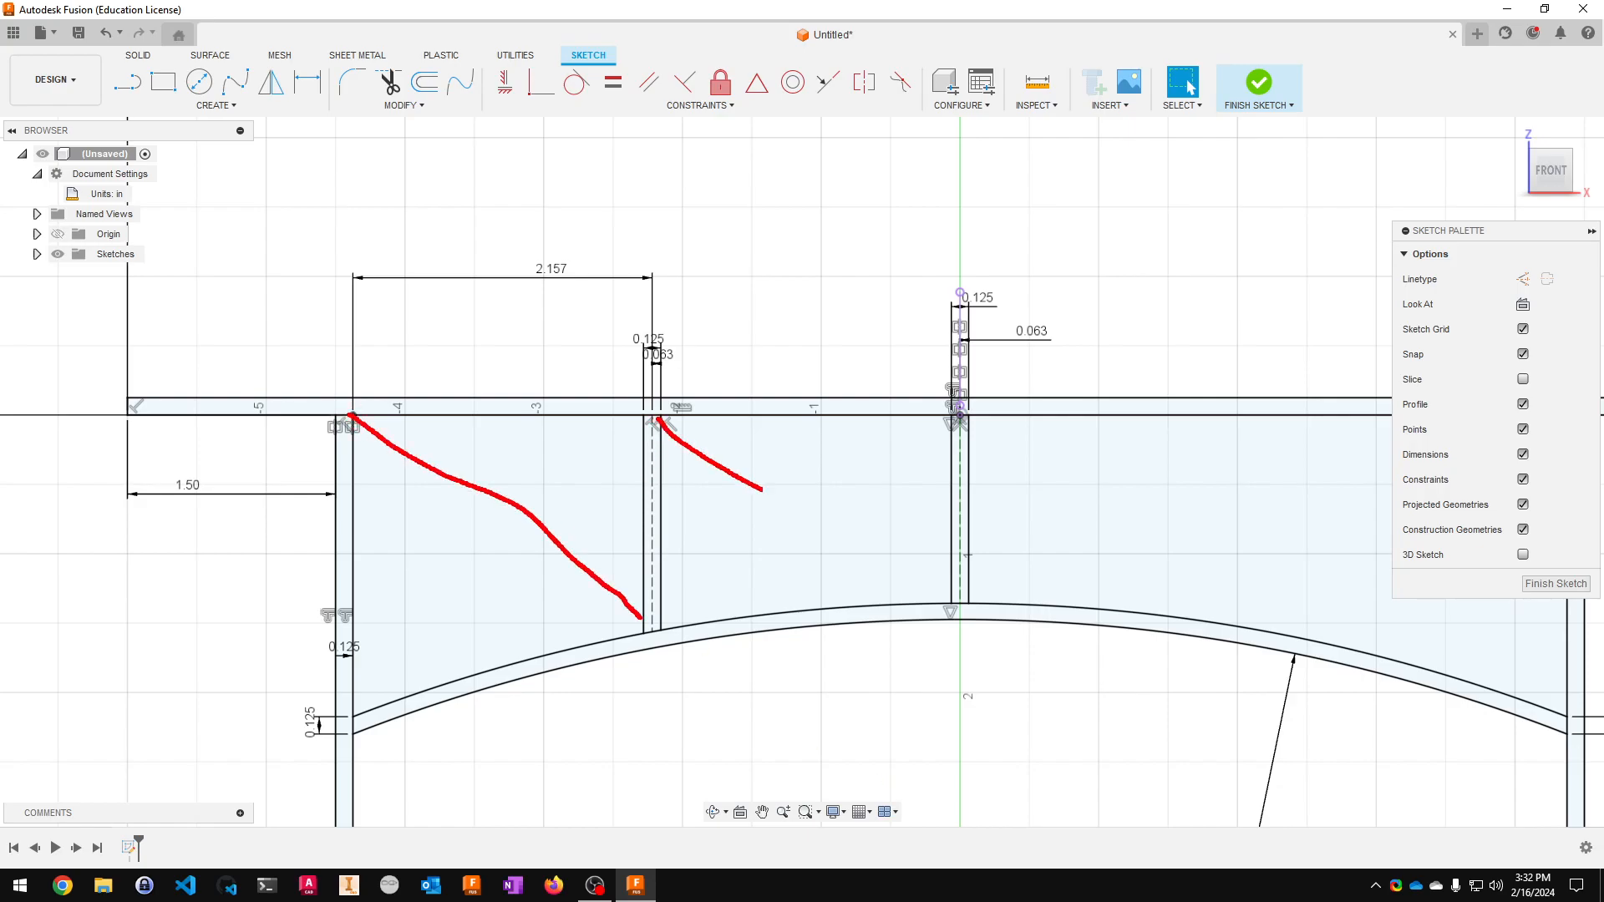
{"action": "key", "text": "Escape"}
{"action": "left_click", "coordinate": [136, 81]}
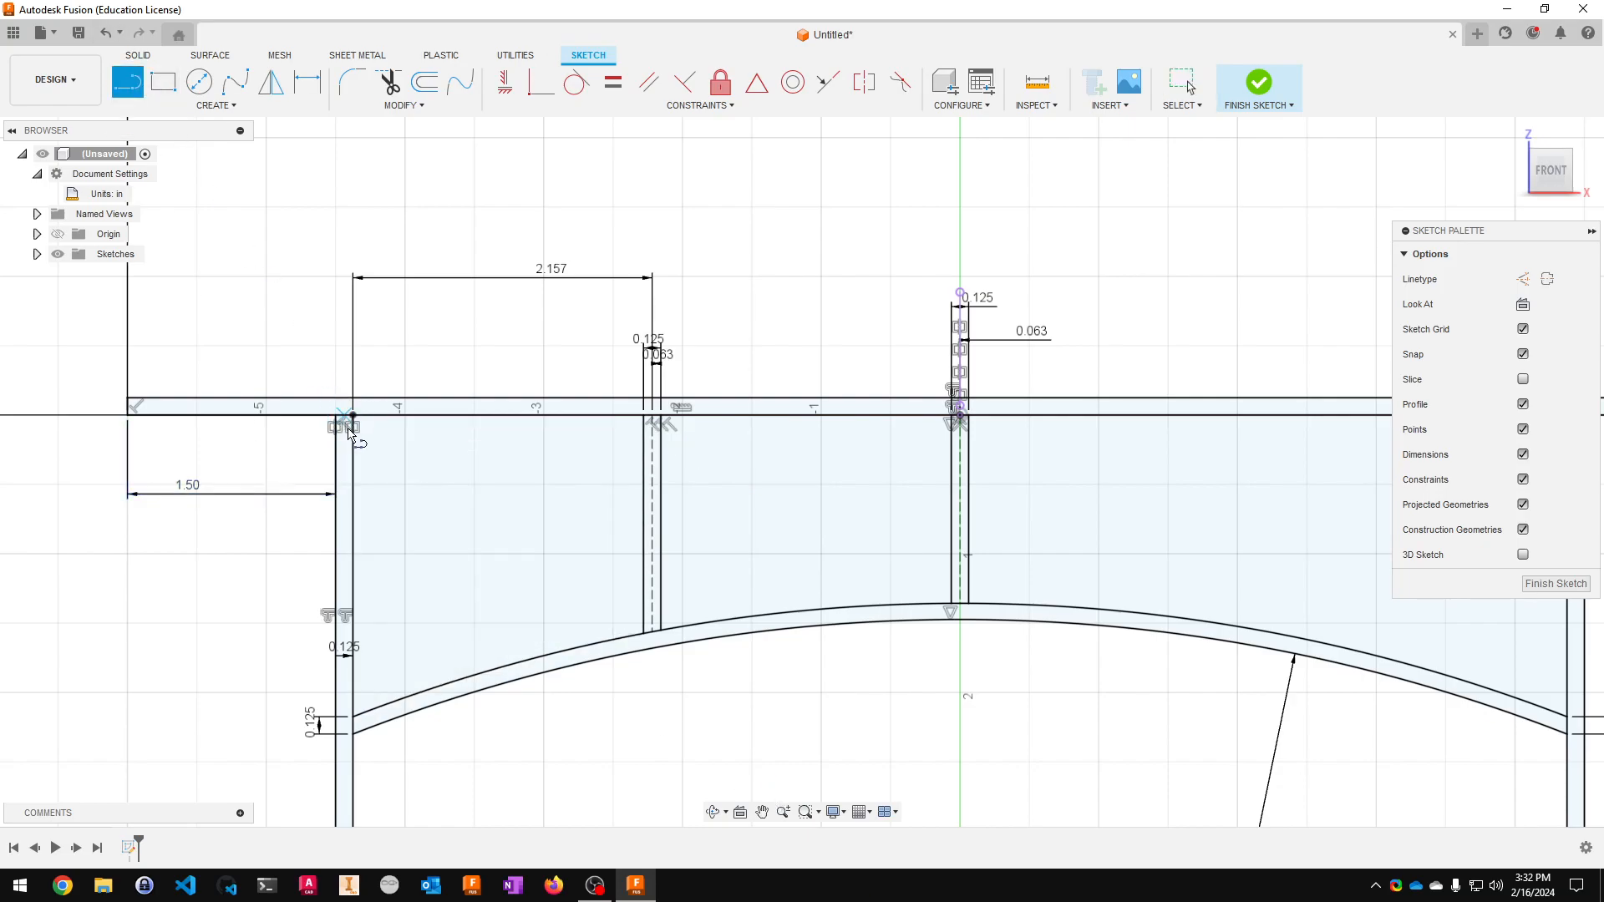
{"action": "left_click", "coordinate": [352, 416]}
{"action": "scroll", "coordinate": [645, 627], "scroll_direction": "up", "scroll_amount": 8}
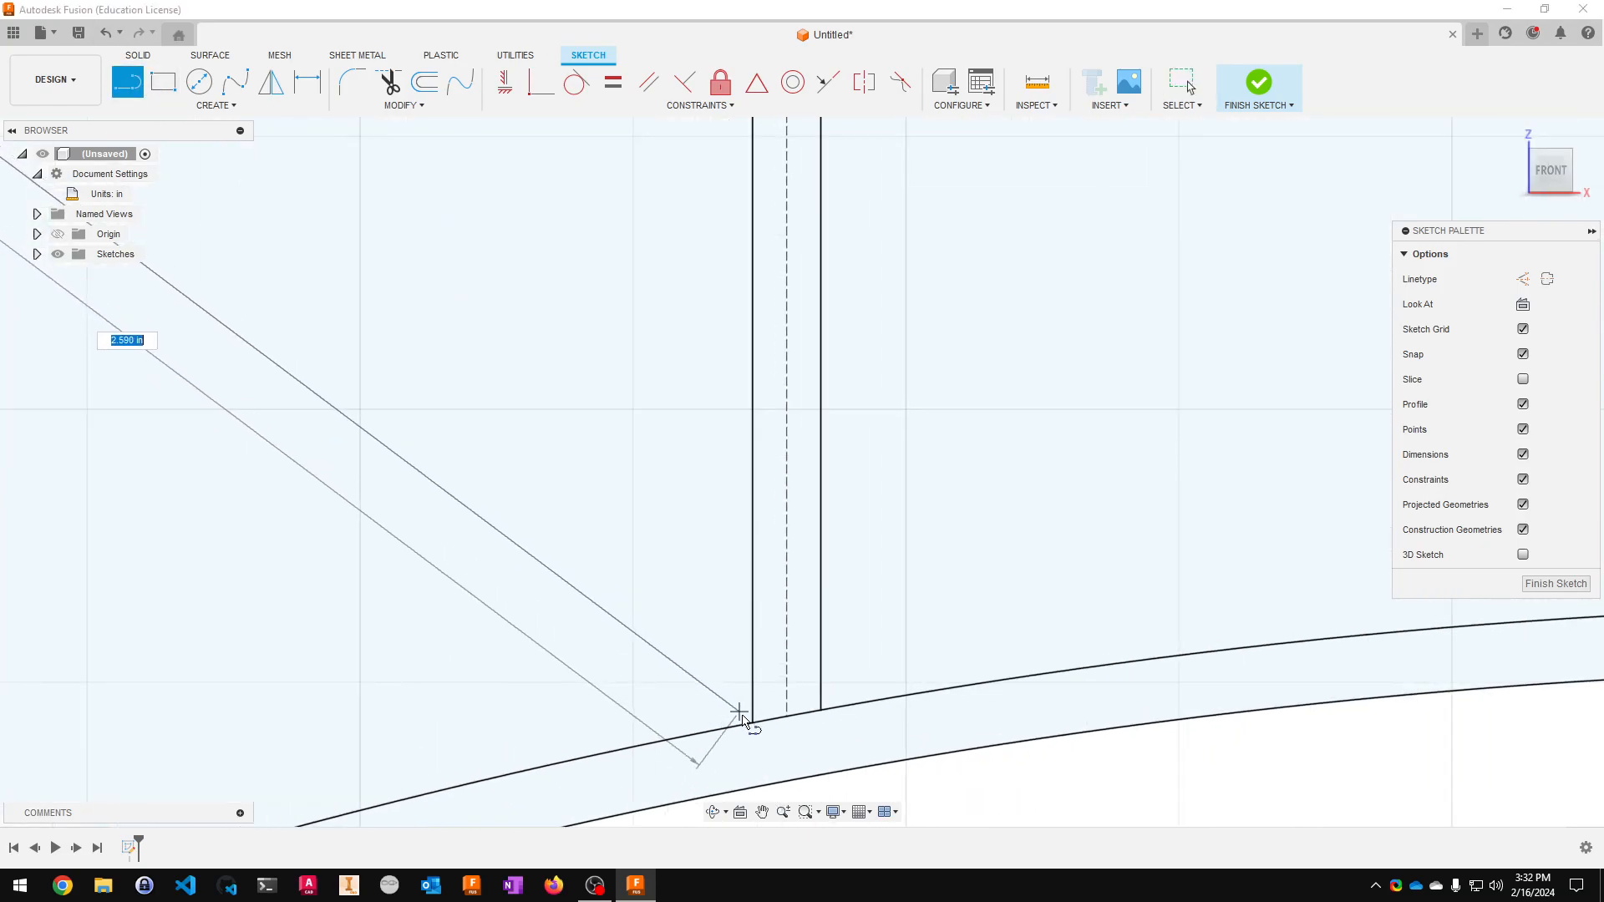
{"action": "left_click", "coordinate": [751, 727]}
{"action": "scroll", "coordinate": [1077, 552], "scroll_direction": "down", "scroll_amount": 5}
{"action": "scroll", "coordinate": [700, 410], "scroll_direction": "up", "scroll_amount": 4}
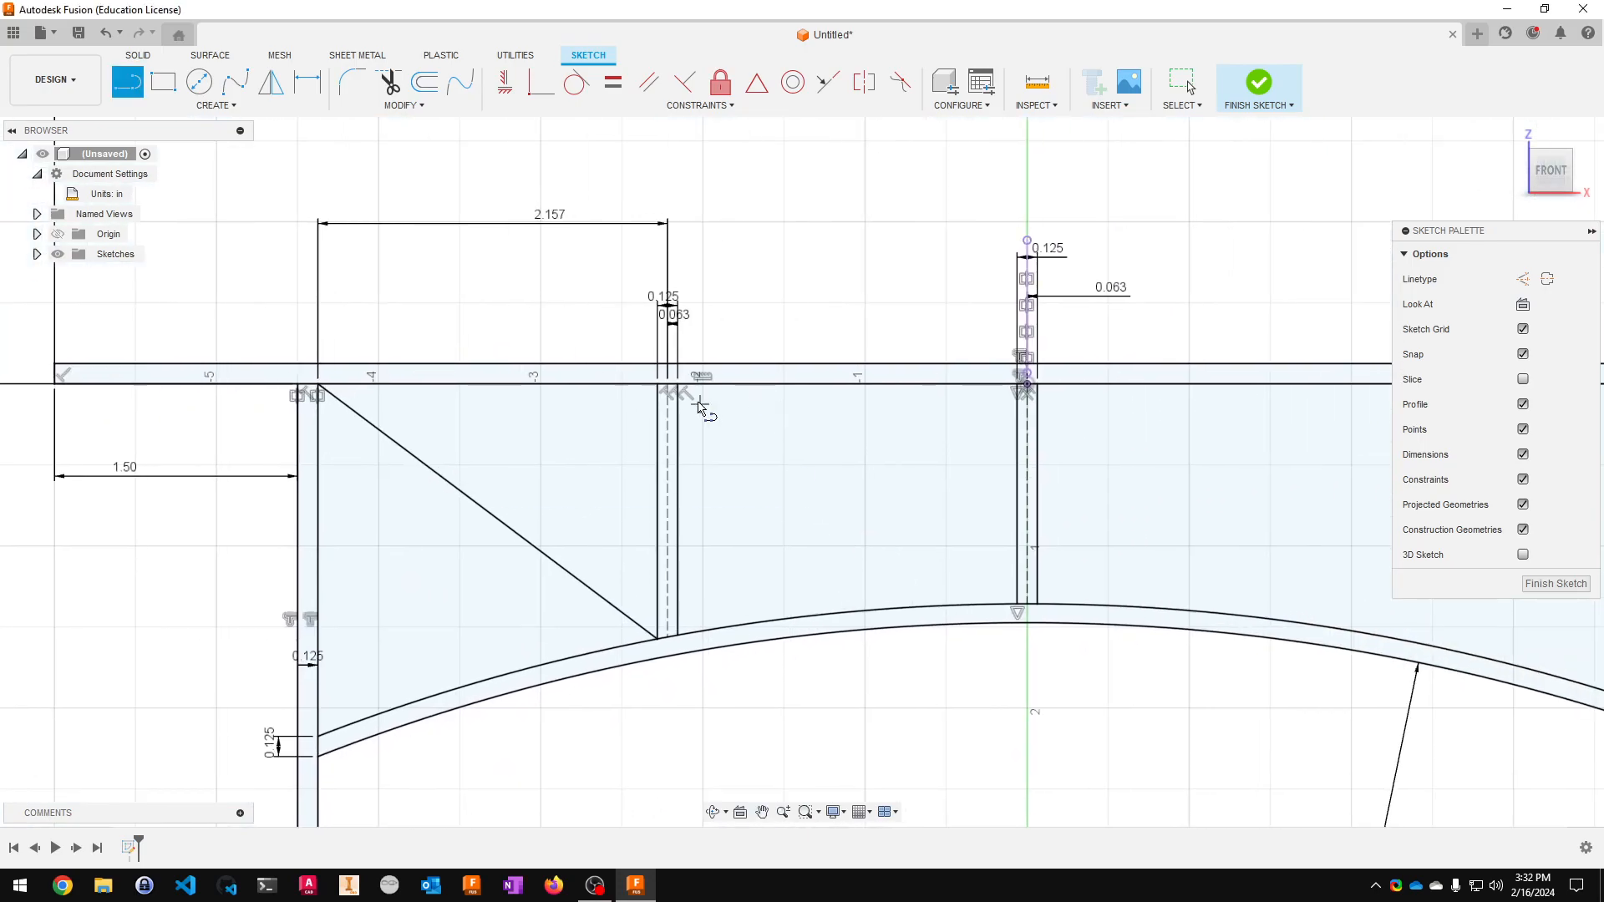
- Draw a diagonal about 2.5 in long from the upper end of the intermediate rib's right line to the centre rib's lower left corner
{"action": "left_click", "coordinate": [681, 393]}
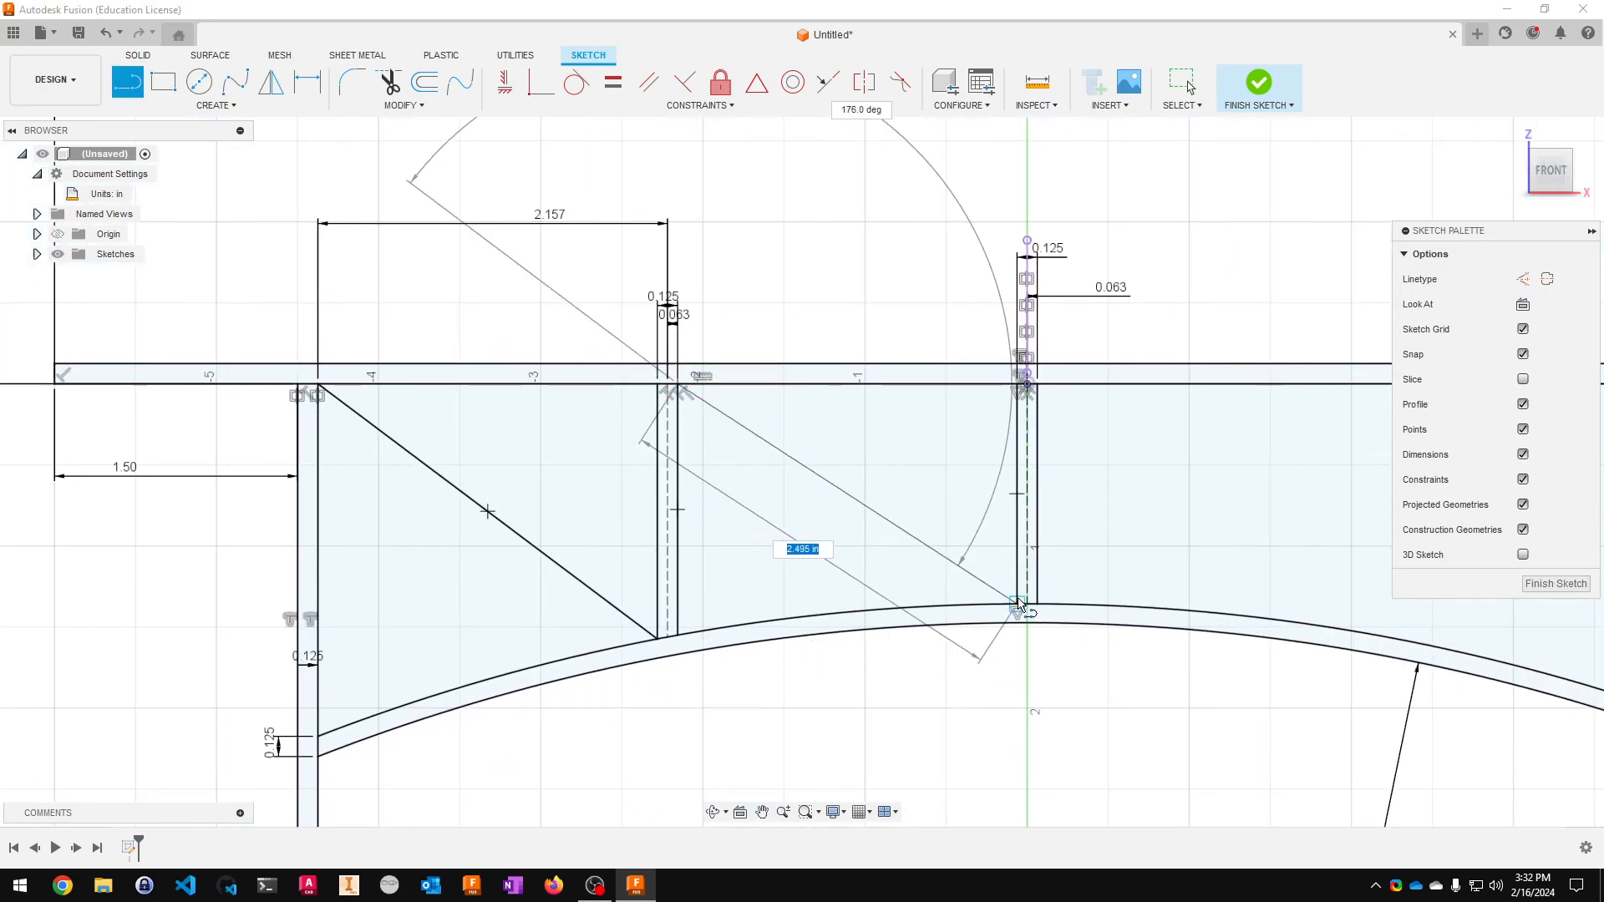
{"action": "scroll", "coordinate": [1016, 618], "scroll_direction": "up", "scroll_amount": 3}
{"action": "scroll", "coordinate": [1015, 616], "scroll_direction": "up", "scroll_amount": 4}
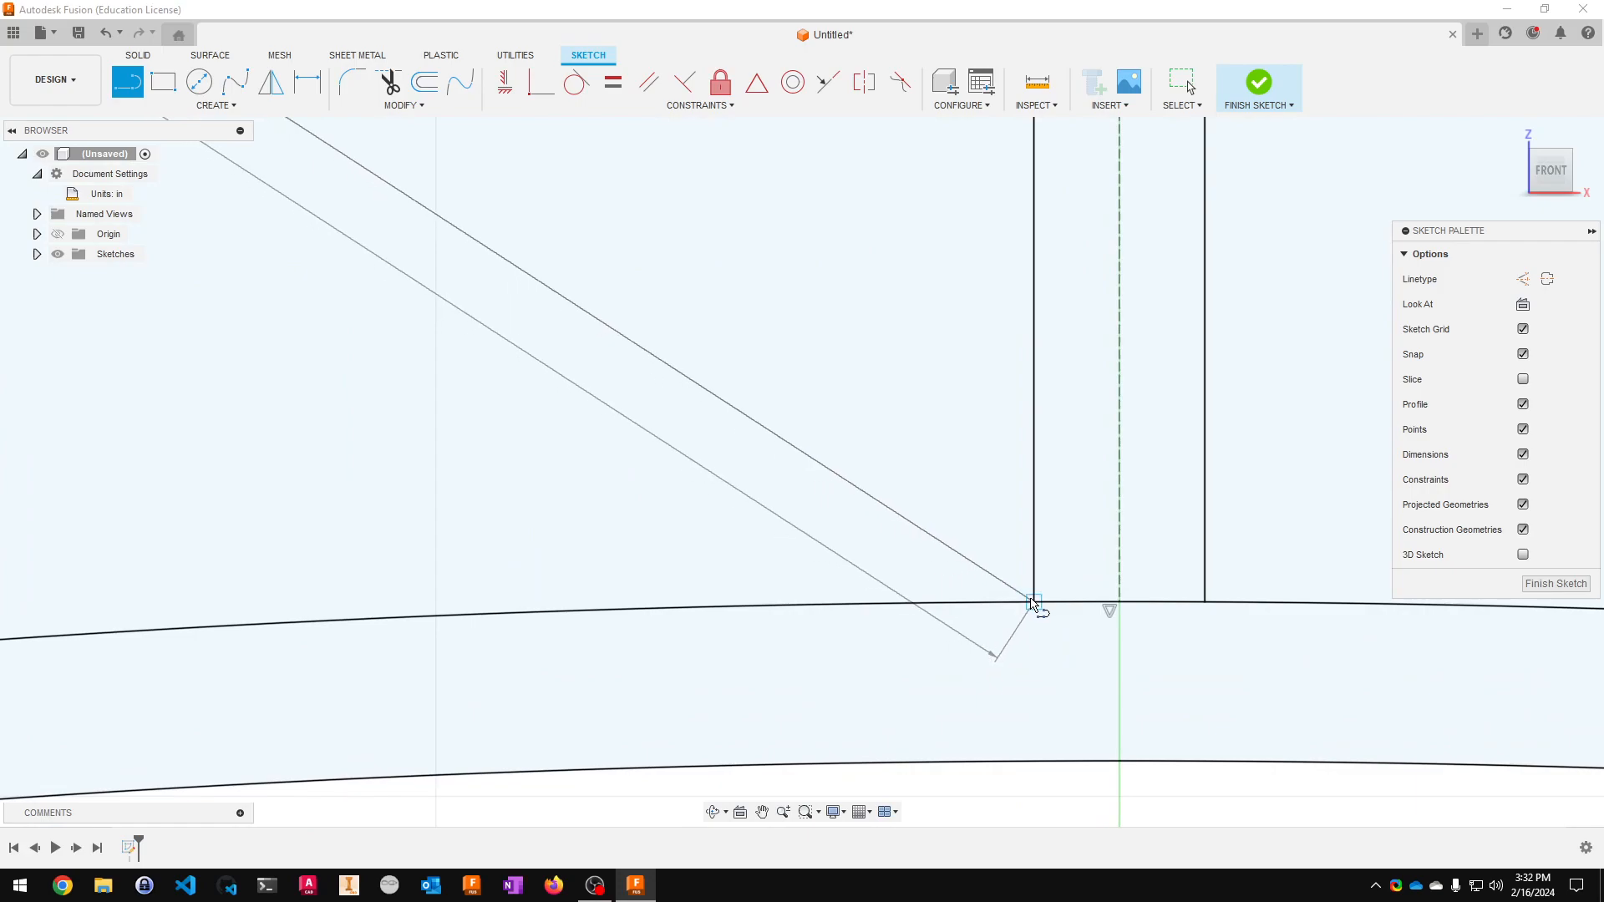
{"action": "left_click", "coordinate": [1034, 609]}
{"action": "scroll", "coordinate": [607, 552], "scroll_direction": "down", "scroll_amount": 5}
{"action": "scroll", "coordinate": [606, 551], "scroll_direction": "down", "scroll_amount": 3}
{"action": "key", "text": "Escape"}
{"action": "middle_click_drag", "start_coordinate": [384, 637], "coordinate": [841, 731]}
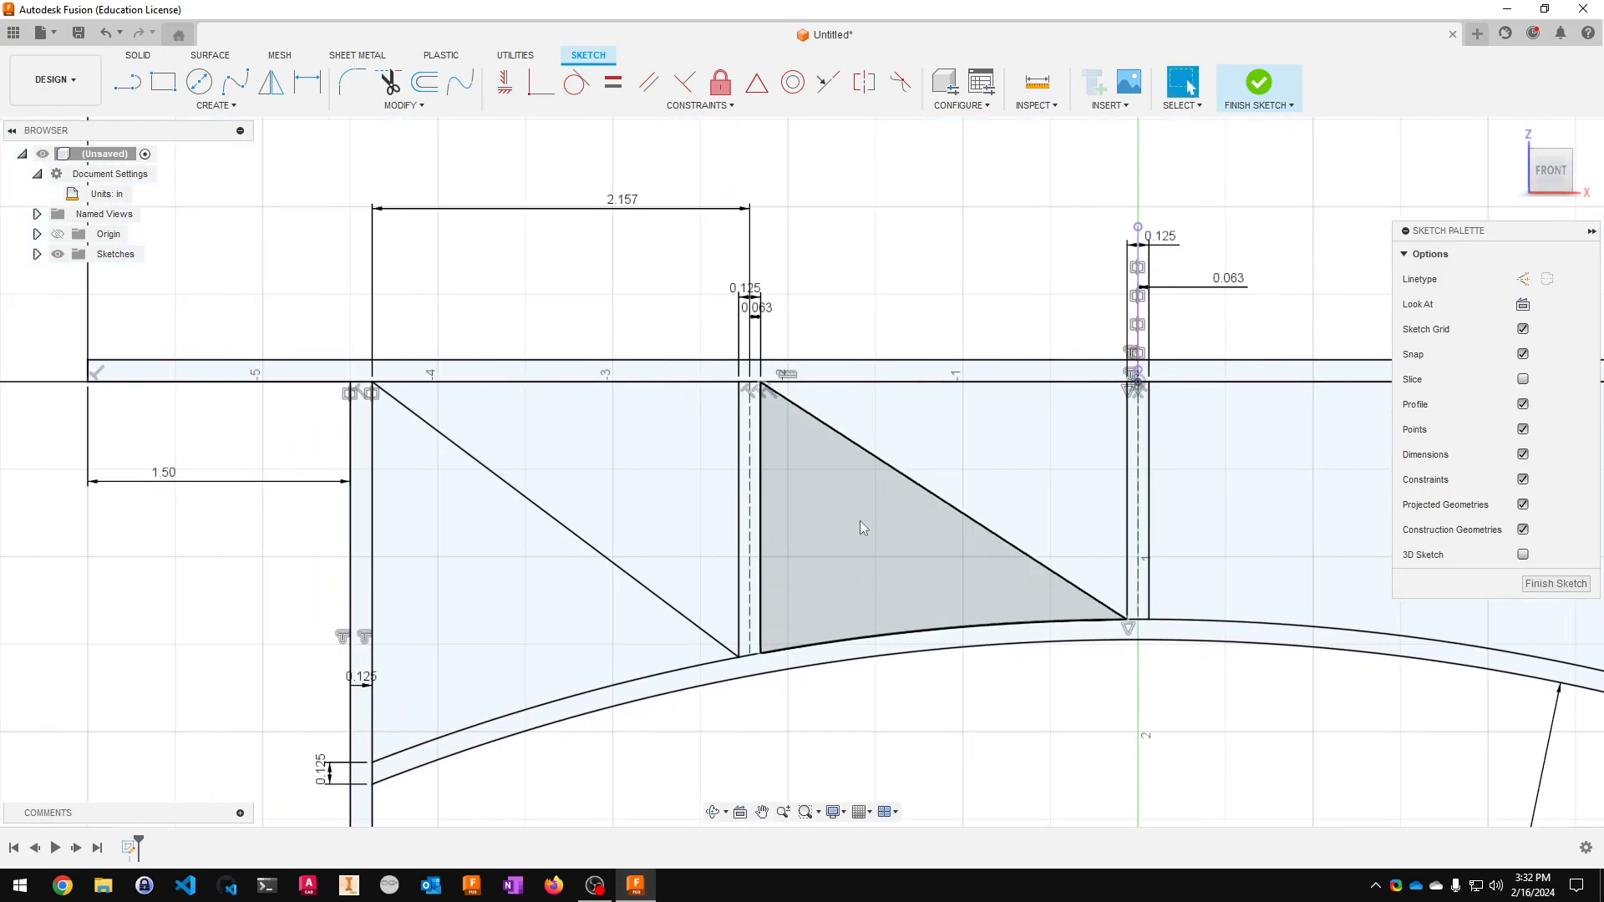
- Convert both diagonal lines into construction lines
{"action": "left_click", "coordinate": [922, 487]}
{"action": "left_click", "coordinate": [595, 544], "text": "shift"}
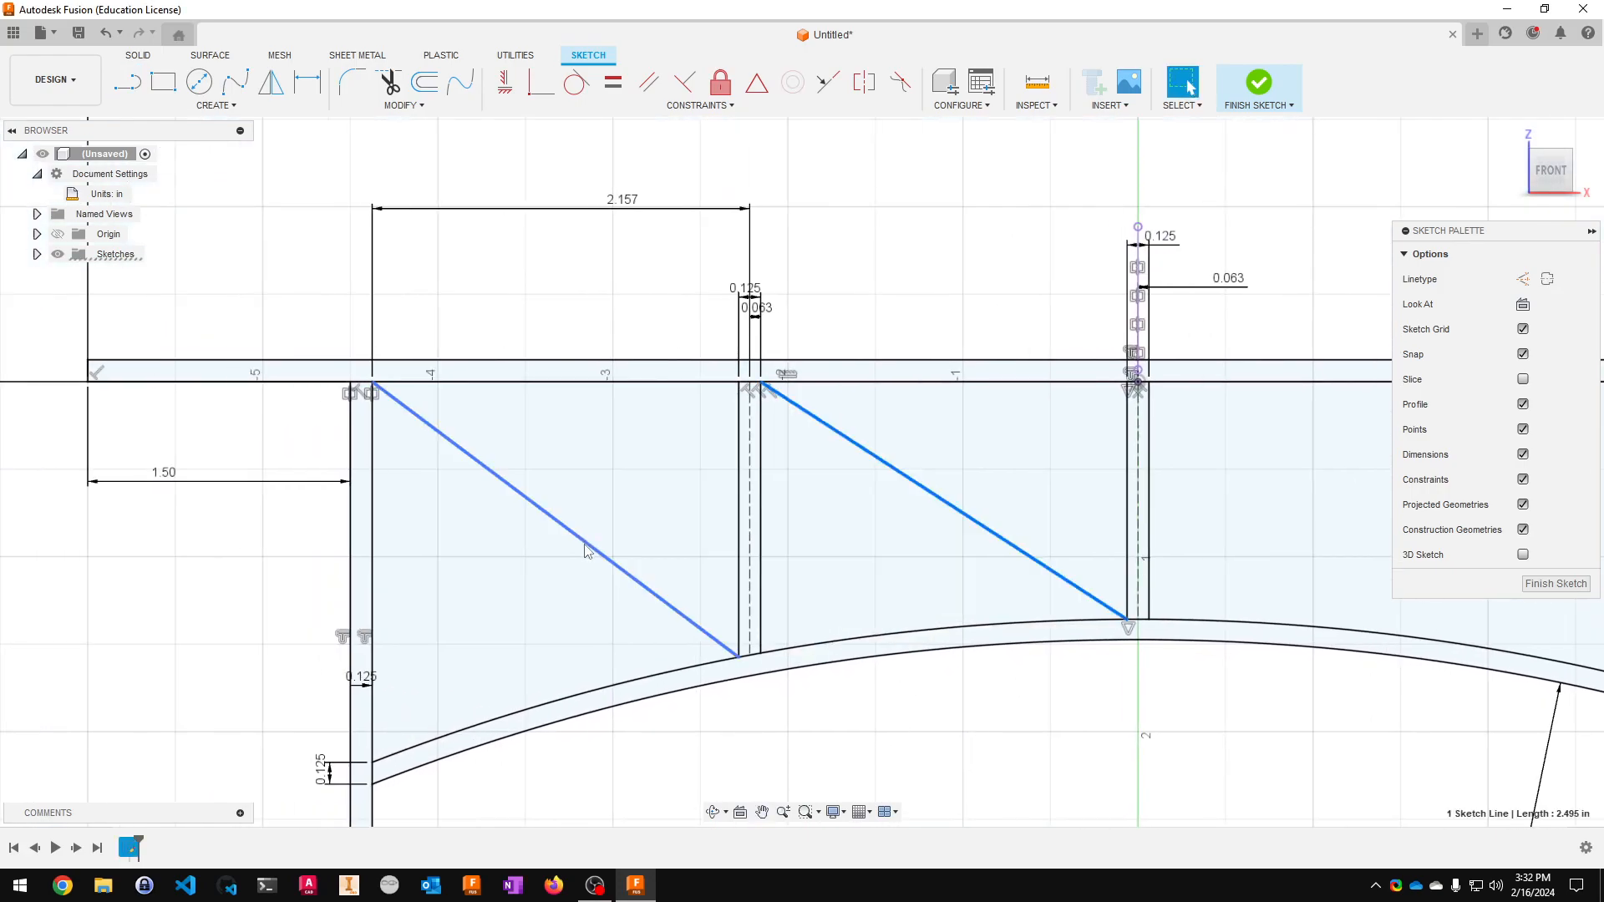
{"action": "left_click", "coordinate": [1523, 280]}
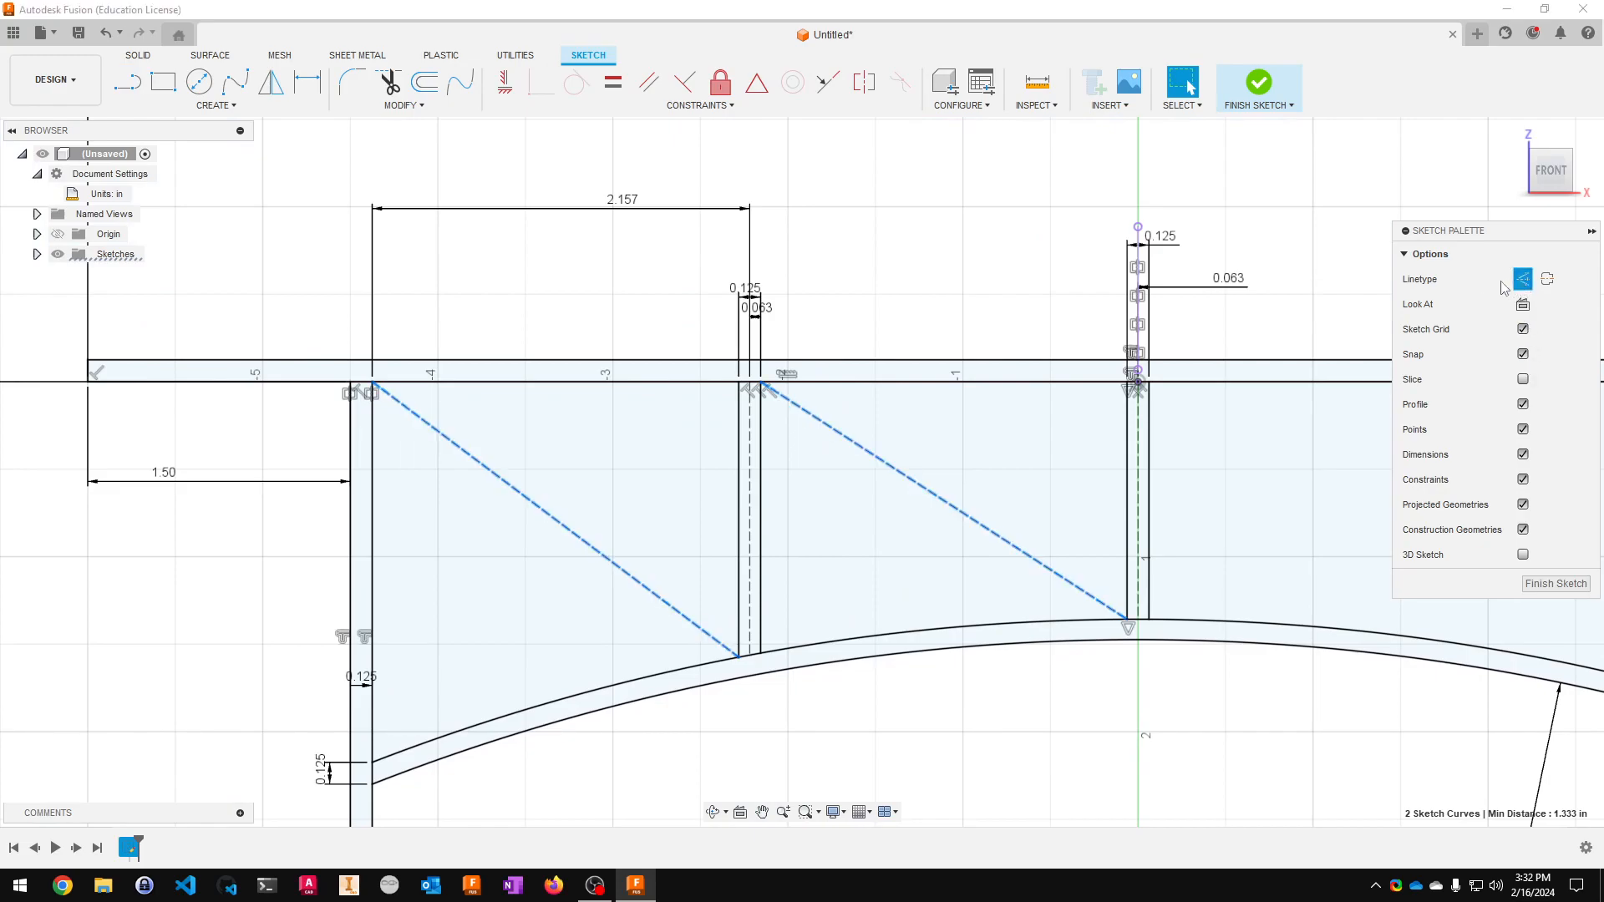
{"action": "left_click", "coordinate": [1004, 776]}
- Draw a line above and a line below the construction diagonal in the bay beside the left leg, ending on the bay's edges
{"action": "left_click", "coordinate": [132, 84]}
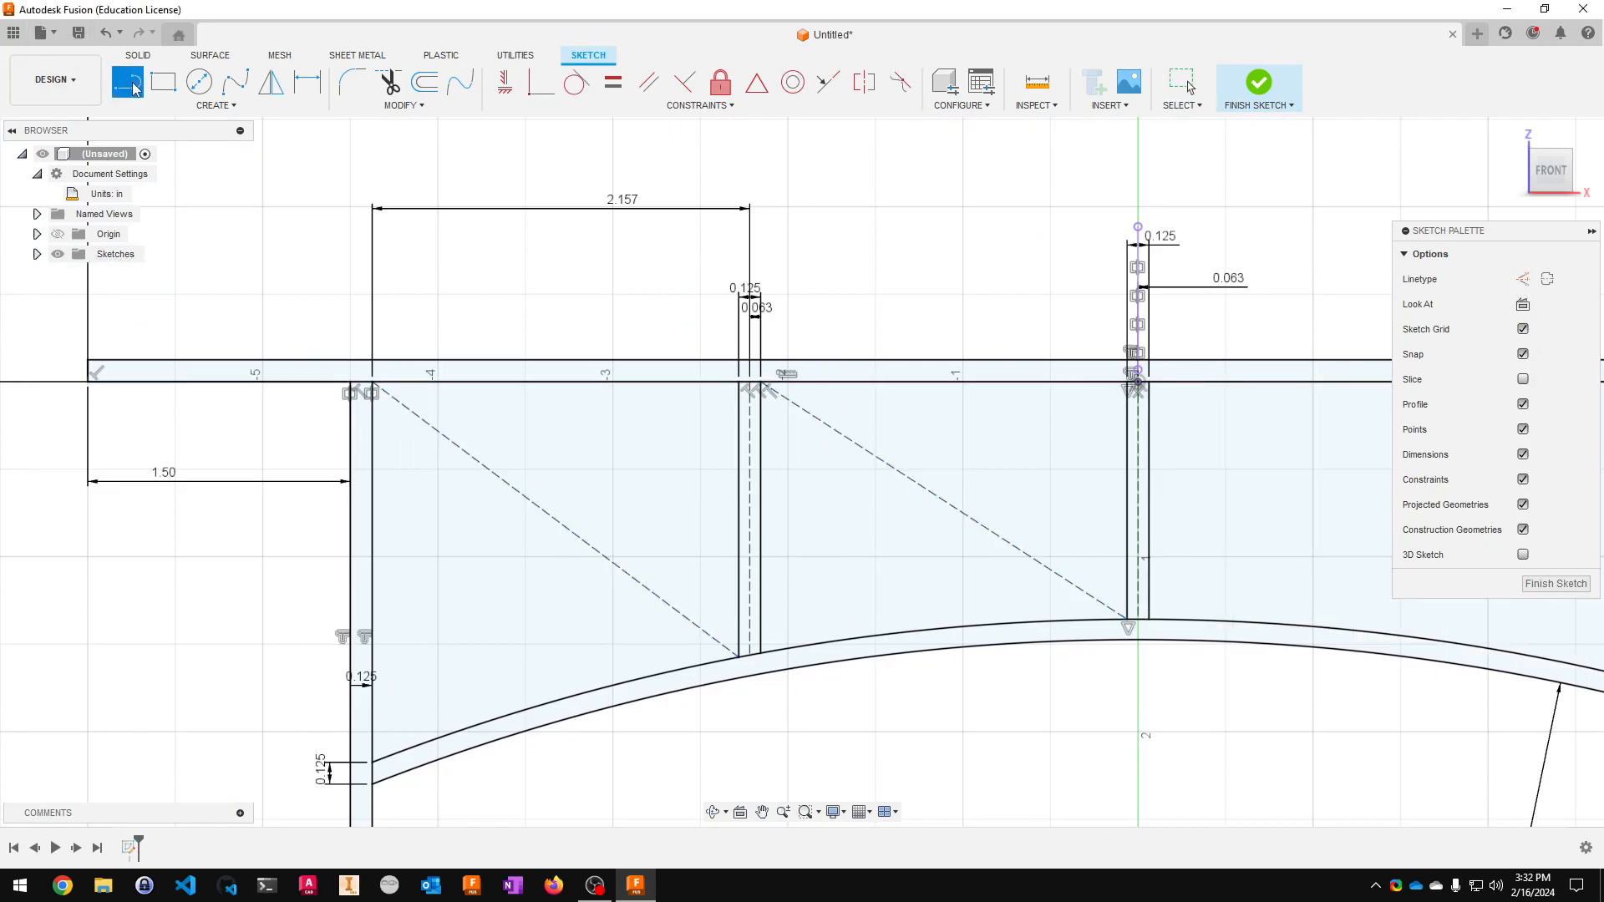
{"action": "left_click", "coordinate": [430, 382]}
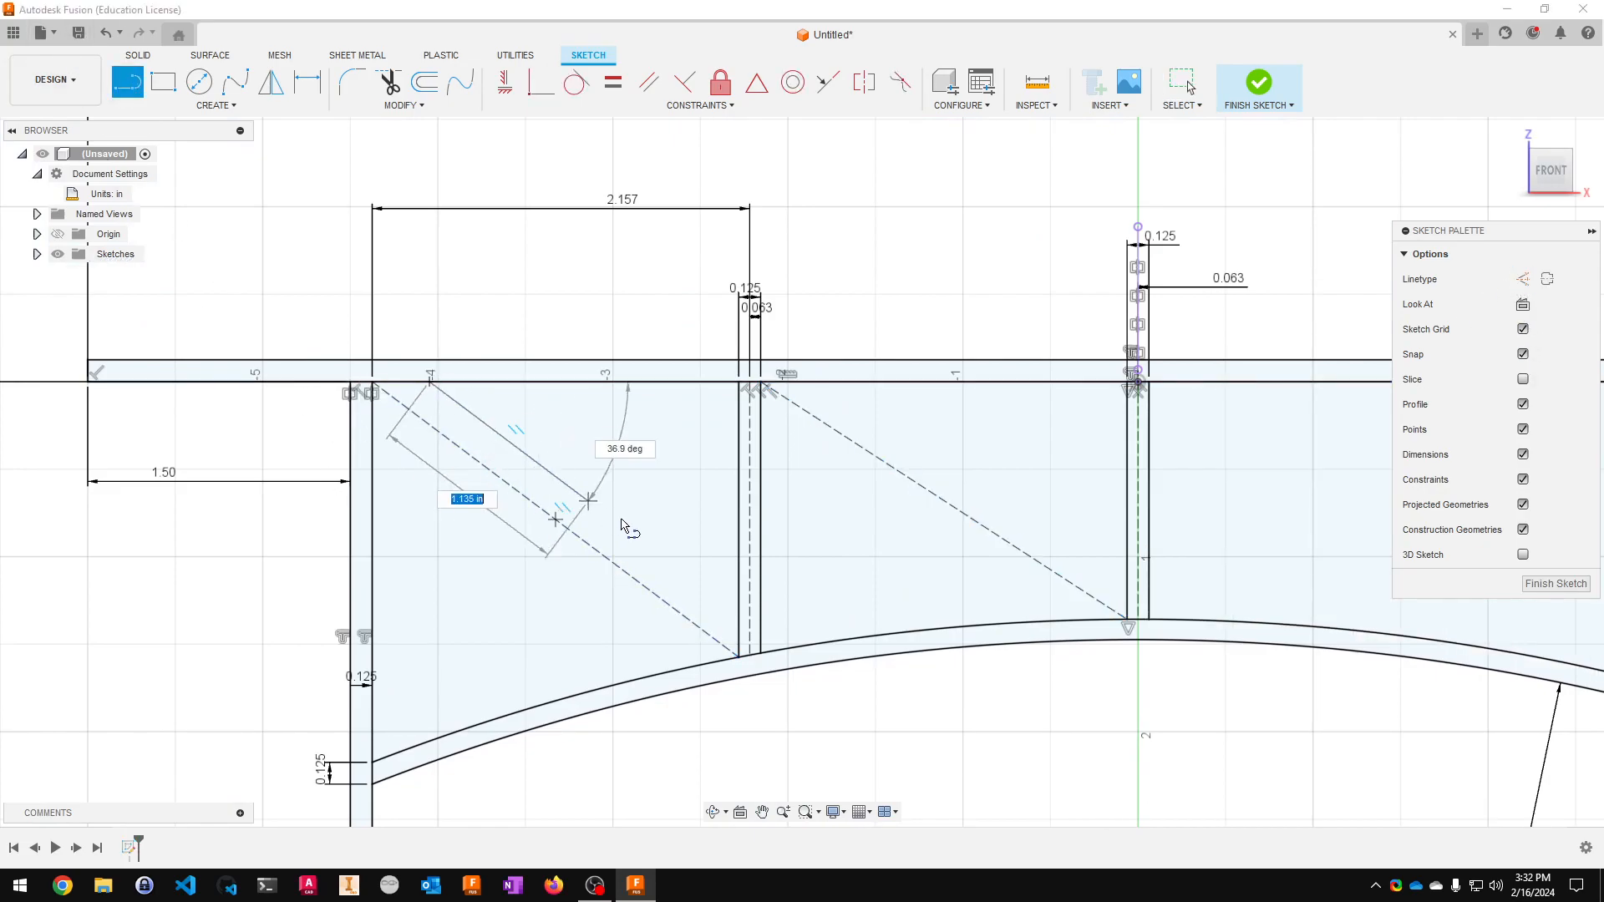
{"action": "double_click", "coordinate": [739, 592]}
{"action": "left_click", "coordinate": [372, 495]}
{"action": "double_click", "coordinate": [645, 678]}
- Draw a line below and a line above the construction diagonal in the bay beside the centre rib, ending on the bay's edges
{"action": "left_click", "coordinate": [761, 429]}
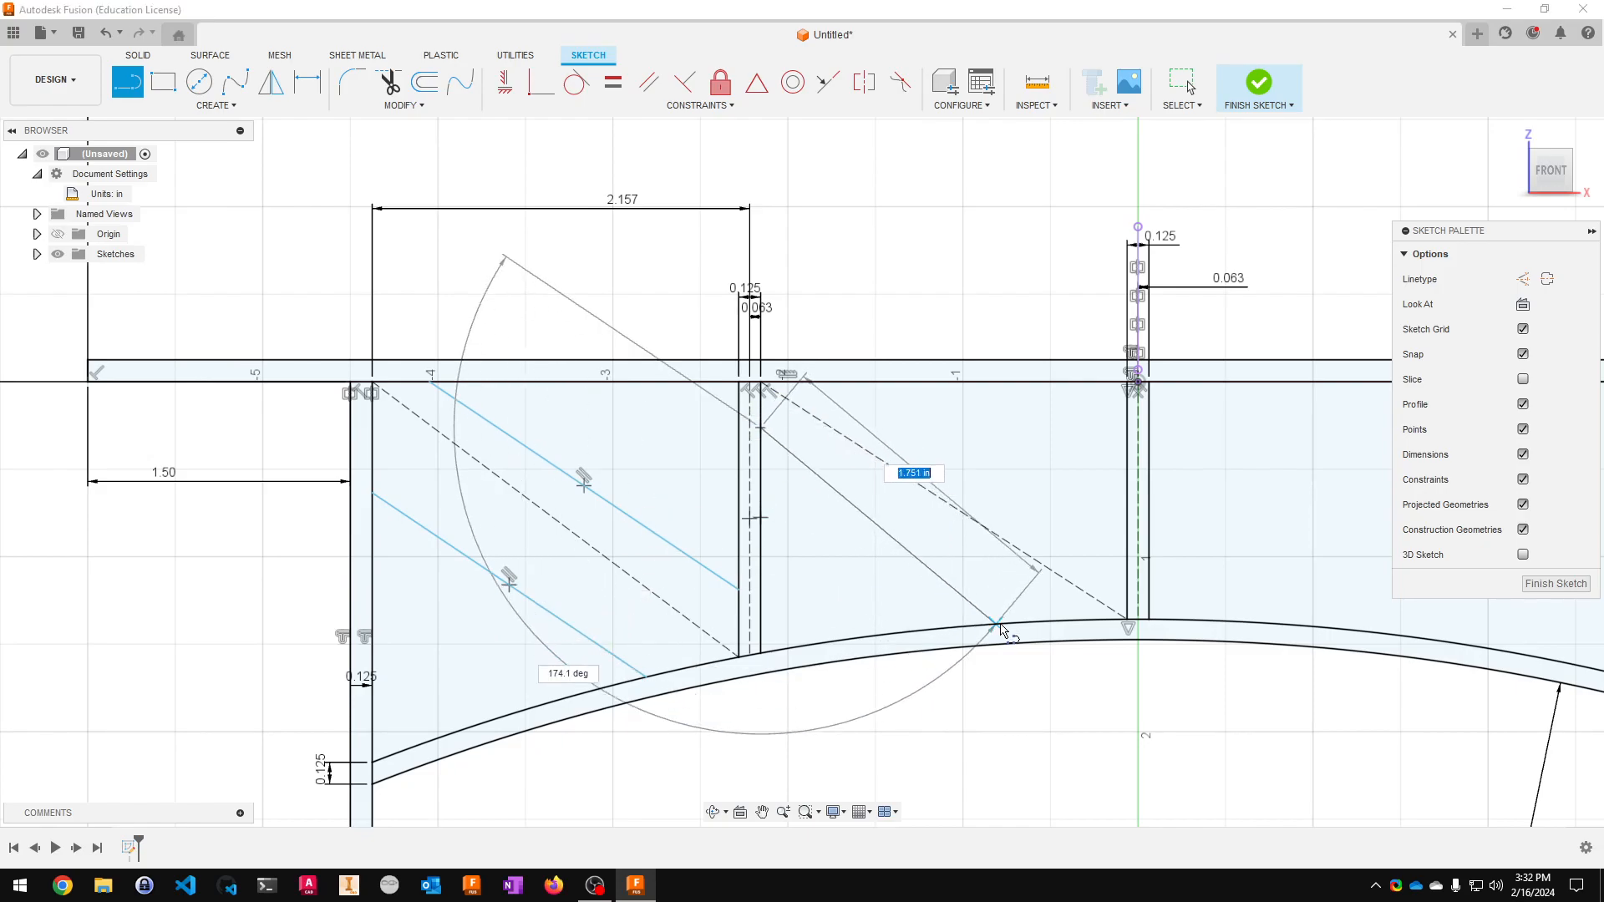
{"action": "double_click", "coordinate": [998, 622]}
{"action": "left_click", "coordinate": [861, 382]}
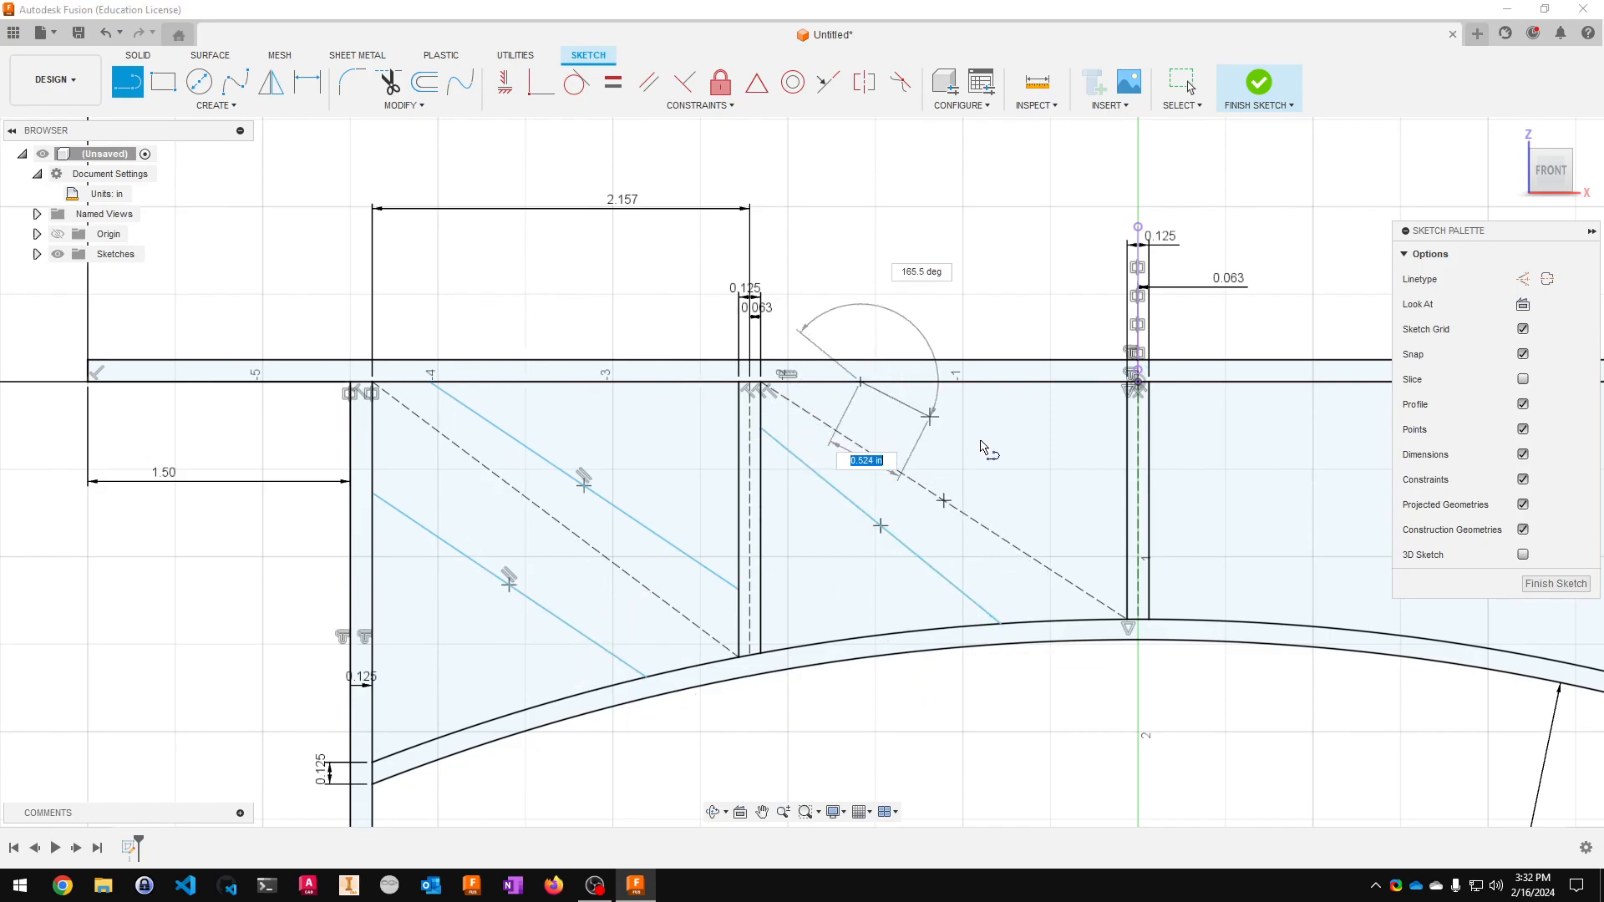
{"action": "double_click", "coordinate": [1127, 524]}
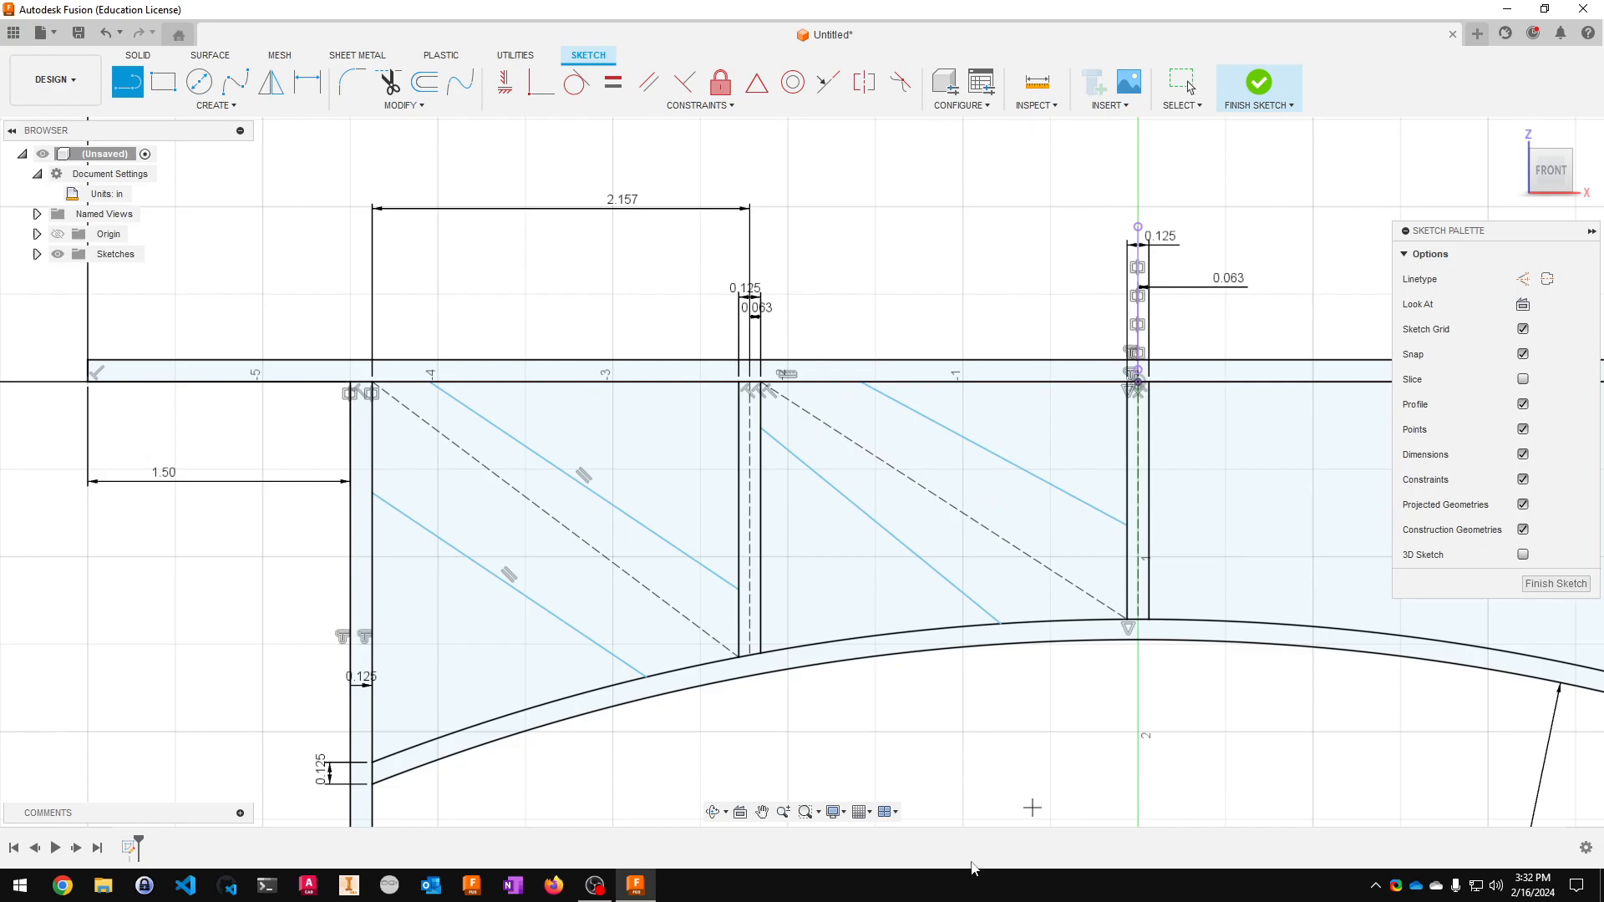
{"action": "key", "text": "Escape"}
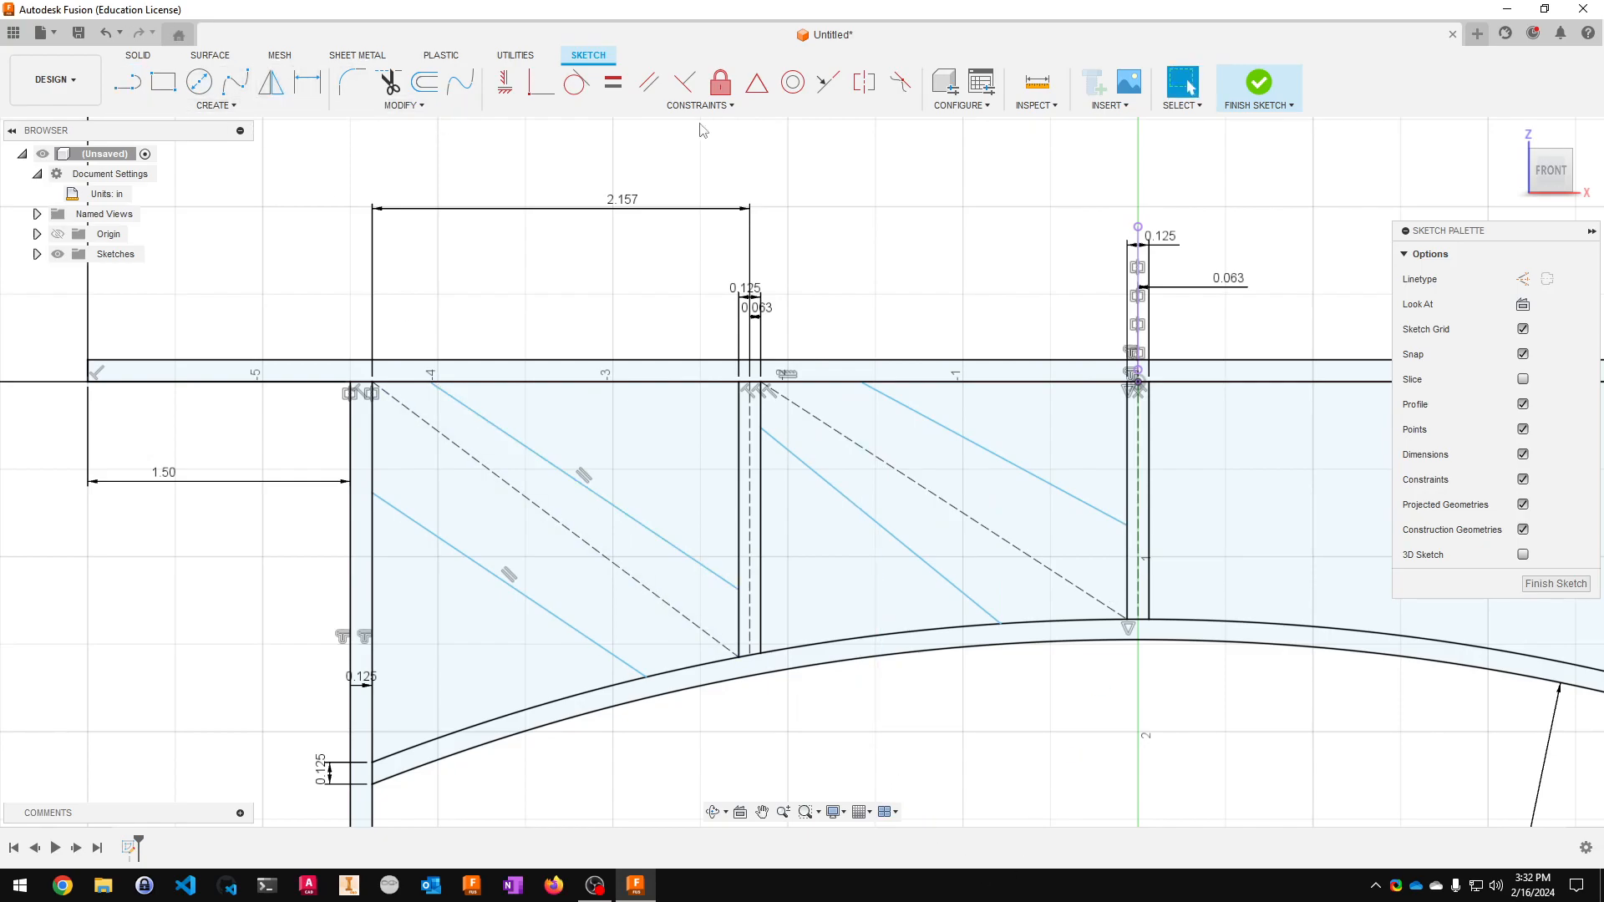
- Make both sloped lines in the bay beside the centre rib parallel to that bay's construction diagonal
{"action": "left_click", "coordinate": [649, 82]}
{"action": "left_click", "coordinate": [968, 458]}
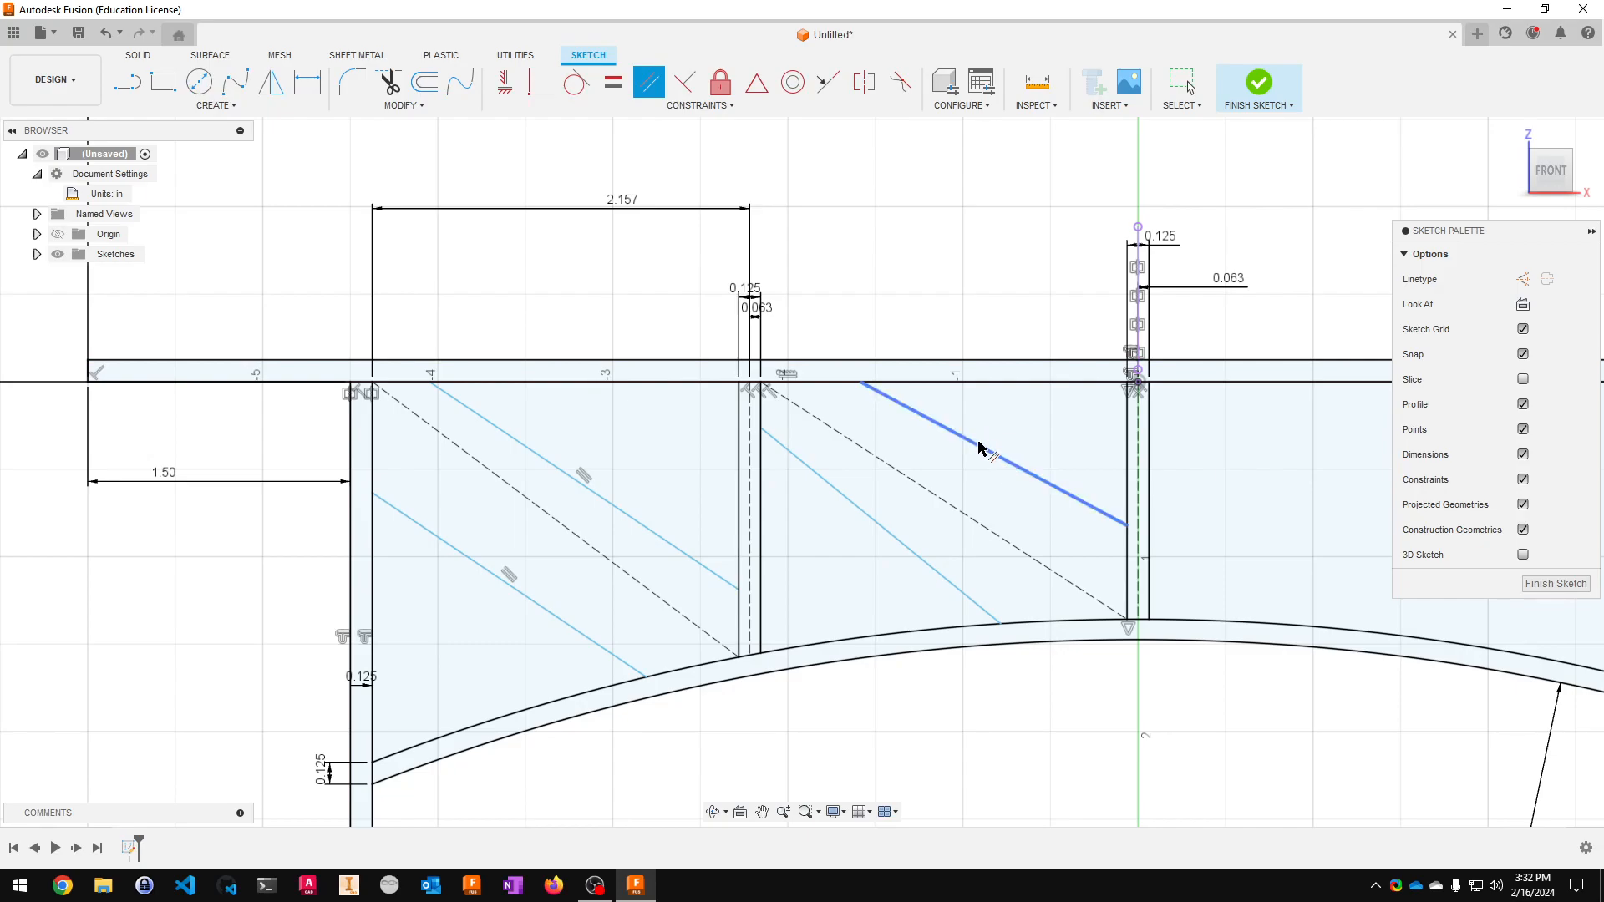
{"action": "left_click", "coordinate": [948, 505]}
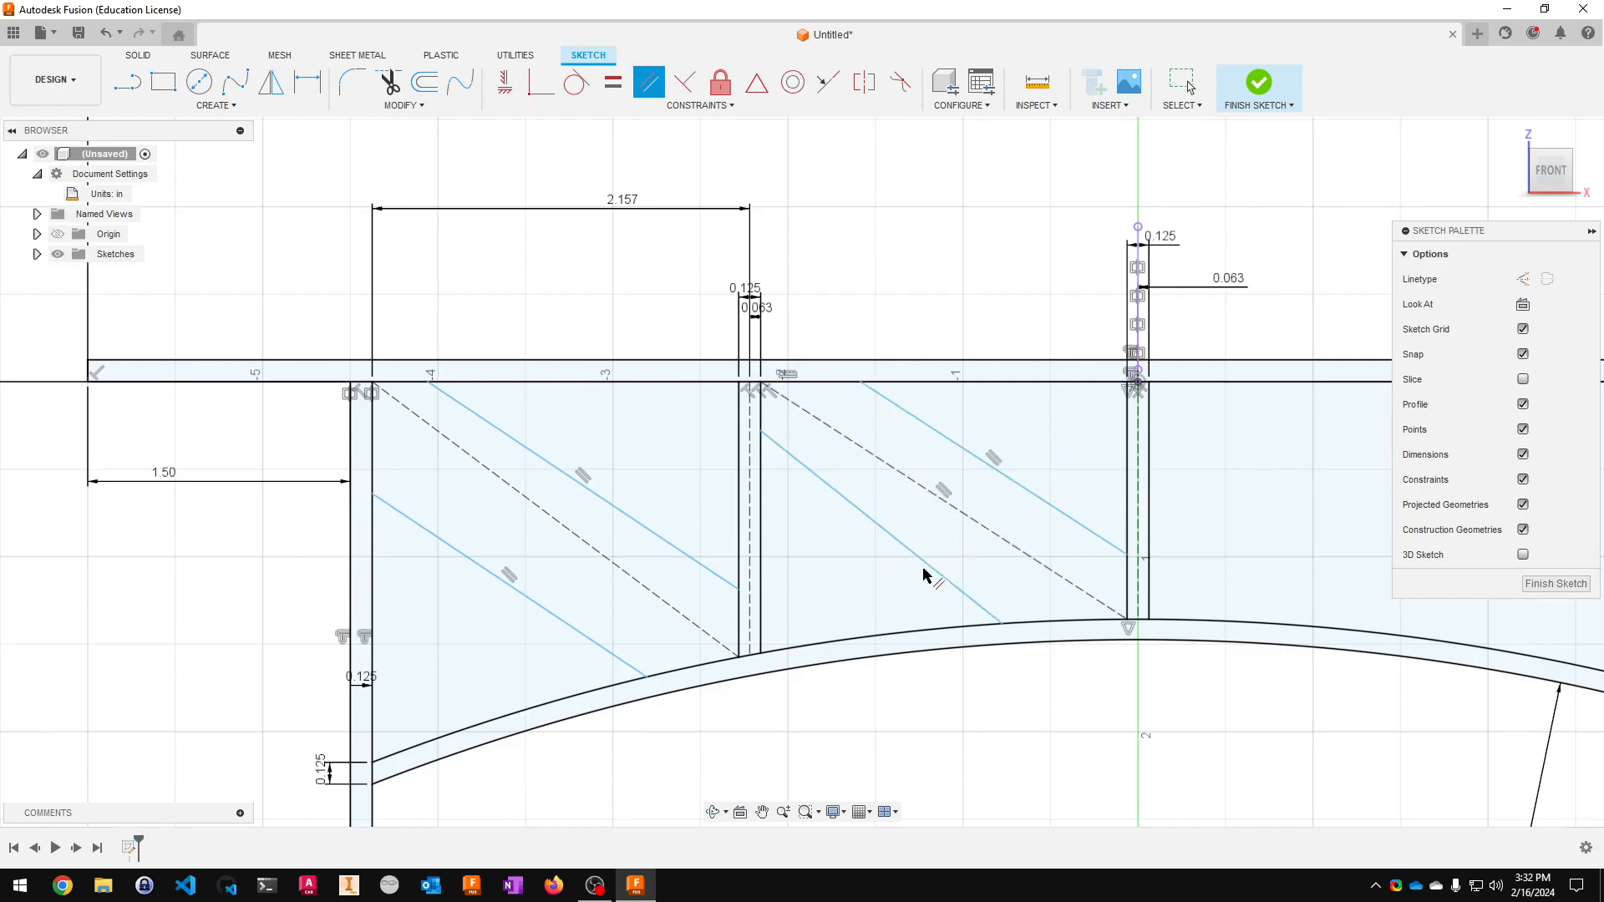
{"action": "left_click", "coordinate": [929, 573]}
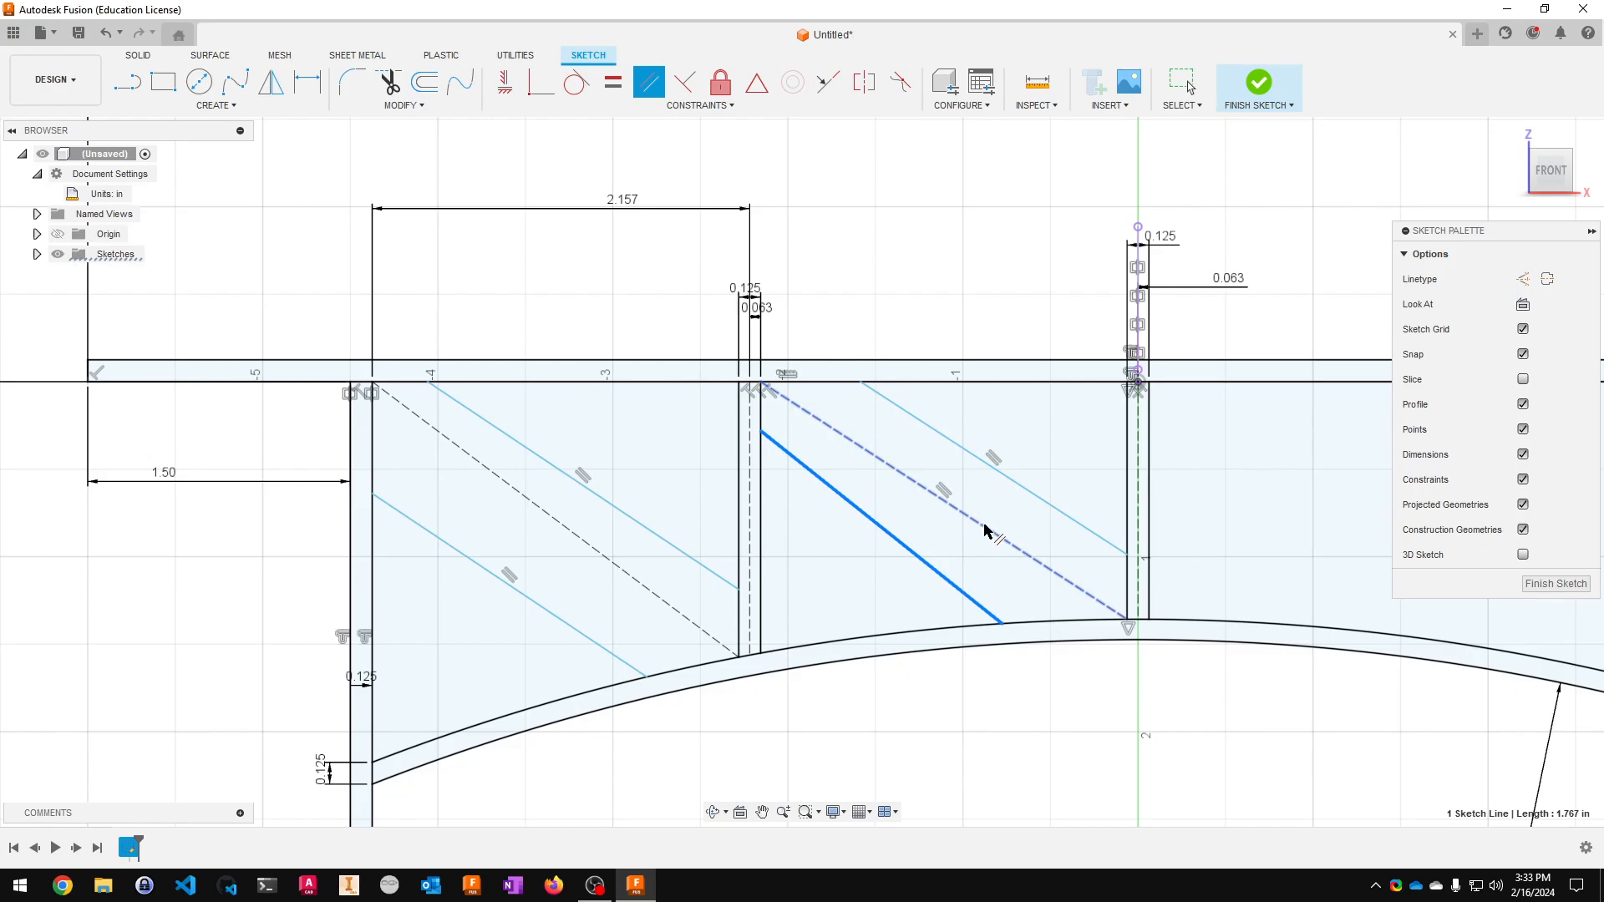
{"action": "left_click", "coordinate": [986, 531]}
- Constrain the sloped lines in the bay beside the left leg parallel to that bay's construction diagonal
{"action": "left_click", "coordinate": [628, 518]}
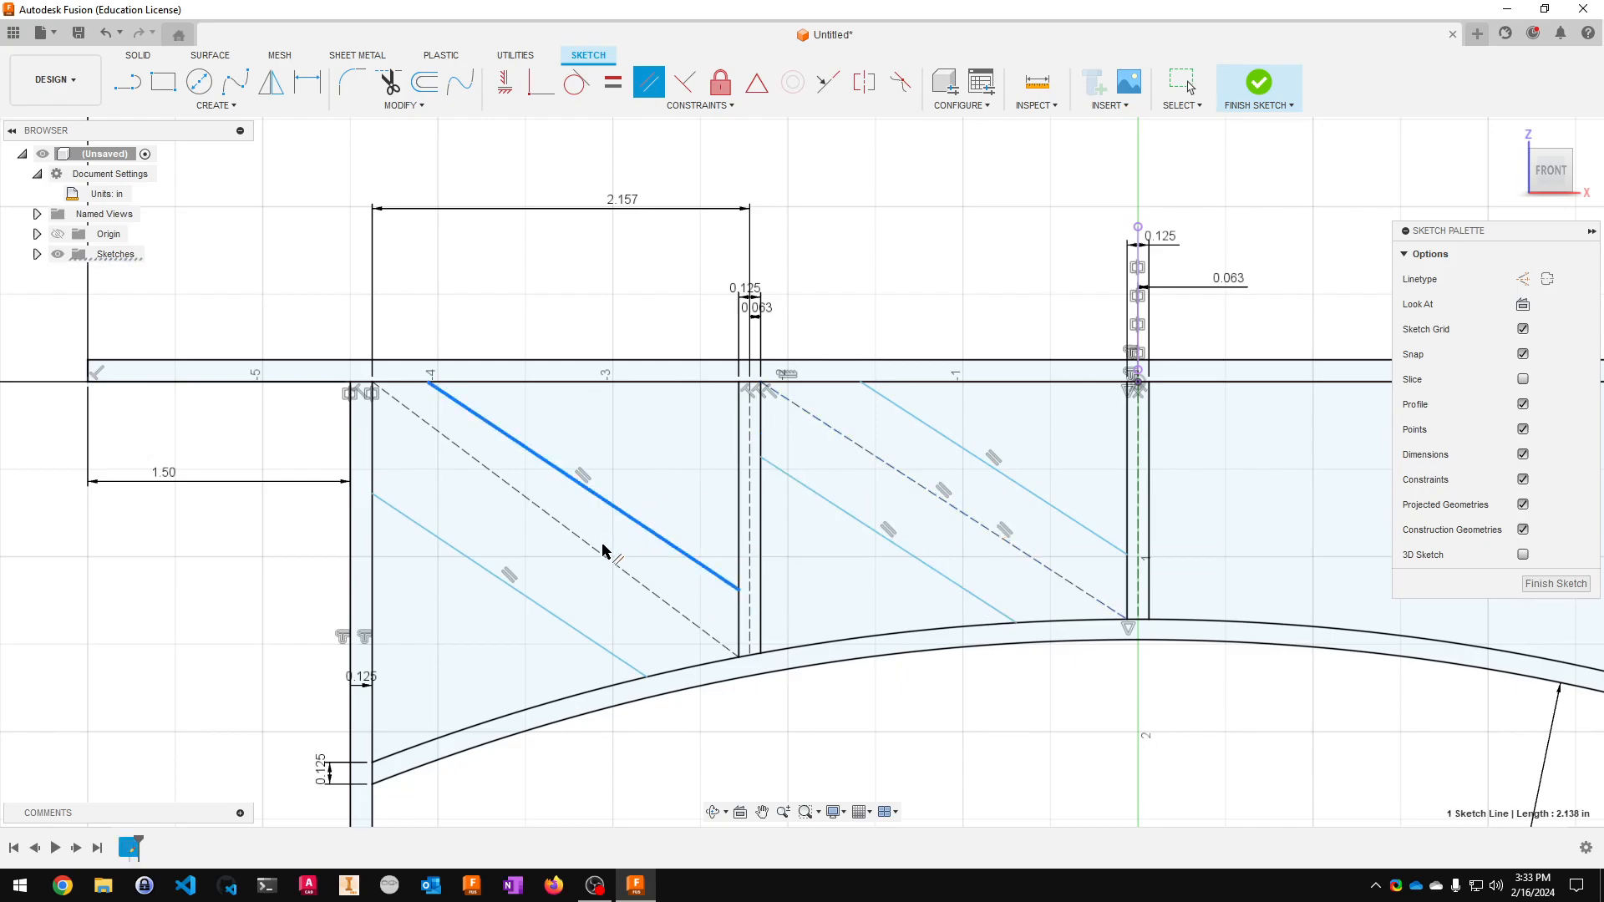
{"action": "left_click", "coordinate": [596, 556]}
{"action": "left_click", "coordinate": [547, 613]}
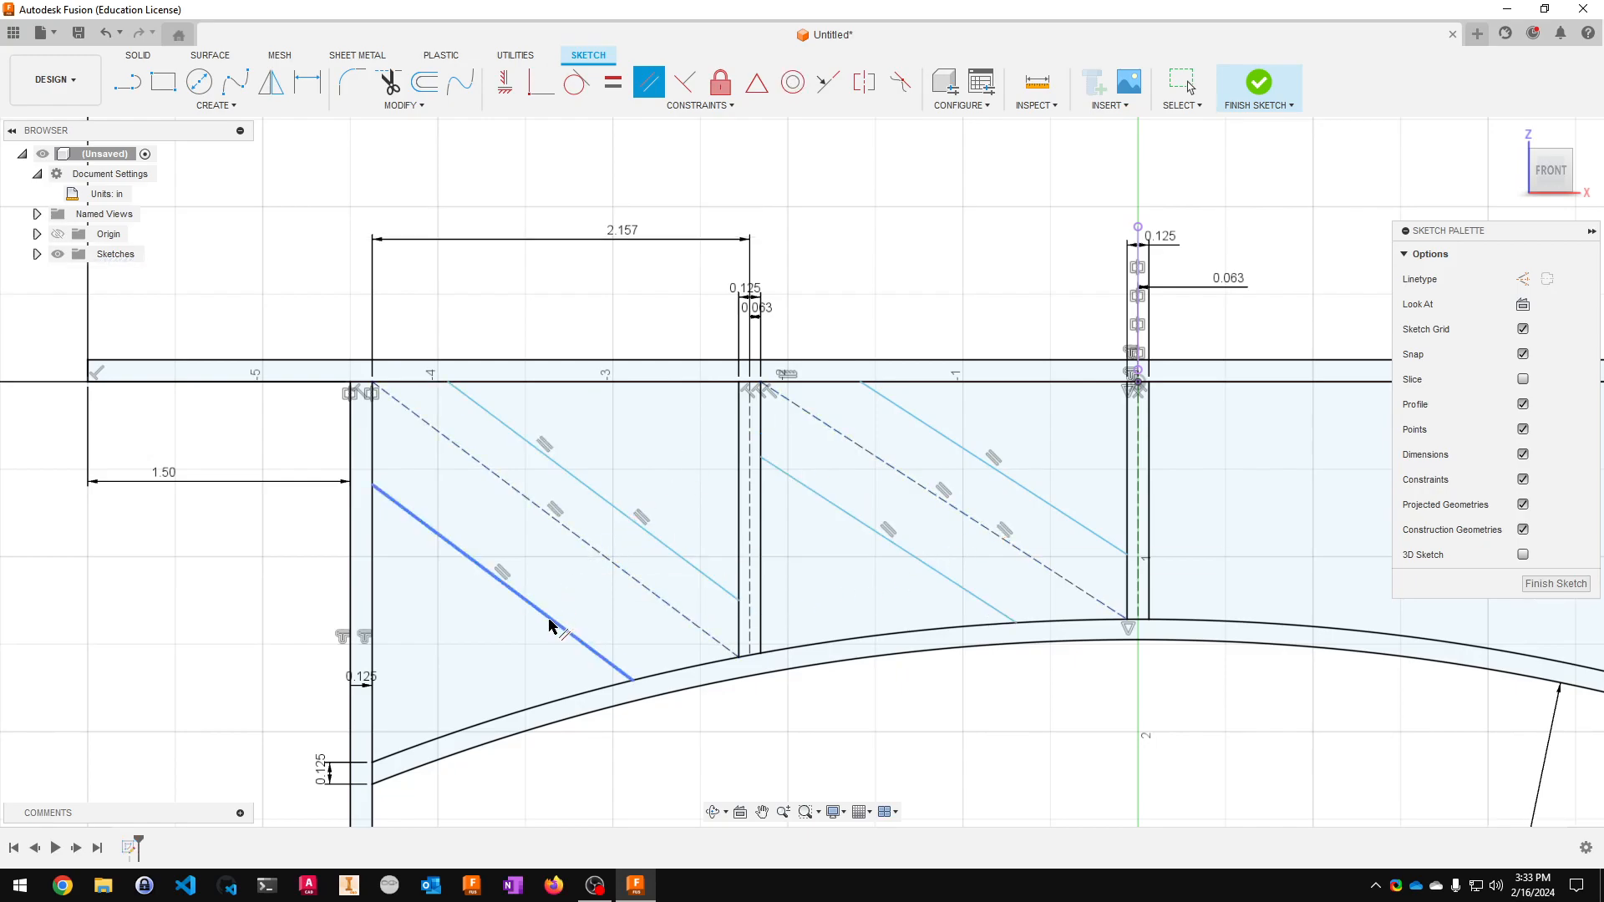
- Close the parallel constraining and move the 2.157 dimension closer to the horizontal strip
{"action": "left_click", "coordinate": [608, 560]}
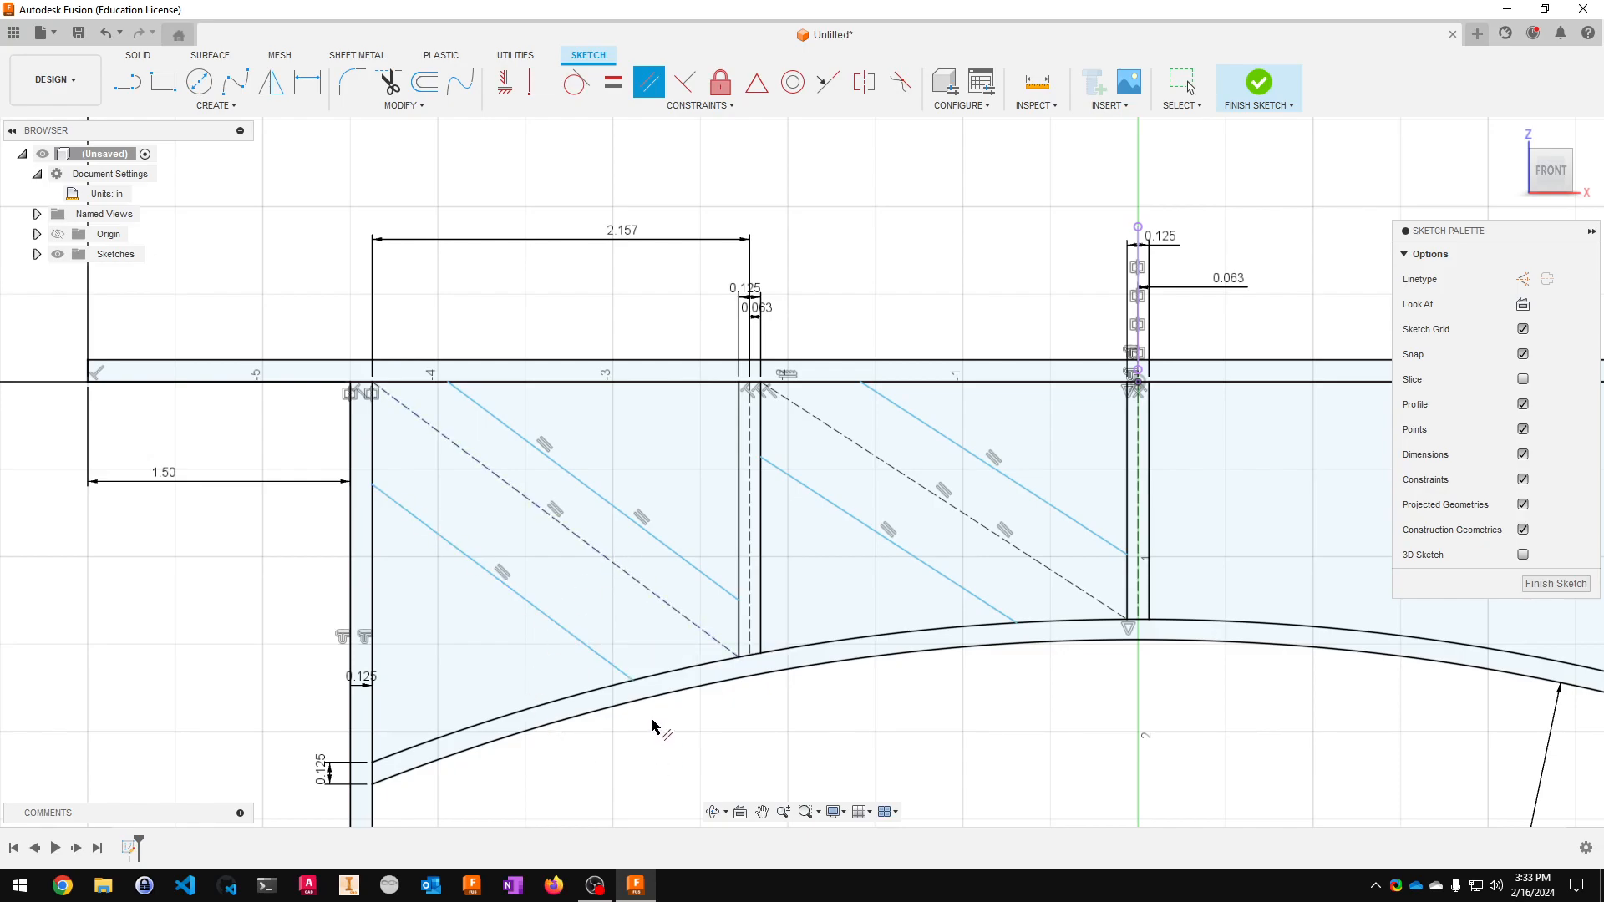
{"action": "key", "text": "Escape"}
{"action": "left_click_drag", "start_coordinate": [572, 633], "coordinate": [626, 616]}
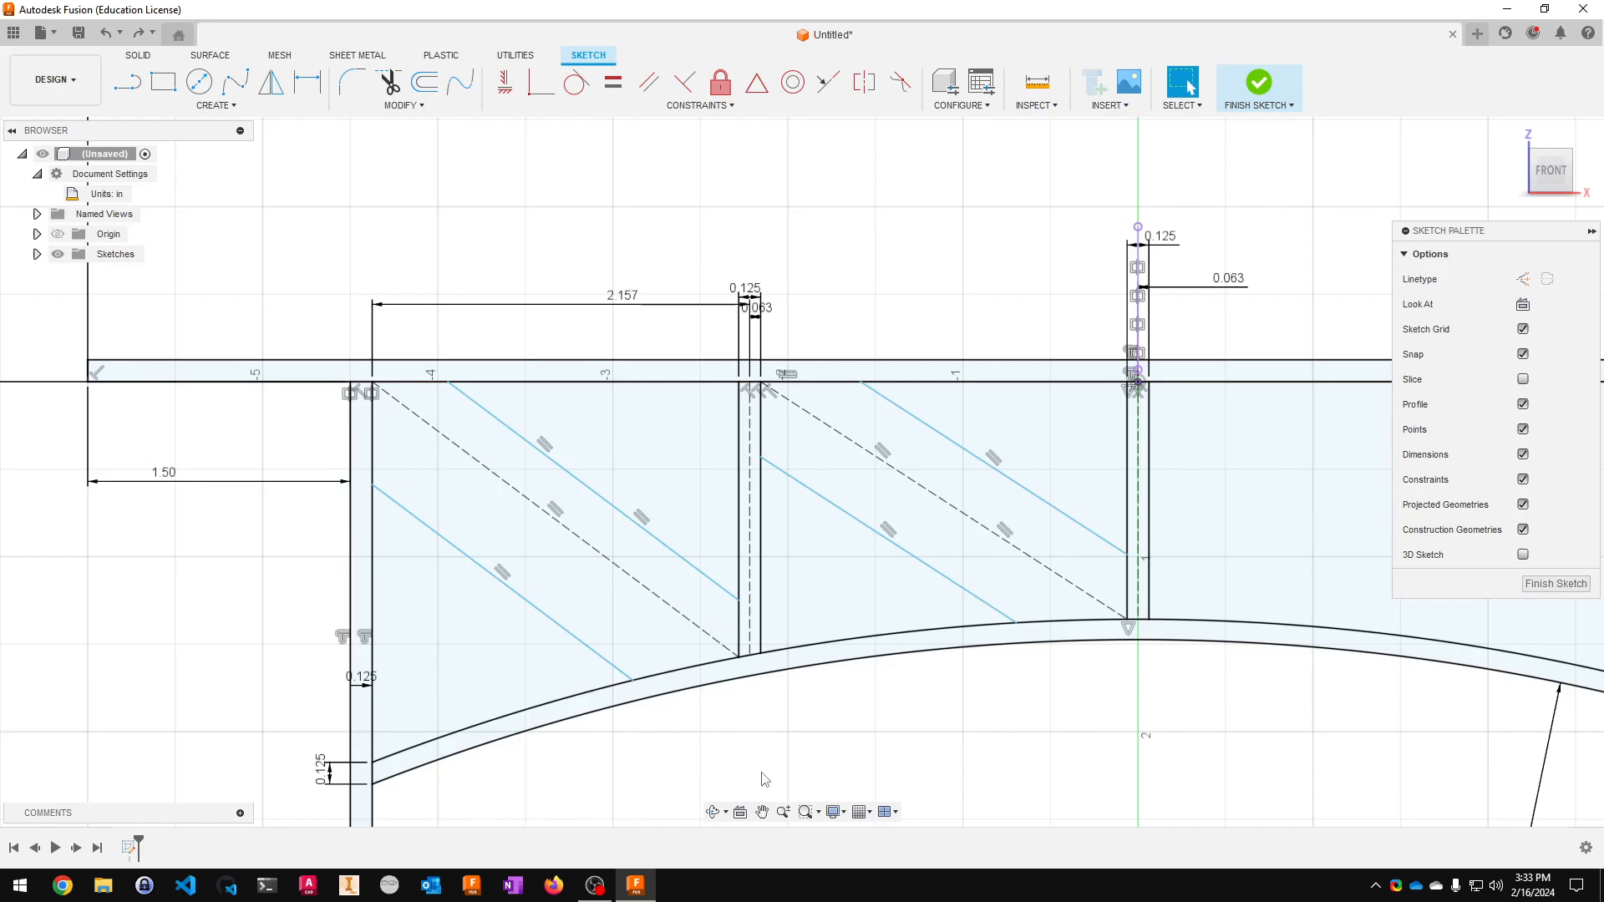
- Dimension the upper sloped line in the bay beside the left leg 1/16 in from its construction diagonal
{"action": "left_click", "coordinate": [306, 83]}
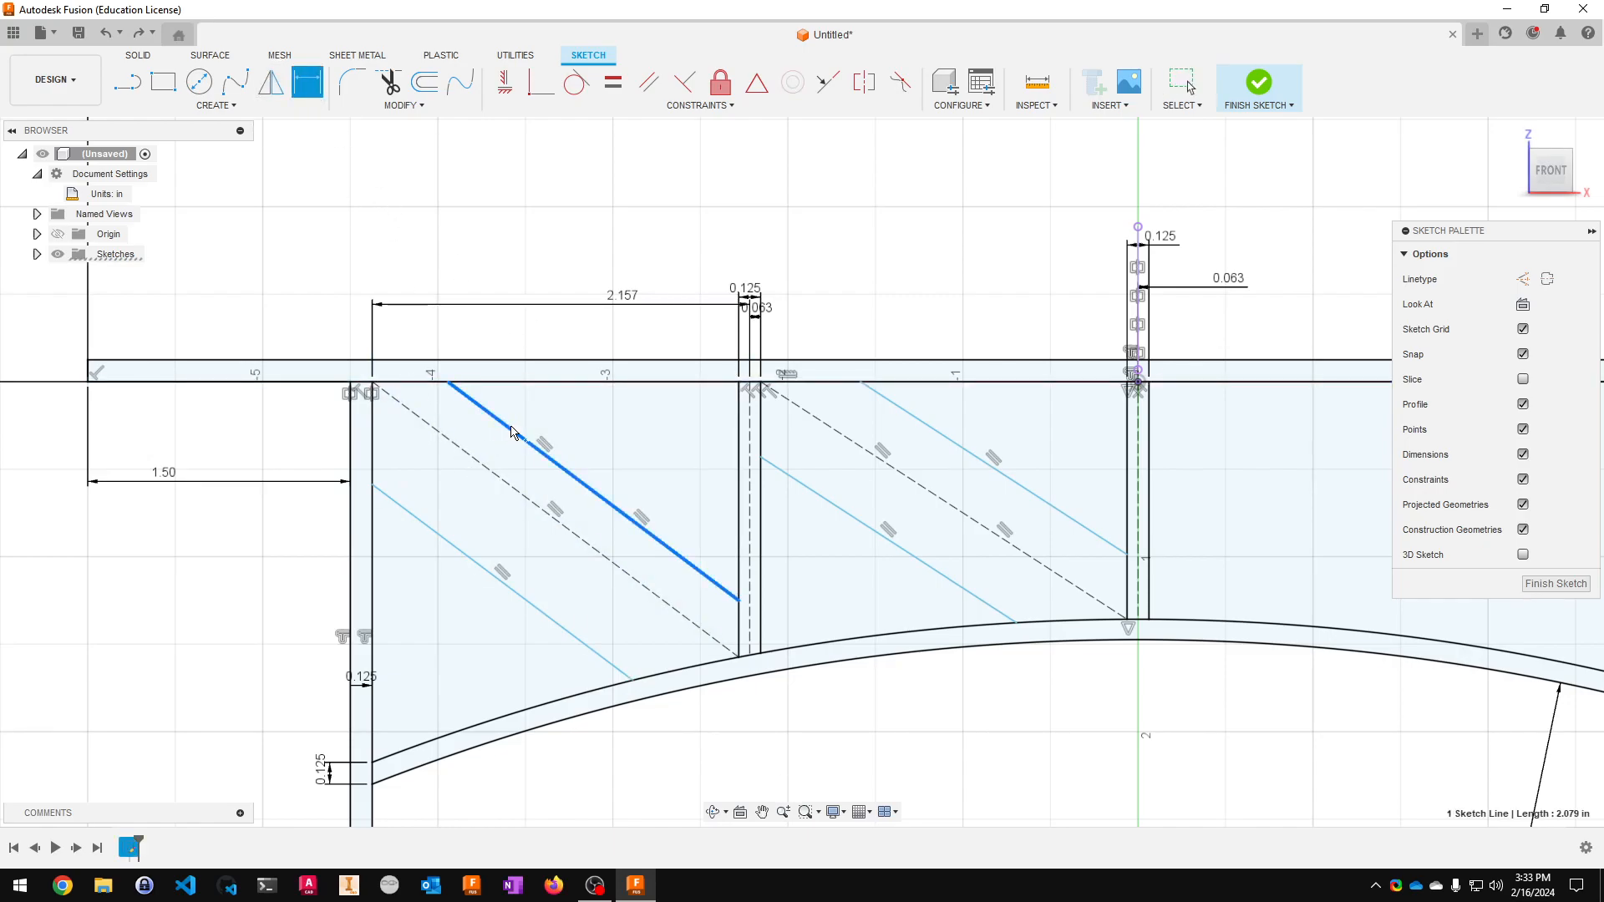
{"action": "left_click", "coordinate": [486, 466]}
{"action": "left_click", "coordinate": [293, 265]}
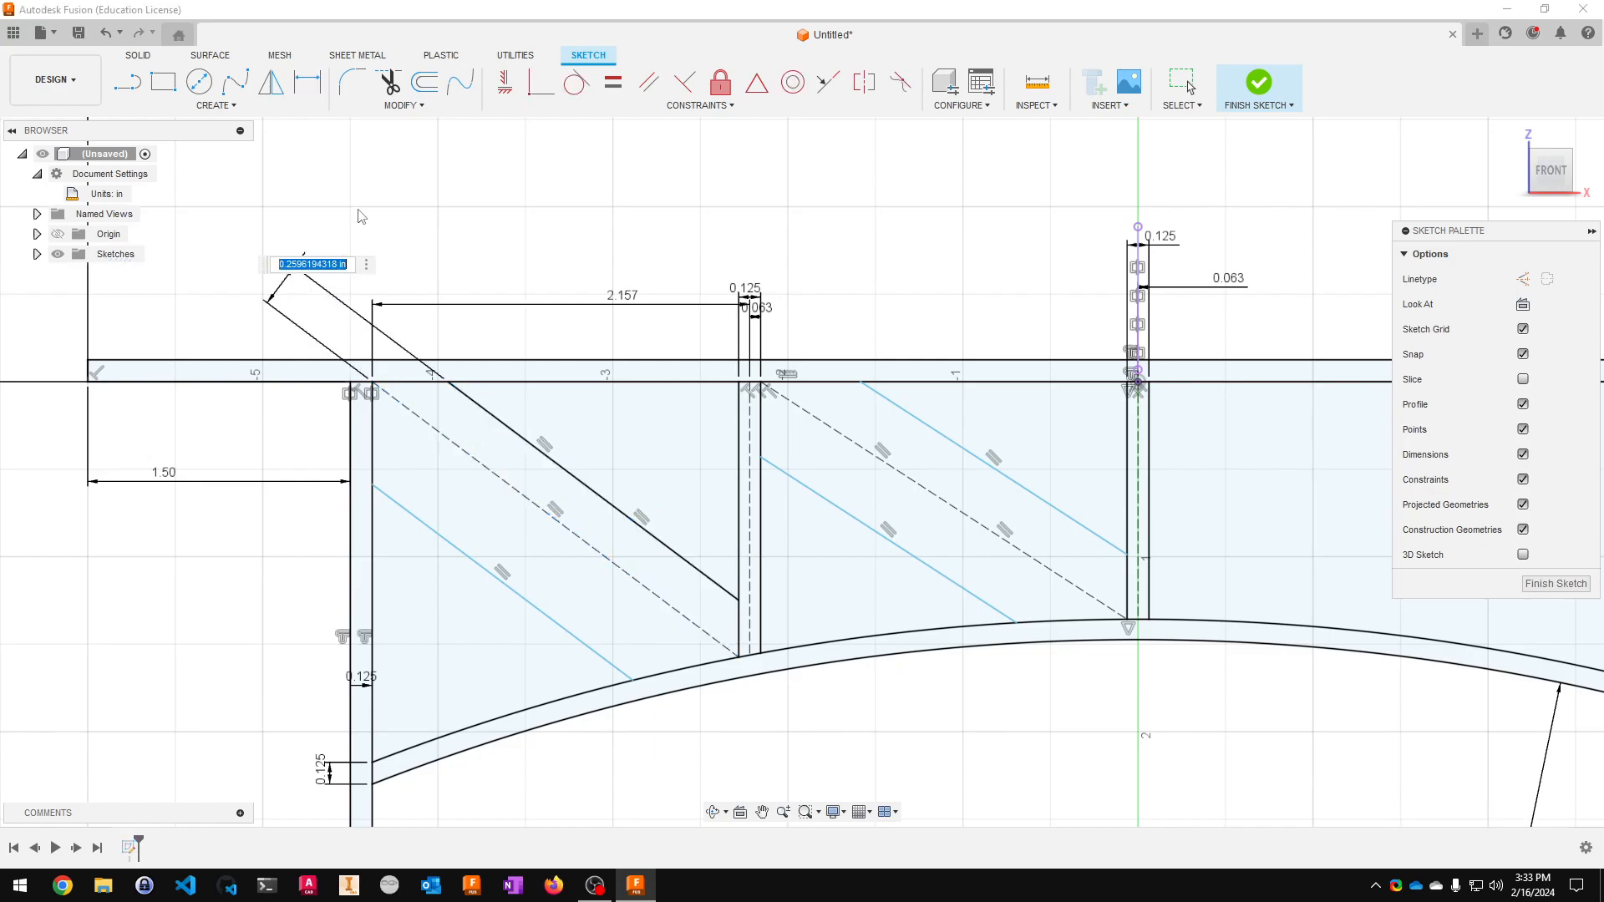
{"action": "type", "text": "1/16"}
{"action": "key", "text": "Return"}
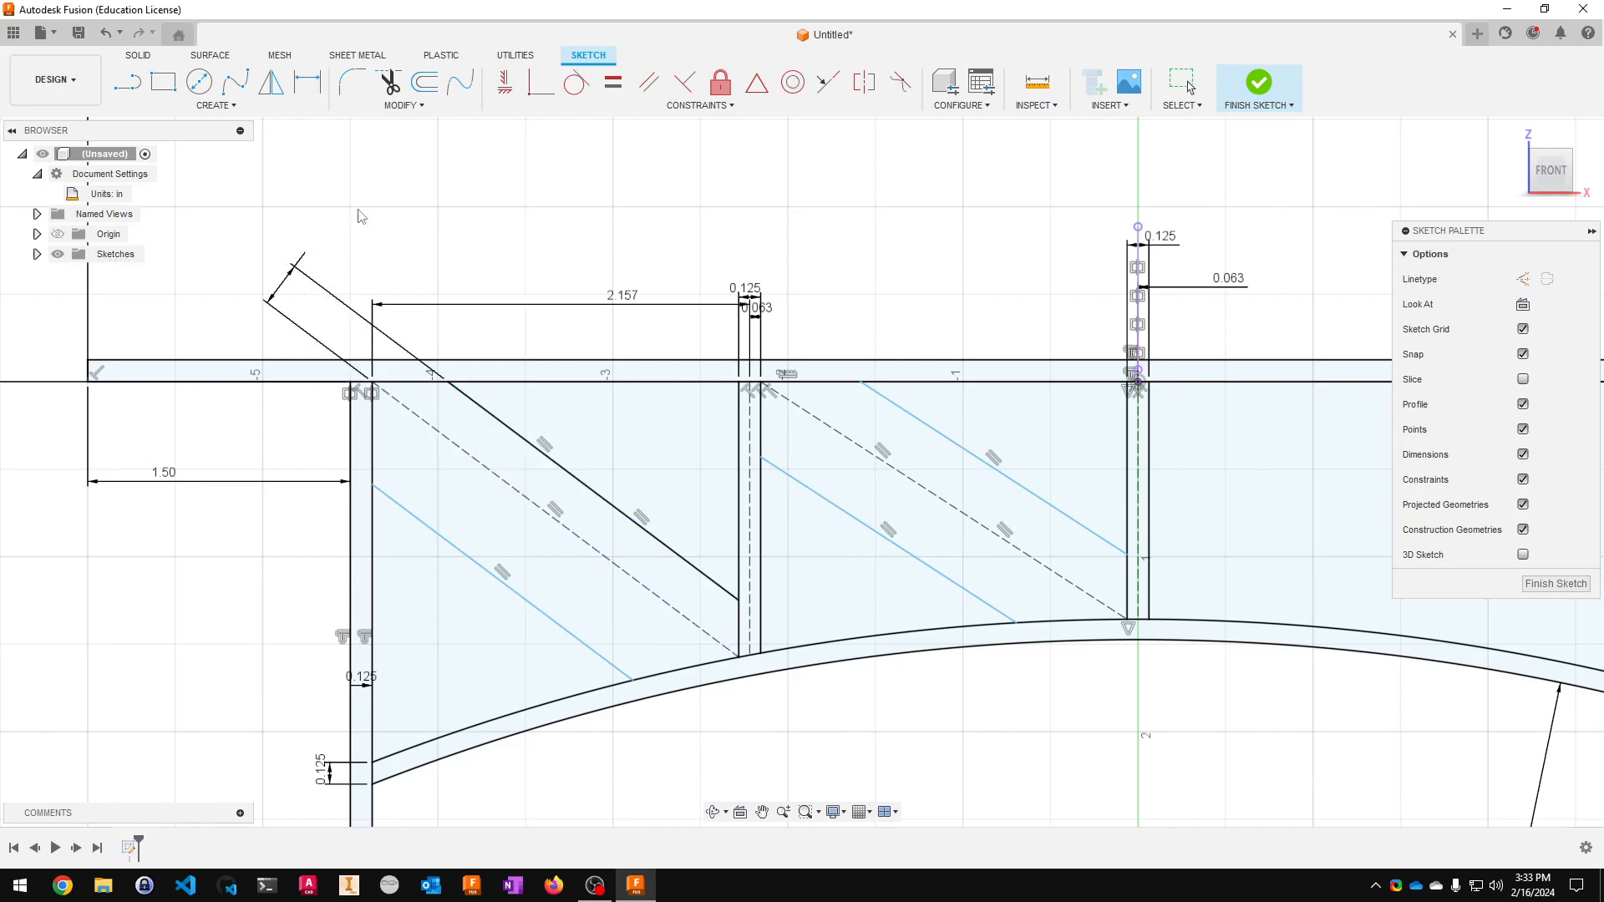
- Dimension the two sloped lines in the bay beside the left leg 1/8 in apart
{"action": "left_click", "coordinate": [493, 565]}
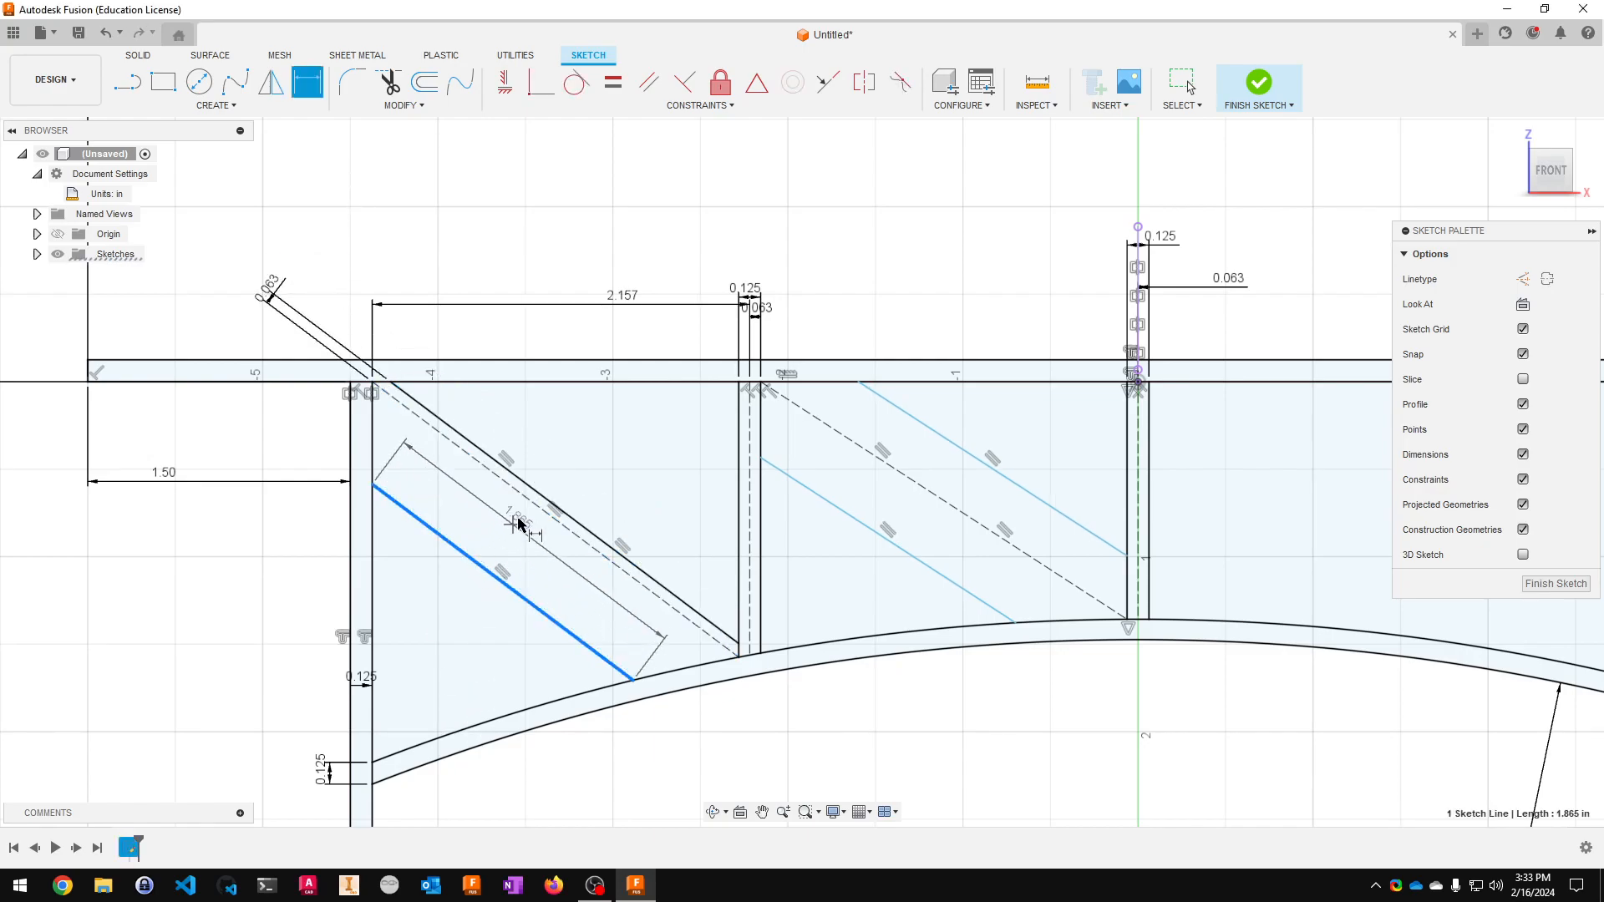
{"action": "left_click", "coordinate": [537, 494]}
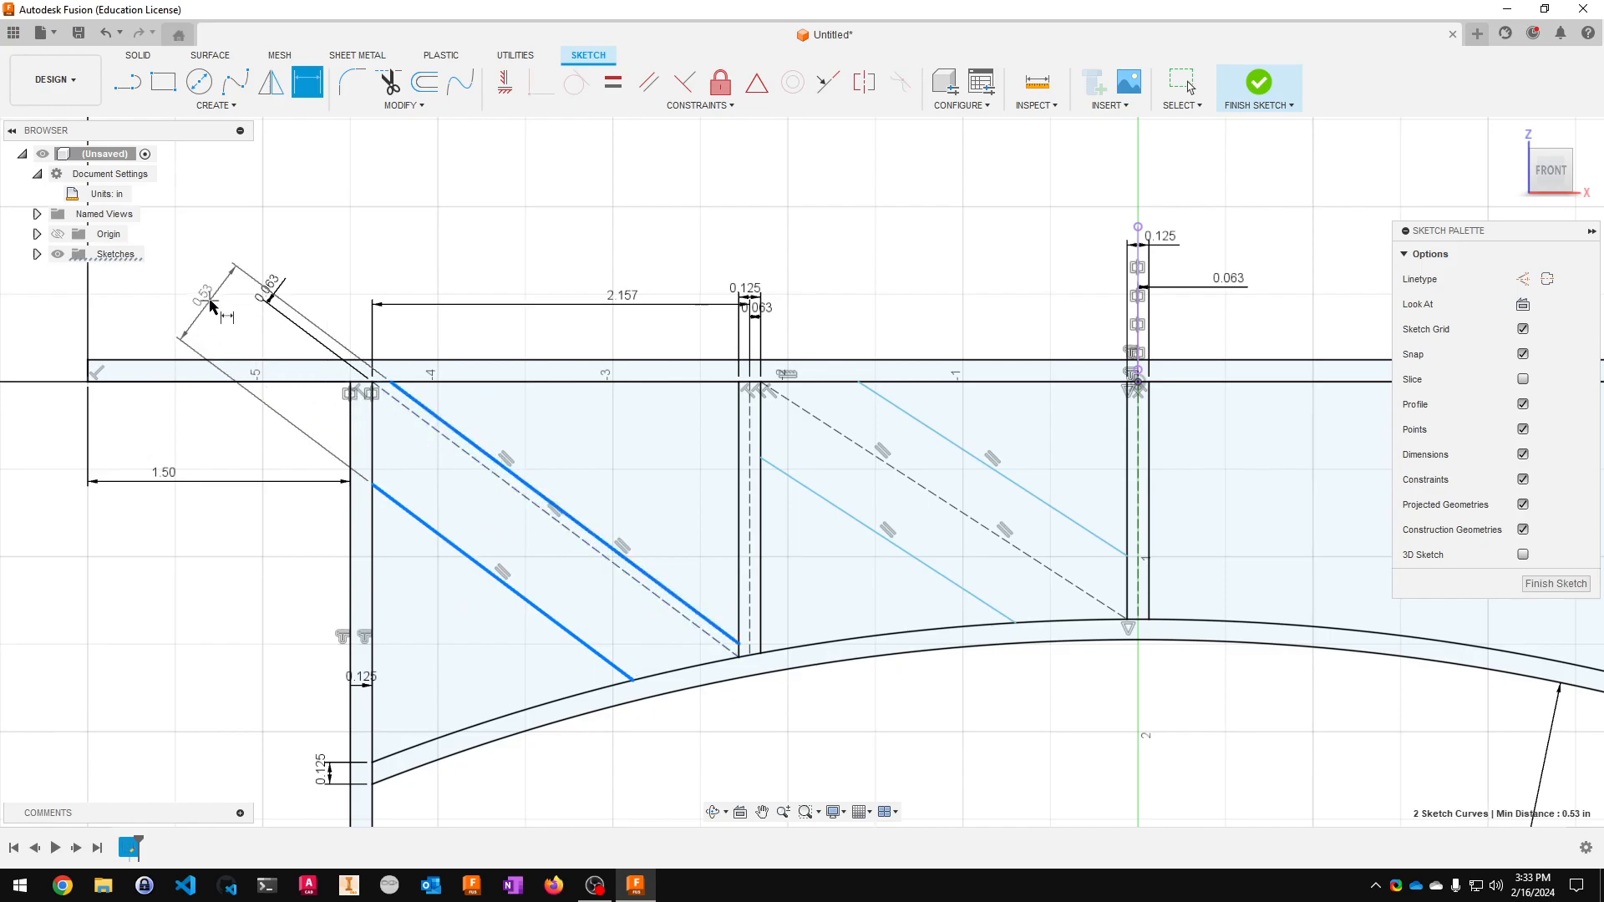
{"action": "left_click", "coordinate": [201, 318]}
{"action": "type", "text": "1/8"}
{"action": "key", "text": "Return"}
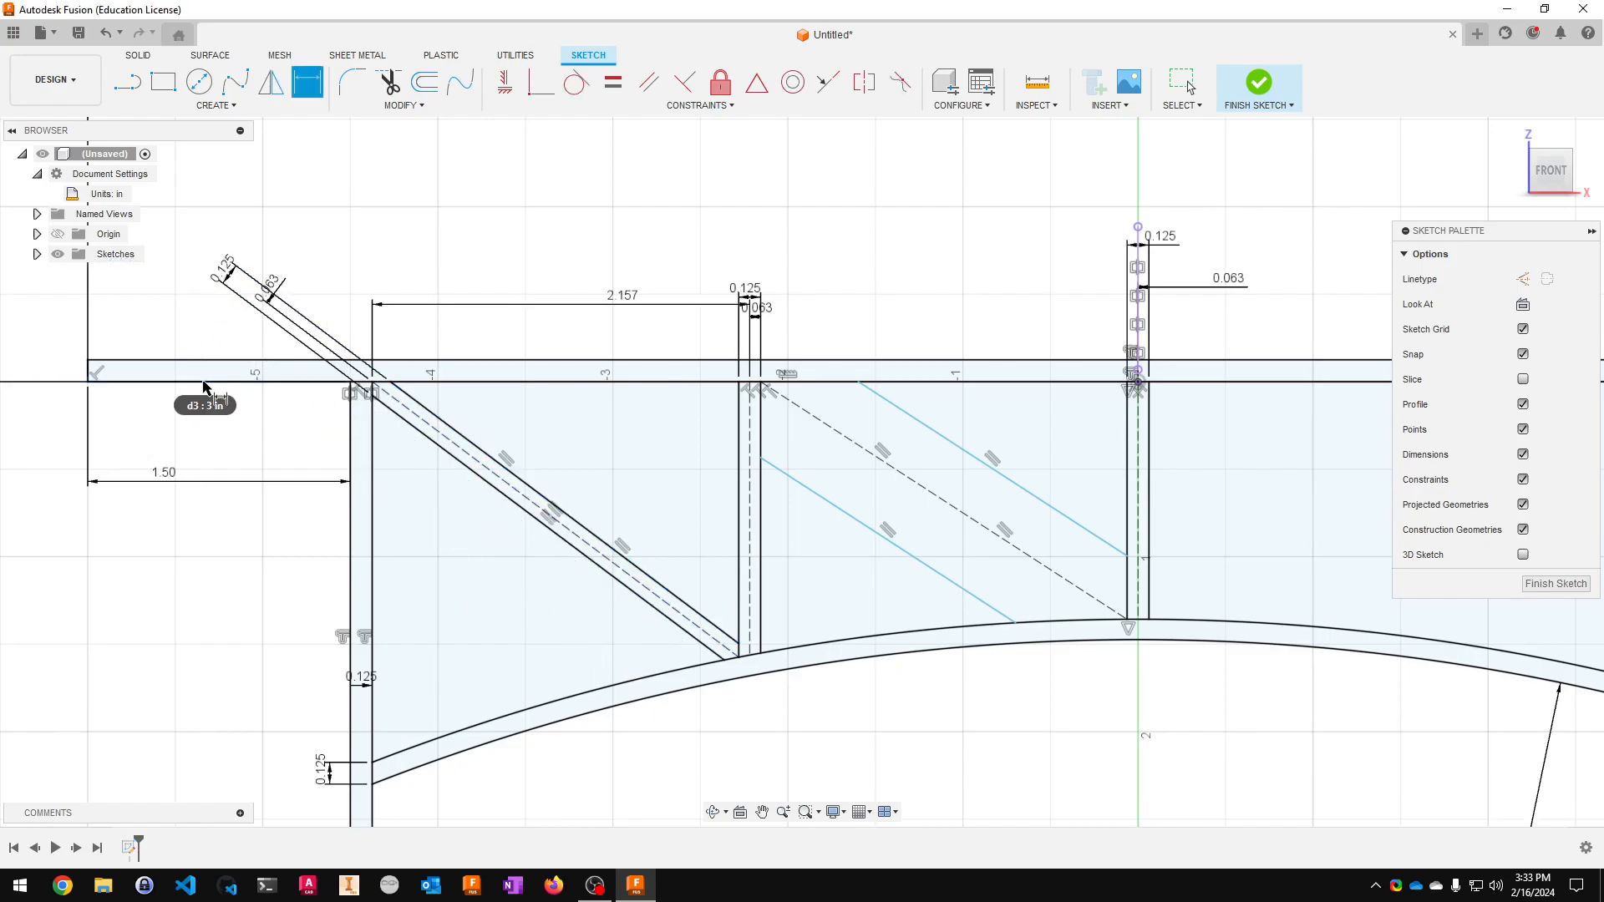
- Dimension the lower sloped line in the bay beside the centre rib 1/16 in from its construction diagonal
{"action": "left_click", "coordinate": [845, 514]}
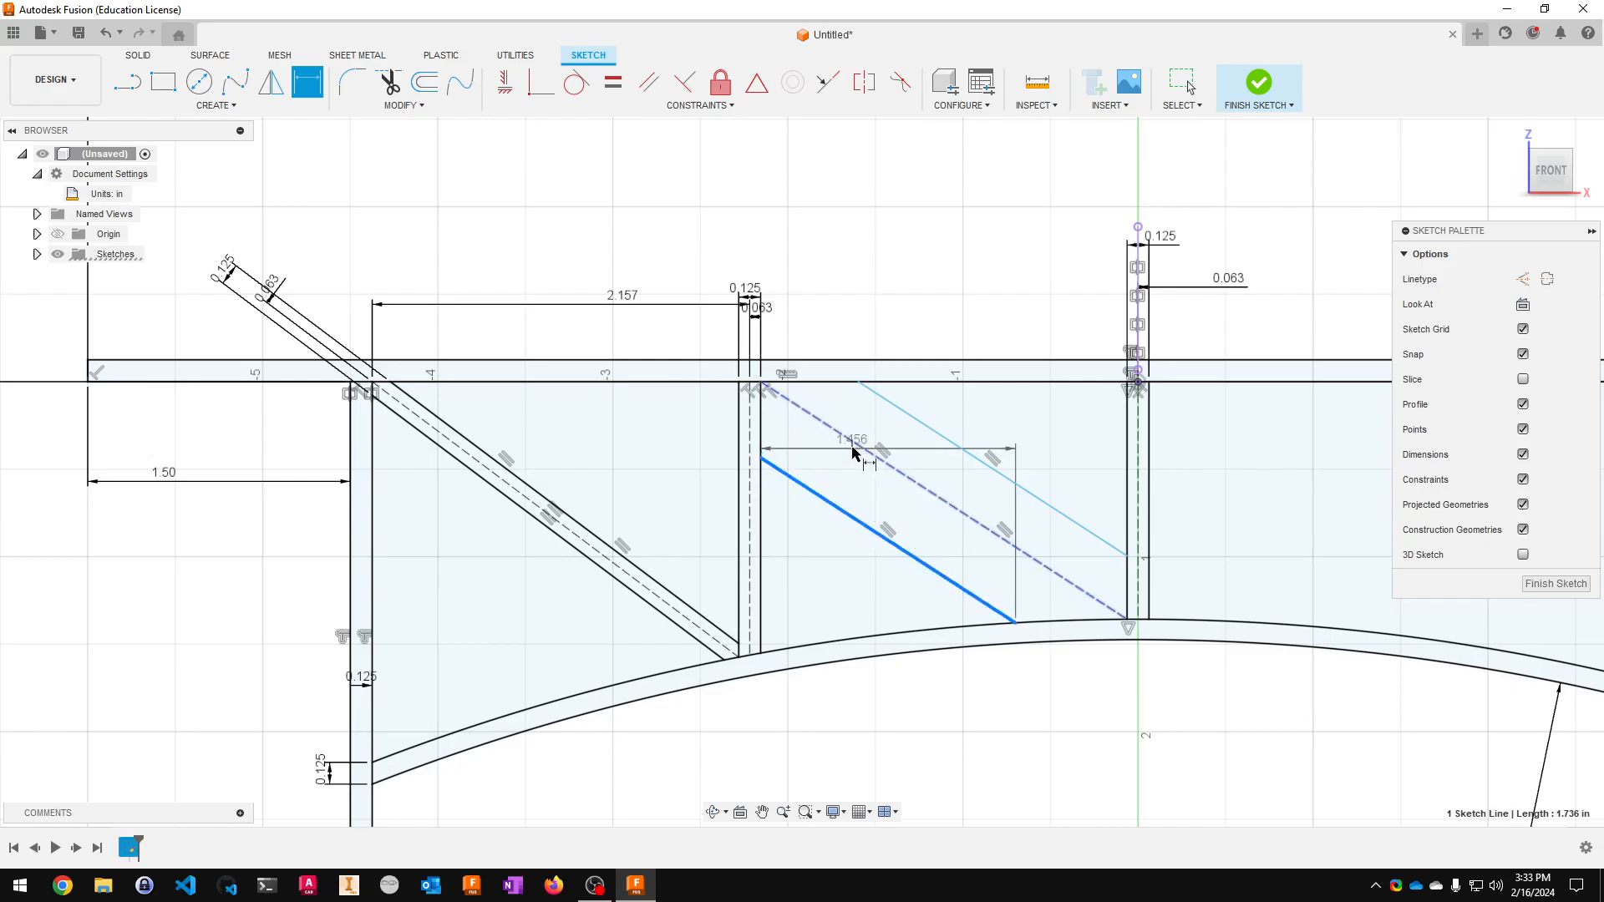
{"action": "left_click", "coordinate": [859, 446]}
{"action": "left_click", "coordinate": [582, 278]}
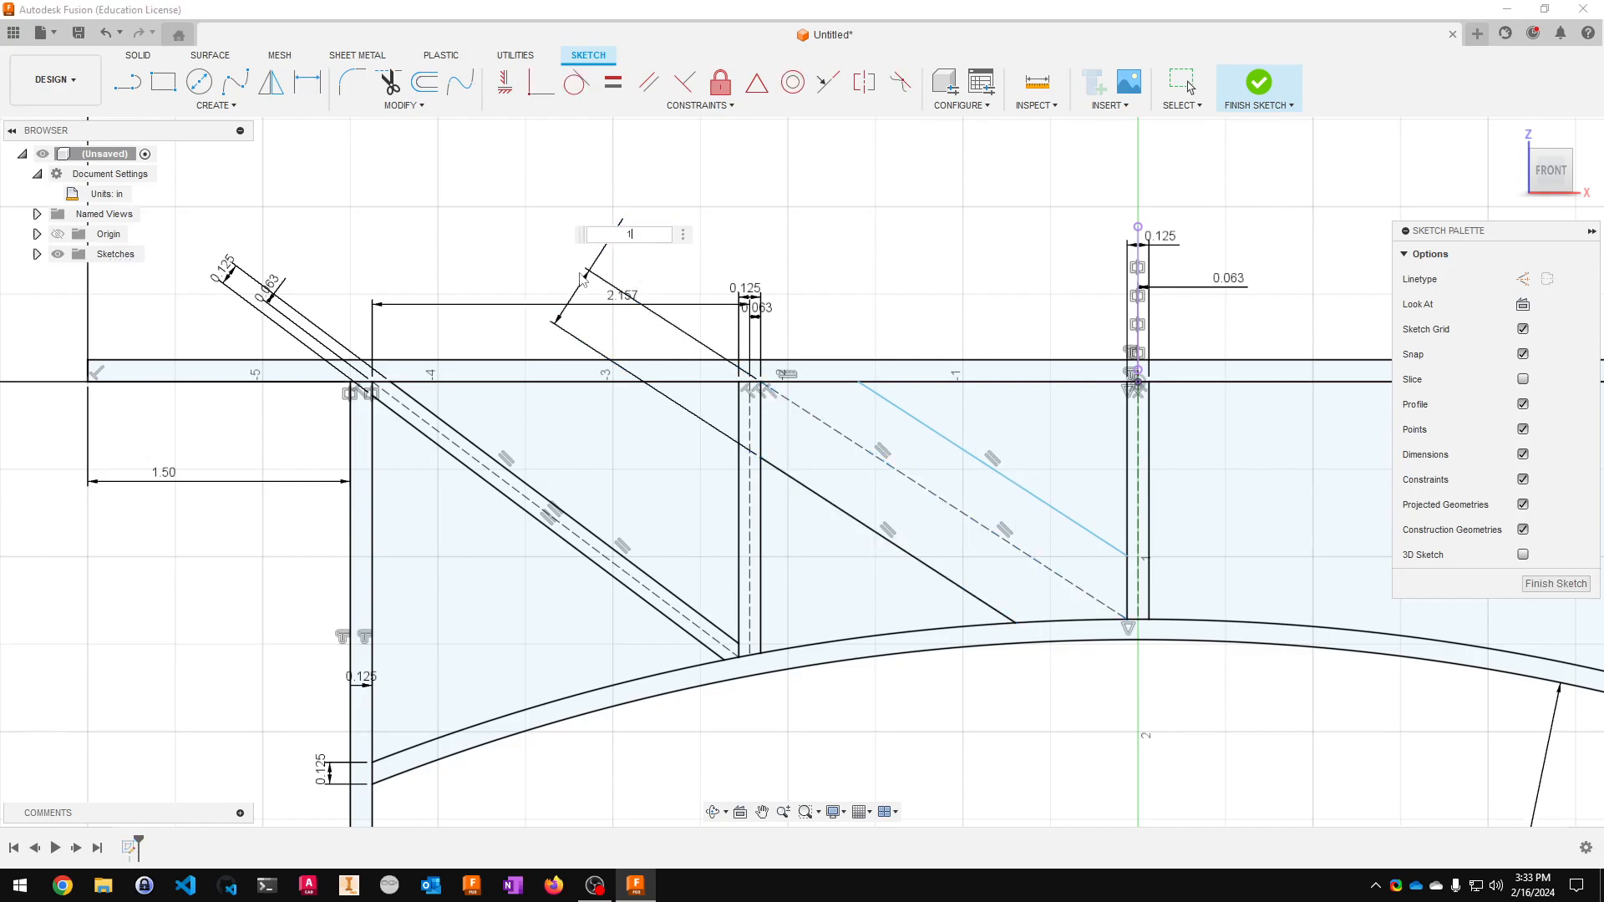
{"action": "key", "text": "Return"}
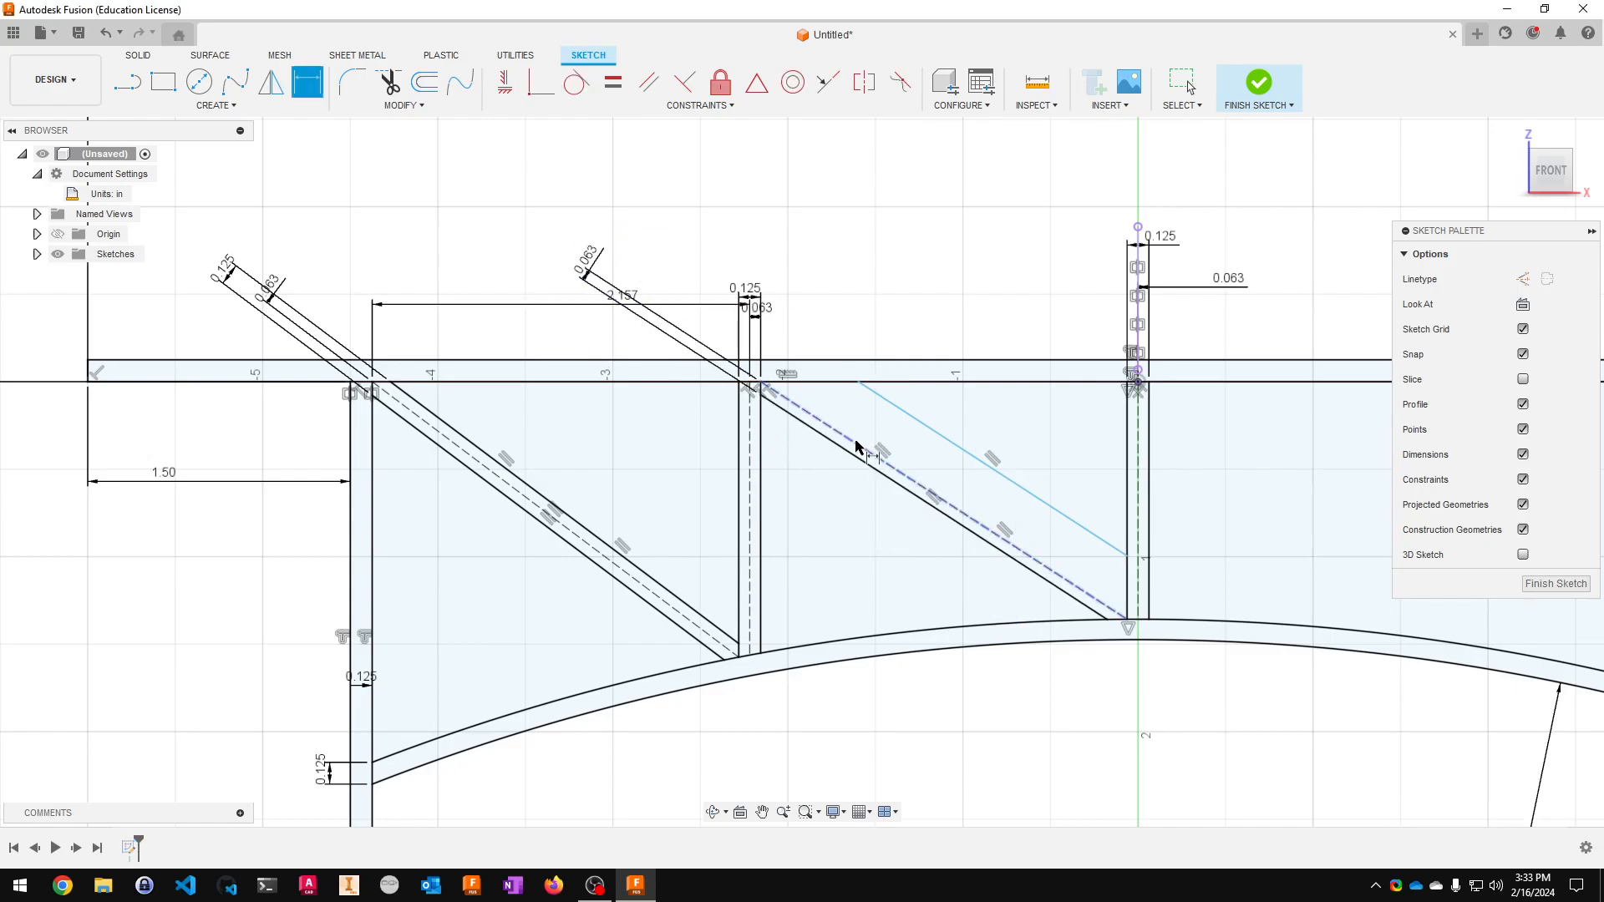
- Dimension the two sloped lines in the bay beside the centre rib 1/8 in apart
{"action": "left_click", "coordinate": [864, 465]}
{"action": "left_click", "coordinate": [892, 407]}
{"action": "left_click", "coordinate": [662, 219]}
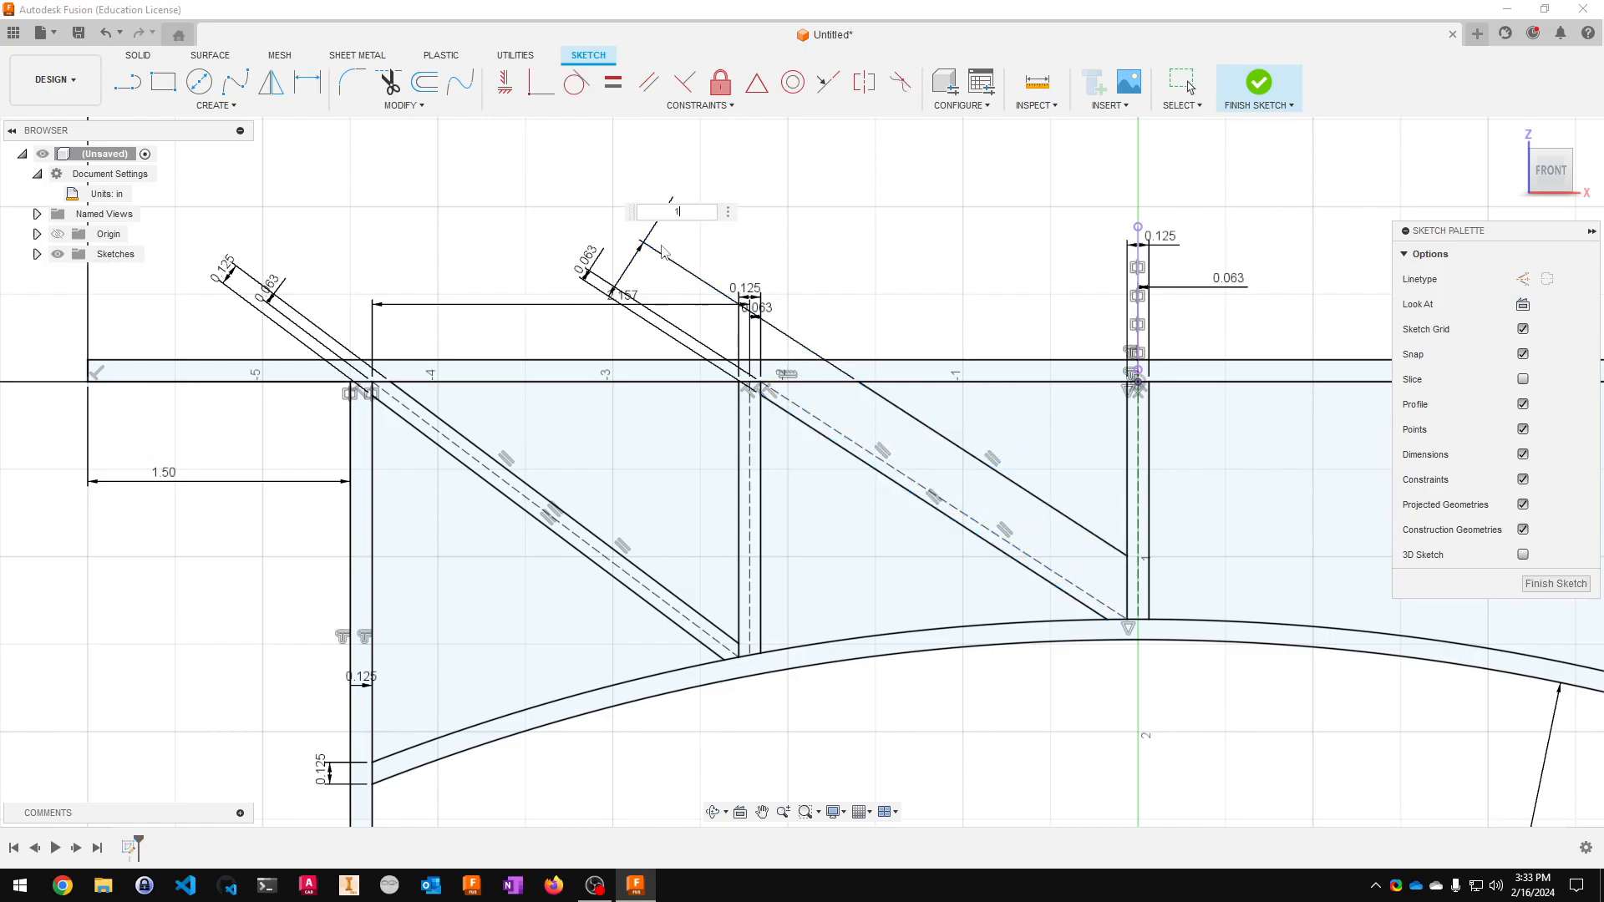
{"action": "key", "text": "Return"}
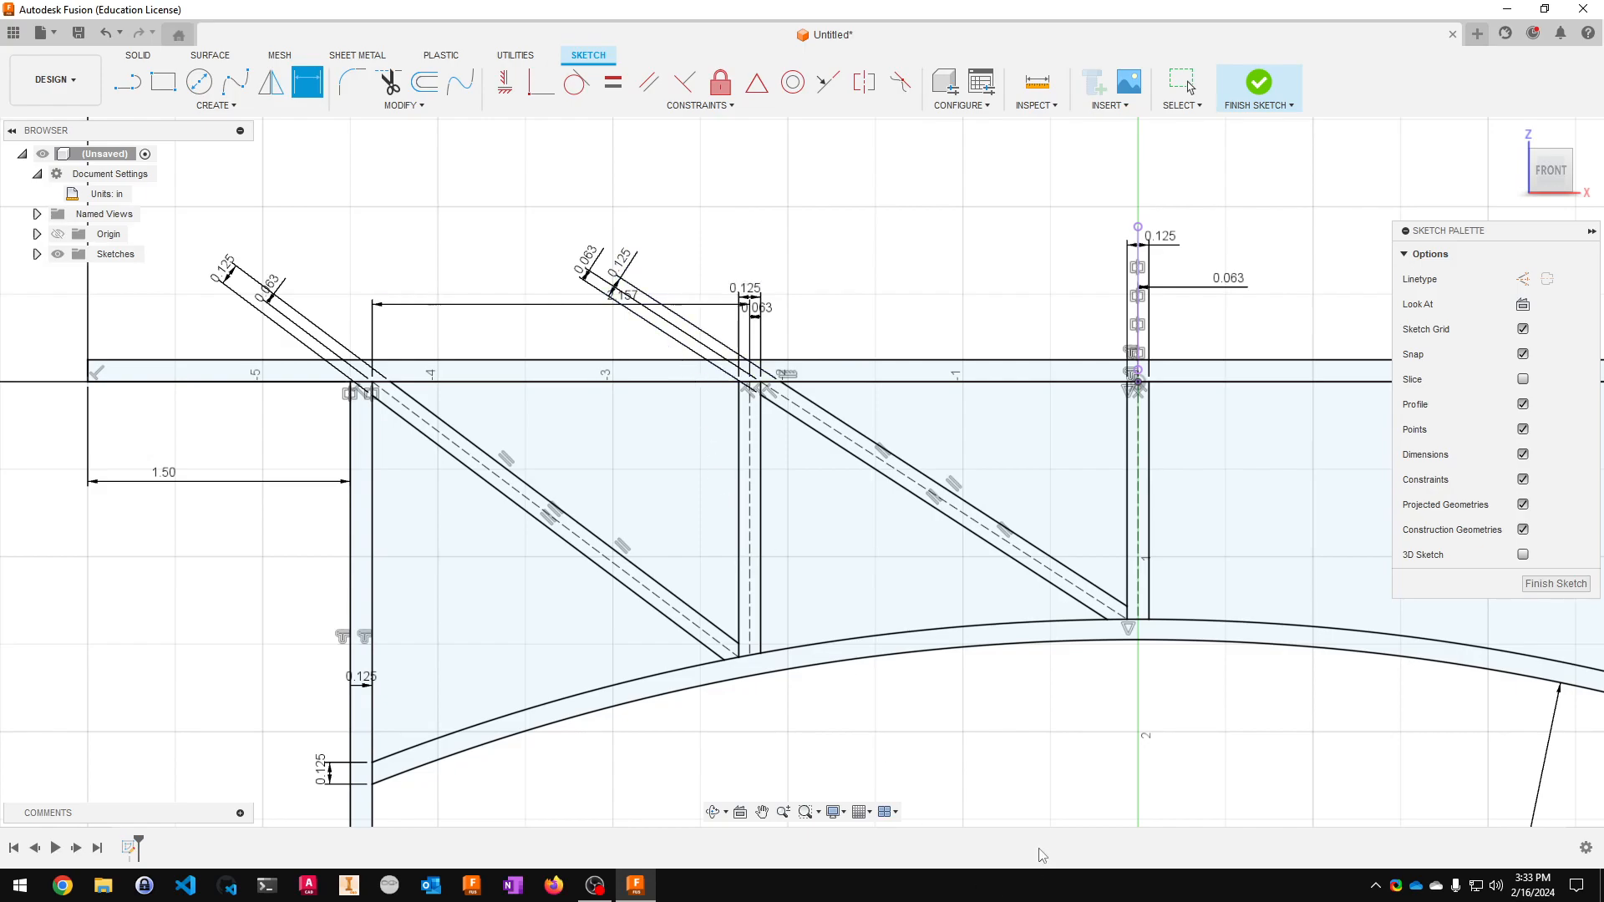
{"action": "key", "text": "Escape"}
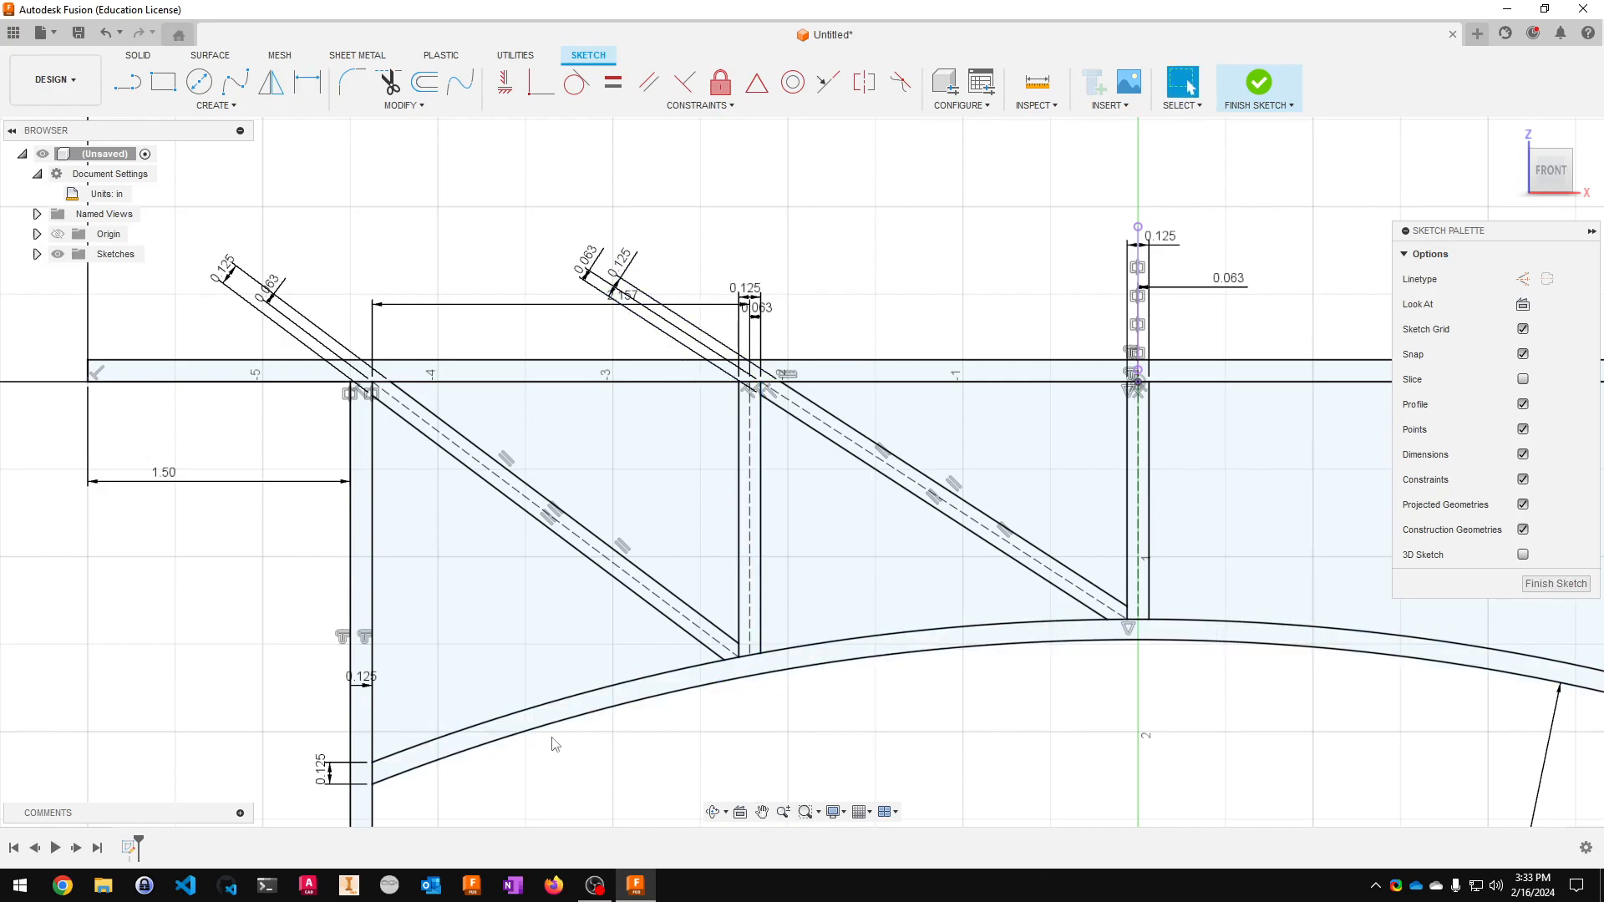
- Set up a mirror of both diagonal braces, their construction diagonals, and the intermediate rib's centreline and inner edge about the centre rib's construction line
{"action": "scroll", "coordinate": [880, 728], "scroll_direction": "down", "scroll_amount": 5}
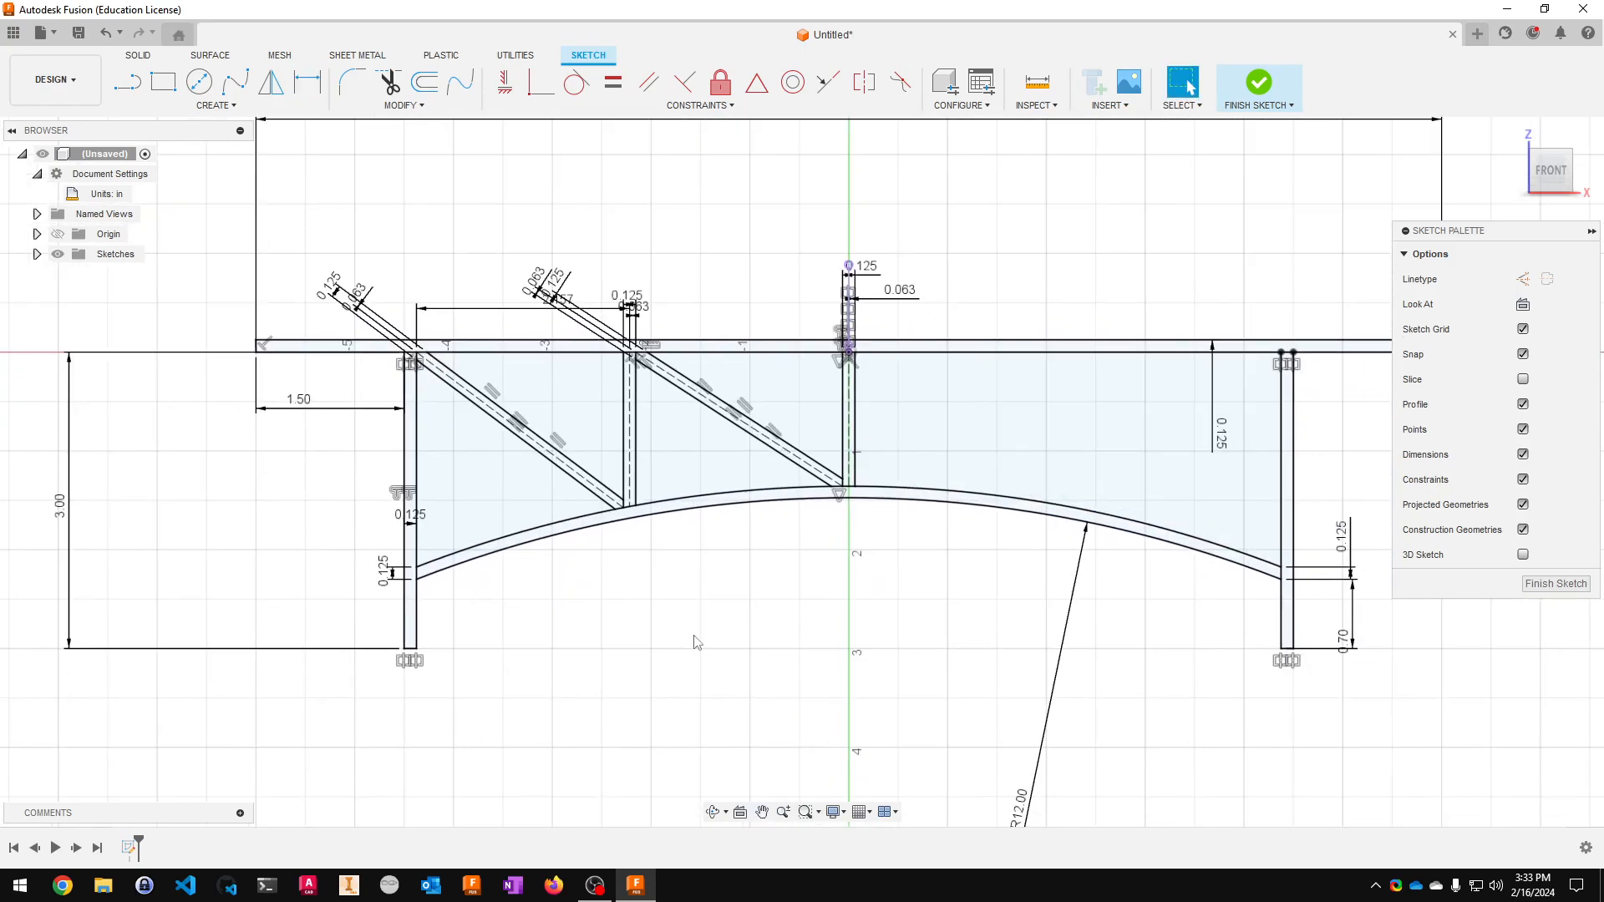
{"action": "scroll", "coordinate": [701, 584], "scroll_direction": "up", "scroll_amount": 3}
{"action": "scroll", "coordinate": [957, 705], "scroll_direction": "up", "scroll_amount": 3}
{"action": "scroll", "coordinate": [930, 302], "scroll_direction": "up", "scroll_amount": 1}
{"action": "scroll", "coordinate": [881, 386], "scroll_direction": "up", "scroll_amount": 4}
{"action": "middle_click_drag", "start_coordinate": [628, 735], "coordinate": [603, 324]}
{"action": "scroll", "coordinate": [616, 324], "scroll_direction": "down", "scroll_amount": 4}
{"action": "middle_click_drag", "start_coordinate": [728, 199], "coordinate": [974, 310]}
{"action": "left_click", "coordinate": [869, 372]}
{"action": "left_click", "coordinate": [864, 388], "text": "shift"}
{"action": "left_click", "coordinate": [860, 394], "text": "shift"}
{"action": "left_click", "coordinate": [780, 410], "text": "shift"}
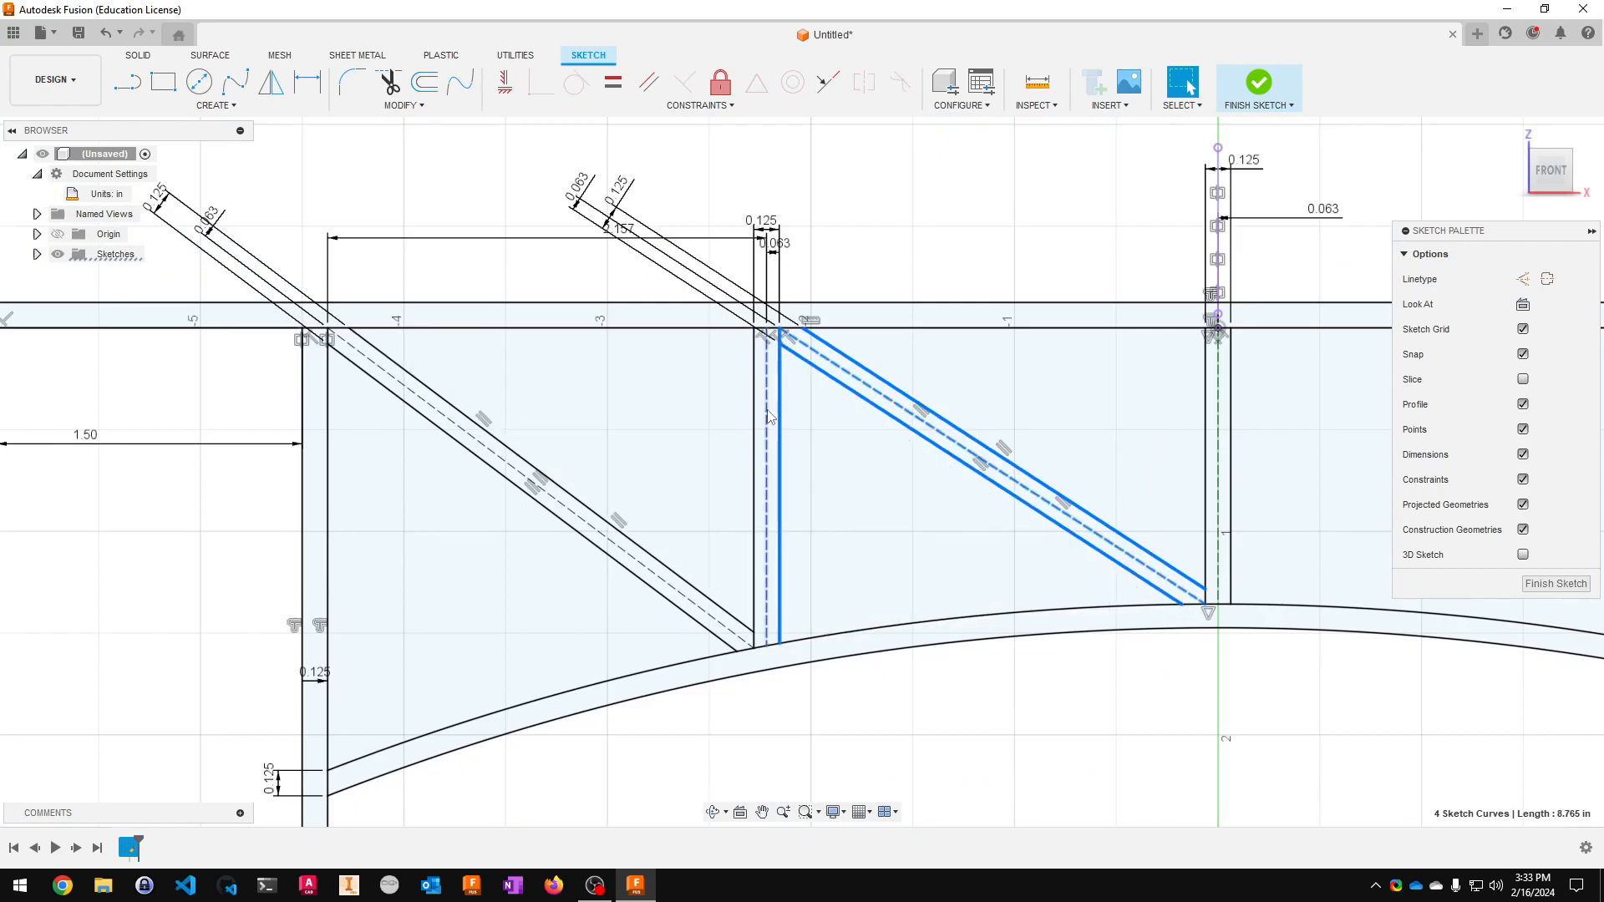
{"action": "left_click", "coordinate": [761, 410], "text": "shift"}
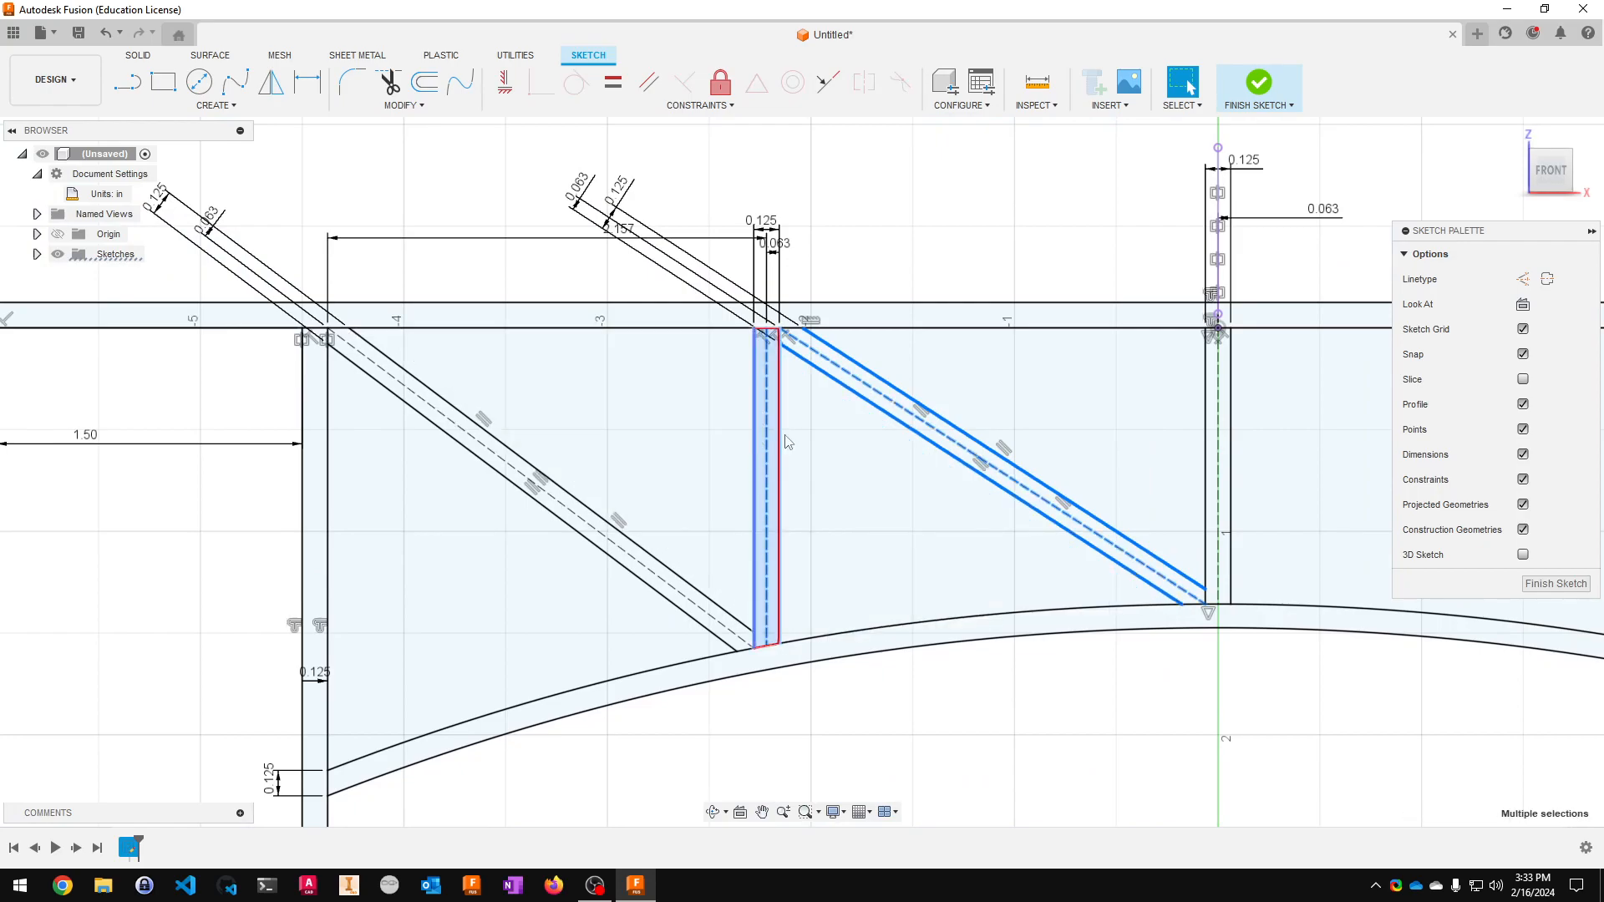
{"action": "left_click", "coordinate": [664, 568], "text": "shift"}
{"action": "left_click", "coordinate": [664, 577], "text": "shift"}
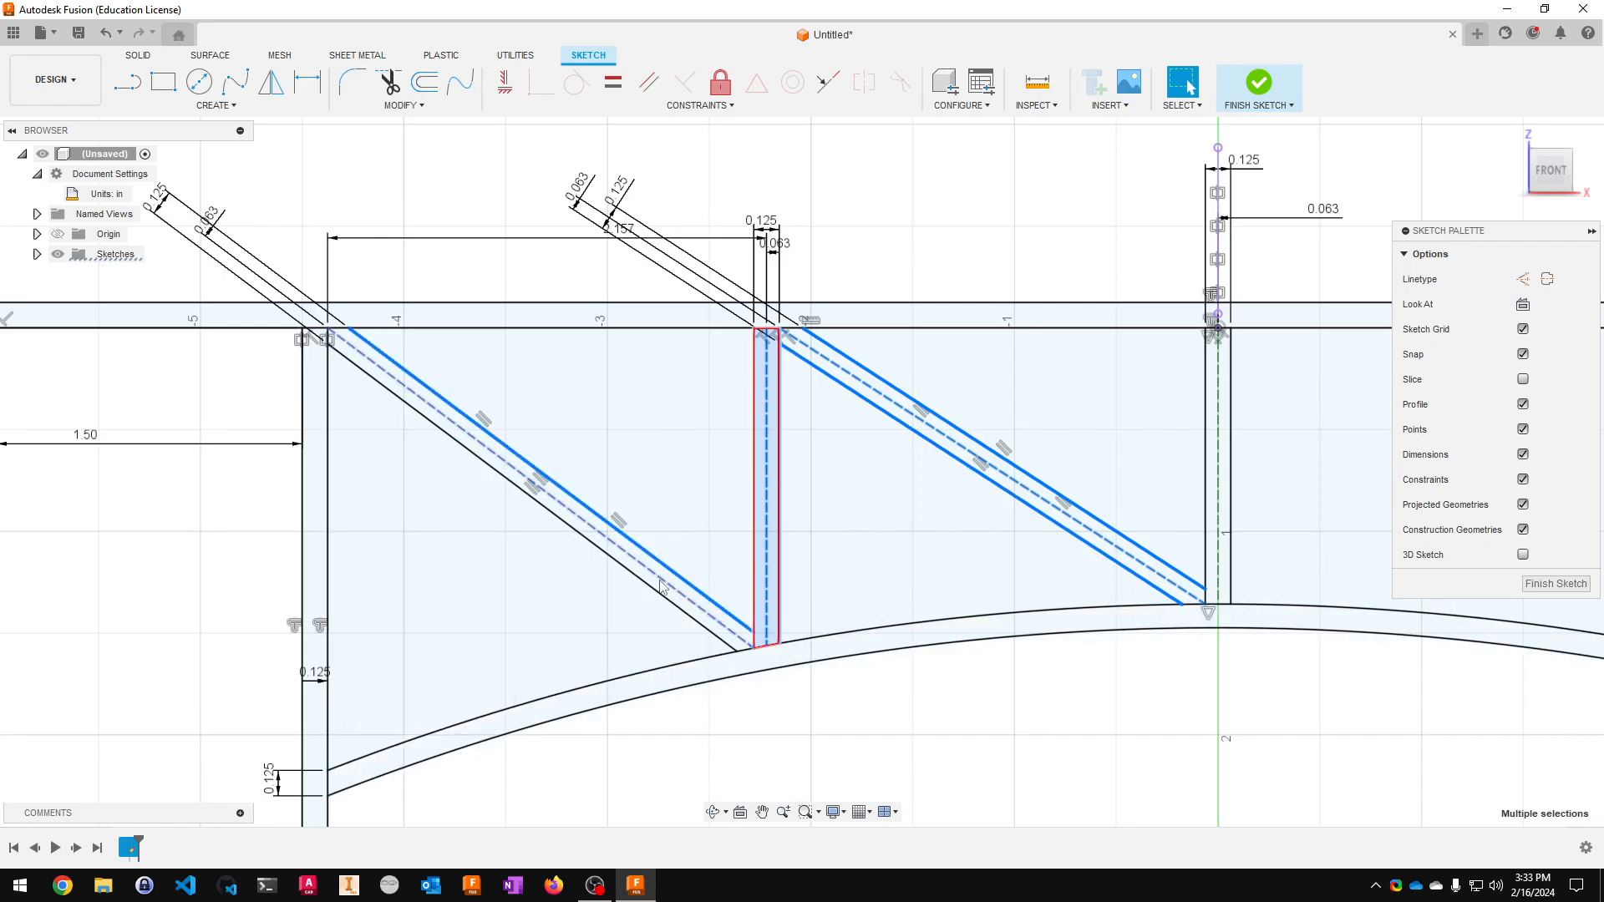
{"action": "left_click", "coordinate": [693, 619], "text": "shift"}
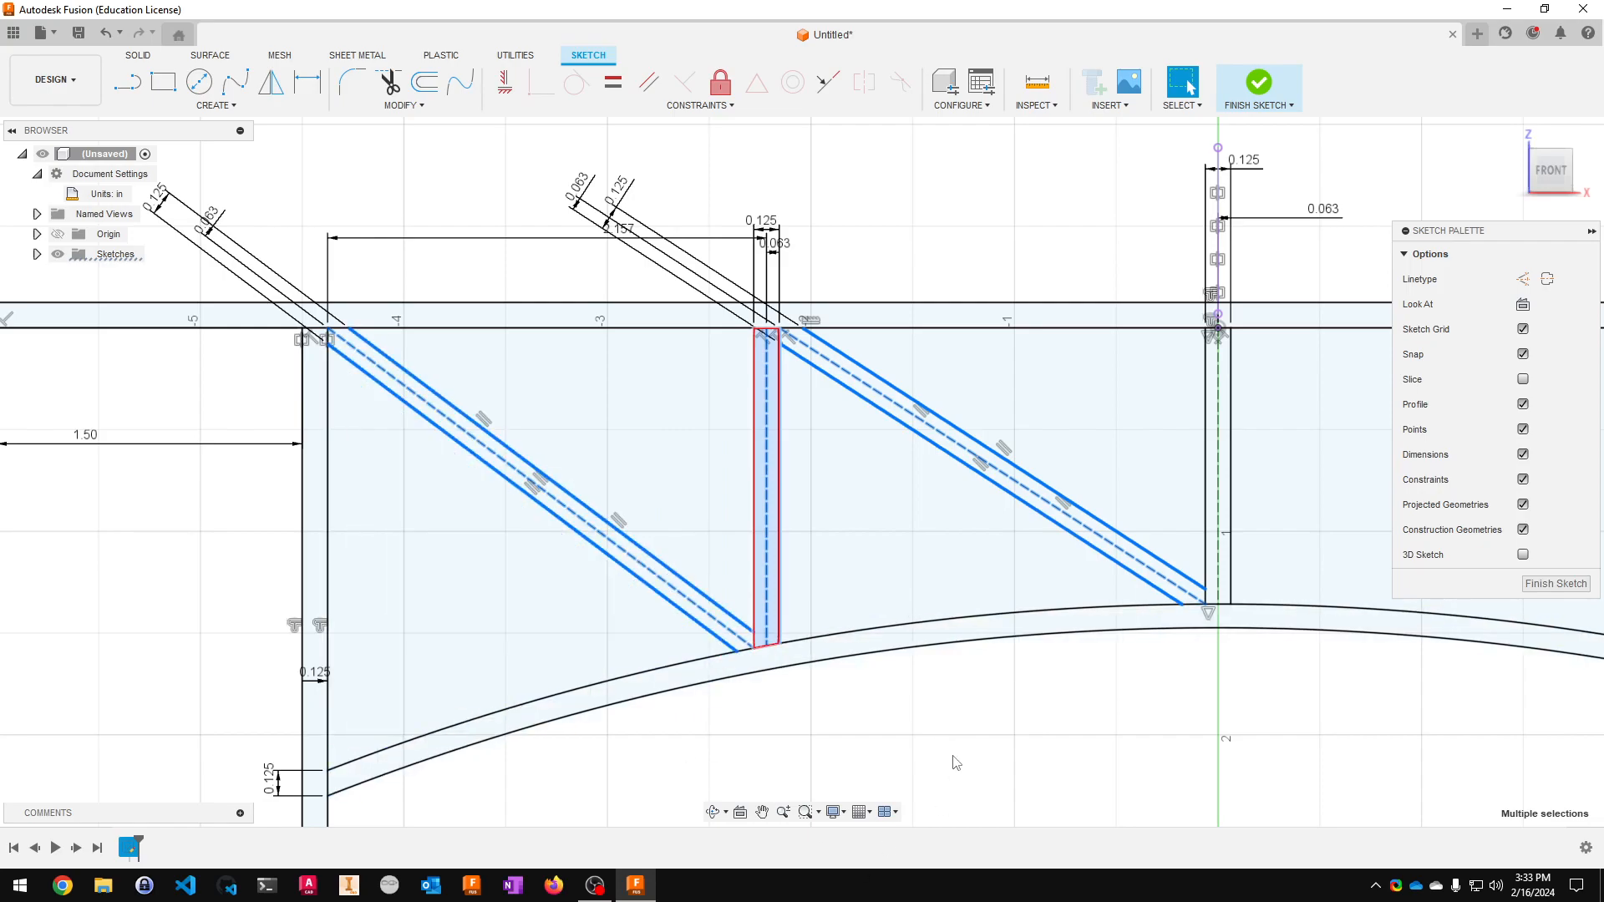
{"action": "scroll", "coordinate": [960, 751], "scroll_direction": "down", "scroll_amount": 3}
{"action": "middle_click_drag", "start_coordinate": [966, 751], "coordinate": [938, 648]}
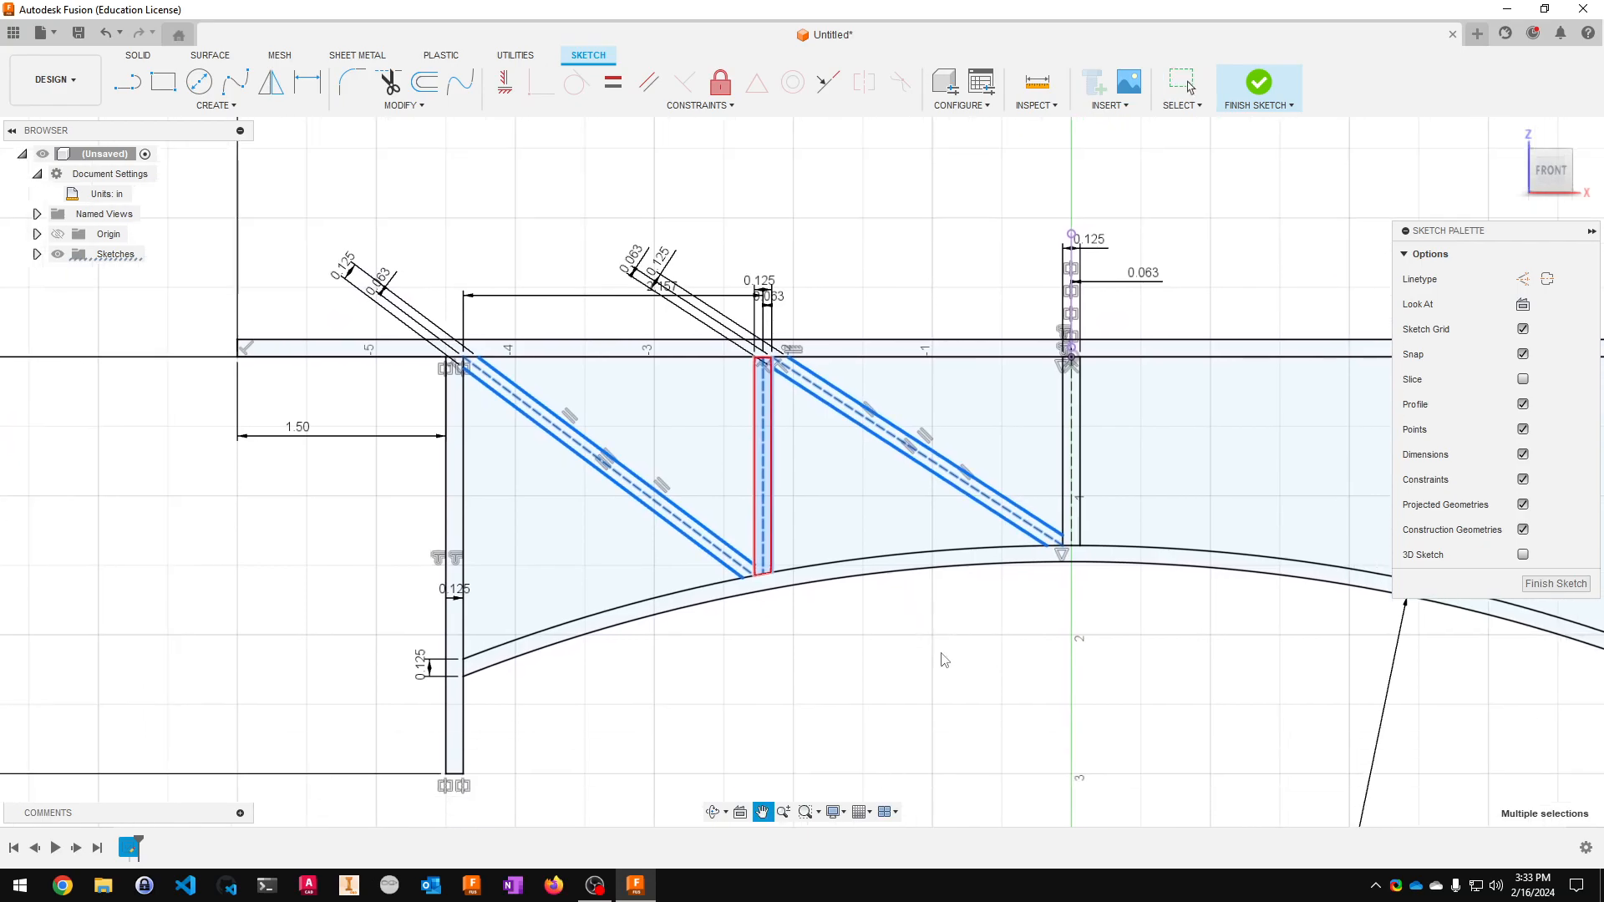
{"action": "scroll", "coordinate": [1061, 410], "scroll_direction": "up", "scroll_amount": 3}
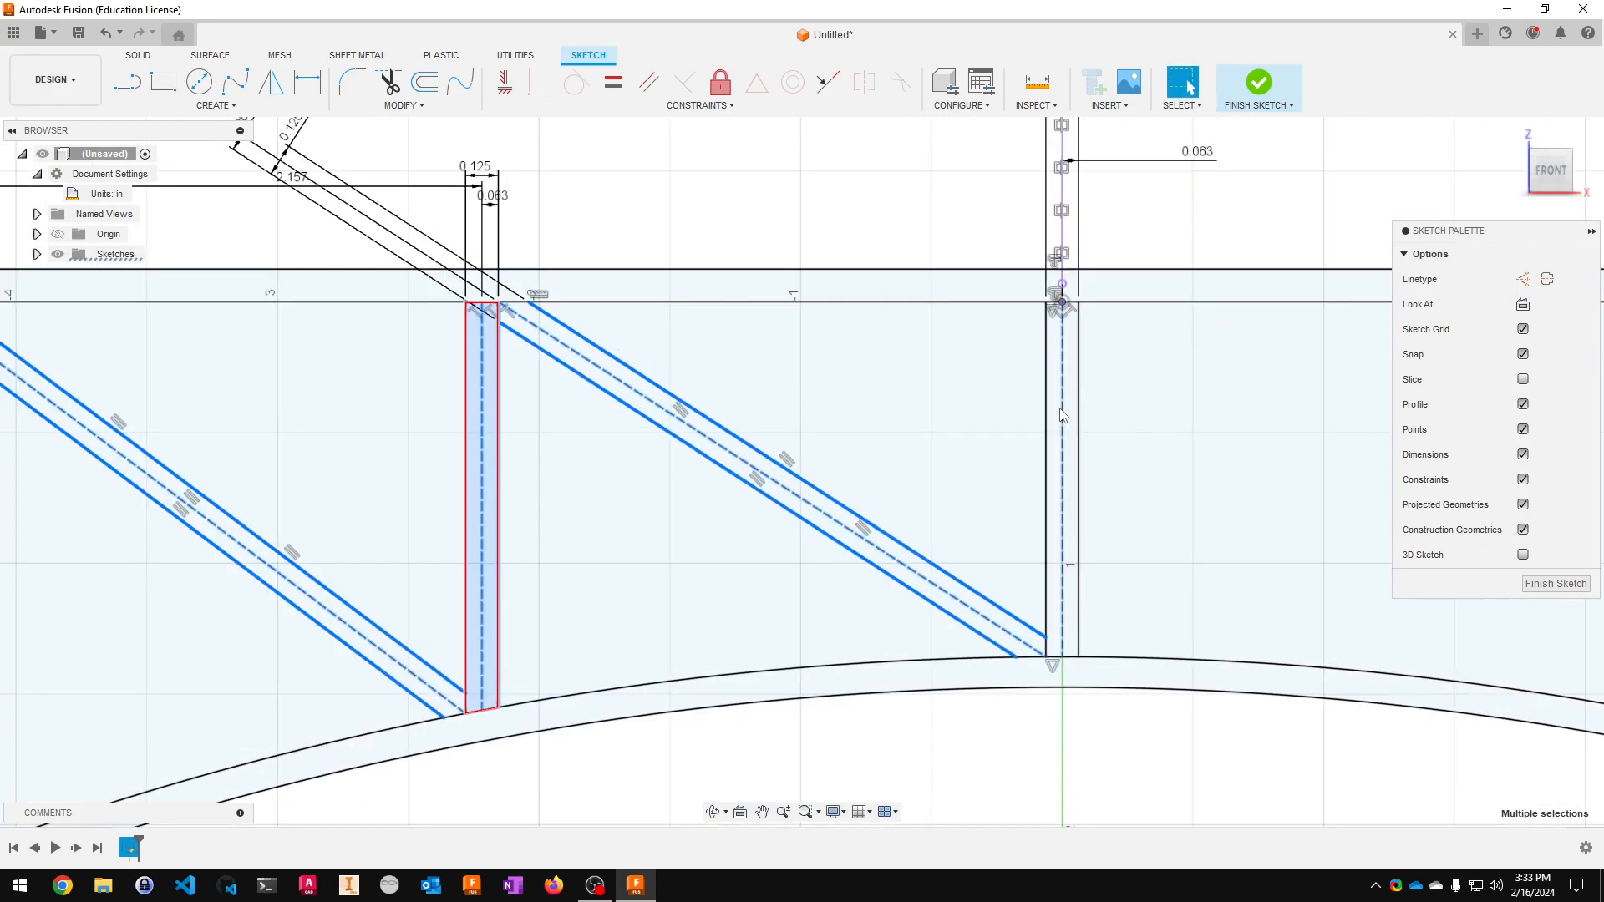
{"action": "scroll", "coordinate": [1057, 457], "scroll_direction": "down", "scroll_amount": 3}
{"action": "middle_click_drag", "start_coordinate": [1057, 458], "coordinate": [1029, 354]}
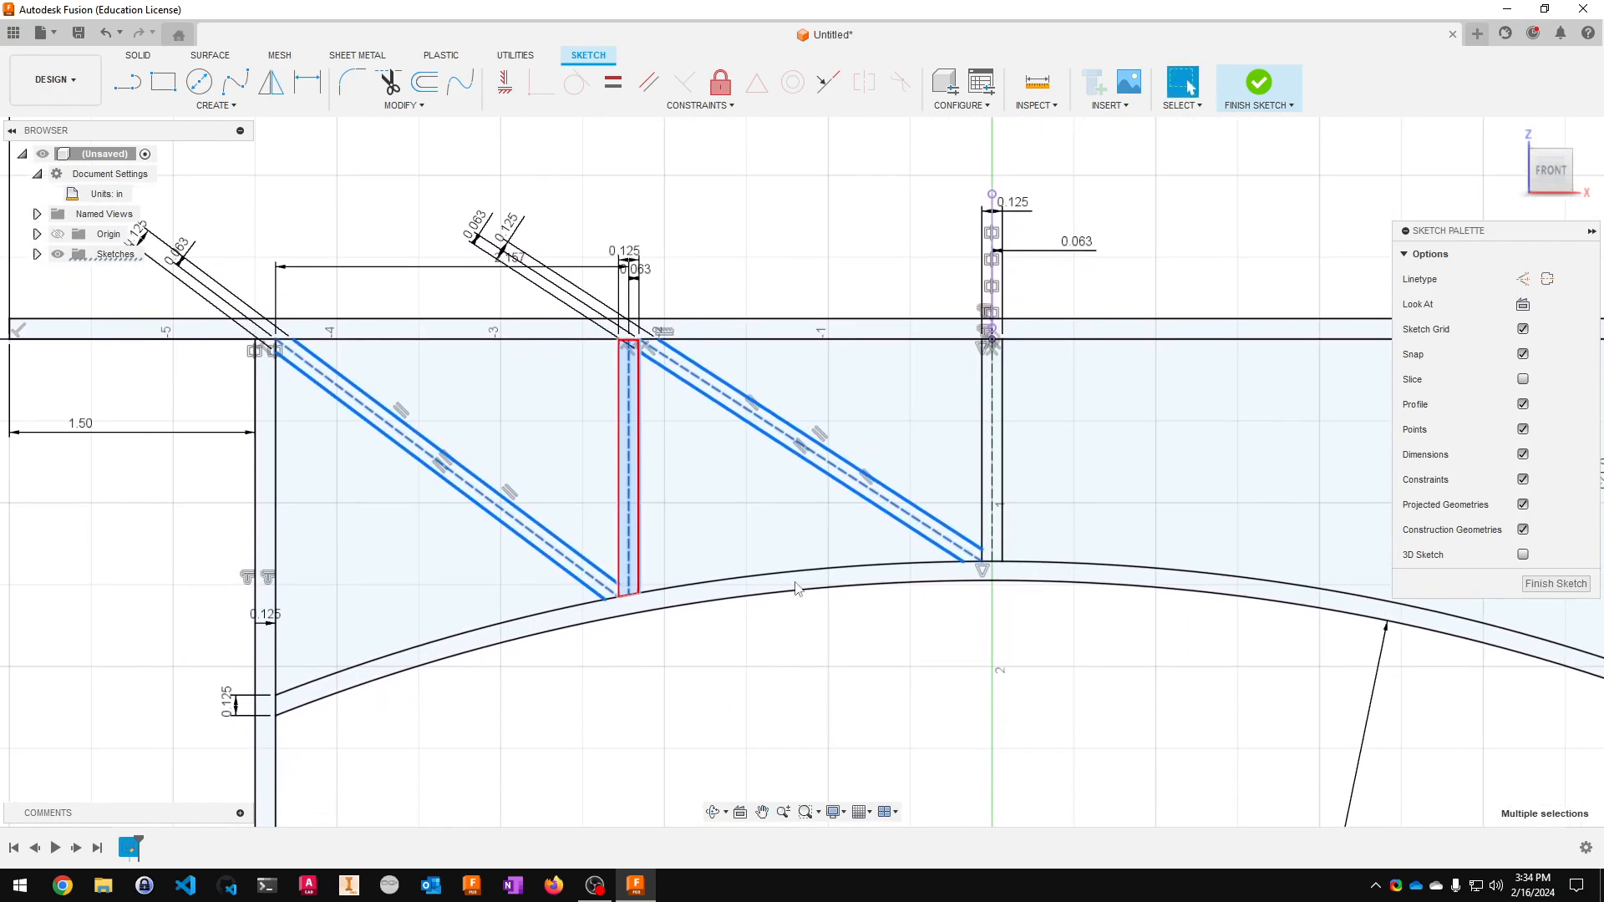
{"action": "left_click", "coordinate": [230, 106]}
{"action": "left_click", "coordinate": [137, 308]}
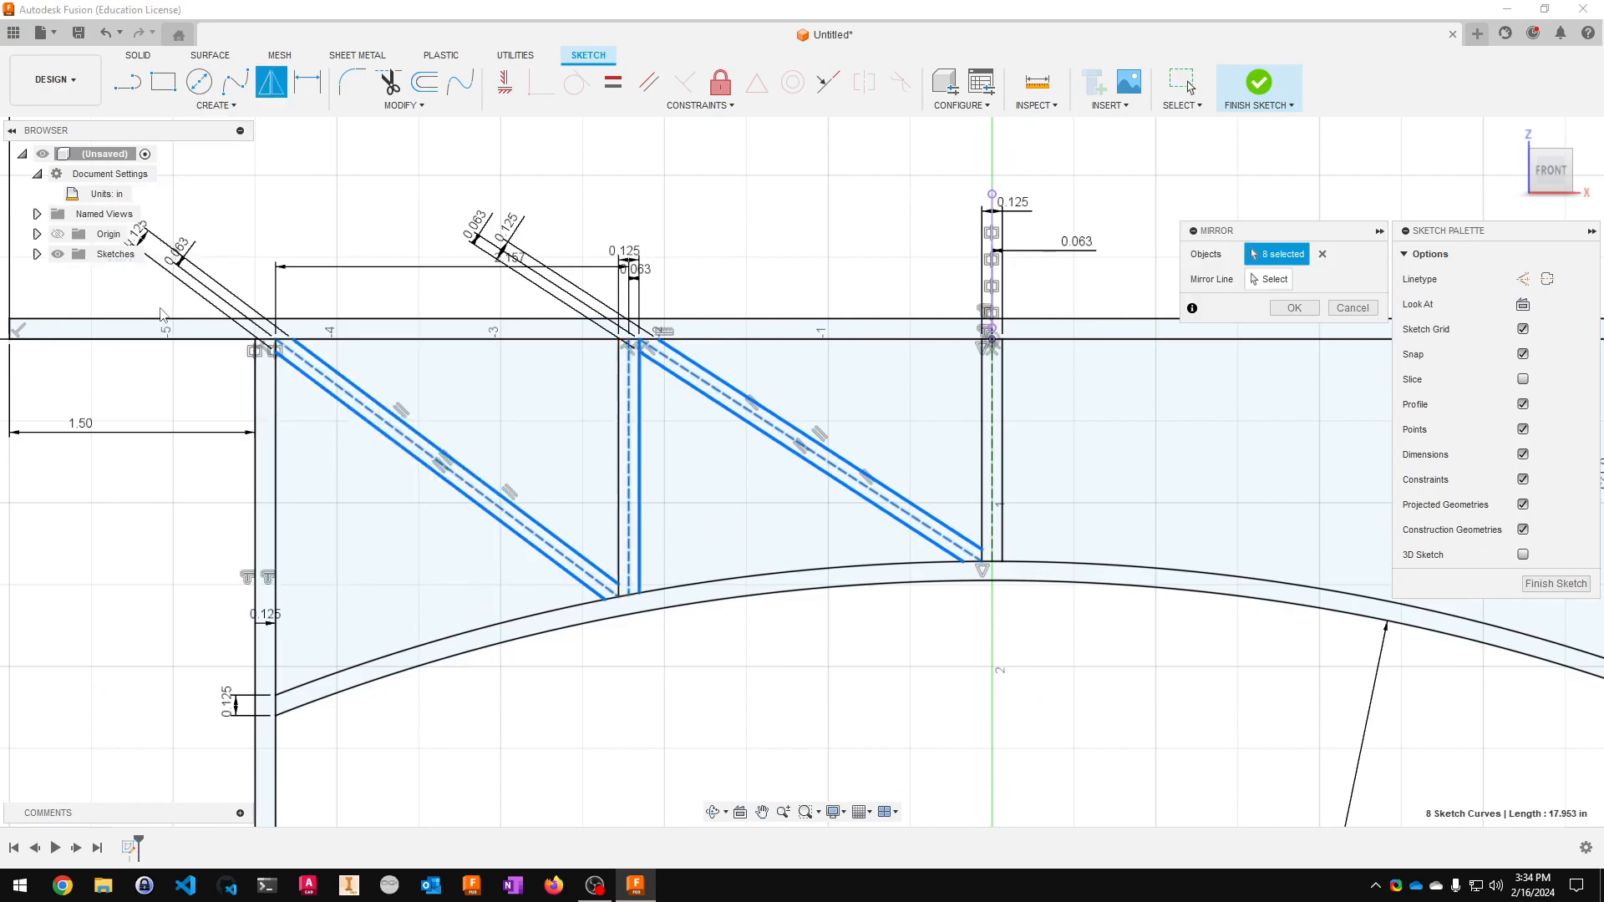
{"action": "left_click", "coordinate": [1275, 280]}
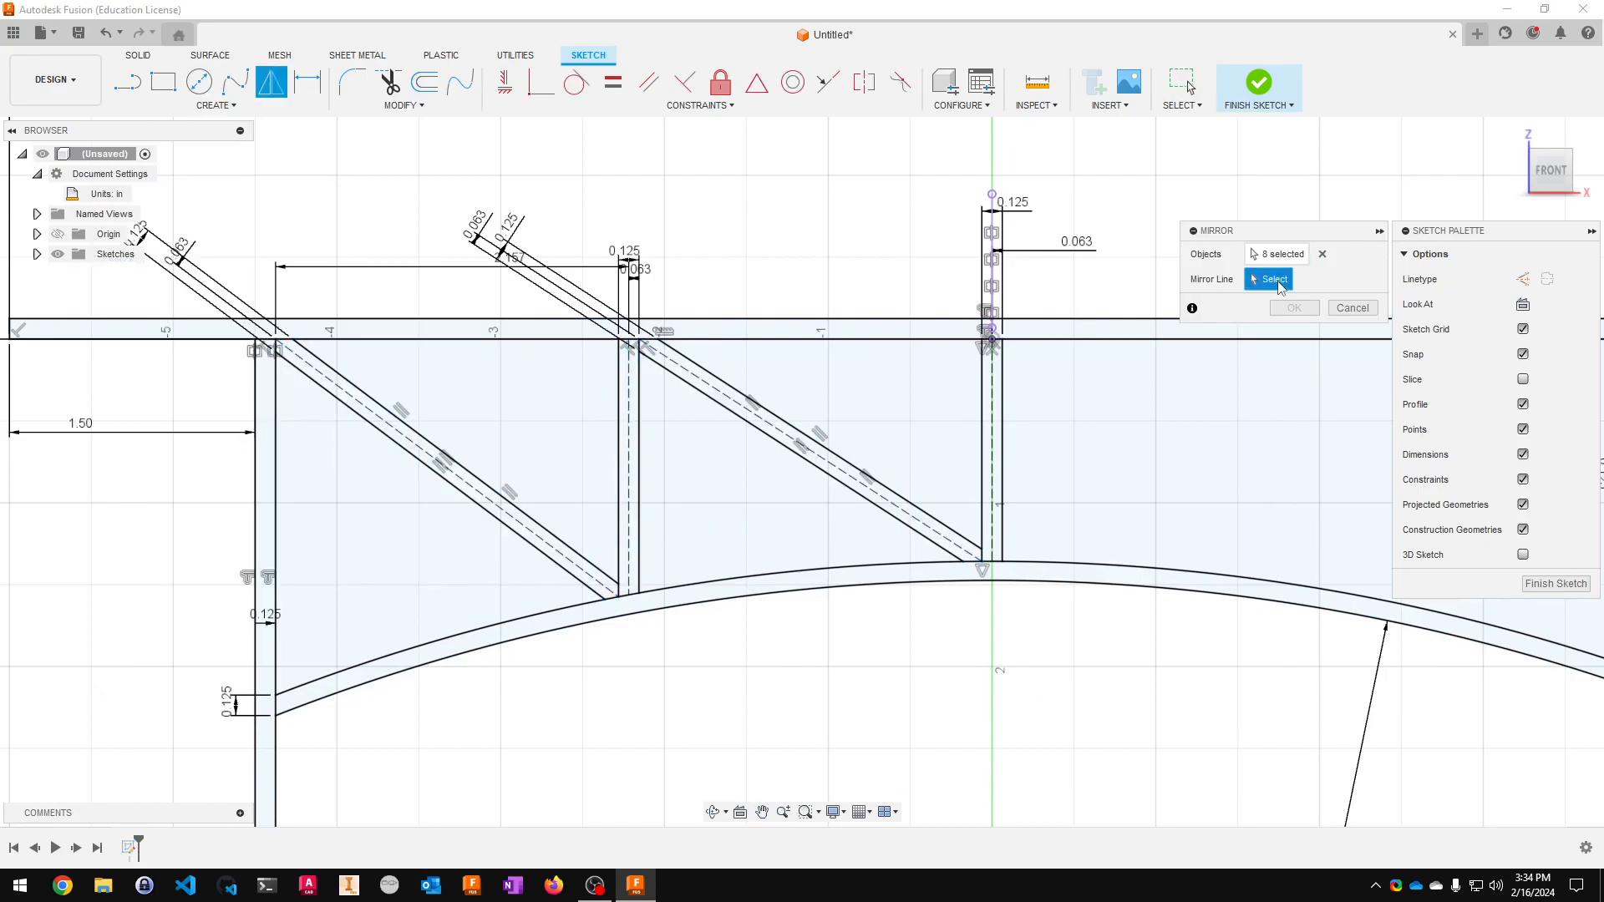
{"action": "left_click", "coordinate": [993, 426]}
{"action": "scroll", "coordinate": [1096, 618], "scroll_direction": "down", "scroll_amount": 1}
{"action": "middle_click_drag", "start_coordinate": [1090, 659], "coordinate": [664, 549]}
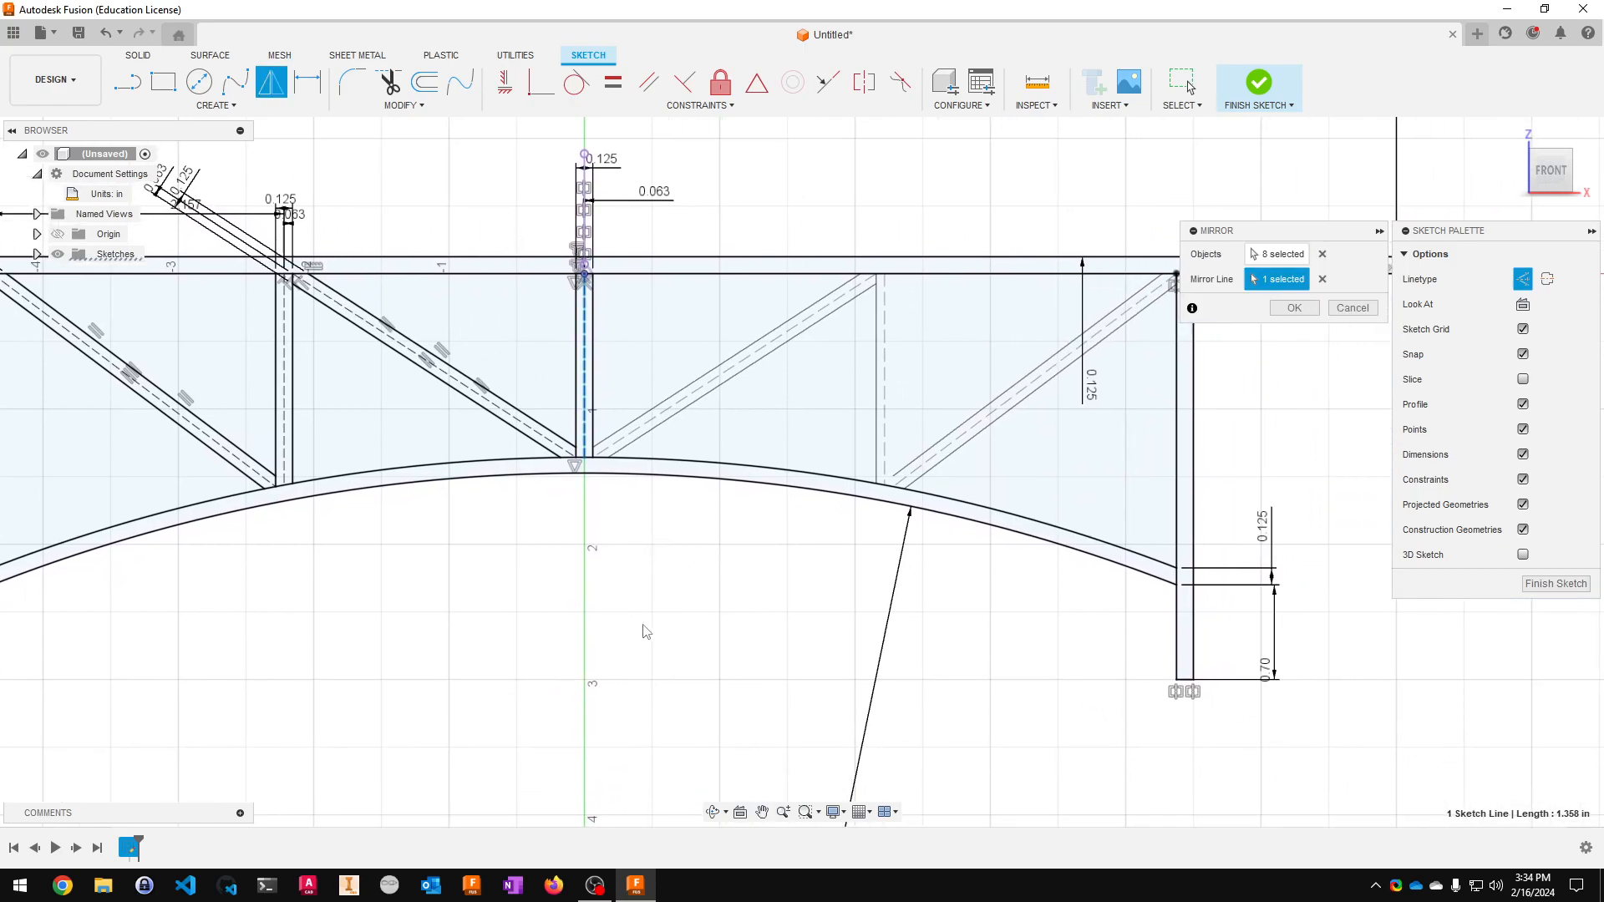
- Add the intermediate rib's edge facing the left leg to the mirror objects and apply the mirror
{"action": "left_click", "coordinate": [1280, 255]}
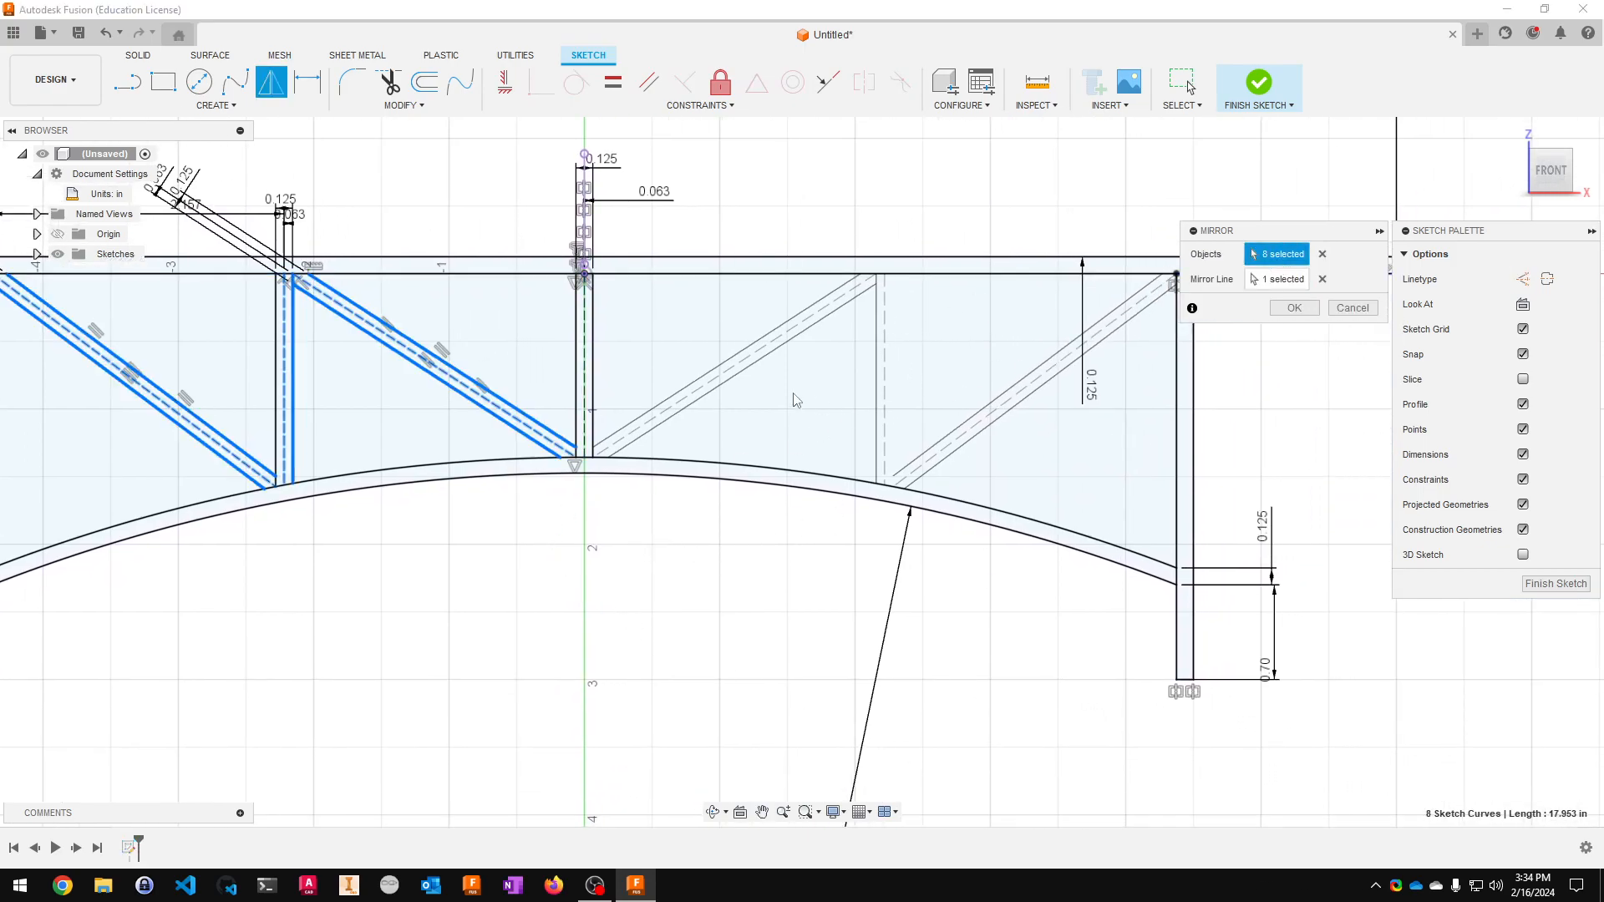
{"action": "scroll", "coordinate": [271, 384], "scroll_direction": "up", "scroll_amount": 5}
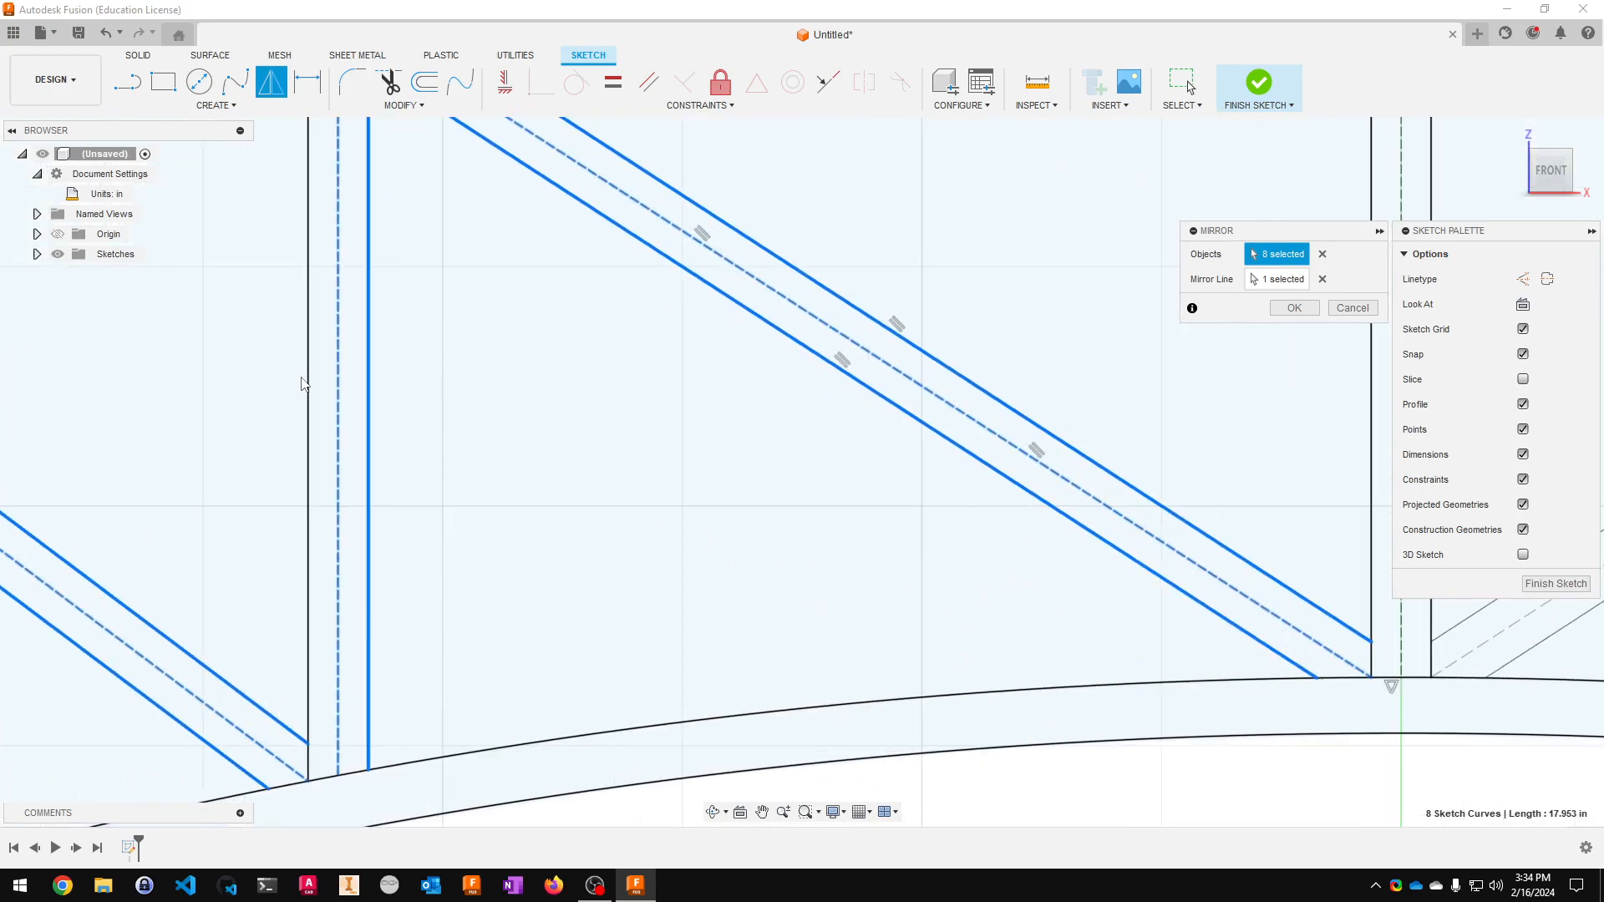
{"action": "left_click", "coordinate": [309, 384]}
{"action": "scroll", "coordinate": [930, 601], "scroll_direction": "down", "scroll_amount": 5}
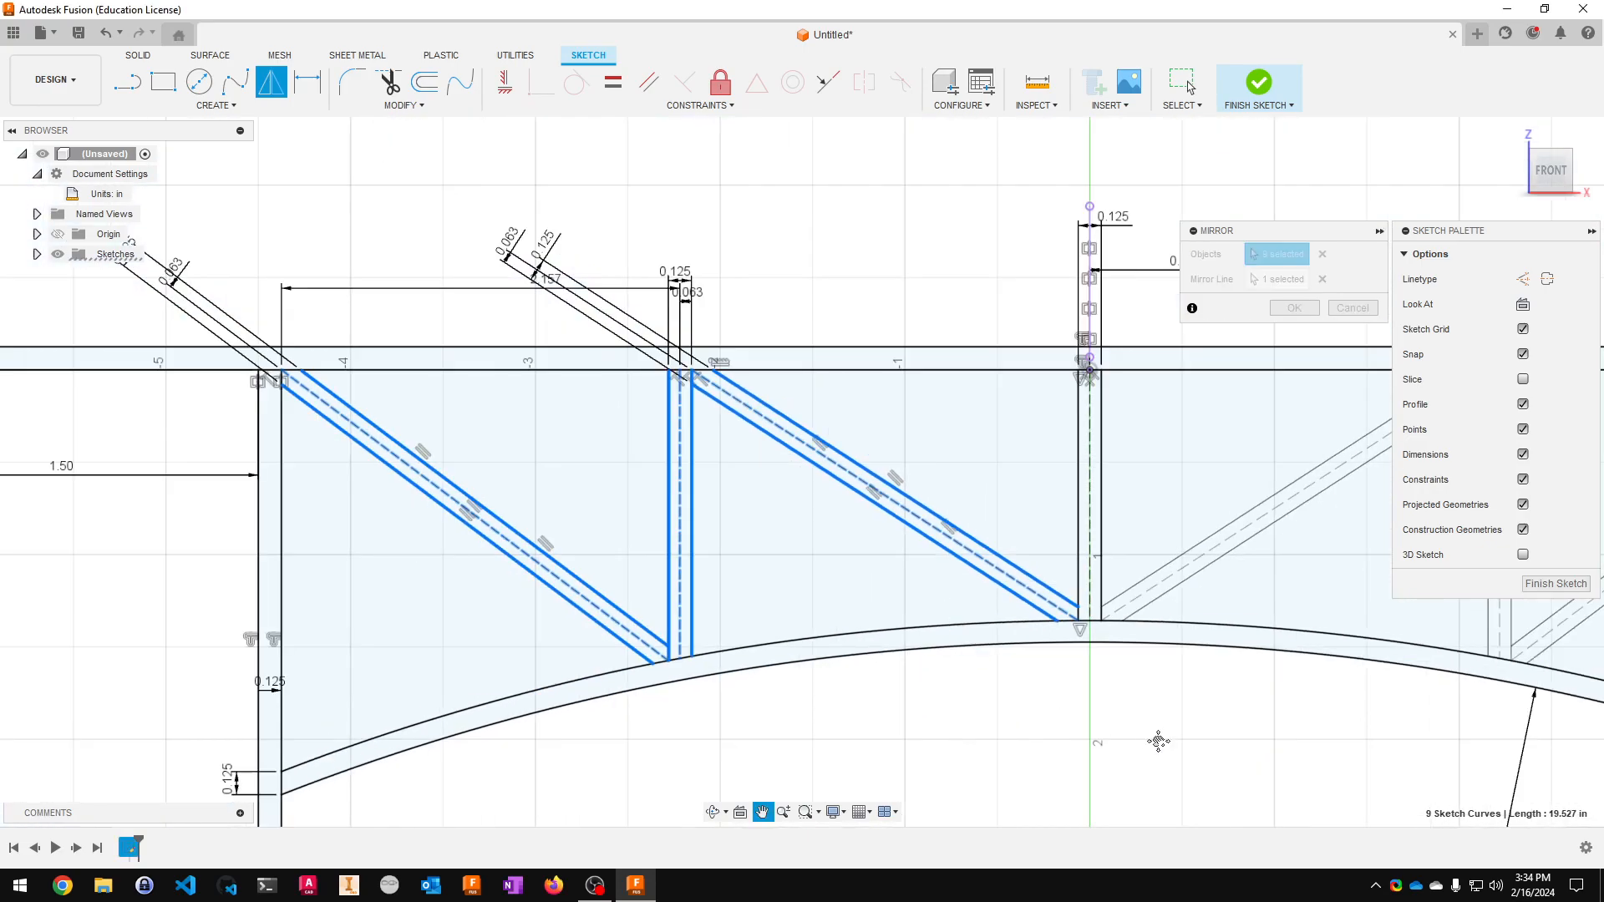
{"action": "middle_click_drag", "start_coordinate": [1156, 741], "coordinate": [555, 633]}
{"action": "scroll", "coordinate": [779, 668], "scroll_direction": "down", "scroll_amount": 2}
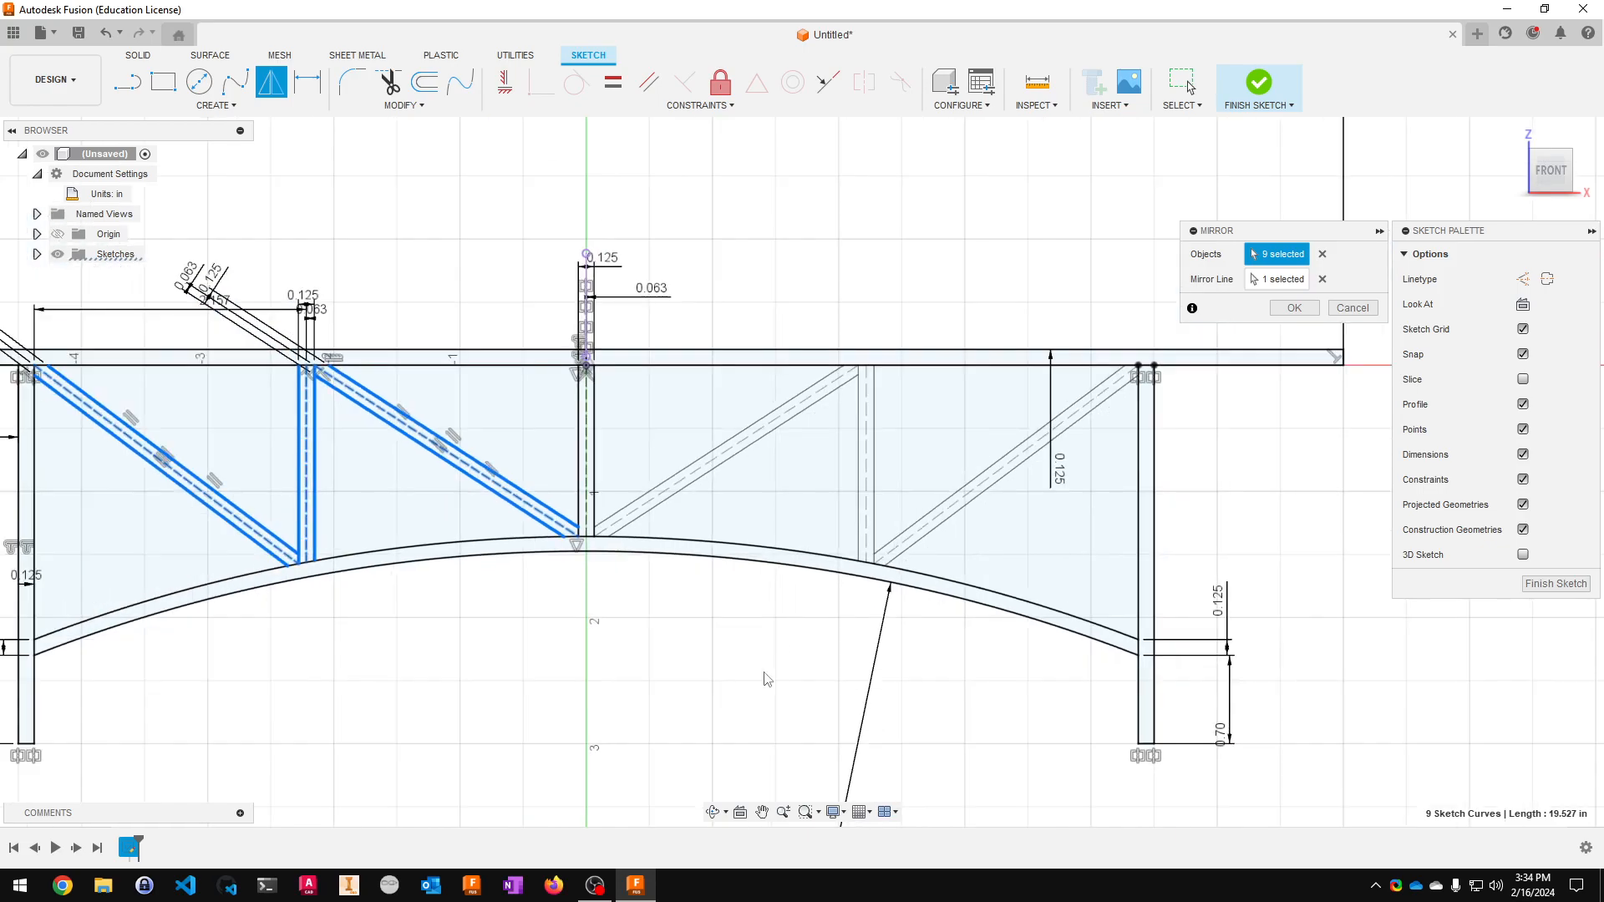
{"action": "left_click", "coordinate": [1294, 309]}
- Check the joints of the mirrored braces along the arc and finish the truss sketch
{"action": "mouse_move", "coordinate": [520, 738]}
{"action": "middle_mouse_down"}
{"action": "mouse_move", "coordinate": [770, 677]}
{"action": "mouse_move", "coordinate": [896, 677]}
{"action": "middle_mouse_up"}
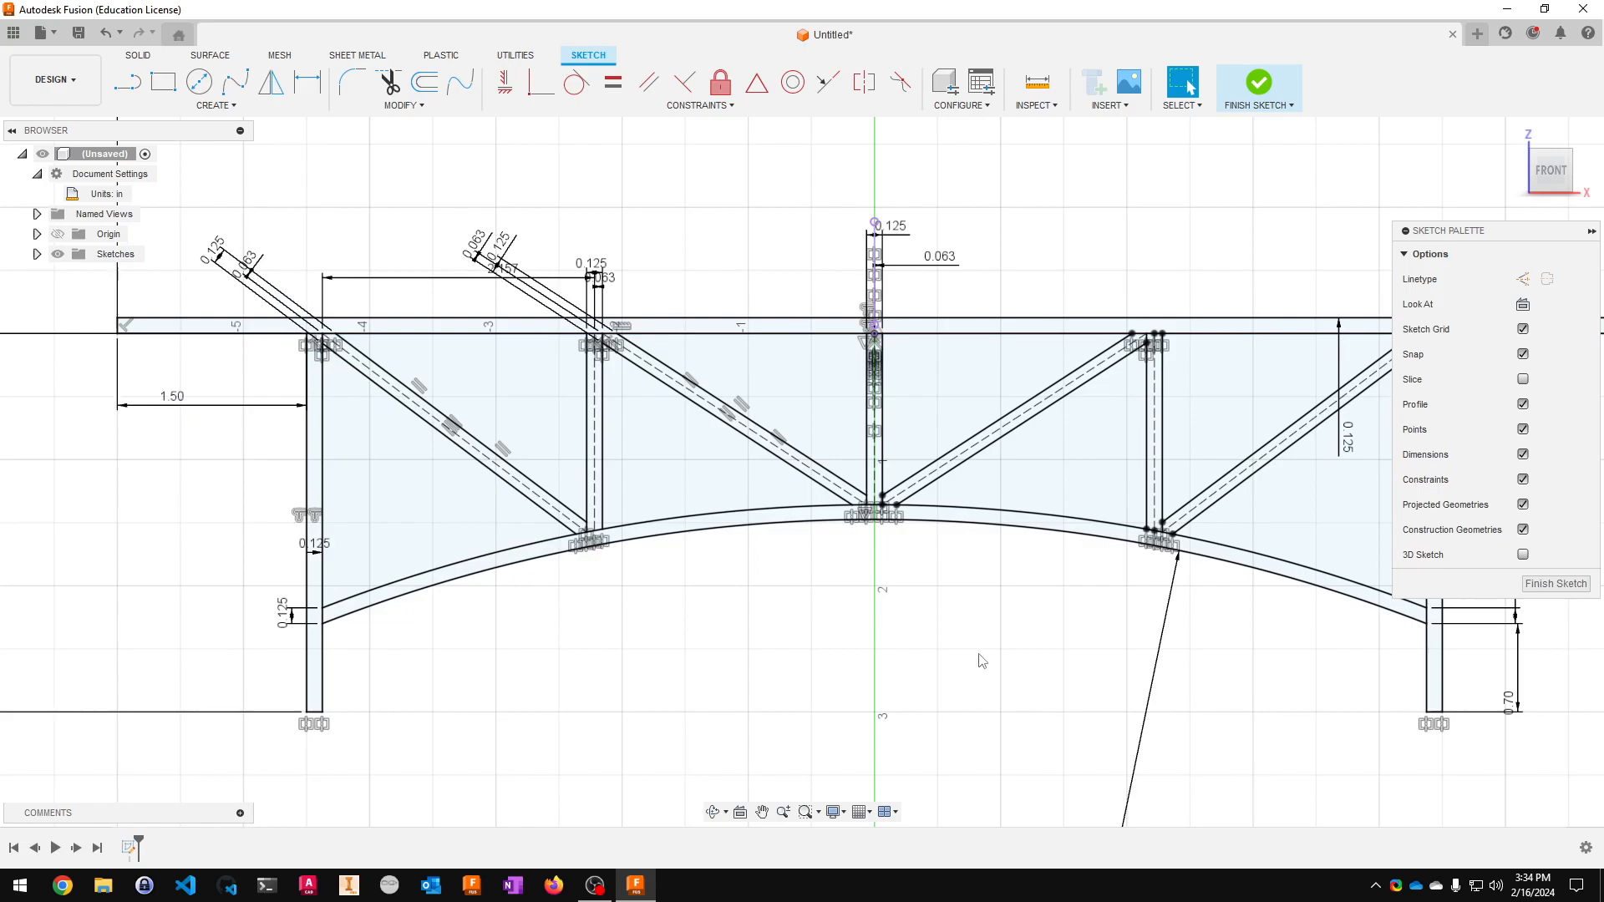
{"action": "scroll", "coordinate": [982, 661], "scroll_direction": "up", "scroll_amount": 5}
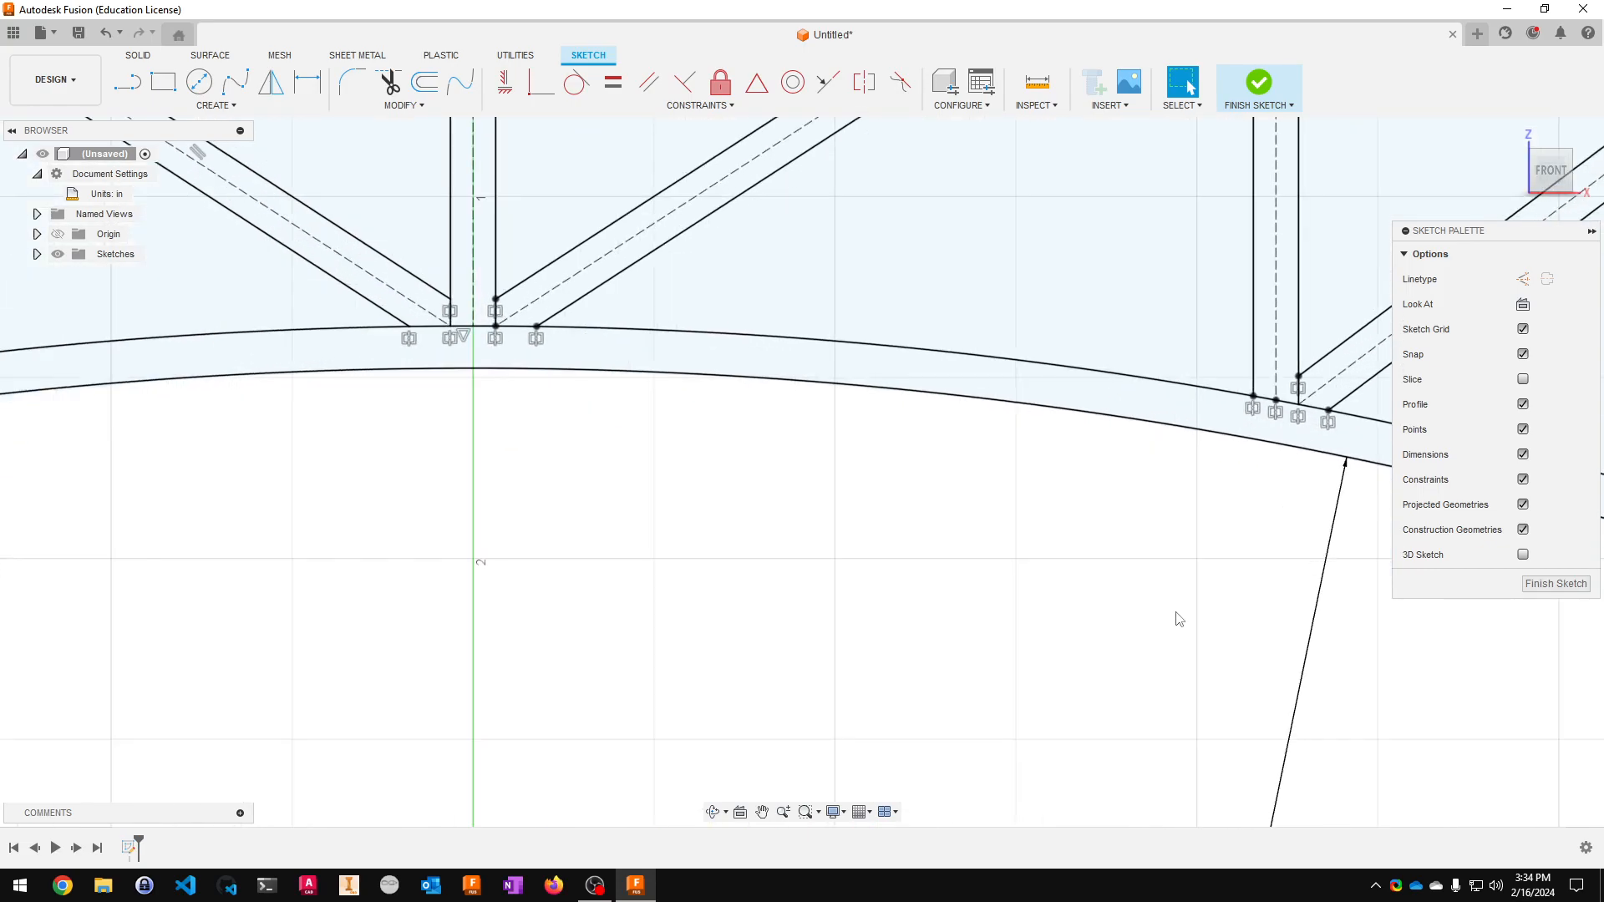
{"action": "scroll", "coordinate": [1178, 614], "scroll_direction": "down", "scroll_amount": 3}
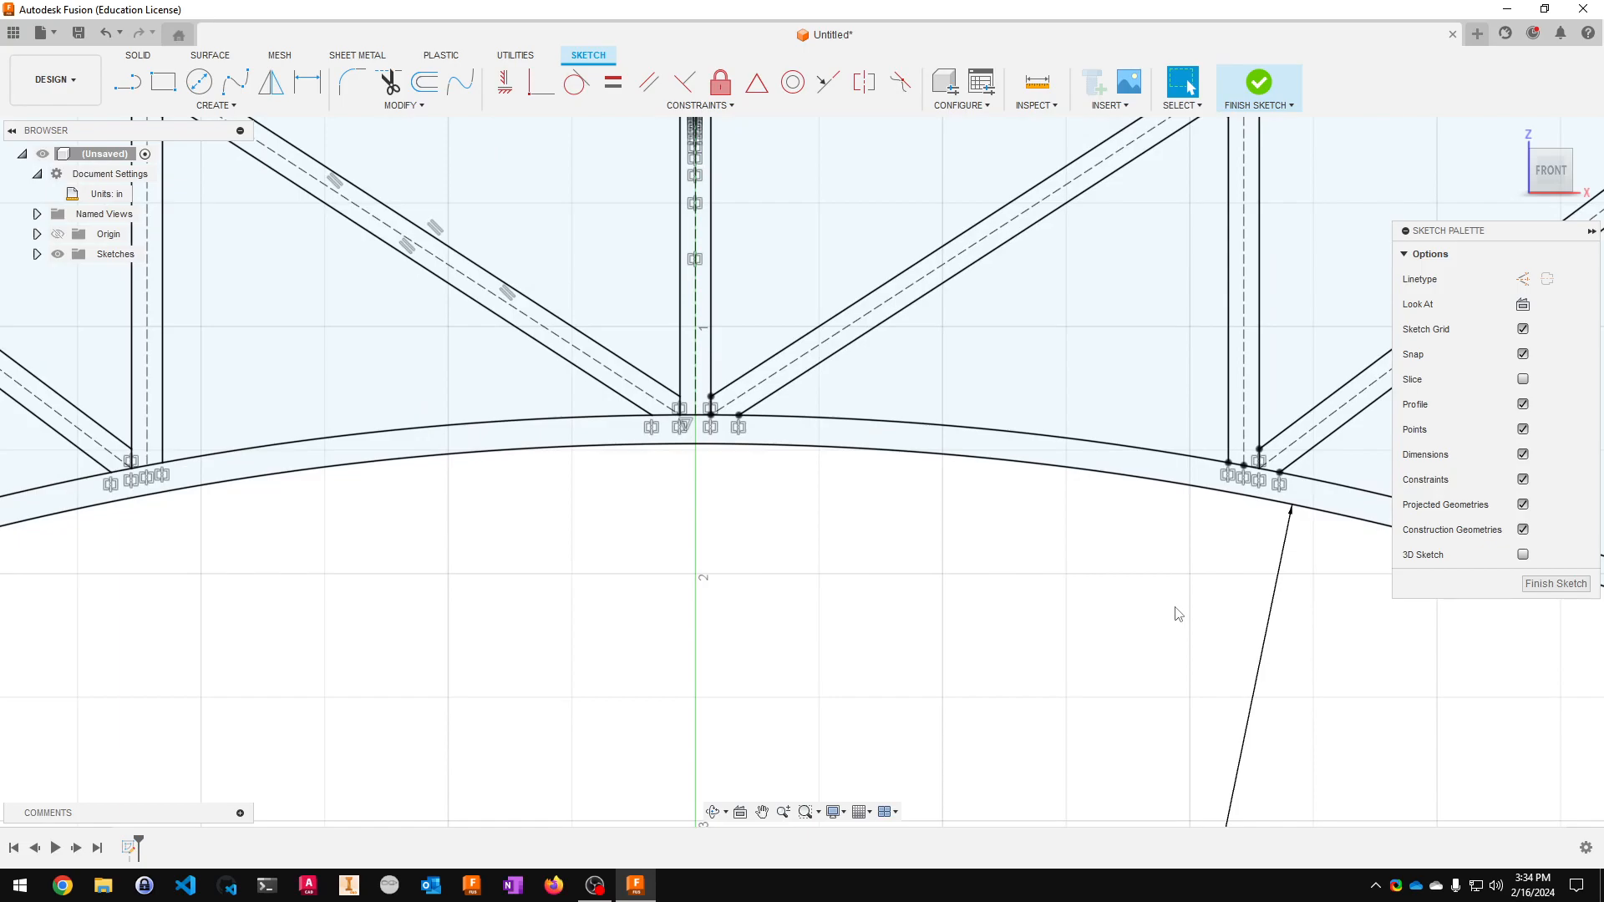
{"action": "scroll", "coordinate": [1159, 614], "scroll_direction": "down", "scroll_amount": 7}
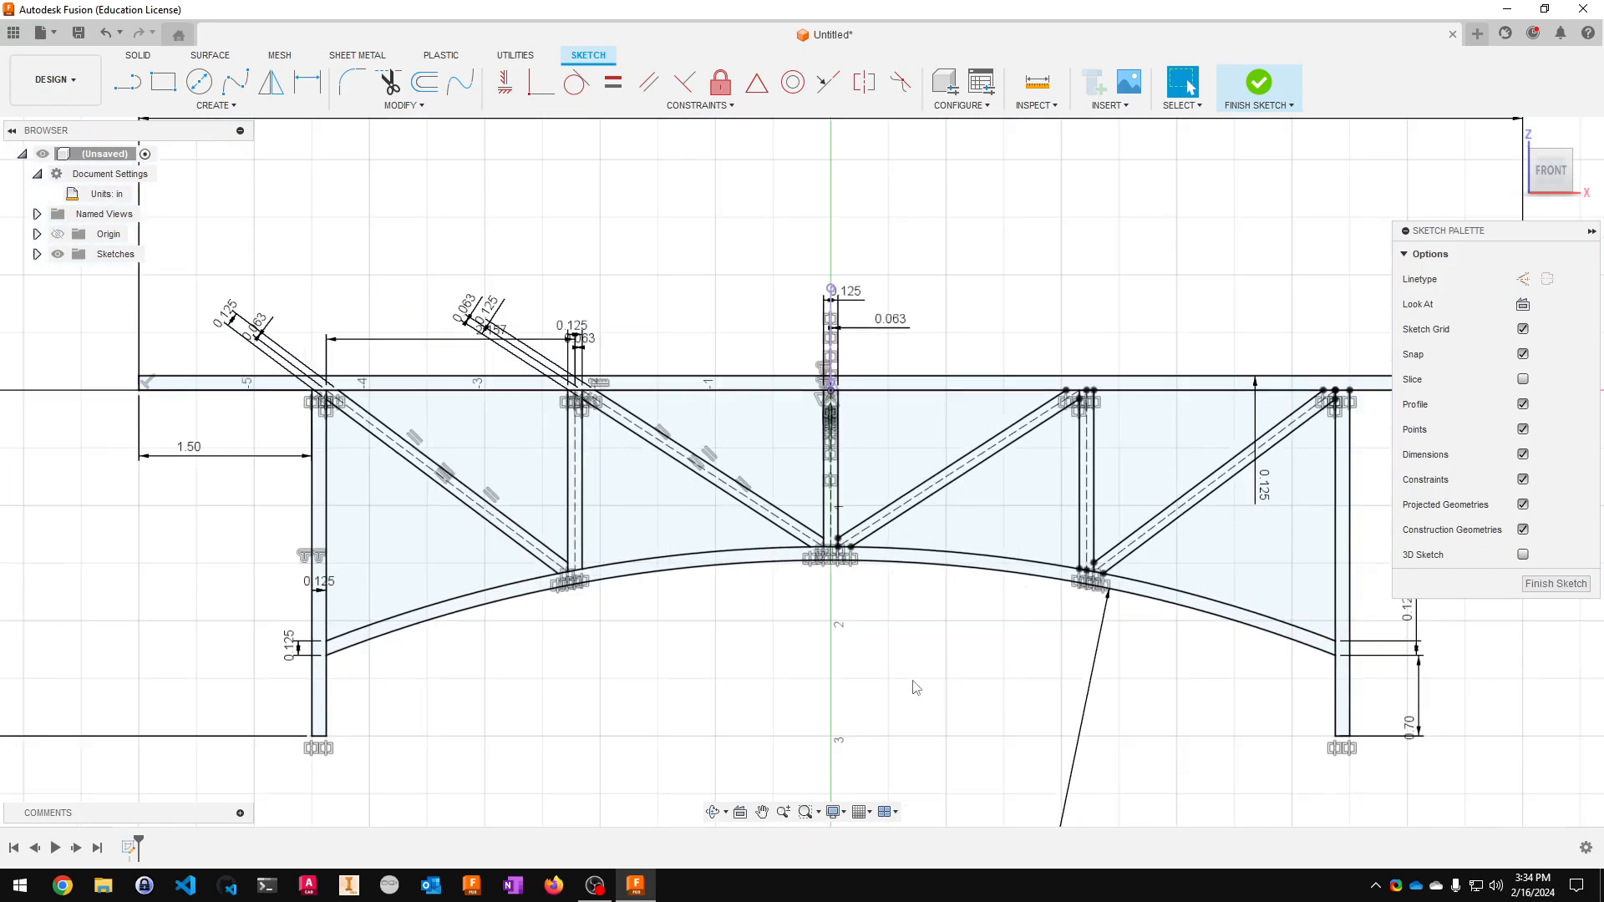
{"action": "left_click", "coordinate": [1552, 584]}
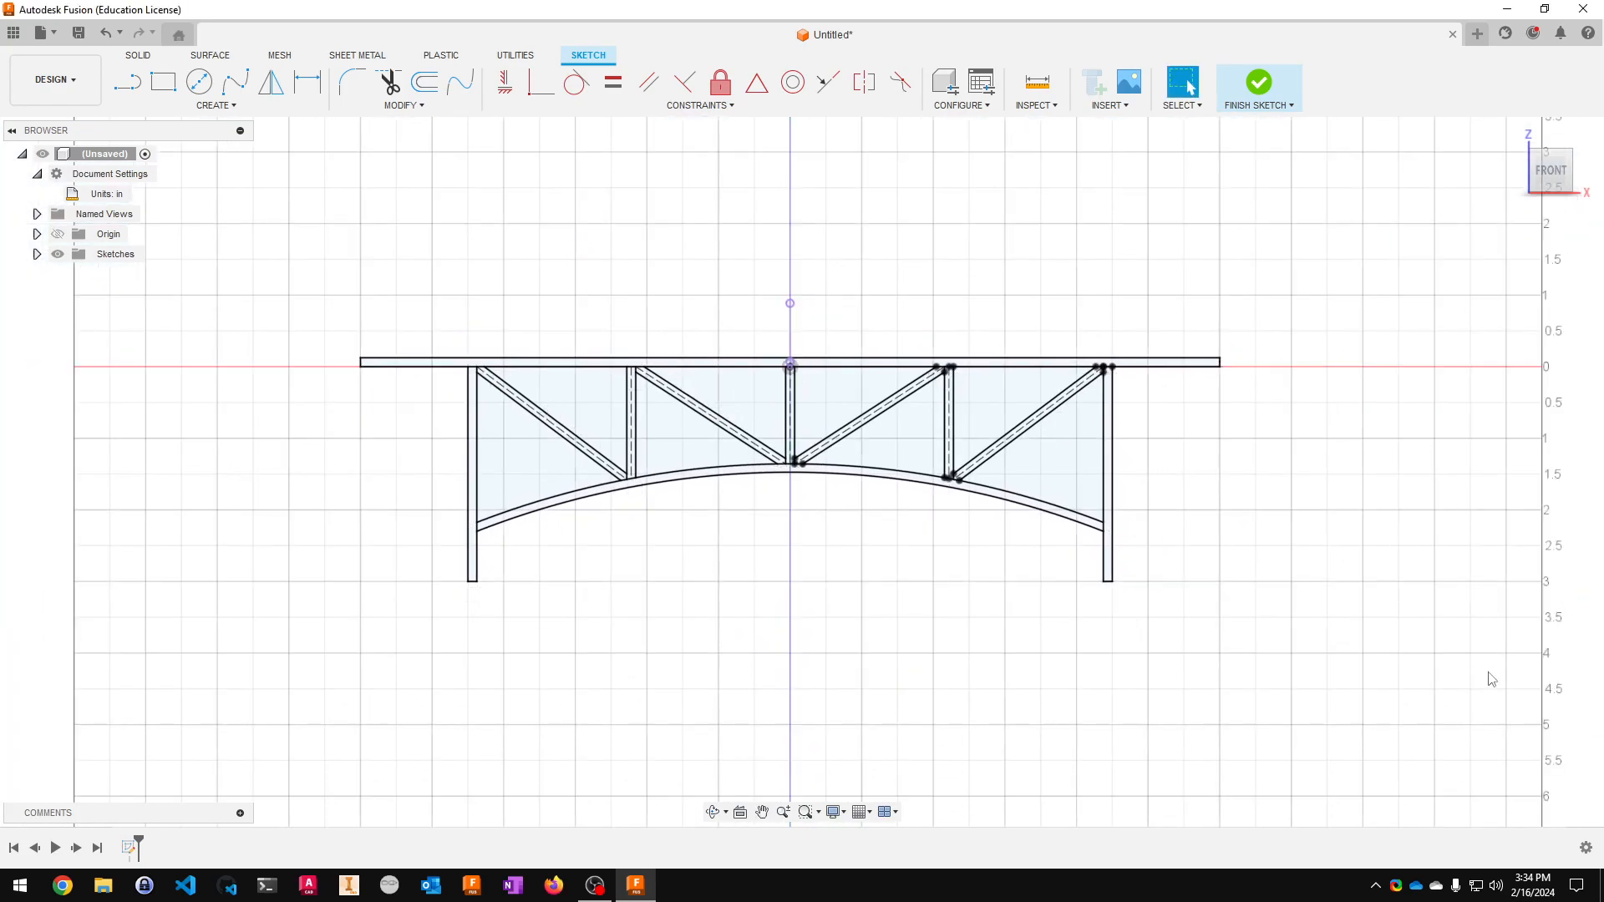
- Start an extrusion with the strip, left leg, arc brace, left intermediate rib and both left-hand diagonal braces as profiles
{"action": "left_click", "coordinate": [163, 81]}
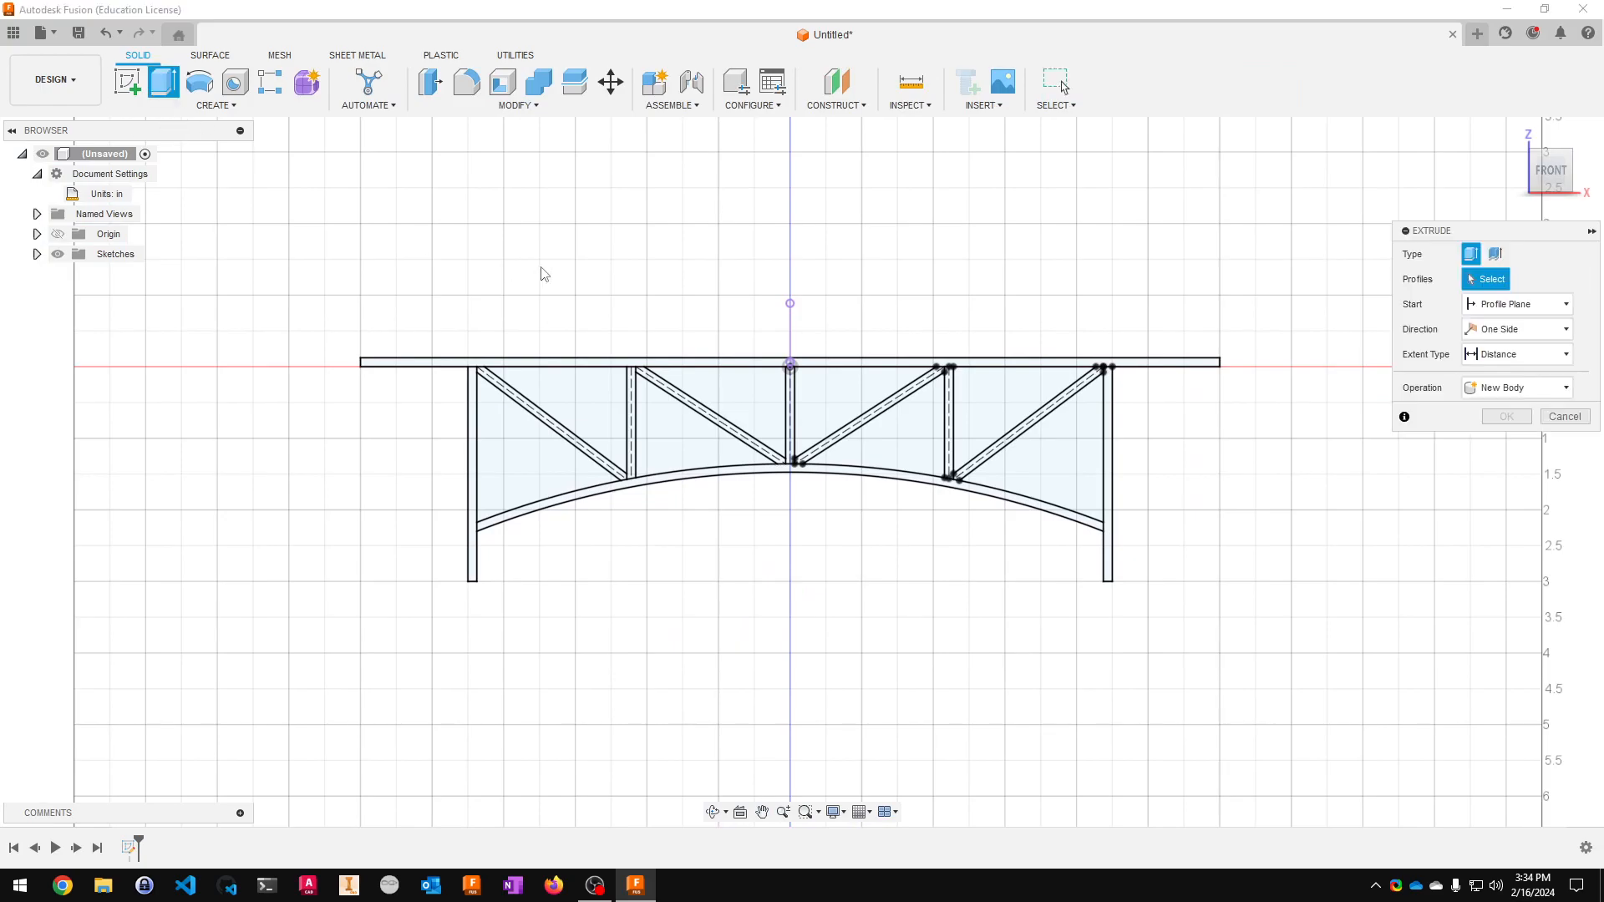
{"action": "scroll", "coordinate": [440, 354], "scroll_direction": "up", "scroll_amount": 5}
{"action": "left_click", "coordinate": [507, 451]}
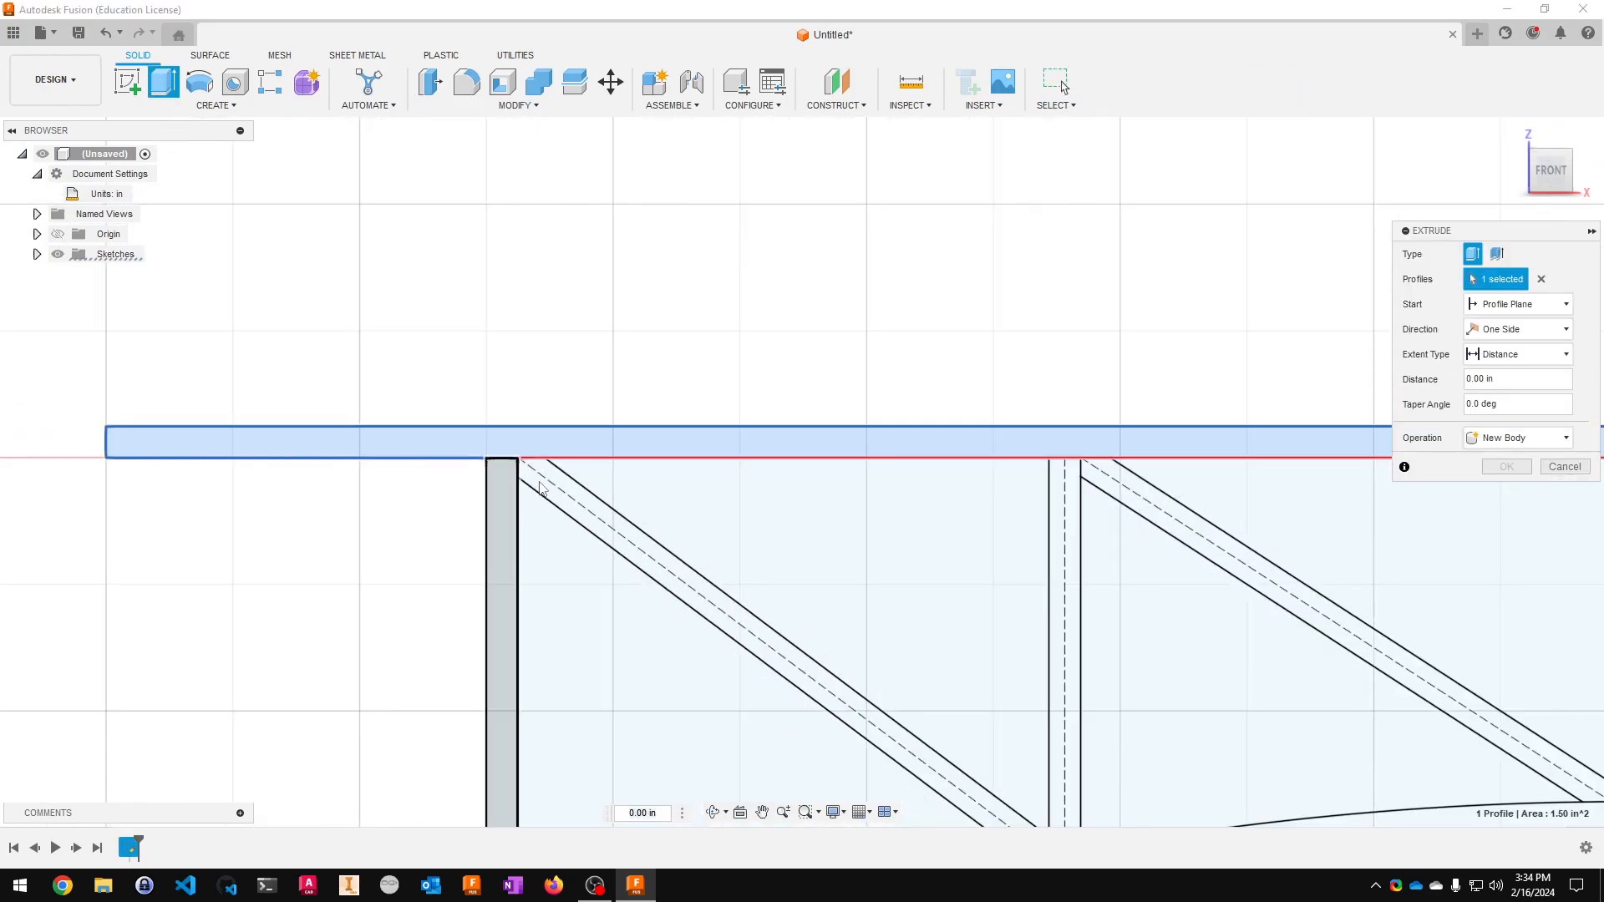
{"action": "left_click", "coordinate": [501, 487]}
{"action": "left_click", "coordinate": [549, 488]}
{"action": "middle_click_drag", "start_coordinate": [574, 606], "coordinate": [321, 9]}
{"action": "left_click", "coordinate": [507, 345]}
{"action": "middle_click_drag", "start_coordinate": [1006, 366], "coordinate": [633, 887]}
{"action": "left_click", "coordinate": [438, 534]}
{"action": "left_click", "coordinate": [576, 472]}
- Add the centre rib and the right half's diagonals, intermediate rib and leg to the profiles, and extrude them all as a new body
{"action": "left_click", "coordinate": [1007, 466]}
{"action": "left_click", "coordinate": [1203, 605]}
{"action": "middle_click_drag", "start_coordinate": [1242, 794], "coordinate": [771, 510]}
{"action": "left_click", "coordinate": [535, 258]}
{"action": "left_click", "coordinate": [751, 292]}
{"action": "left_click", "coordinate": [1099, 309]}
{"action": "scroll", "coordinate": [418, 673], "scroll_direction": "down", "scroll_amount": 5}
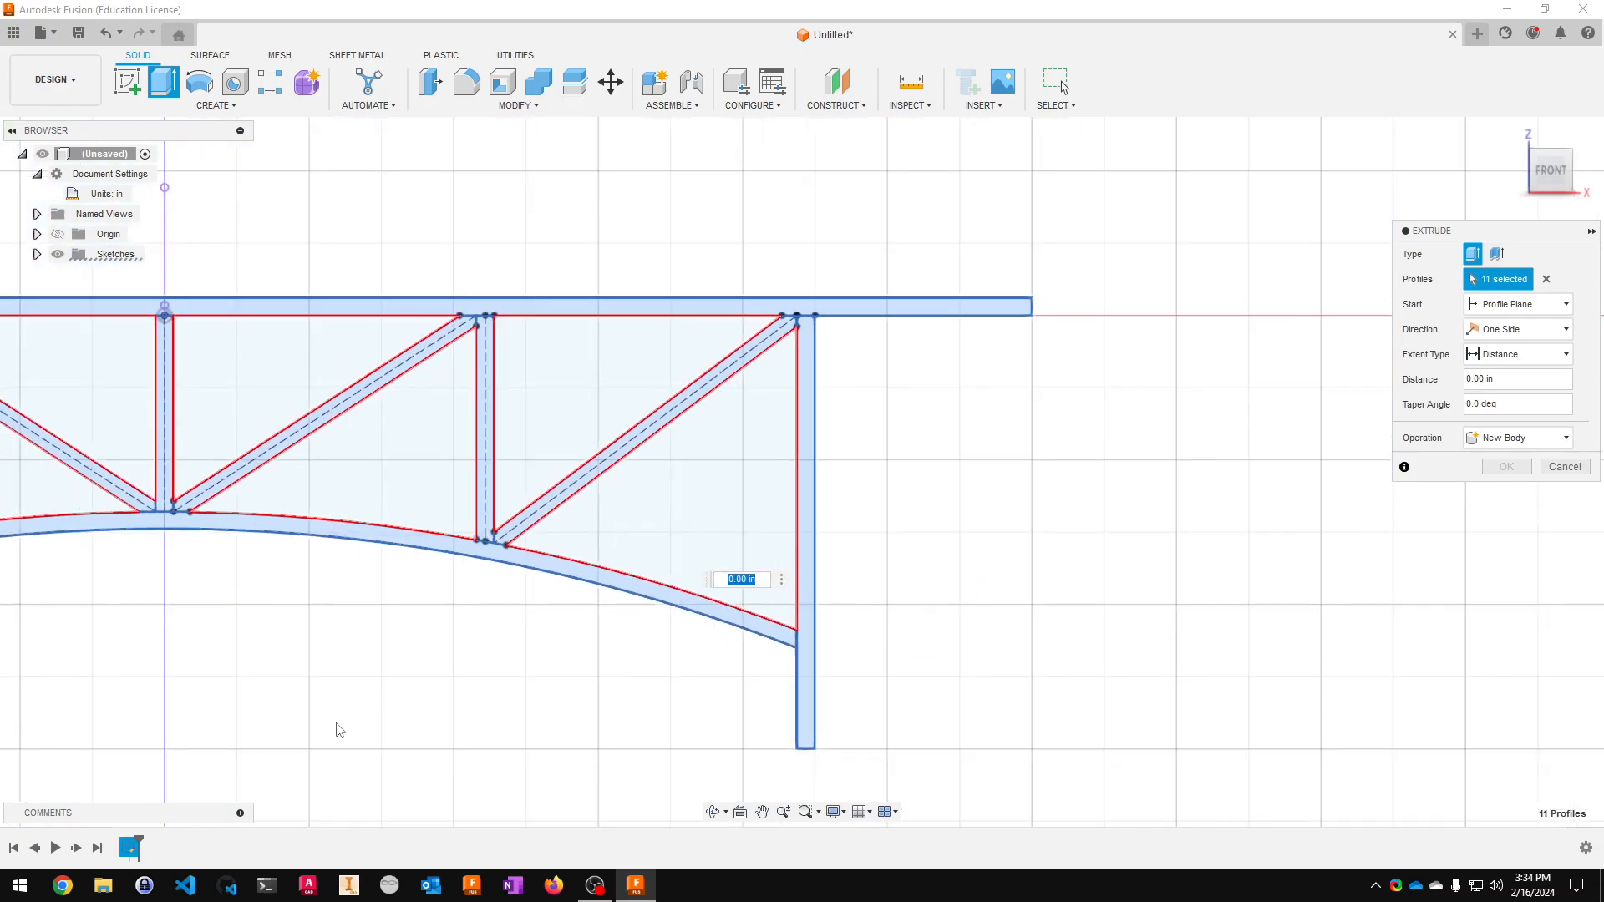
{"action": "scroll", "coordinate": [622, 647], "scroll_direction": "down", "scroll_amount": 1}
{"action": "middle_click_drag", "start_coordinate": [531, 645], "coordinate": [615, 615]}
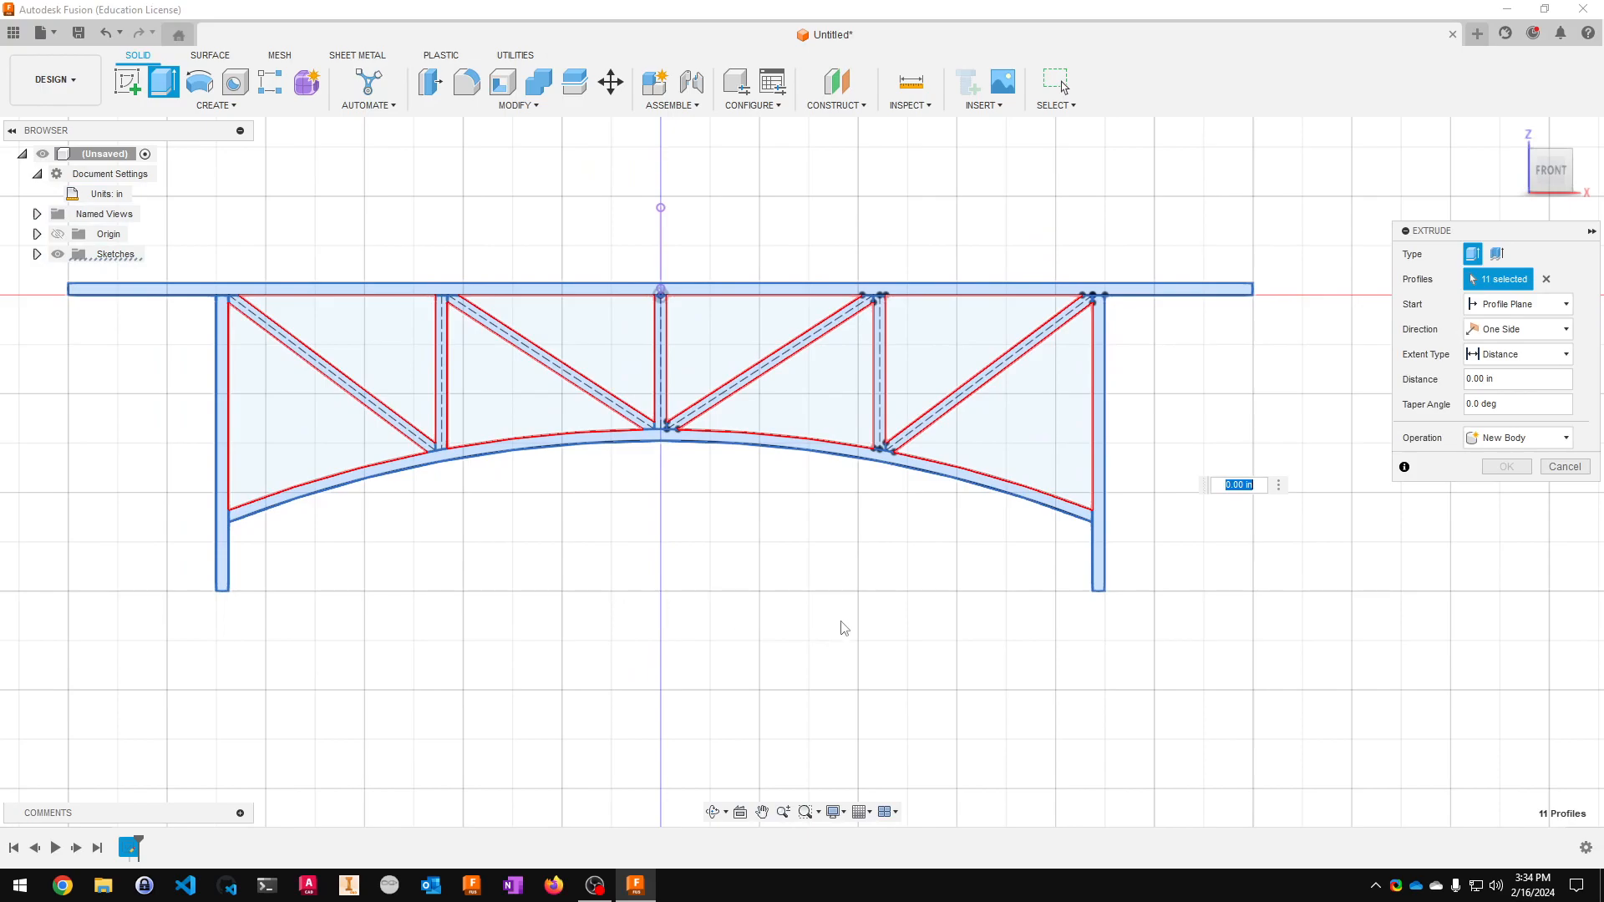
{"action": "left_click", "coordinate": [1541, 377]}
{"action": "key", "text": "Return"}
- Construct an offset plane 1.75/2 in behind the truss's back face
{"action": "mouse_move", "coordinate": [1551, 173]}
{"action": "left_mouse_down"}
{"action": "mouse_move", "coordinate": [1452, 242]}
{"action": "mouse_move", "coordinate": [1328, 234]}
{"action": "mouse_move", "coordinate": [1428, 209]}
{"action": "mouse_move", "coordinate": [1503, 150]}
{"action": "mouse_move", "coordinate": [1428, 125]}
{"action": "mouse_move", "coordinate": [1580, 169]}
{"action": "left_mouse_up"}
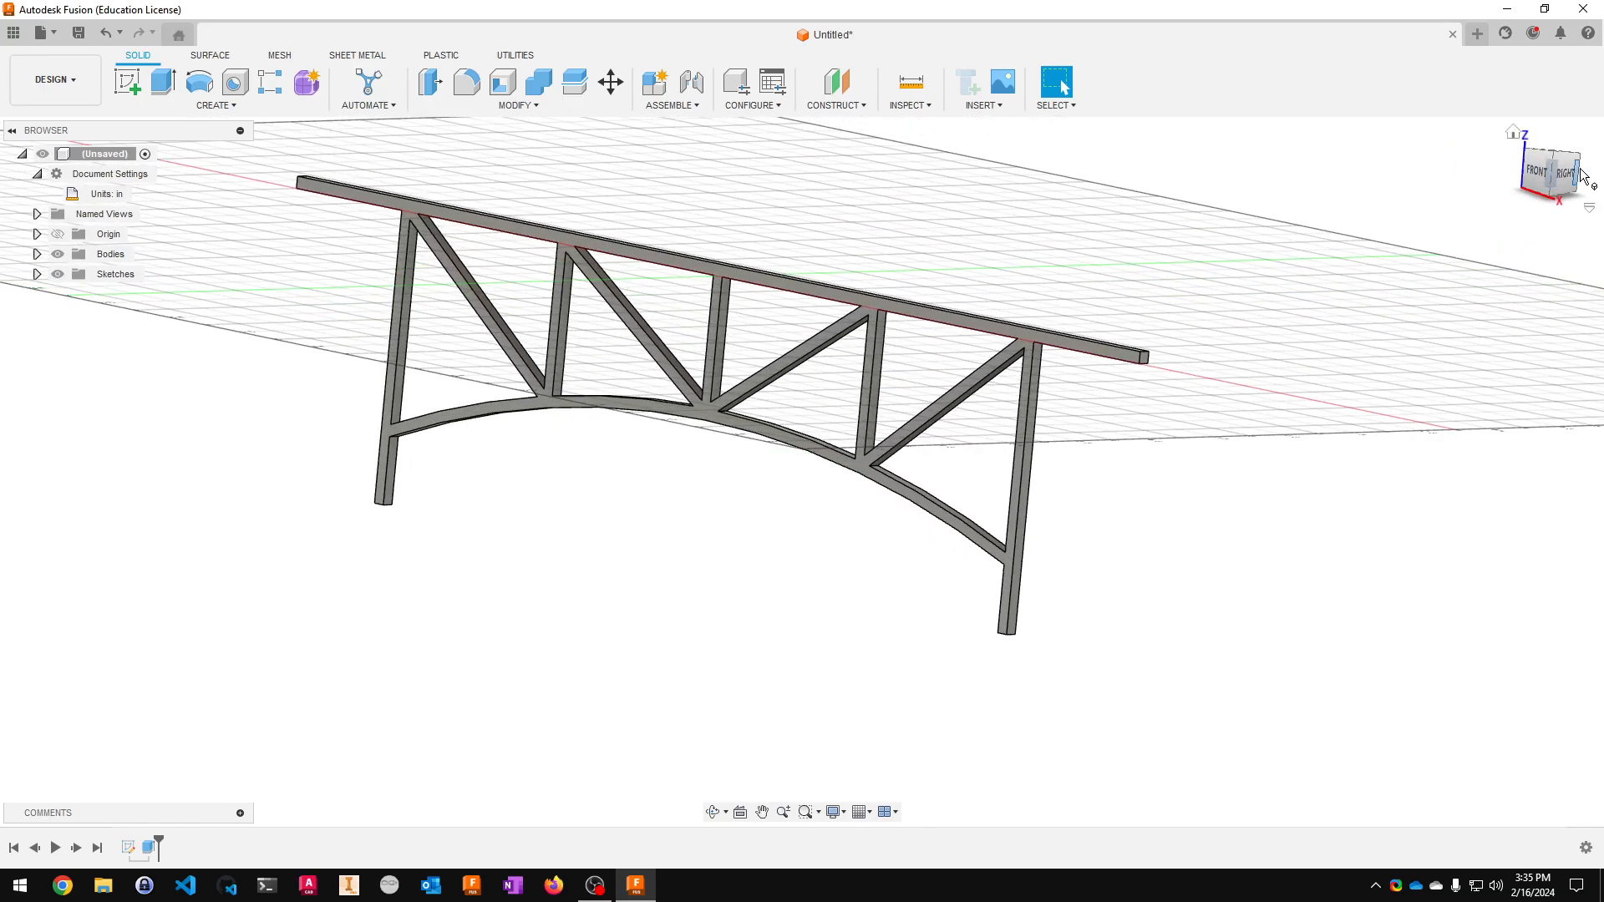
{"action": "left_click", "coordinate": [1539, 175]}
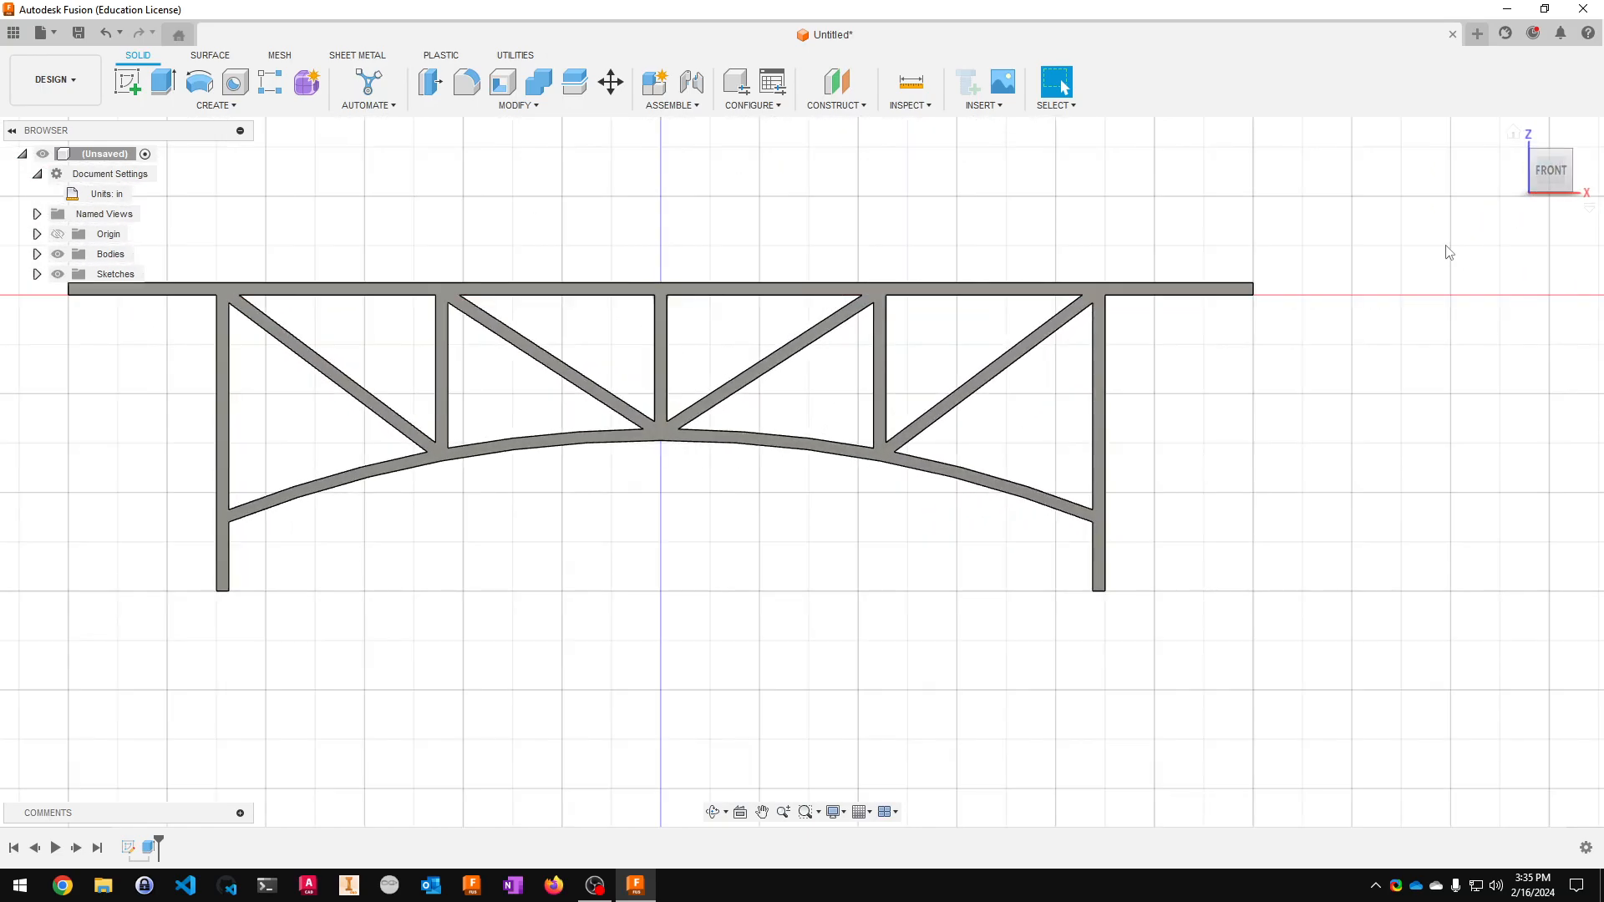
{"action": "left_click", "coordinate": [1513, 132]}
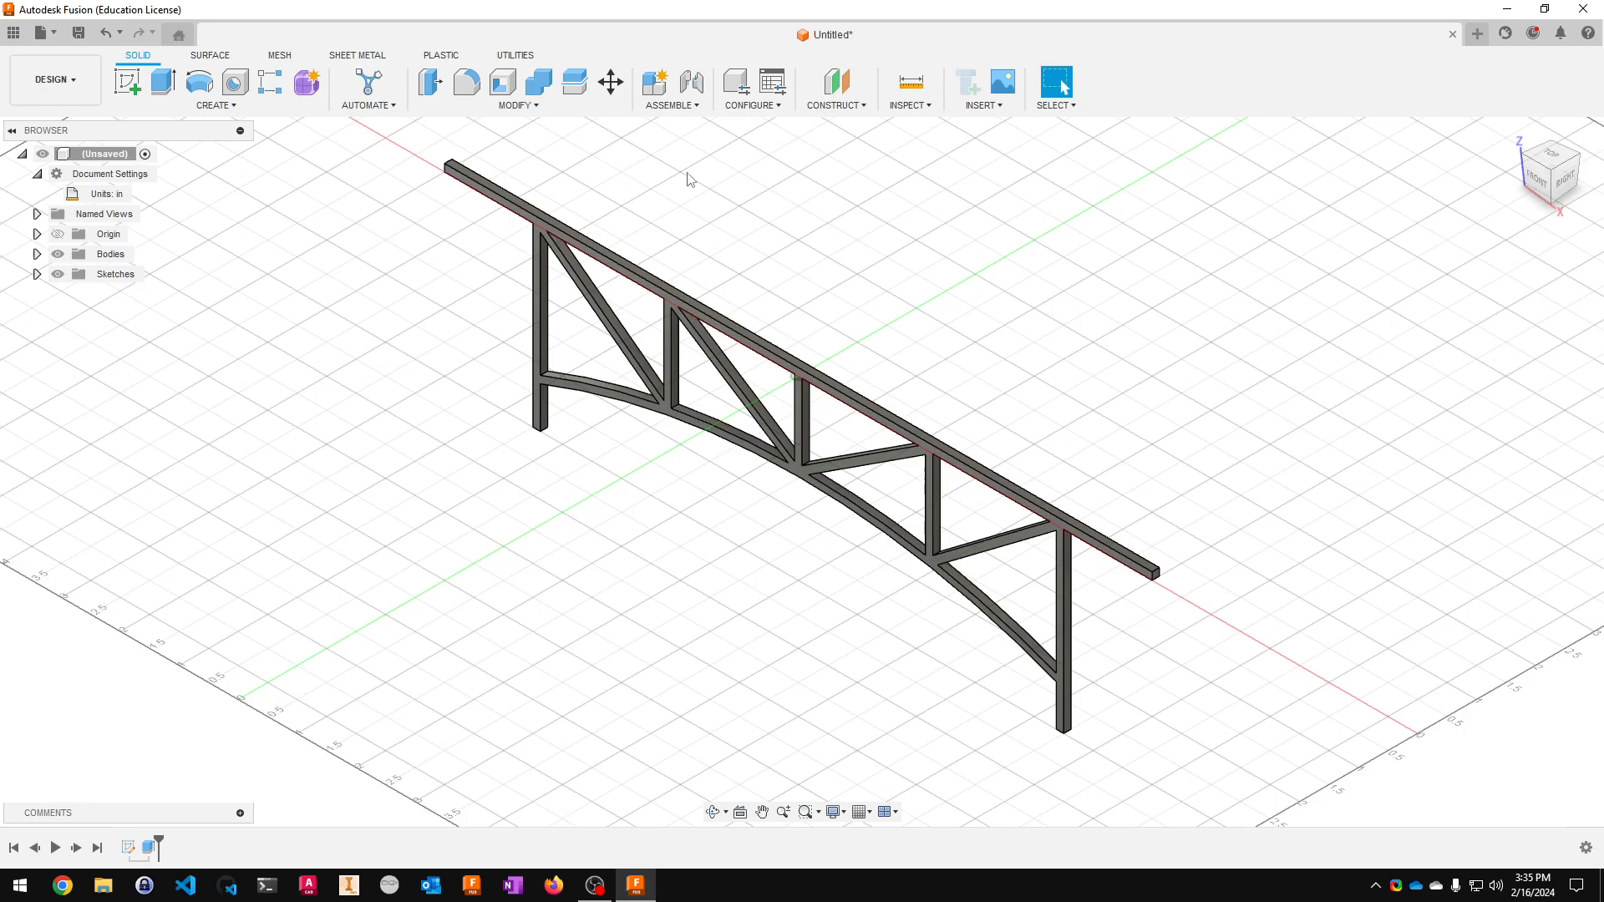
{"action": "left_click", "coordinate": [838, 87]}
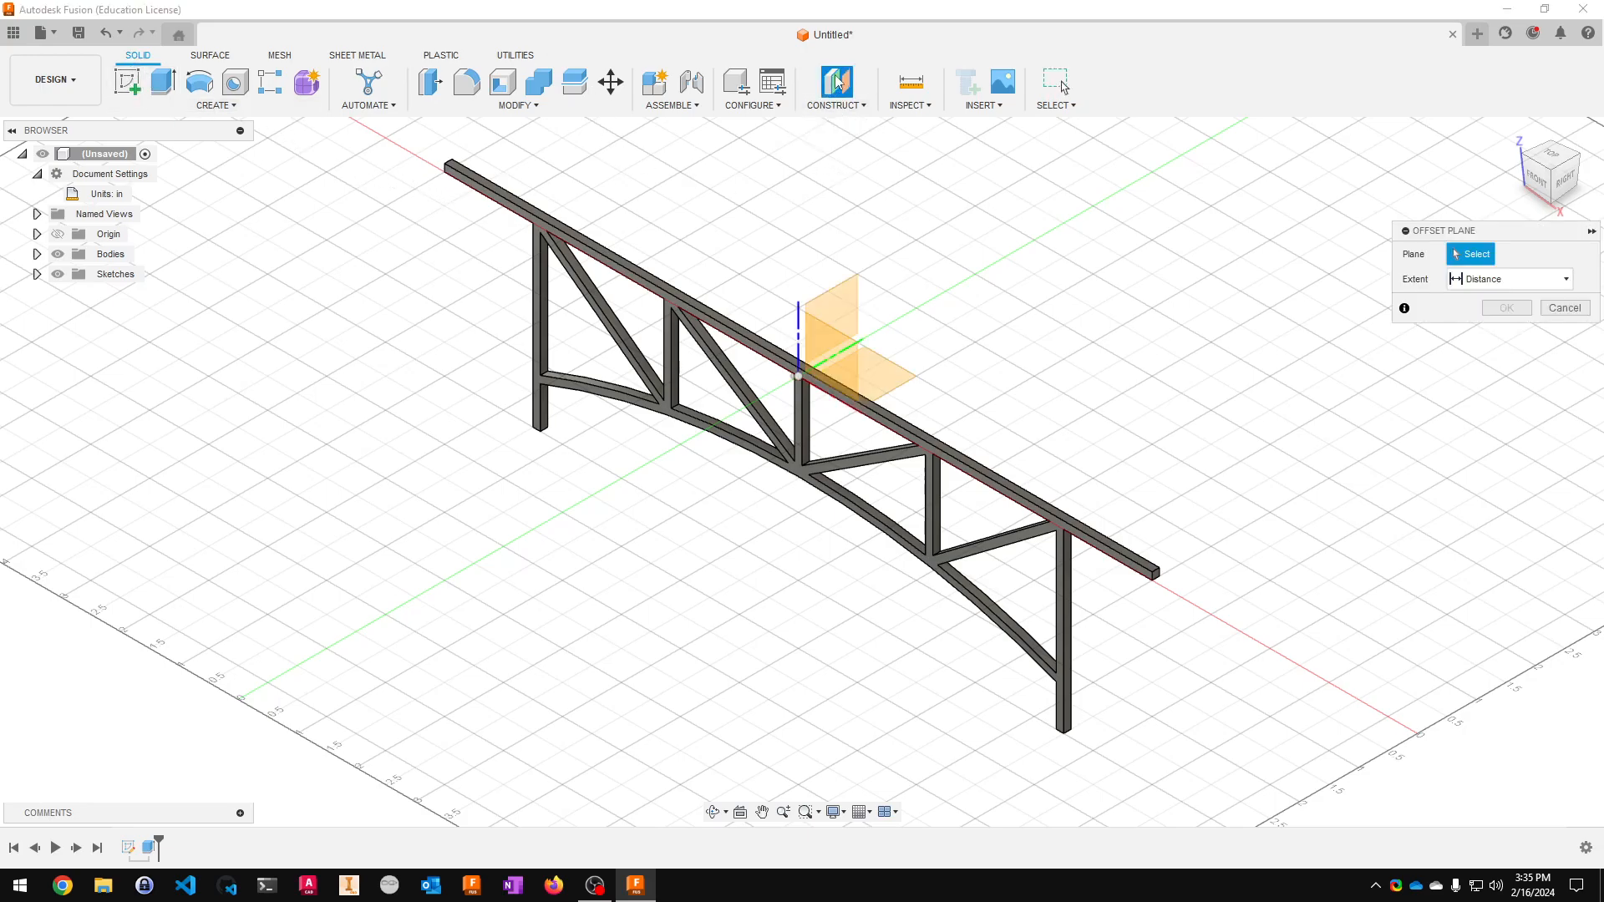
{"action": "middle_click_drag", "start_coordinate": [1297, 628], "coordinate": [1090, 599], "text": "shift"}
{"action": "scroll", "coordinate": [431, 403], "scroll_direction": "up", "scroll_amount": 10}
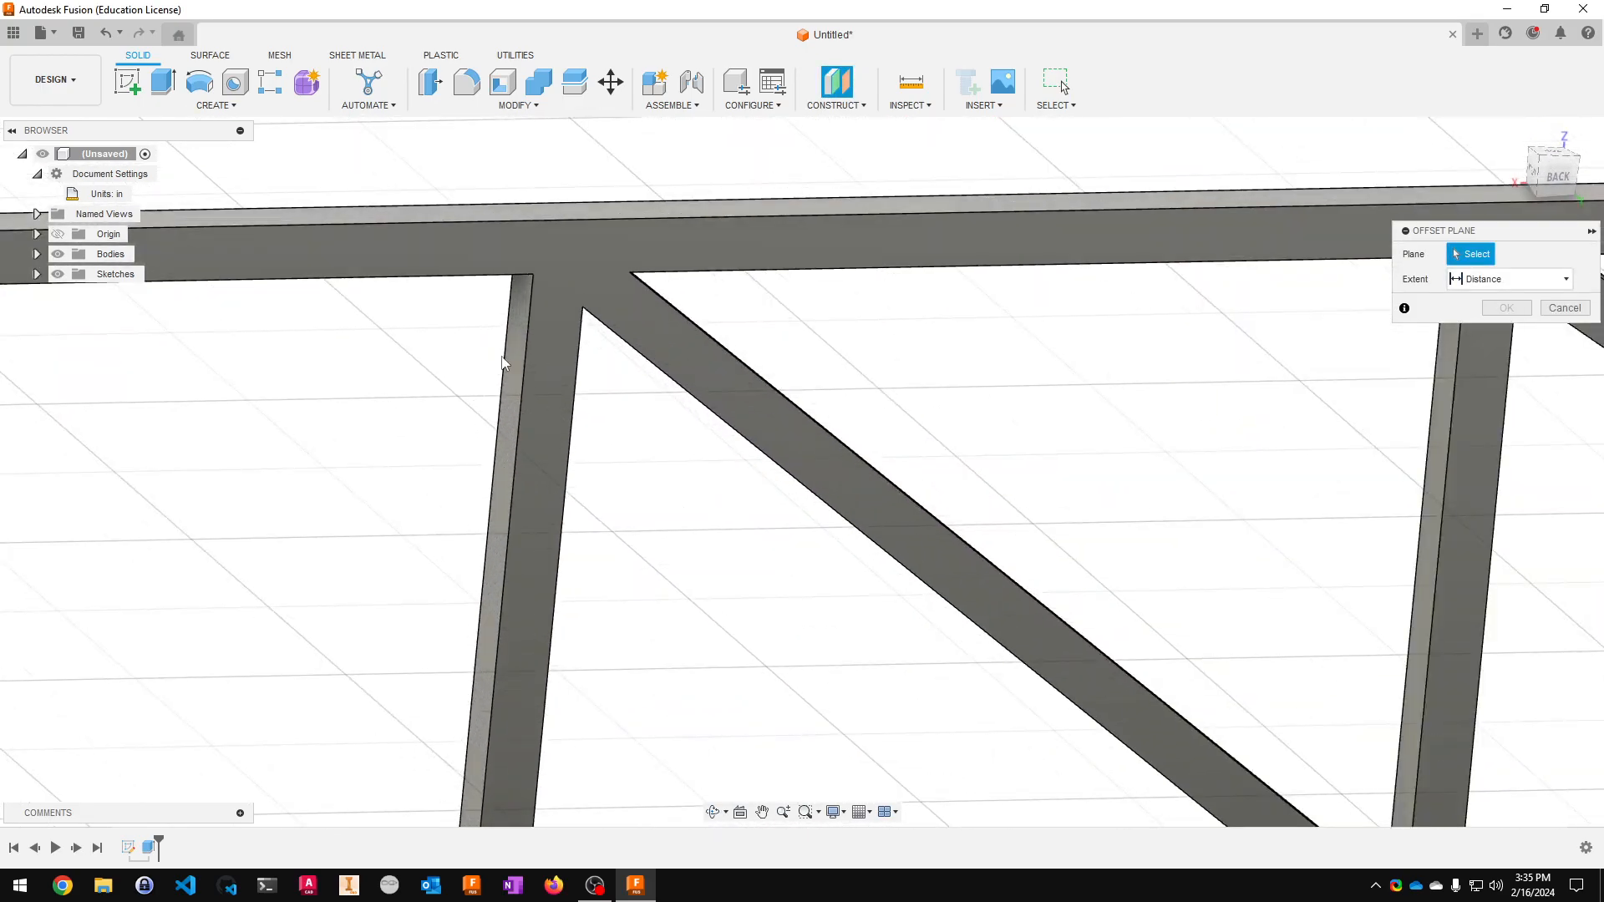
{"action": "left_click", "coordinate": [604, 199]}
{"action": "scroll", "coordinate": [648, 362], "scroll_direction": "down", "scroll_amount": 10}
{"action": "middle_click_drag", "start_coordinate": [621, 547], "coordinate": [877, 468], "text": "shift"}
{"action": "left_click_drag", "start_coordinate": [885, 466], "coordinate": [1122, 550]}
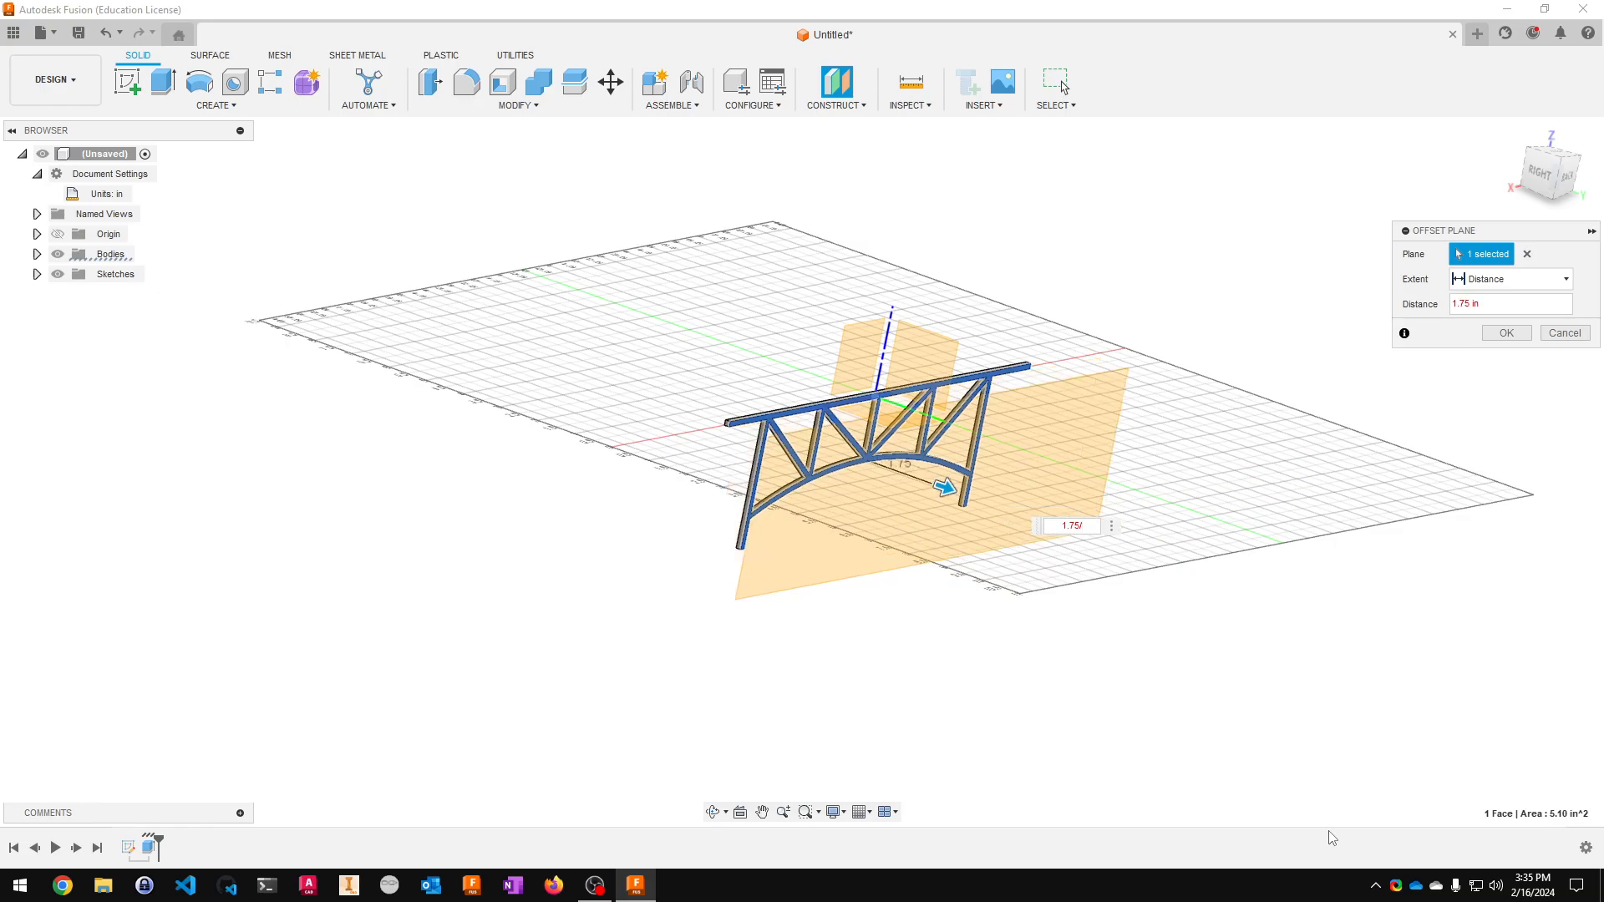
{"action": "key", "text": "Return"}
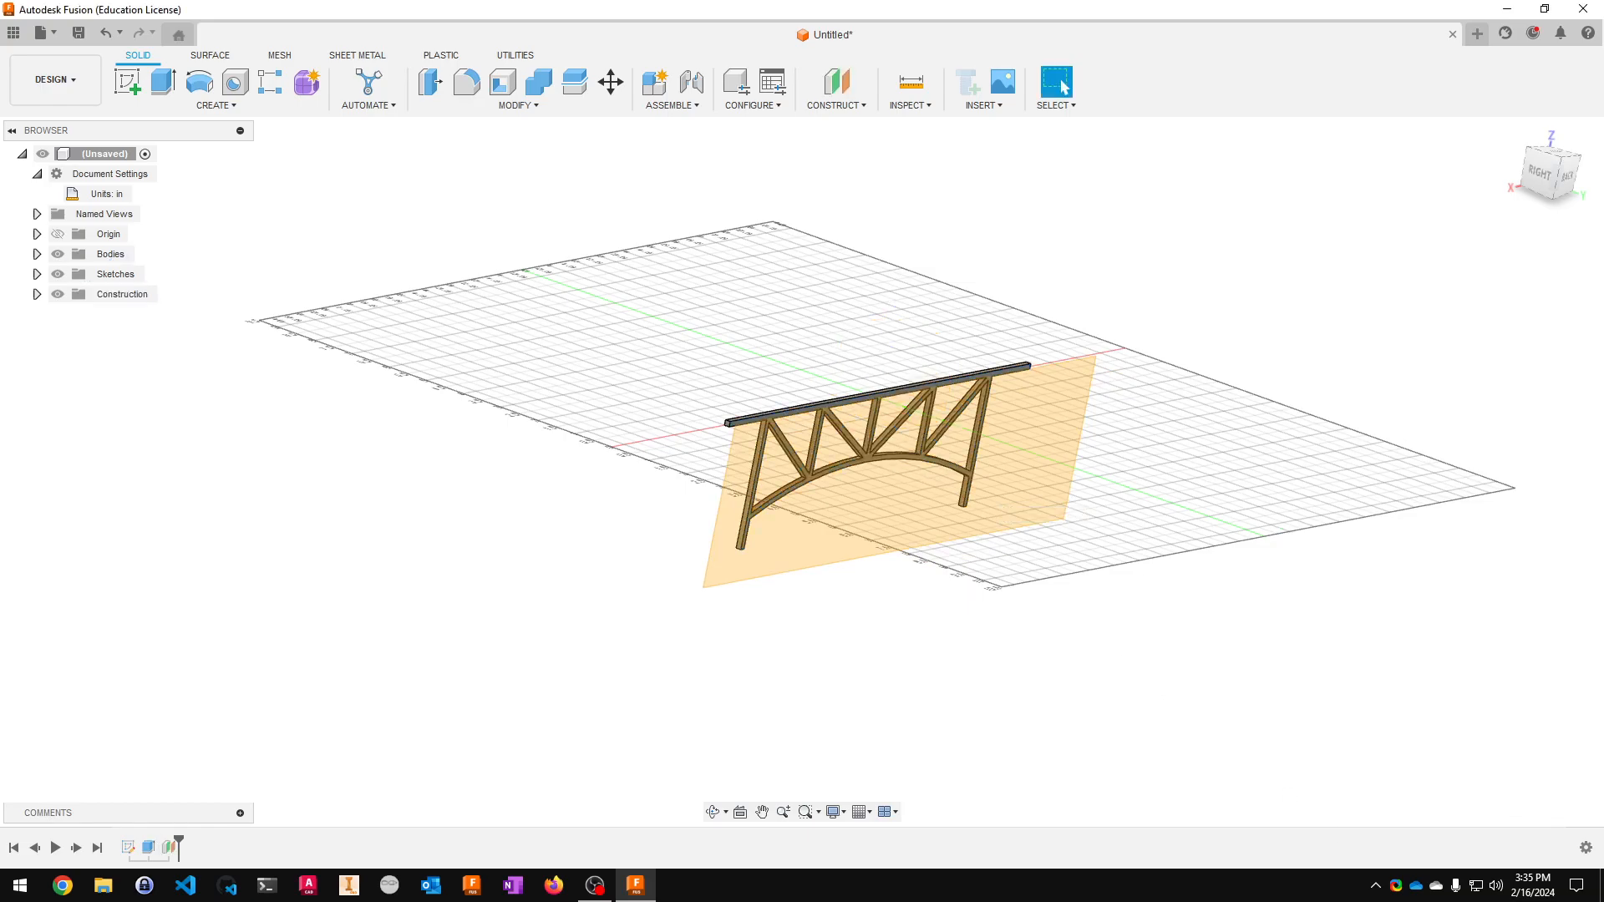
- Mirror the truss body about the offset plane as a new body
{"action": "left_click_drag", "start_coordinate": [1539, 174], "coordinate": [1580, 182]}
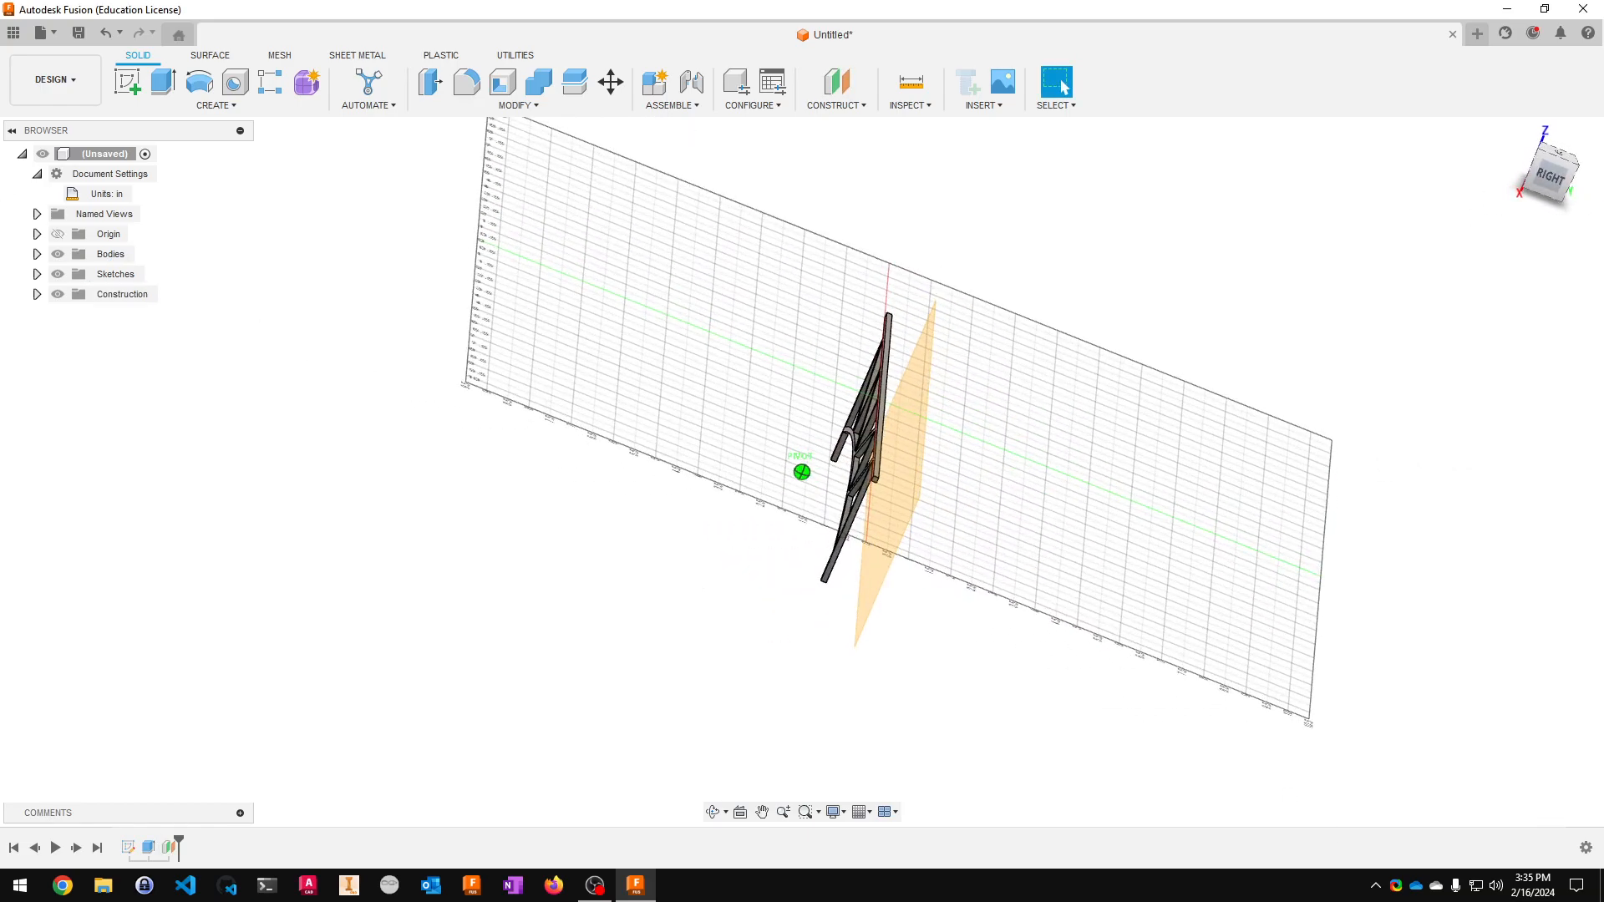
{"action": "left_click", "coordinate": [252, 109]}
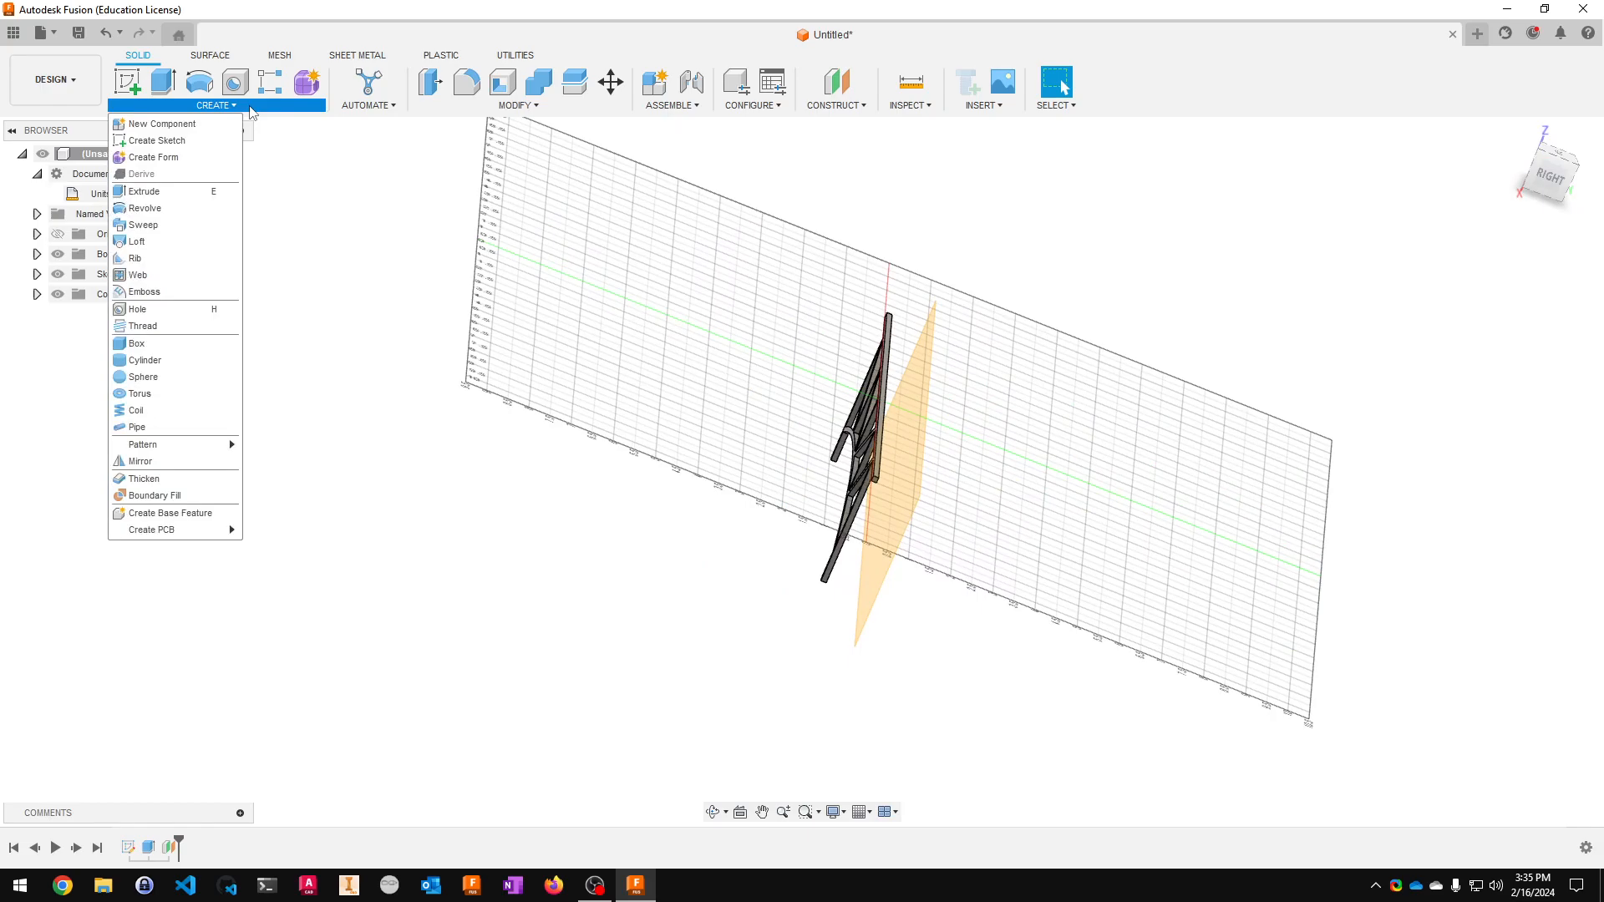
{"action": "left_click", "coordinate": [159, 462]}
{"action": "scroll", "coordinate": [868, 383], "scroll_direction": "up", "scroll_amount": 5}
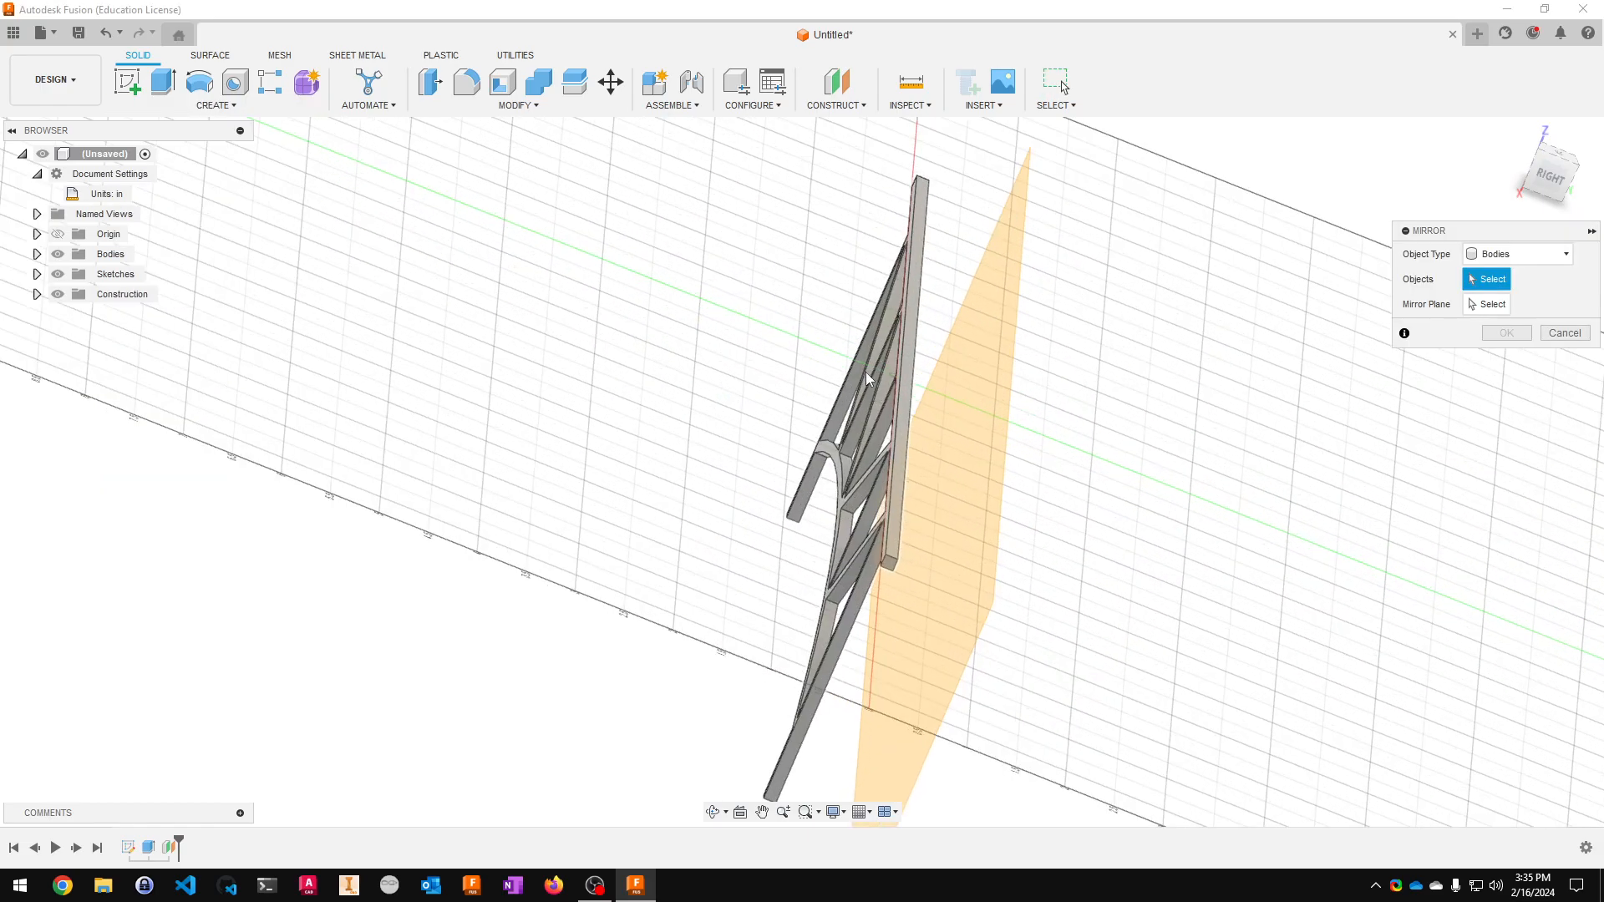
{"action": "scroll", "coordinate": [868, 382], "scroll_direction": "up", "scroll_amount": 2}
{"action": "left_click", "coordinate": [868, 383]}
{"action": "scroll", "coordinate": [680, 476], "scroll_direction": "down", "scroll_amount": 5}
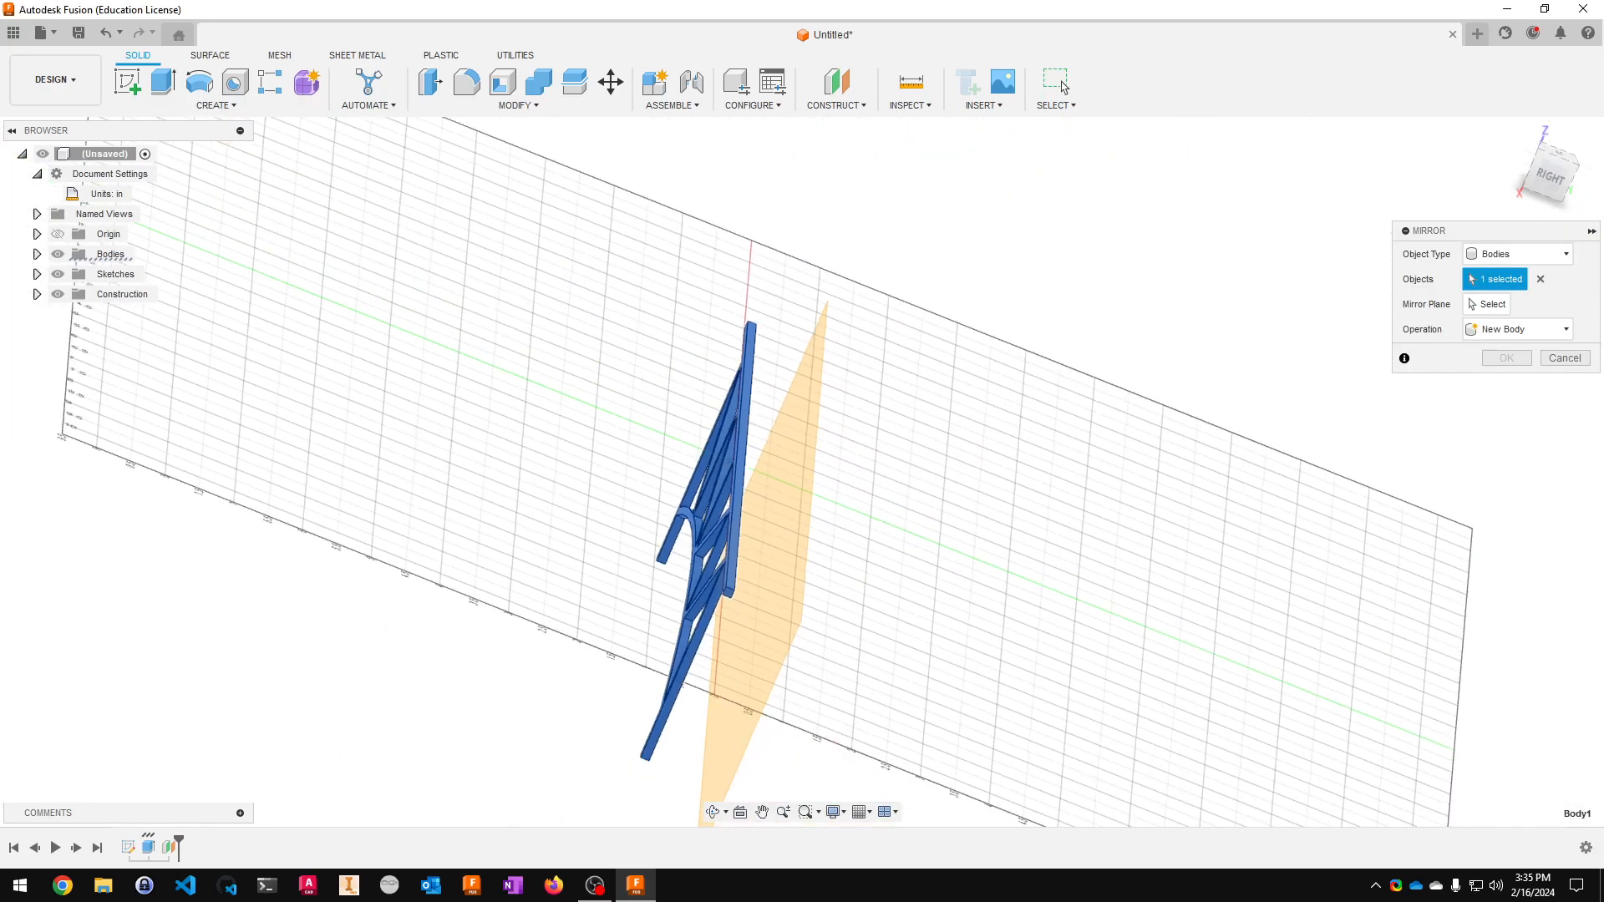
{"action": "left_click", "coordinate": [1507, 308]}
{"action": "scroll", "coordinate": [838, 345], "scroll_direction": "up", "scroll_amount": 2}
{"action": "left_click", "coordinate": [835, 348]}
{"action": "scroll", "coordinate": [1056, 602], "scroll_direction": "down", "scroll_amount": 2}
{"action": "left_click", "coordinate": [1513, 359]}
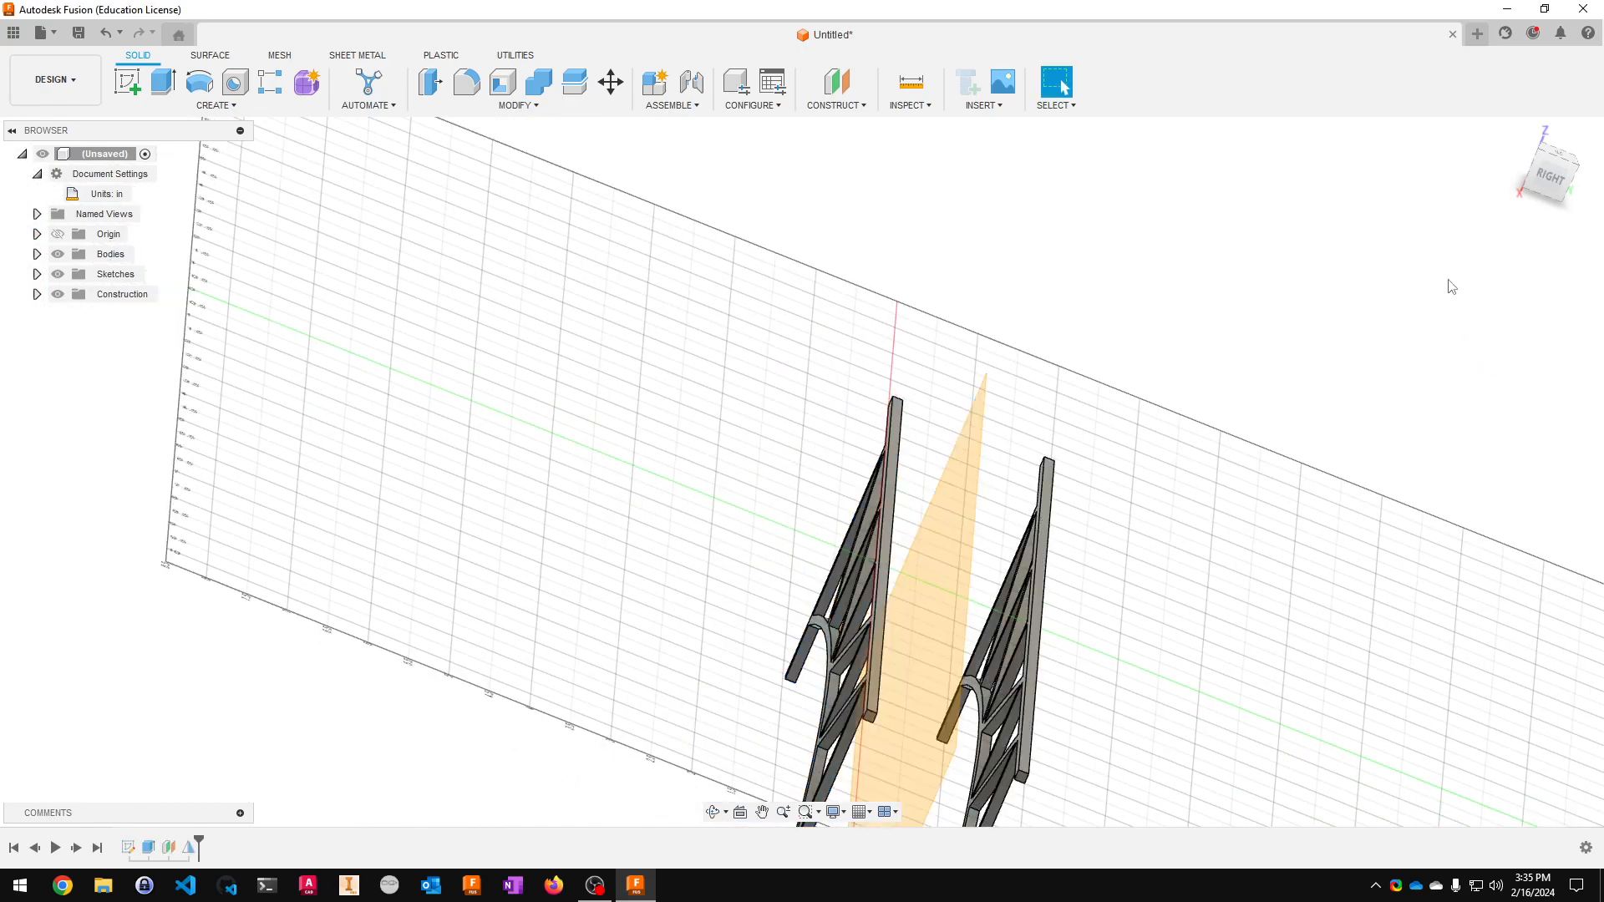
- Return to the home view and hide the construction plane
{"action": "left_click", "coordinate": [1514, 138]}
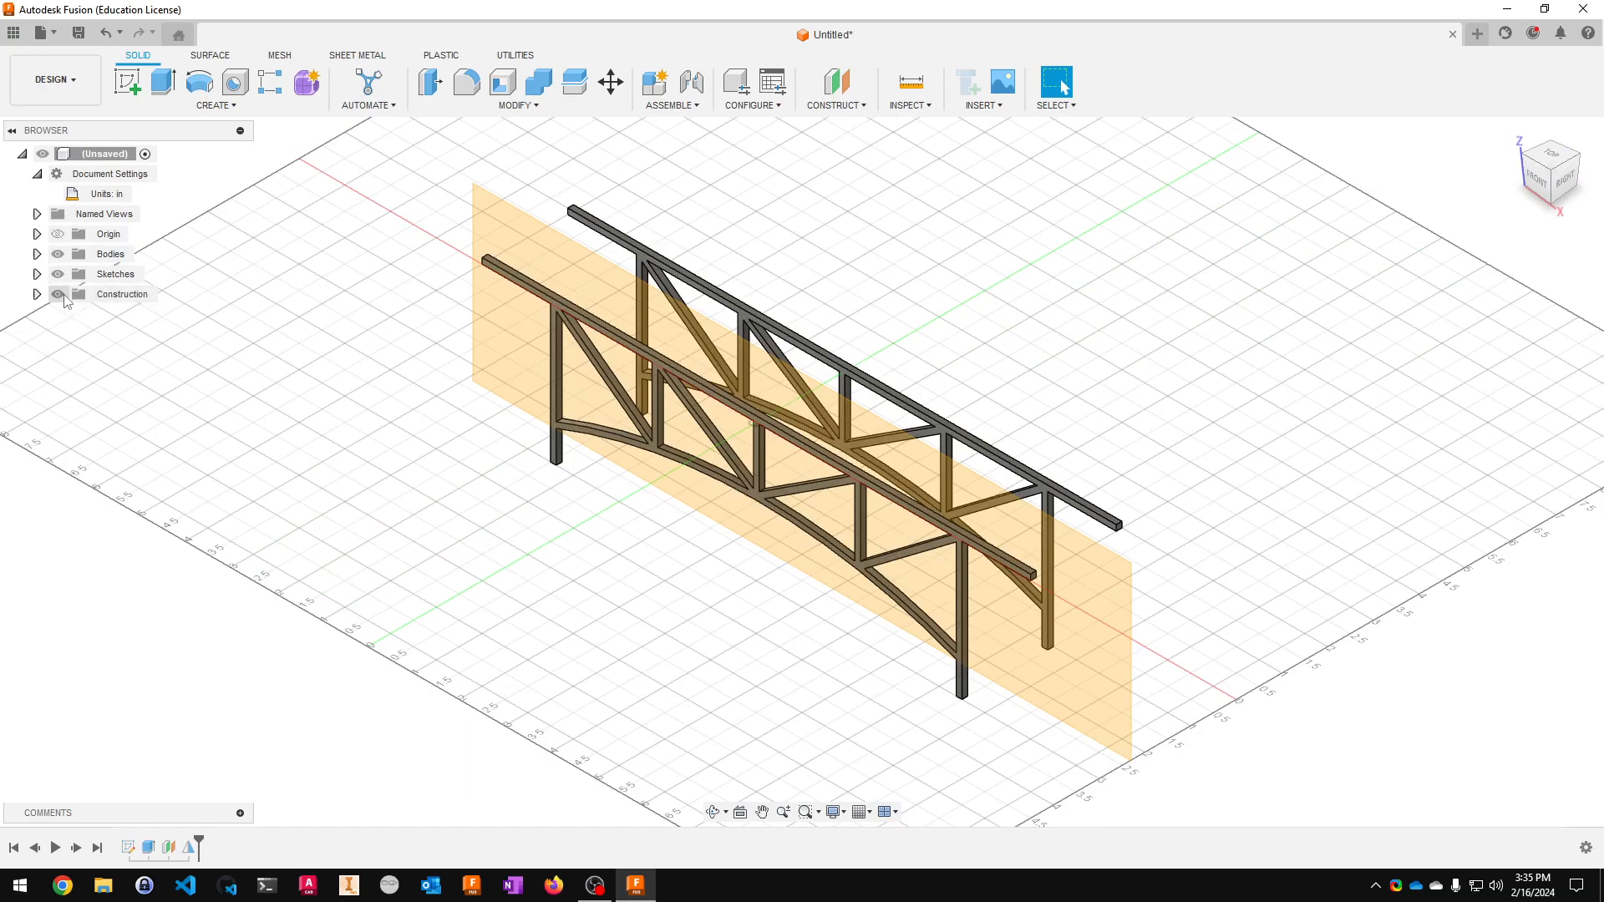
{"action": "left_click", "coordinate": [59, 295]}
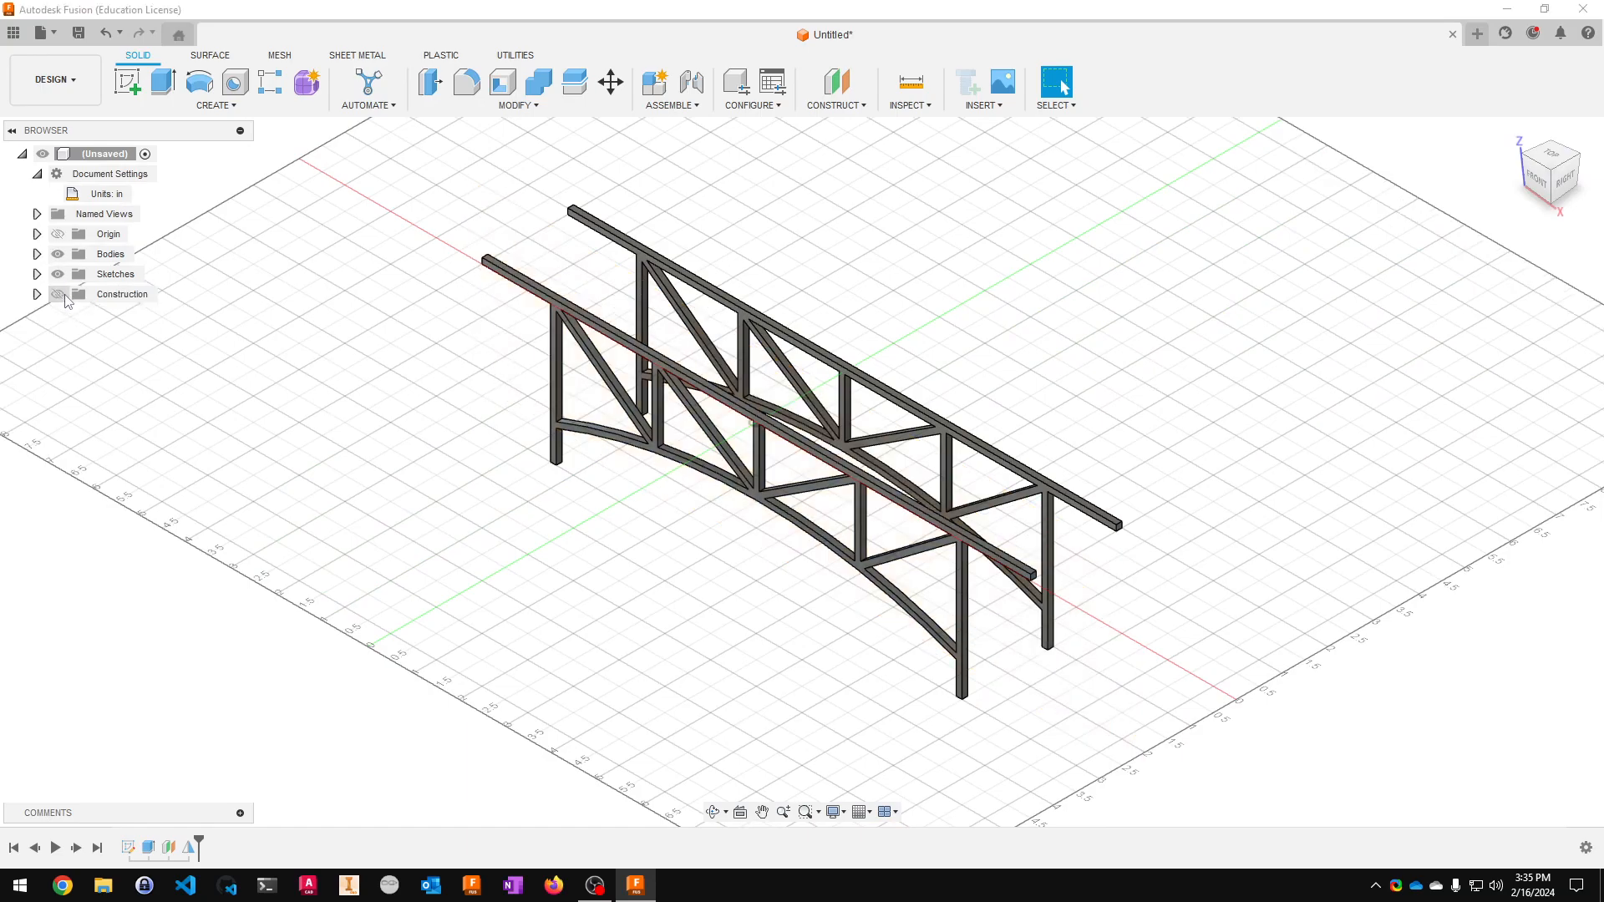
{"action": "left_click", "coordinate": [62, 296]}
{"action": "left_click", "coordinate": [63, 297]}
{"action": "scroll", "coordinate": [752, 326], "scroll_direction": "up", "scroll_amount": 3}
{"action": "scroll", "coordinate": [839, 341], "scroll_direction": "down", "scroll_amount": 3}
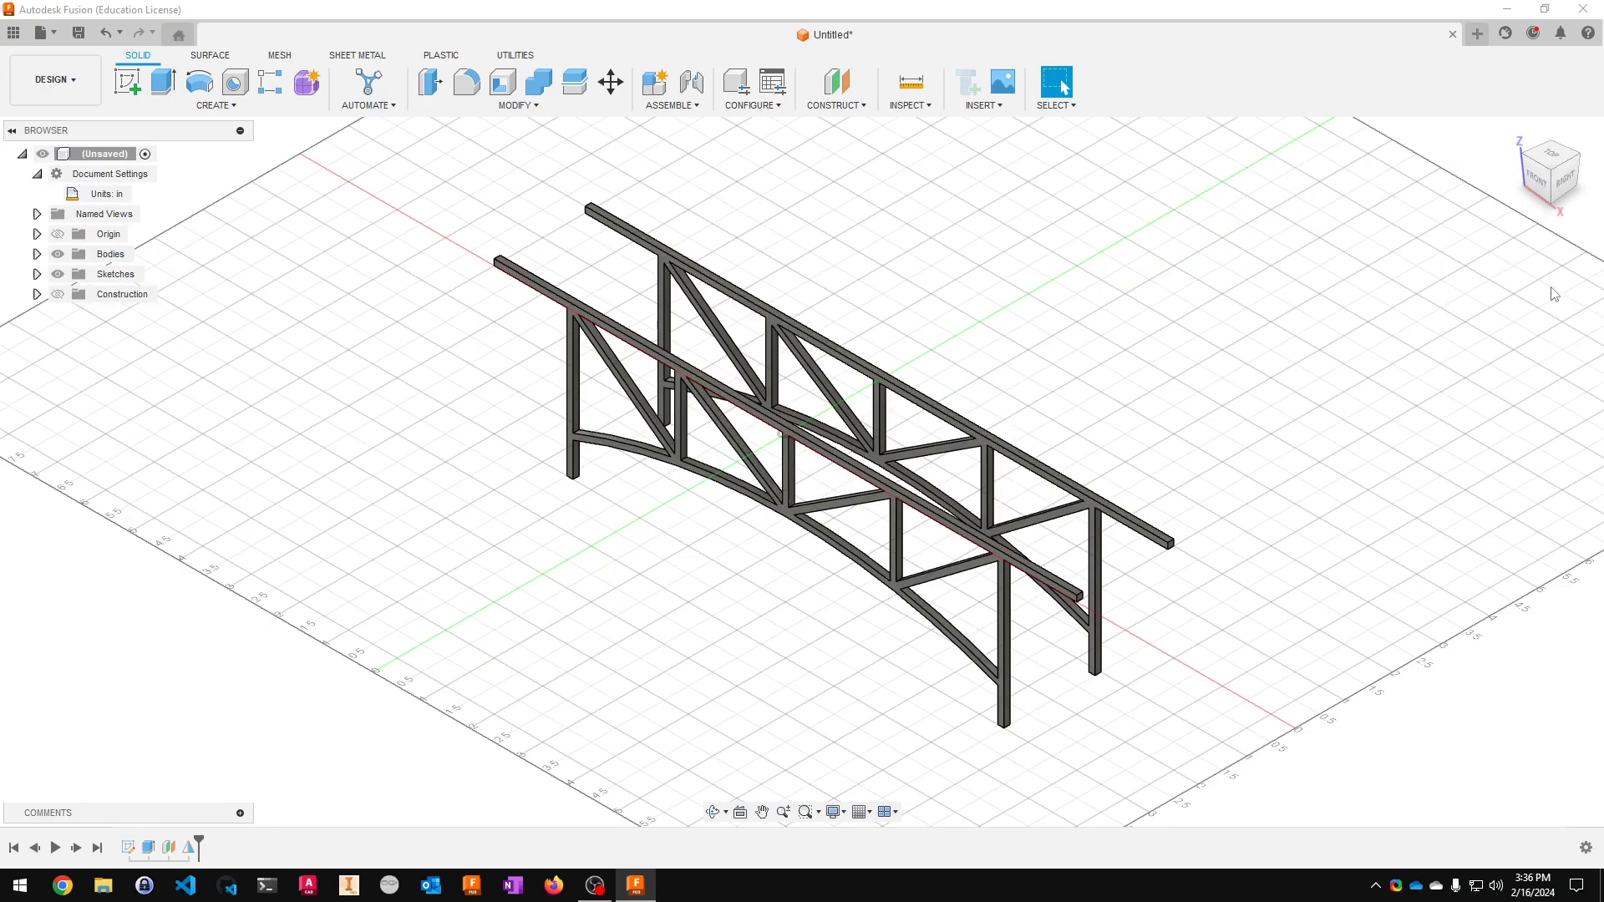
- Start a new sketch on the horizontal plane, viewing the two trusses from the top
{"action": "left_click", "coordinate": [1546, 153]}
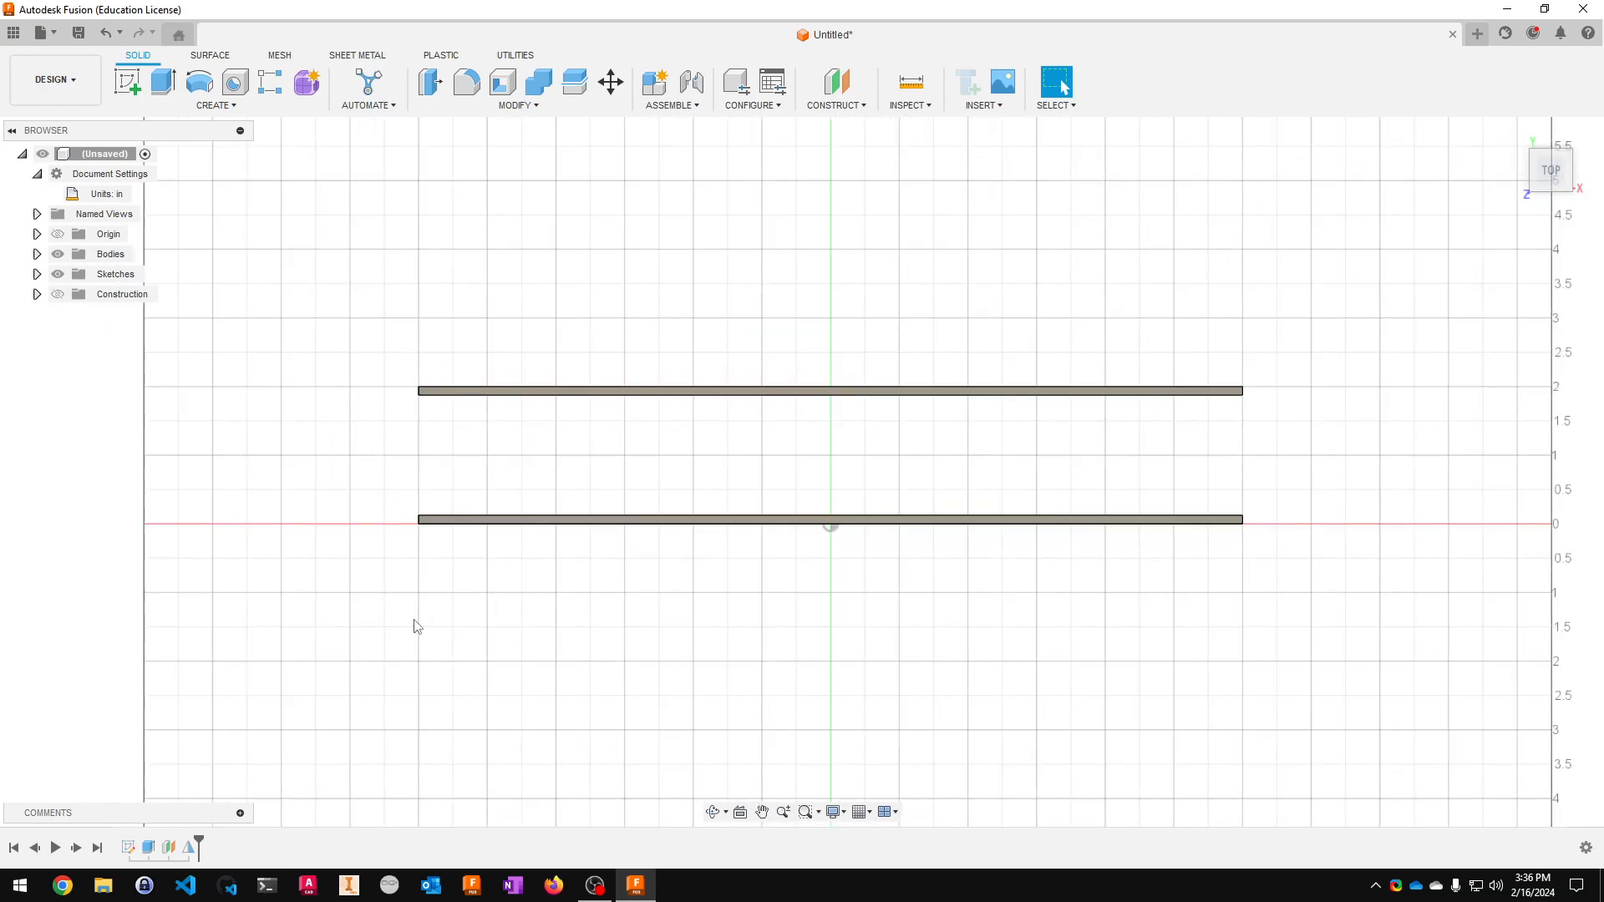
{"action": "left_click", "coordinate": [127, 81]}
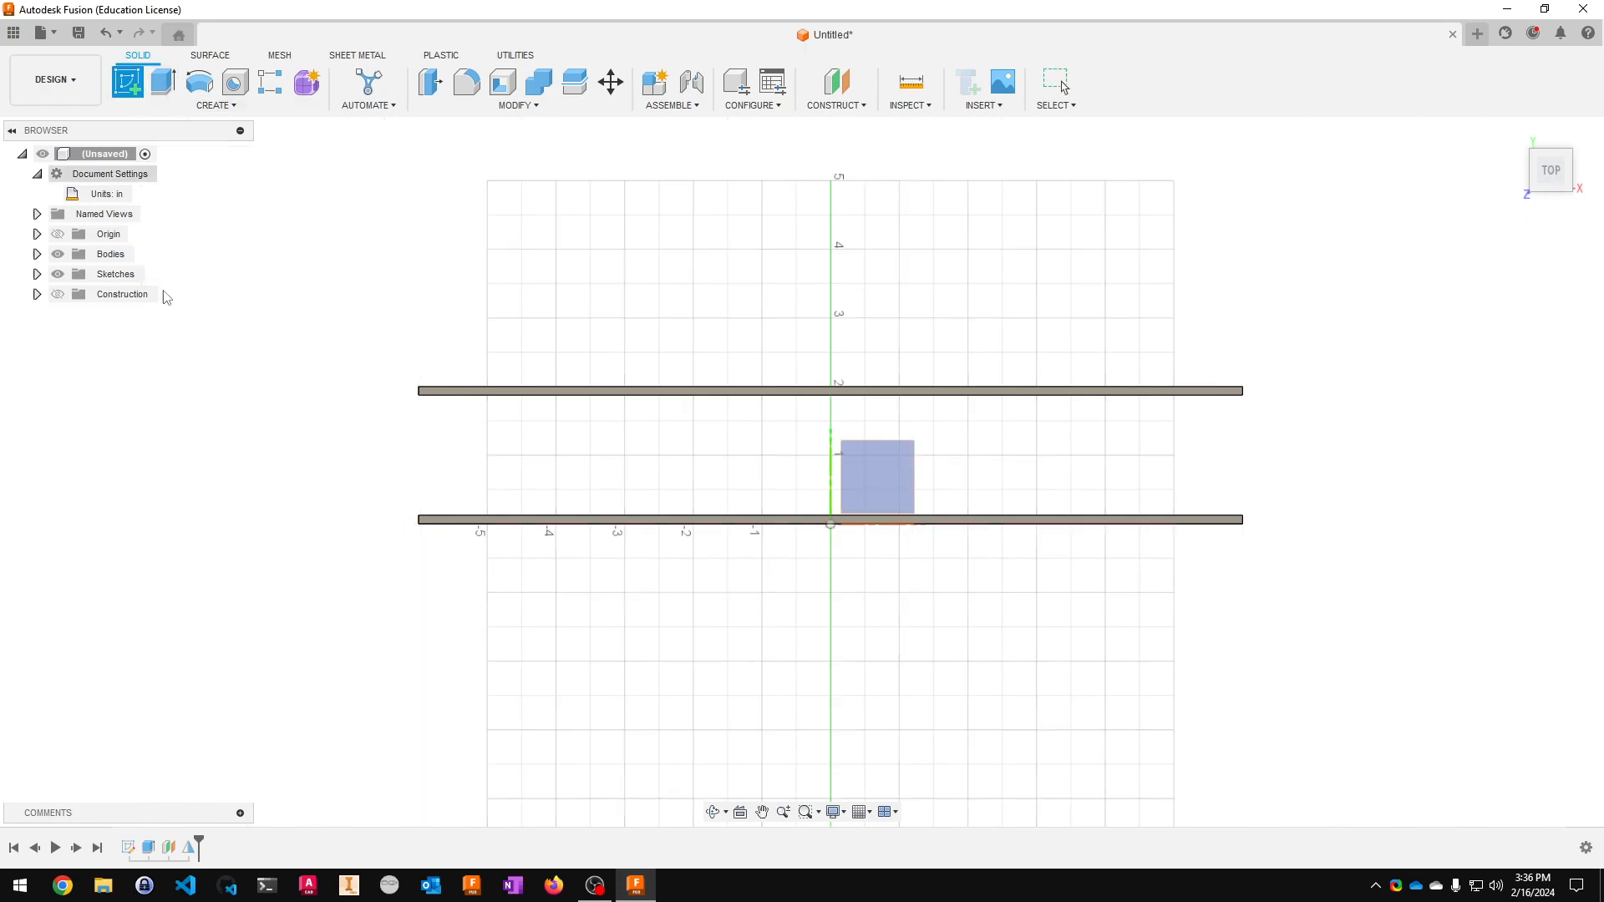
{"action": "scroll", "coordinate": [965, 672], "scroll_direction": "up", "scroll_amount": 3}
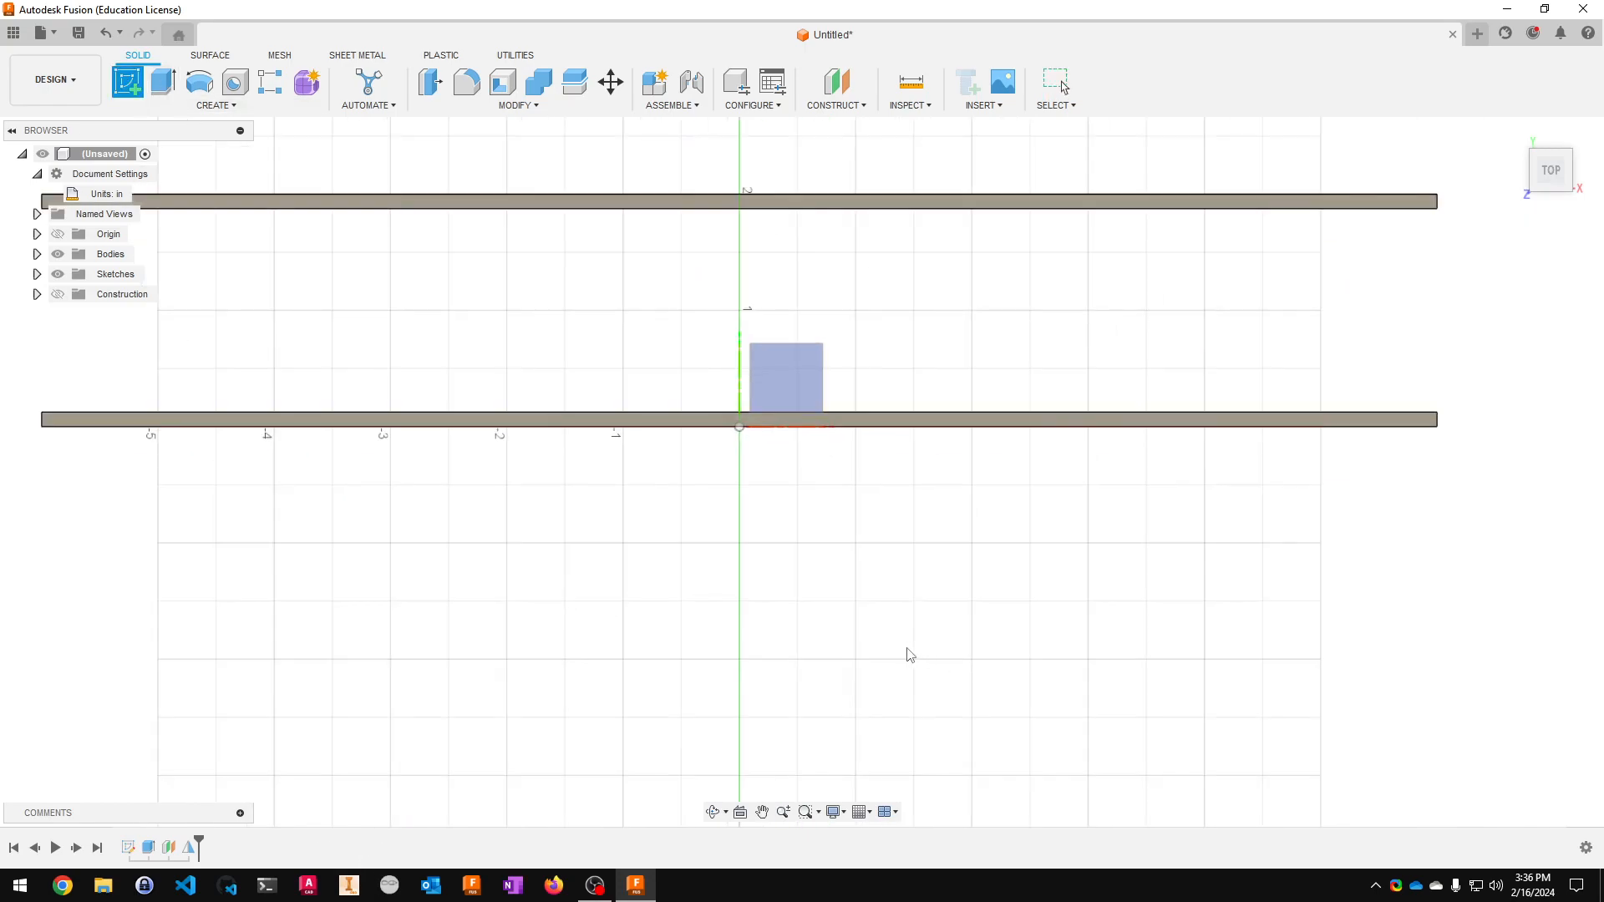
{"action": "scroll", "coordinate": [568, 603], "scroll_direction": "down", "scroll_amount": 2}
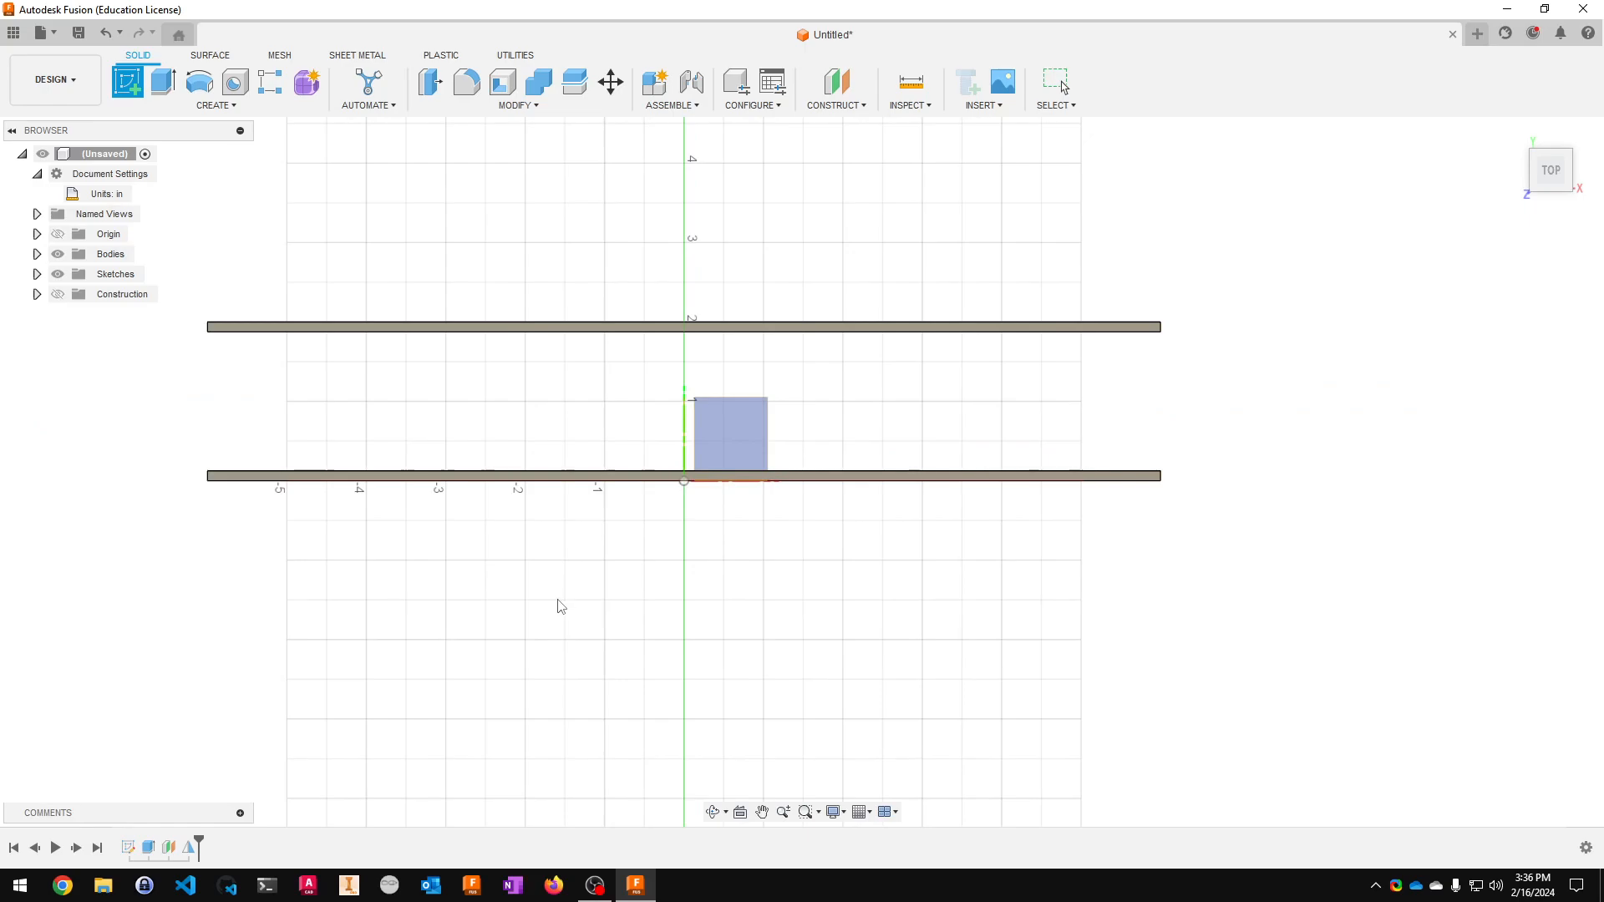
{"action": "mouse_move", "coordinate": [1277, 707]}
{"action": "middle_mouse_down", "text": "shift"}
{"action": "mouse_move", "coordinate": [1256, 648]}
{"action": "mouse_move", "coordinate": [1206, 677]}
{"action": "middle_mouse_up", "text": "shift"}
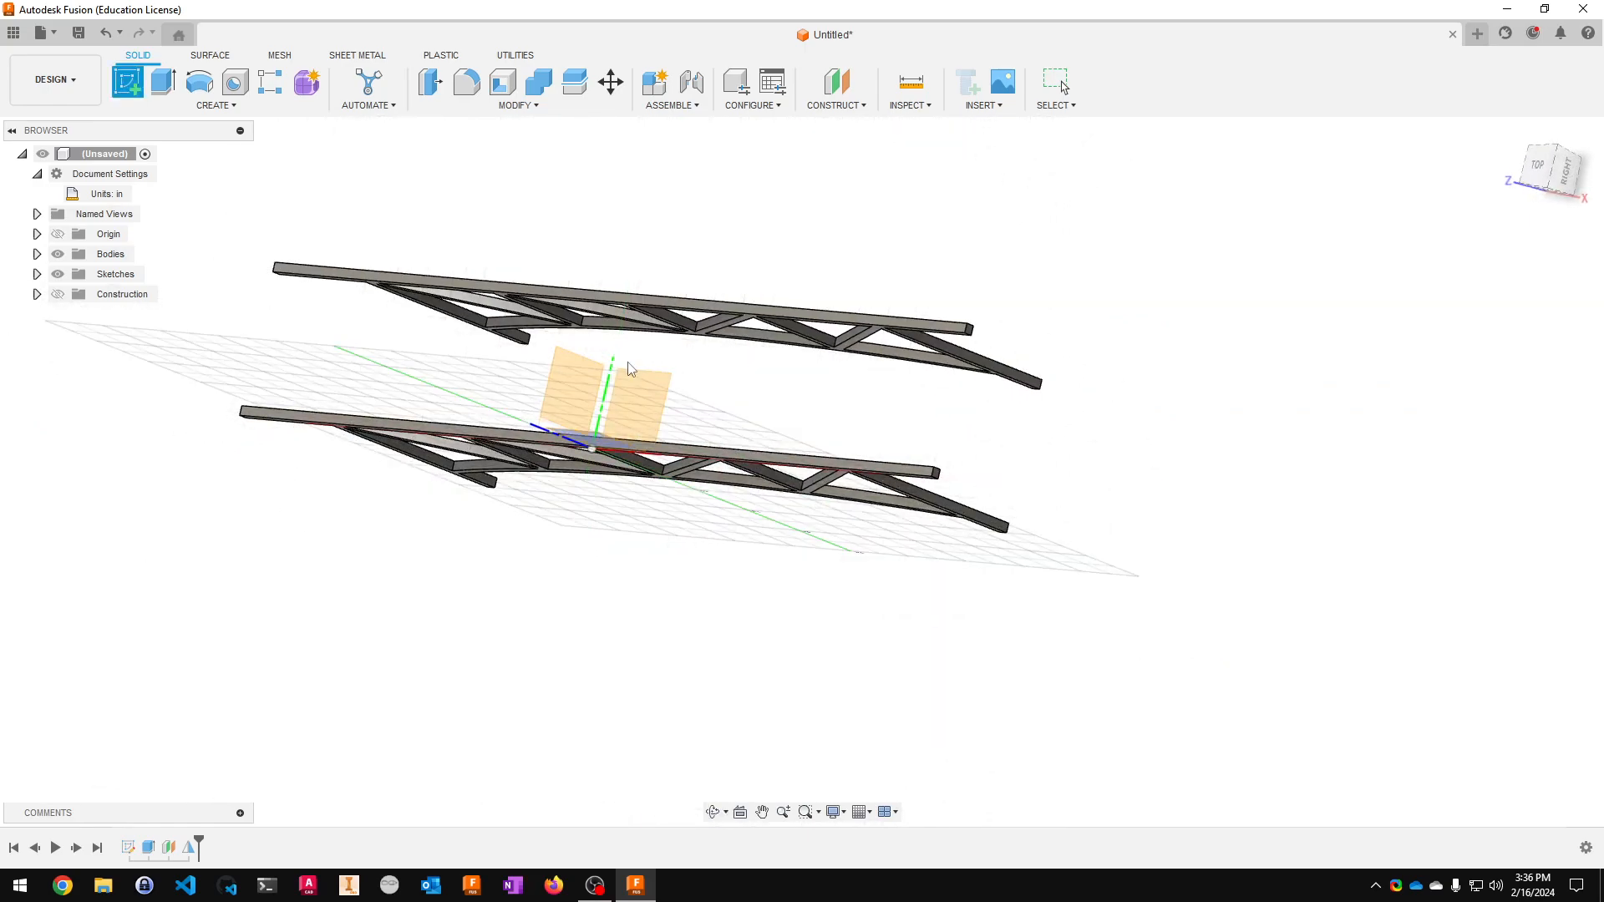
{"action": "scroll", "coordinate": [658, 398], "scroll_direction": "up", "scroll_amount": 2}
{"action": "scroll", "coordinate": [615, 405], "scroll_direction": "down", "scroll_amount": 8}
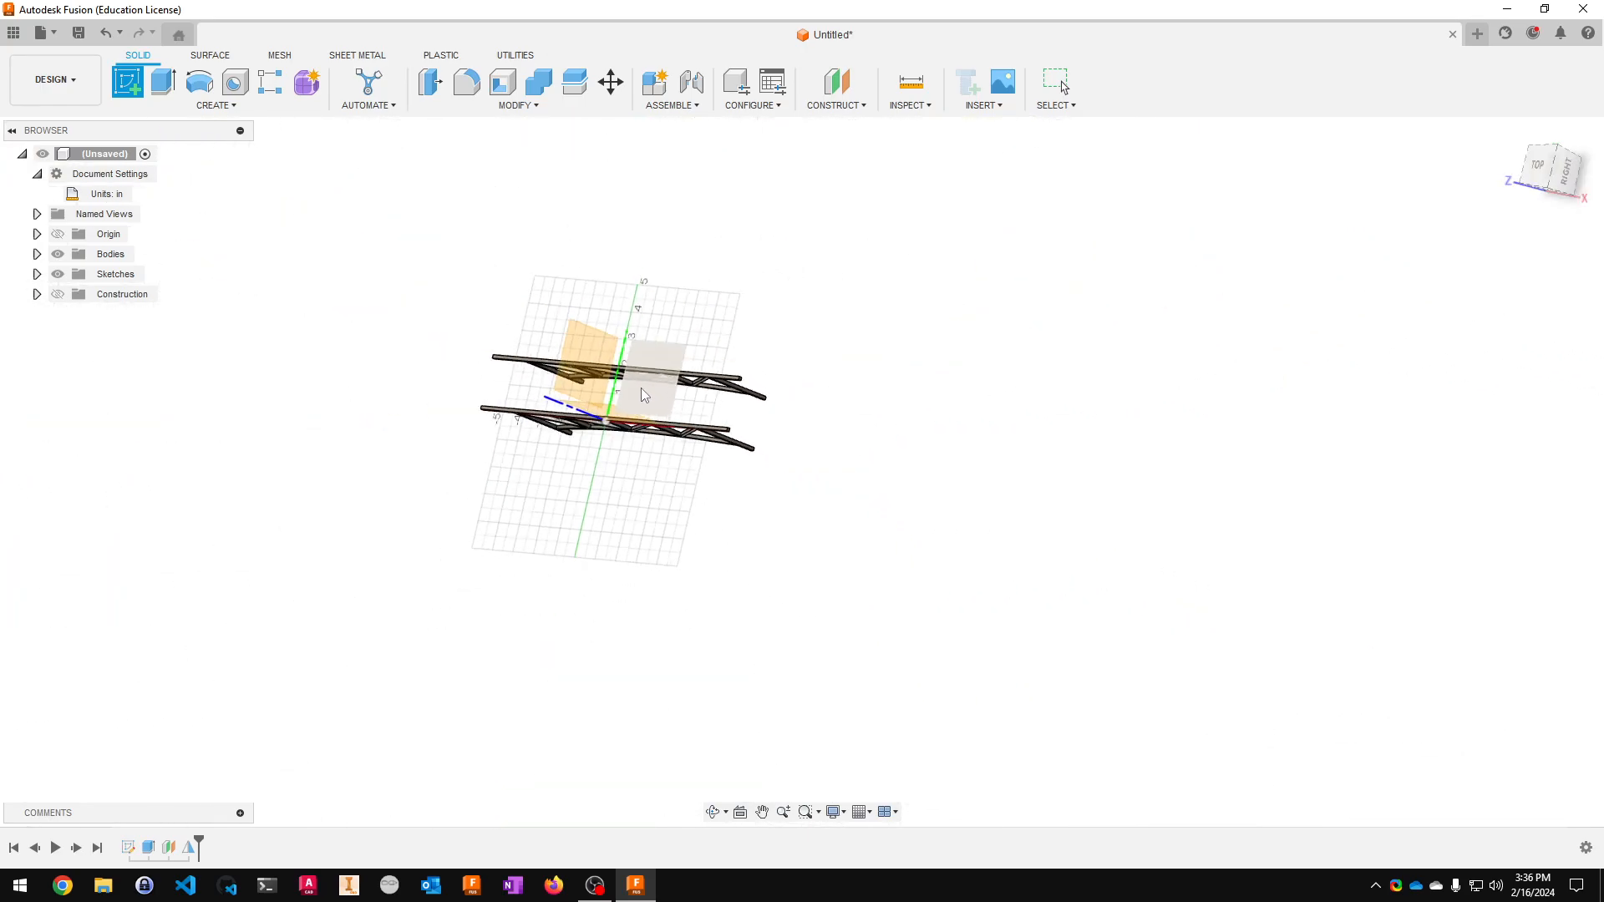
{"action": "left_click", "coordinate": [1537, 164]}
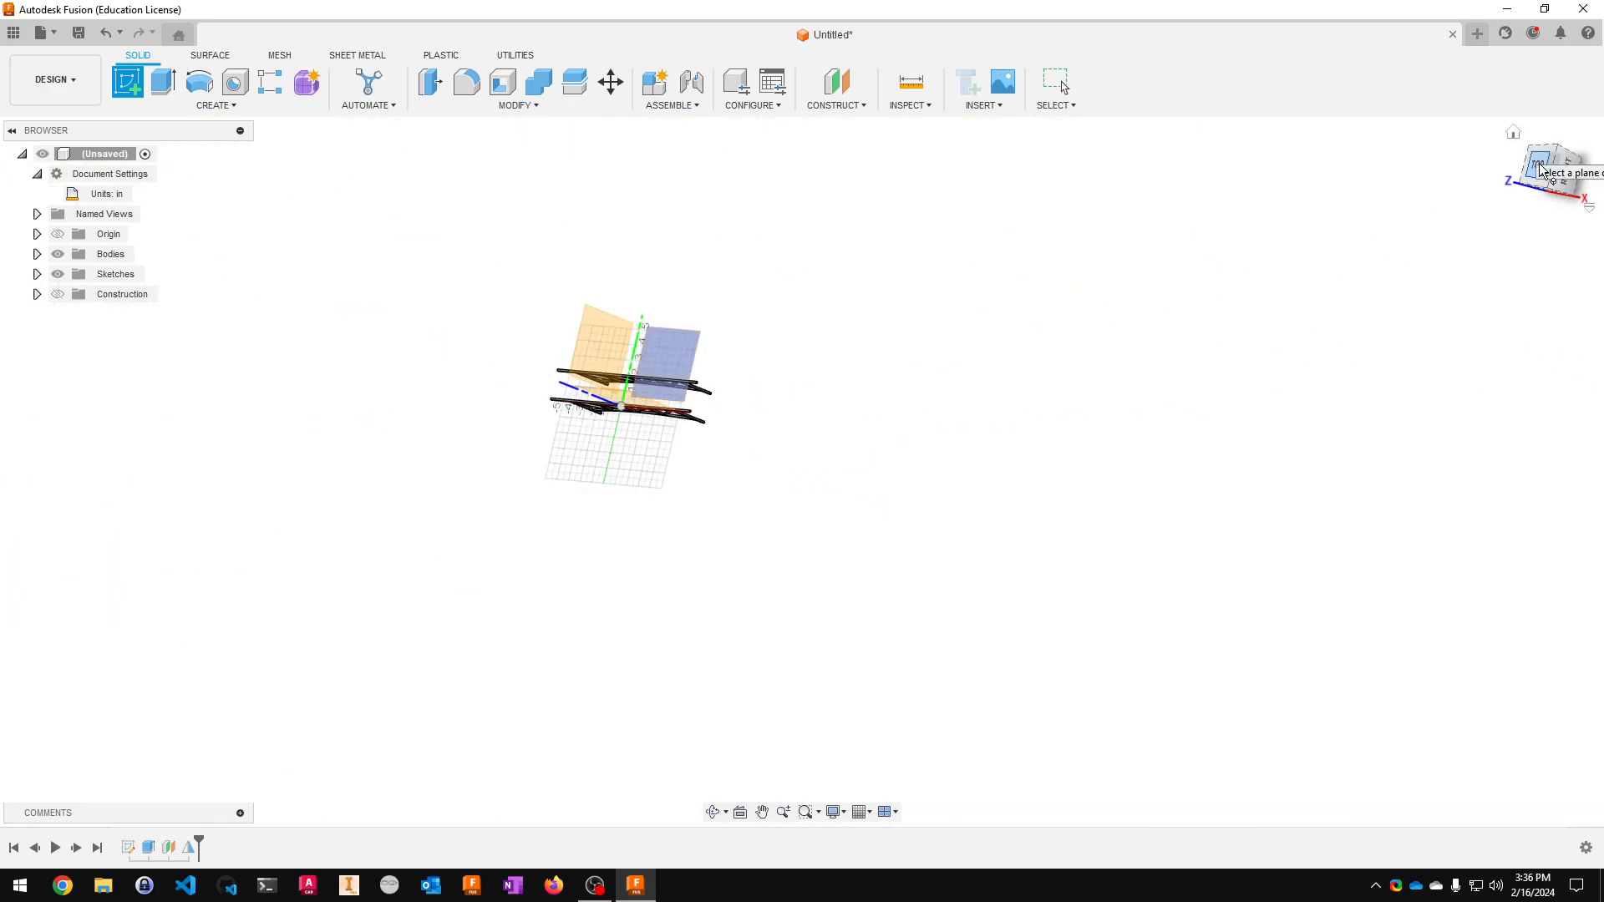
{"action": "left_click", "coordinate": [608, 466]}
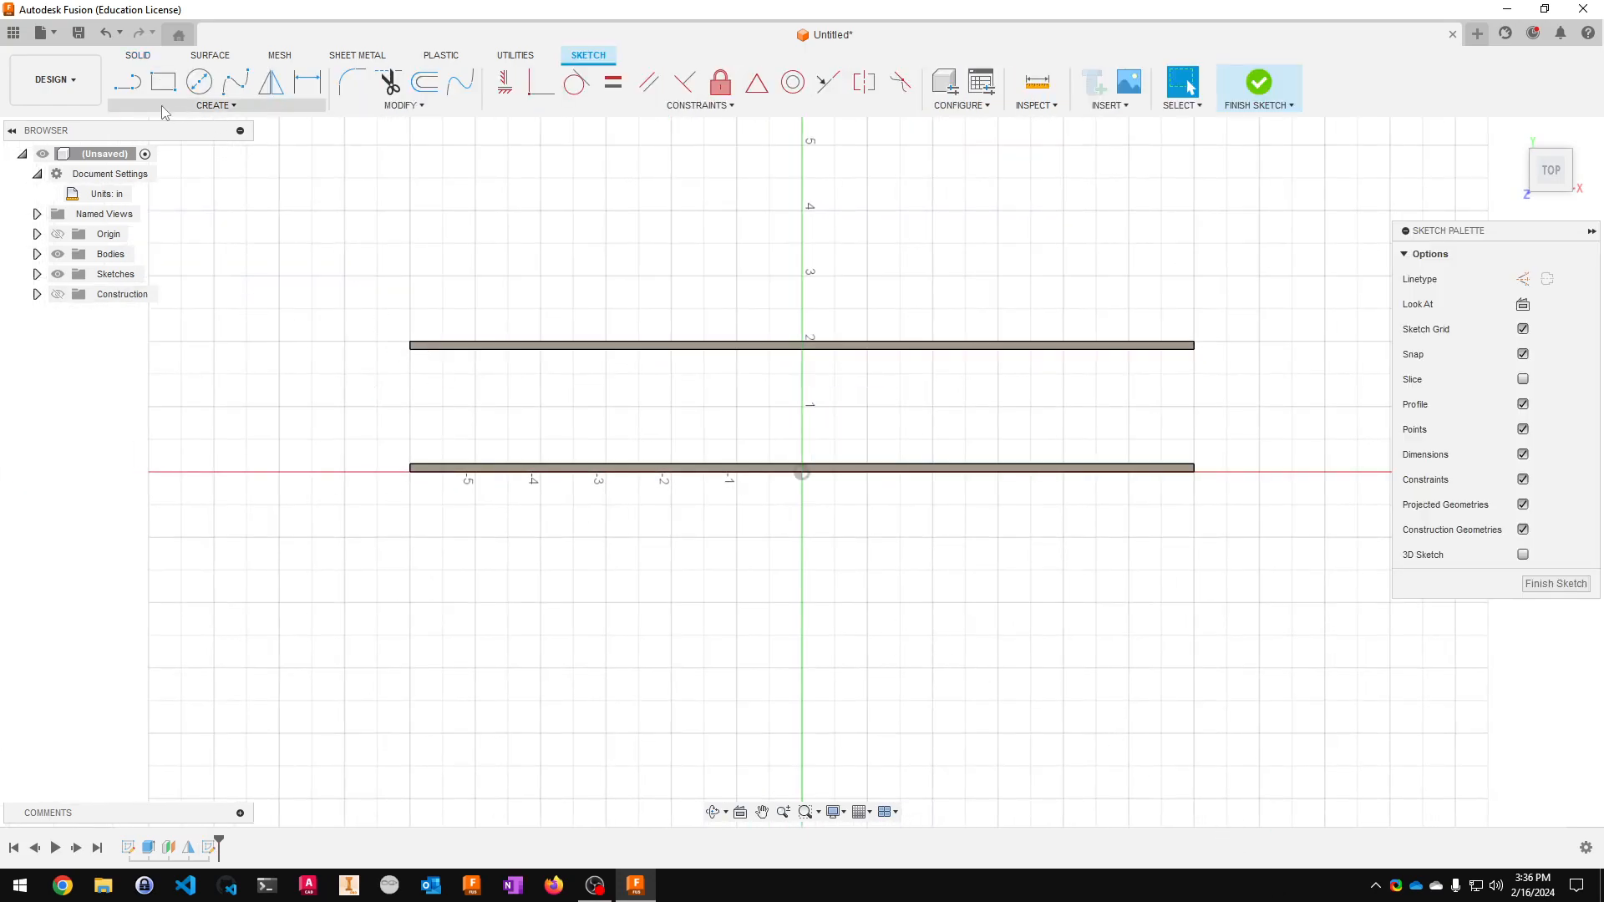
- Draw a vertical line joining the left ends of both trusses and pull it aside to test its attachment
{"action": "key", "text": "l"}
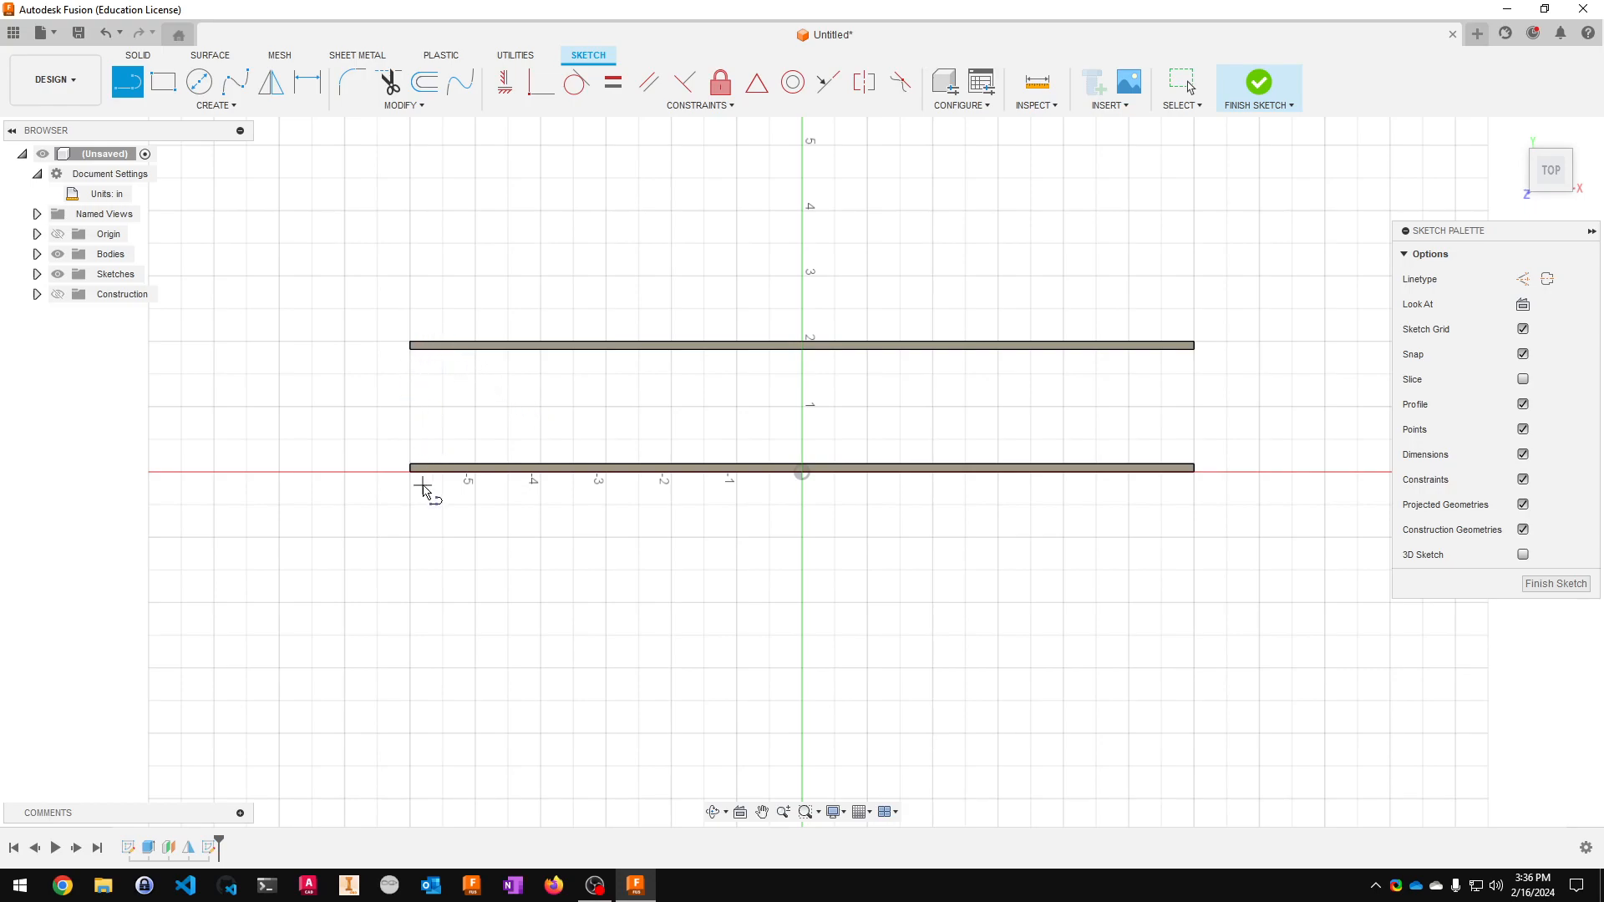
{"action": "scroll", "coordinate": [430, 354], "scroll_direction": "up", "scroll_amount": 5}
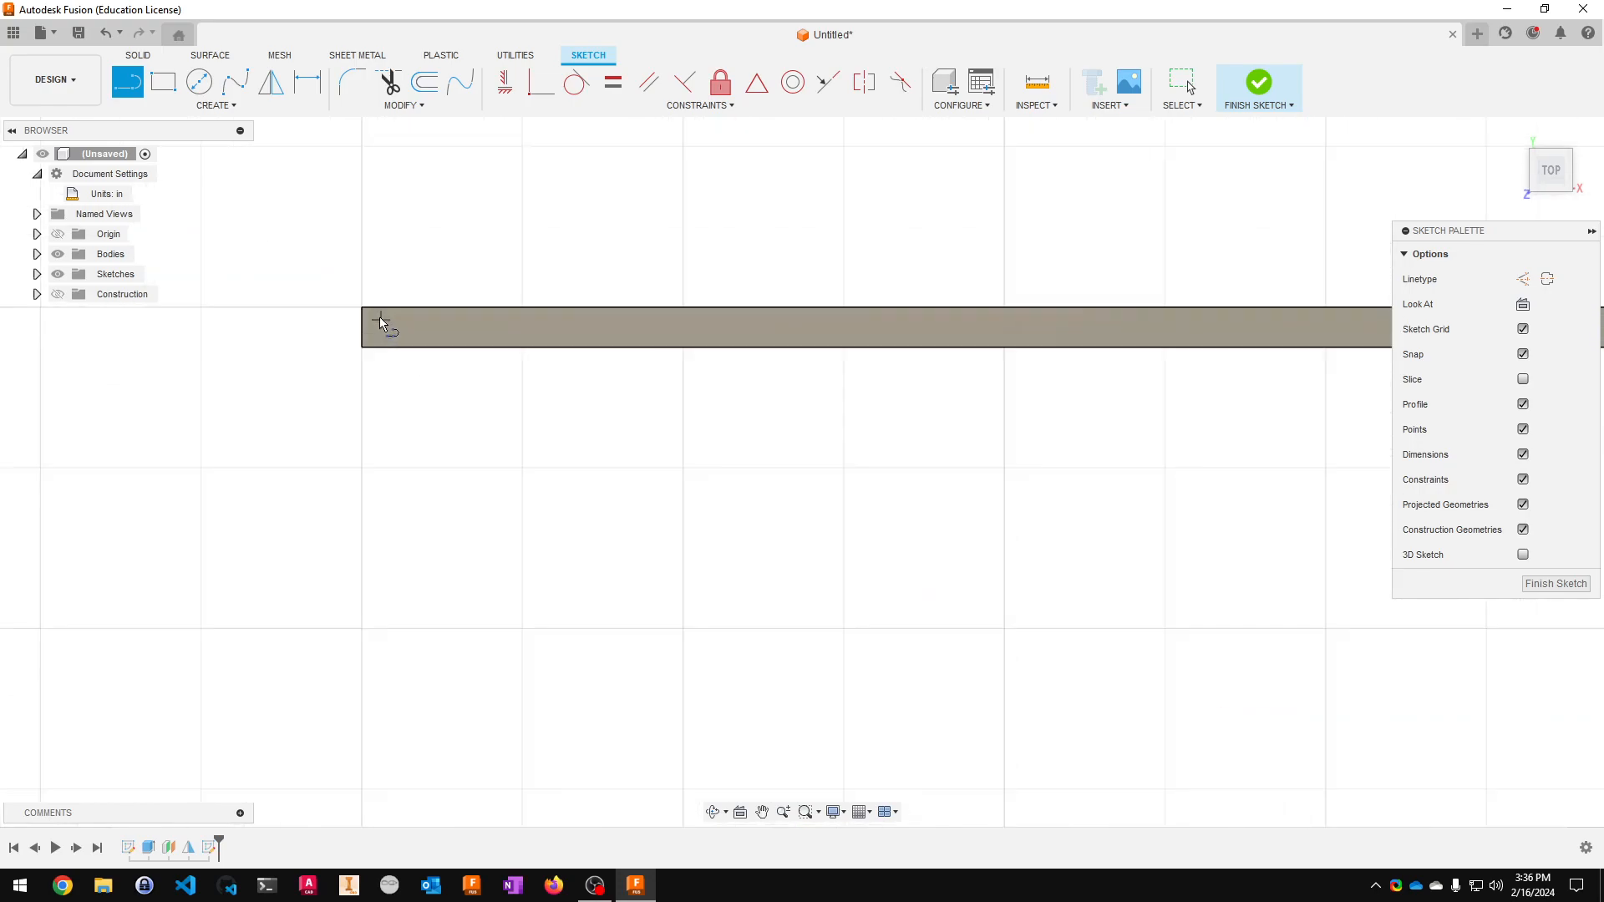
{"action": "left_click", "coordinate": [361, 308]}
{"action": "scroll", "coordinate": [296, 534], "scroll_direction": "down", "scroll_amount": 2}
{"action": "middle_click_drag", "start_coordinate": [285, 628], "coordinate": [352, 189]}
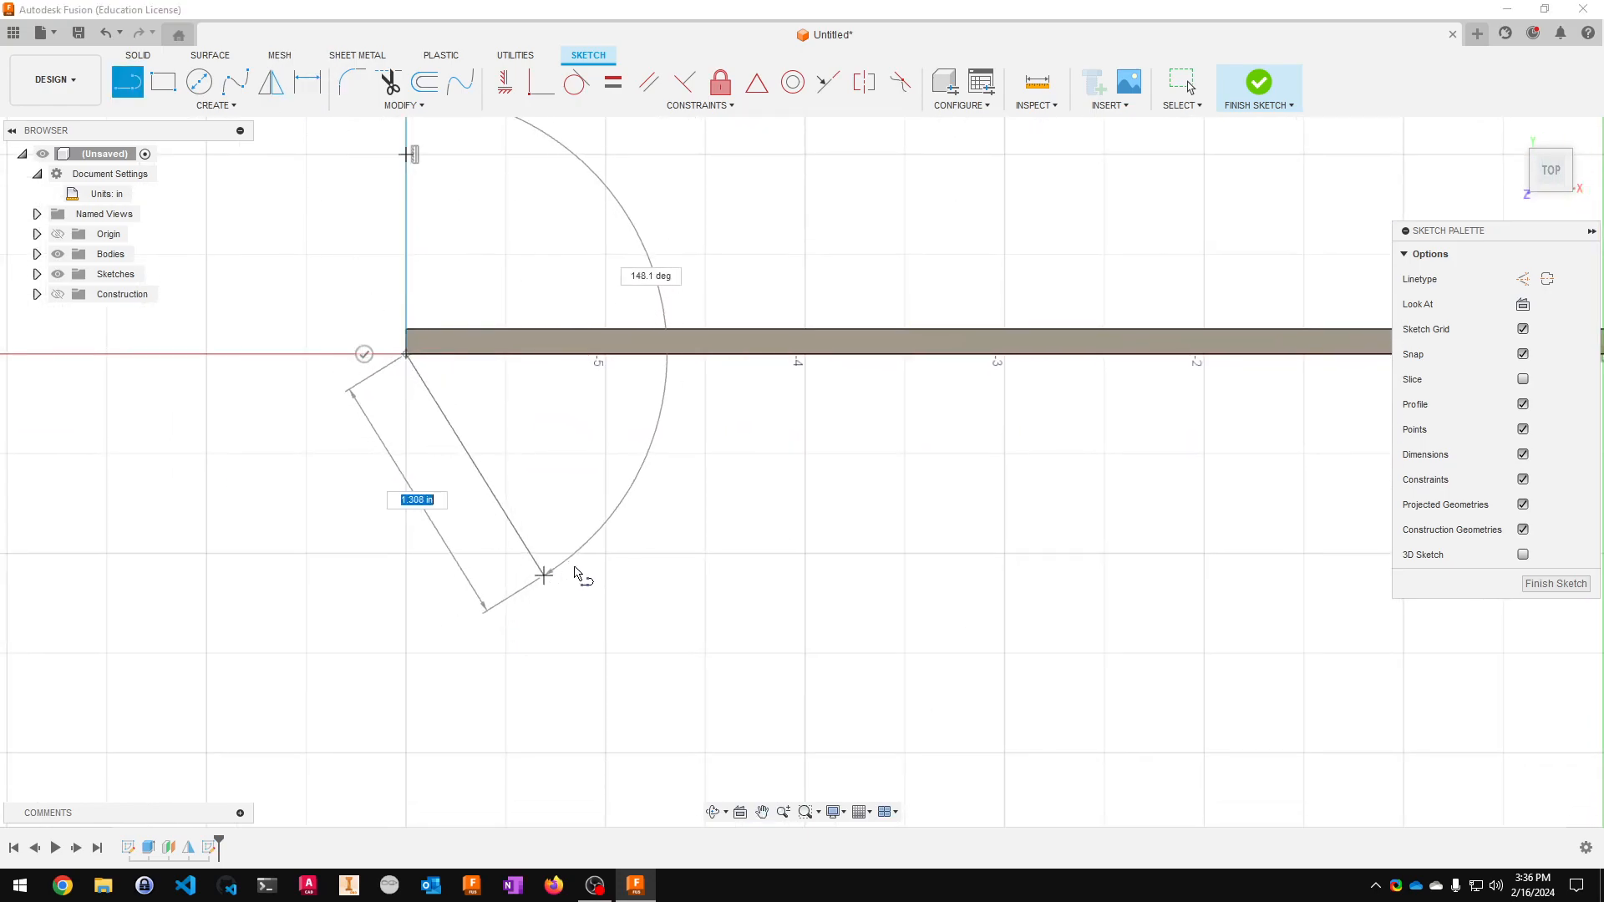
{"action": "key", "text": "Escape"}
{"action": "scroll", "coordinate": [433, 397], "scroll_direction": "down", "scroll_amount": 3}
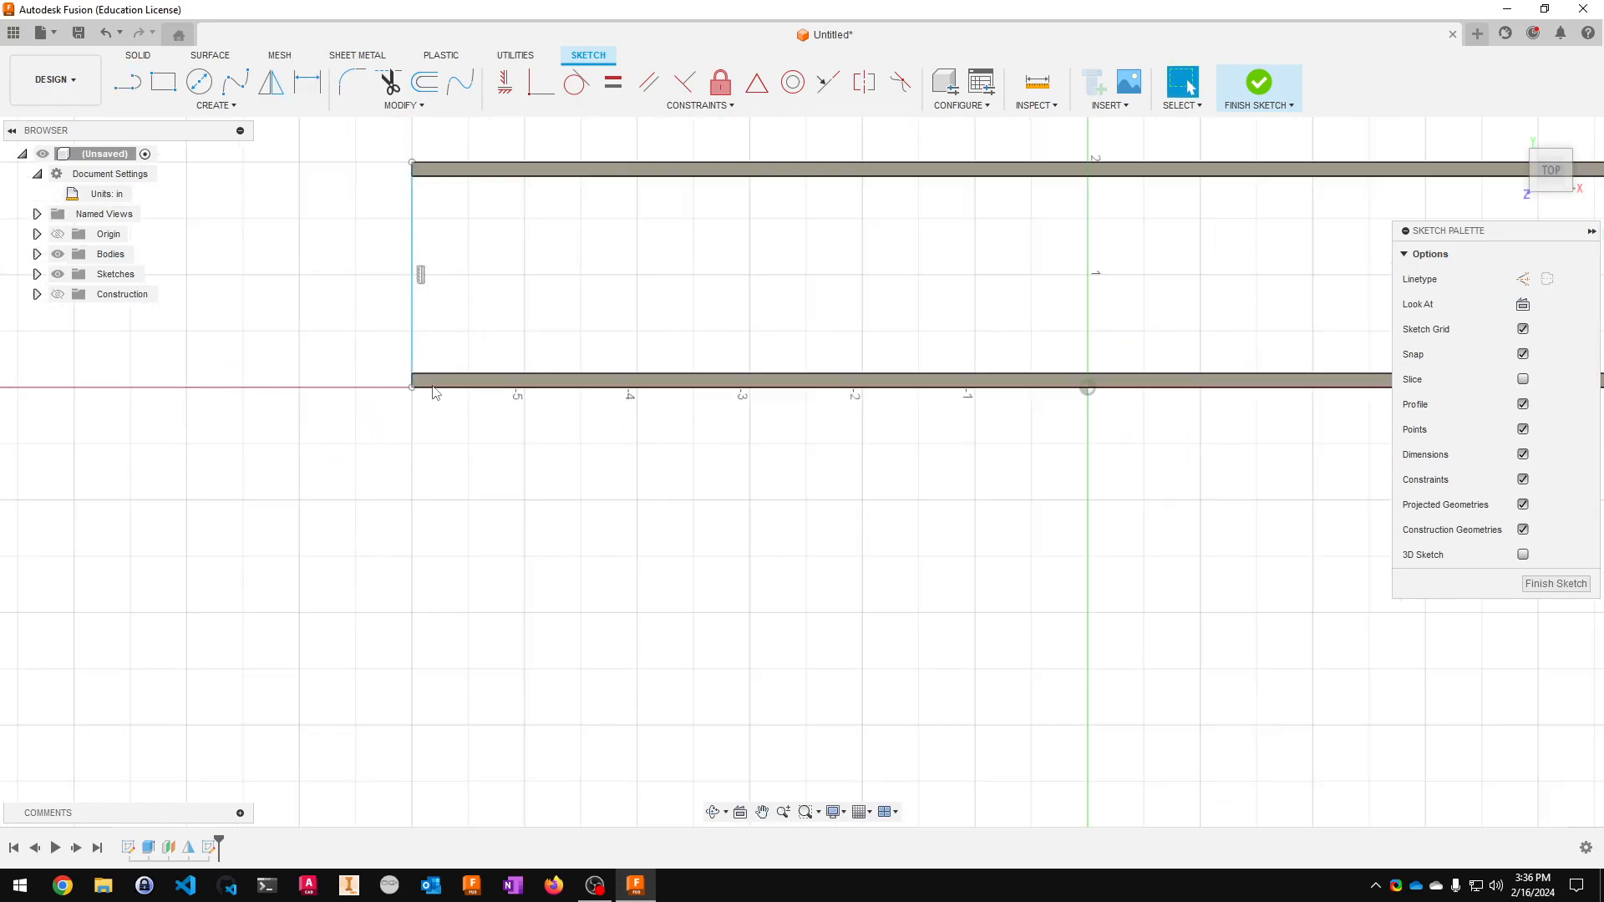
{"action": "mouse_move", "coordinate": [422, 324]}
{"action": "left_mouse_down"}
{"action": "mouse_move", "coordinate": [389, 396]}
{"action": "mouse_move", "coordinate": [393, 336]}
{"action": "mouse_move", "coordinate": [334, 294]}
{"action": "left_mouse_up"}
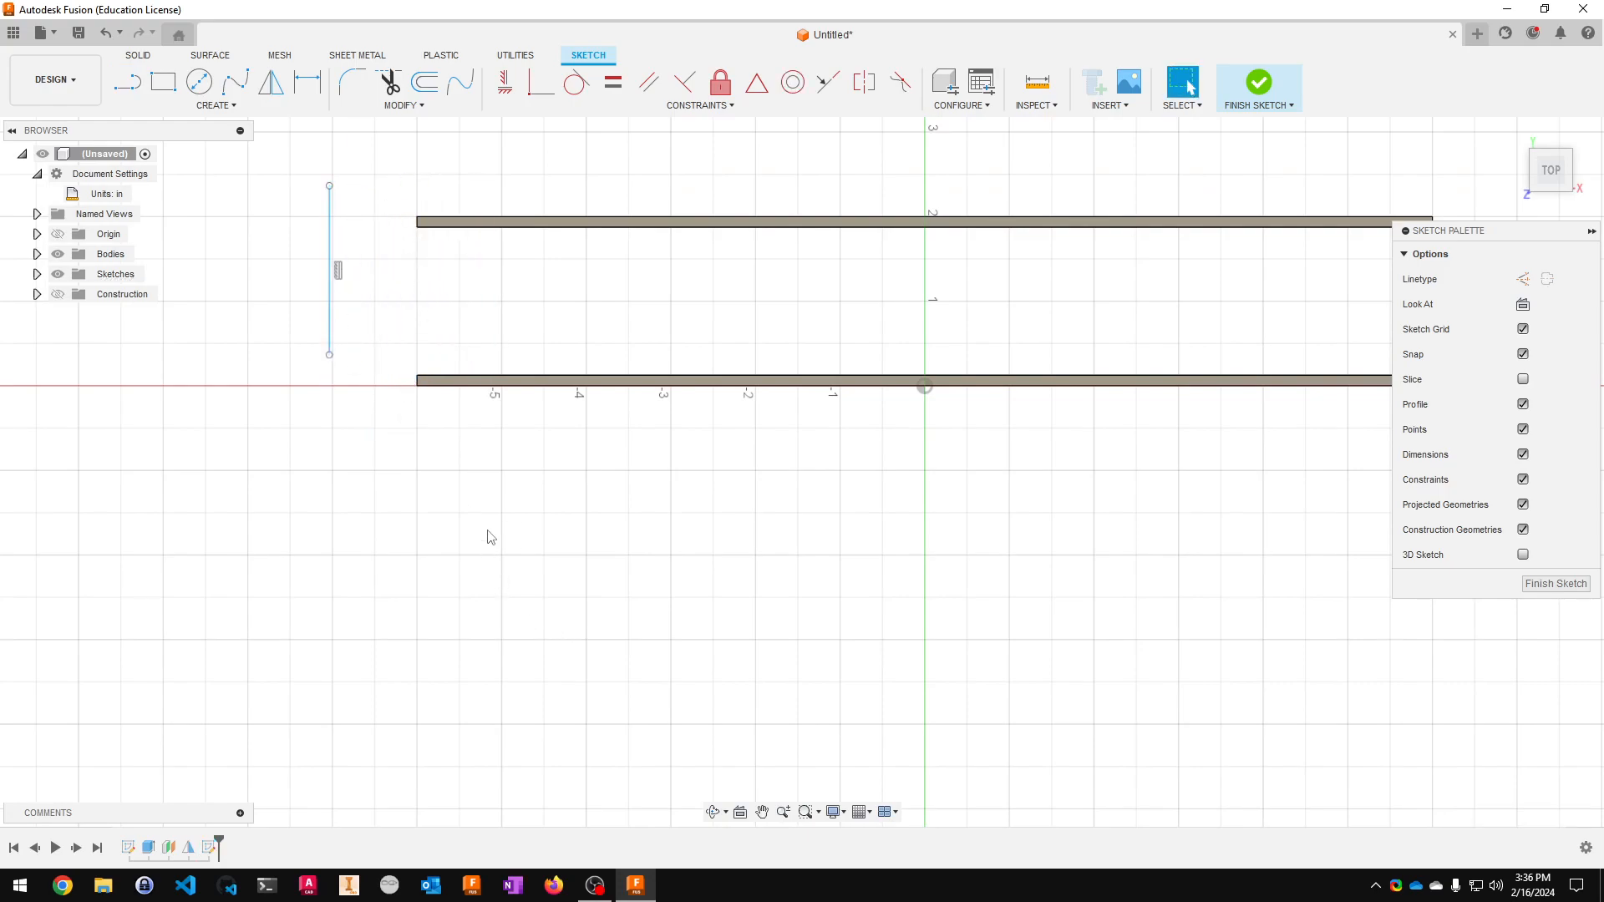
{"action": "scroll", "coordinate": [423, 397], "scroll_direction": "up", "scroll_amount": 3}
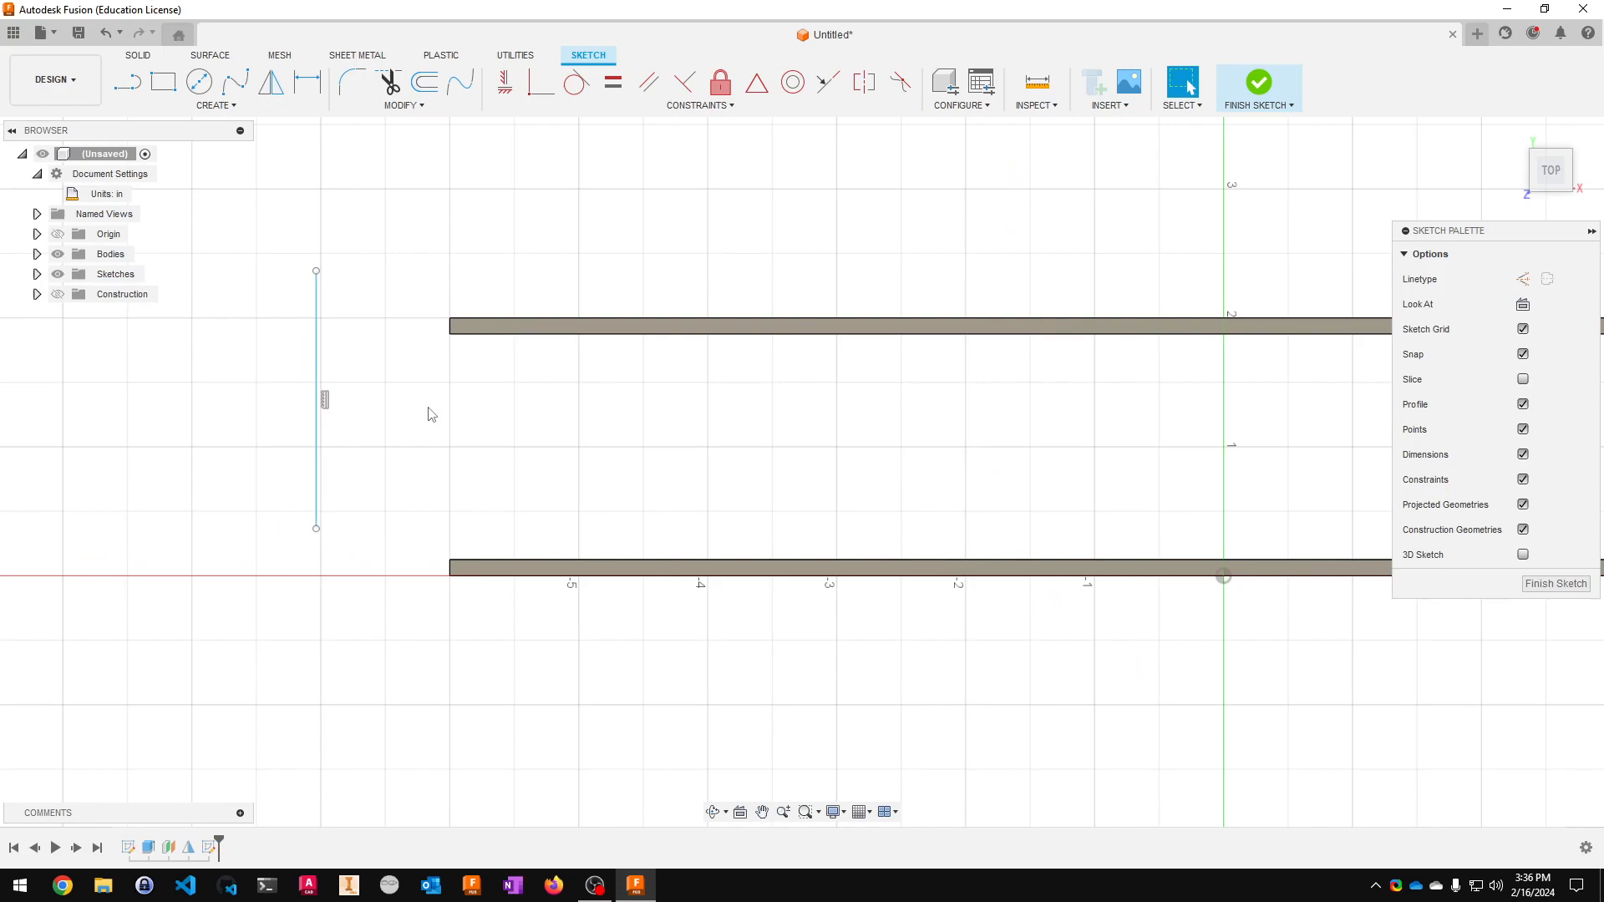
- Project the outer left corner points of both trusses into the sketch
{"action": "key", "text": "p"}
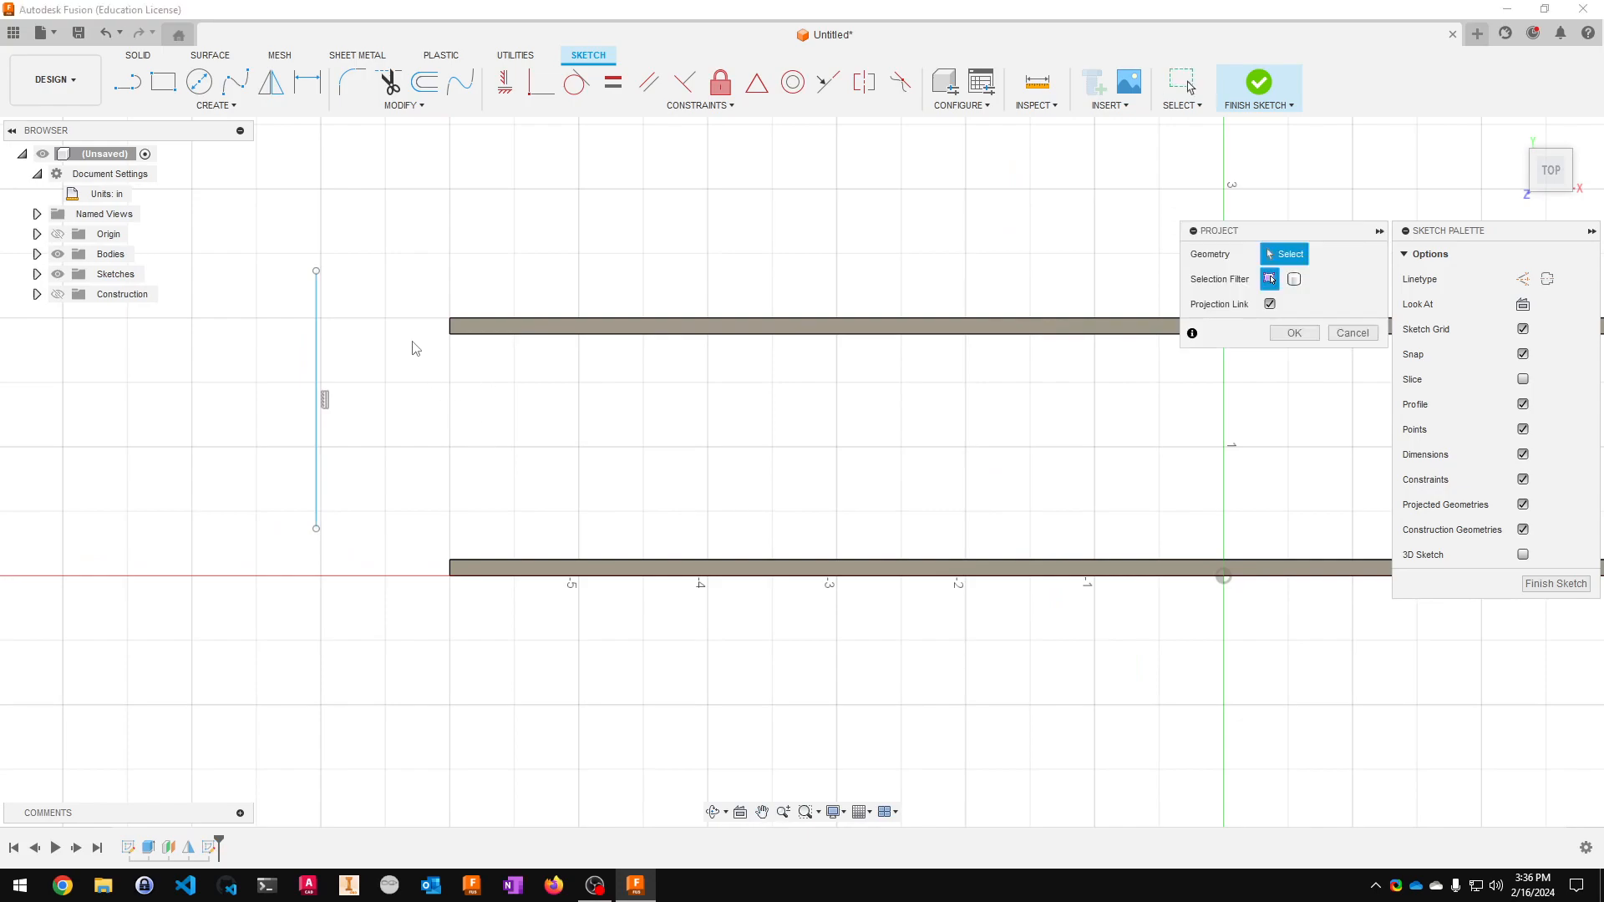
{"action": "scroll", "coordinate": [455, 328], "scroll_direction": "up", "scroll_amount": 3}
{"action": "left_click", "coordinate": [445, 326]}
{"action": "middle_click_drag", "start_coordinate": [355, 649], "coordinate": [310, 509]}
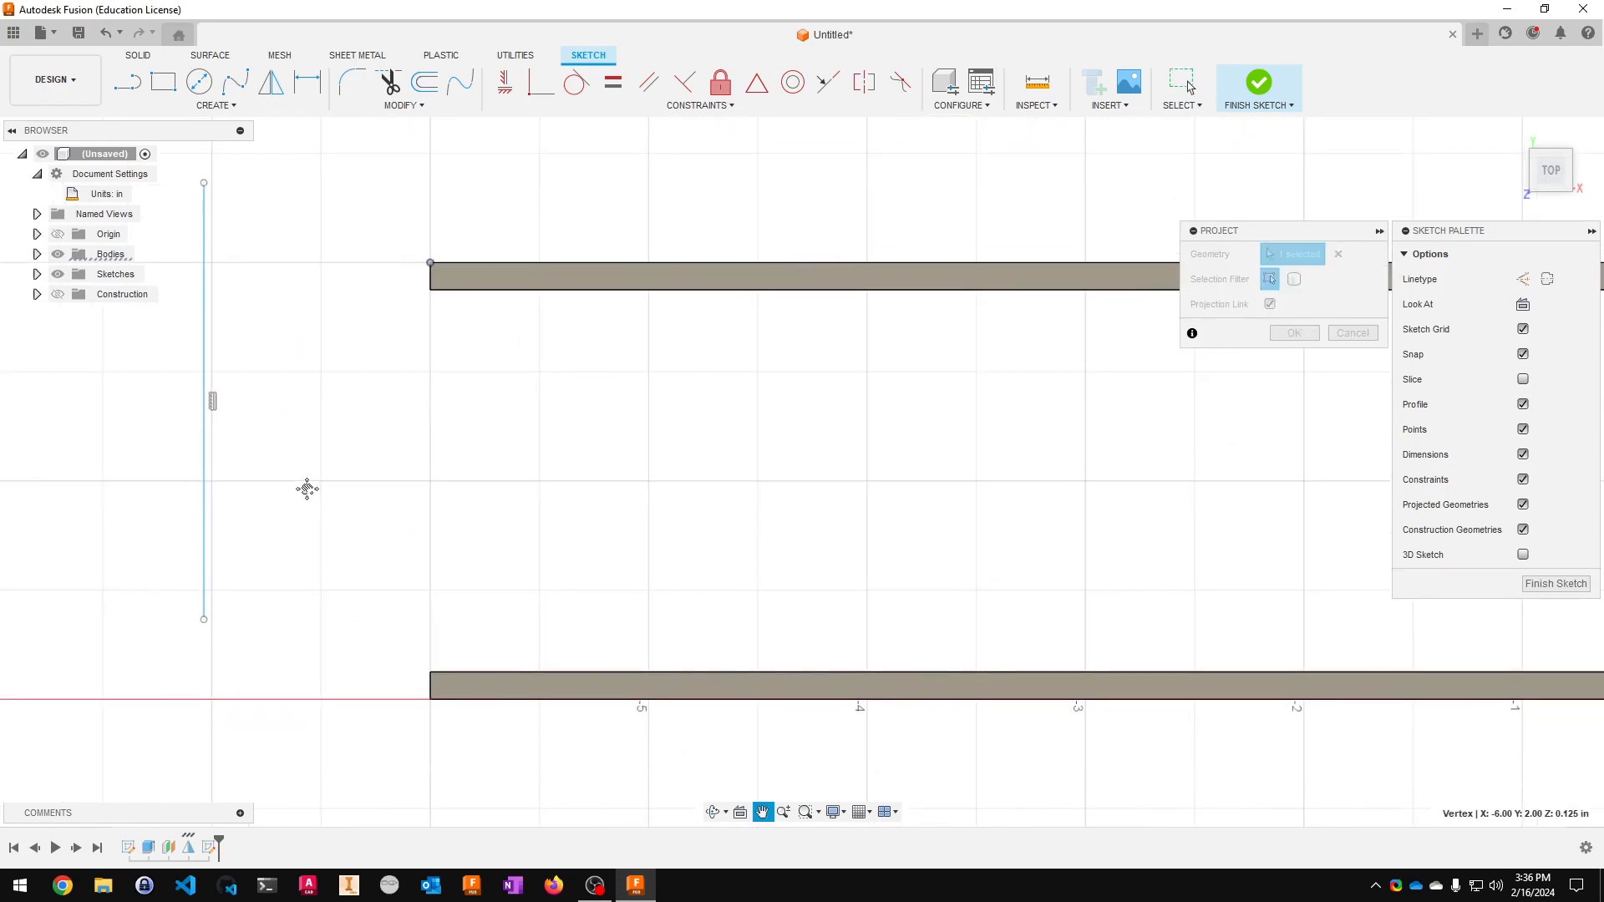
{"action": "left_click", "coordinate": [416, 584]}
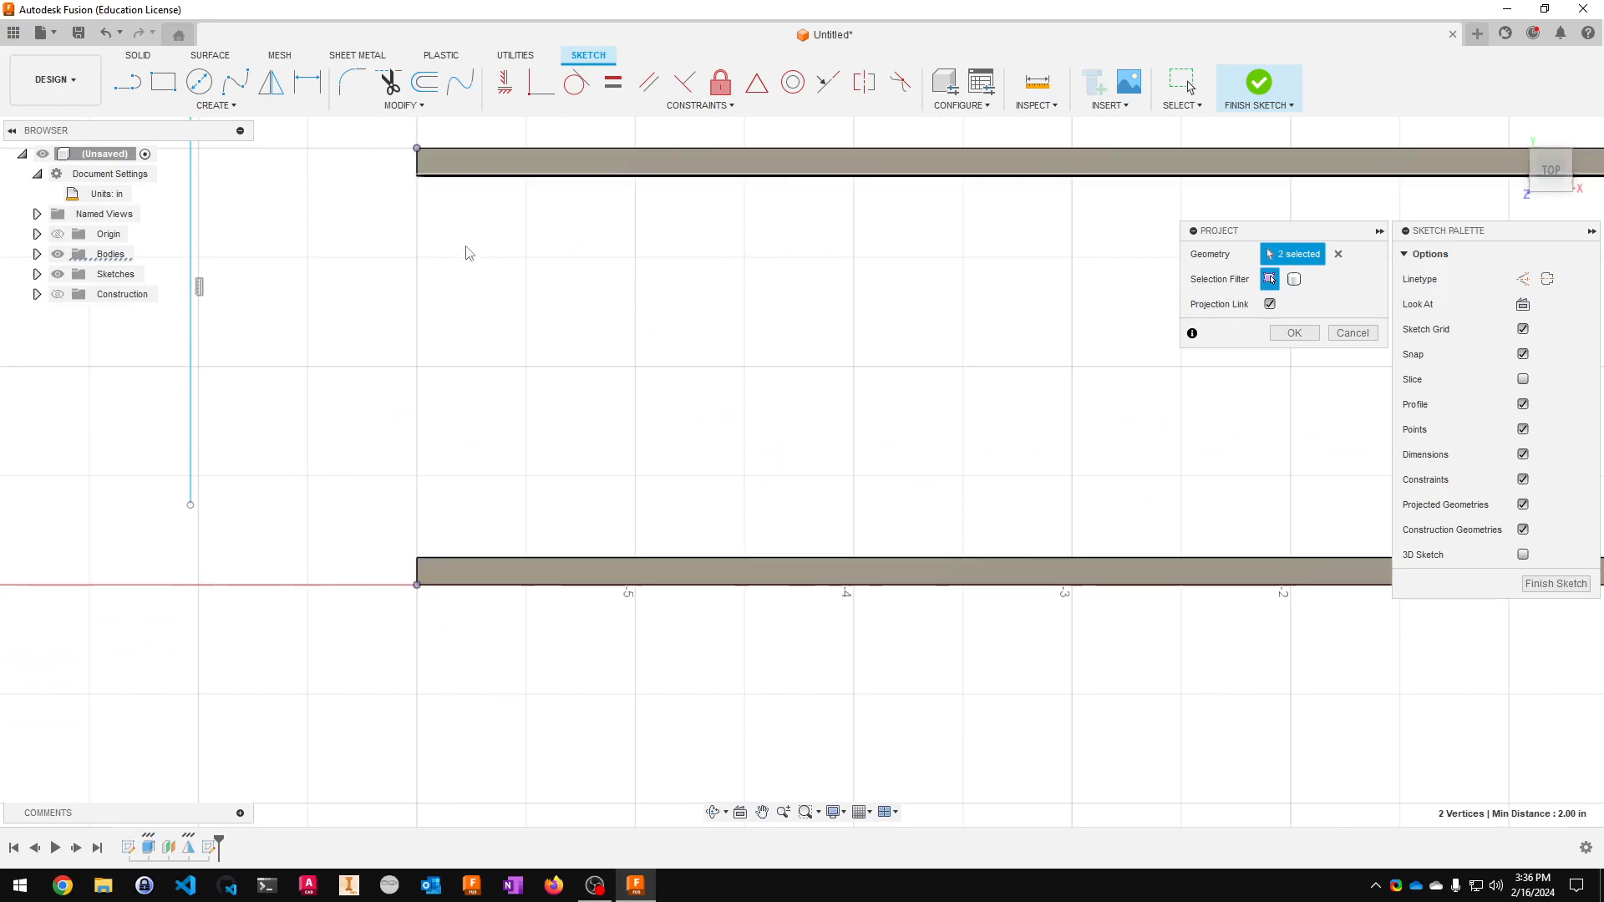
{"action": "left_click", "coordinate": [1286, 333]}
- Delete the loose vertical line and draw a new one between the two projected corner points
{"action": "scroll", "coordinate": [605, 355], "scroll_direction": "down", "scroll_amount": 2}
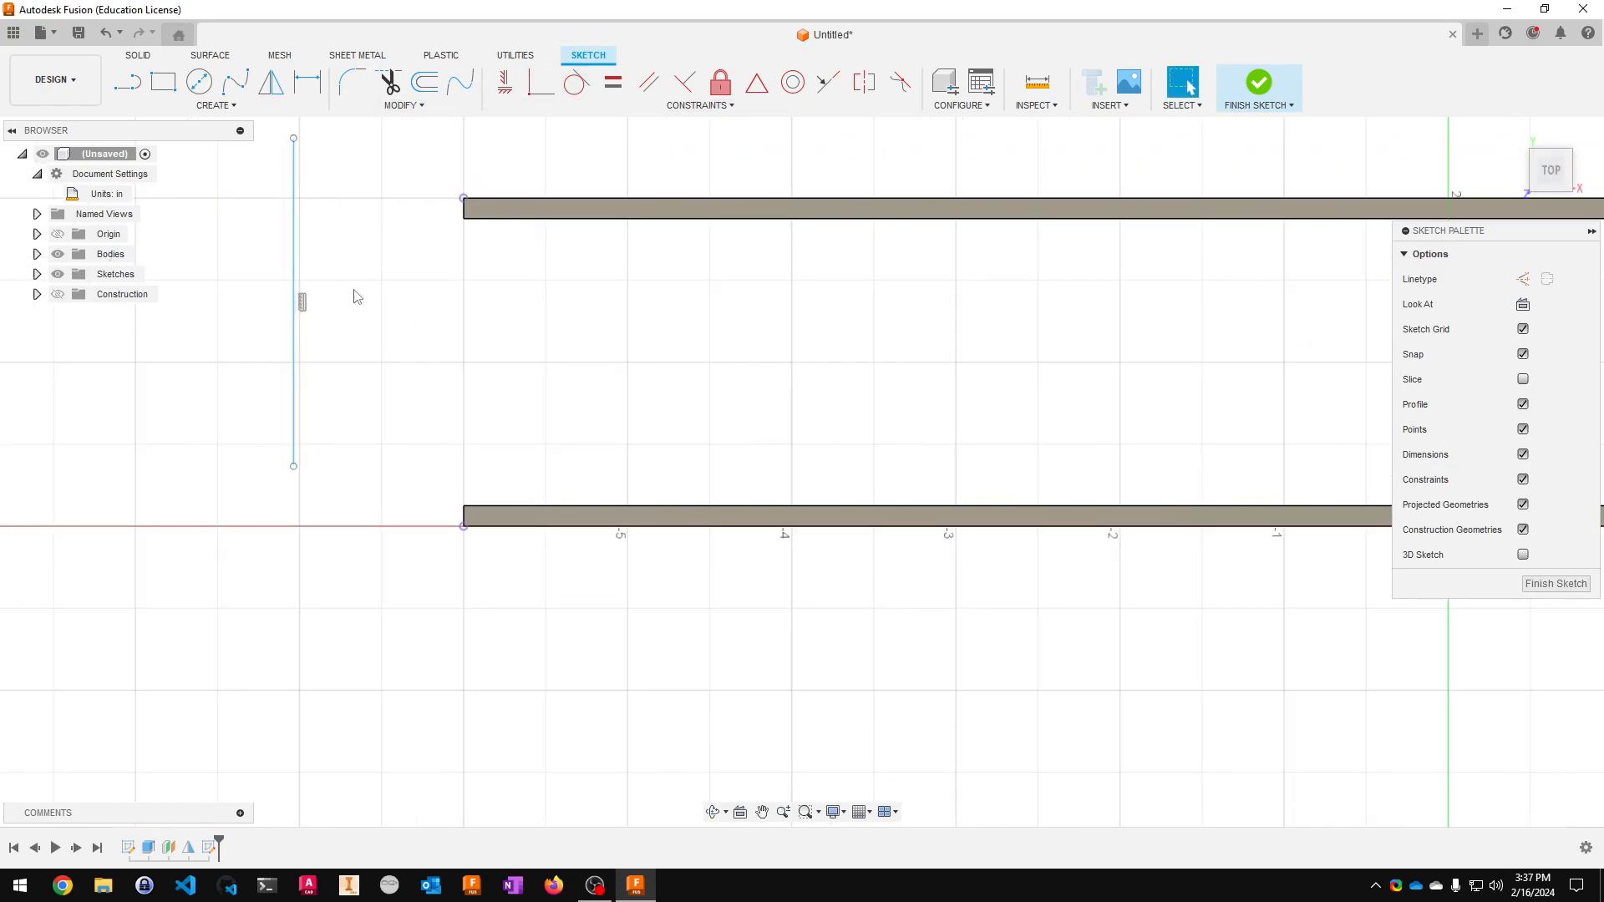
{"action": "left_click", "coordinate": [294, 242]}
{"action": "key", "text": "Delete"}
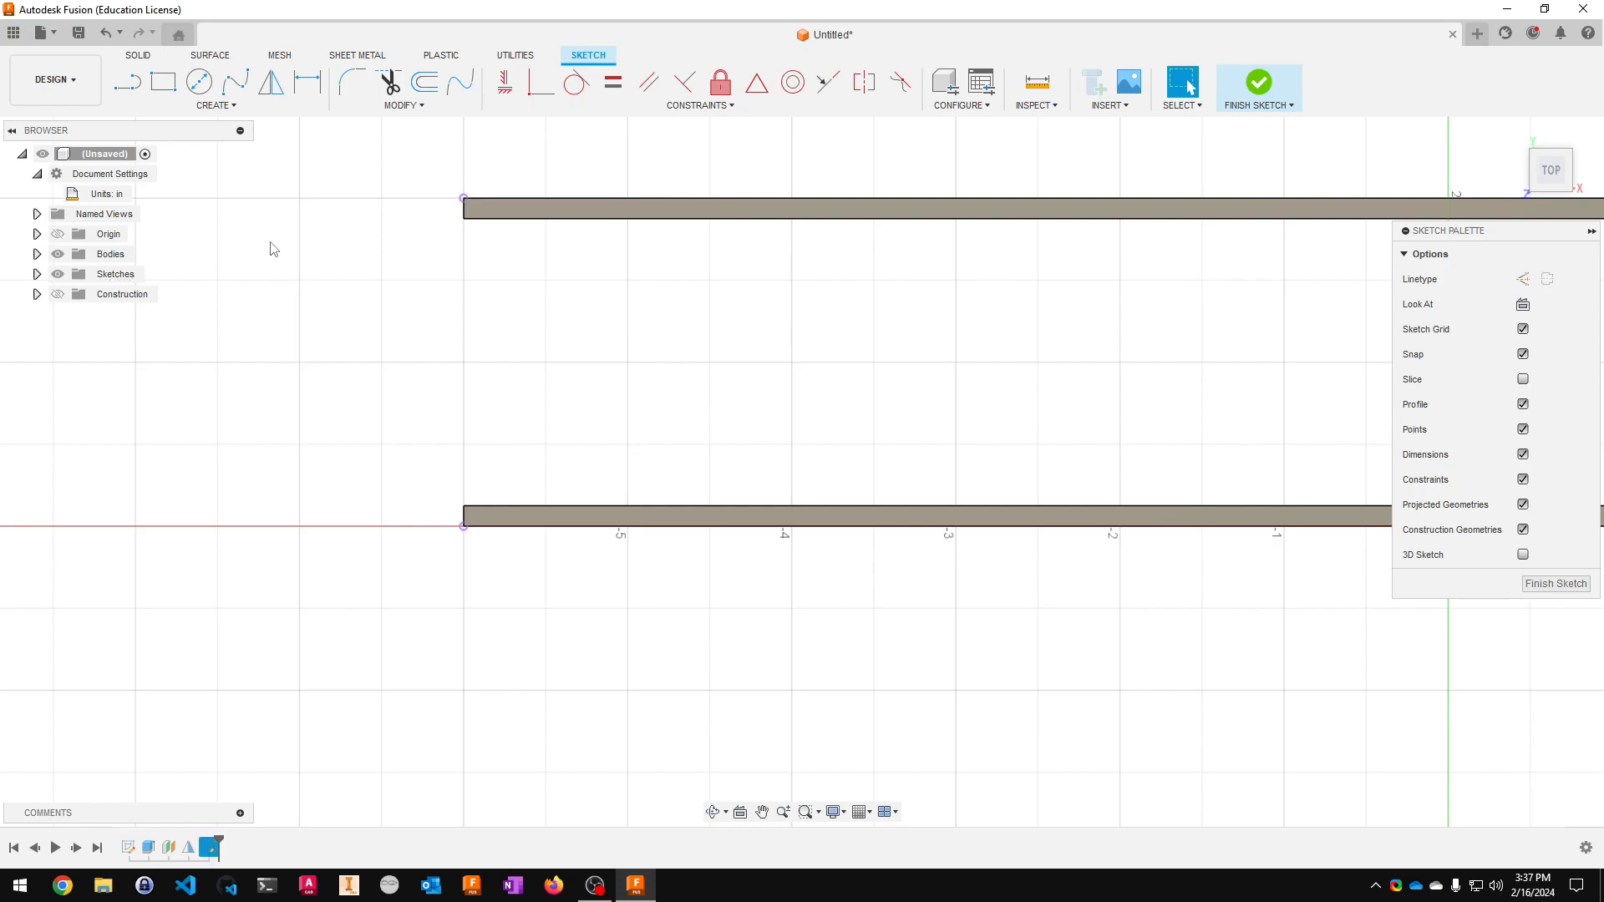
{"action": "left_click", "coordinate": [138, 95]}
{"action": "left_click", "coordinate": [464, 199]}
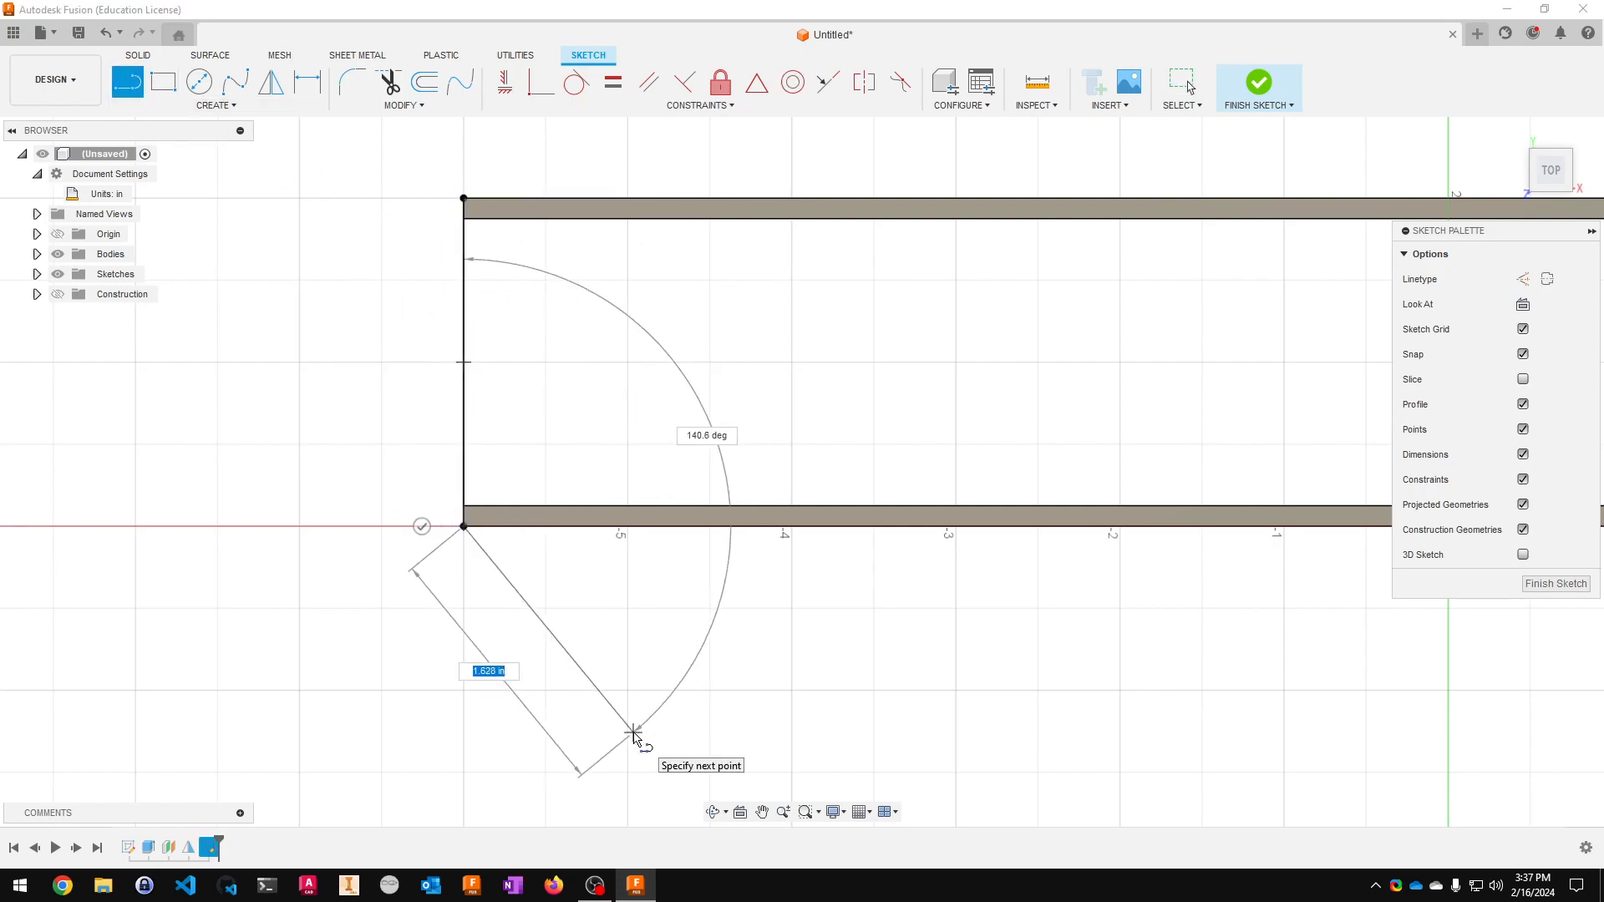
{"action": "key", "text": "Escape"}
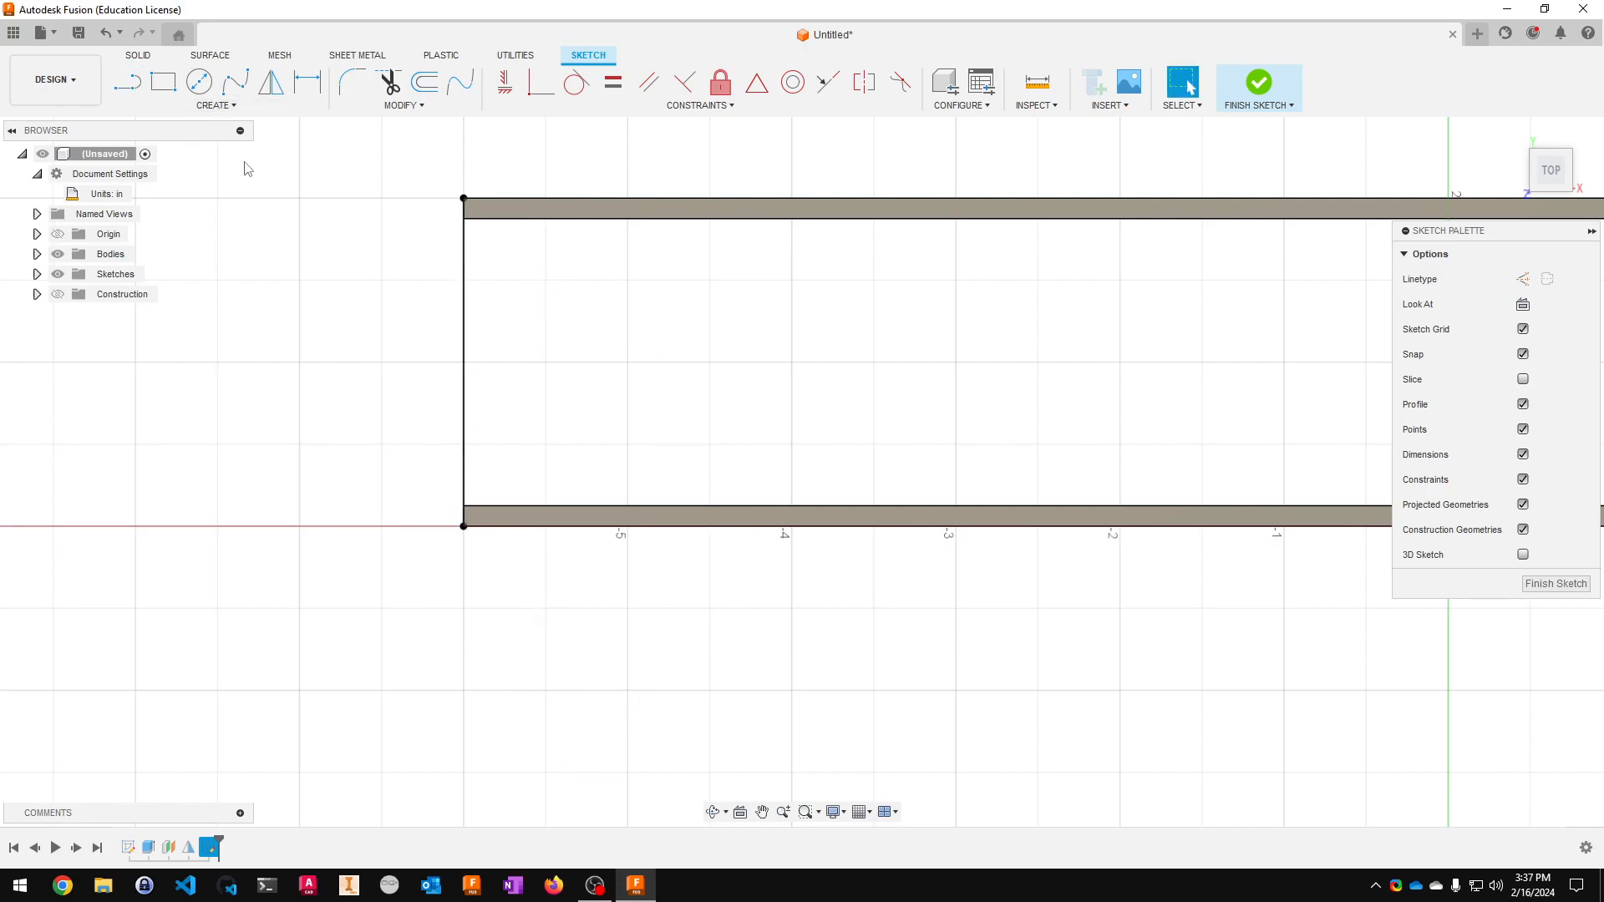
- Offset the vertical end line 1/8 in inward toward the middle of the bridge
{"action": "left_click", "coordinate": [424, 81]}
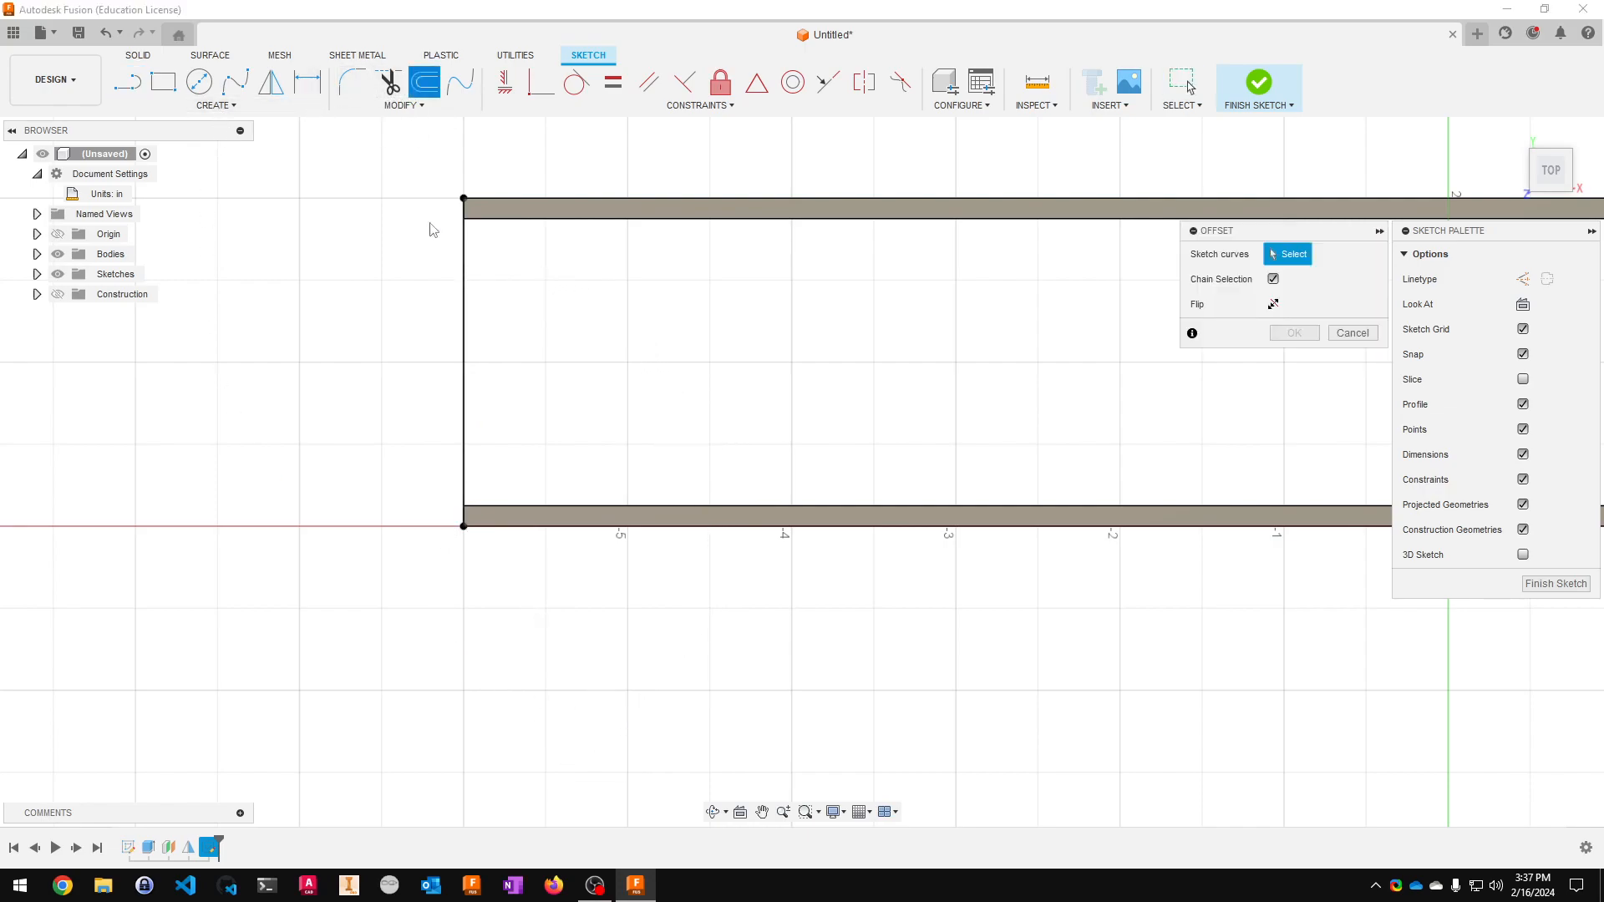
{"action": "left_click", "coordinate": [463, 289]}
{"action": "type", "text": "1/8"}
{"action": "key", "text": "Tab"}
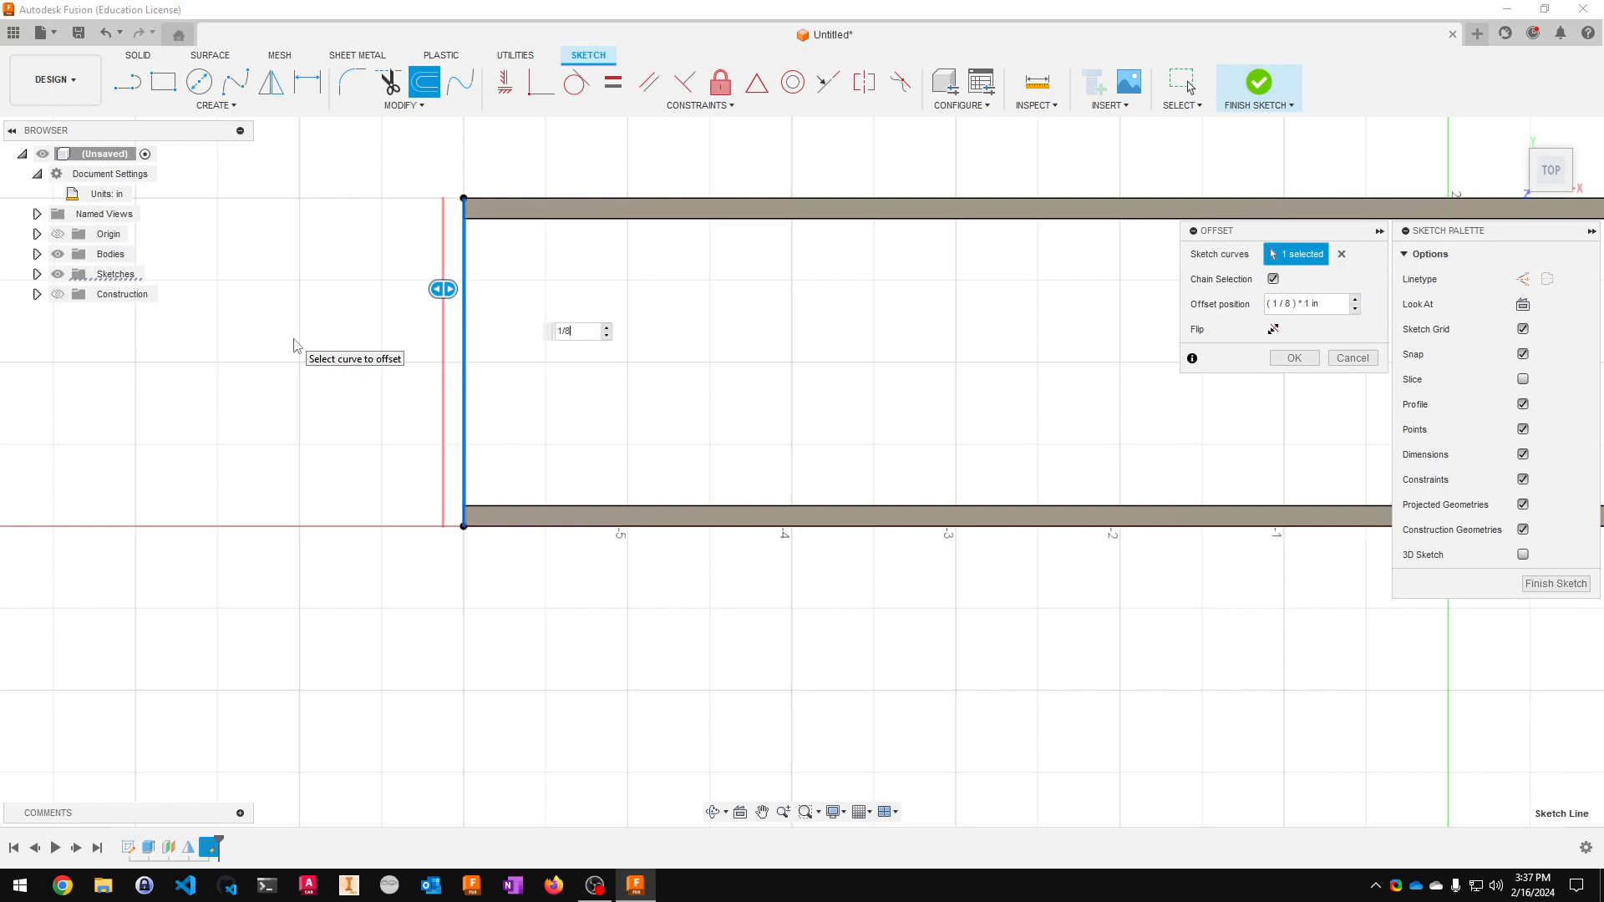
{"action": "left_click", "coordinate": [1272, 330]}
{"action": "left_click", "coordinate": [1294, 357]}
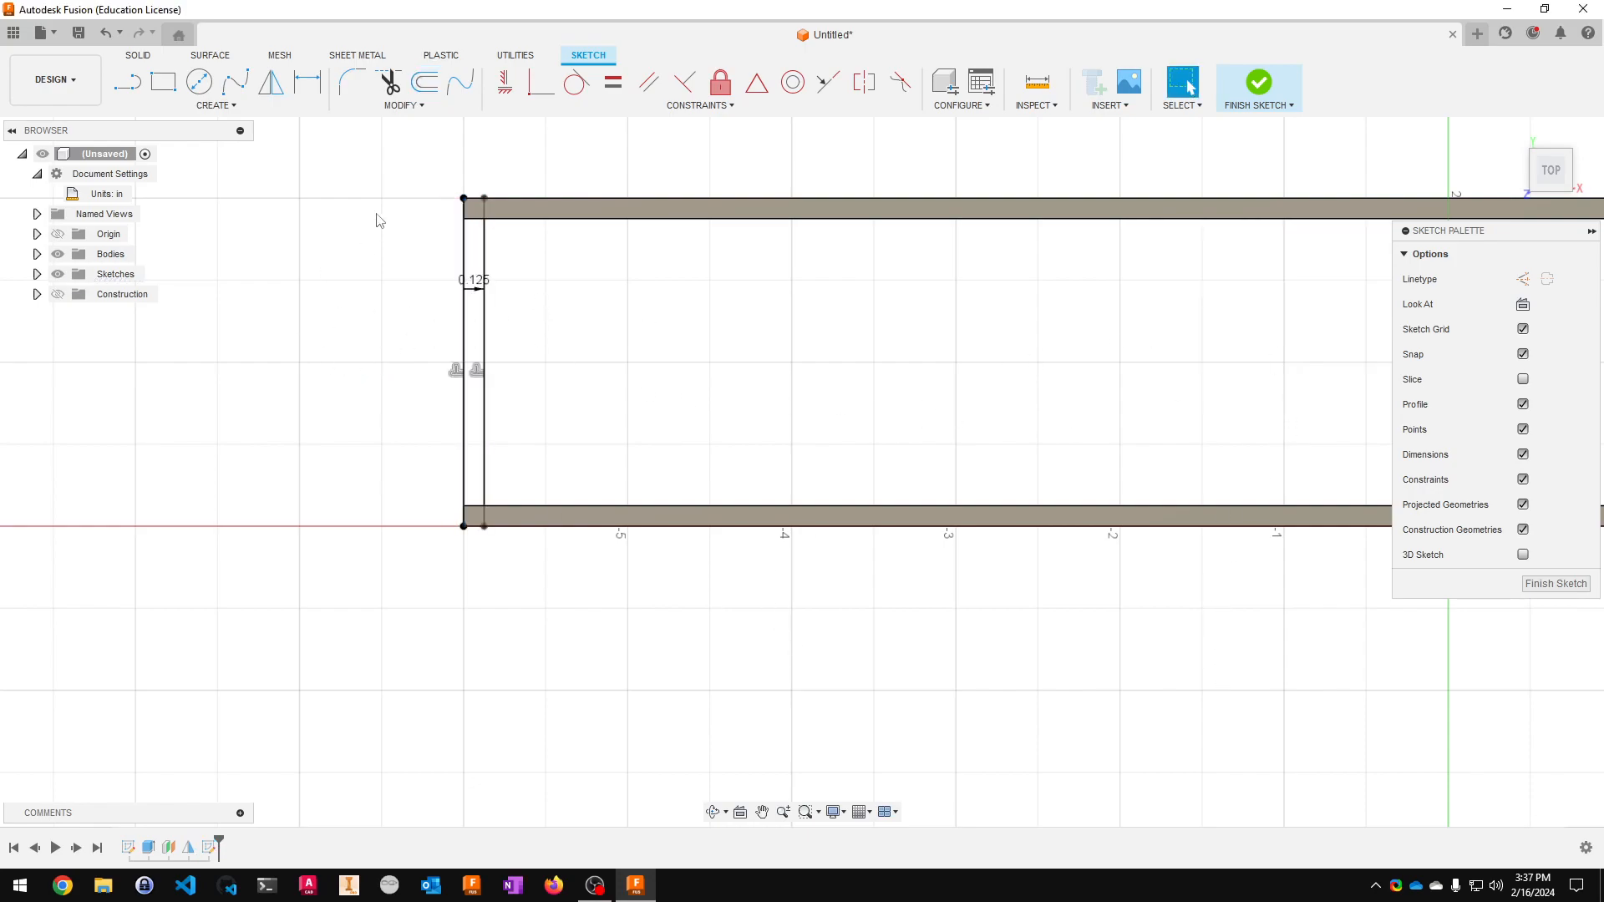
- Close the strip between the two vertical lines with short lines along the outer edges of both trusses
{"action": "scroll", "coordinate": [476, 502], "scroll_direction": "up", "scroll_amount": 4}
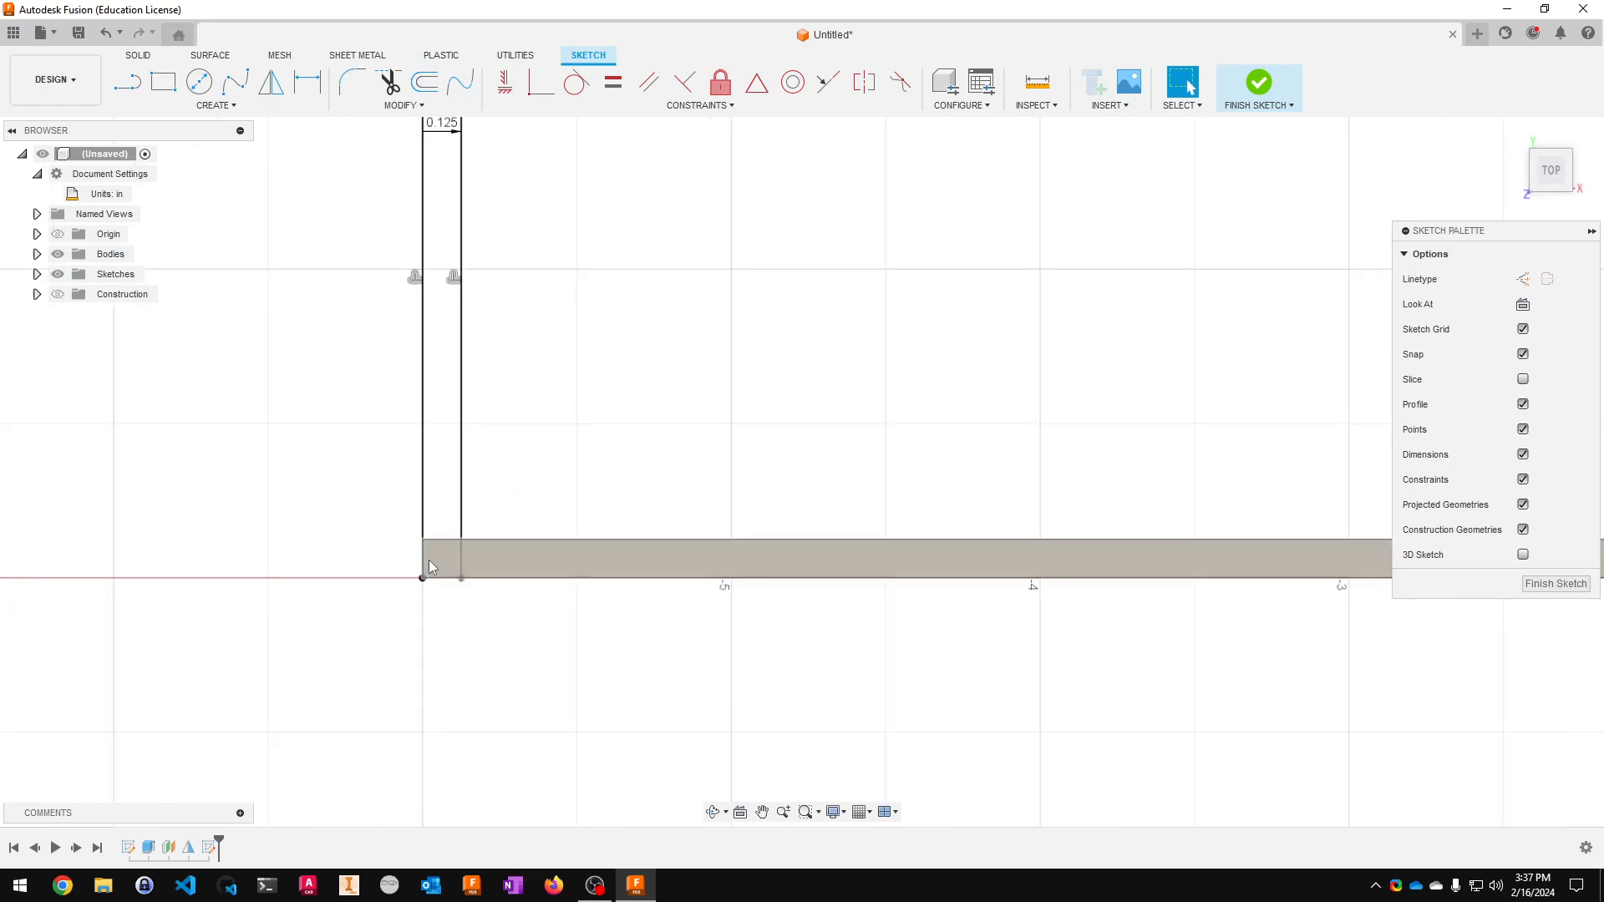
{"action": "key", "text": "l"}
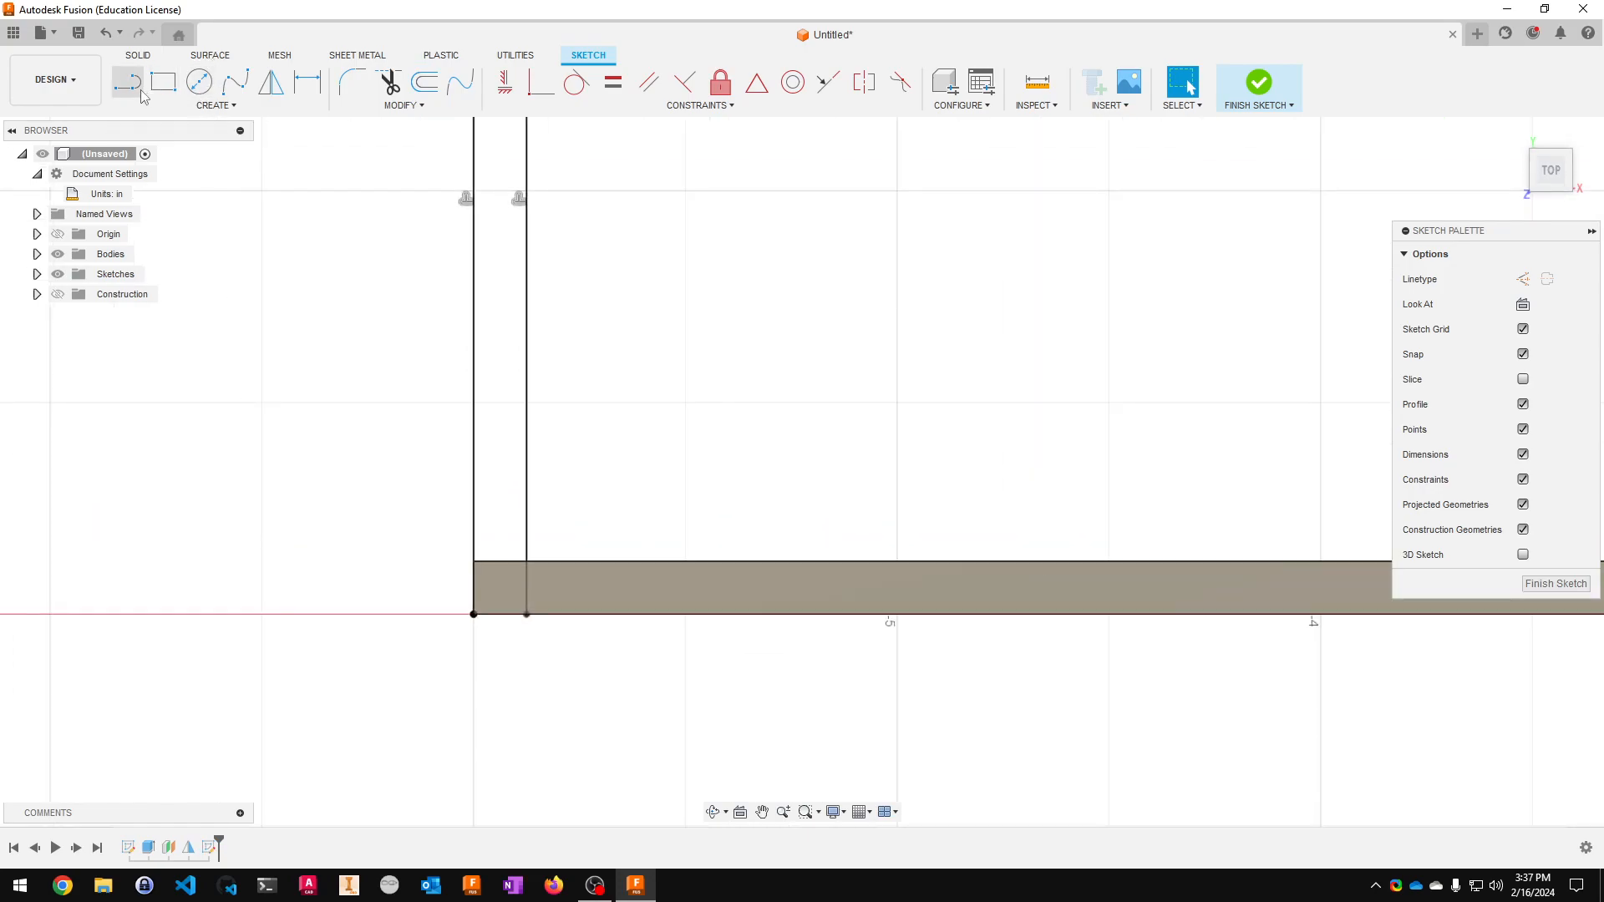
{"action": "scroll", "coordinate": [585, 702], "scroll_direction": "up", "scroll_amount": 3}
{"action": "left_click", "coordinate": [512, 566]}
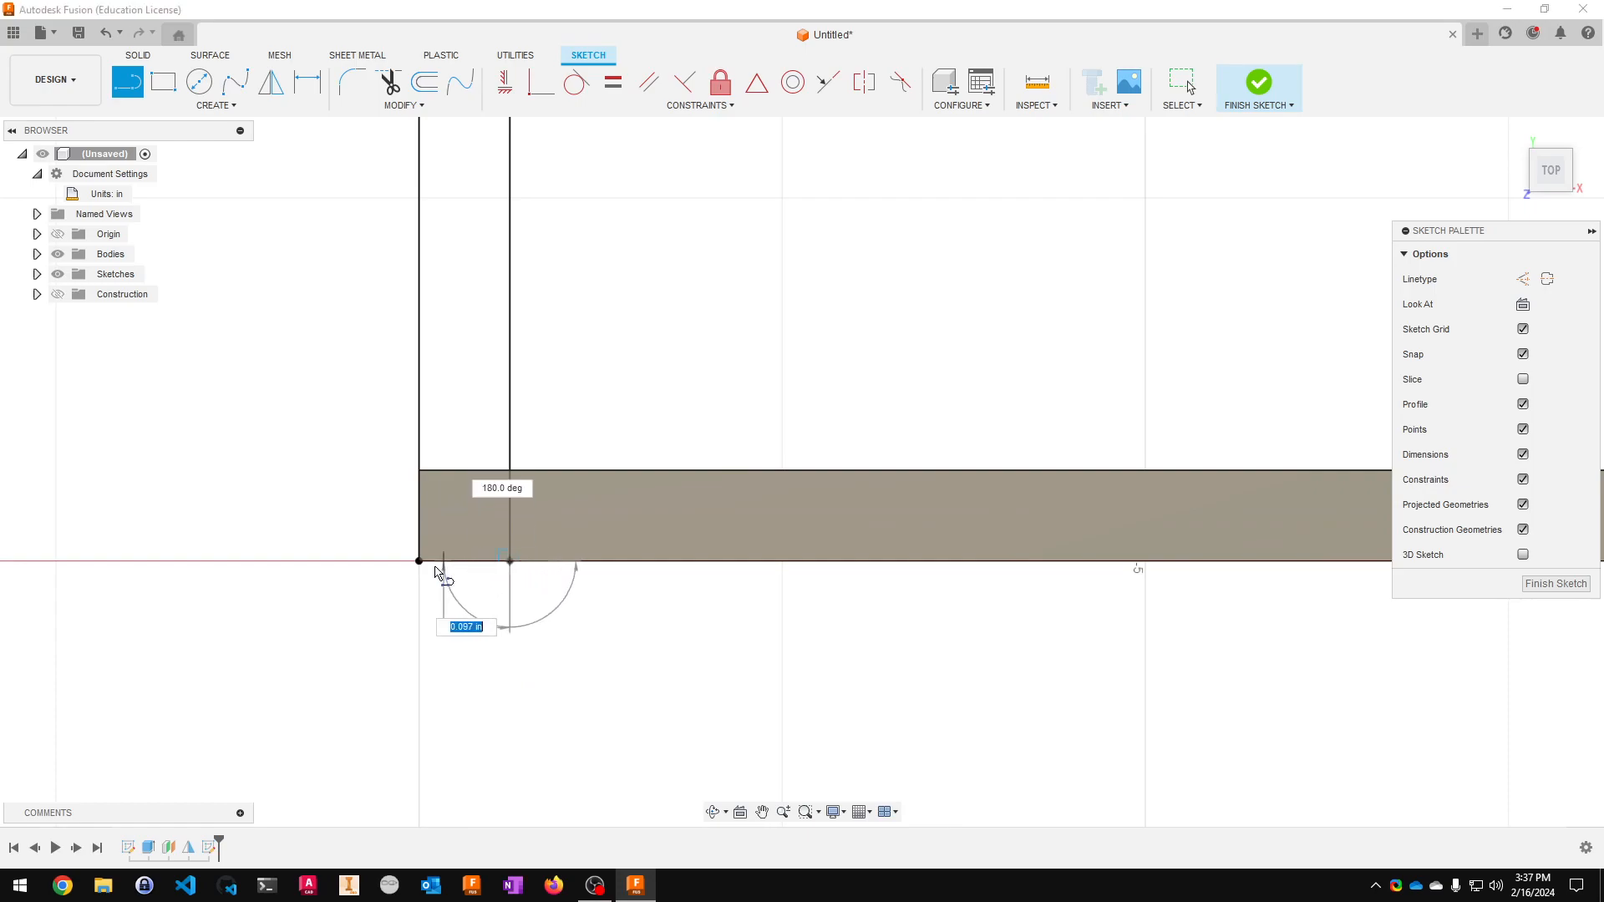
{"action": "left_click", "coordinate": [419, 561]}
{"action": "middle_click_drag", "start_coordinate": [682, 387], "coordinate": [599, 743]}
{"action": "middle_click_drag", "start_coordinate": [451, 275], "coordinate": [565, 539]}
{"action": "left_click", "coordinate": [530, 368]}
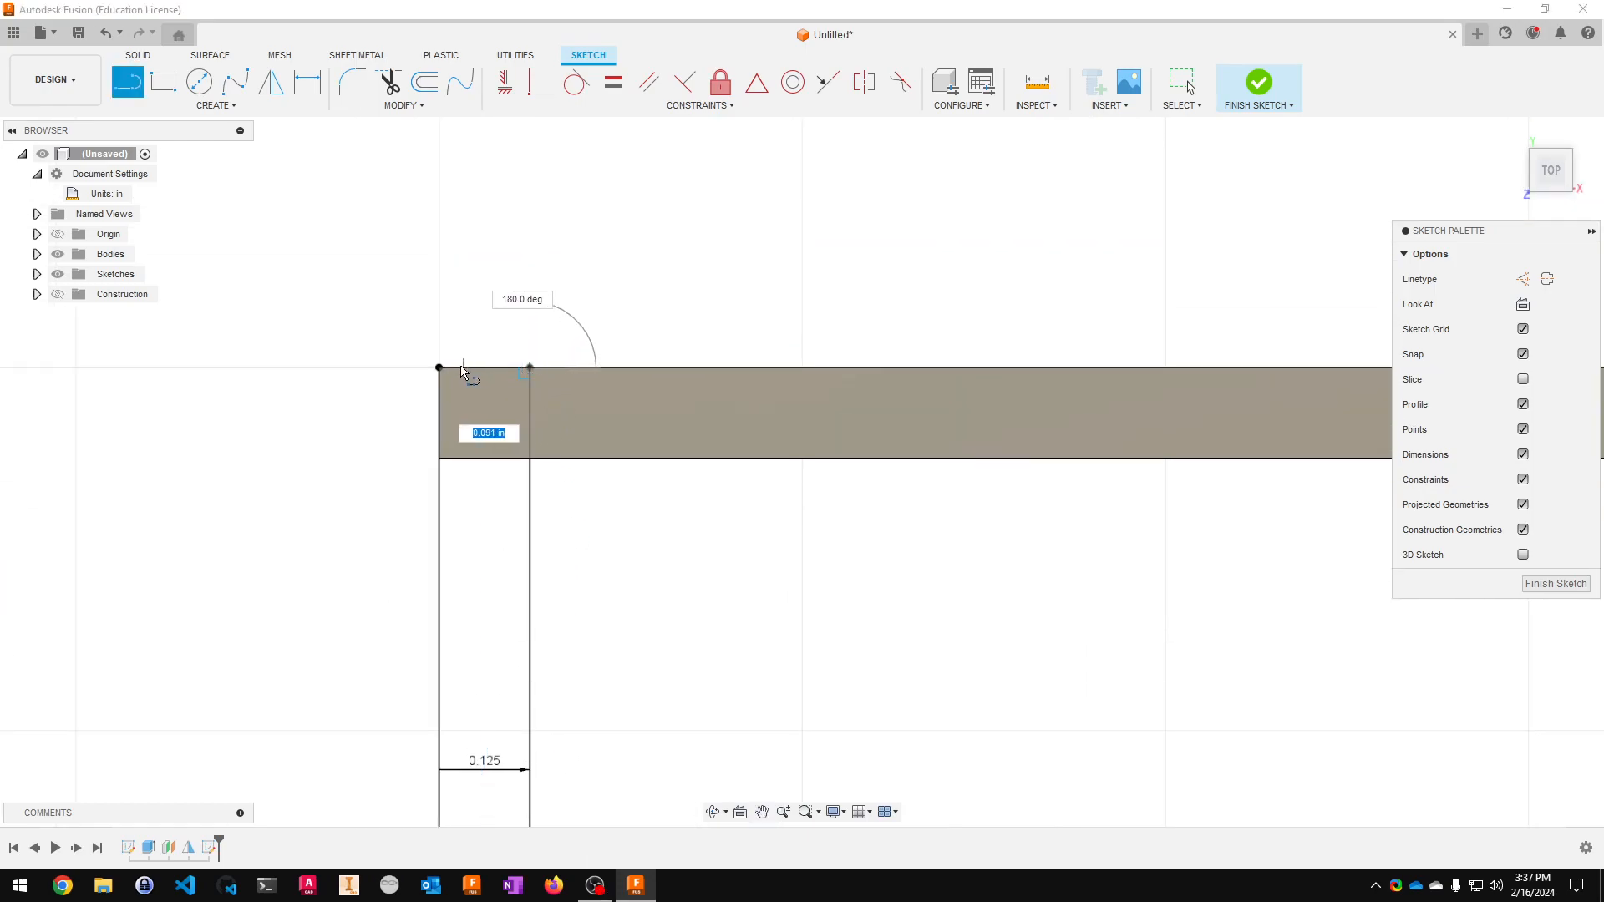
{"action": "left_click", "coordinate": [440, 367]}
{"action": "scroll", "coordinate": [197, 529], "scroll_direction": "down", "scroll_amount": 5}
{"action": "scroll", "coordinate": [259, 618], "scroll_direction": "down", "scroll_amount": 3}
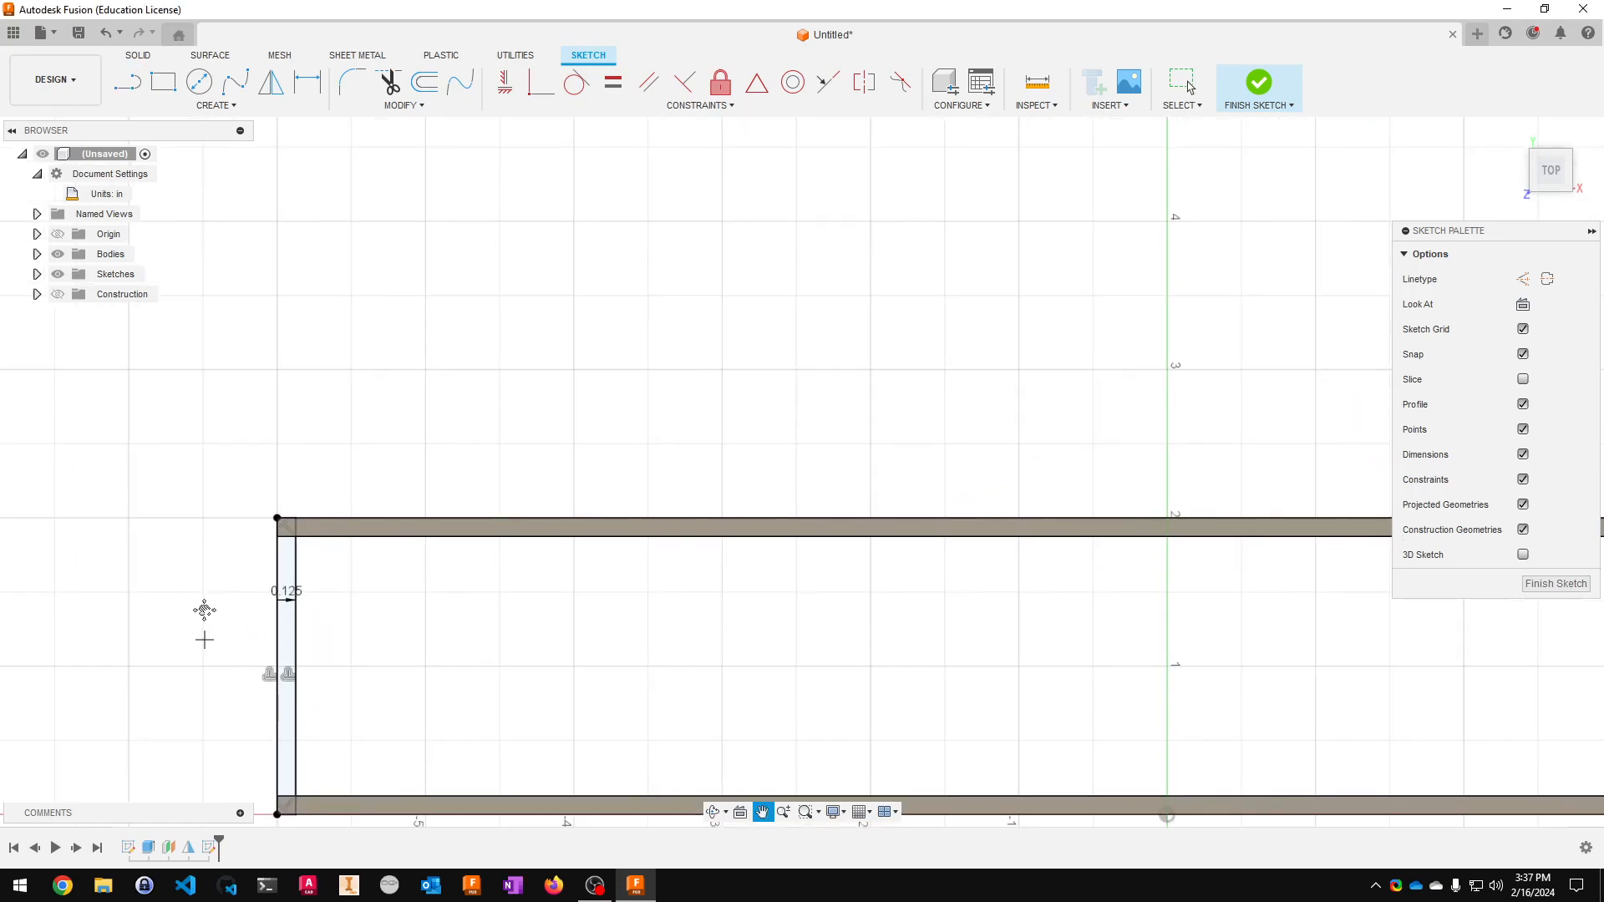
{"action": "key", "text": "Escape"}
- Set up a rectangular pattern of the end strip along the bridge with 3 instances over 12 in
{"action": "mouse_move", "coordinate": [362, 590]}
{"action": "middle_mouse_down"}
{"action": "mouse_move", "coordinate": [454, 490]}
{"action": "mouse_move", "coordinate": [455, 423]}
{"action": "middle_mouse_up"}
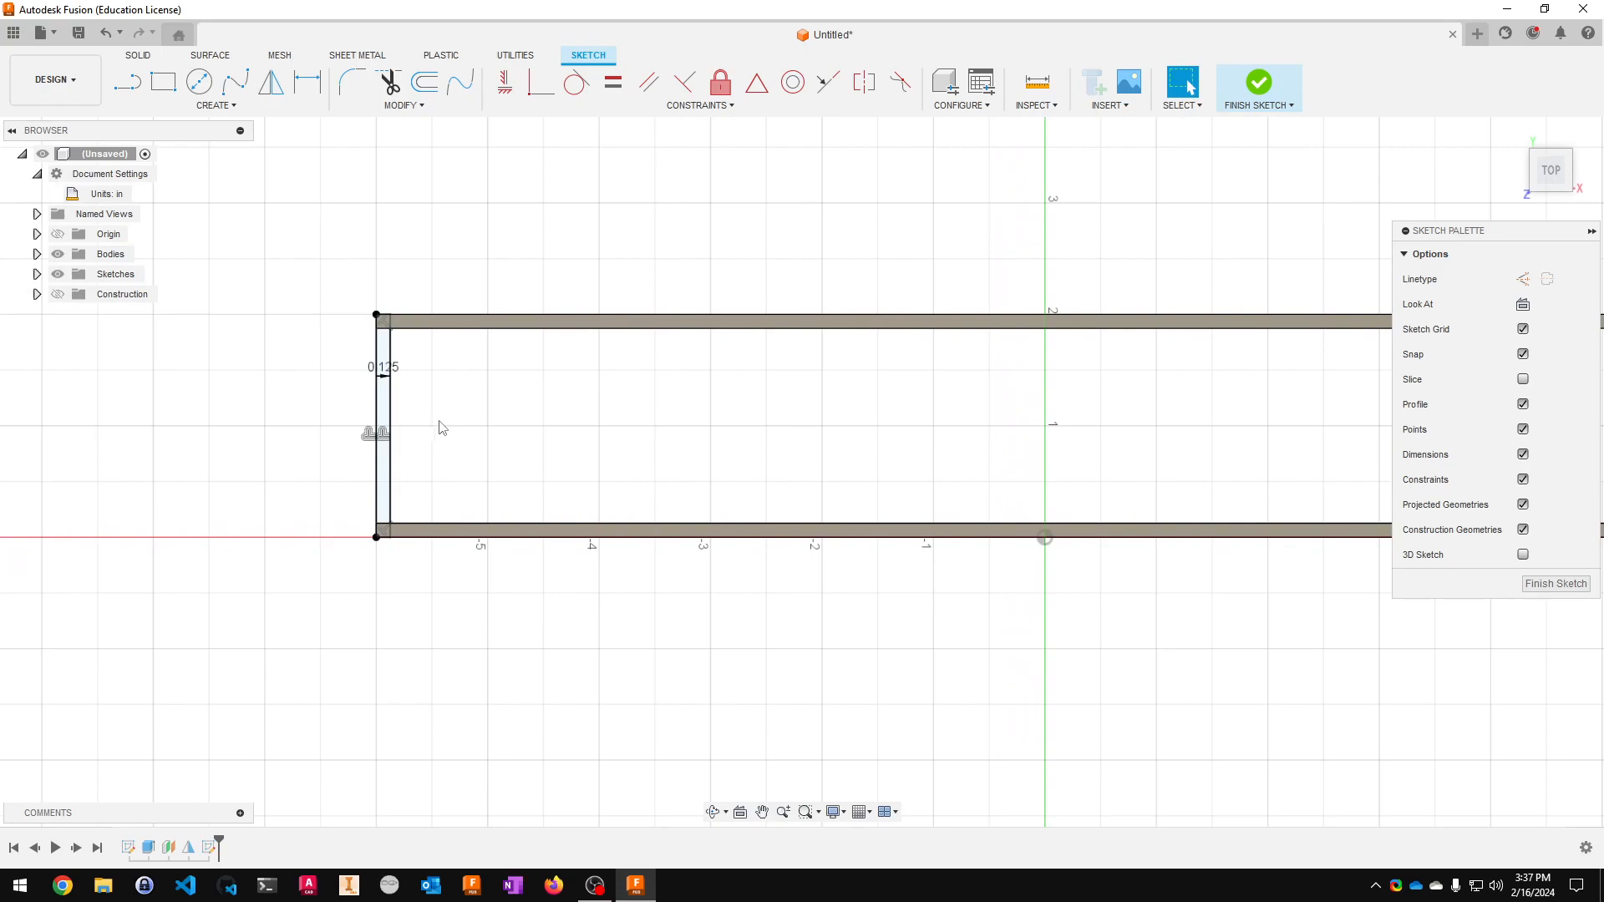
{"action": "left_click_drag", "start_coordinate": [453, 370], "coordinate": [332, 424]}
{"action": "scroll", "coordinate": [401, 430], "scroll_direction": "up", "scroll_amount": 3}
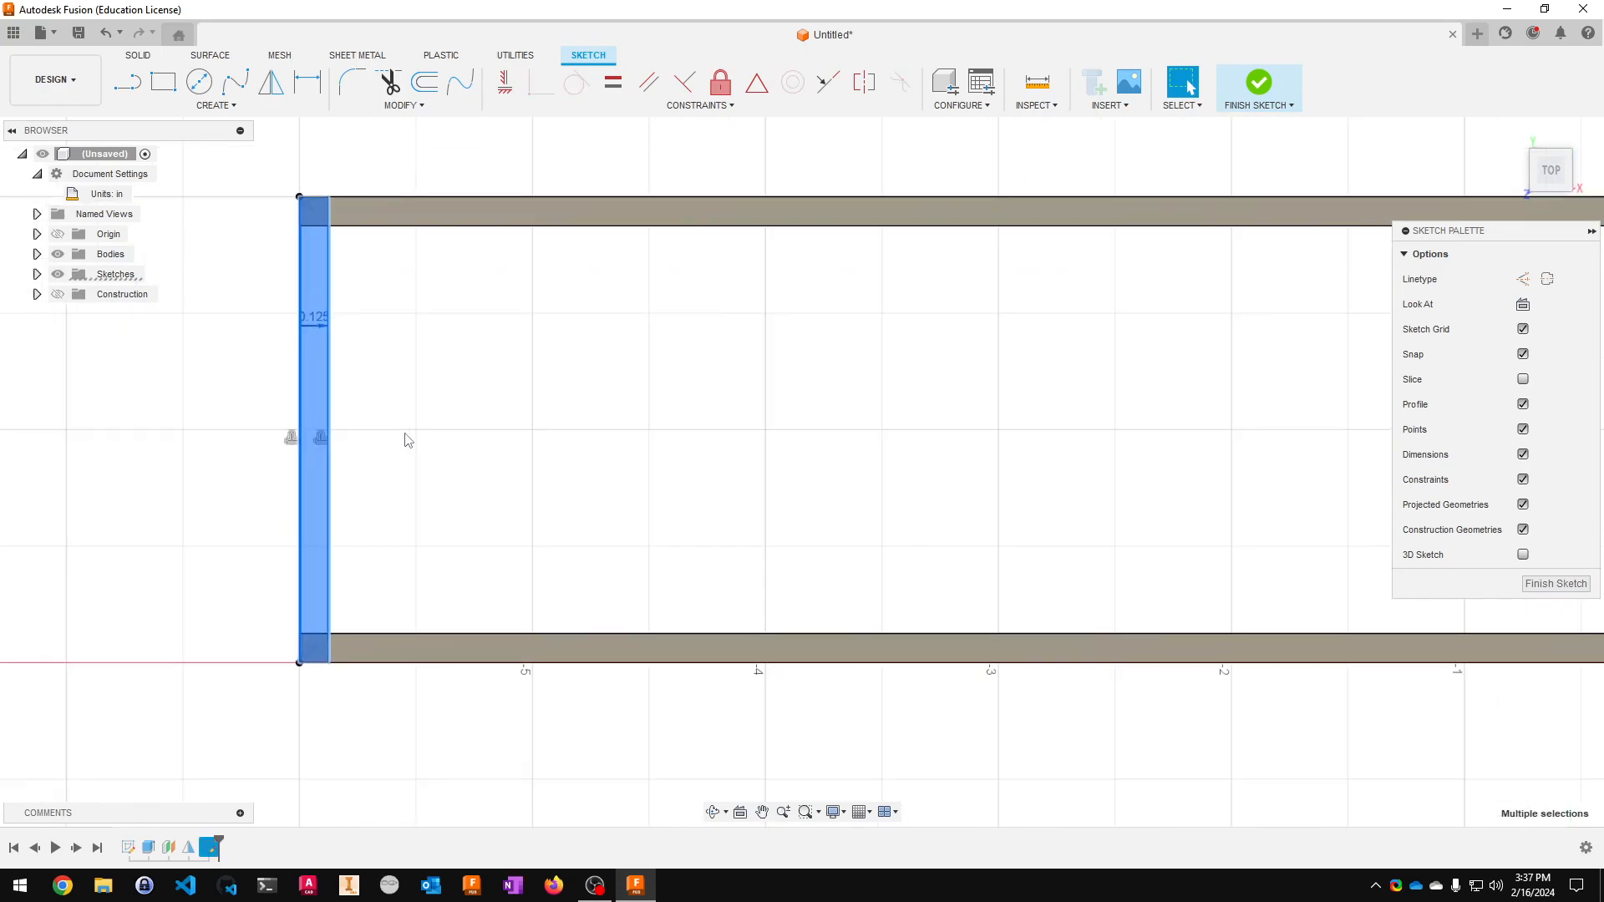
{"action": "scroll", "coordinate": [407, 440], "scroll_direction": "down", "scroll_amount": 2}
{"action": "left_click_drag", "start_coordinate": [411, 186], "coordinate": [198, 759]}
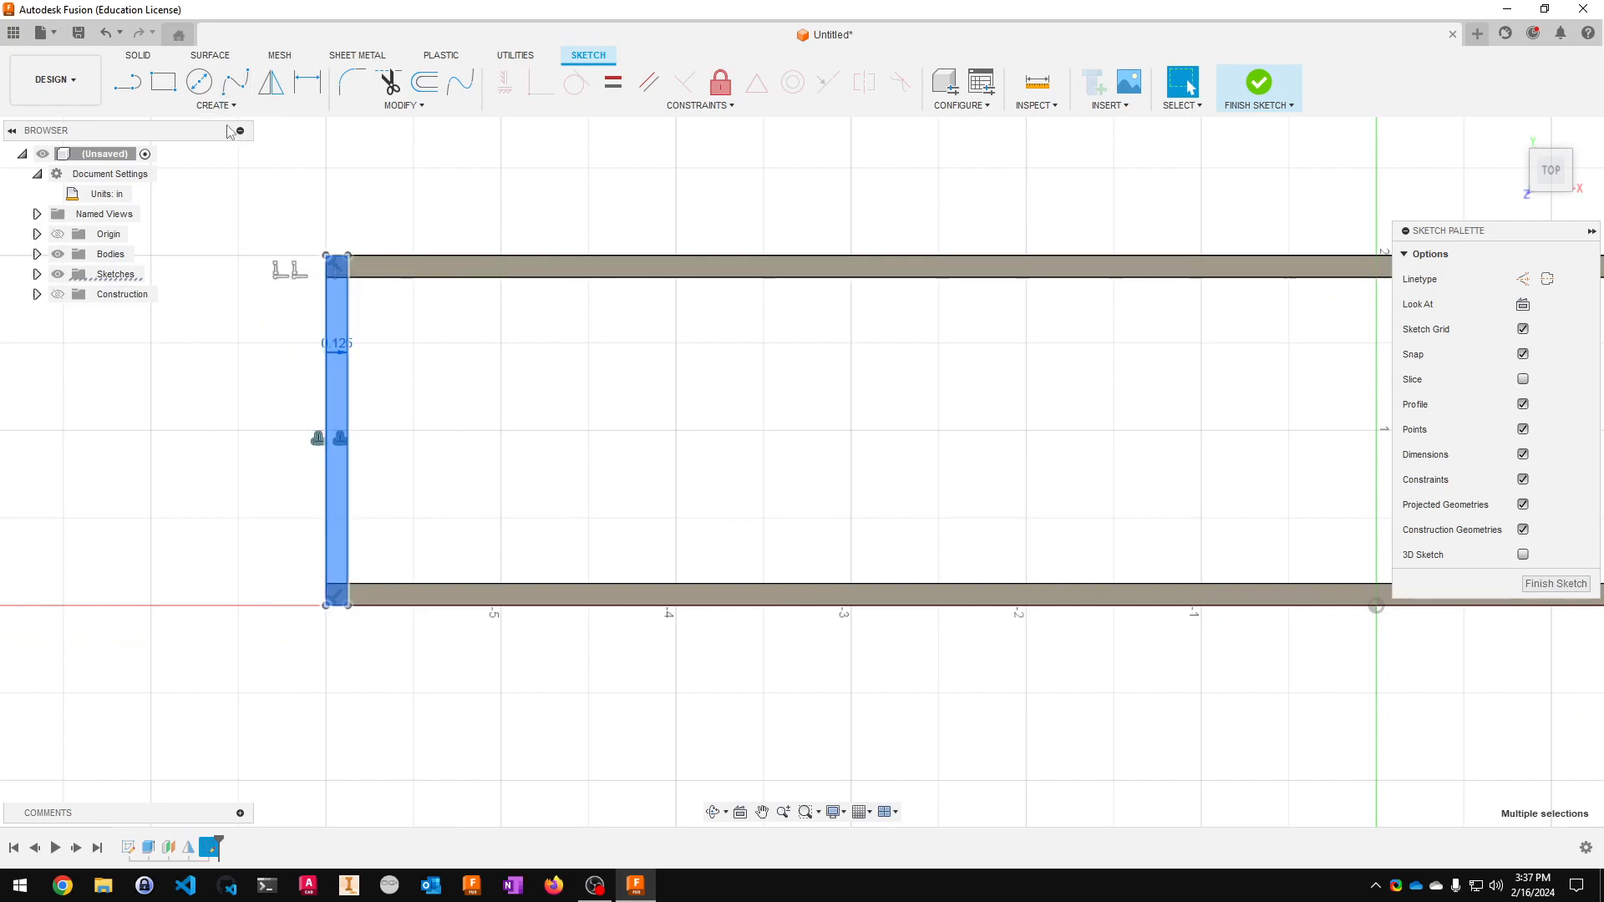
{"action": "scroll", "coordinate": [725, 585], "scroll_direction": "down", "scroll_amount": 4}
{"action": "mouse_move", "coordinate": [750, 572]}
{"action": "middle_mouse_down"}
{"action": "mouse_move", "coordinate": [776, 548]}
{"action": "mouse_move", "coordinate": [509, 482]}
{"action": "middle_mouse_up"}
{"action": "scroll", "coordinate": [326, 413], "scroll_direction": "down", "scroll_amount": 1}
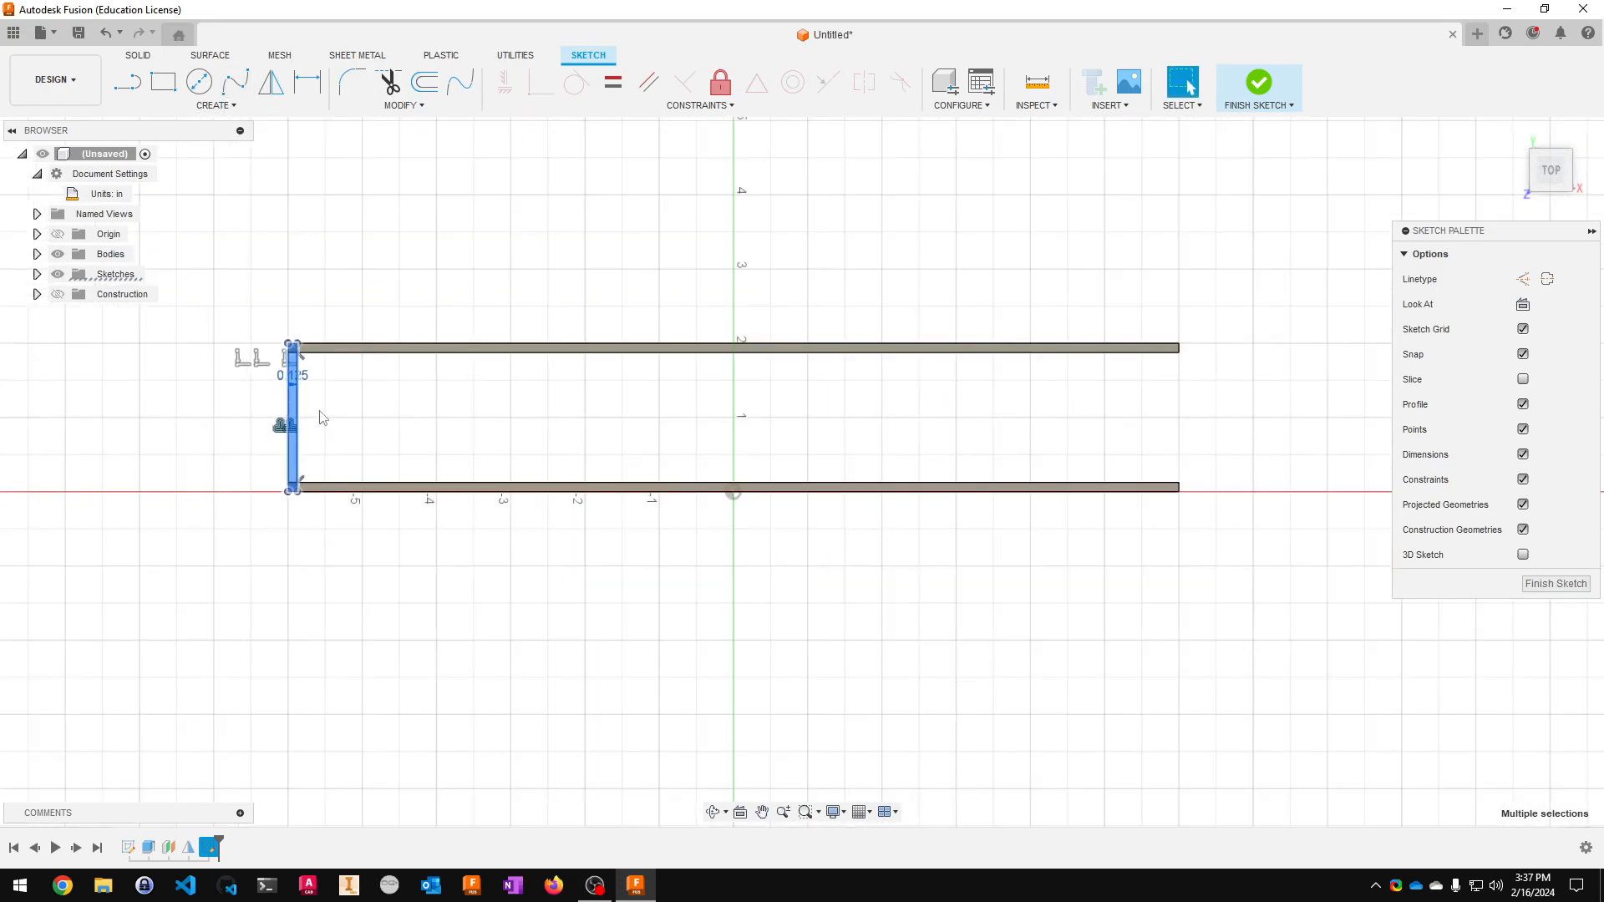
{"action": "left_click", "coordinate": [211, 105]}
{"action": "left_click", "coordinate": [151, 351]}
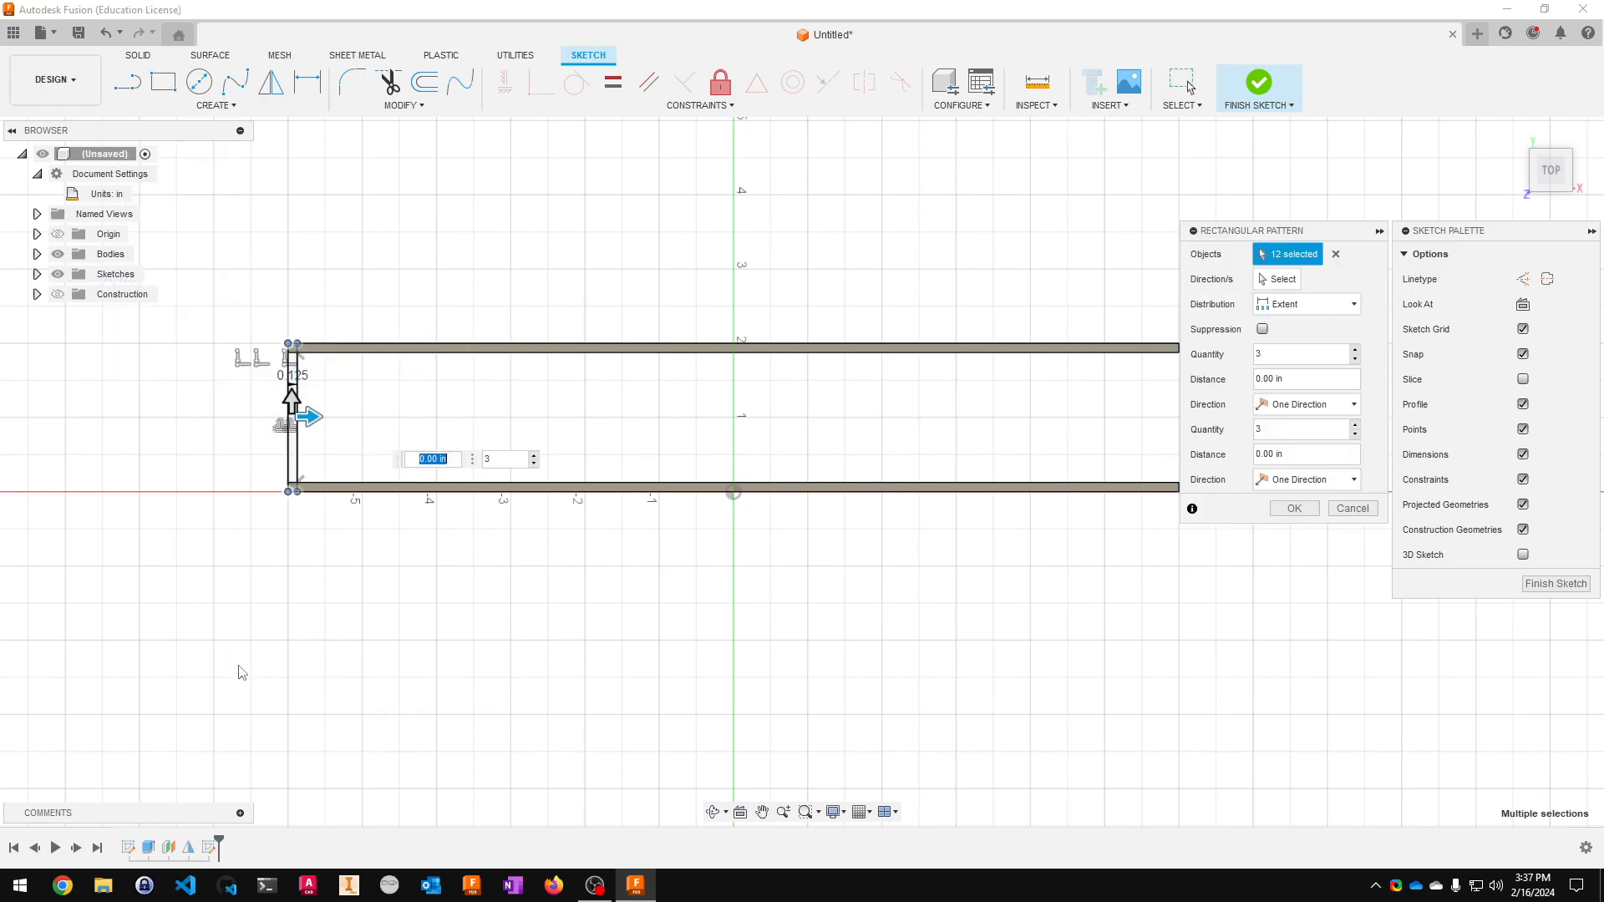
{"action": "scroll", "coordinate": [470, 582], "scroll_direction": "down", "scroll_amount": 4}
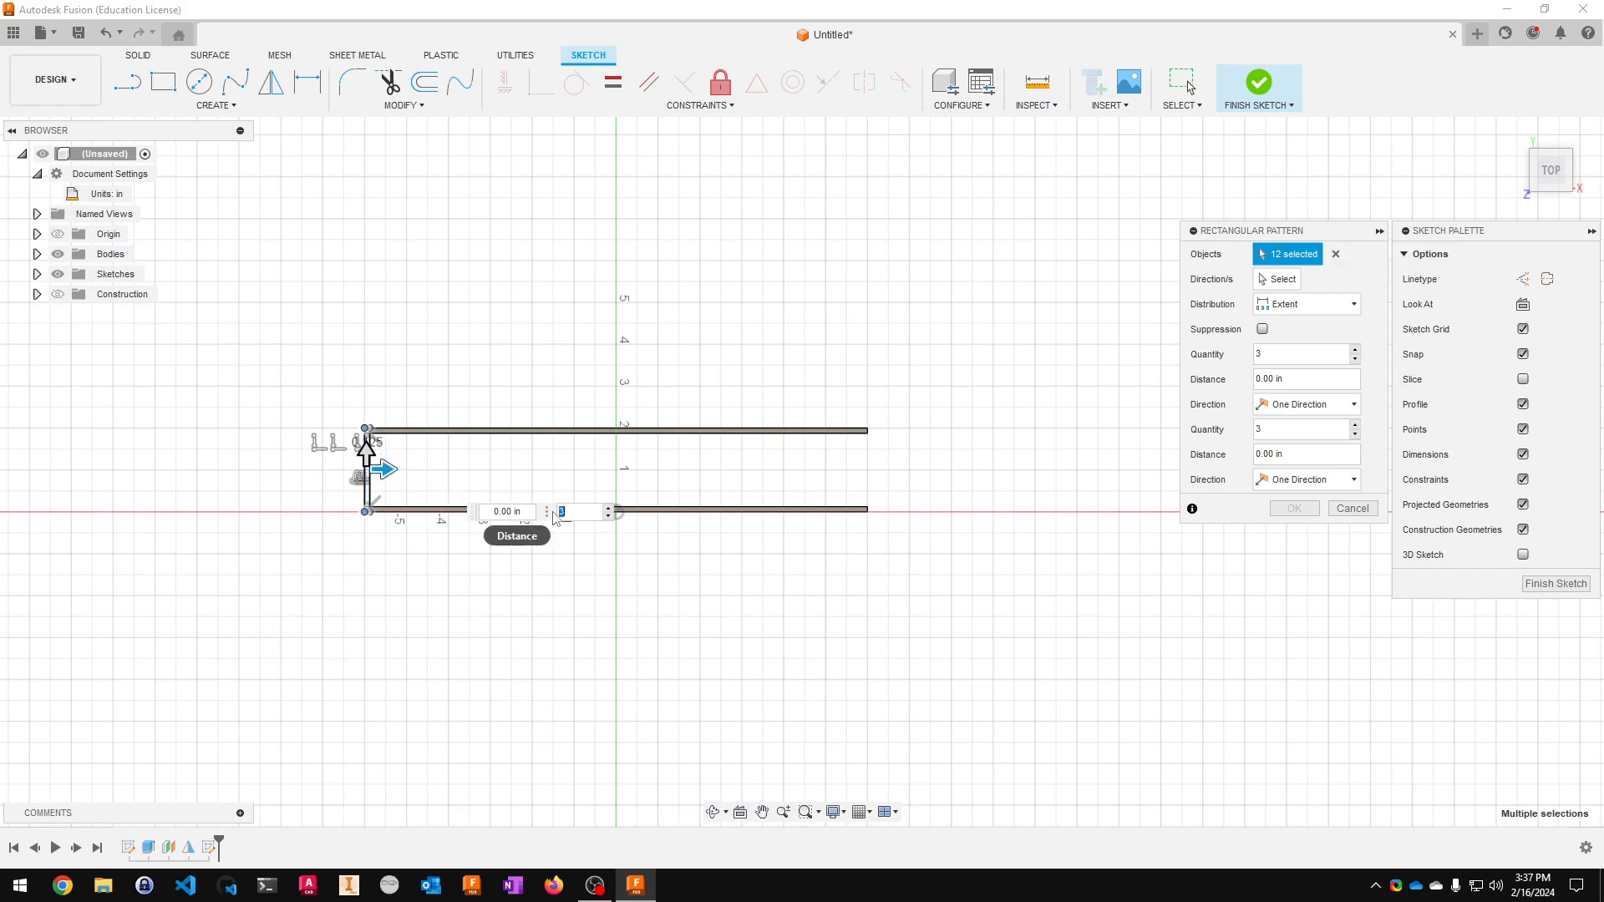
{"action": "left_click", "coordinate": [508, 511]}
{"action": "type", "text": "12"}
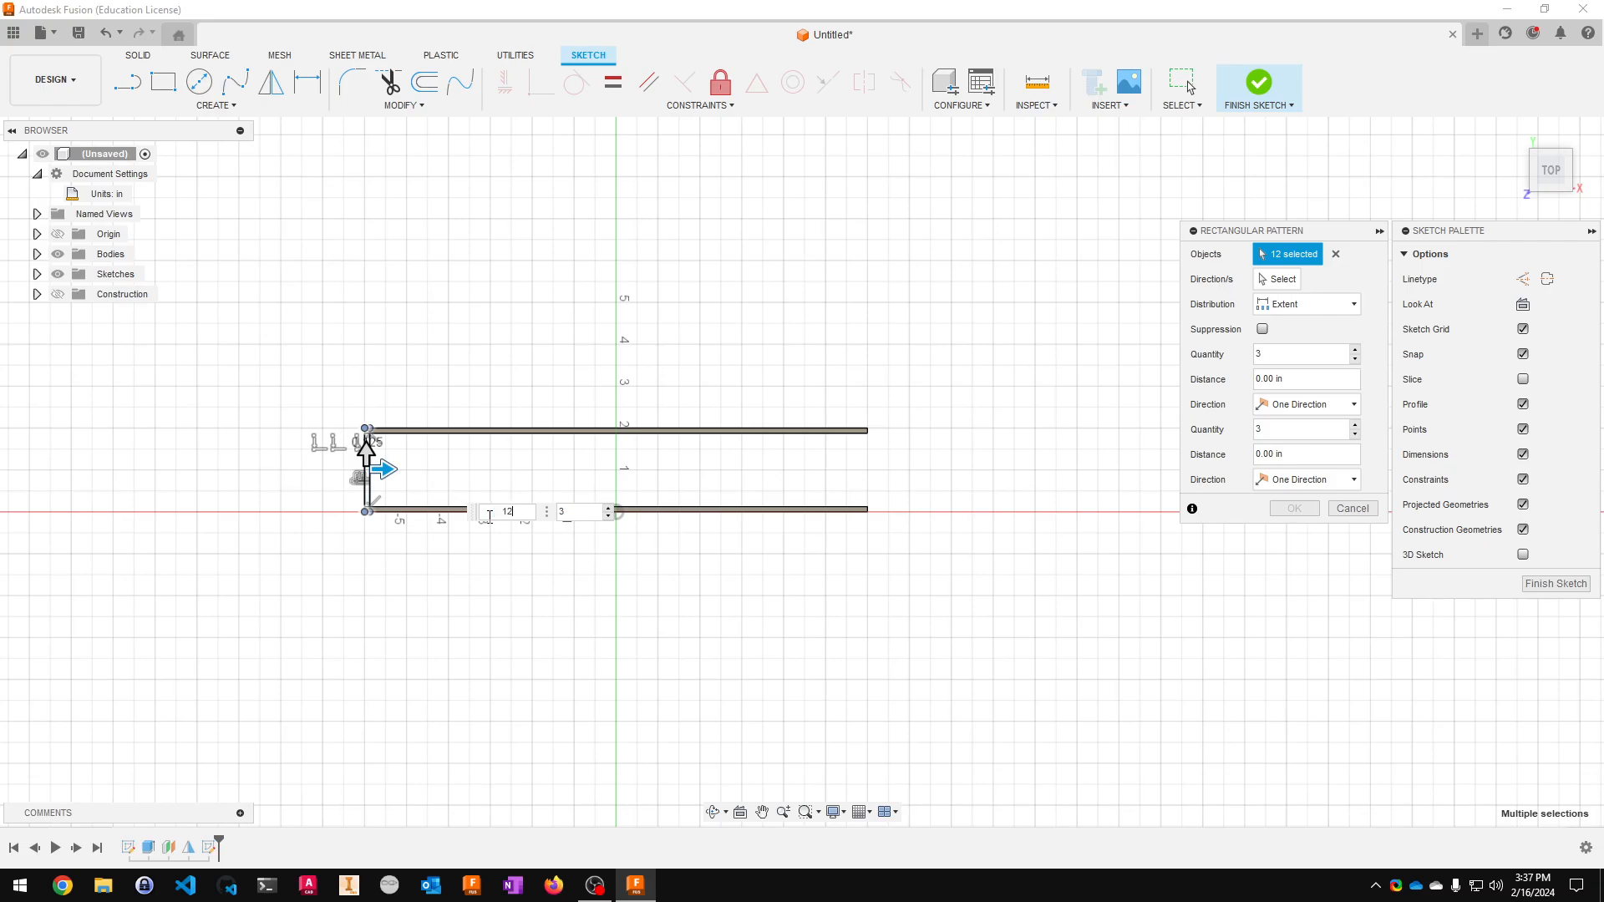
- Create the strip pattern with its extent changed to 12-(1/8) in, inspect it and undo it
{"action": "scroll", "coordinate": [793, 373], "scroll_direction": "up", "scroll_amount": 5}
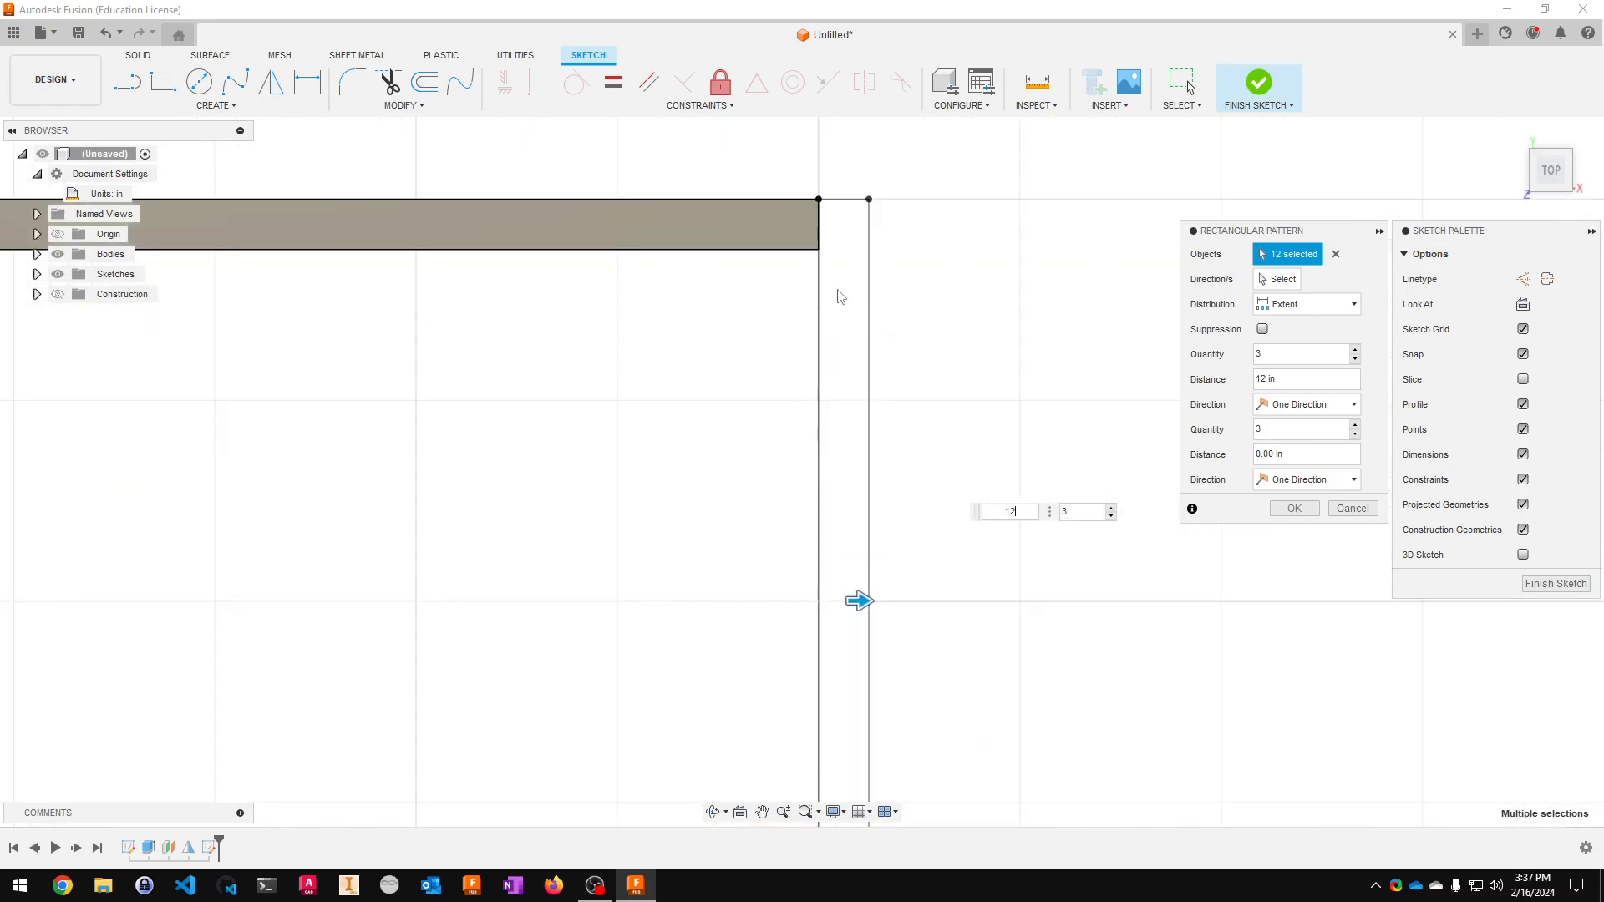
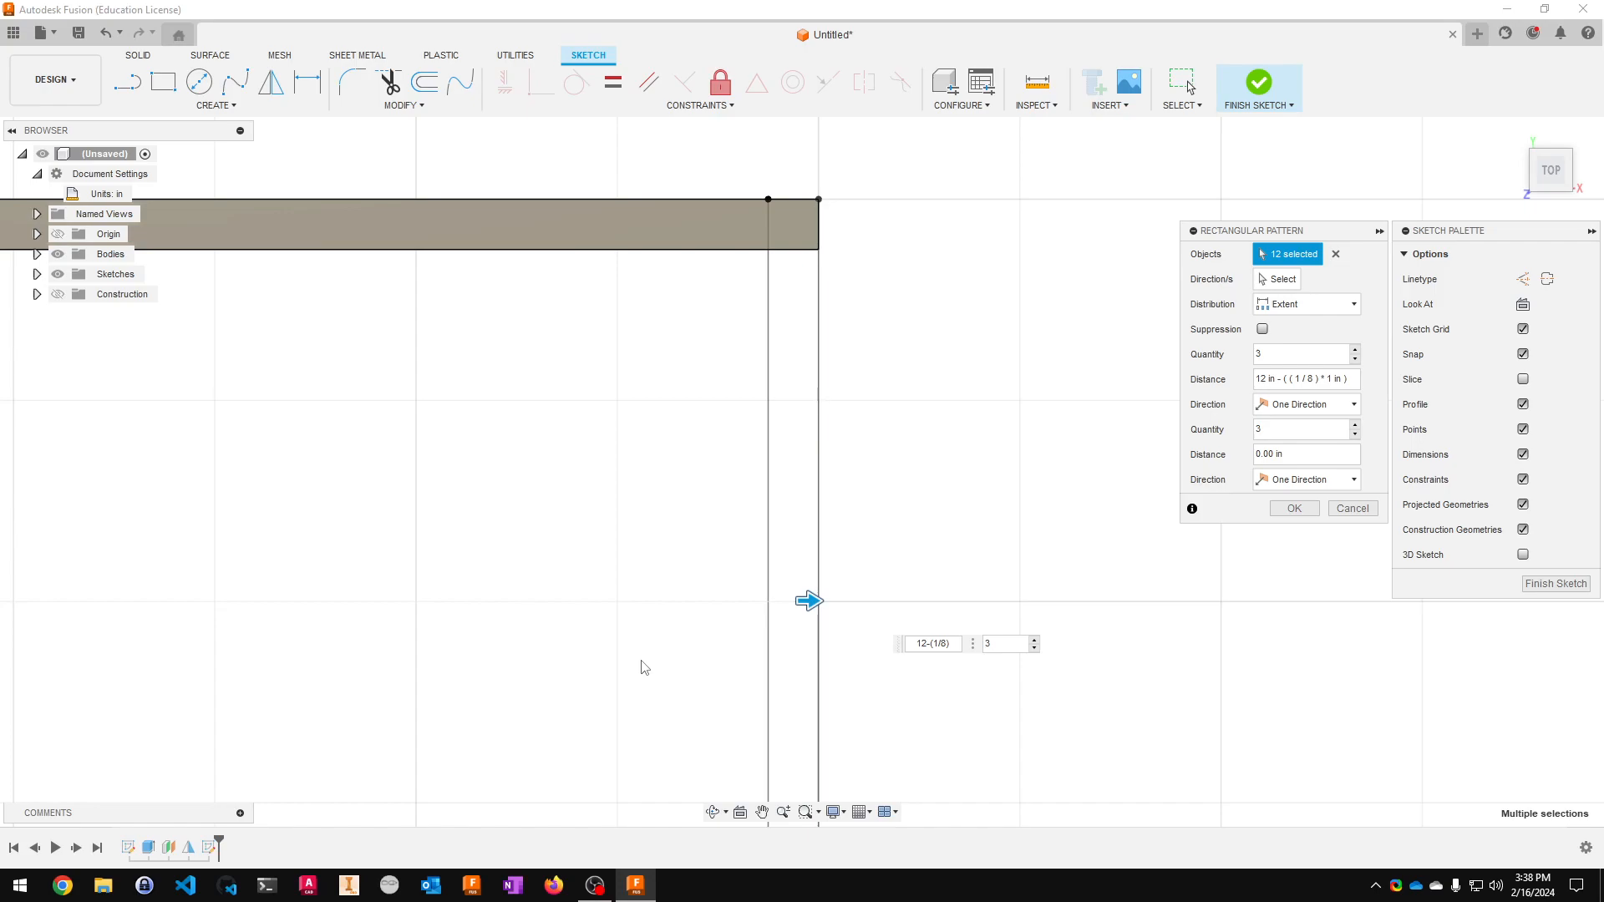
{"action": "key", "text": "Return"}
{"action": "scroll", "coordinate": [639, 669], "scroll_direction": "down", "scroll_amount": 4}
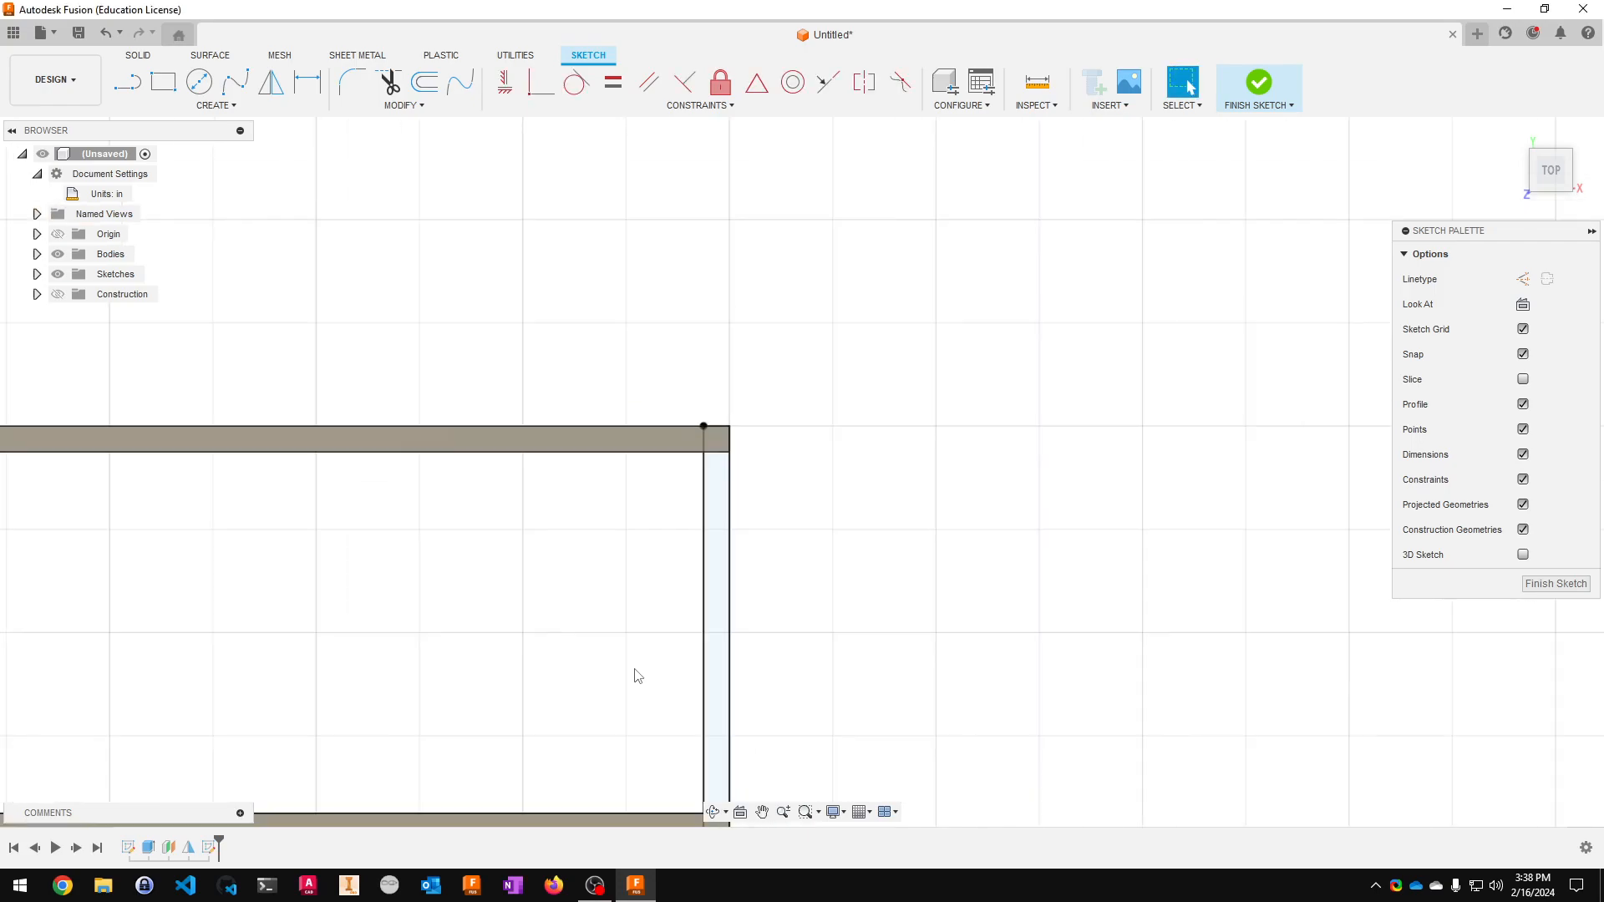
{"action": "scroll", "coordinate": [197, 576], "scroll_direction": "down", "scroll_amount": 2}
{"action": "mouse_move", "coordinate": [192, 576]}
{"action": "middle_mouse_down"}
{"action": "mouse_move", "coordinate": [246, 581]}
{"action": "mouse_move", "coordinate": [866, 447]}
{"action": "middle_mouse_up"}
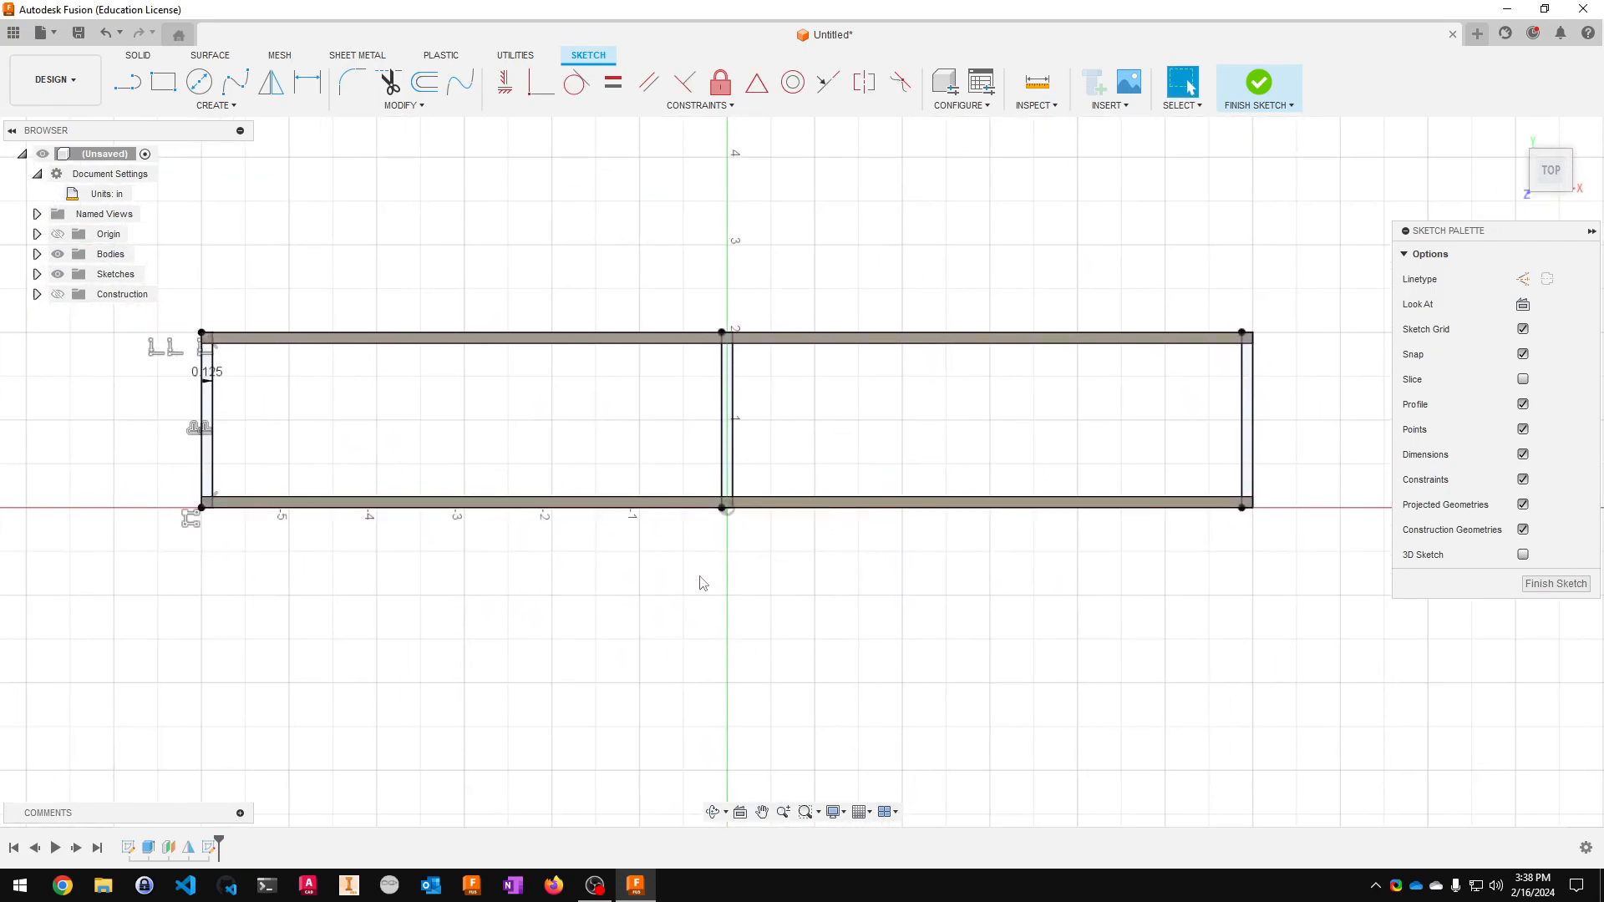
{"action": "key", "text": "ctrl+z"}
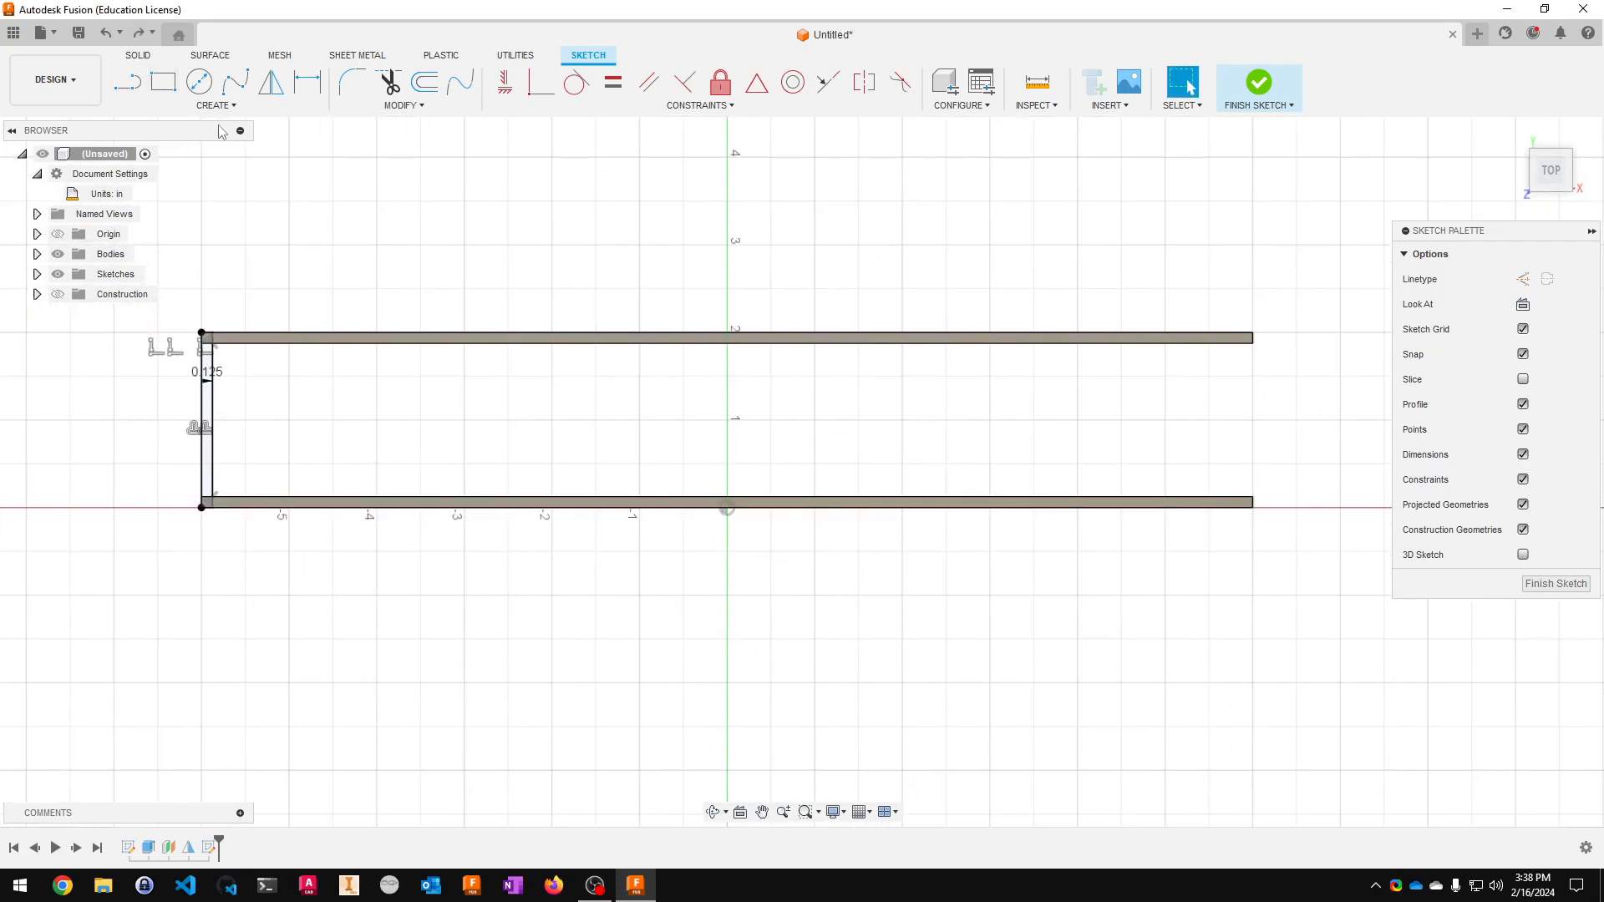
- Set up a rectangular pattern of the end strip along the bridge over an extent of 11 7/8 in
{"action": "left_click_drag", "start_coordinate": [190, 319], "coordinate": [284, 517]}
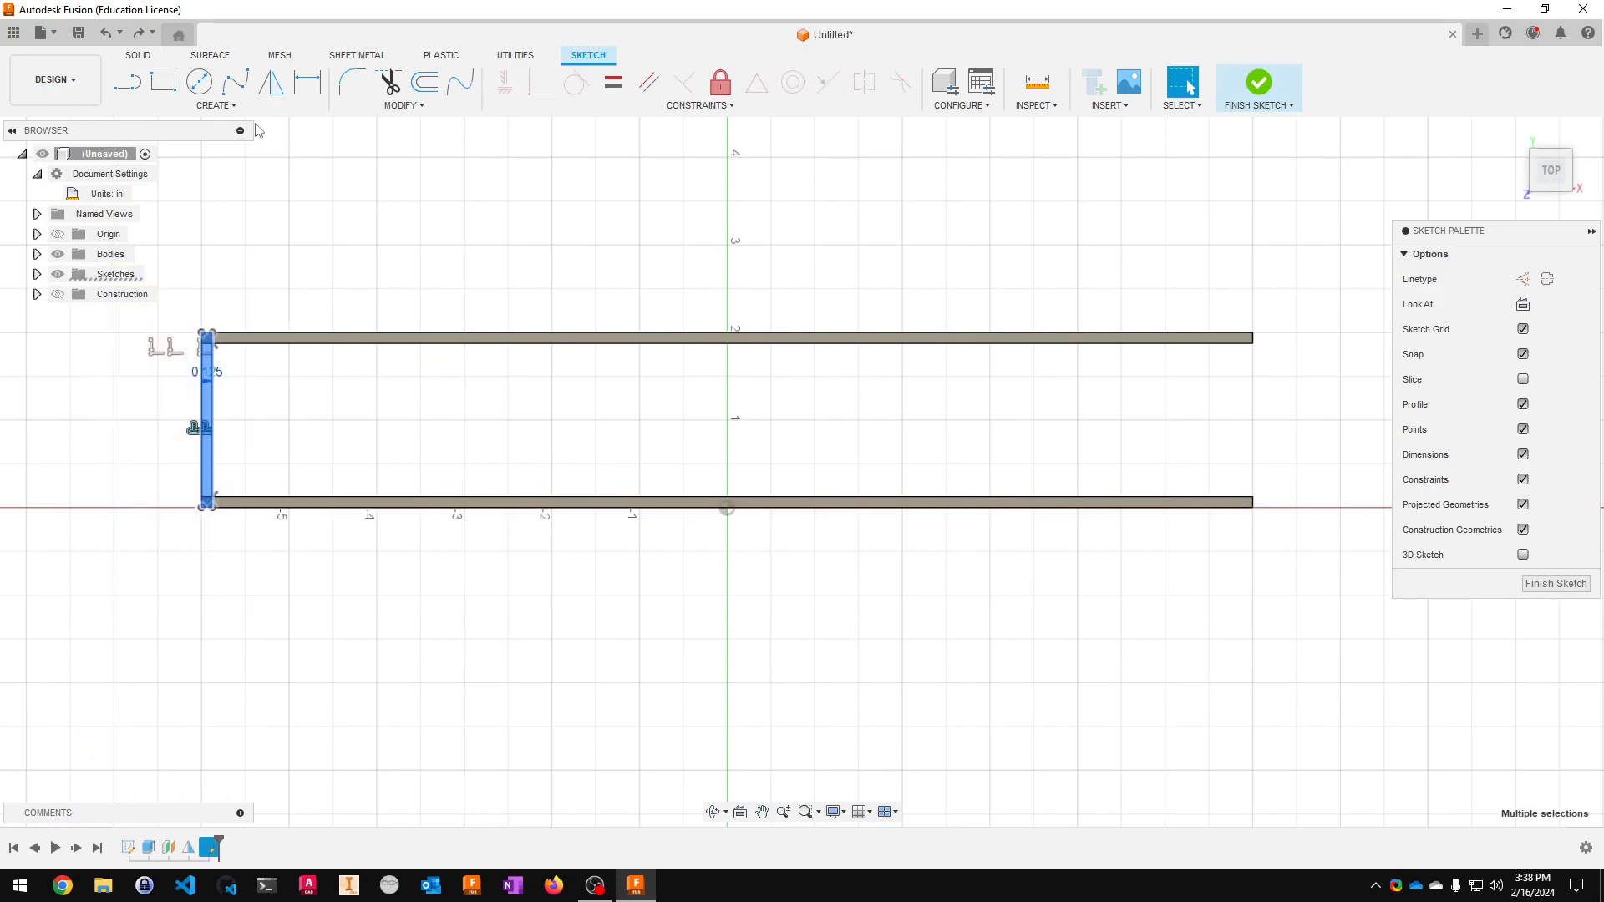
{"action": "left_click", "coordinate": [215, 105]}
{"action": "left_click", "coordinate": [167, 342]}
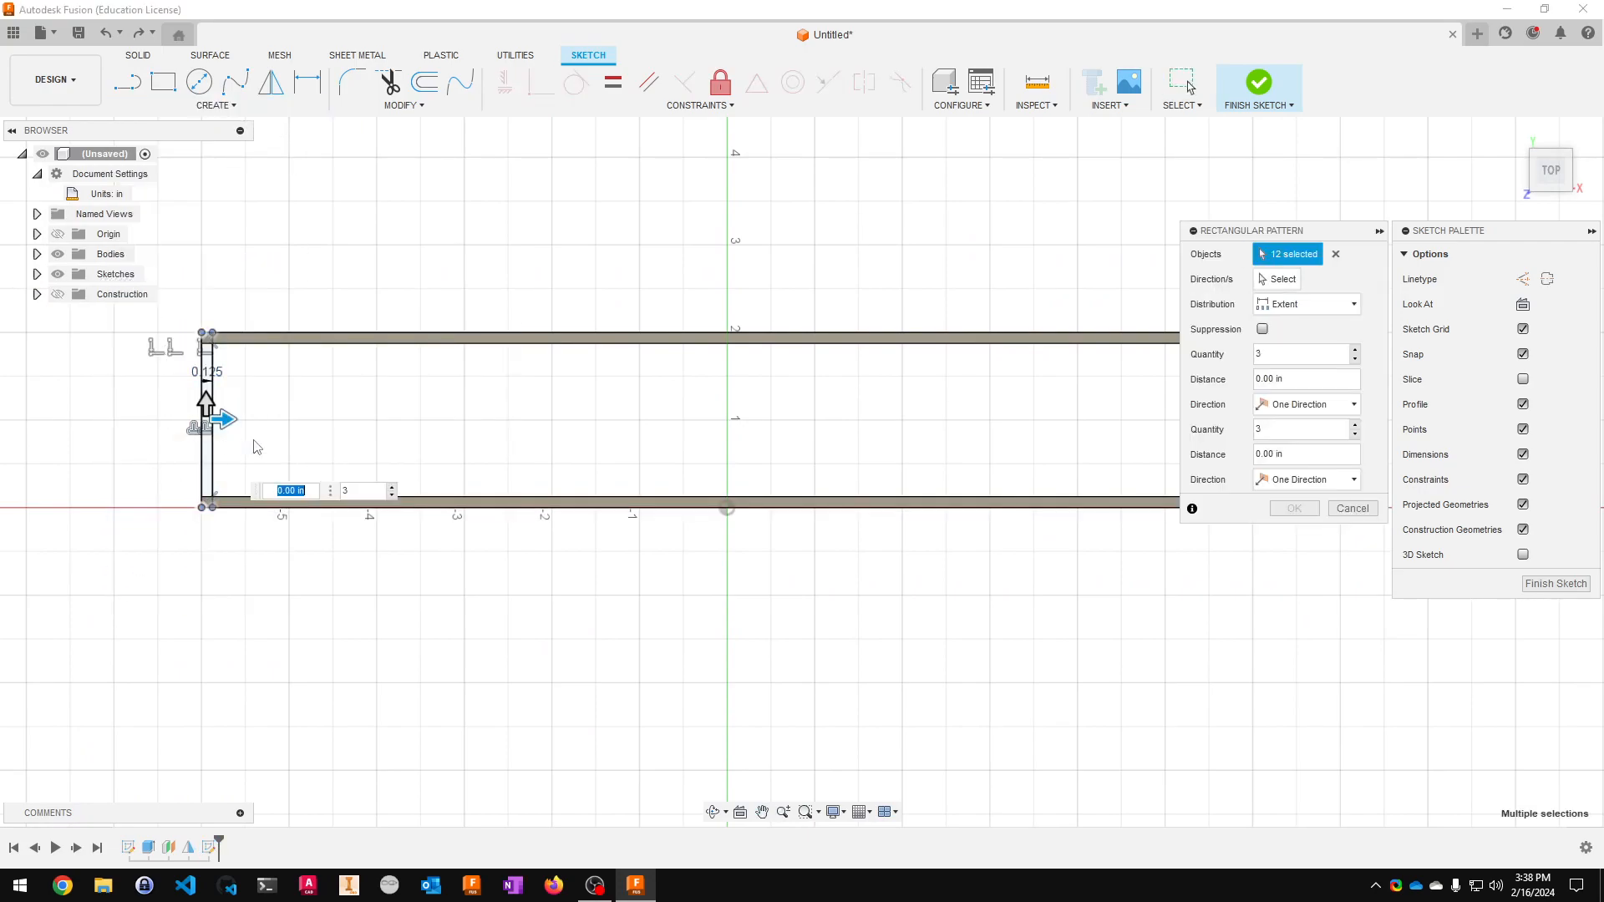
{"action": "type", "text": "3.5"}
{"action": "key", "text": "Tab"}
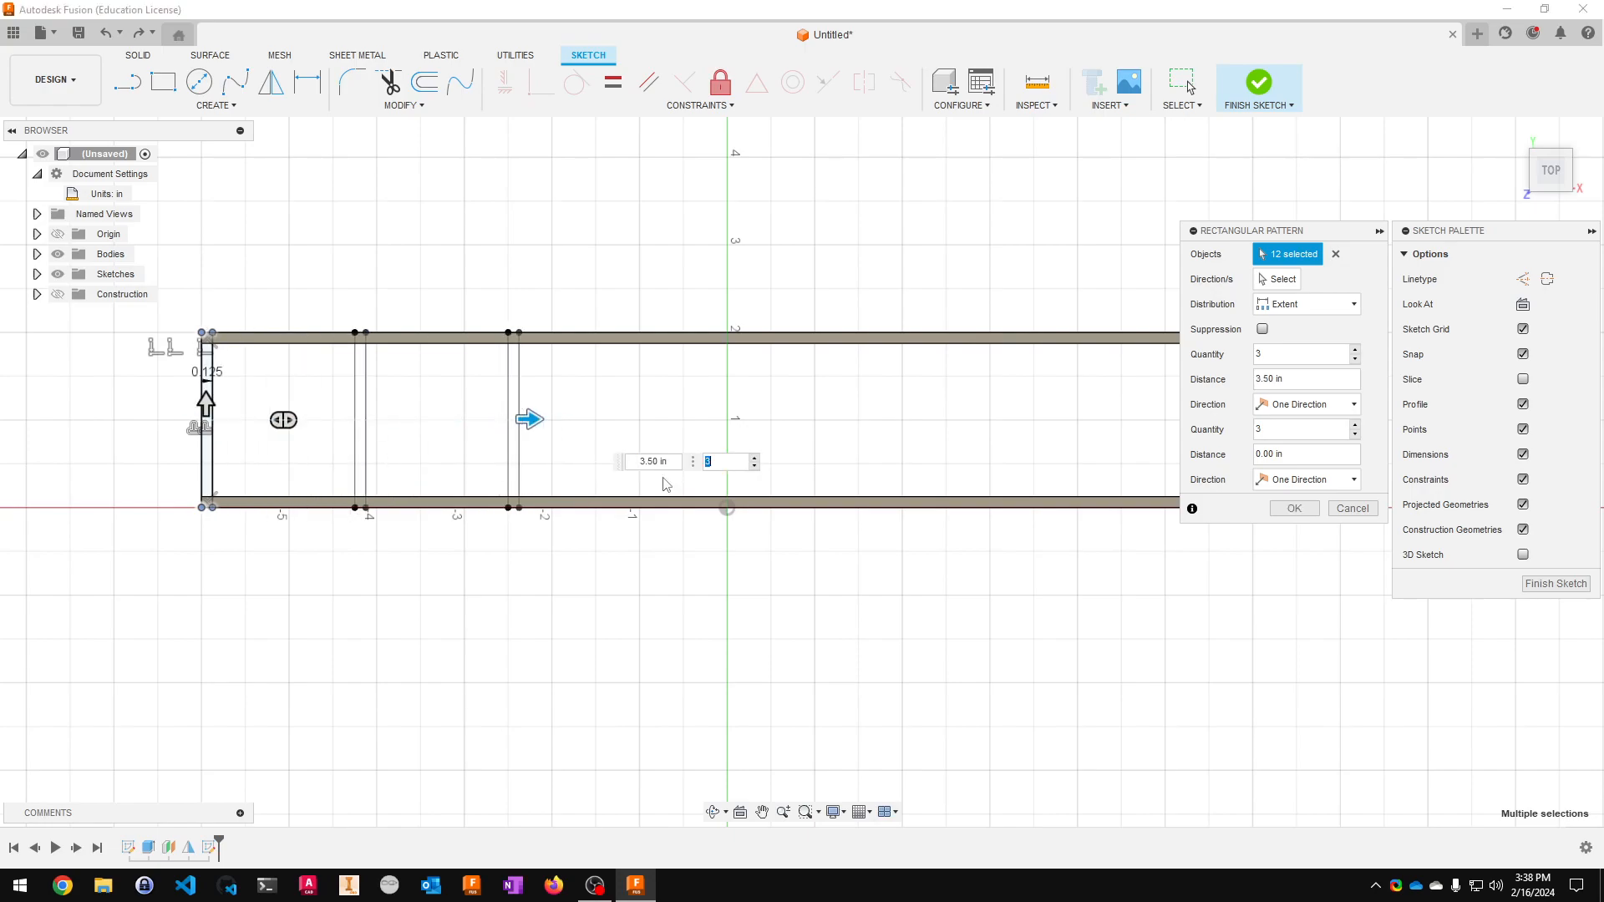
{"action": "left_click", "coordinate": [667, 460]}
{"action": "type", "text": "11"}
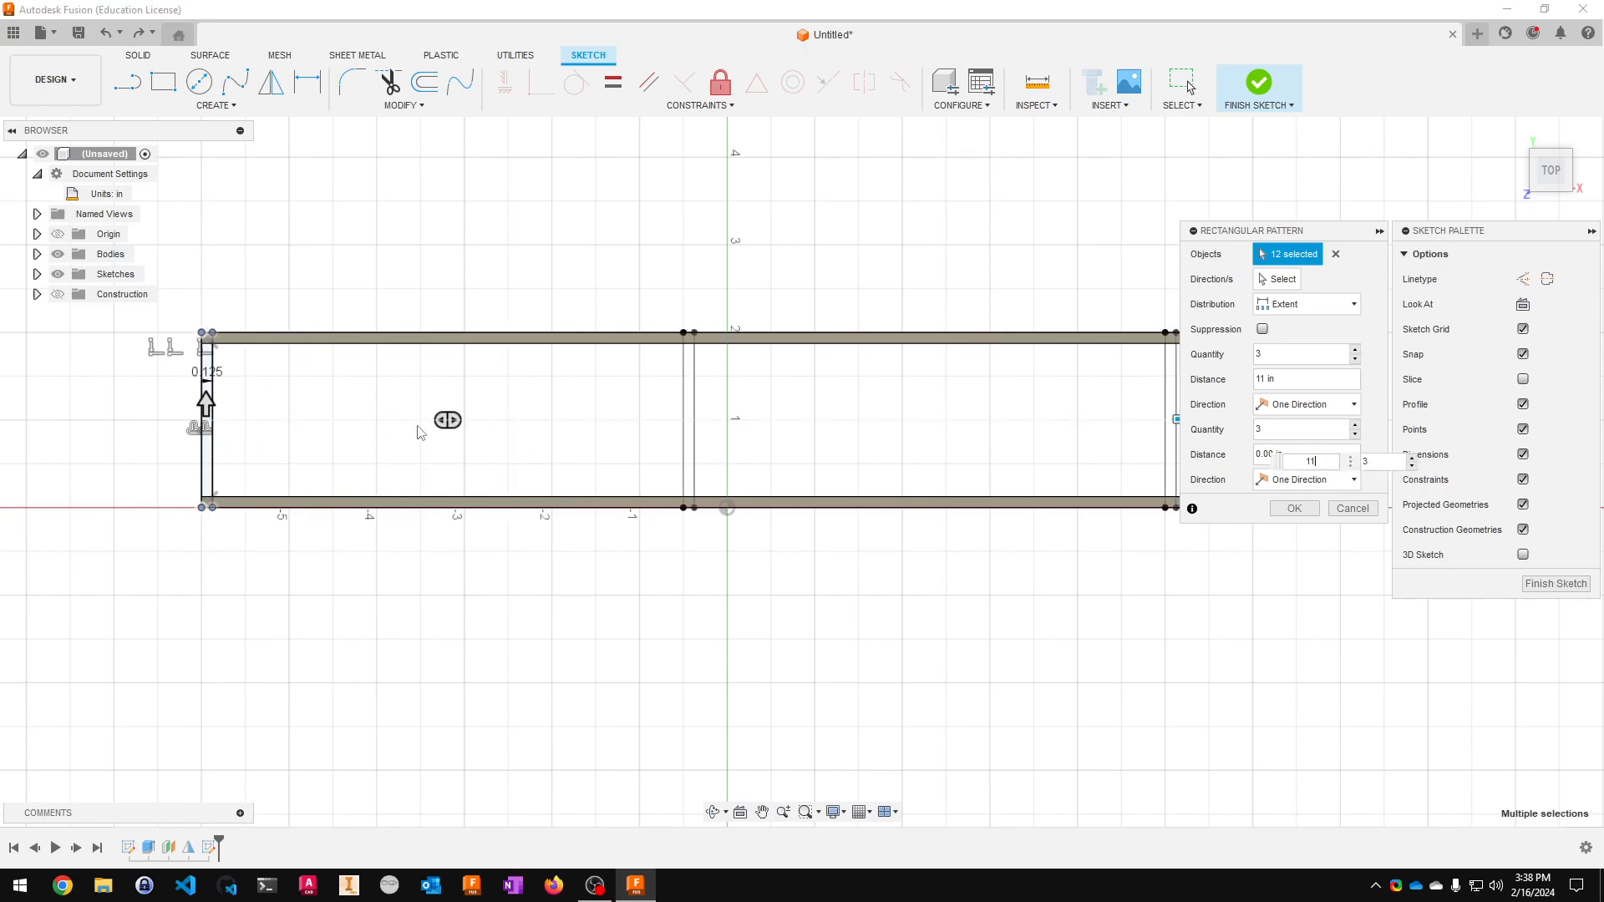
{"action": "middle_click_drag", "start_coordinate": [1028, 592], "coordinate": [592, 649]}
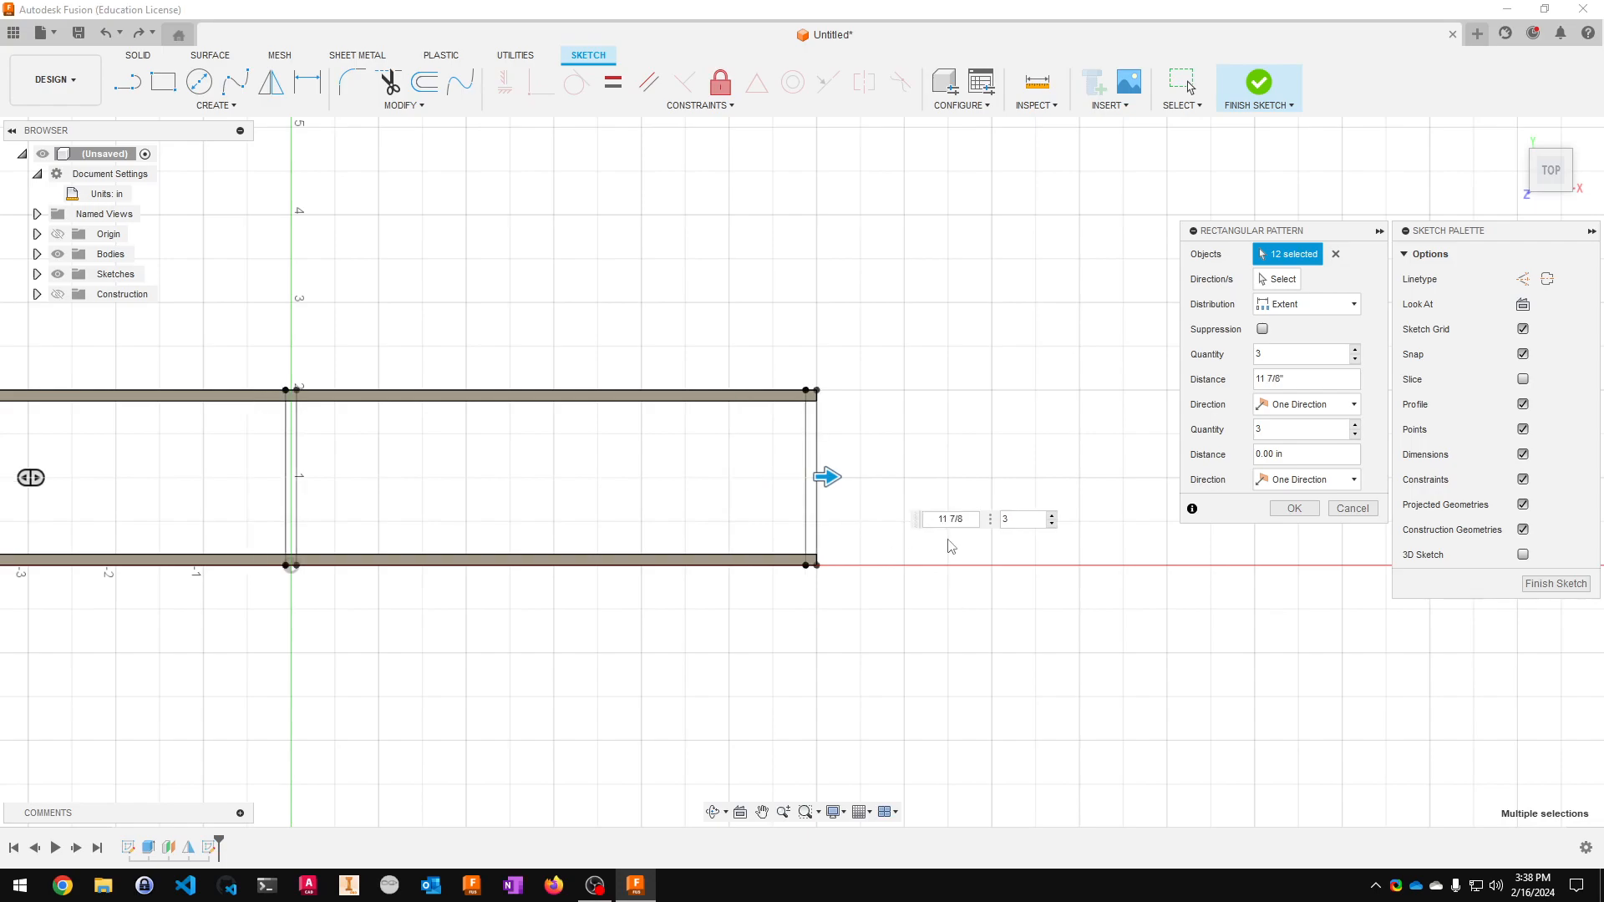
{"action": "mouse_move", "coordinate": [615, 672]}
{"action": "middle_mouse_down"}
{"action": "mouse_move", "coordinate": [819, 622]}
{"action": "mouse_move", "coordinate": [874, 648]}
{"action": "middle_mouse_up"}
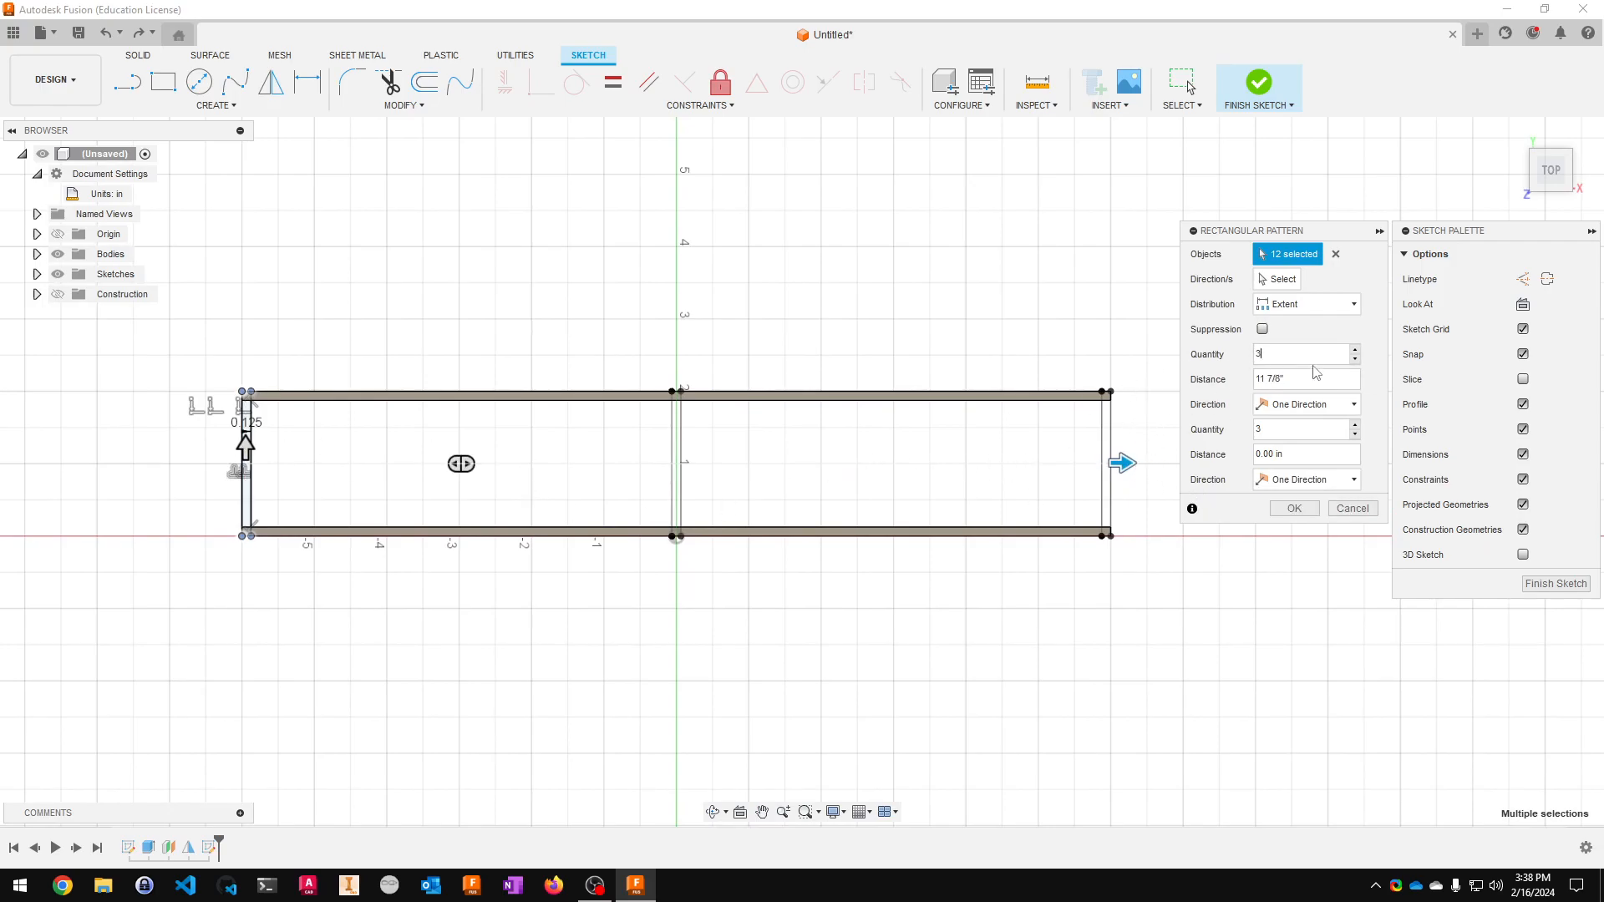
- Set the strip pattern's quantity along the bridge to 16 and inspect the spacing of the previewed strips
{"action": "double_click", "coordinate": [1271, 350]}
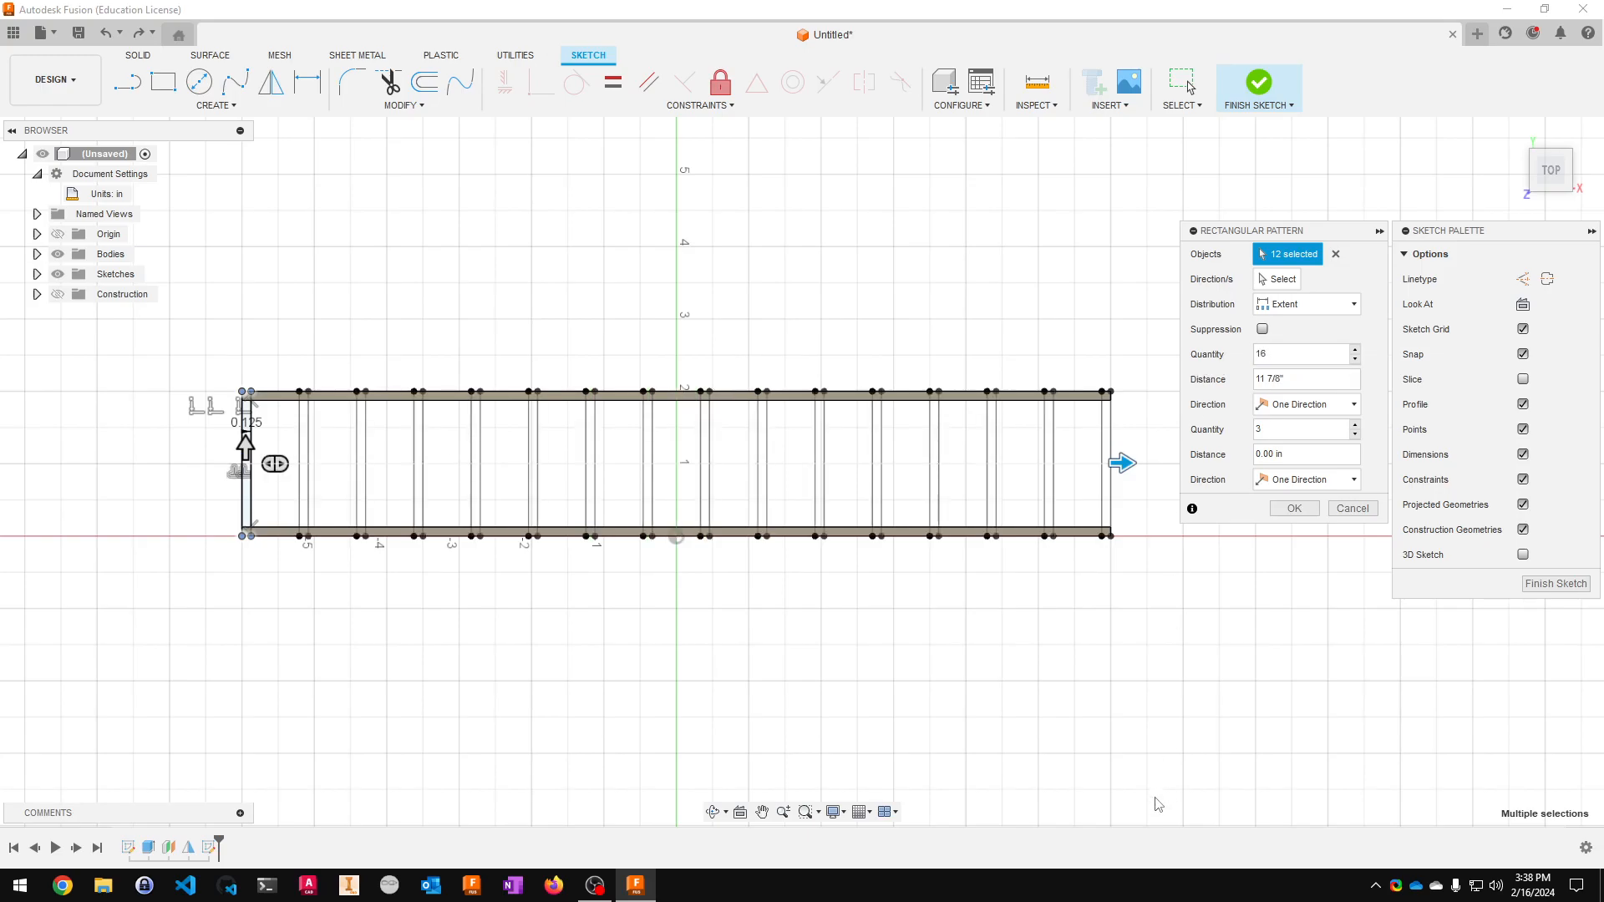
{"action": "scroll", "coordinate": [703, 595], "scroll_direction": "up", "scroll_amount": 3}
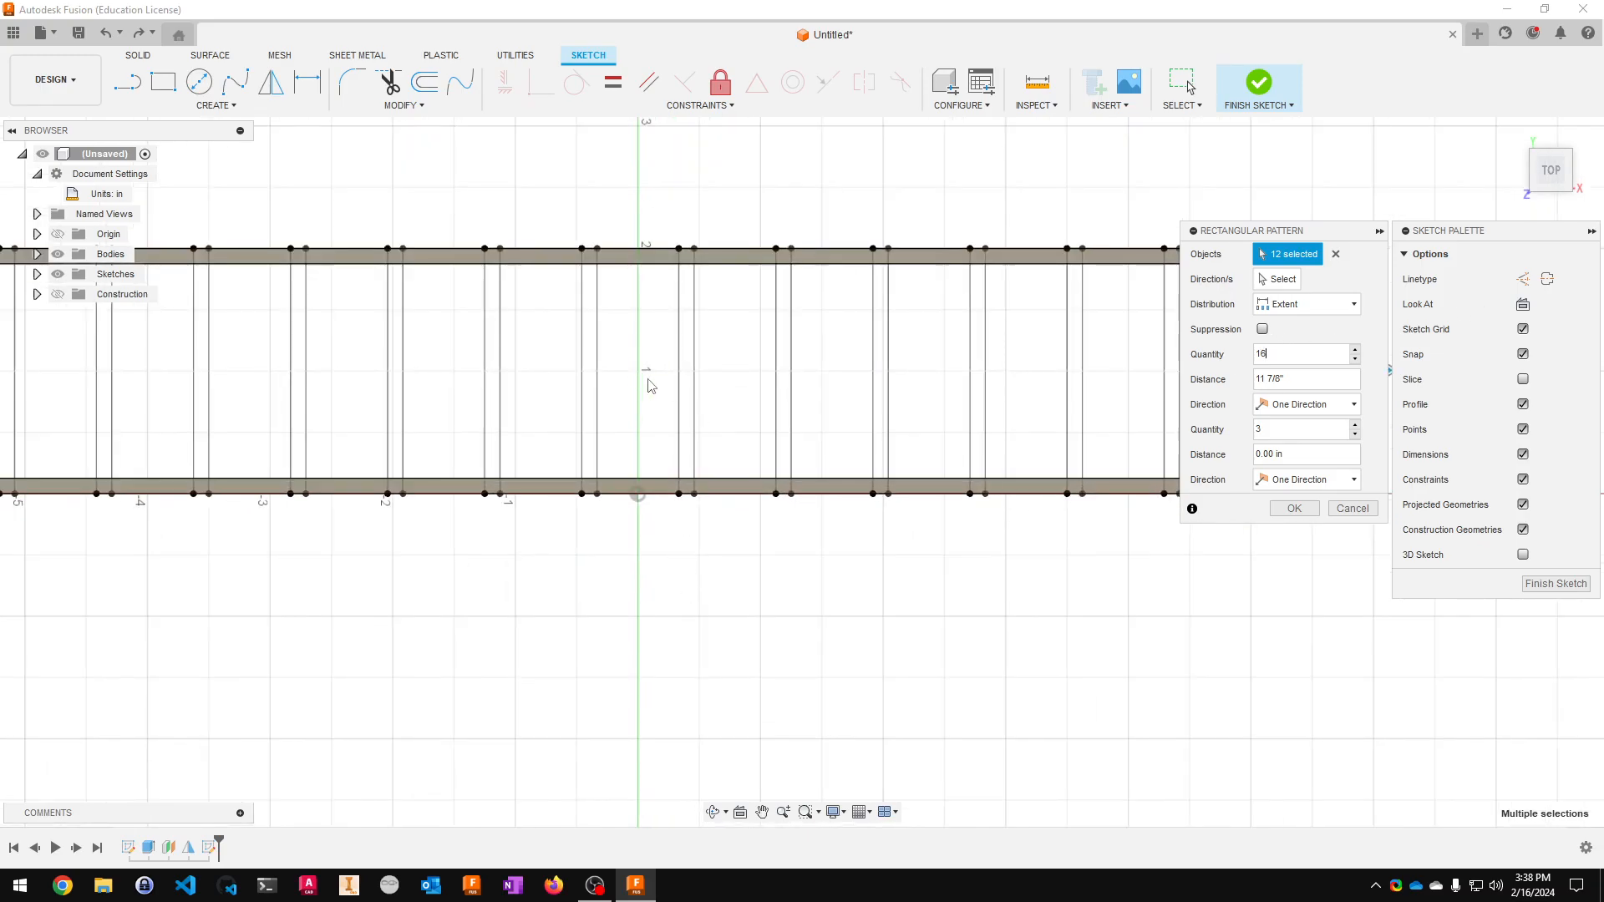
{"action": "scroll", "coordinate": [647, 379], "scroll_direction": "down", "scroll_amount": 3}
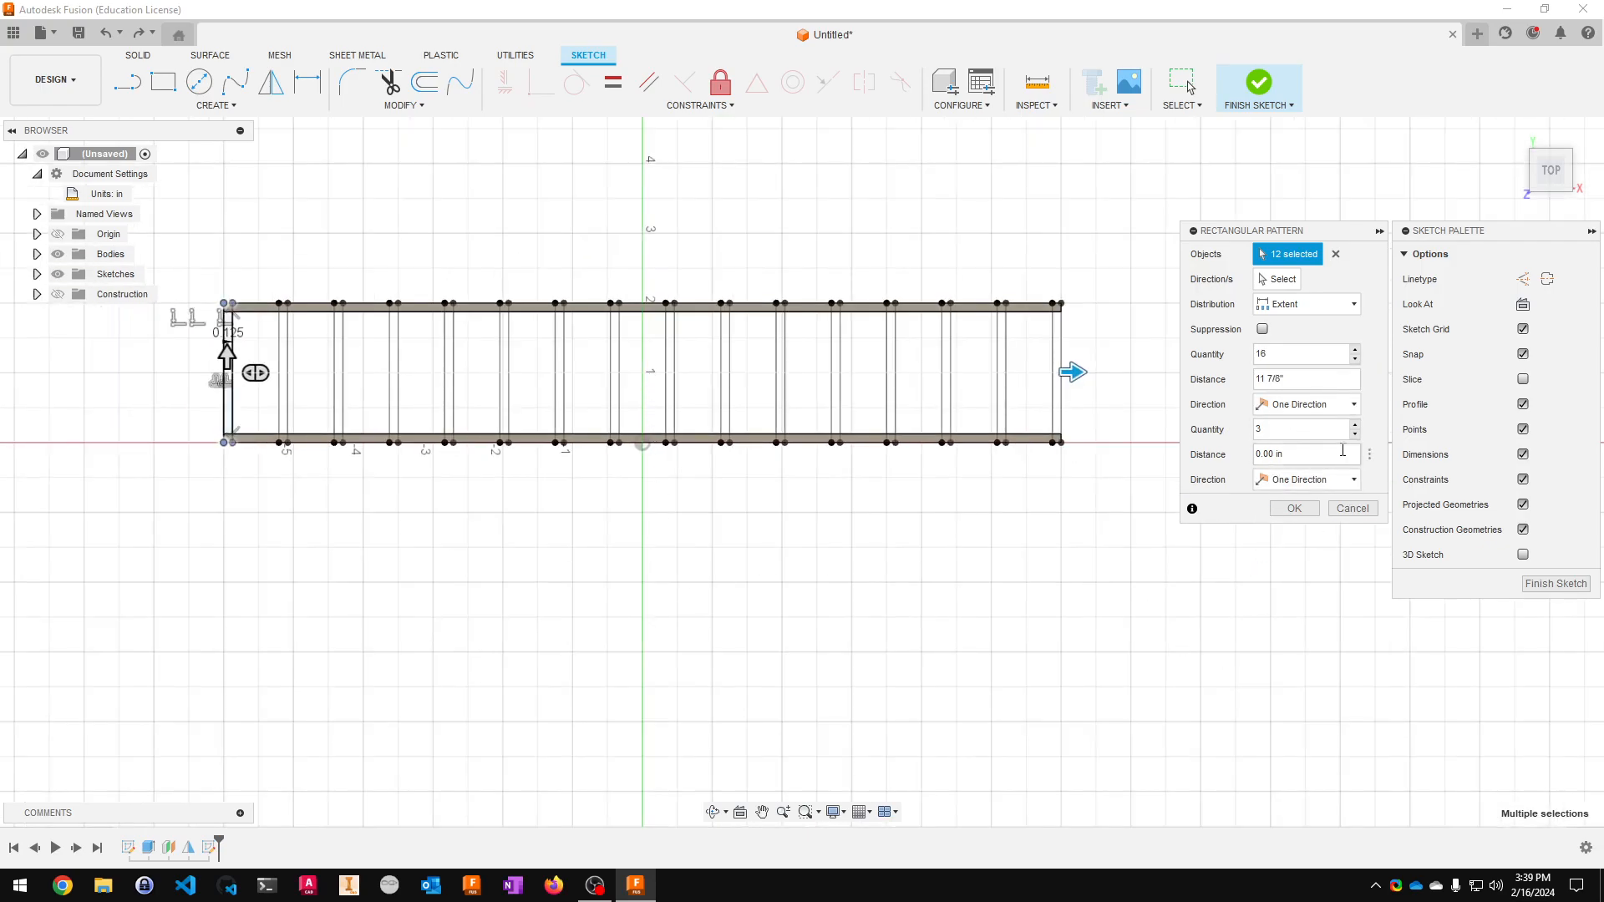
- Set the pattern's second direction to quantity 1 and distance 0, and create the strip pattern
{"action": "left_click_drag", "start_coordinate": [222, 358], "coordinate": [229, 733]}
{"action": "left_click", "coordinate": [1286, 428]}
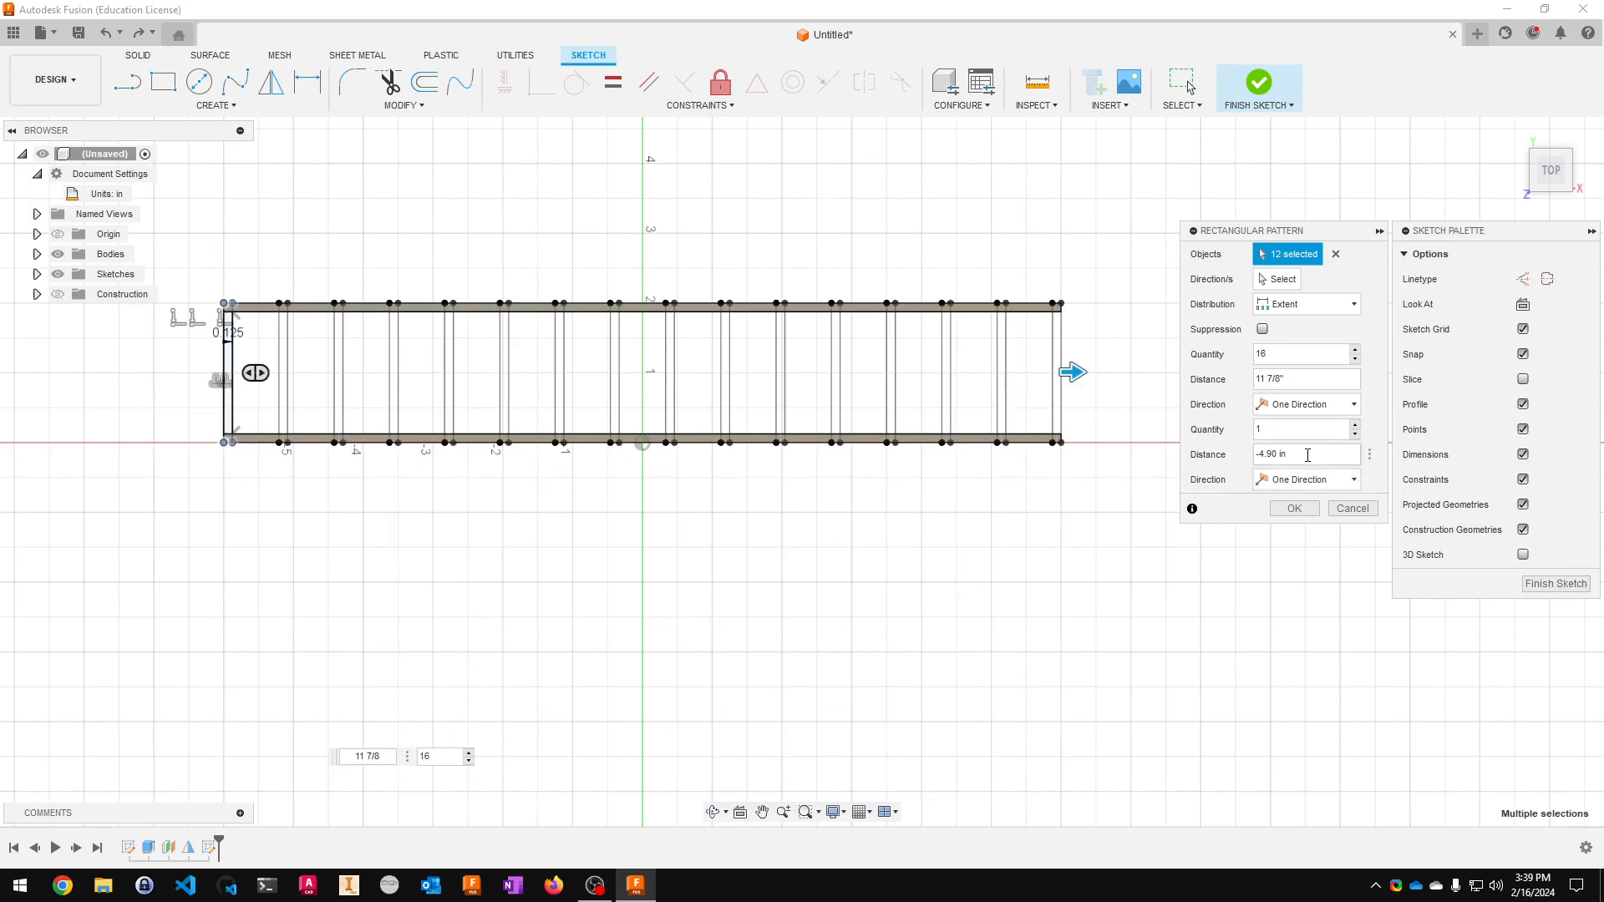
{"action": "key", "text": "Tab"}
{"action": "type", "text": "0"}
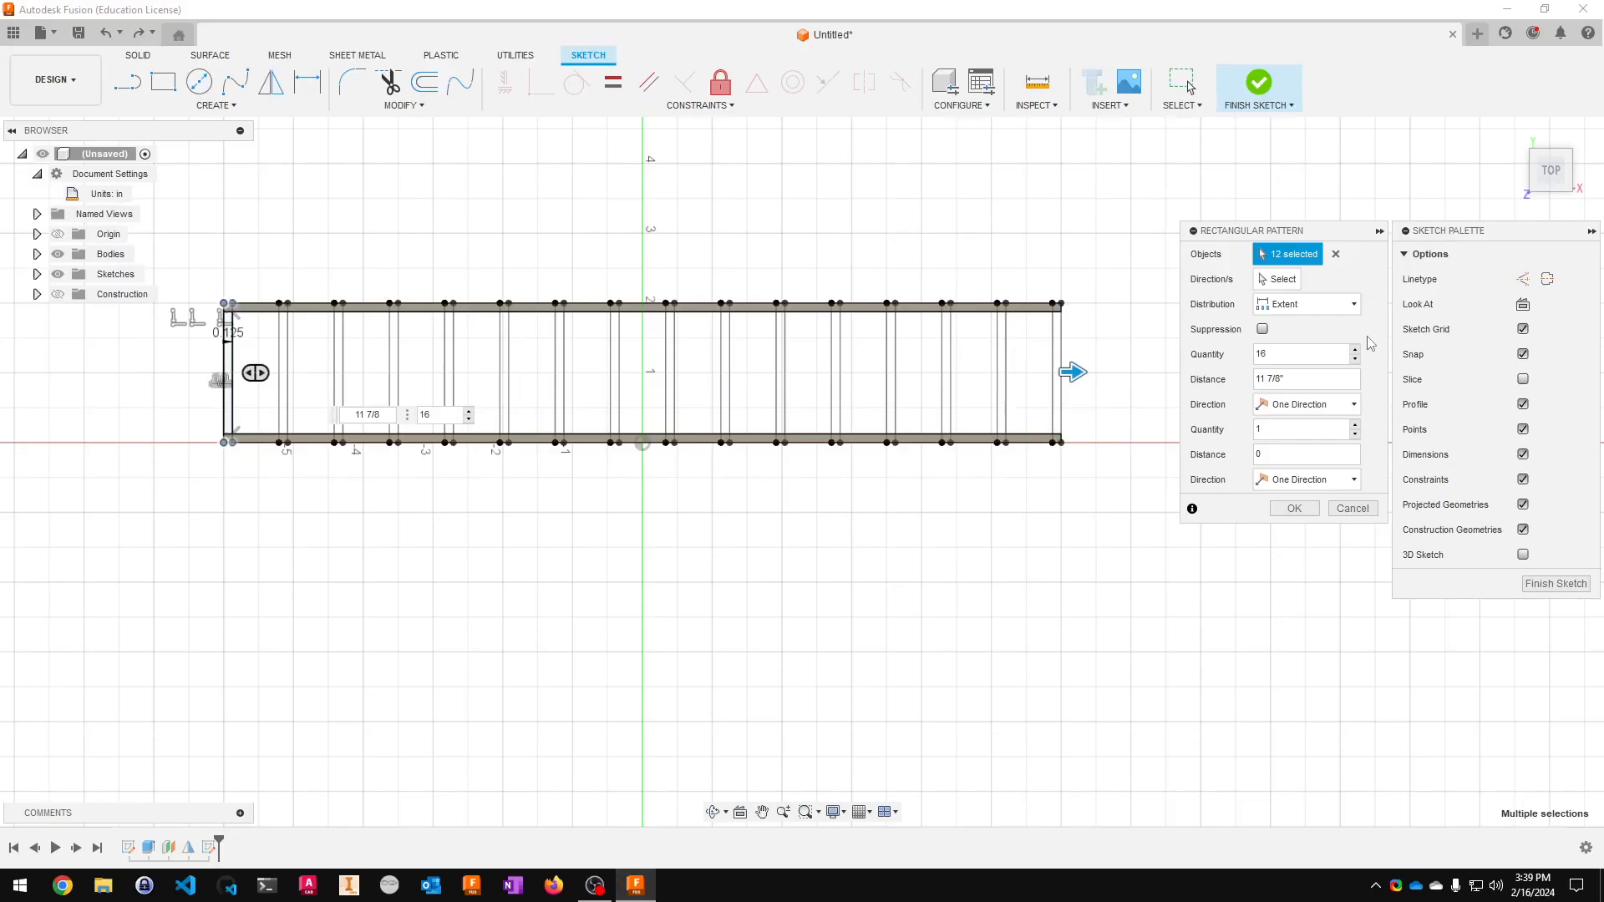
{"action": "left_click", "coordinate": [1295, 509]}
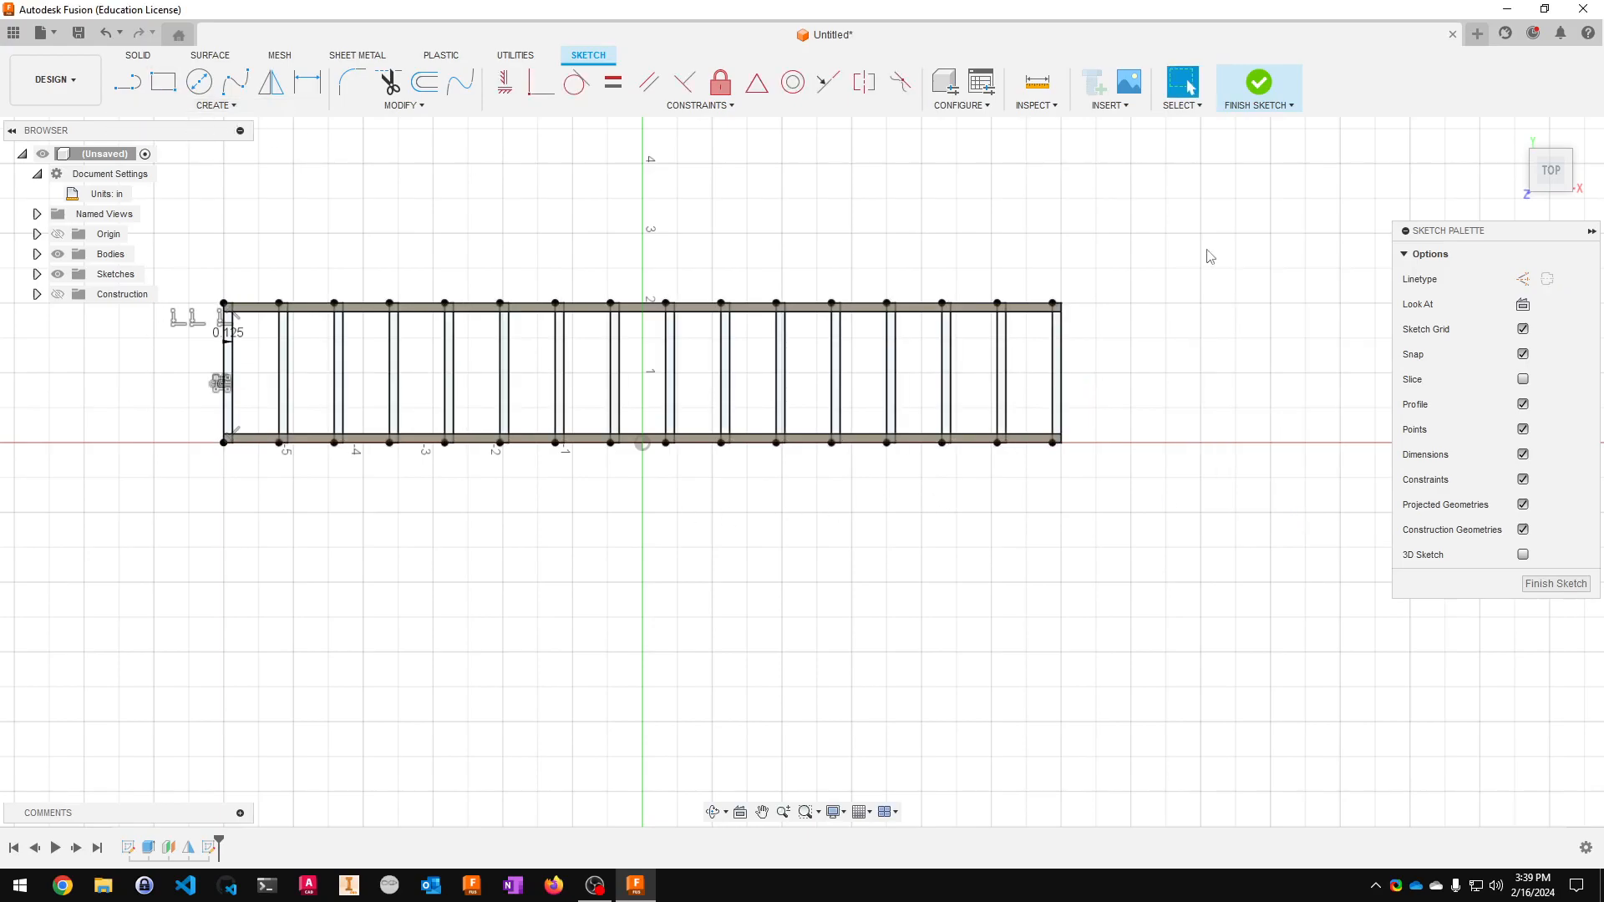
- Finish the sketch and start an extrusion with the first eight strips from the original end strip as profiles
{"action": "left_click", "coordinate": [1258, 92]}
{"action": "left_click", "coordinate": [163, 81]}
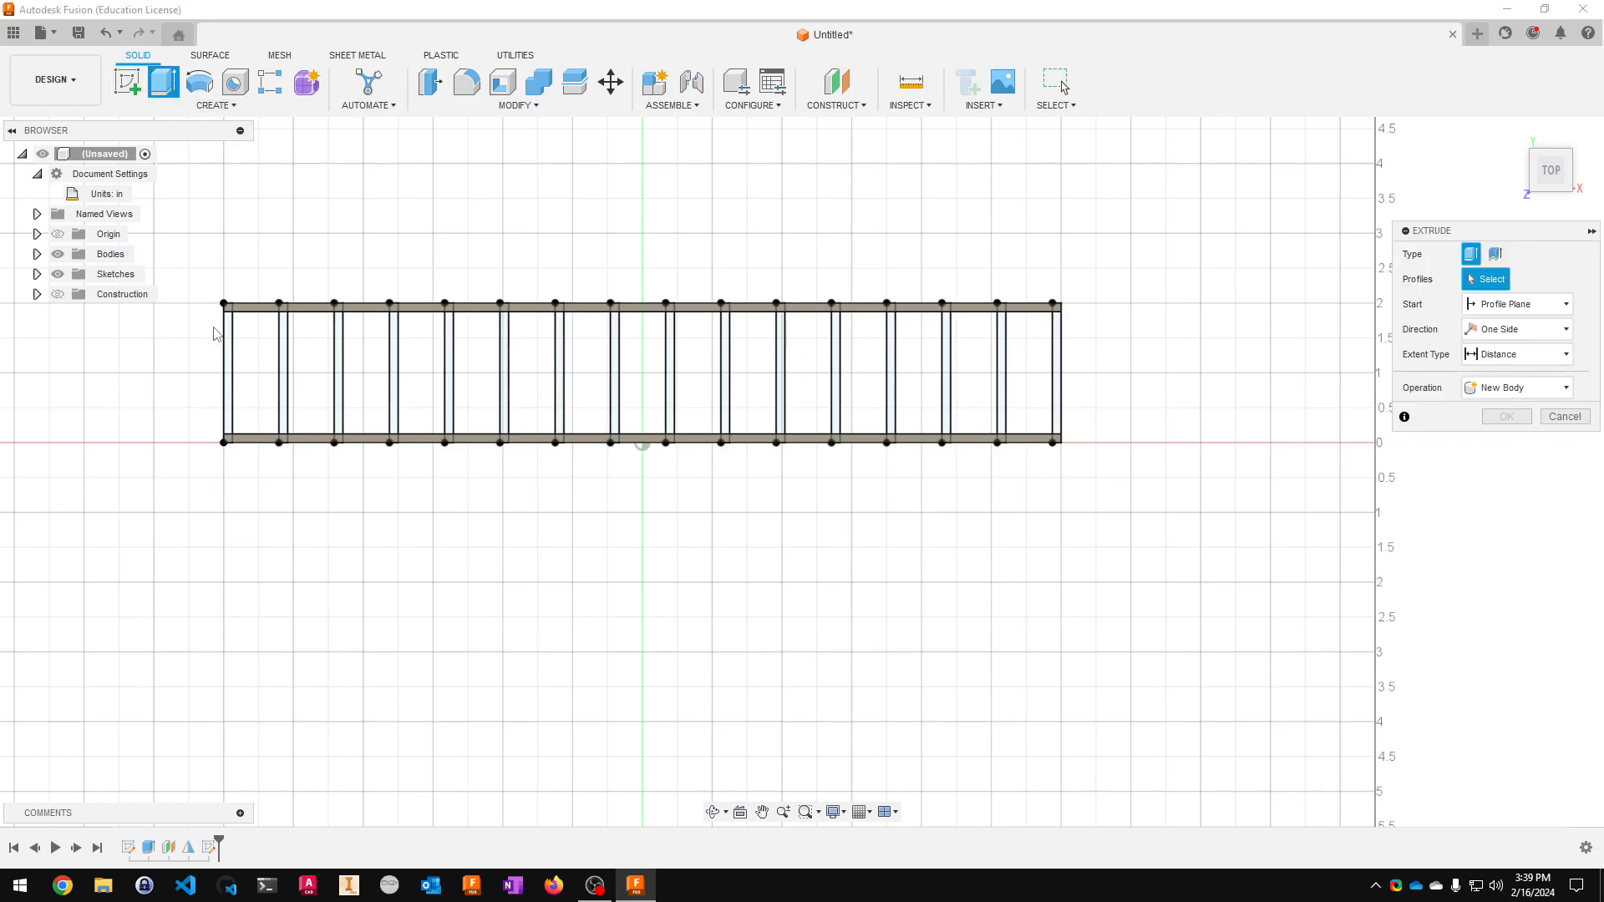
{"action": "left_click", "coordinate": [229, 340]}
{"action": "left_click", "coordinate": [282, 349]}
{"action": "scroll", "coordinate": [314, 334], "scroll_direction": "up", "scroll_amount": 5}
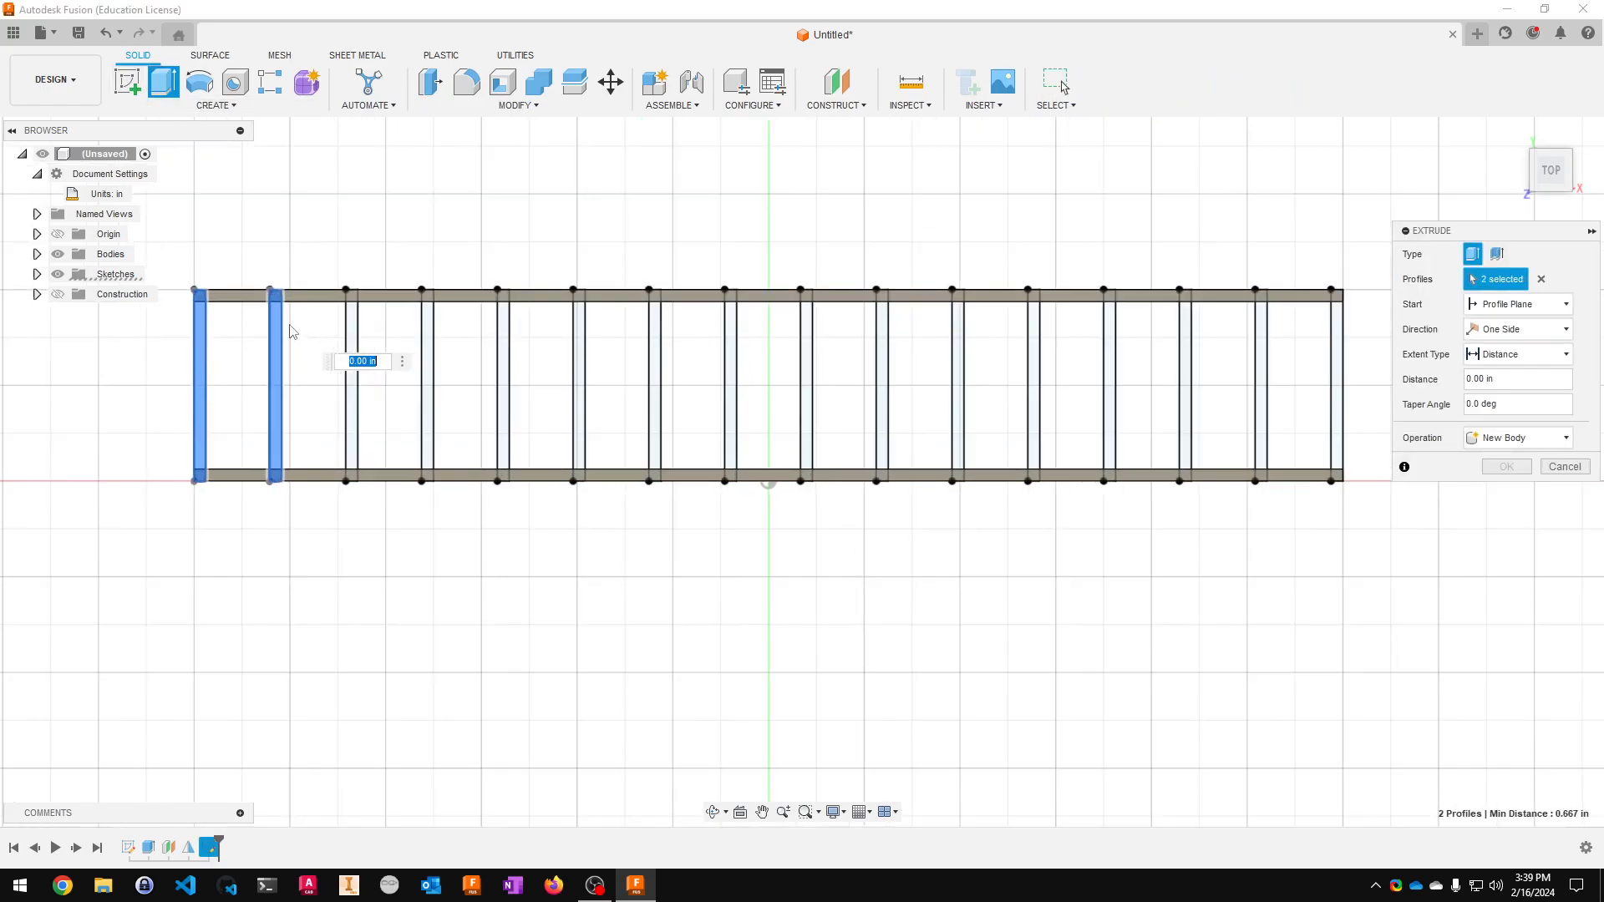
{"action": "left_click", "coordinate": [390, 326]}
{"action": "left_click", "coordinate": [570, 326]}
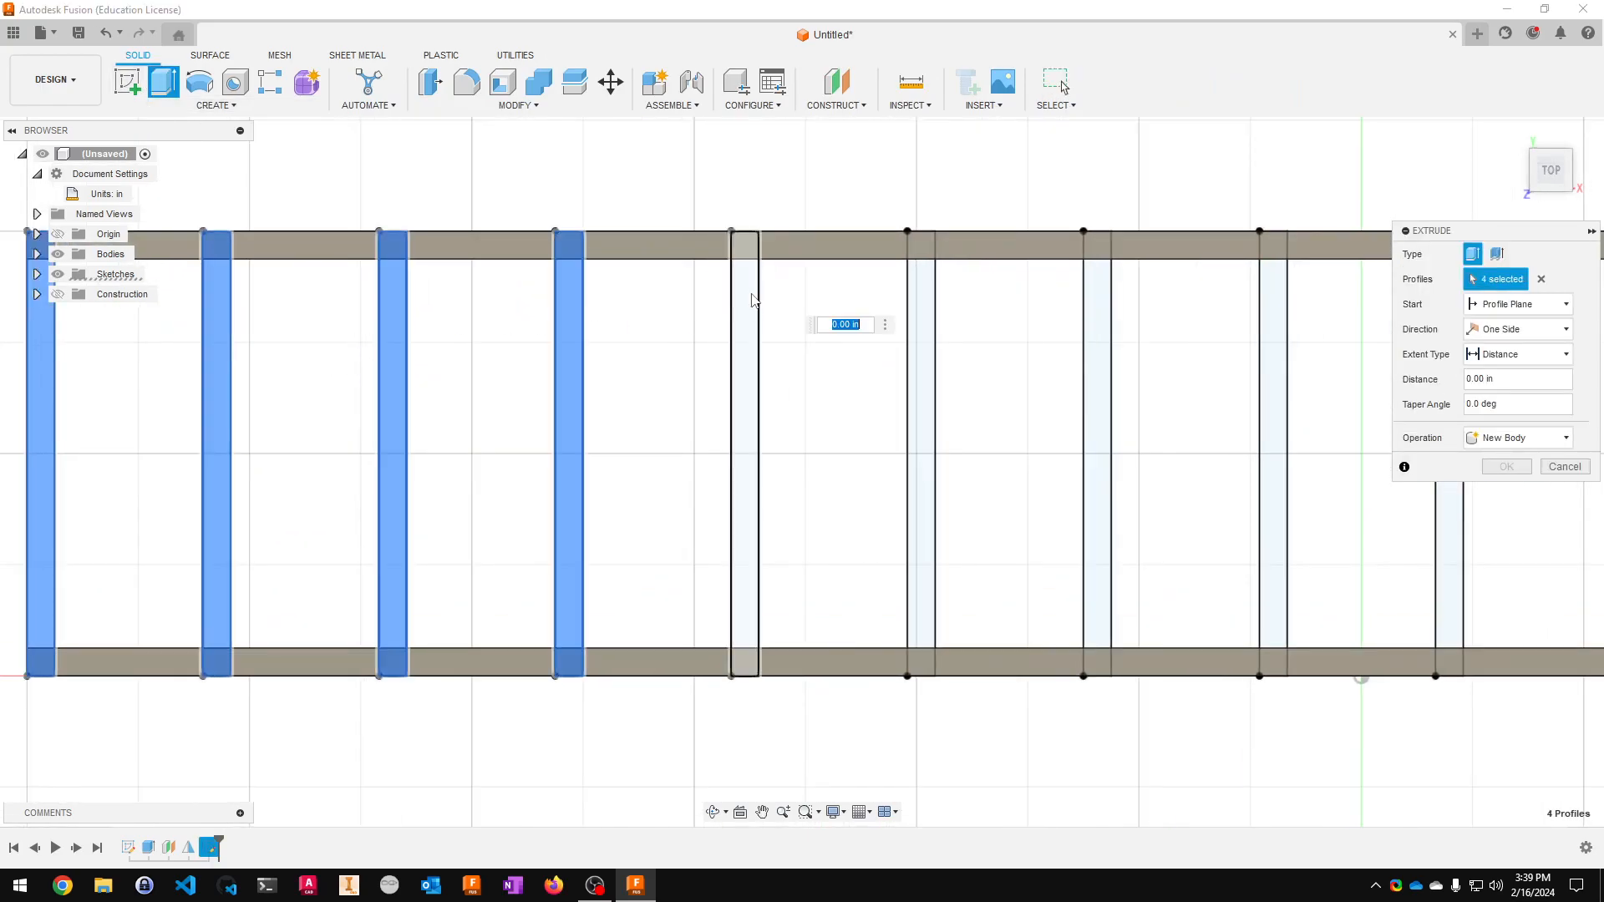
{"action": "left_click", "coordinate": [744, 324]}
{"action": "left_click", "coordinate": [920, 296]}
{"action": "left_click", "coordinate": [1096, 493]}
{"action": "left_click", "coordinate": [1273, 543]}
- Add the remaining eight strips, up to the far end of the bridge, to the extrusion profiles
{"action": "middle_click_drag", "start_coordinate": [1300, 596], "coordinate": [557, 532]}
{"action": "left_click", "coordinate": [707, 367]}
{"action": "left_click", "coordinate": [881, 309]}
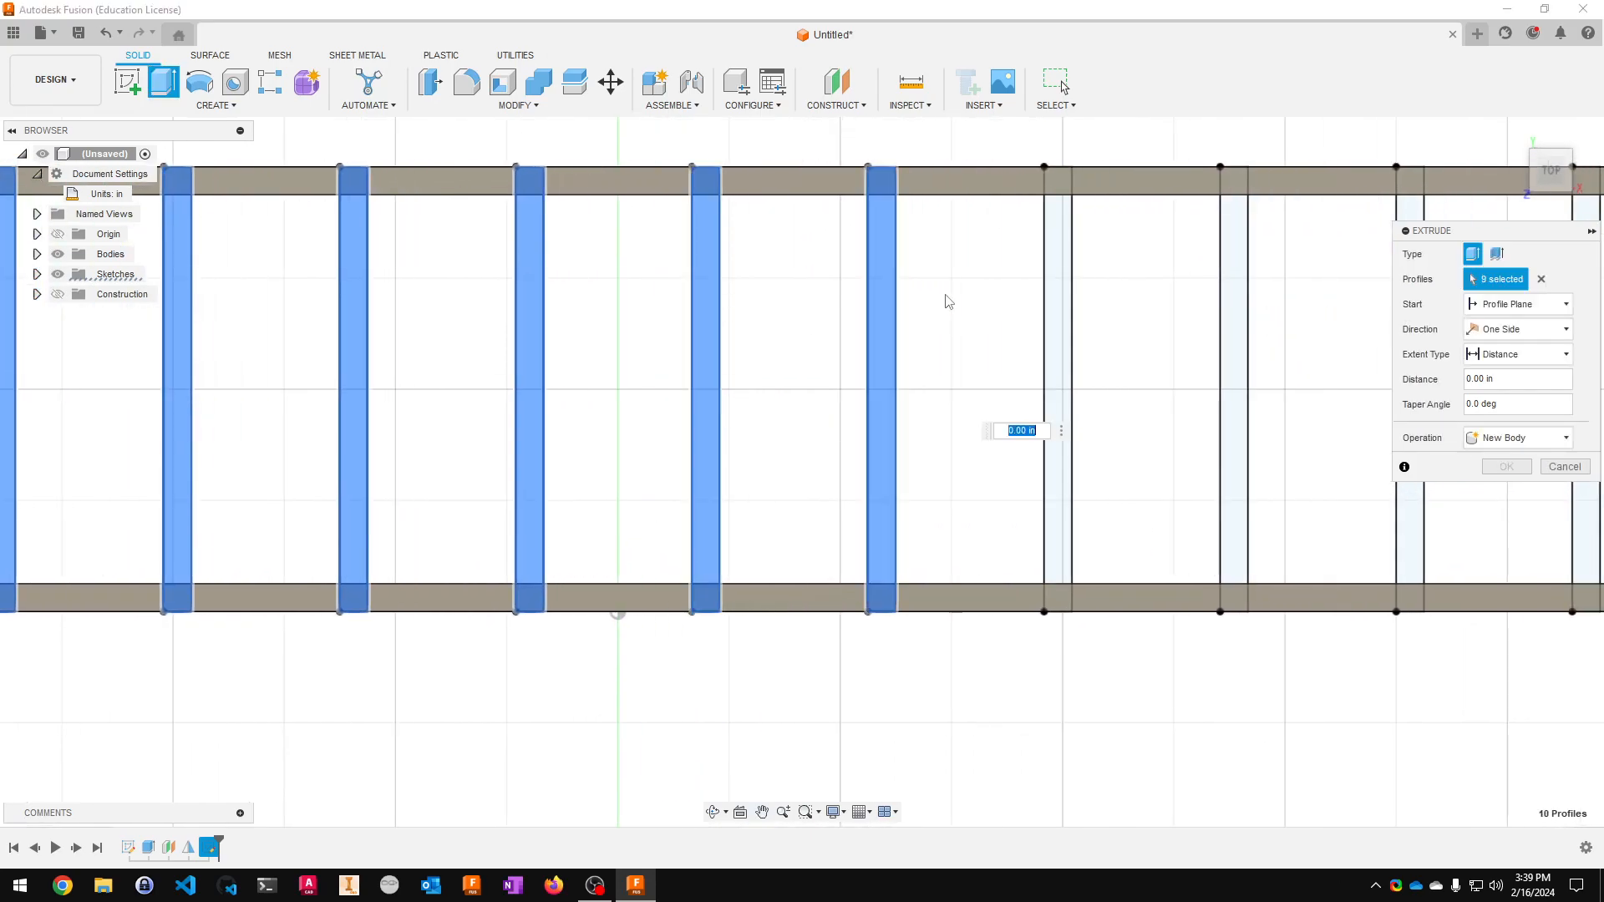
{"action": "left_click", "coordinate": [1057, 268]}
{"action": "left_click", "coordinate": [1227, 273]}
{"action": "middle_click_drag", "start_coordinate": [1324, 519], "coordinate": [817, 528]}
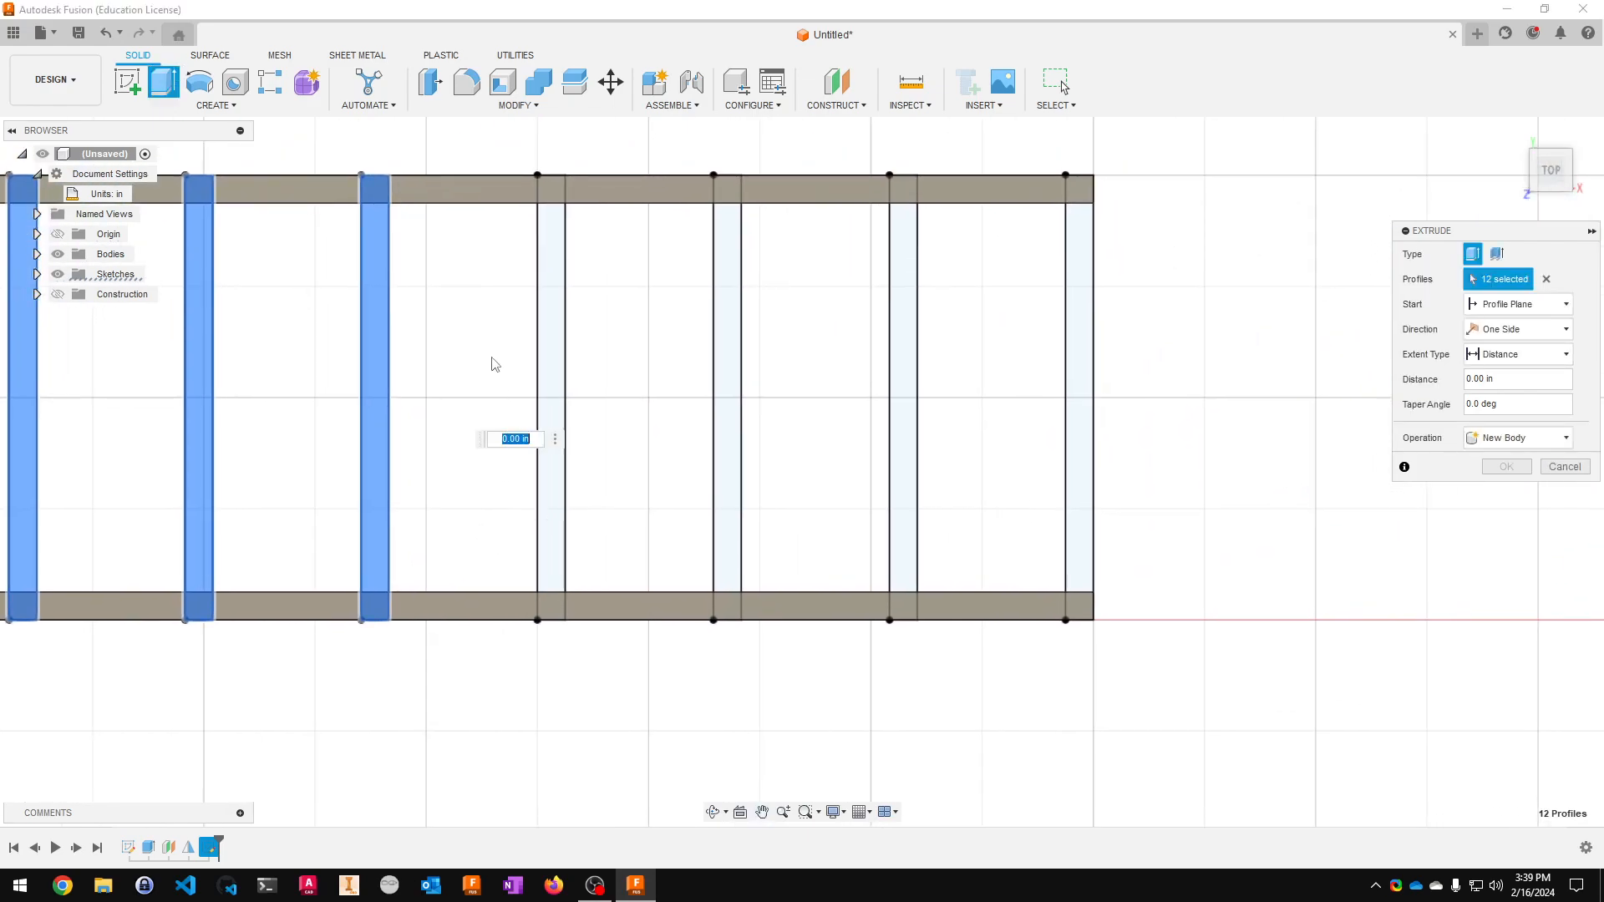
{"action": "left_click", "coordinate": [559, 293]}
{"action": "left_click", "coordinate": [726, 280]}
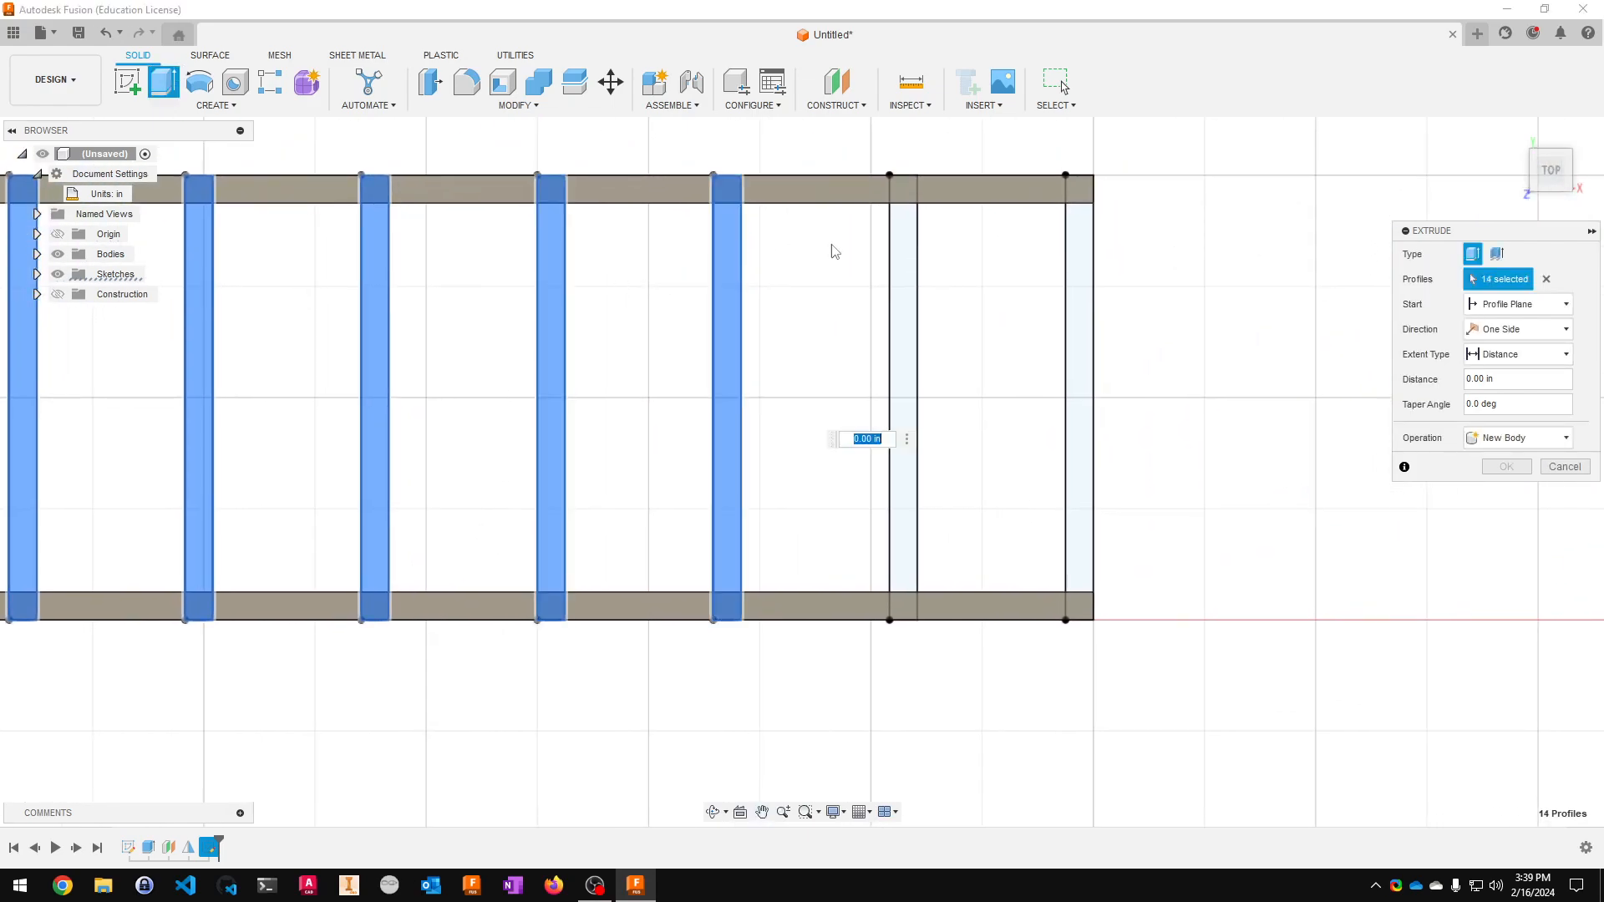
{"action": "left_click", "coordinate": [906, 242]}
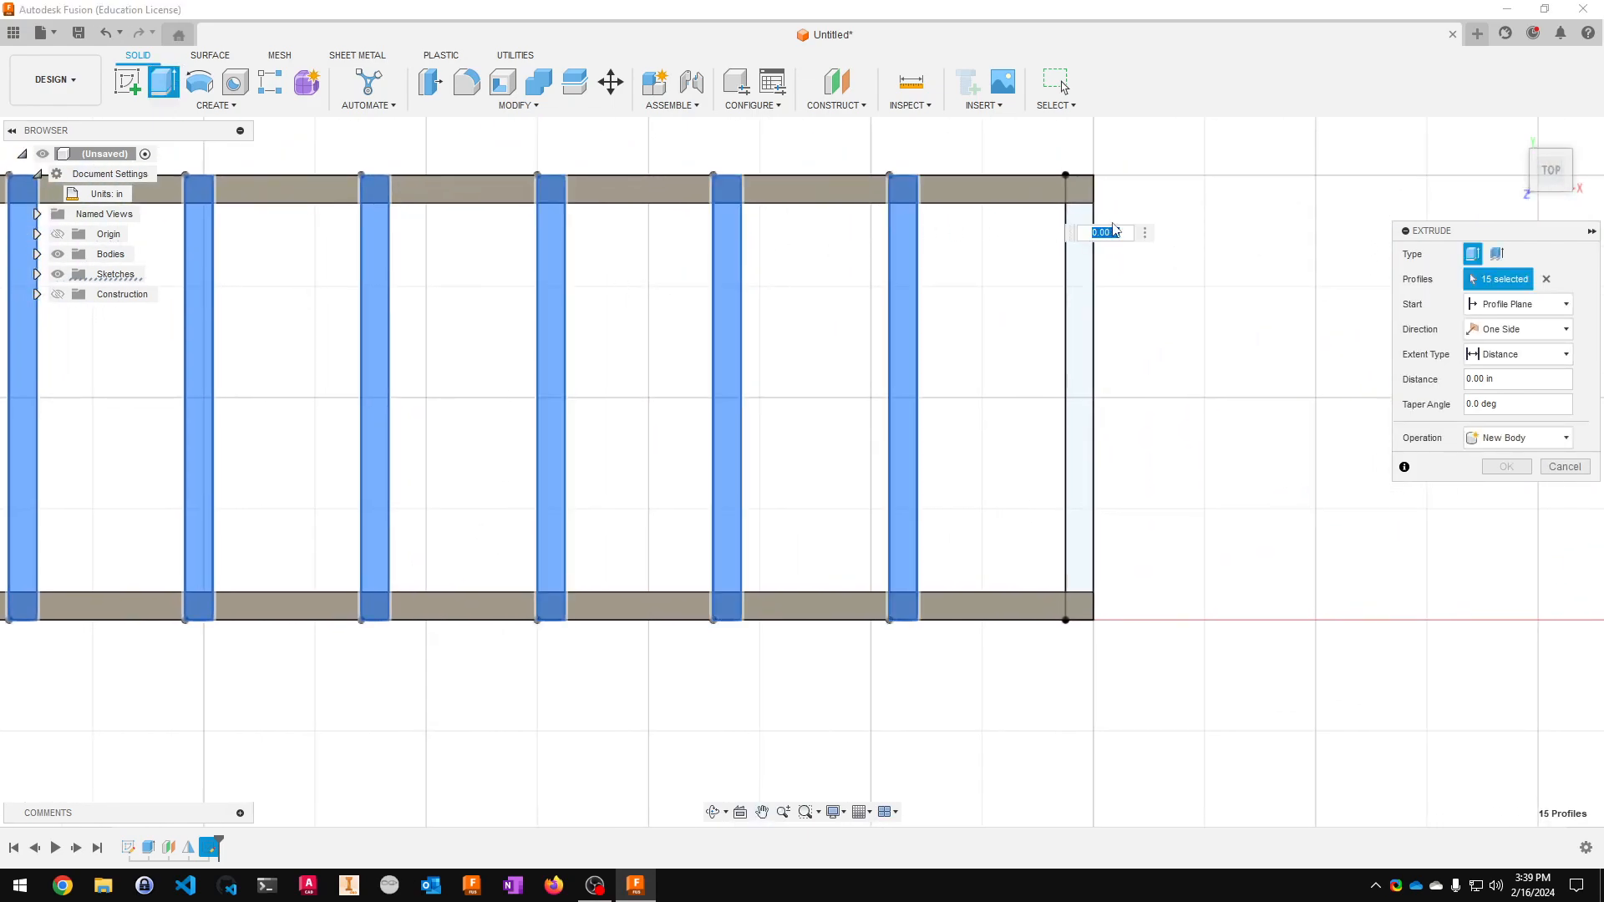
{"action": "left_click", "coordinate": [1079, 284]}
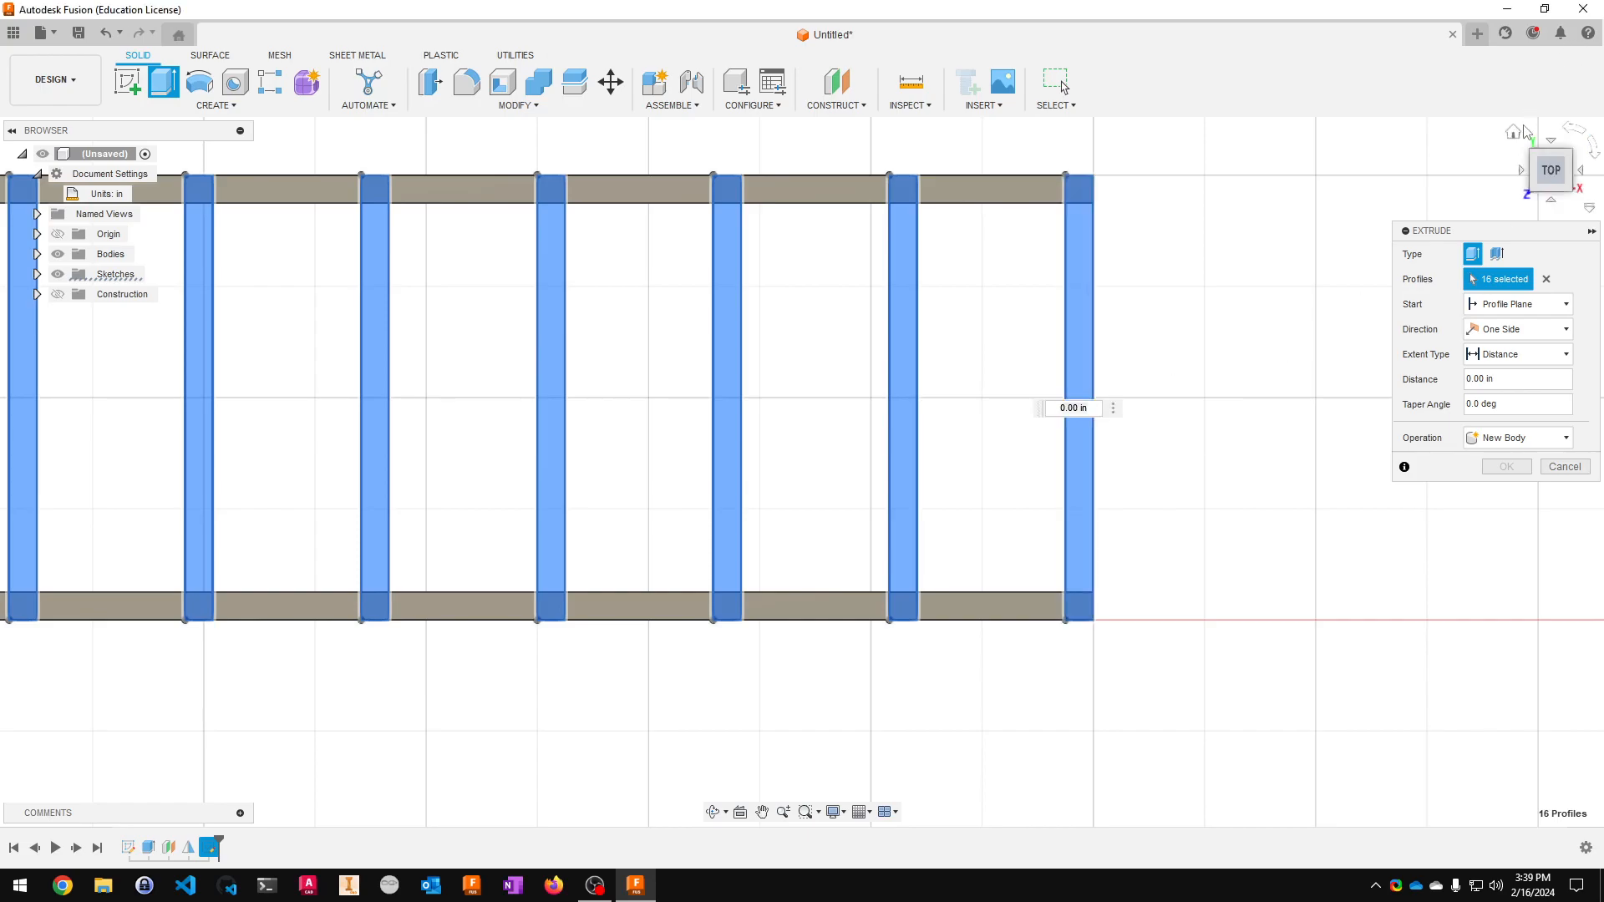
- Set the strip extrusion to a distance of 1/8 in with the Join operation
{"action": "left_click", "coordinate": [1514, 131]}
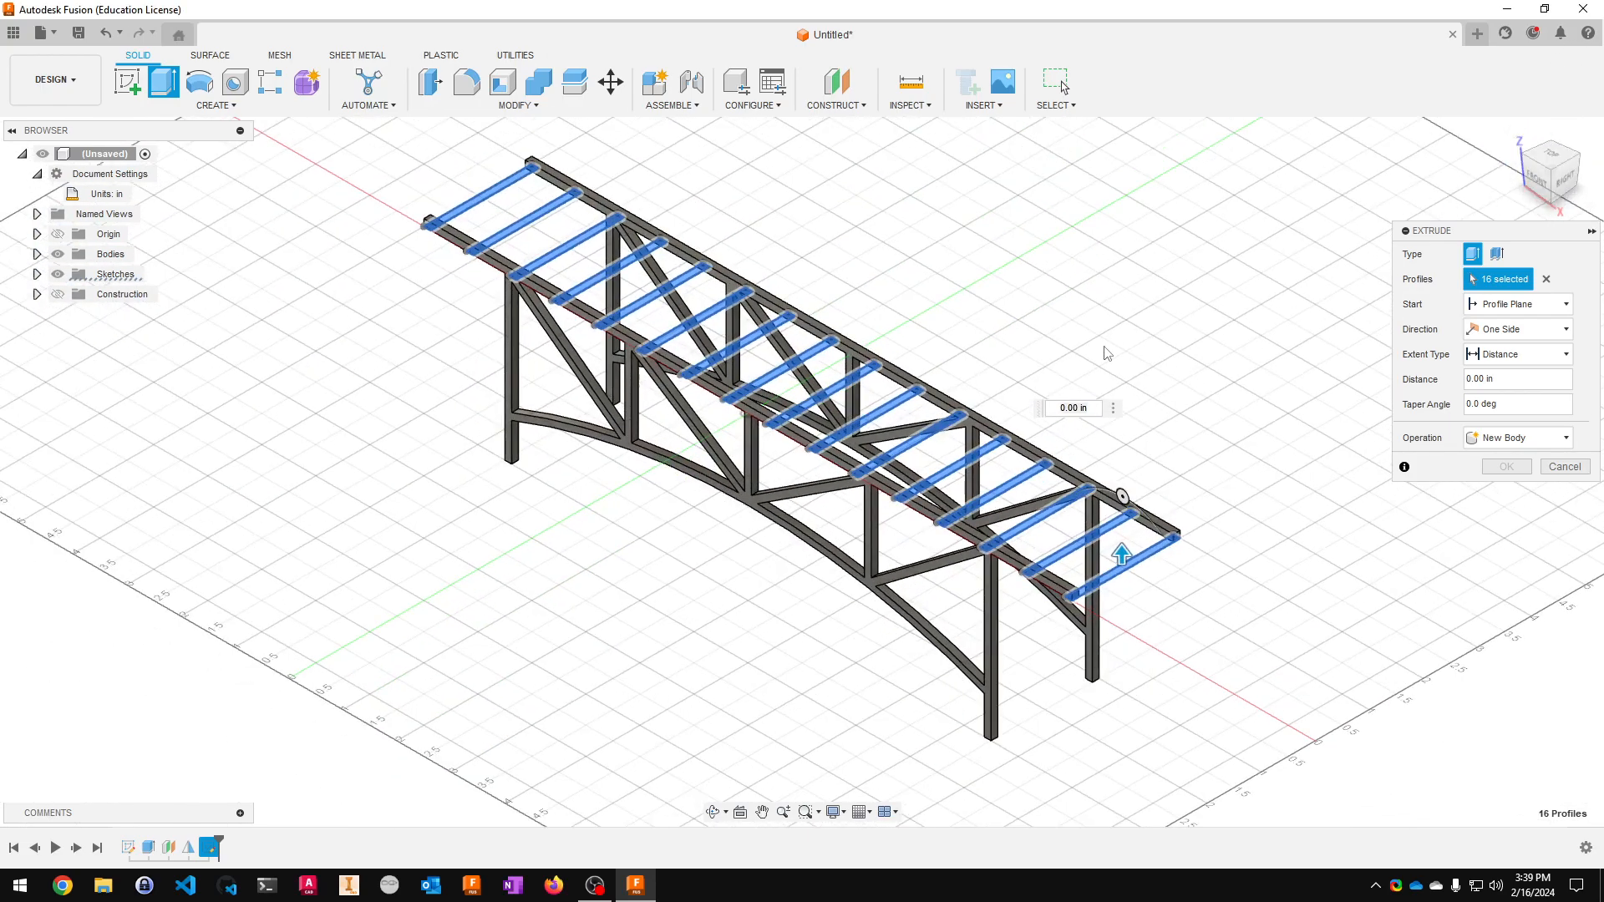
{"action": "type", "text": "1/"}
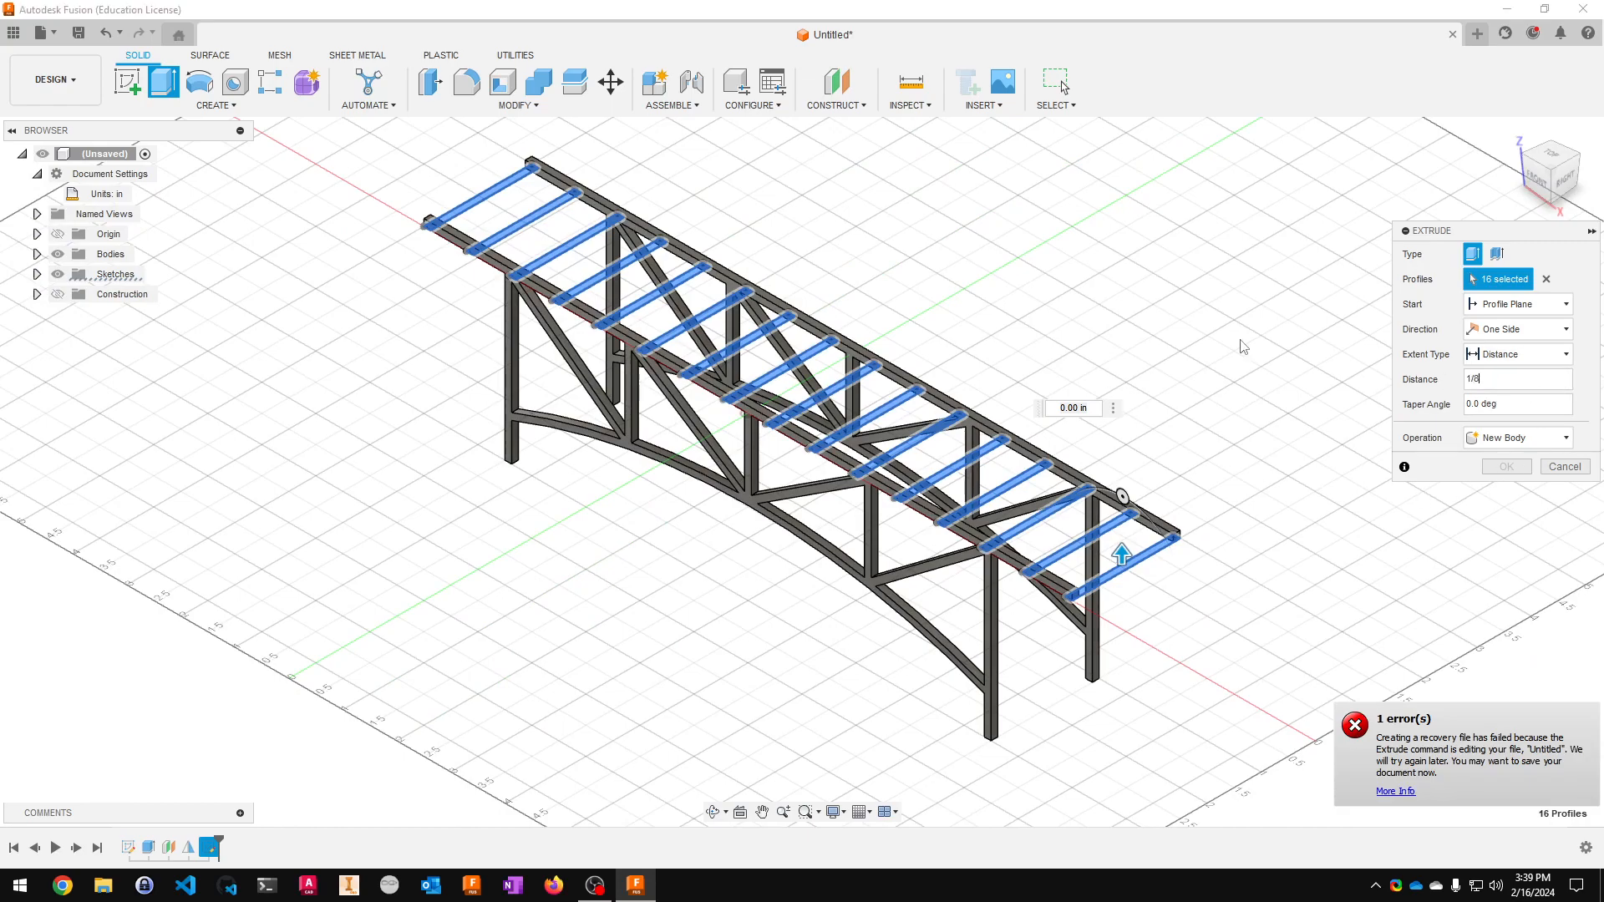
{"action": "type", "text": "8"}
{"action": "scroll", "coordinate": [1124, 660], "scroll_direction": "up", "scroll_amount": 5}
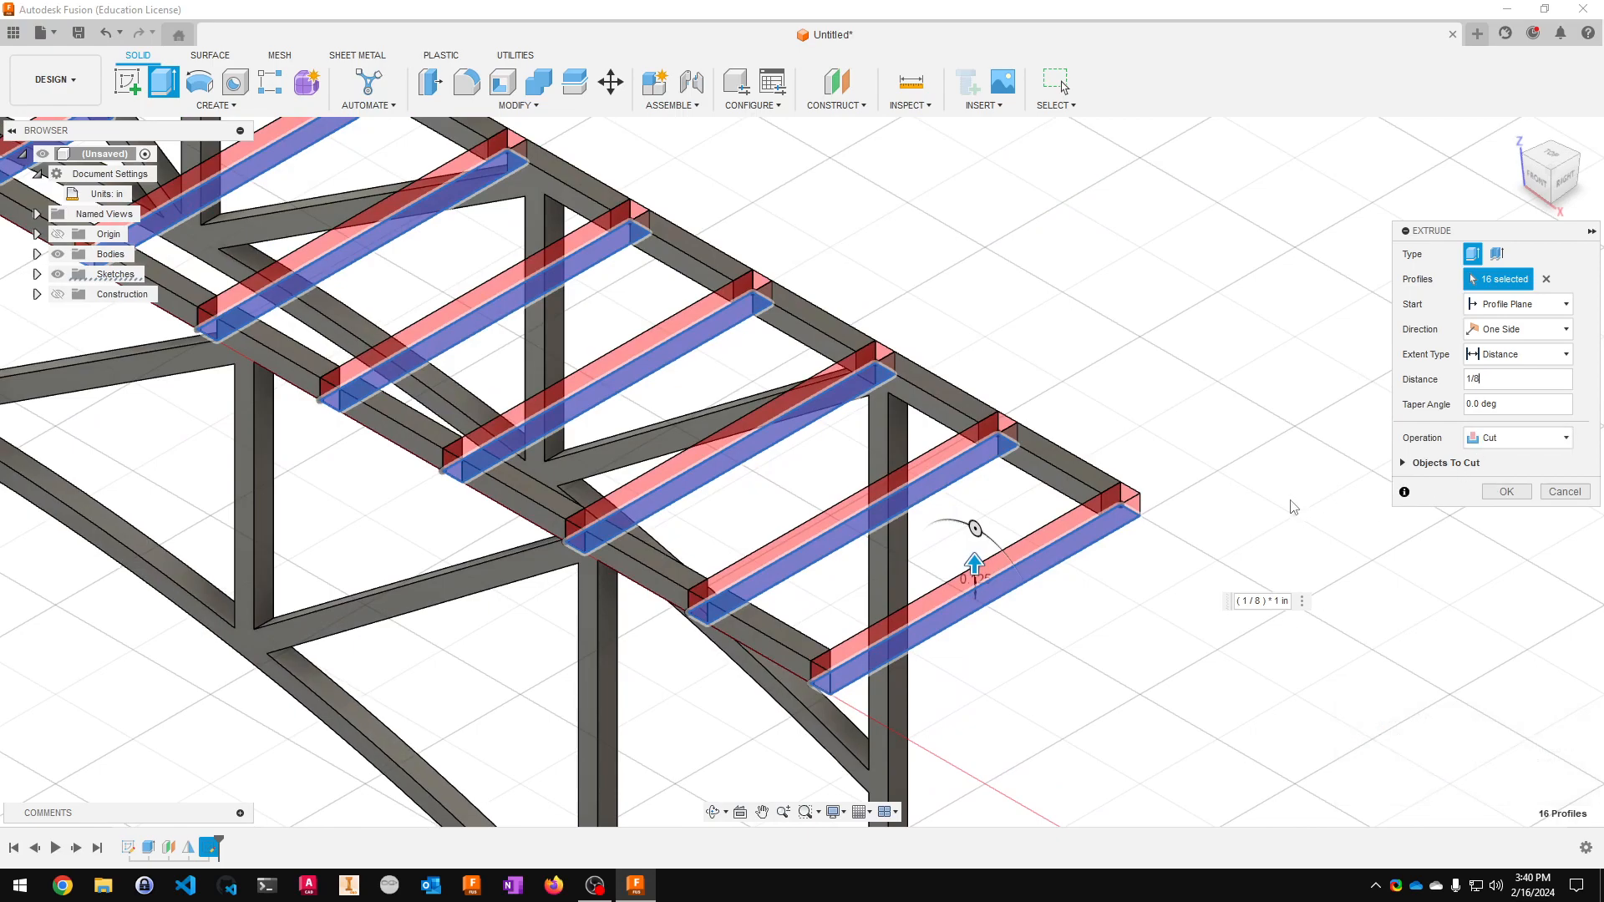
{"action": "left_click", "coordinate": [1519, 444]}
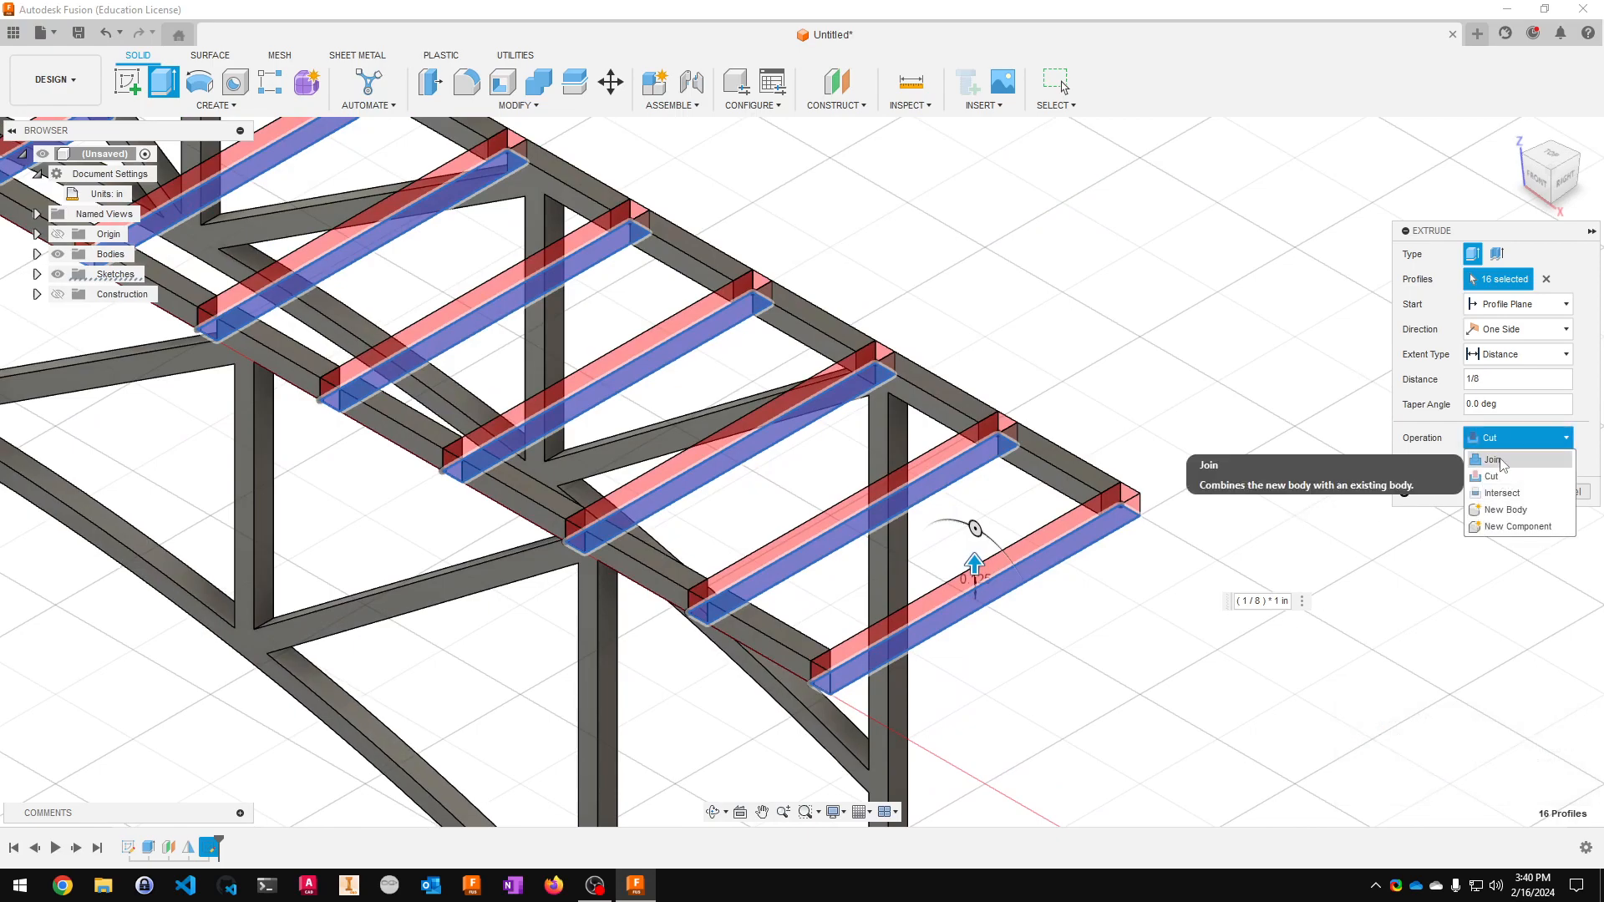
{"action": "left_click", "coordinate": [1503, 460]}
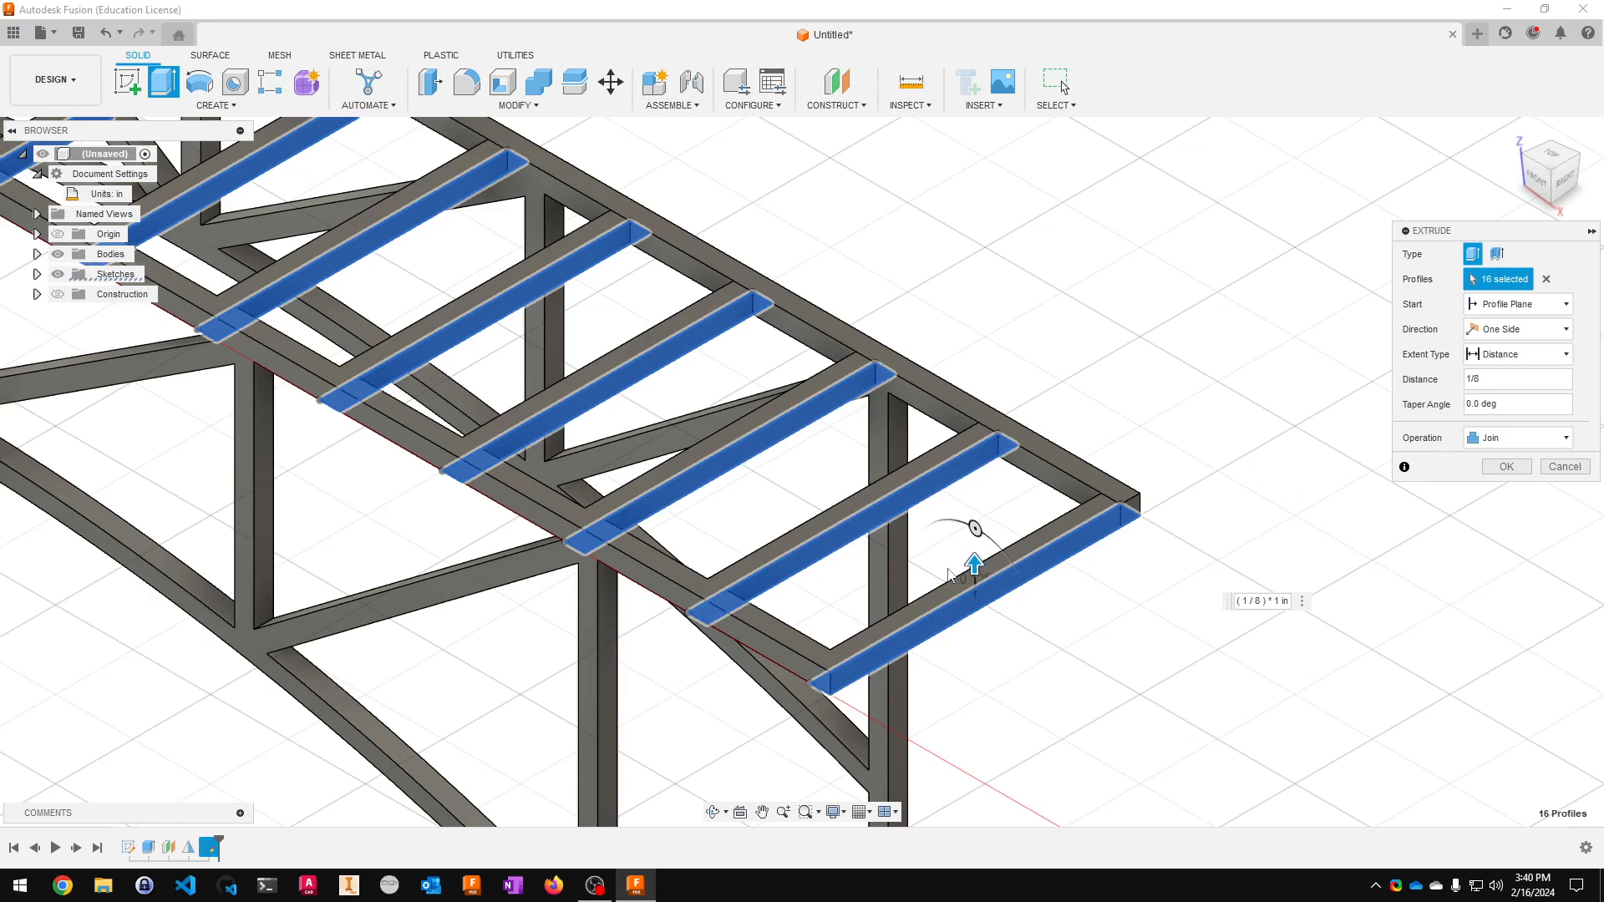
- Change the extrusion distance to 1/4 in and create the cross members
{"action": "double_click", "coordinate": [1495, 376]}
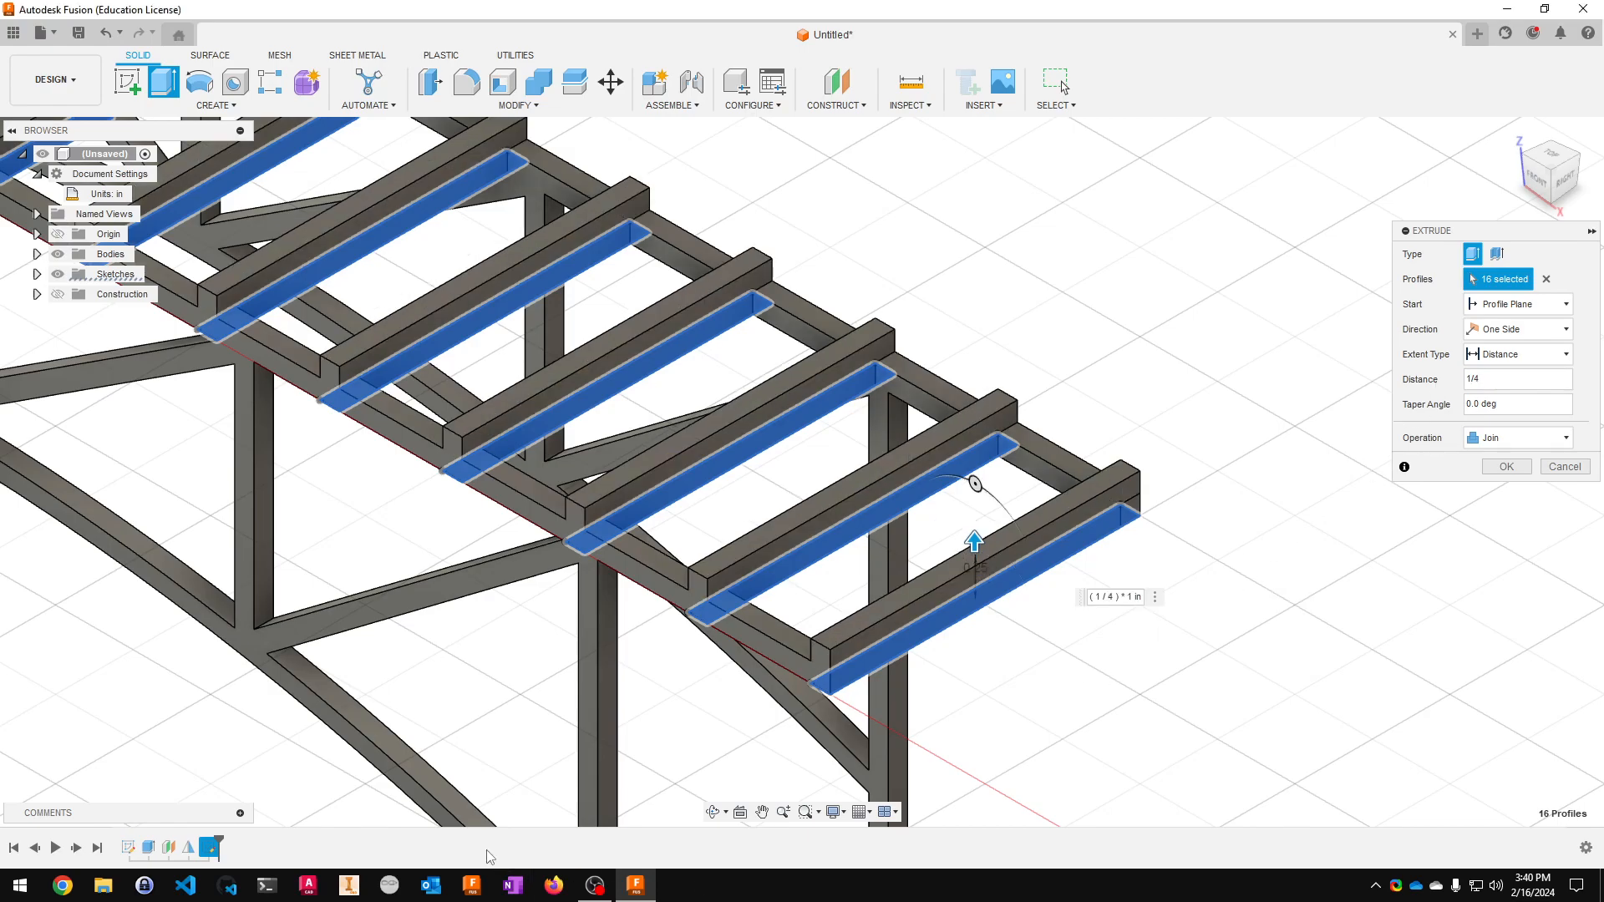
{"action": "scroll", "coordinate": [369, 743], "scroll_direction": "down", "scroll_amount": 1}
{"action": "left_click", "coordinate": [1507, 465]}
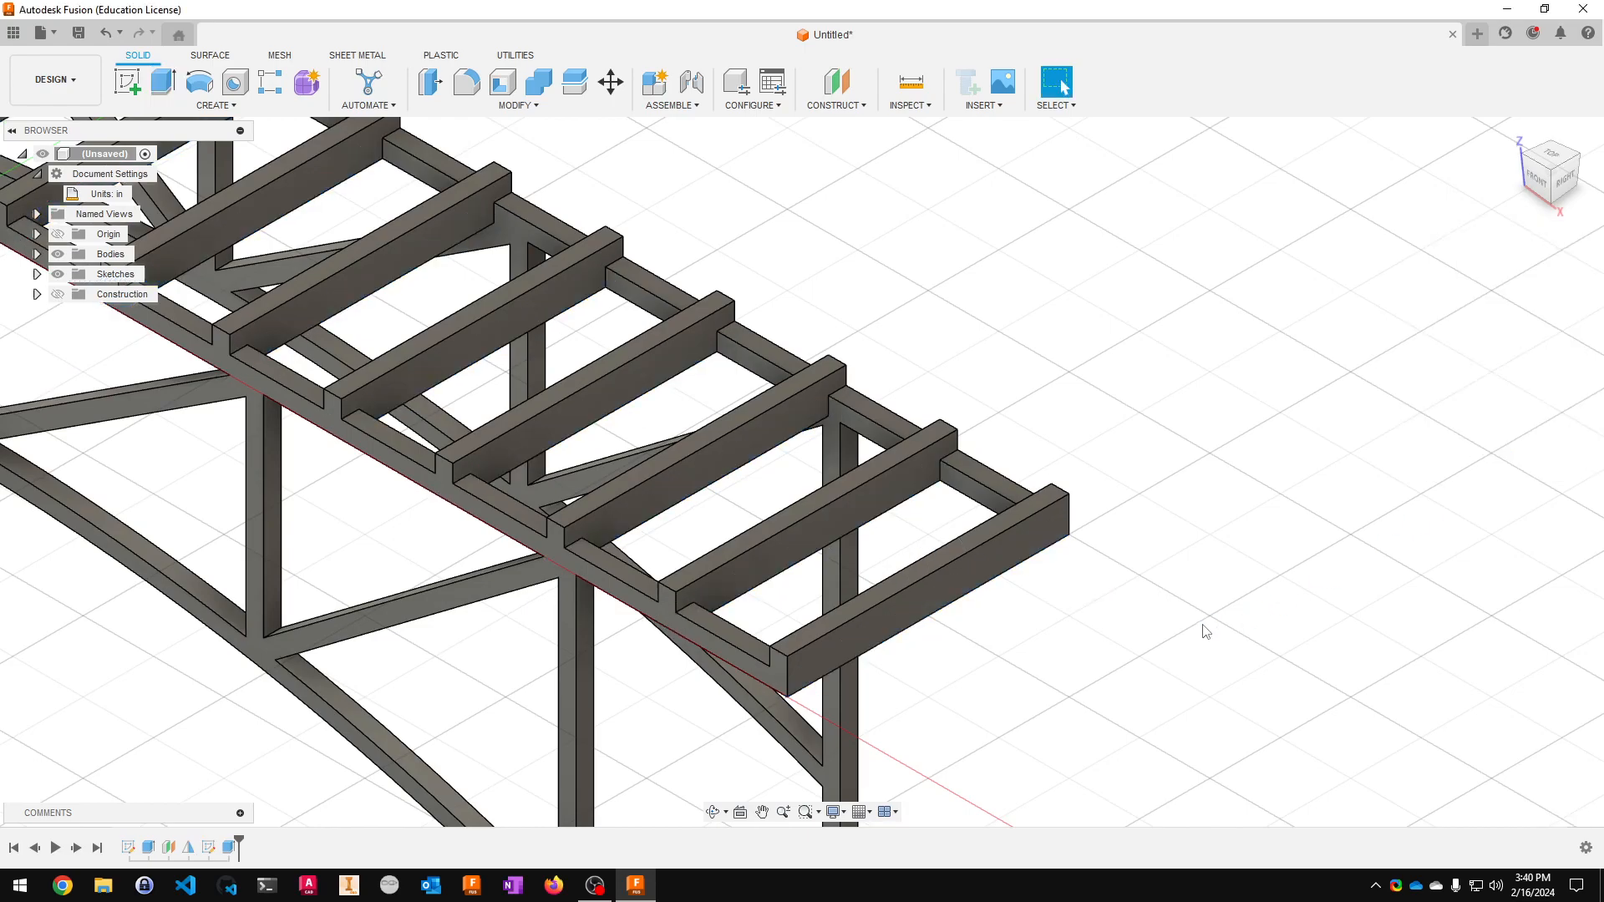
- Examine the cross members along the whole bridge in close-up, in front view and in the isometric home view
{"action": "scroll", "coordinate": [467, 693], "scroll_direction": "up", "scroll_amount": 2}
{"action": "middle_click_drag", "start_coordinate": [468, 693], "coordinate": [301, 615]}
{"action": "scroll", "coordinate": [301, 615], "scroll_direction": "down", "scroll_amount": 5}
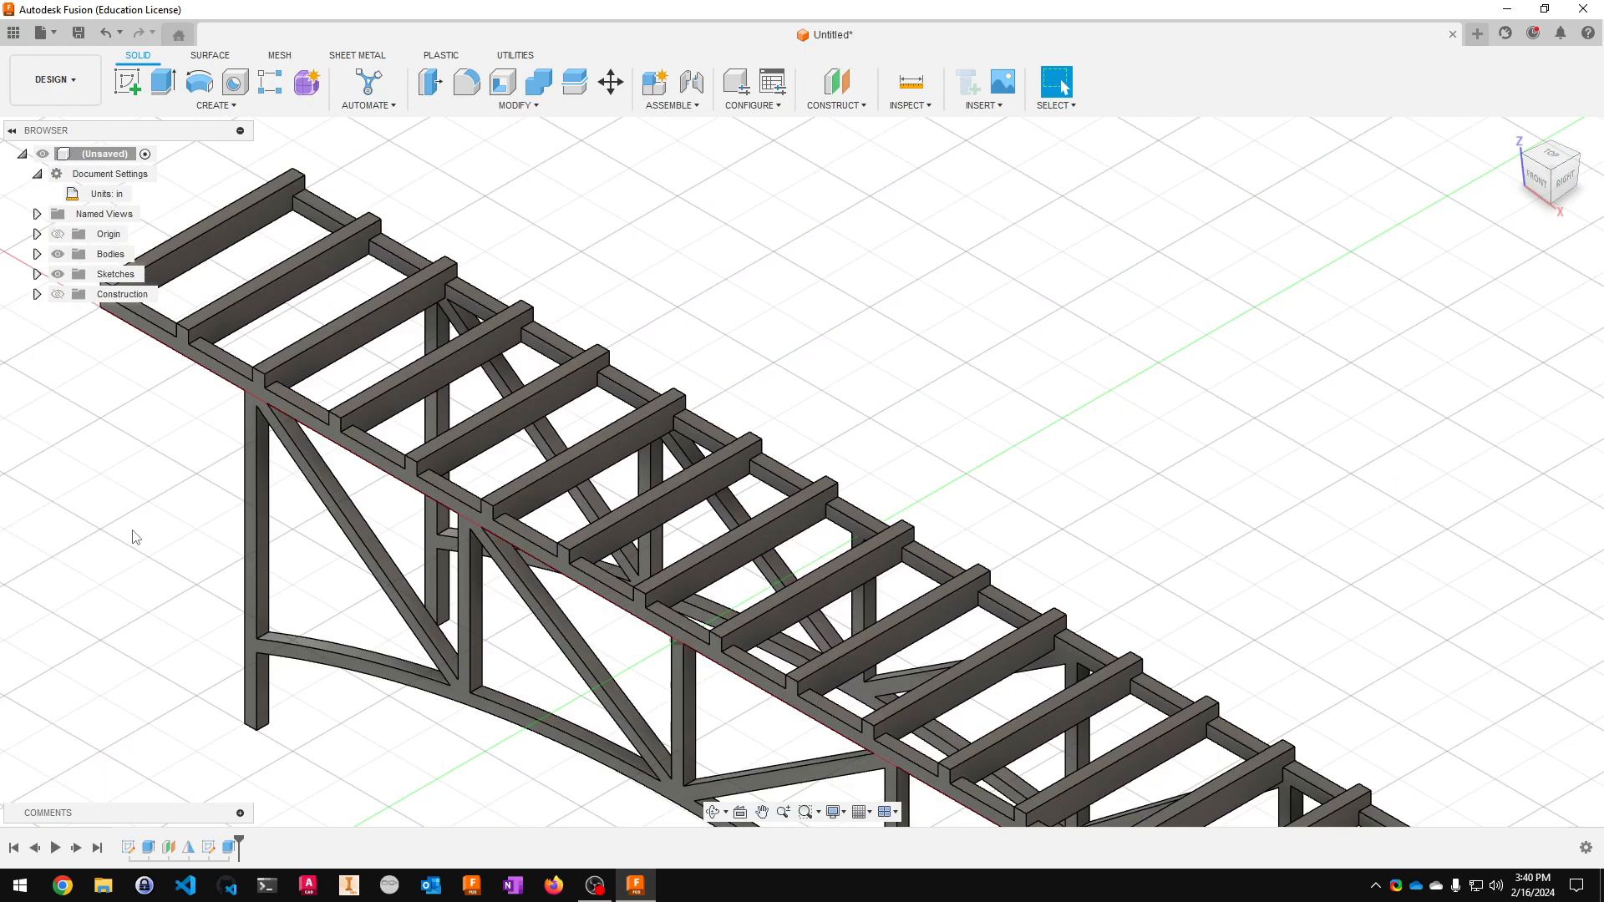
{"action": "scroll", "coordinate": [136, 537], "scroll_direction": "down", "scroll_amount": 4}
{"action": "middle_click_drag", "start_coordinate": [801, 465], "coordinate": [1132, 277]}
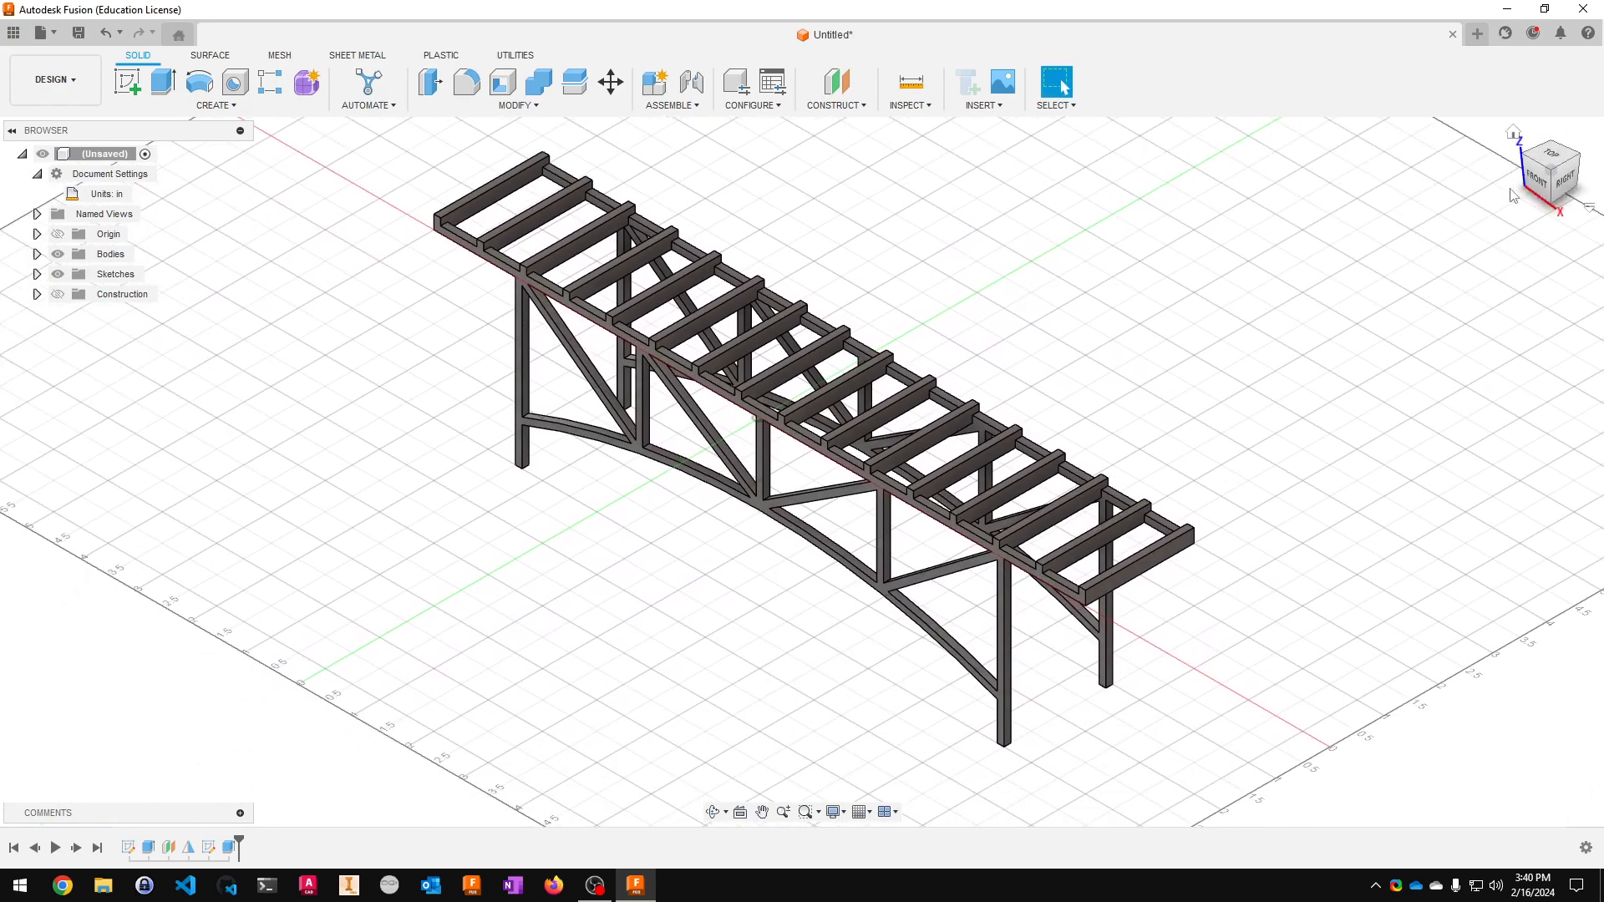
{"action": "left_click", "coordinate": [1541, 181]}
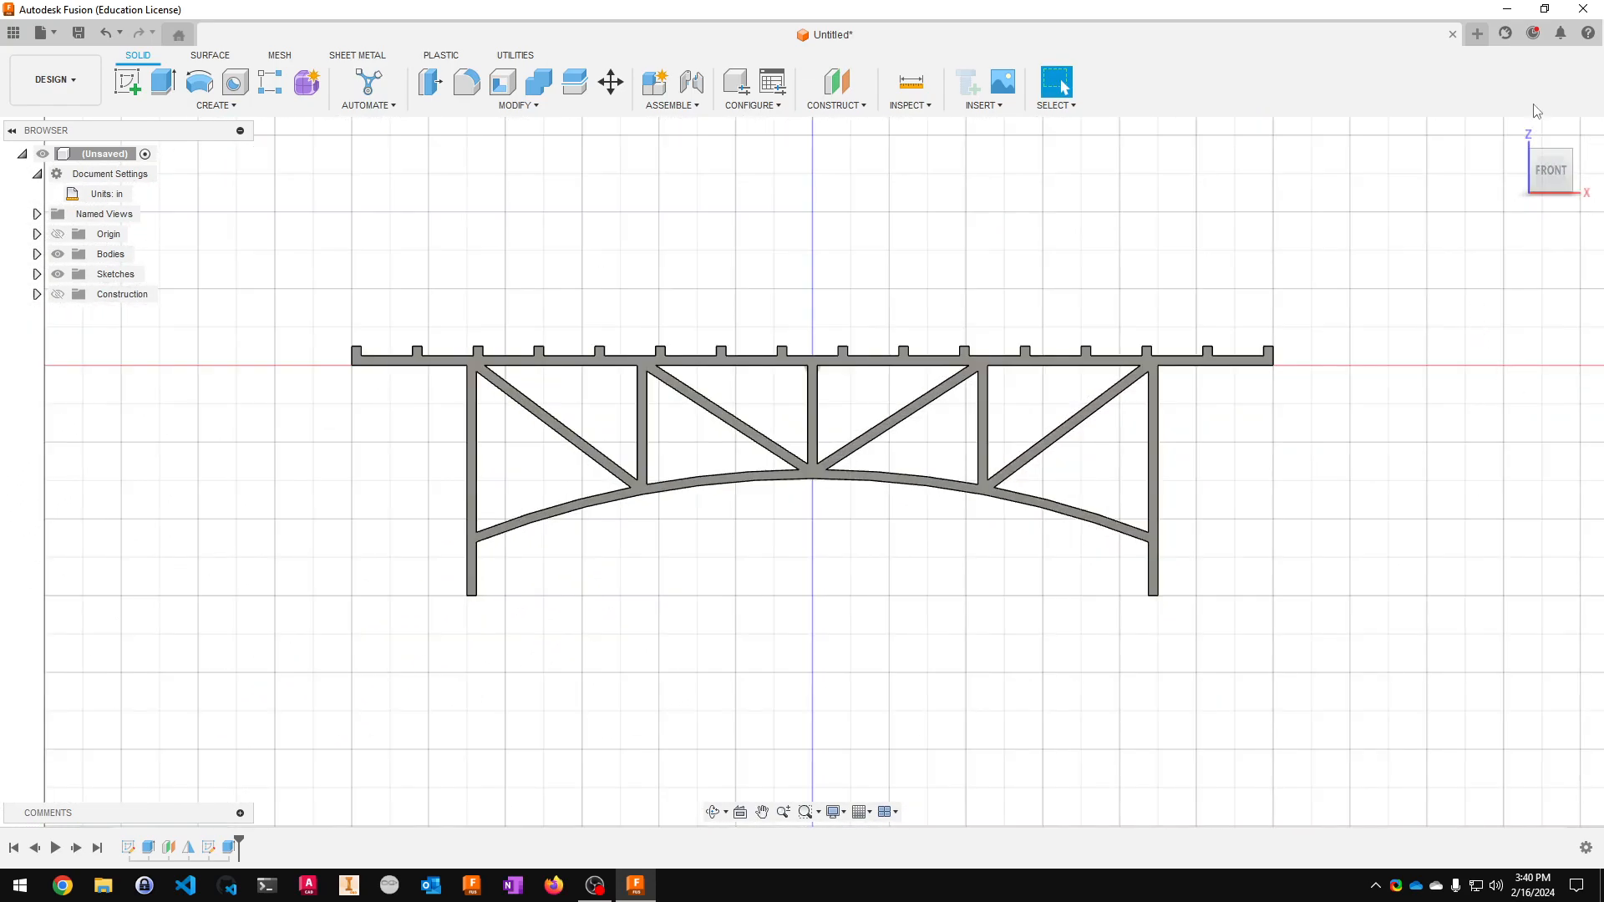
{"action": "left_click", "coordinate": [1514, 133]}
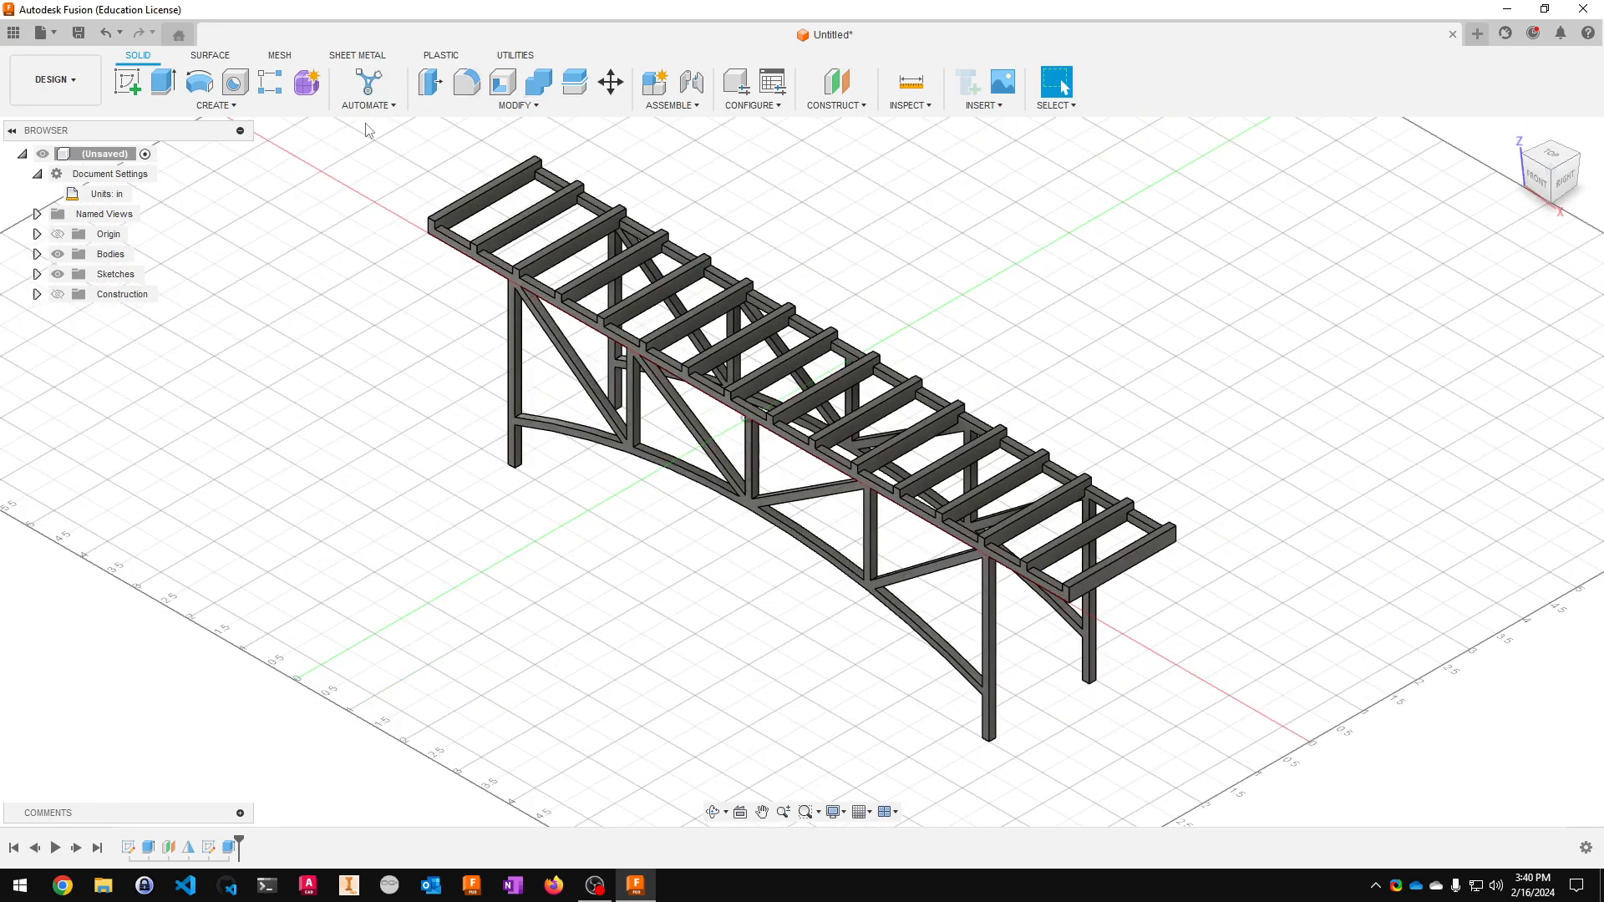
- Assign the physical material Wood from the Fusion Material Library to the bridge
{"action": "left_click", "coordinate": [514, 106]}
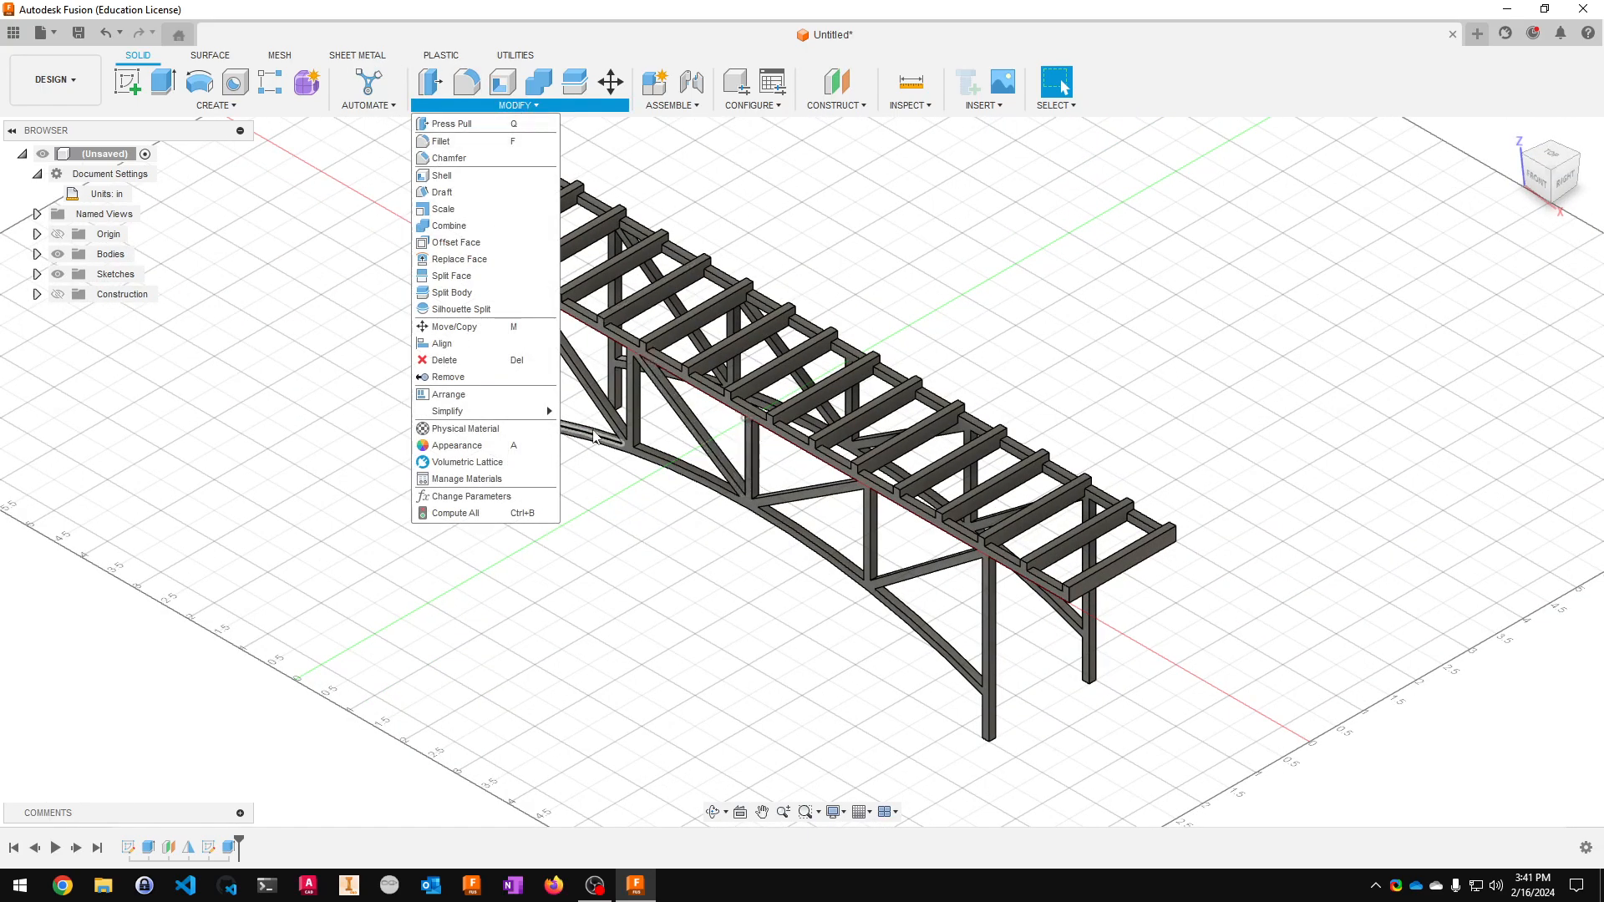
{"action": "left_click", "coordinate": [496, 435]}
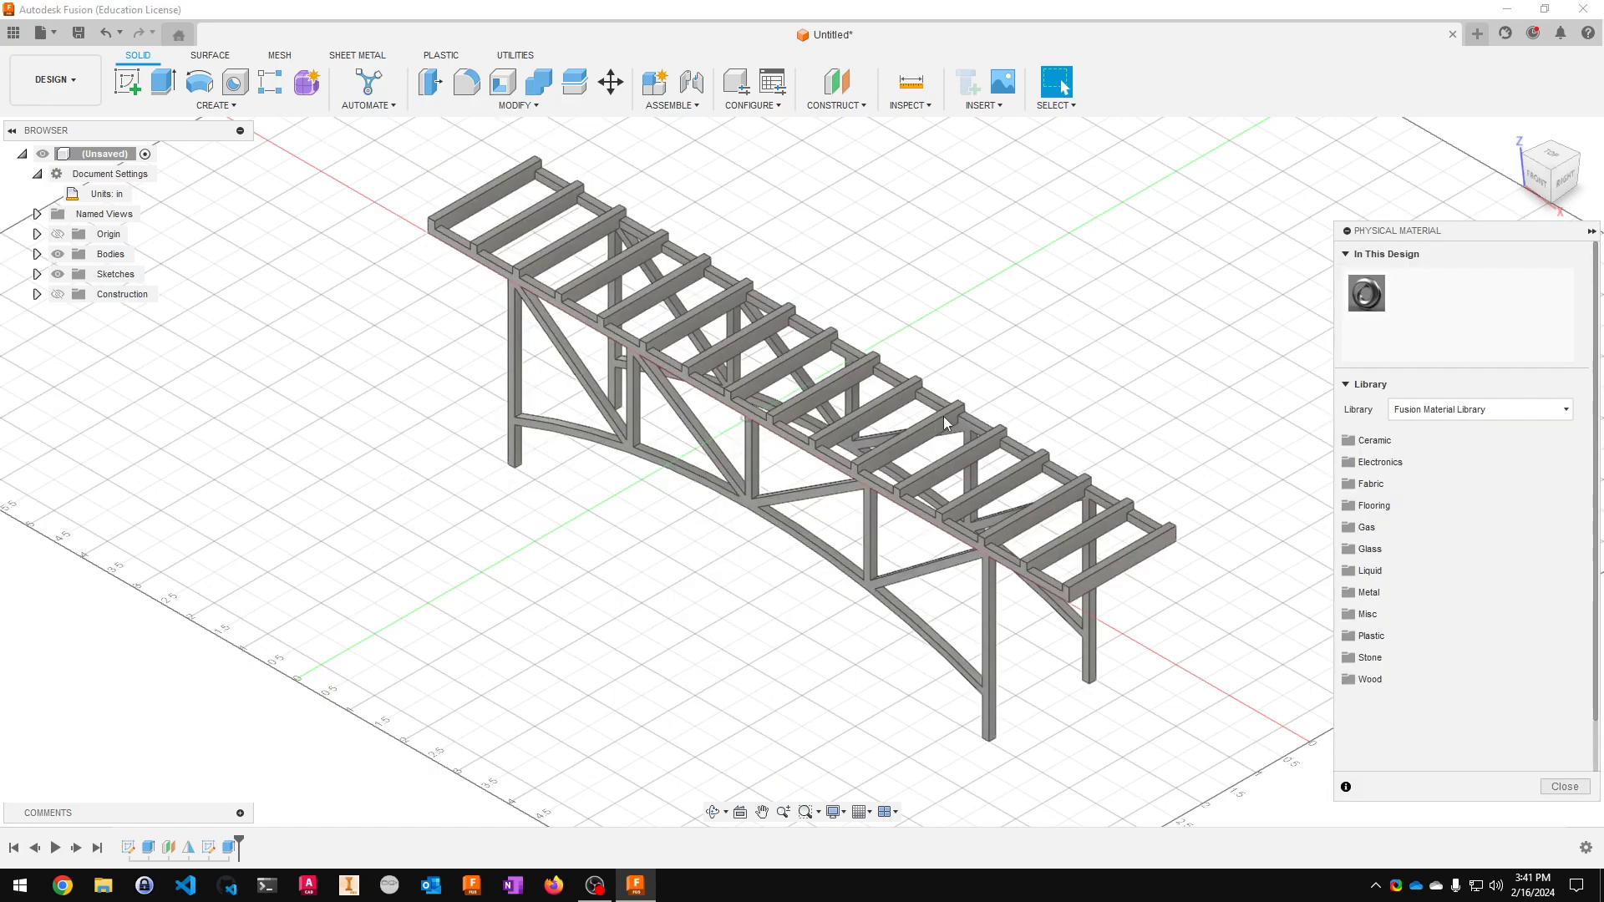
{"action": "left_click", "coordinate": [1370, 679]}
{"action": "scroll", "coordinate": [1496, 677], "scroll_direction": "down", "scroll_amount": 10}
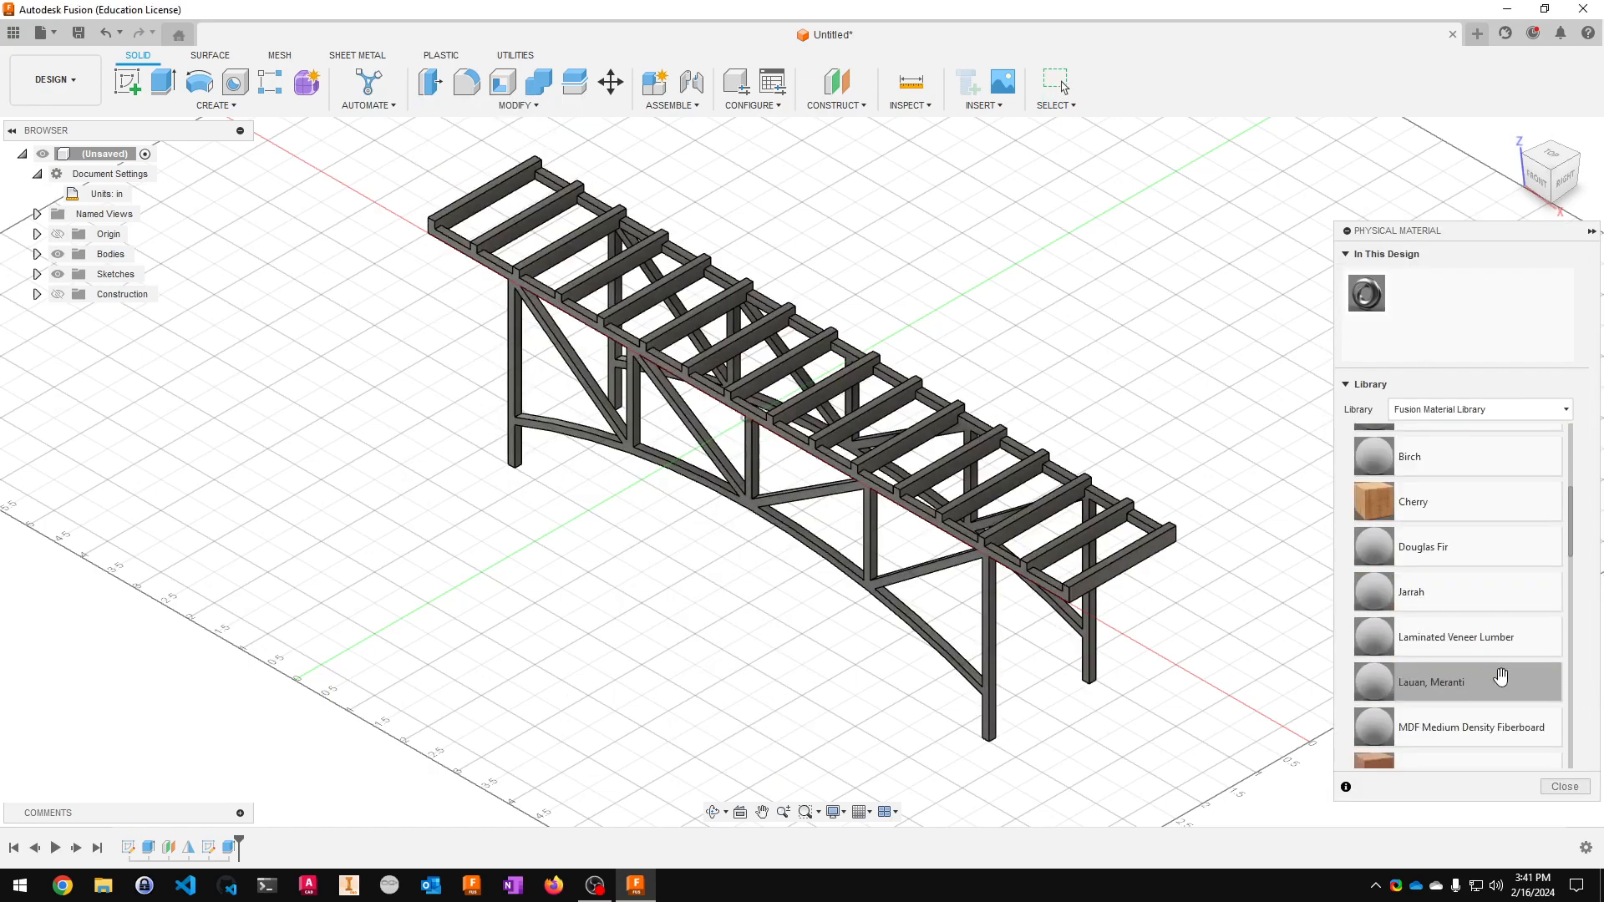
{"action": "scroll", "coordinate": [1496, 679], "scroll_direction": "down", "scroll_amount": 8}
{"action": "left_click_drag", "start_coordinate": [1437, 656], "coordinate": [1161, 660]}
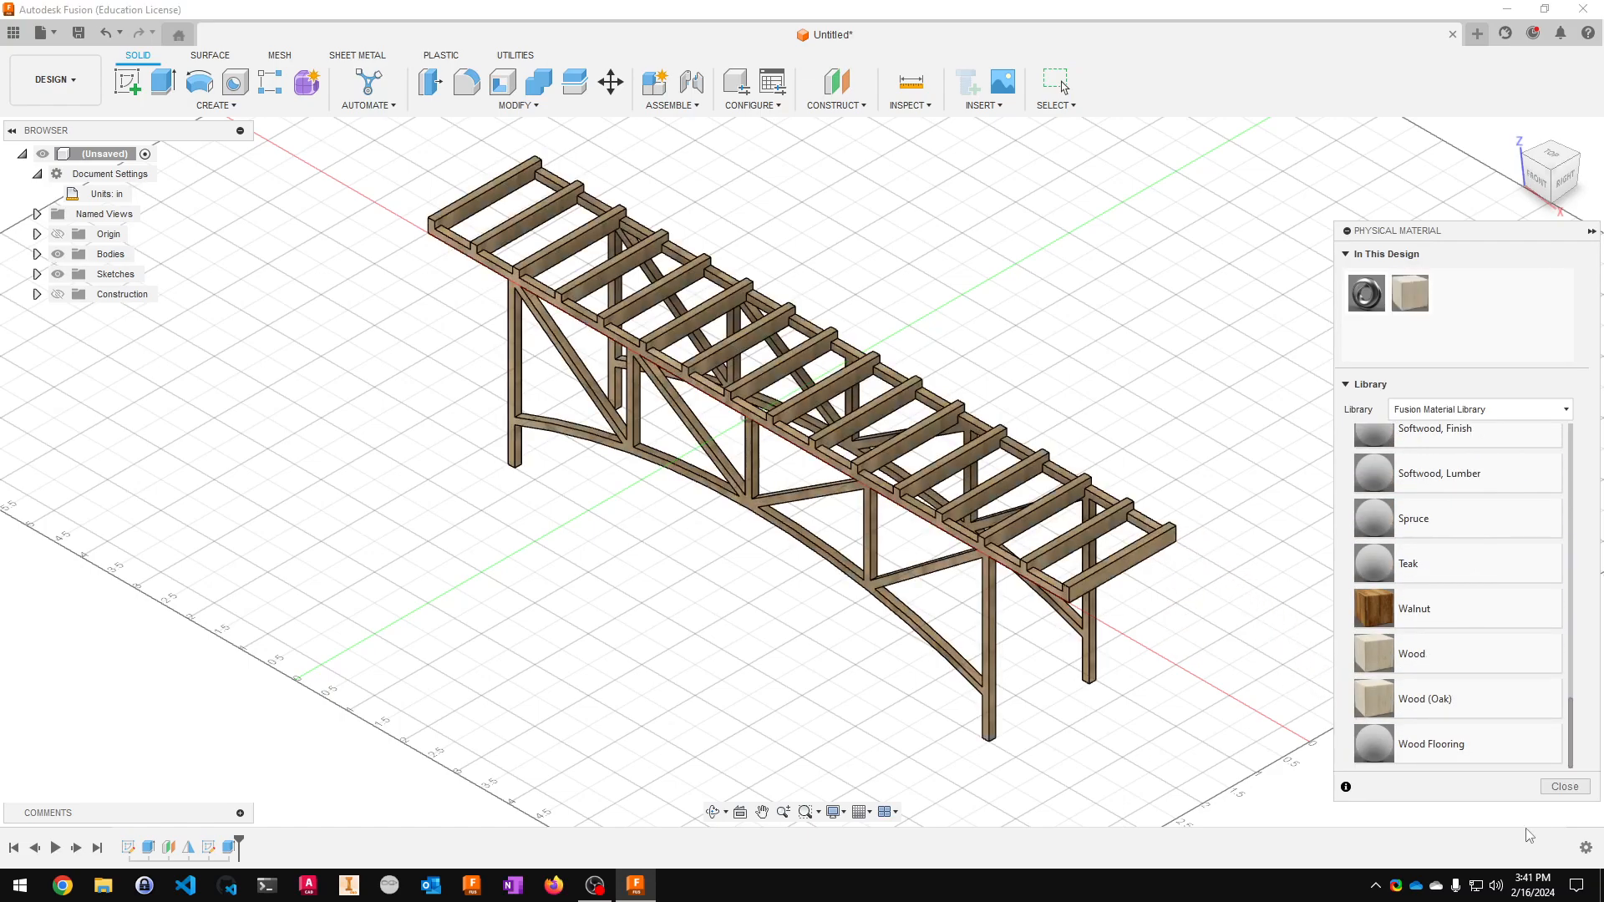
- Finish the material assignment and save the design as bridge4 in the Balsa Bridge project
{"action": "left_click", "coordinate": [1565, 787]}
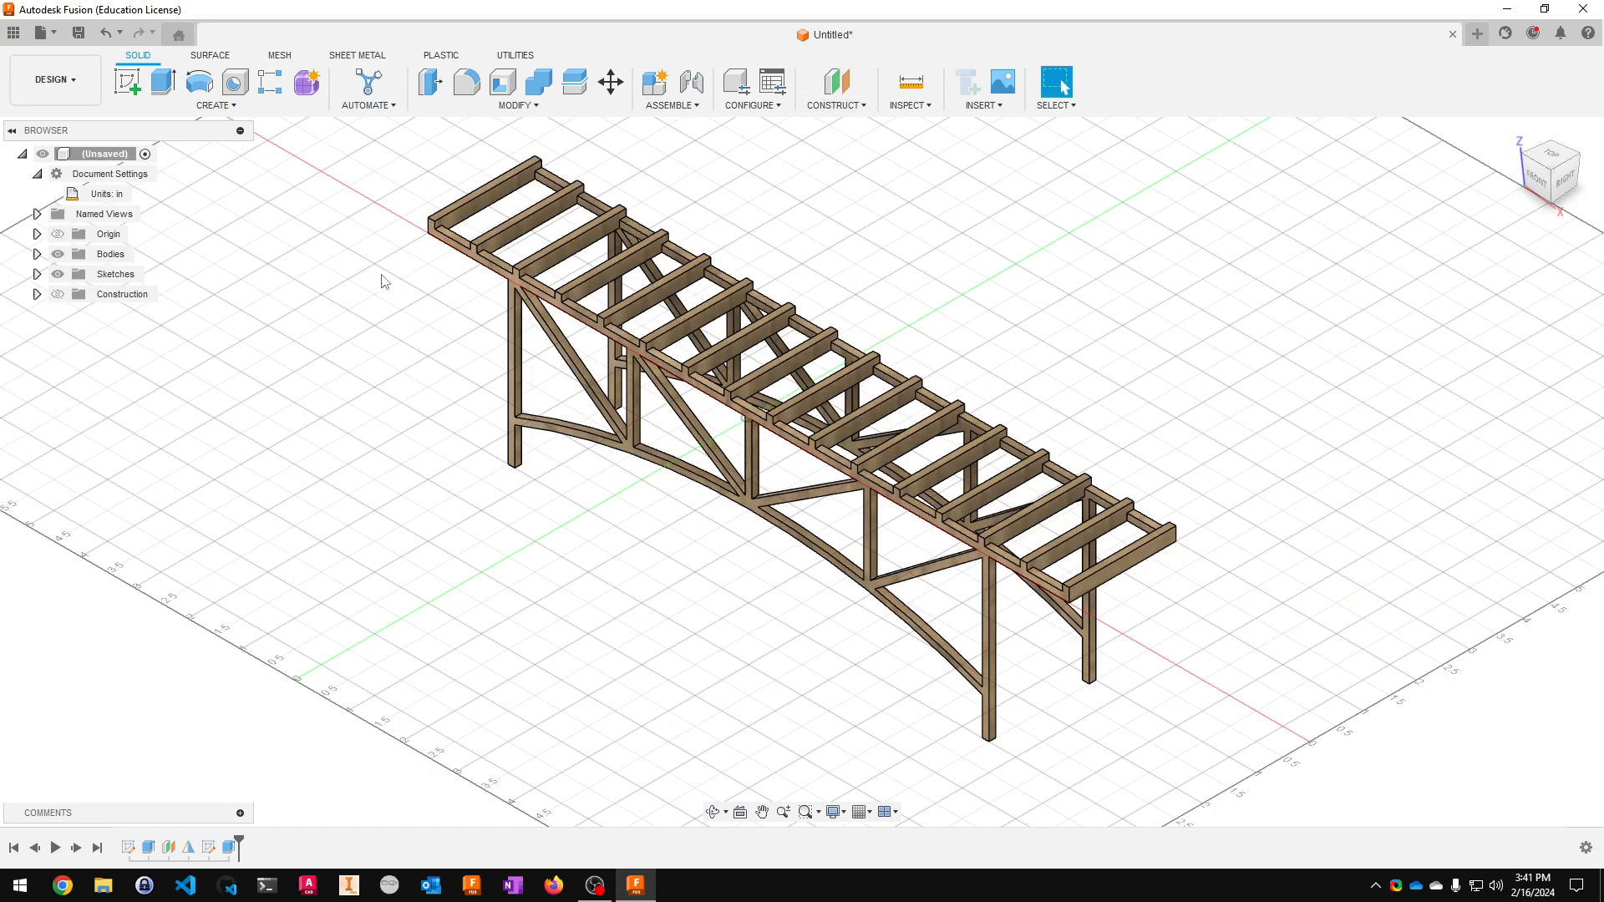
{"action": "key", "text": "ctrl+s"}
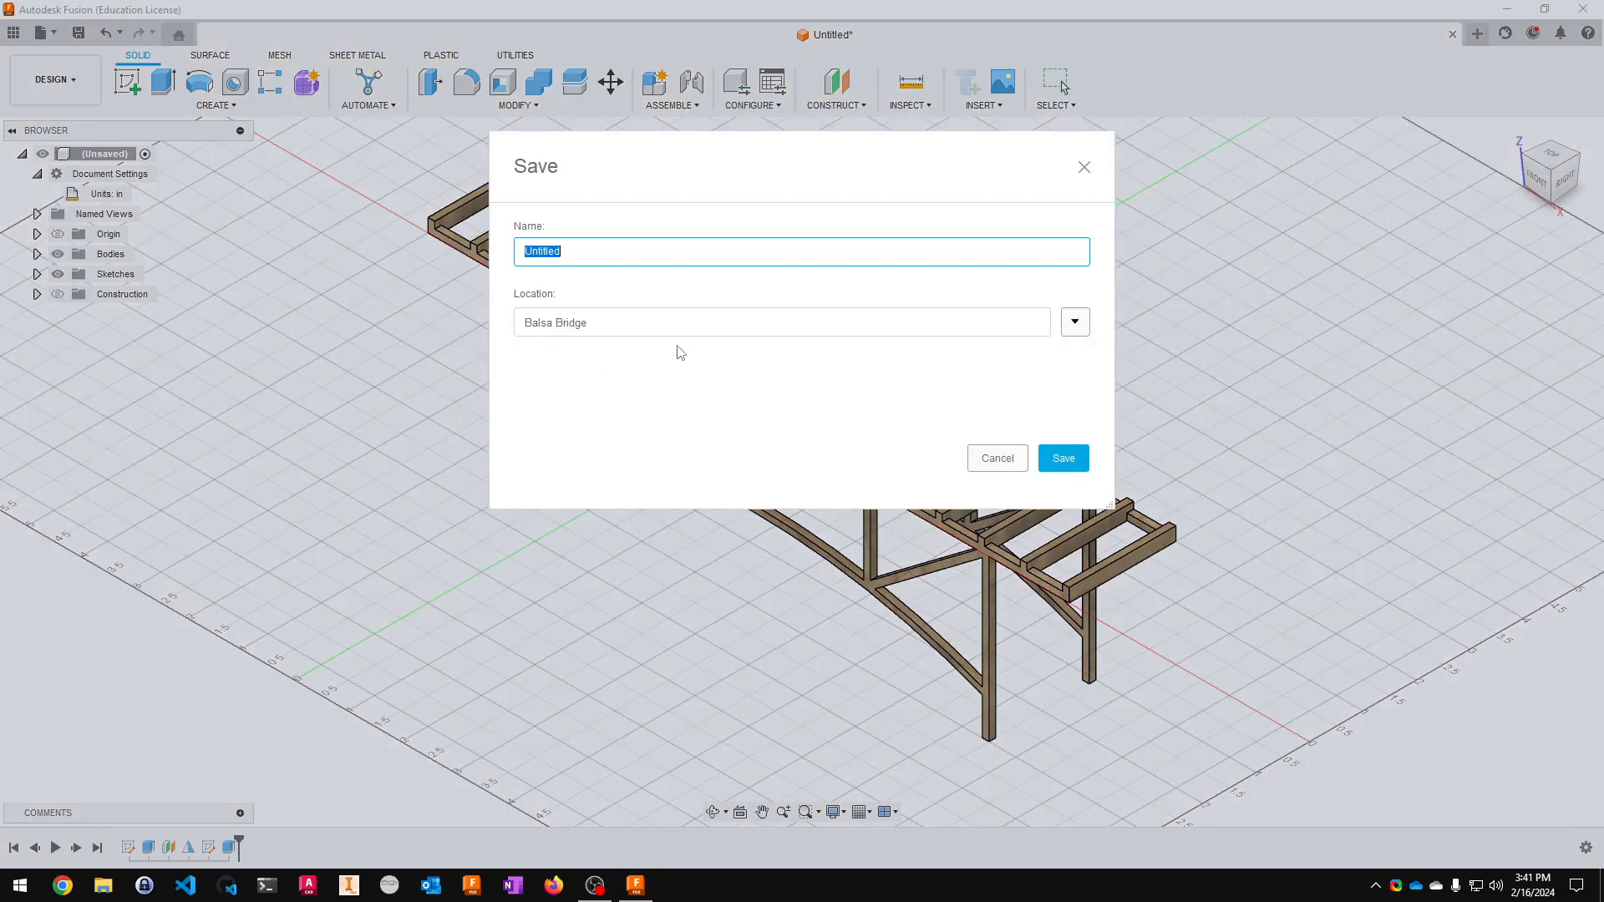
{"action": "type", "text": "bridge4"}
{"action": "left_click", "coordinate": [1065, 453]}
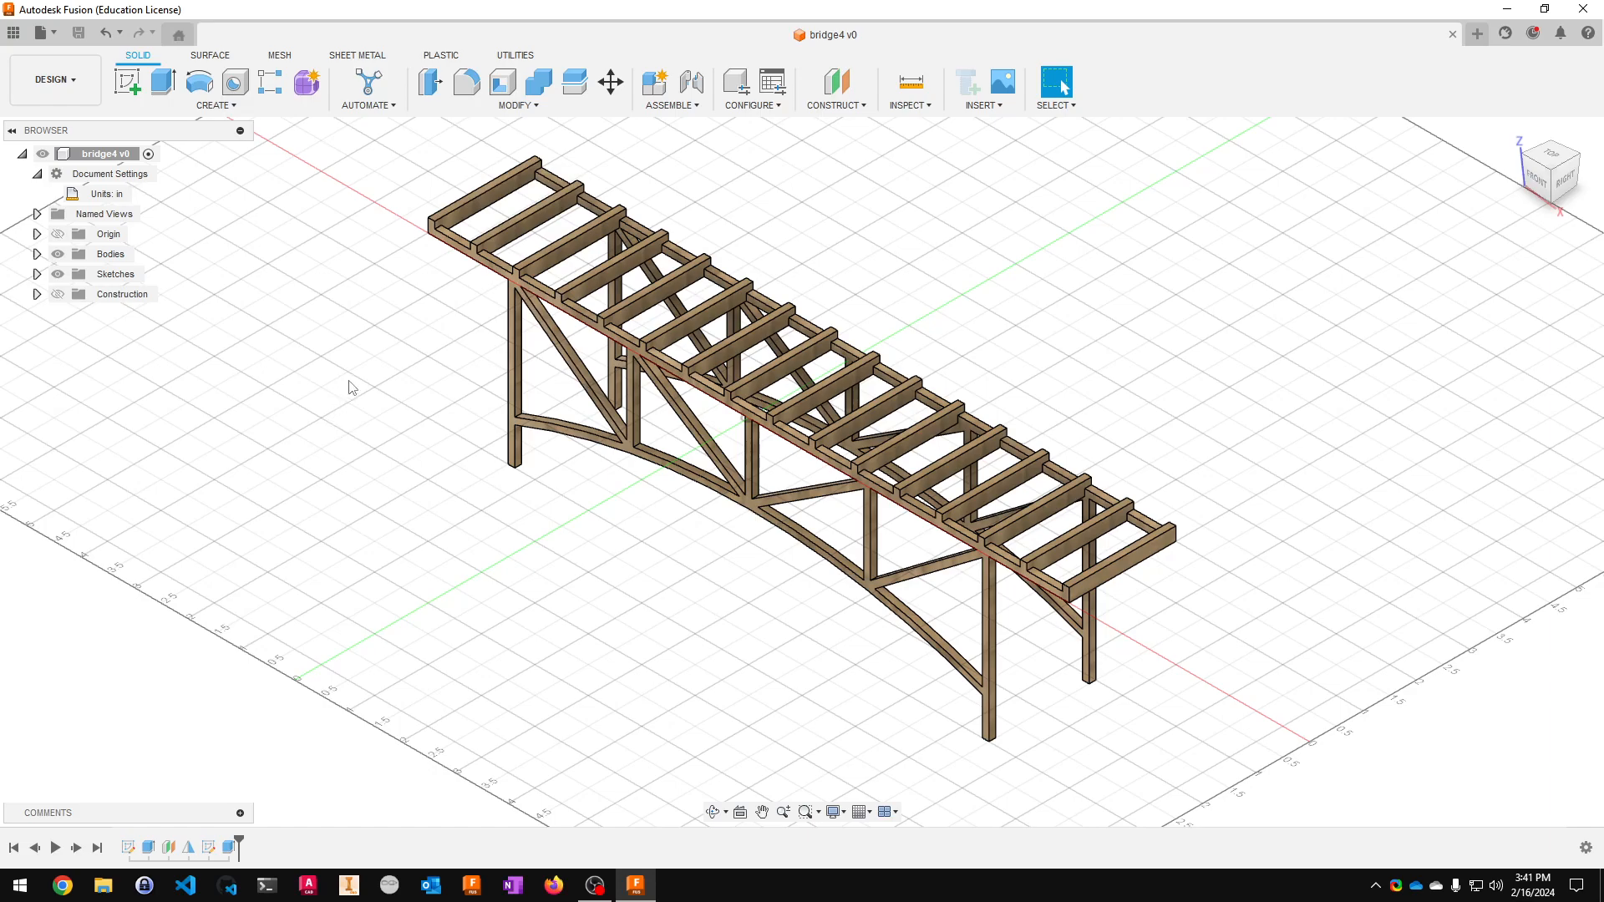
- Create a new drawing from the full-assembly design on a custom 14 x 8.5 in sheet with 4 horizontal zones
{"action": "left_click", "coordinate": [54, 81]}
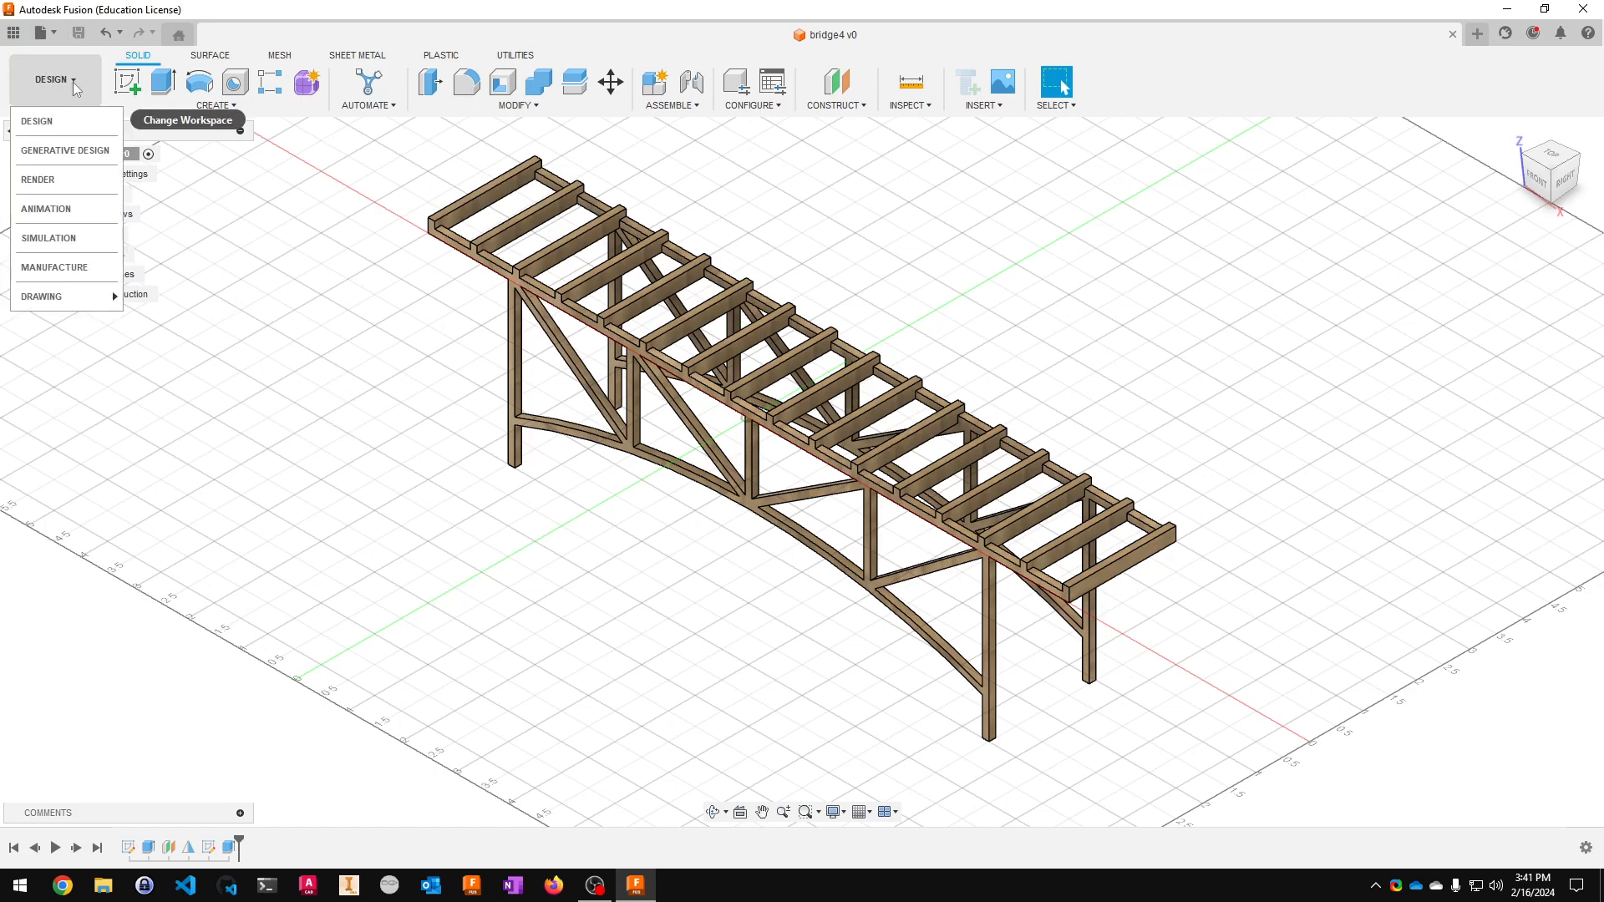
{"action": "mouse_move", "coordinate": [77, 294]}
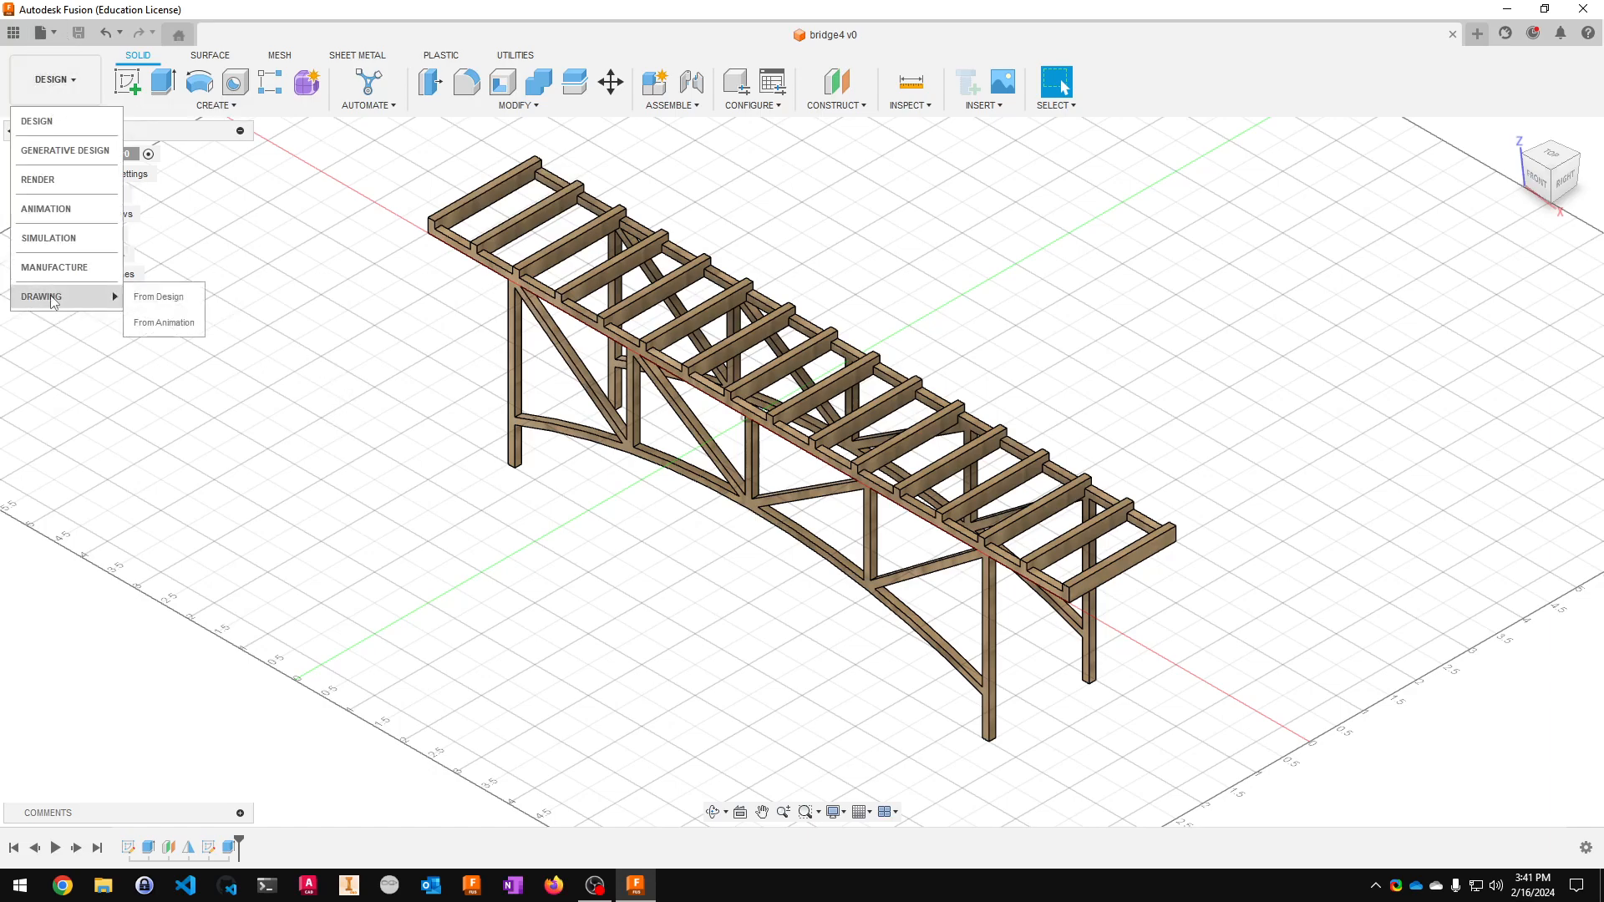
{"action": "left_click", "coordinate": [155, 296]}
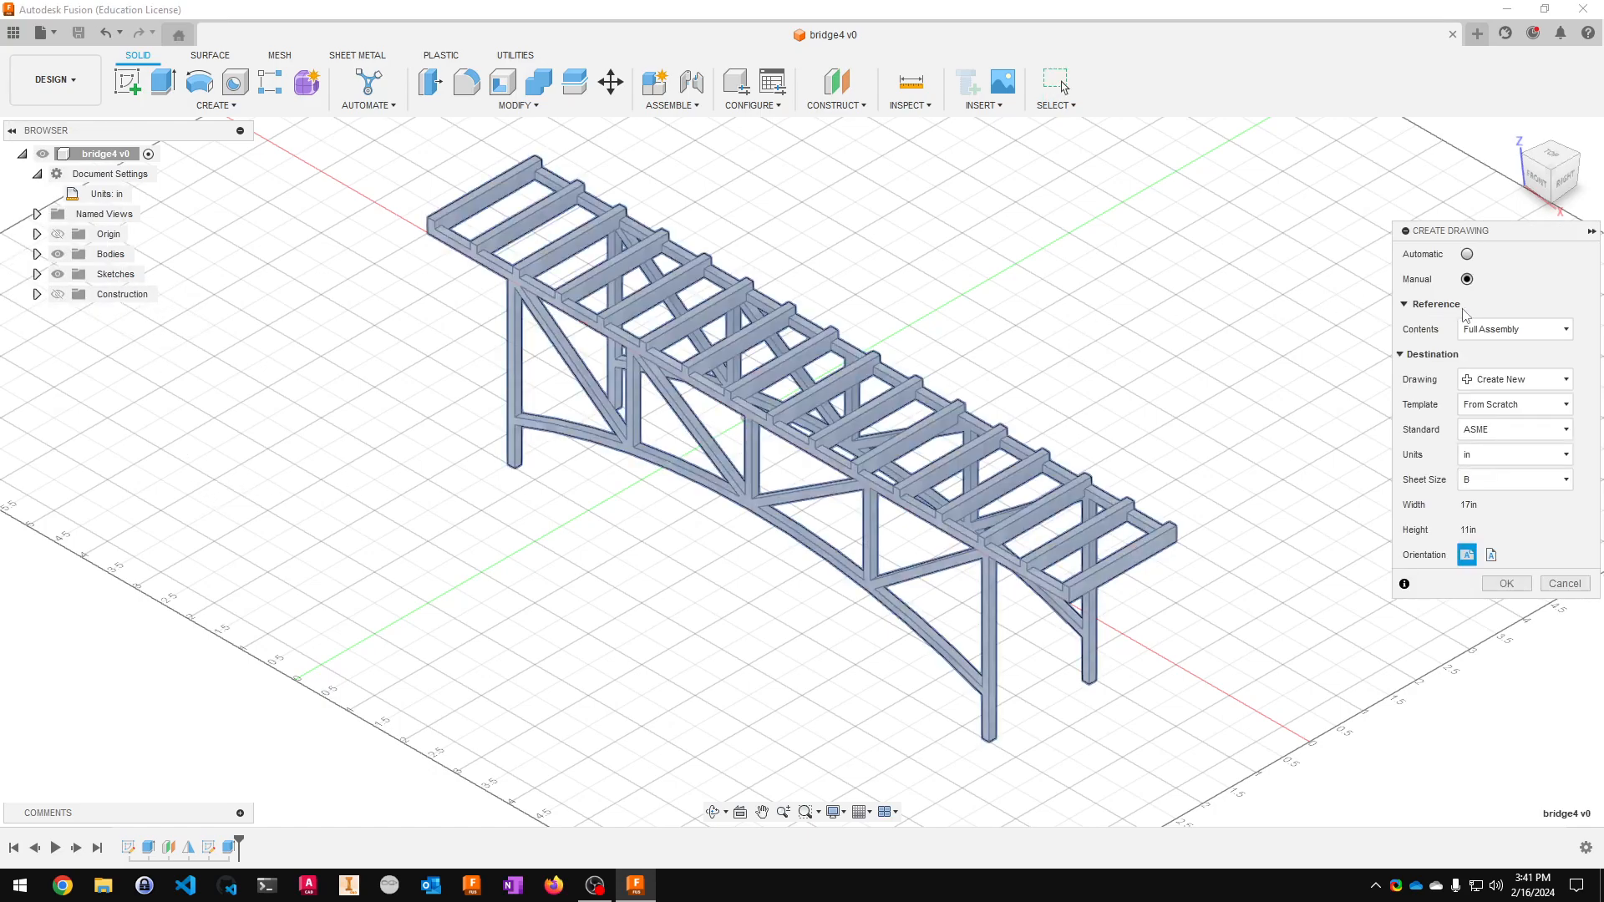
{"action": "left_click", "coordinate": [1518, 480]}
{"action": "left_click", "coordinate": [1494, 584]}
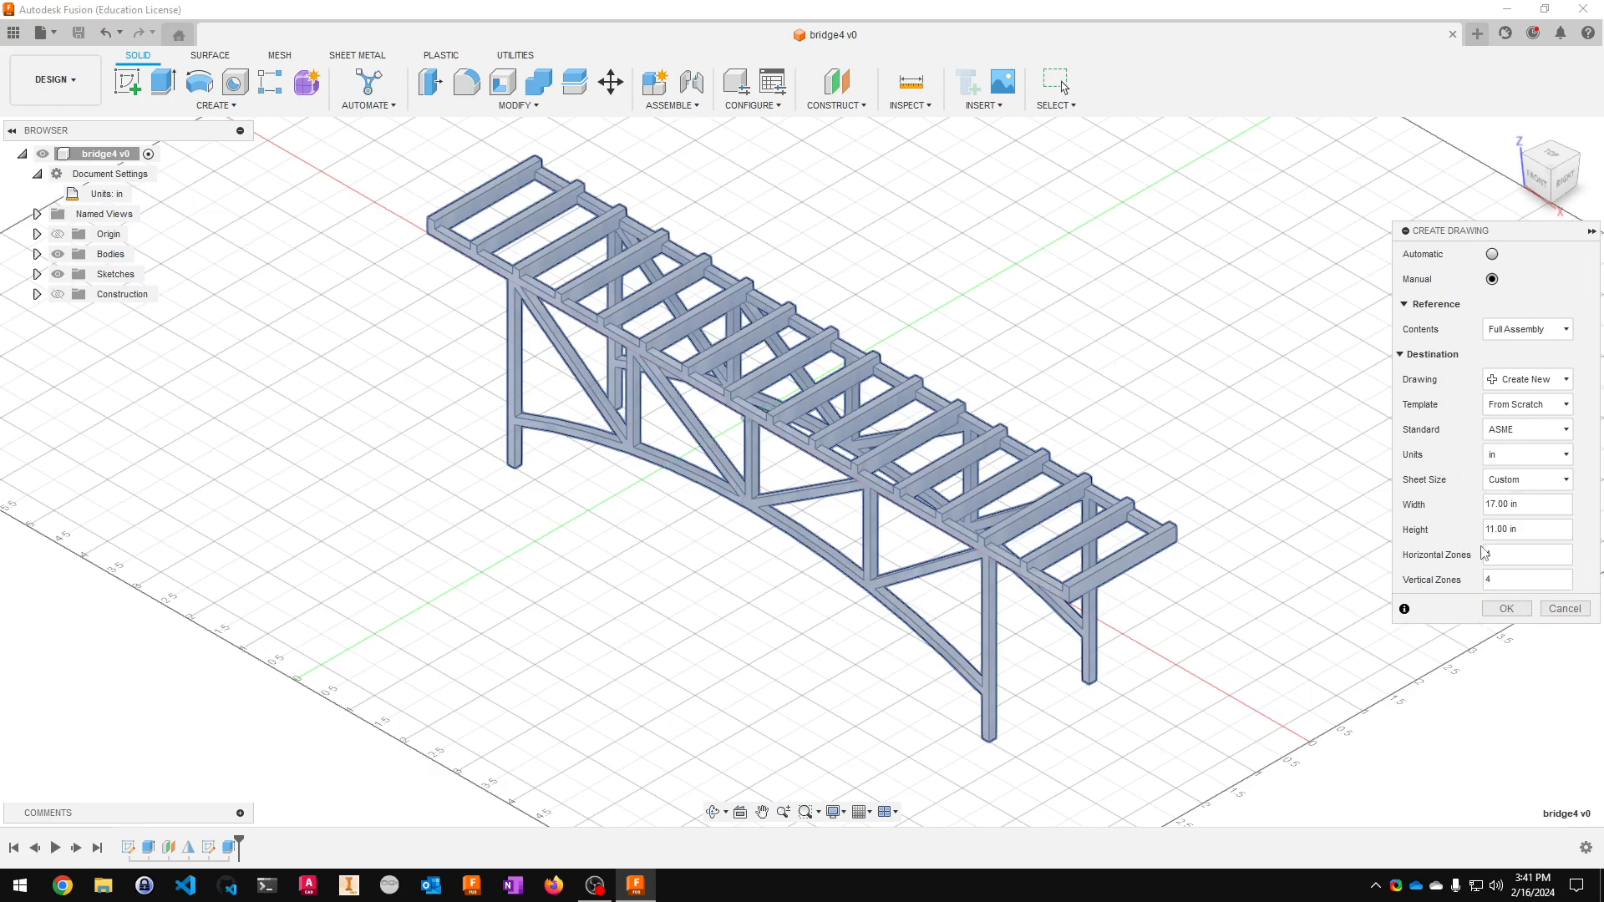
{"action": "left_click", "coordinate": [1530, 511]}
{"action": "type", "text": "14"}
{"action": "key", "text": "Tab"}
{"action": "type", "text": "8"}
{"action": "left_click", "coordinate": [1531, 556]}
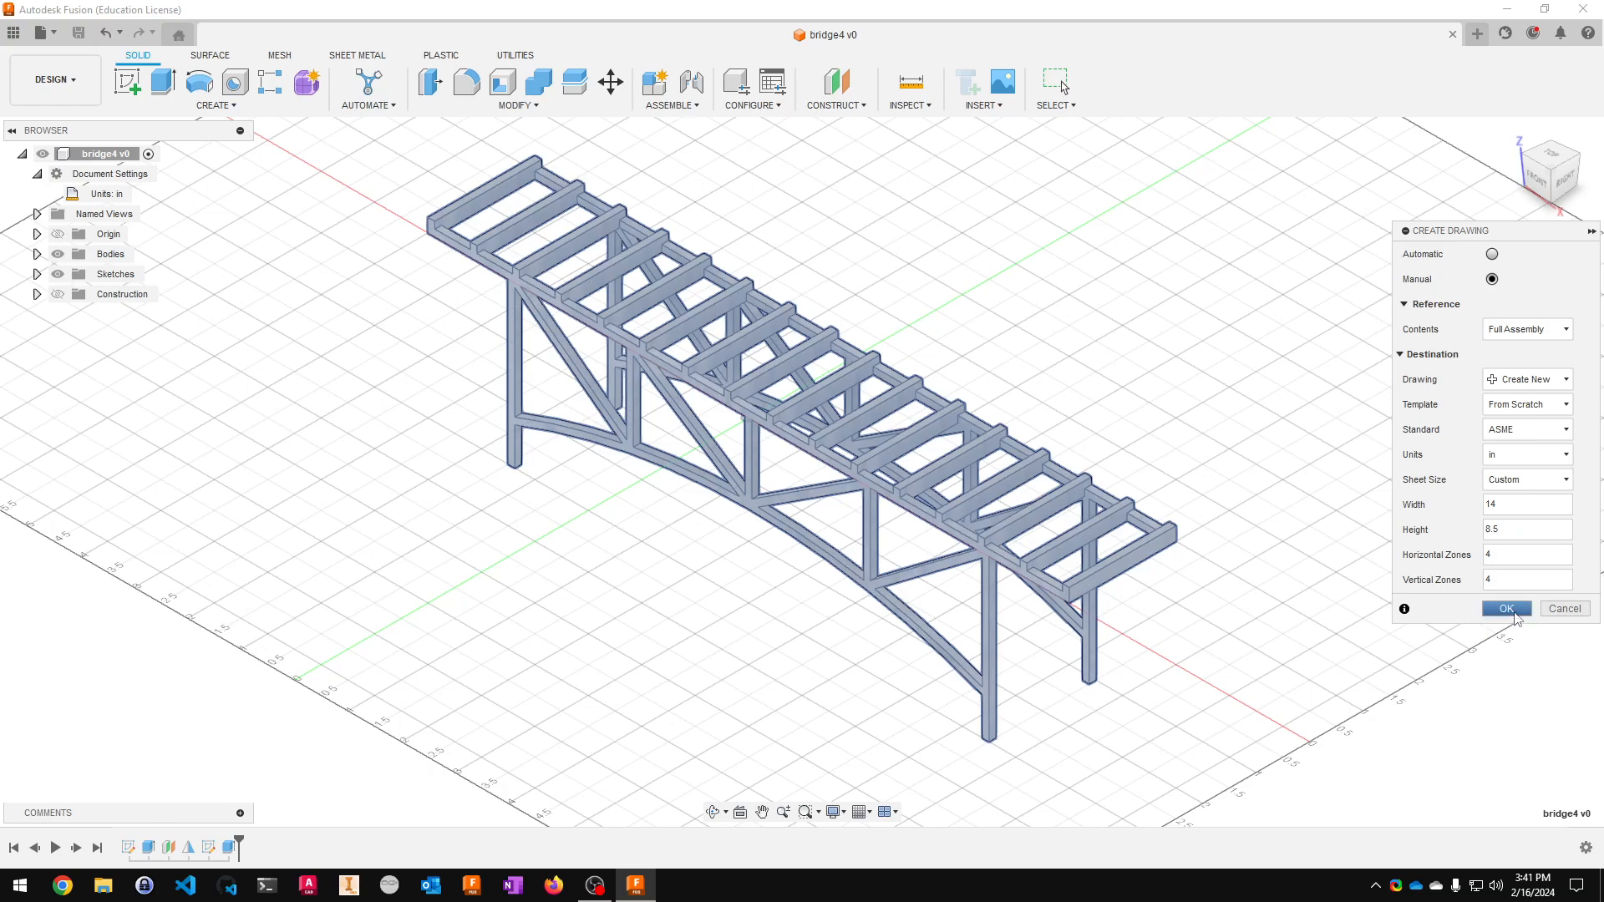
{"action": "left_click", "coordinate": [1508, 611]}
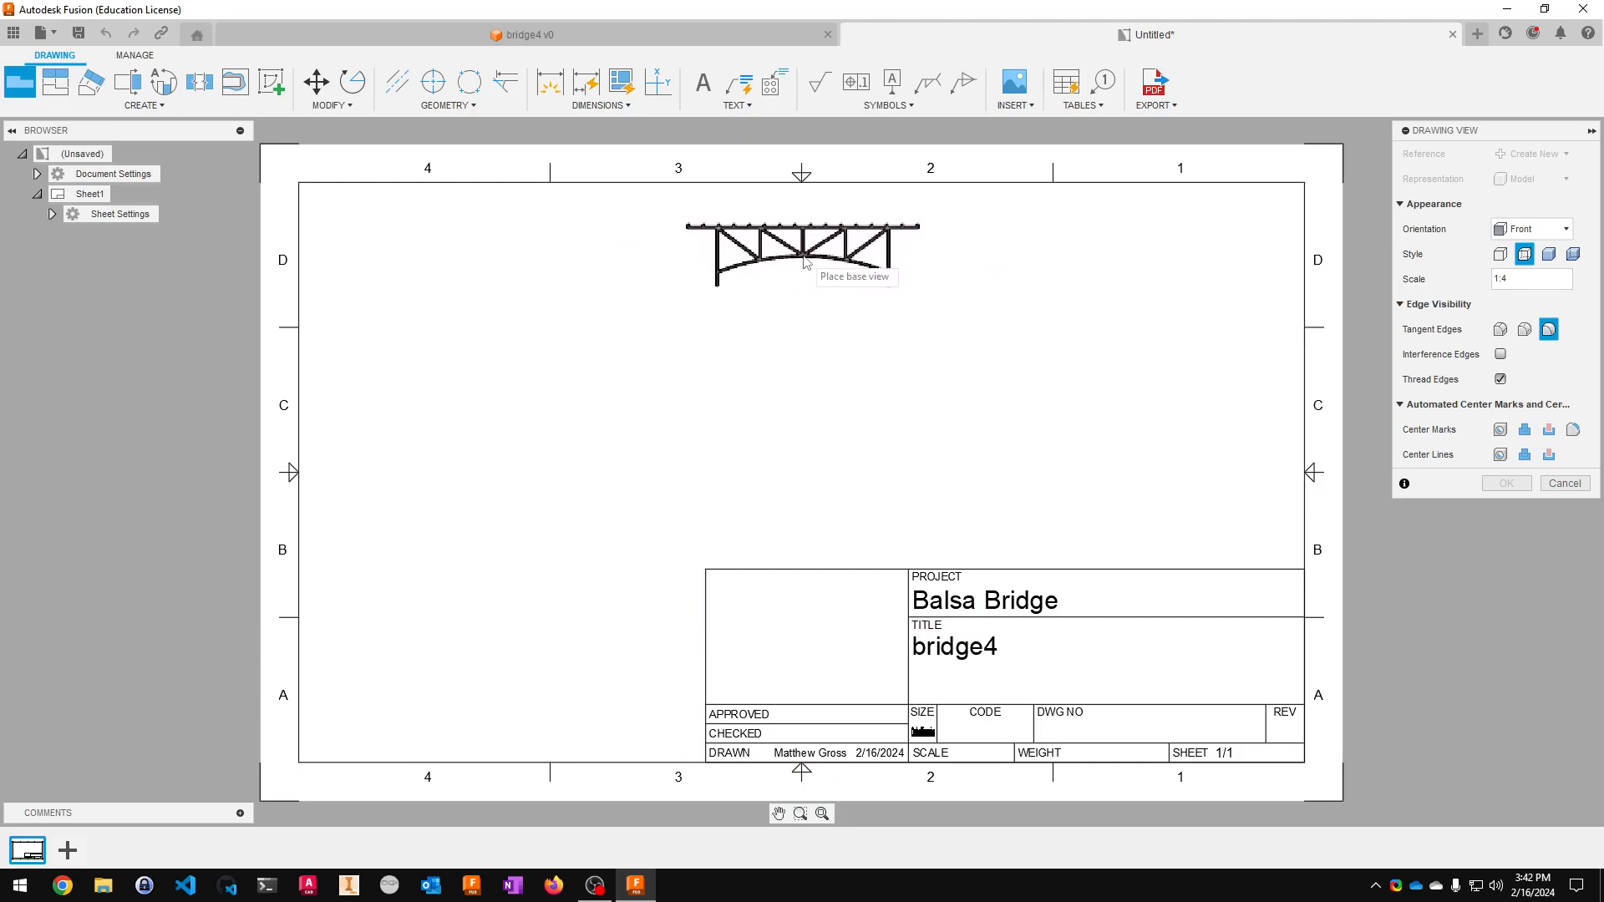
- Place the front base view at 1:1 scale with visible edges low on the sheet, and delete the title block
{"action": "left_click", "coordinate": [1530, 282]}
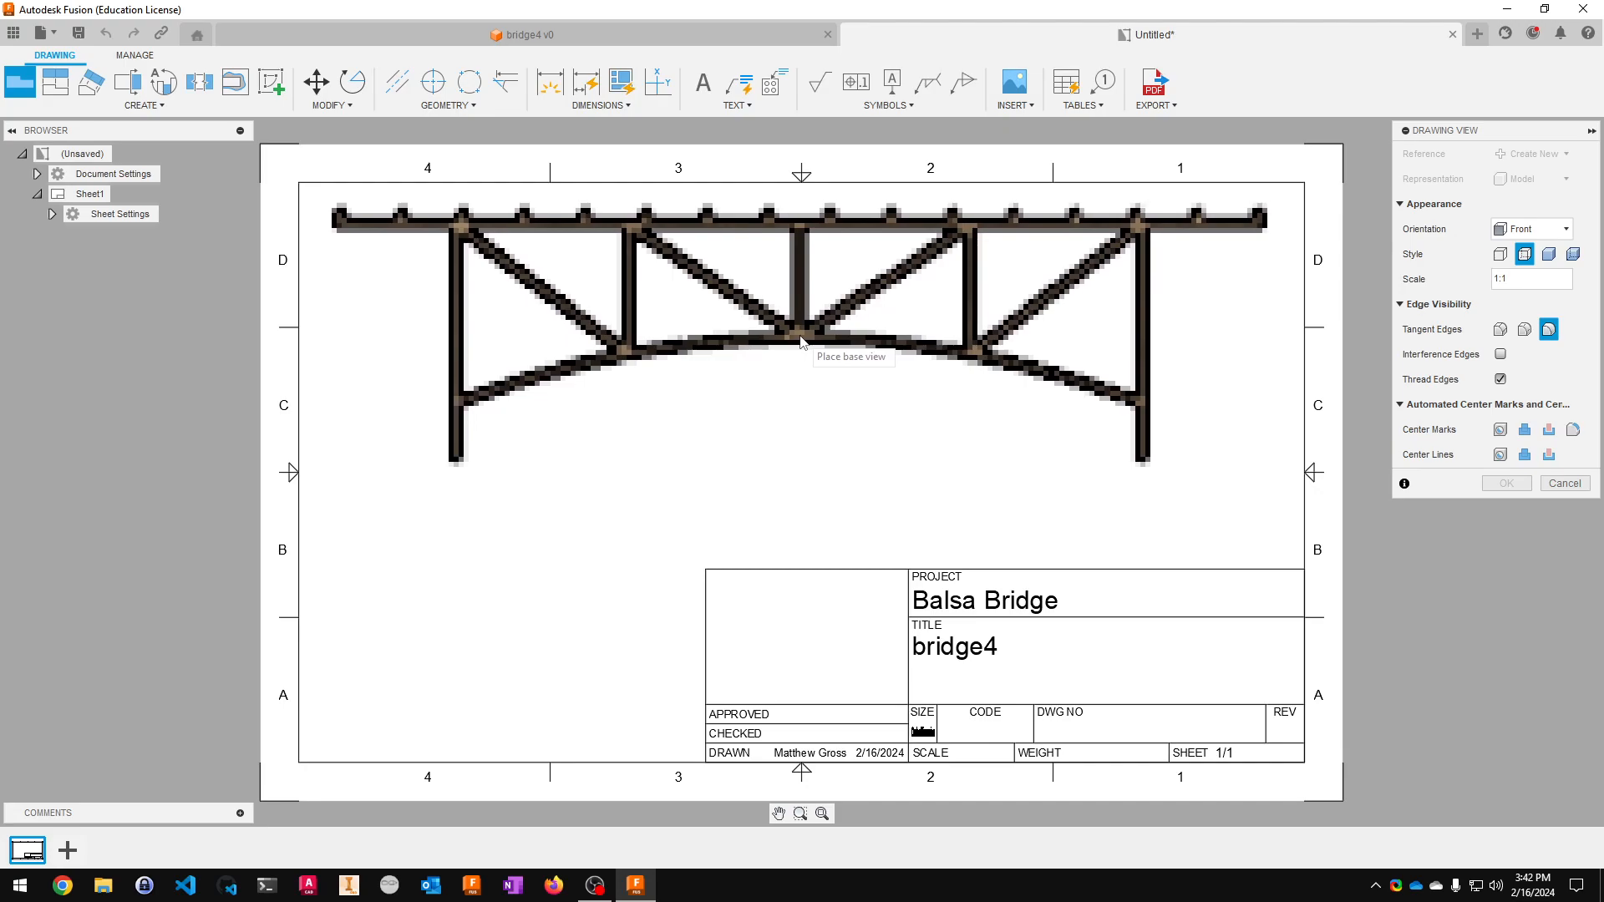
{"action": "left_click", "coordinate": [810, 628]}
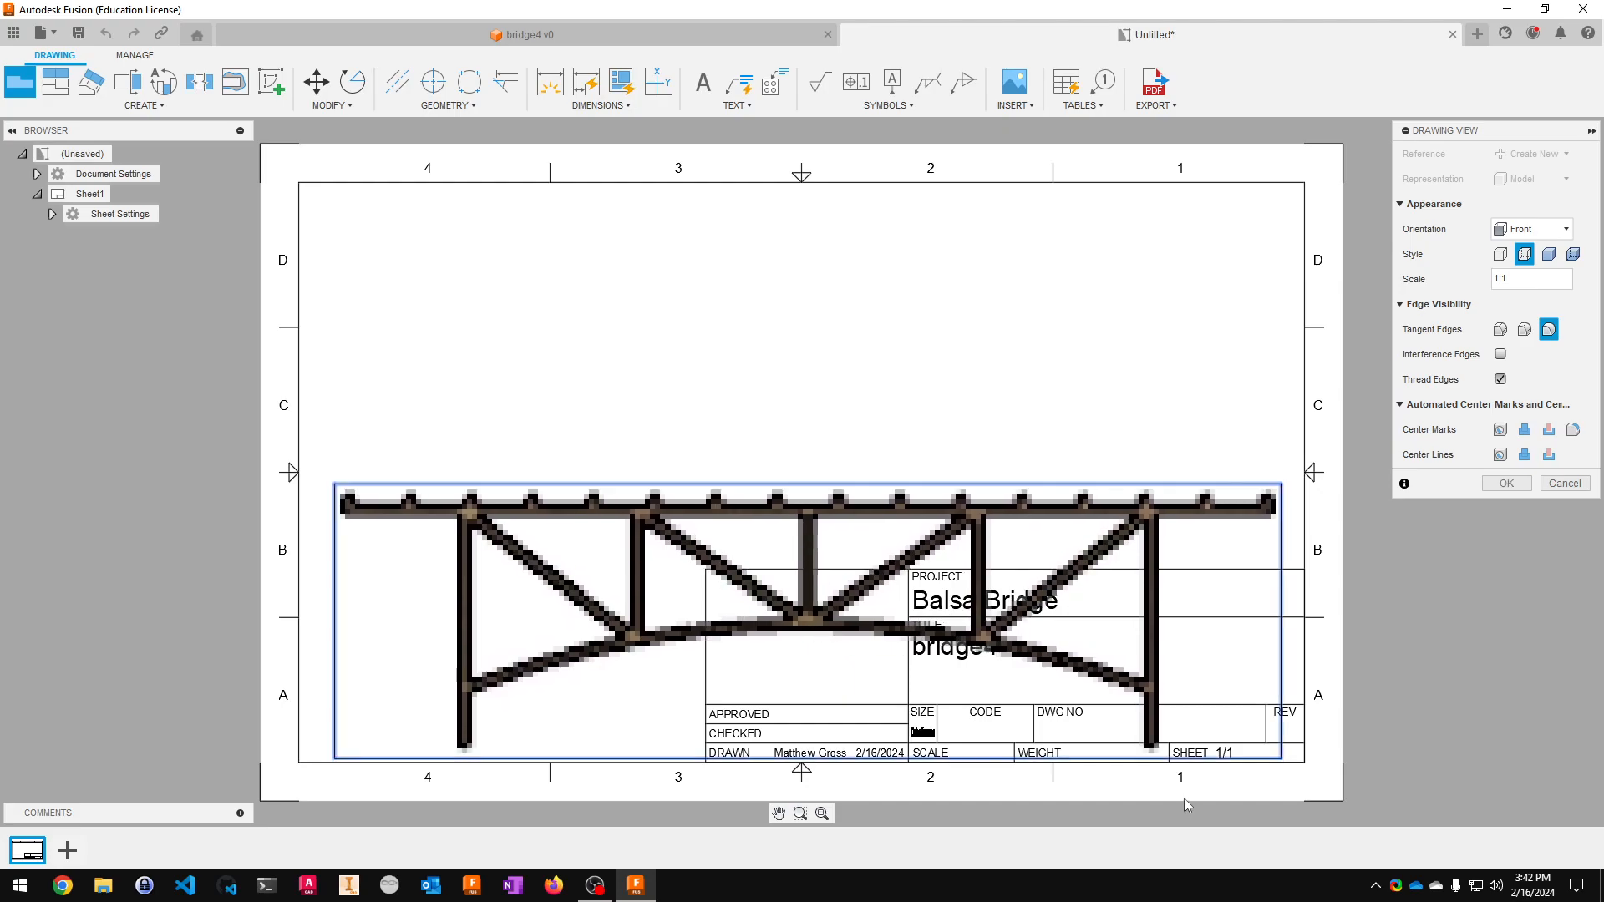
{"action": "left_click", "coordinate": [1500, 255]}
{"action": "left_click", "coordinate": [1508, 484]}
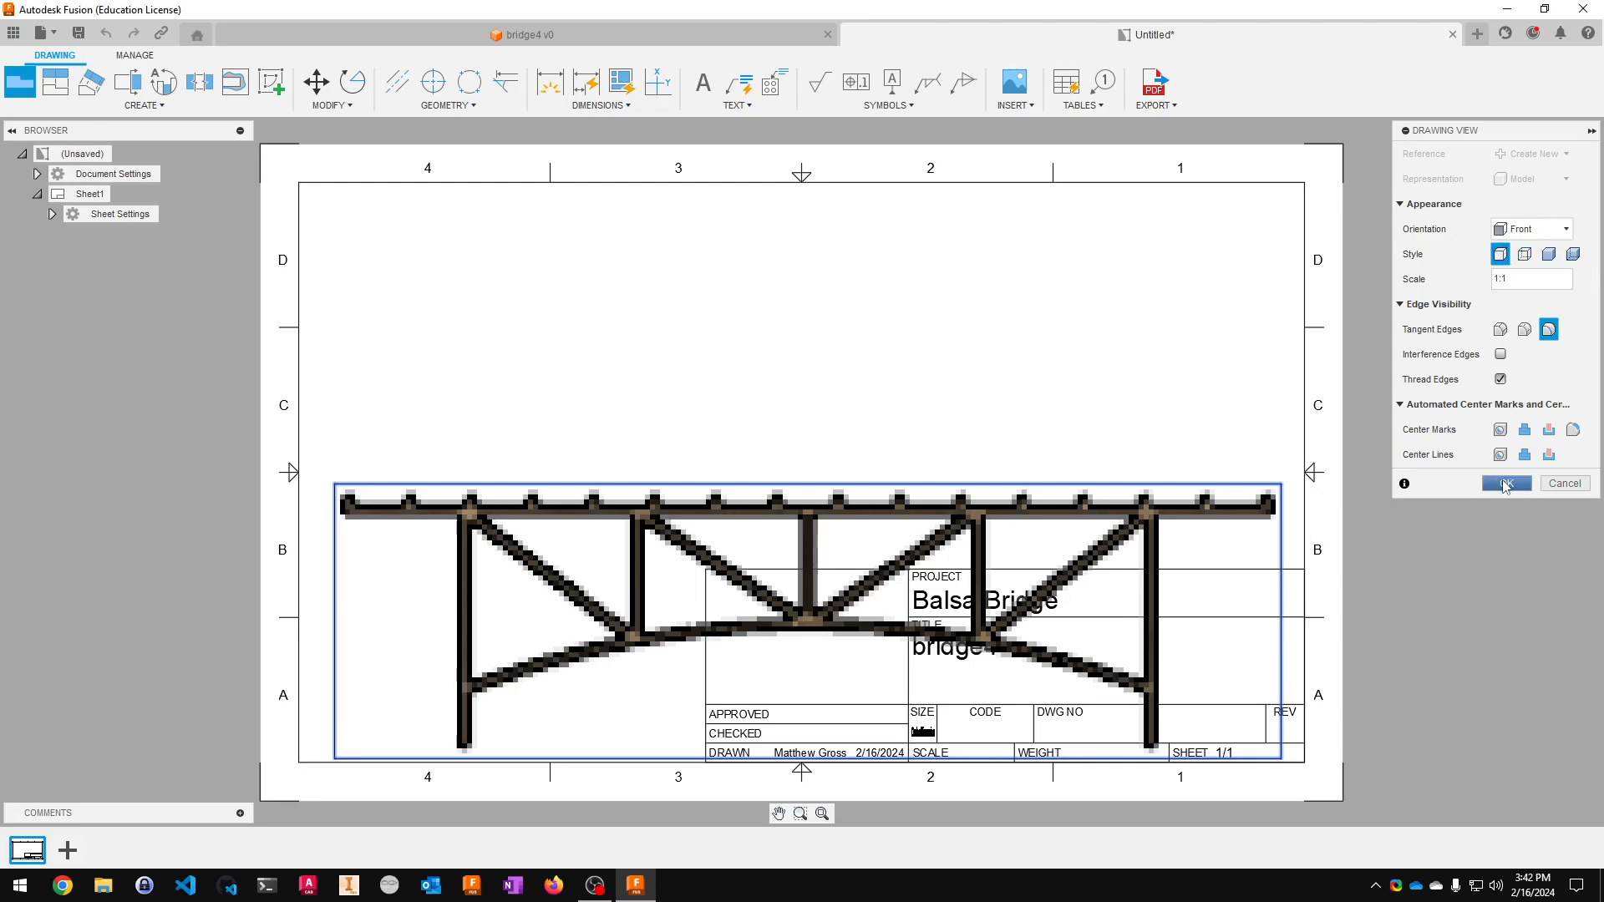
{"action": "left_click", "coordinate": [738, 695]}
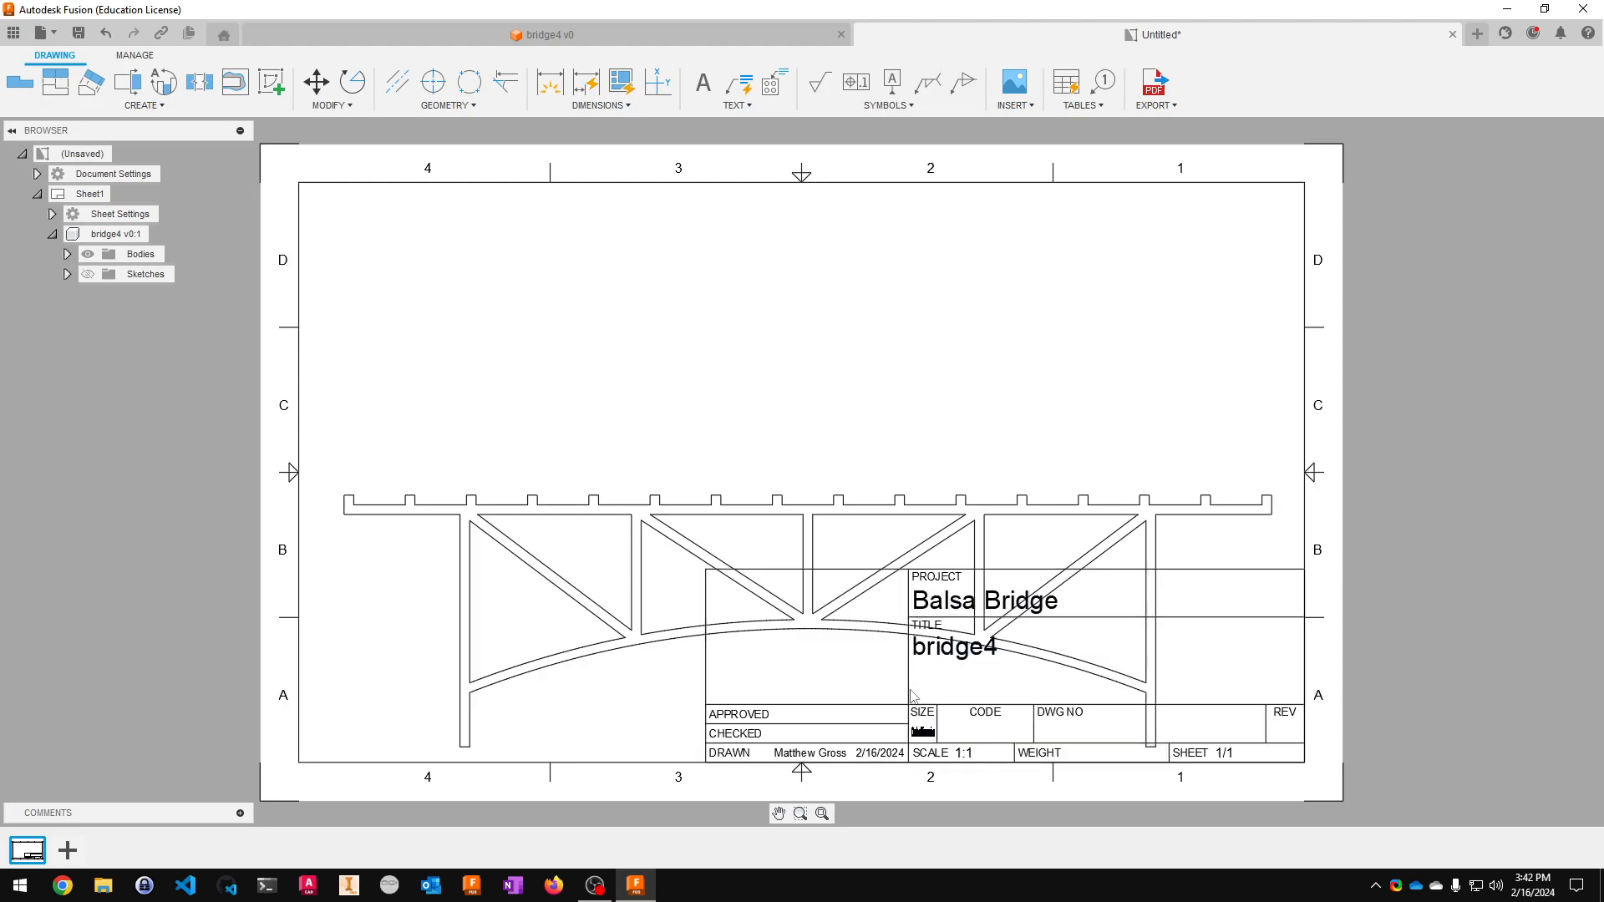
{"action": "key", "text": "Delete"}
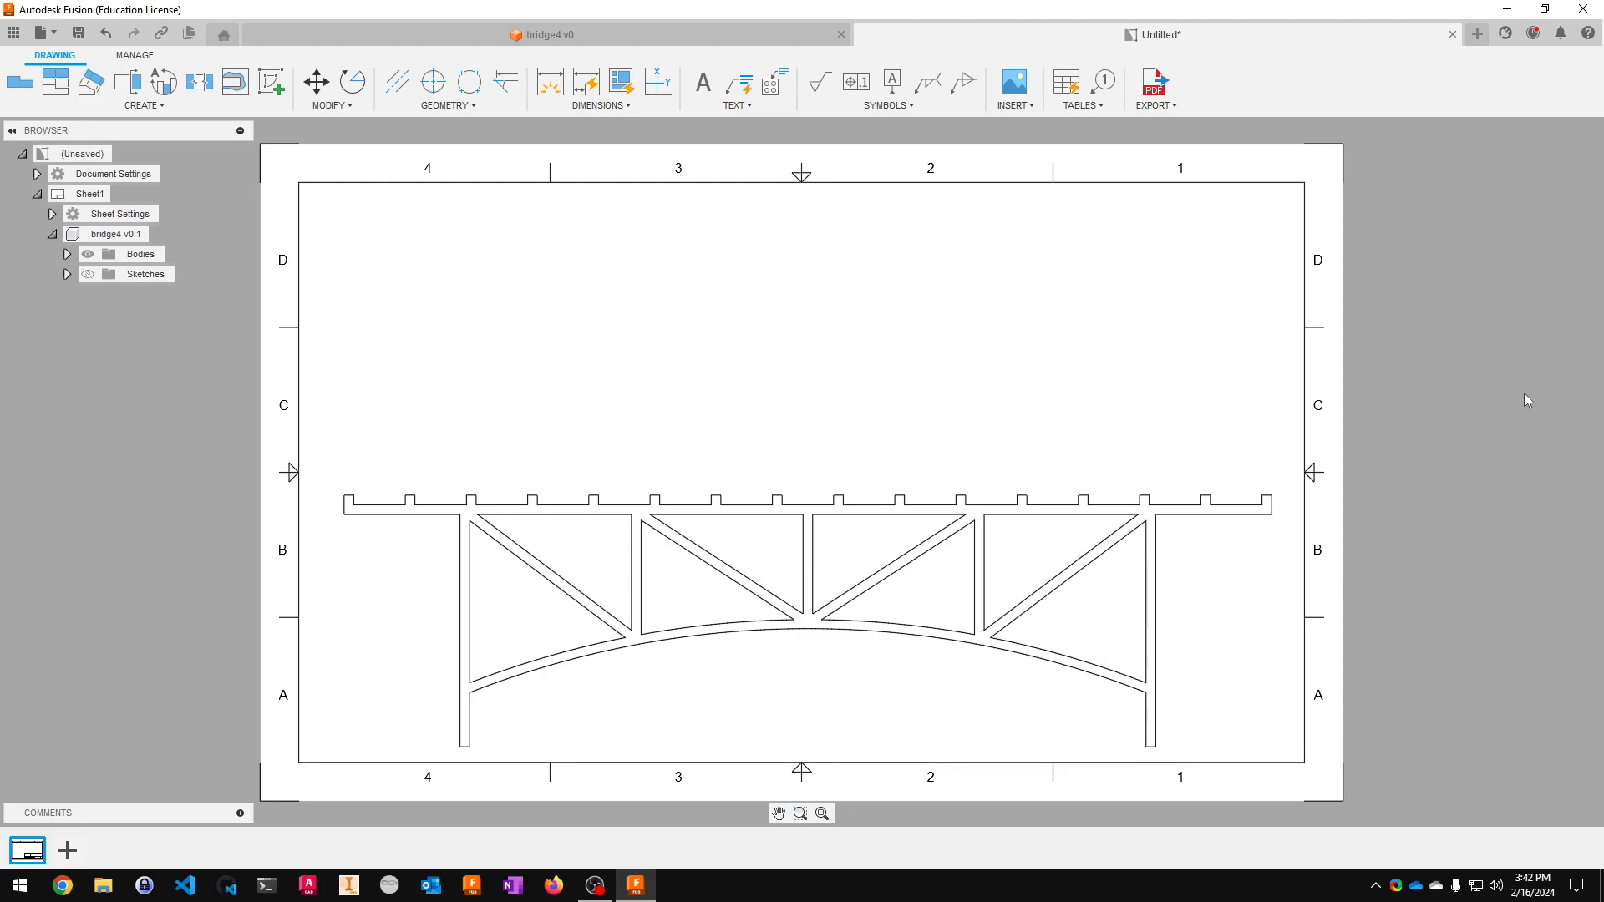
- Project a top view of the bridge from the front view into the free area above it
{"action": "left_click", "coordinate": [59, 83]}
{"action": "left_click", "coordinate": [785, 567]}
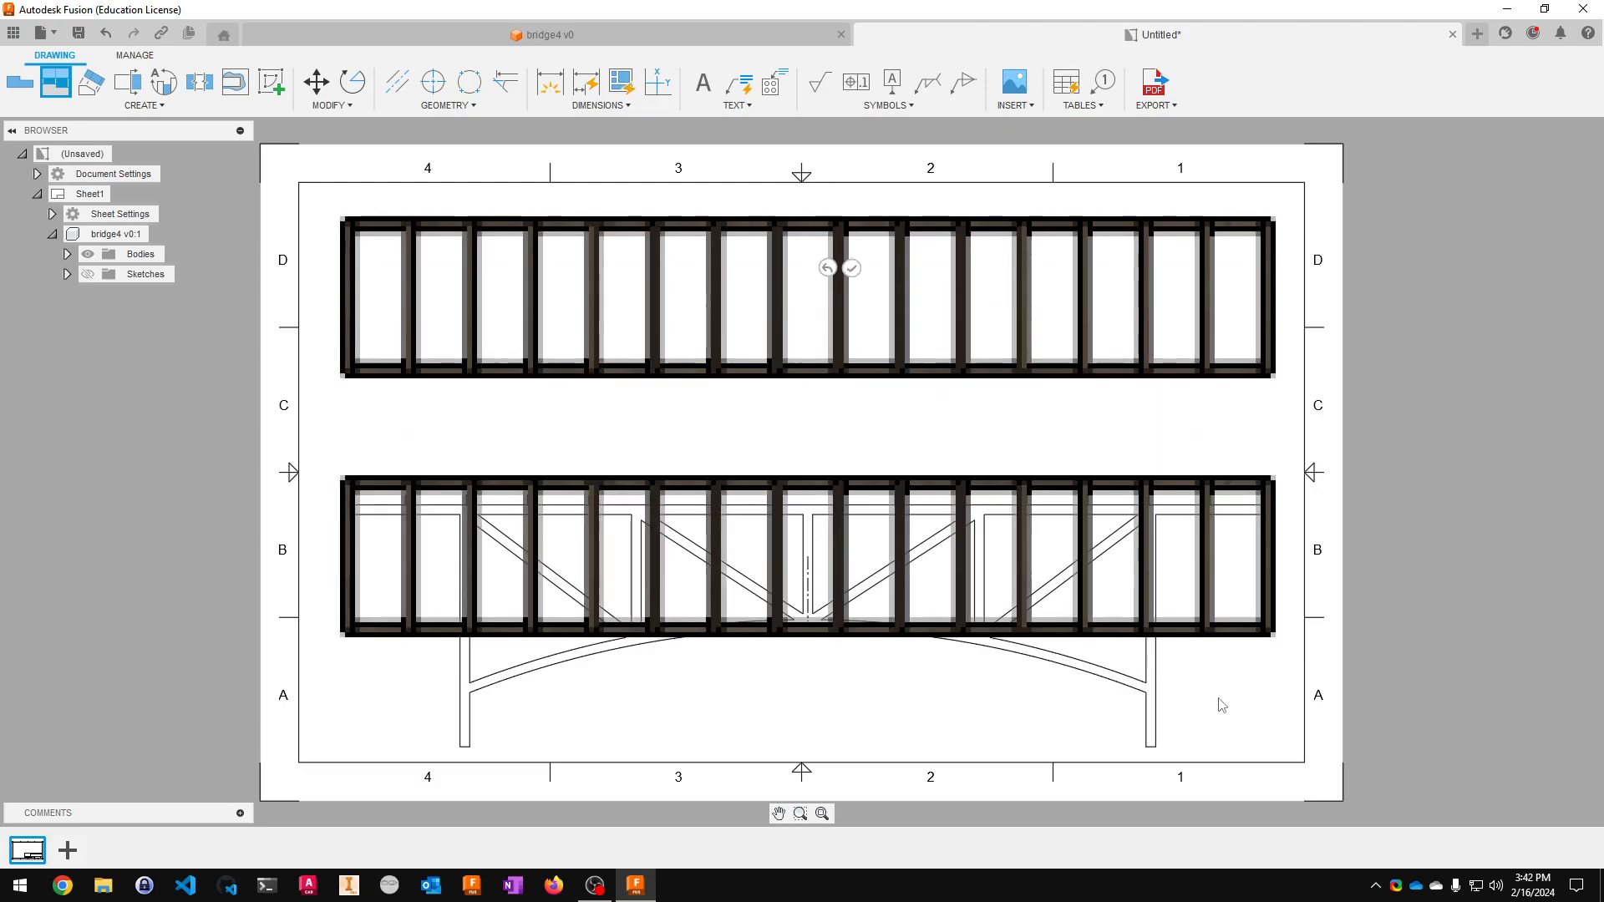
{"action": "left_click", "coordinate": [833, 264]}
{"action": "left_click", "coordinate": [851, 271]}
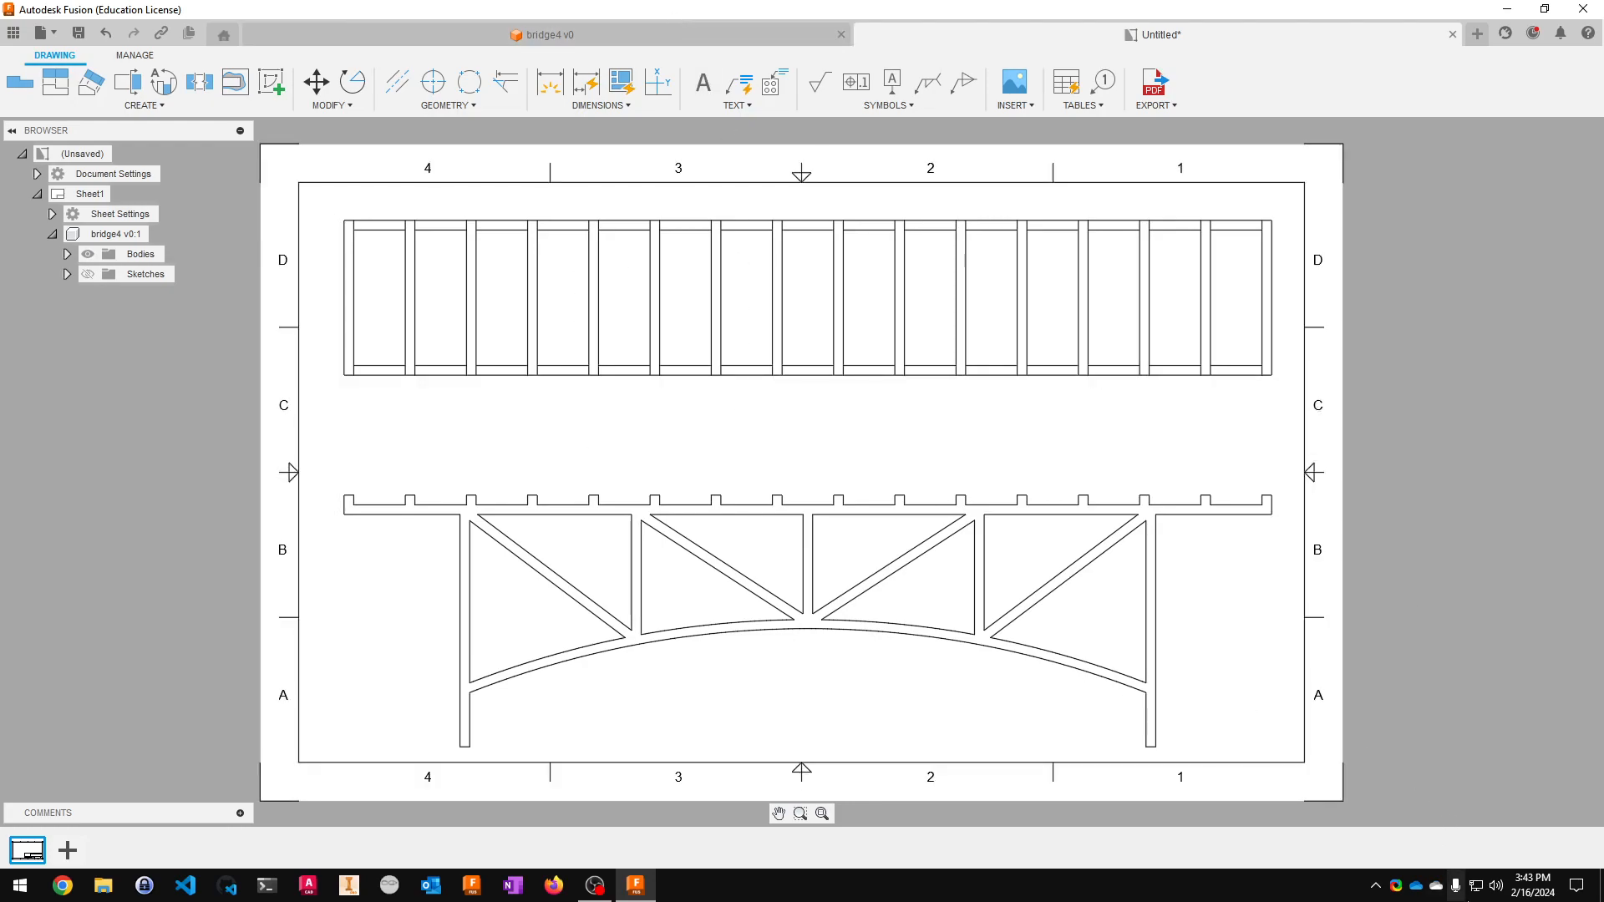
- Add a center-justified text note with the author's name and "P8." between the two views, and shift it toward the sheet's middle
{"action": "left_click", "coordinate": [704, 84]}
{"action": "left_click", "coordinate": [666, 408]}
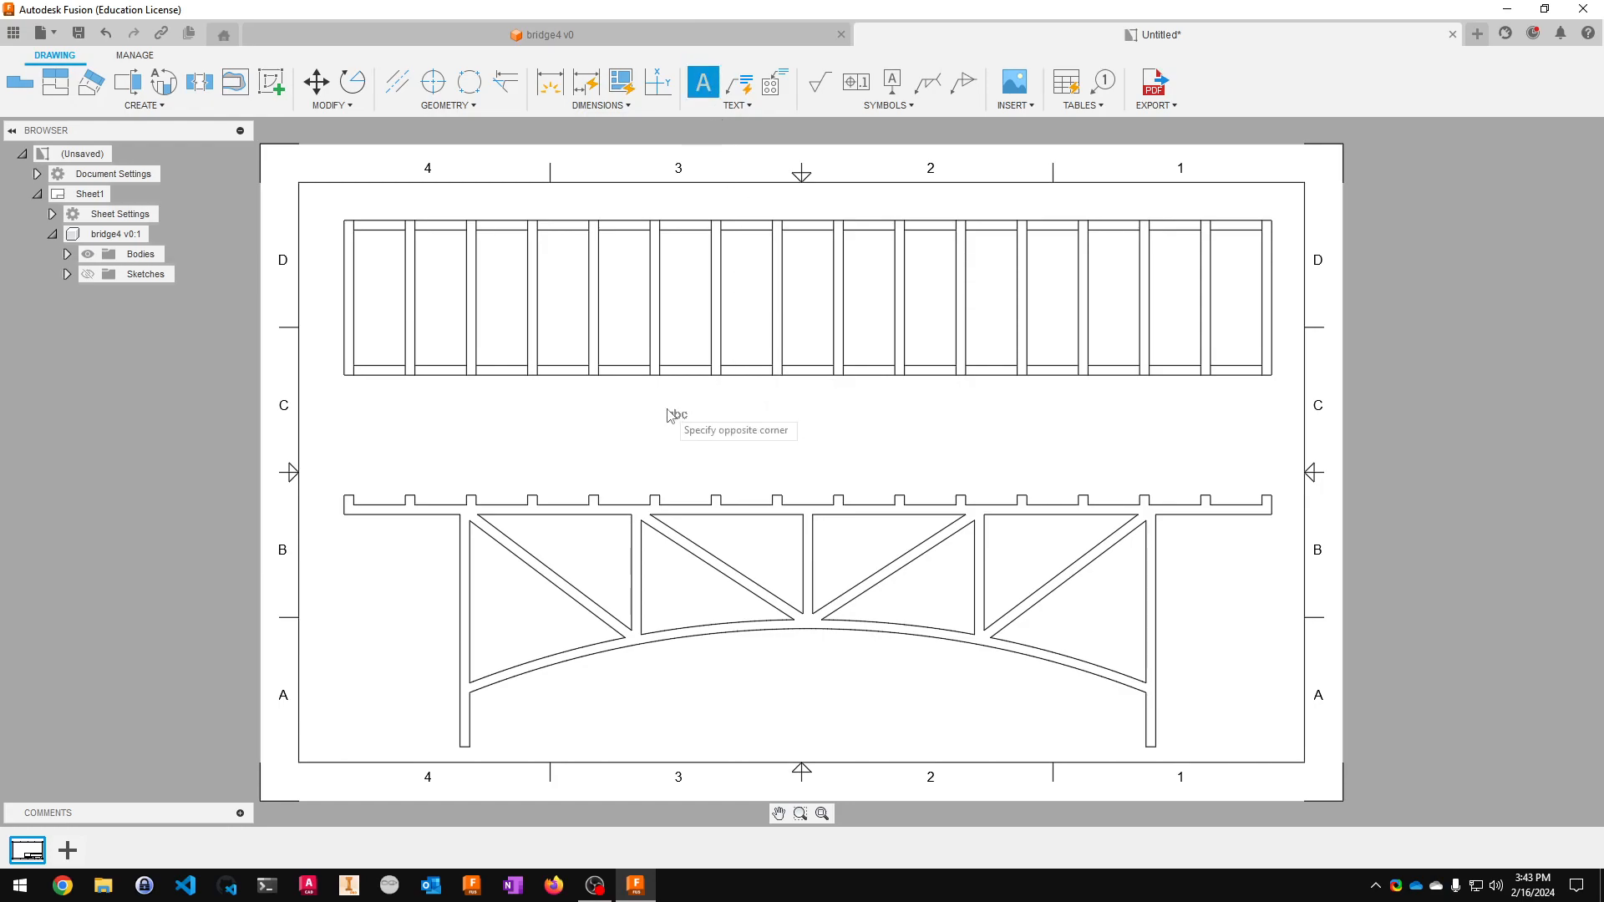
{"action": "left_click", "coordinate": [883, 461]}
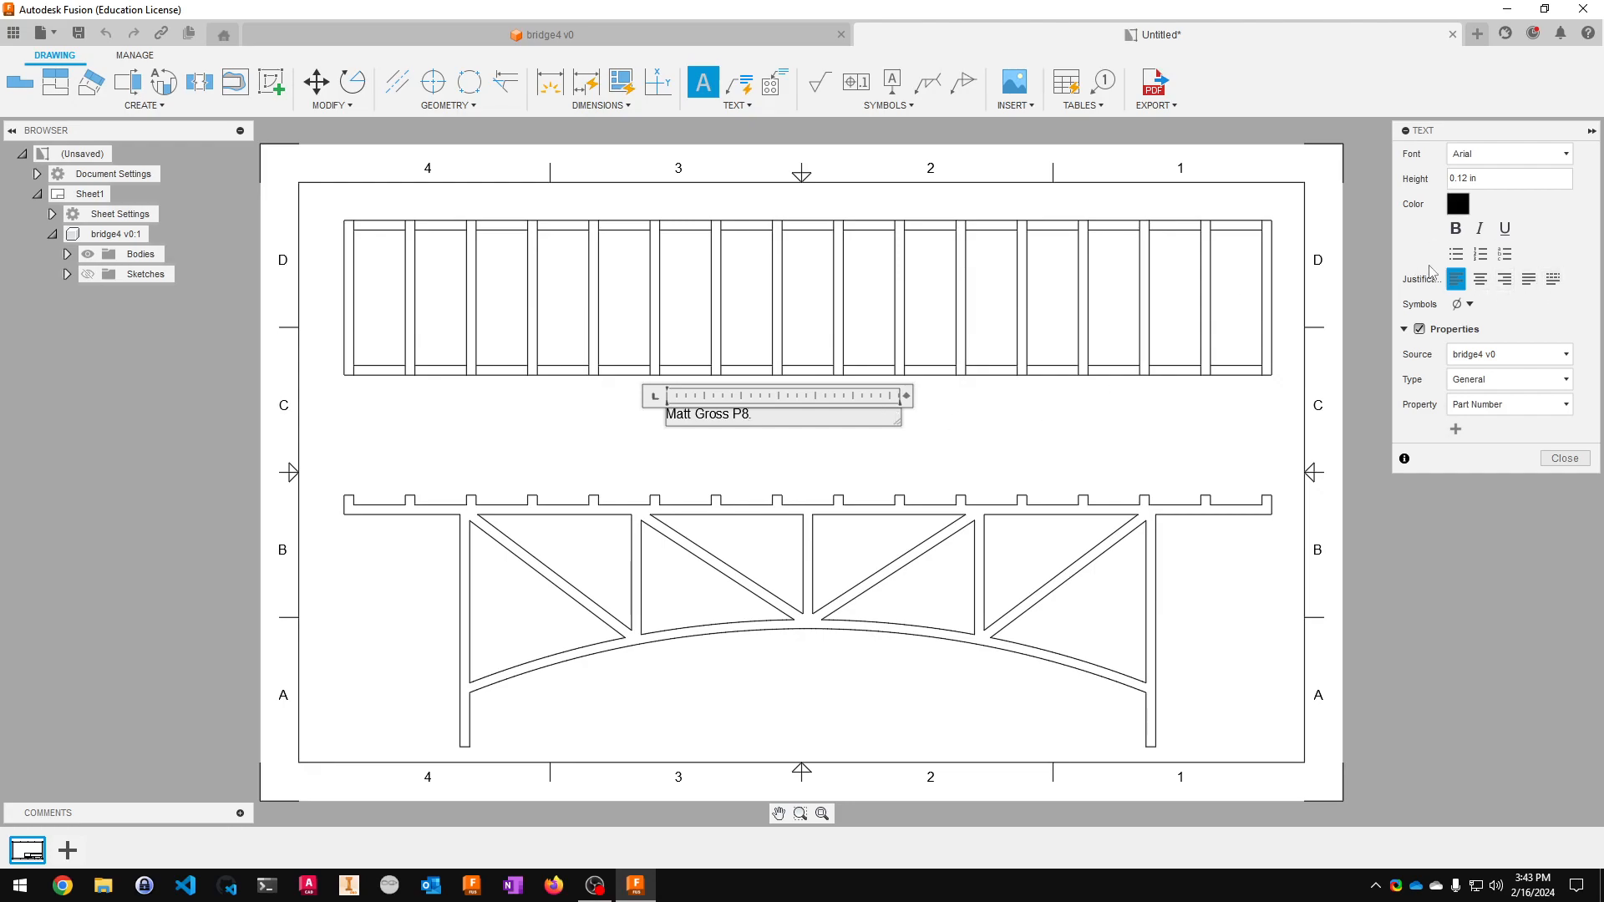
{"action": "left_click", "coordinate": [1481, 280]}
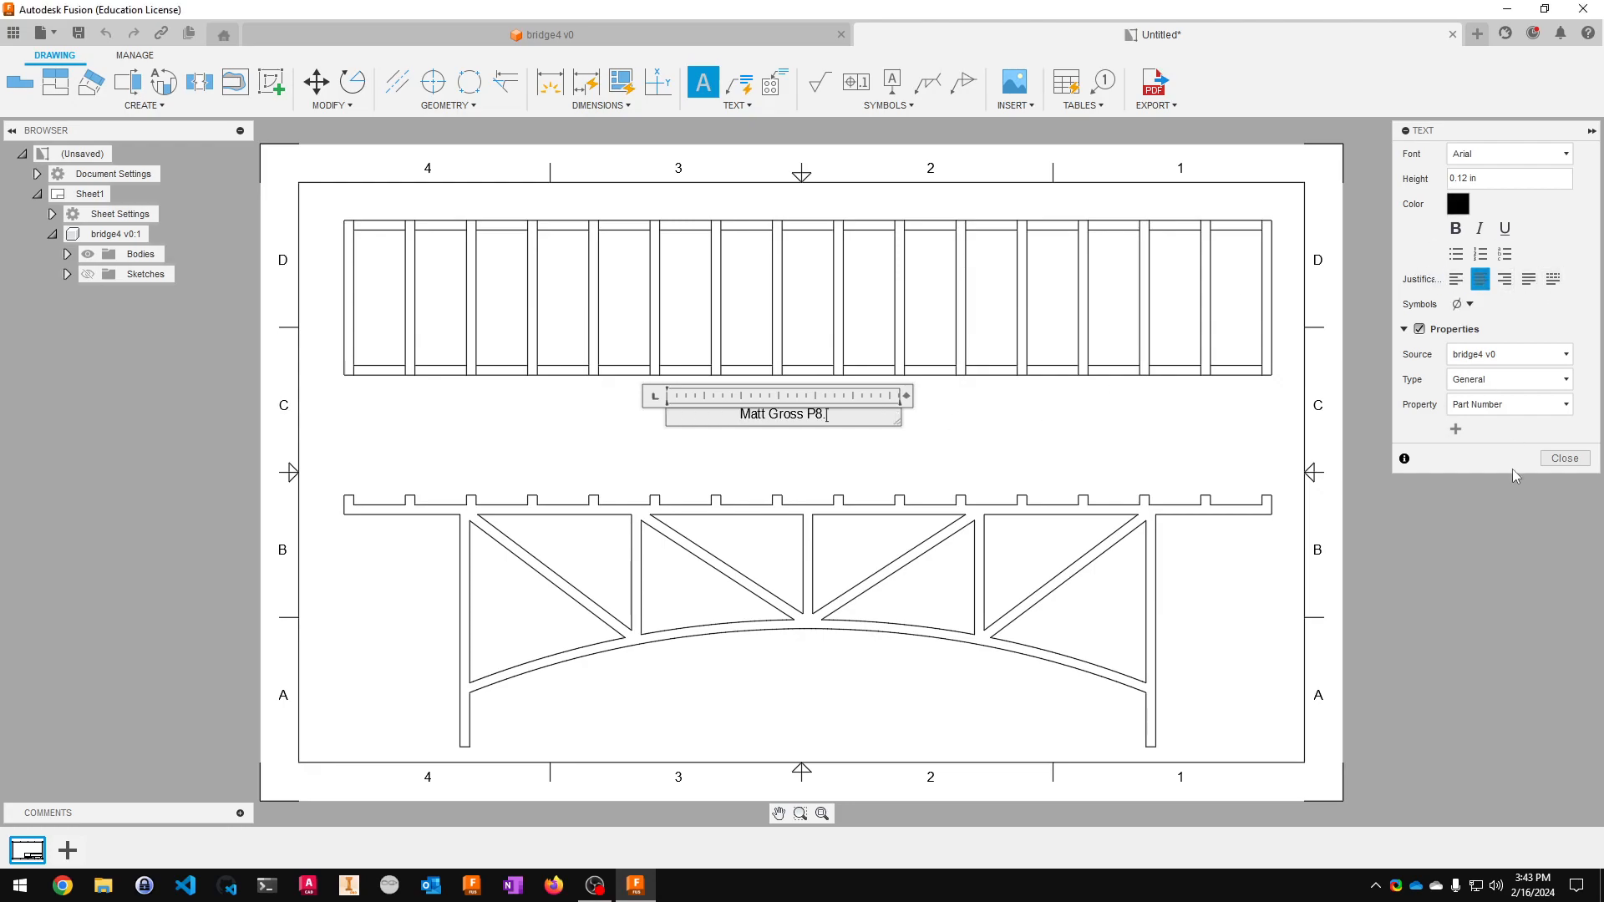
{"action": "left_click", "coordinate": [1564, 459]}
{"action": "left_click_drag", "start_coordinate": [786, 416], "coordinate": [786, 431]}
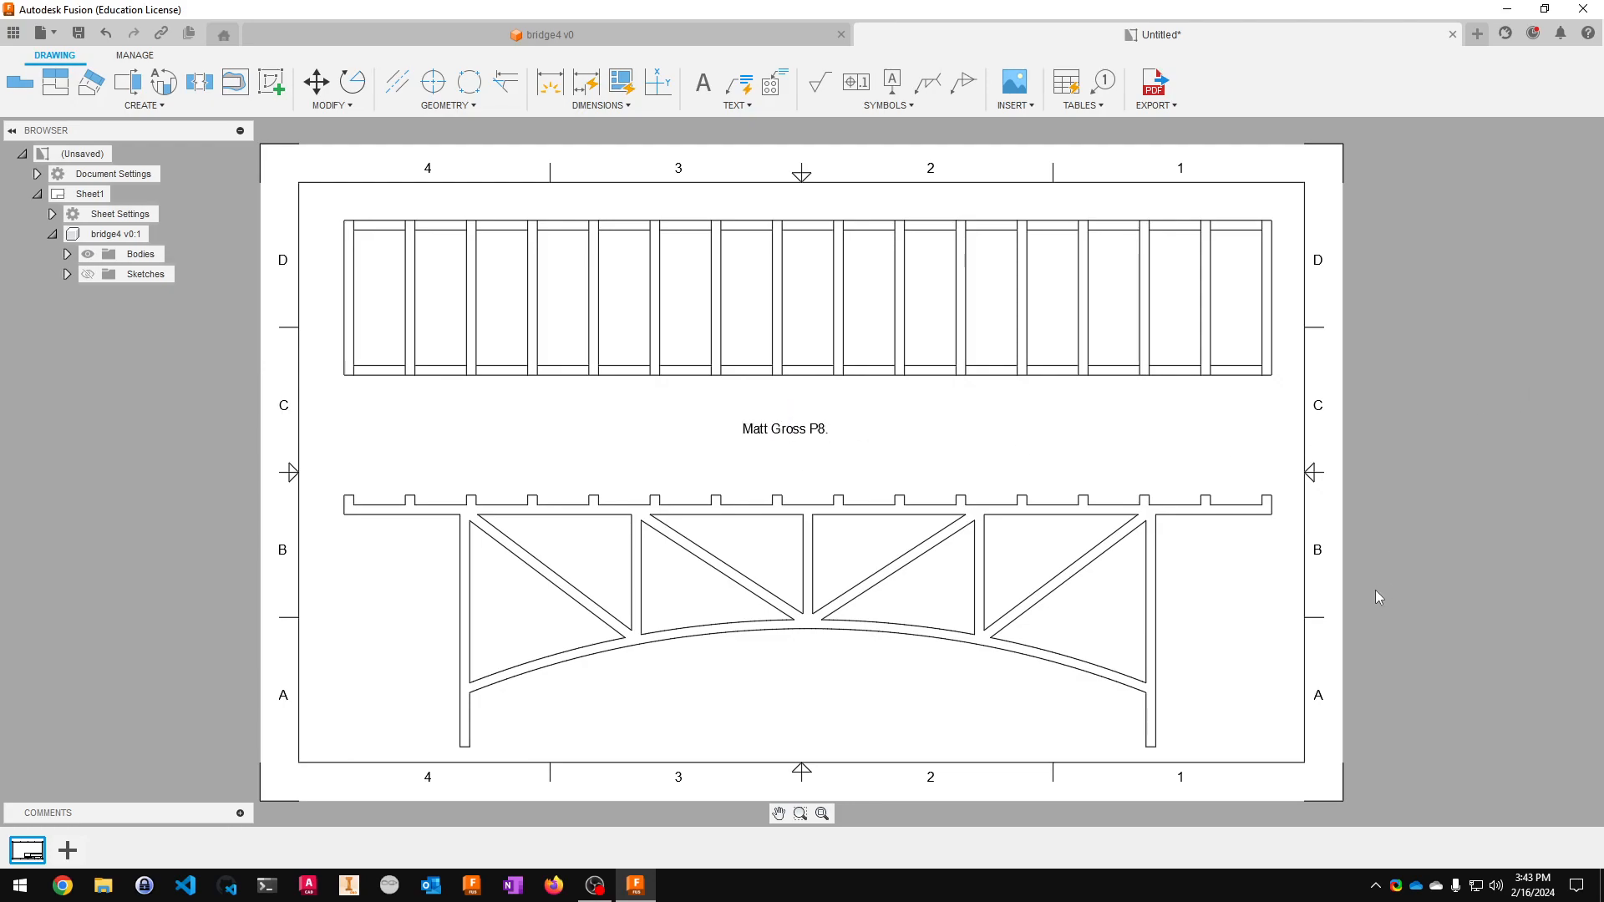
{"action": "left_click", "coordinate": [796, 433]}
{"action": "left_click_drag", "start_coordinate": [796, 433], "coordinate": [810, 439]}
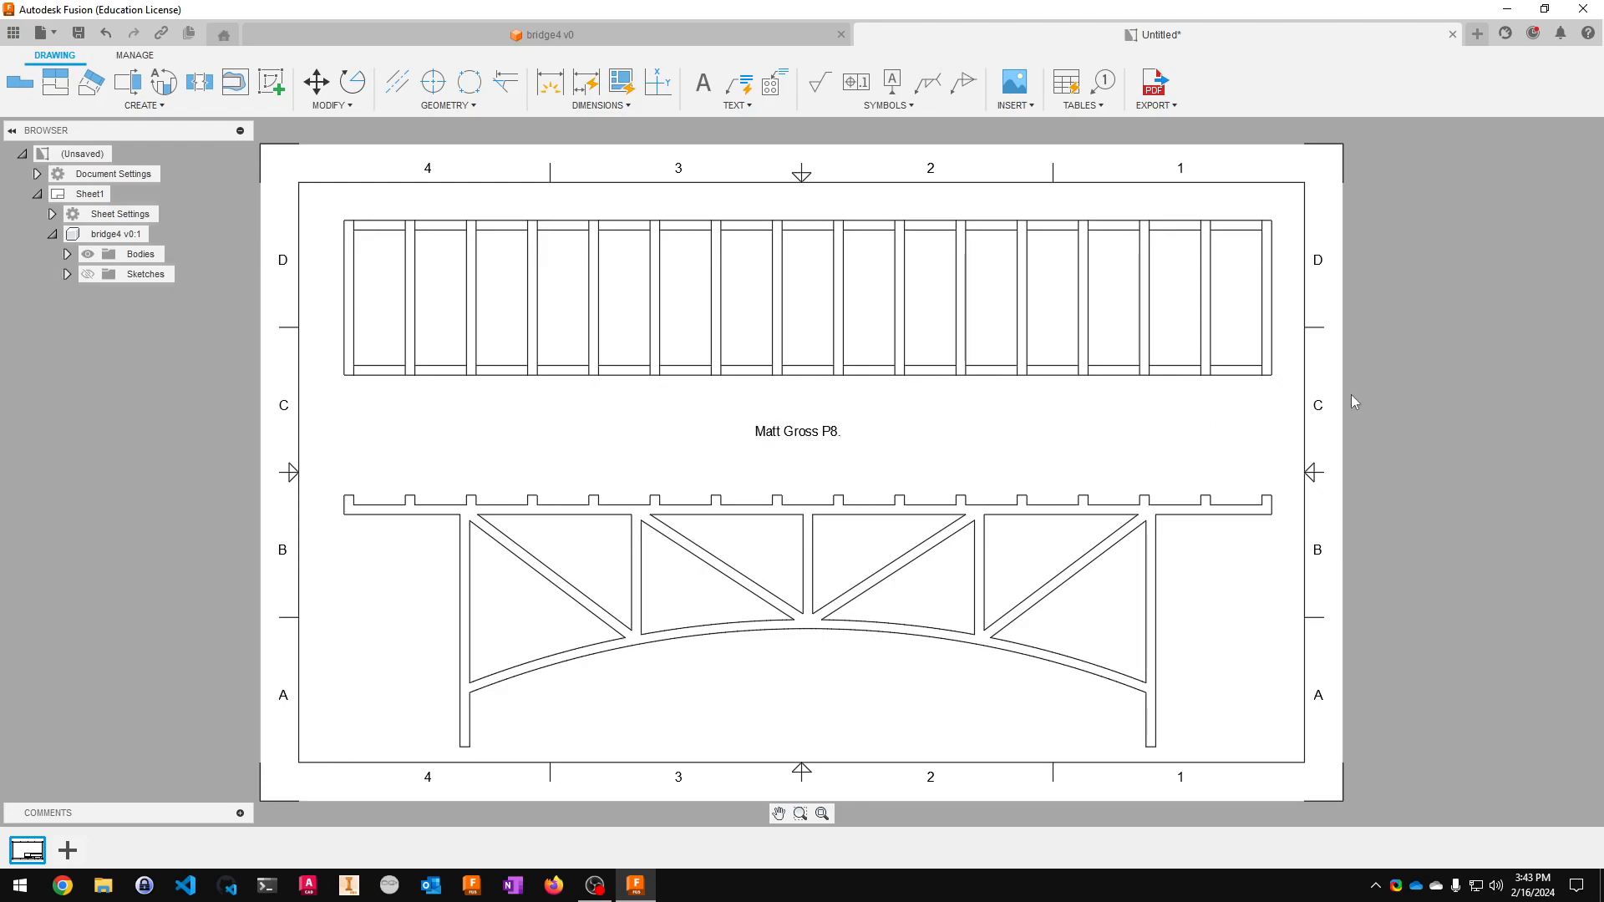
- Export all sheets as a PDF with Open PDF enabled, saved to the desktop under the author's name followed by "-bridge"
{"action": "left_click", "coordinate": [1155, 81]}
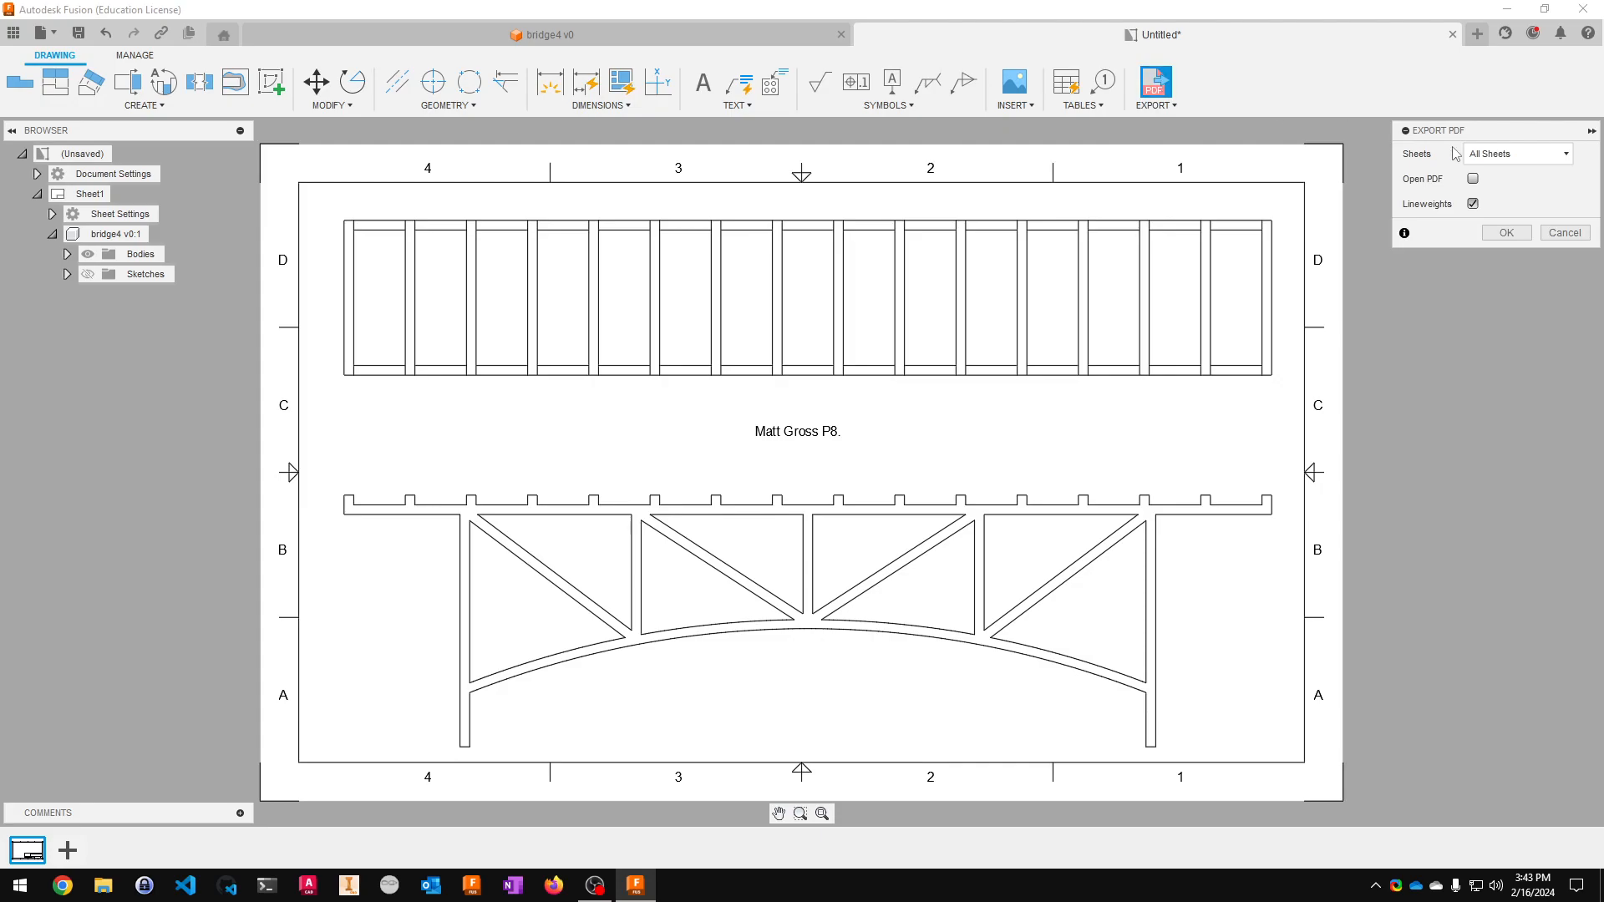
{"action": "left_click", "coordinate": [1473, 179]}
{"action": "left_click", "coordinate": [1503, 233]}
{"action": "type", "text": "bridge"}
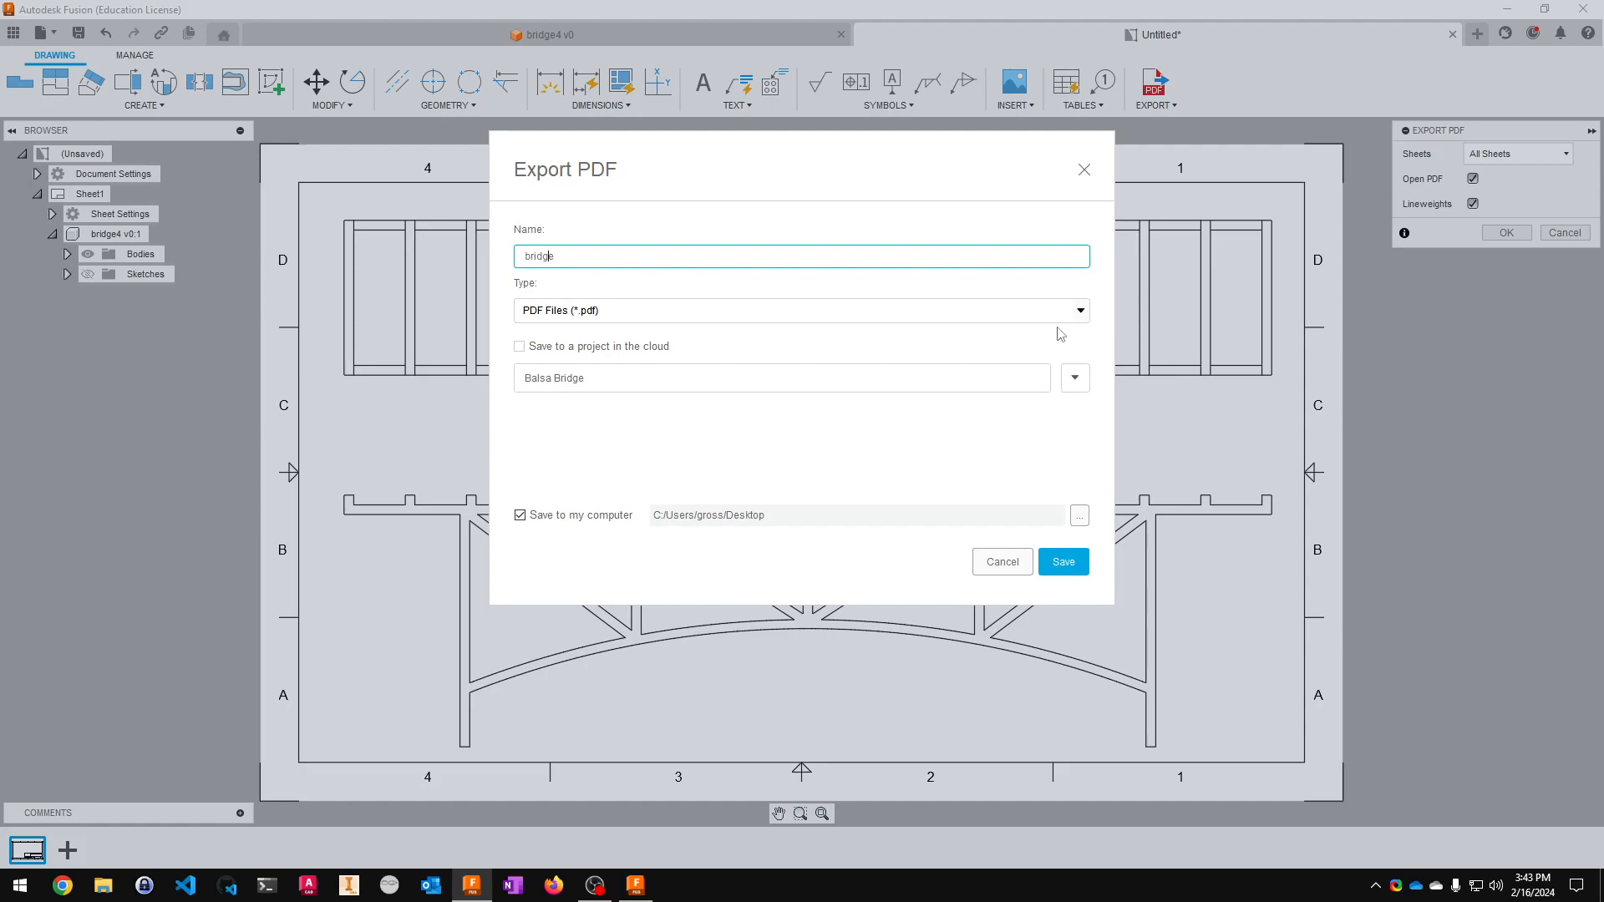
{"action": "type", "text": "matt-gross-"}
{"action": "left_click", "coordinate": [1076, 566]}
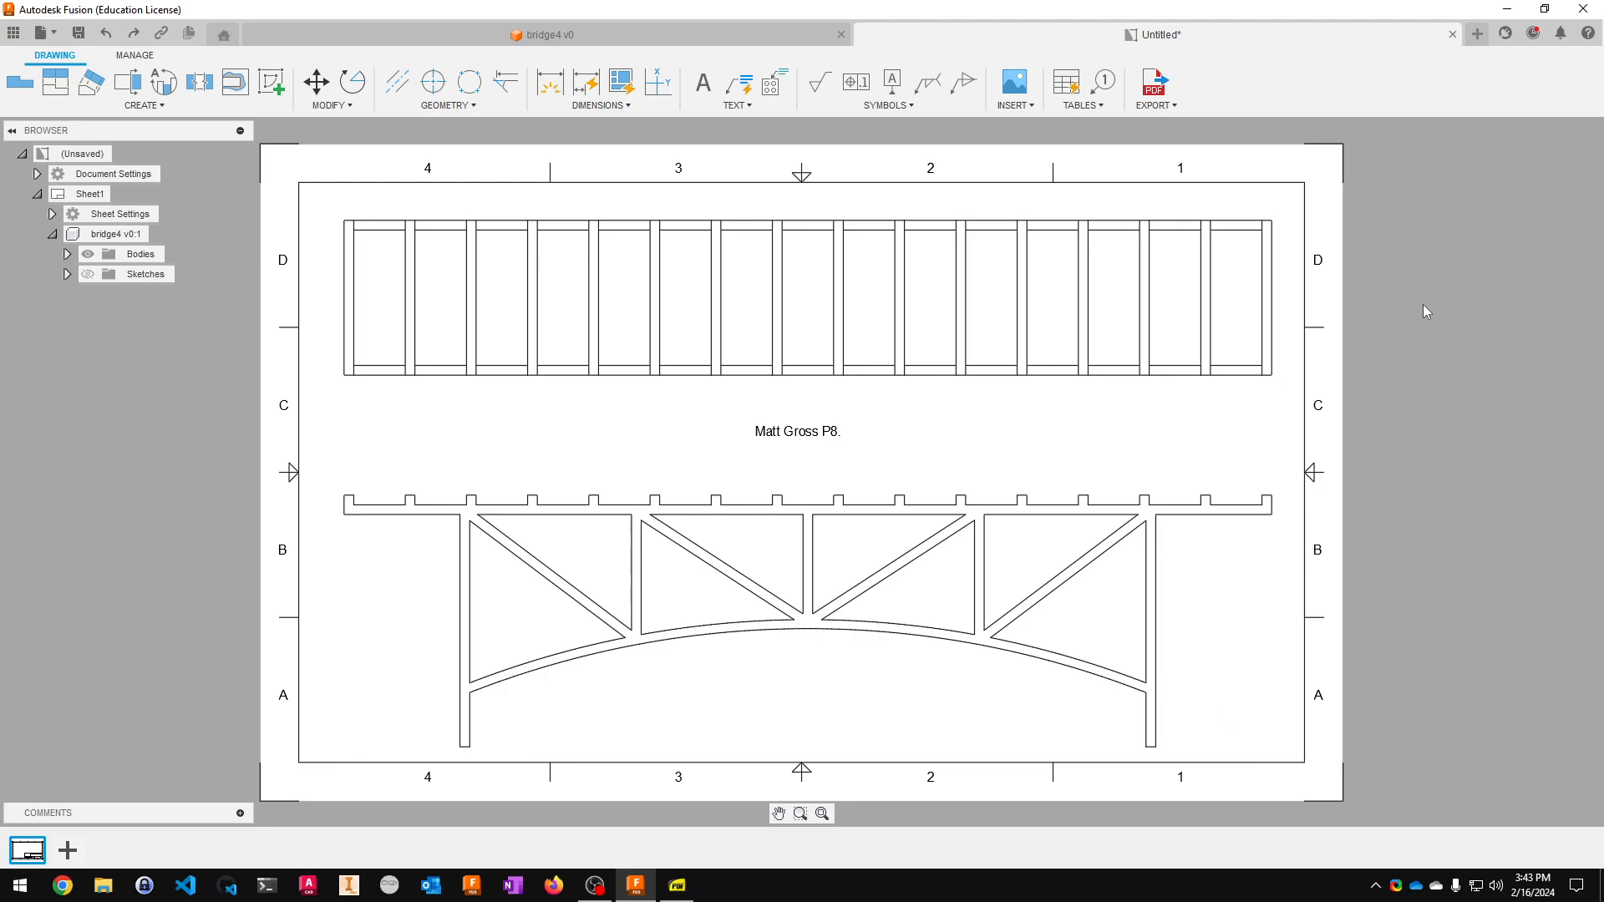
- Switch to the exported PDF in the viewer, hide its bookmarks and examine the drawing across the full sheet width
{"action": "left_click", "coordinate": [678, 885]}
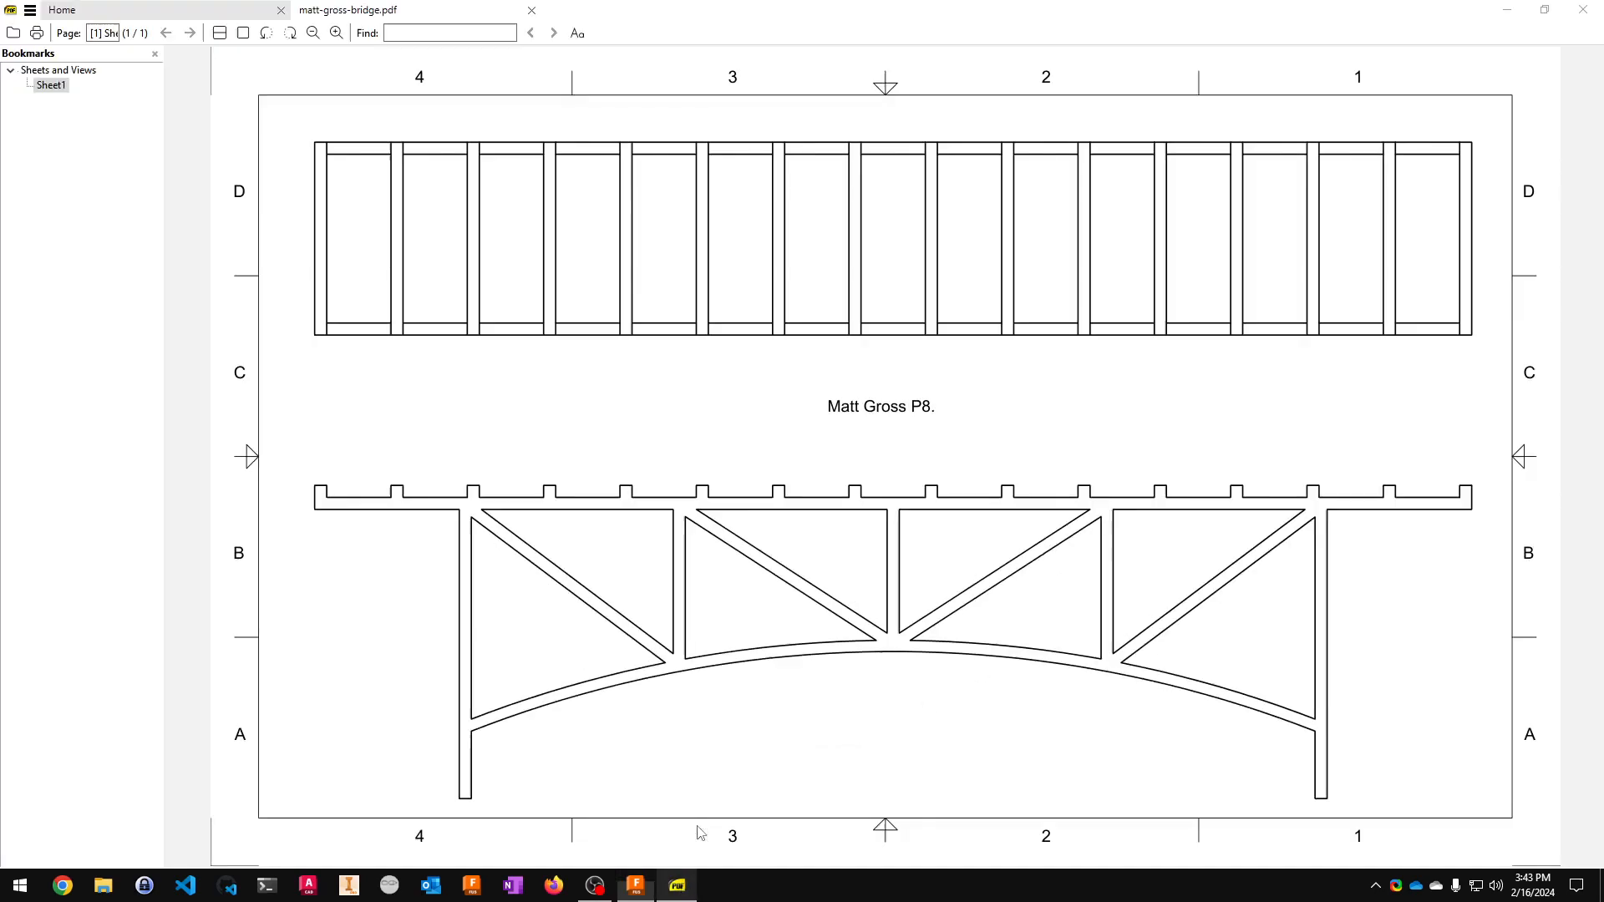
{"action": "left_click", "coordinate": [154, 53]}
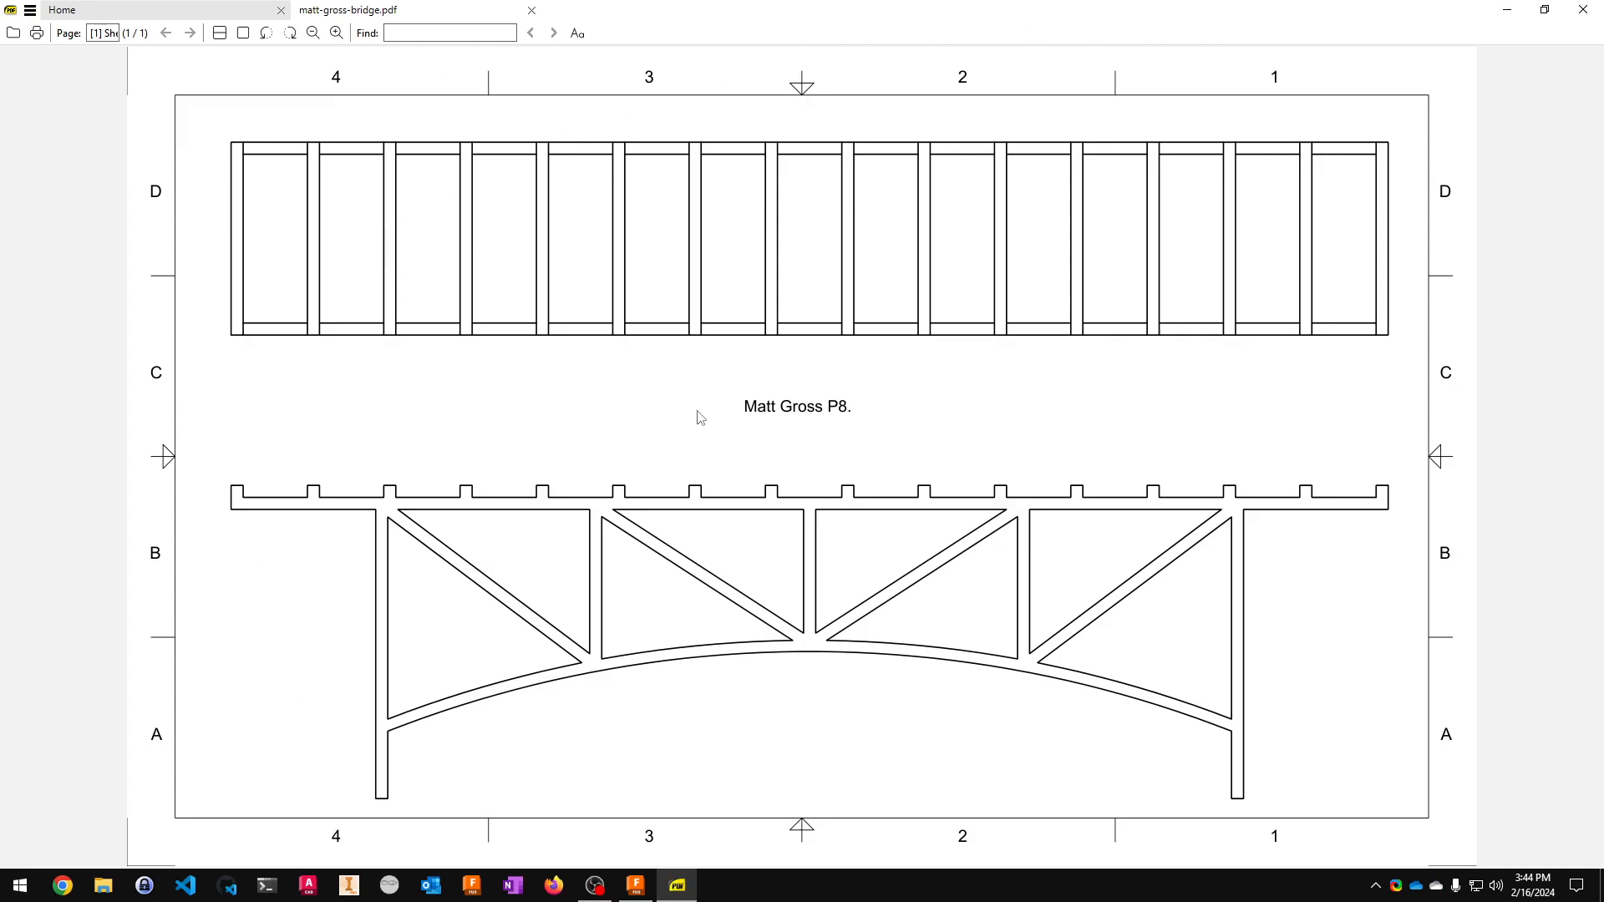
{"action": "mouse_move", "coordinate": [130, 403]}
{"action": "left_mouse_down"}
{"action": "mouse_move", "coordinate": [1238, 362]}
{"action": "mouse_move", "coordinate": [1487, 402]}
{"action": "left_mouse_up"}
{"action": "key", "text": "Escape"}
{"action": "mouse_move", "coordinate": [226, 117]}
{"action": "left_mouse_down"}
{"action": "mouse_move", "coordinate": [170, 330]}
{"action": "mouse_move", "coordinate": [1406, 362]}
{"action": "mouse_move", "coordinate": [1419, 203]}
{"action": "left_mouse_up"}
{"action": "key", "text": "Escape"}
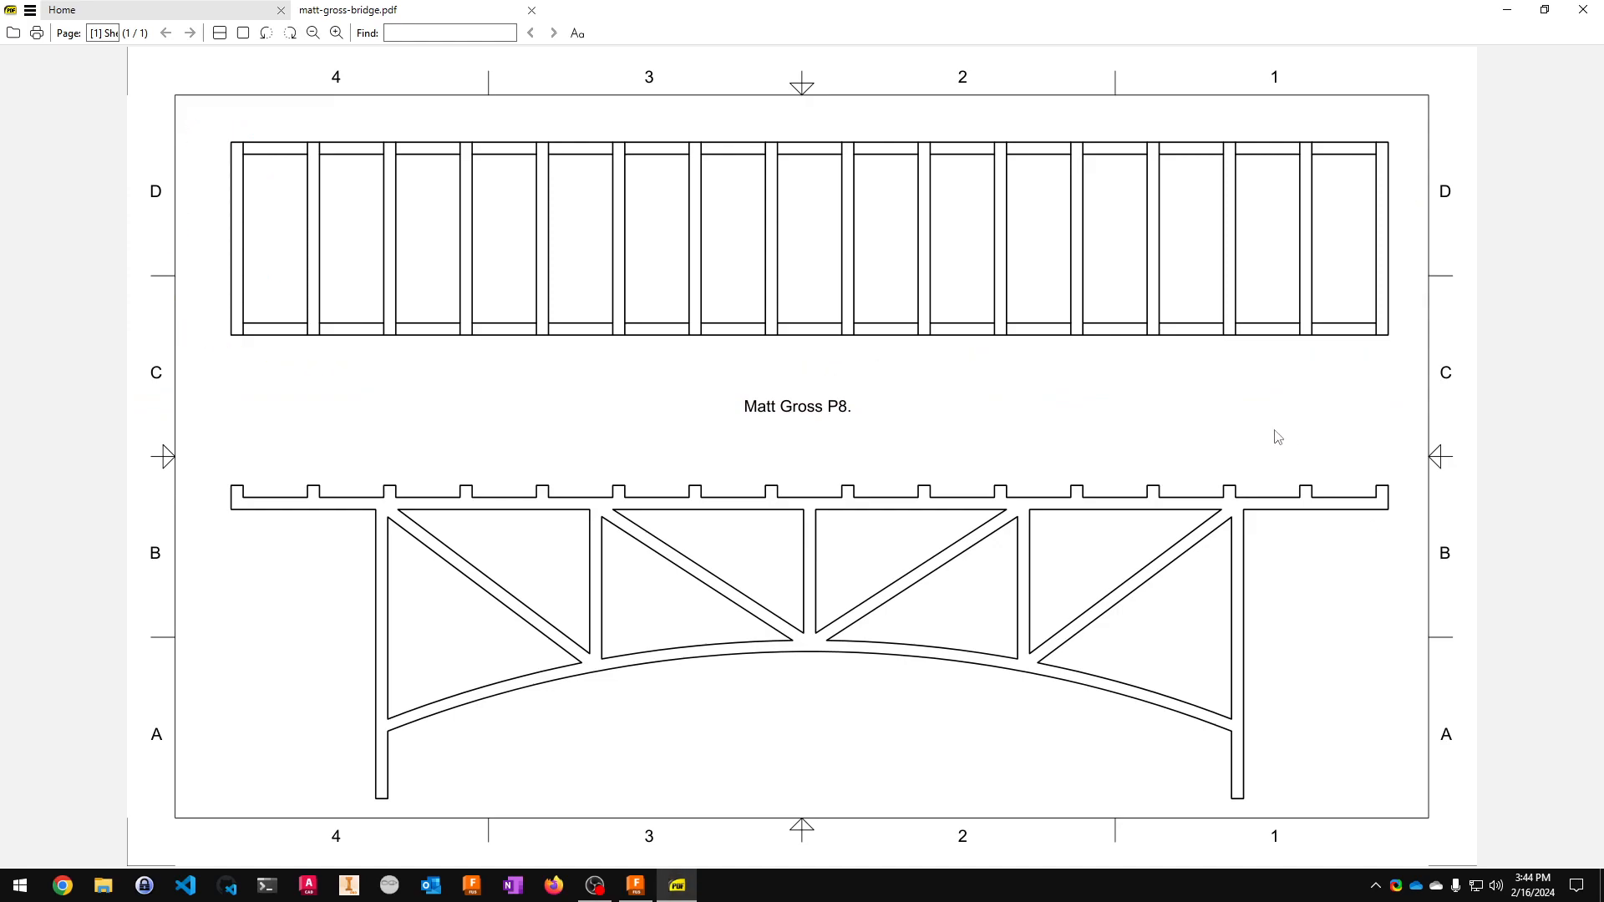